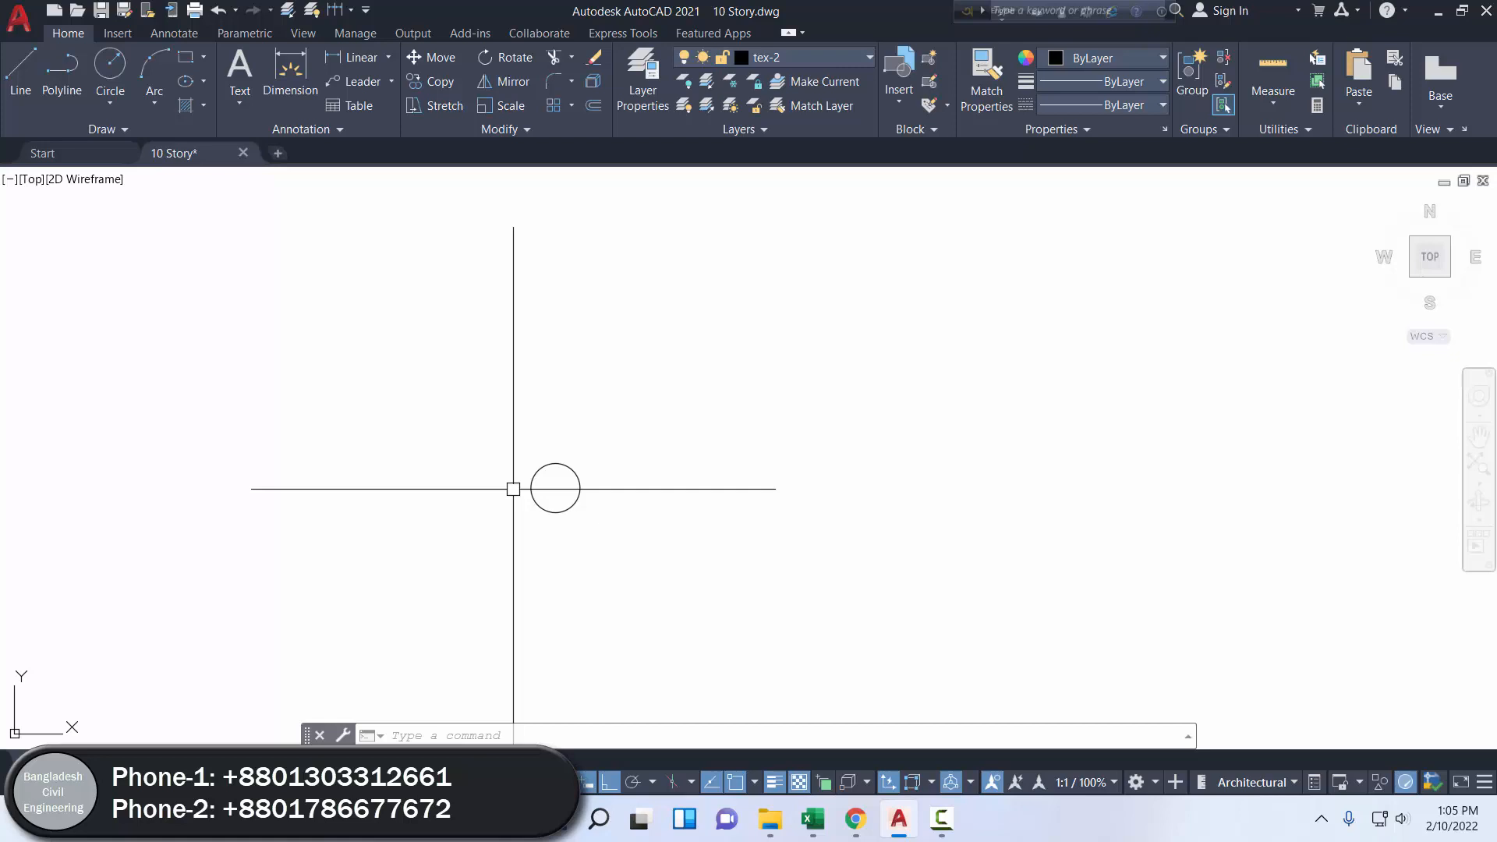
- Add a diameter dimension to the existing circle, placing its text above and to the left of it
scroll(624, 435, "down", 3)
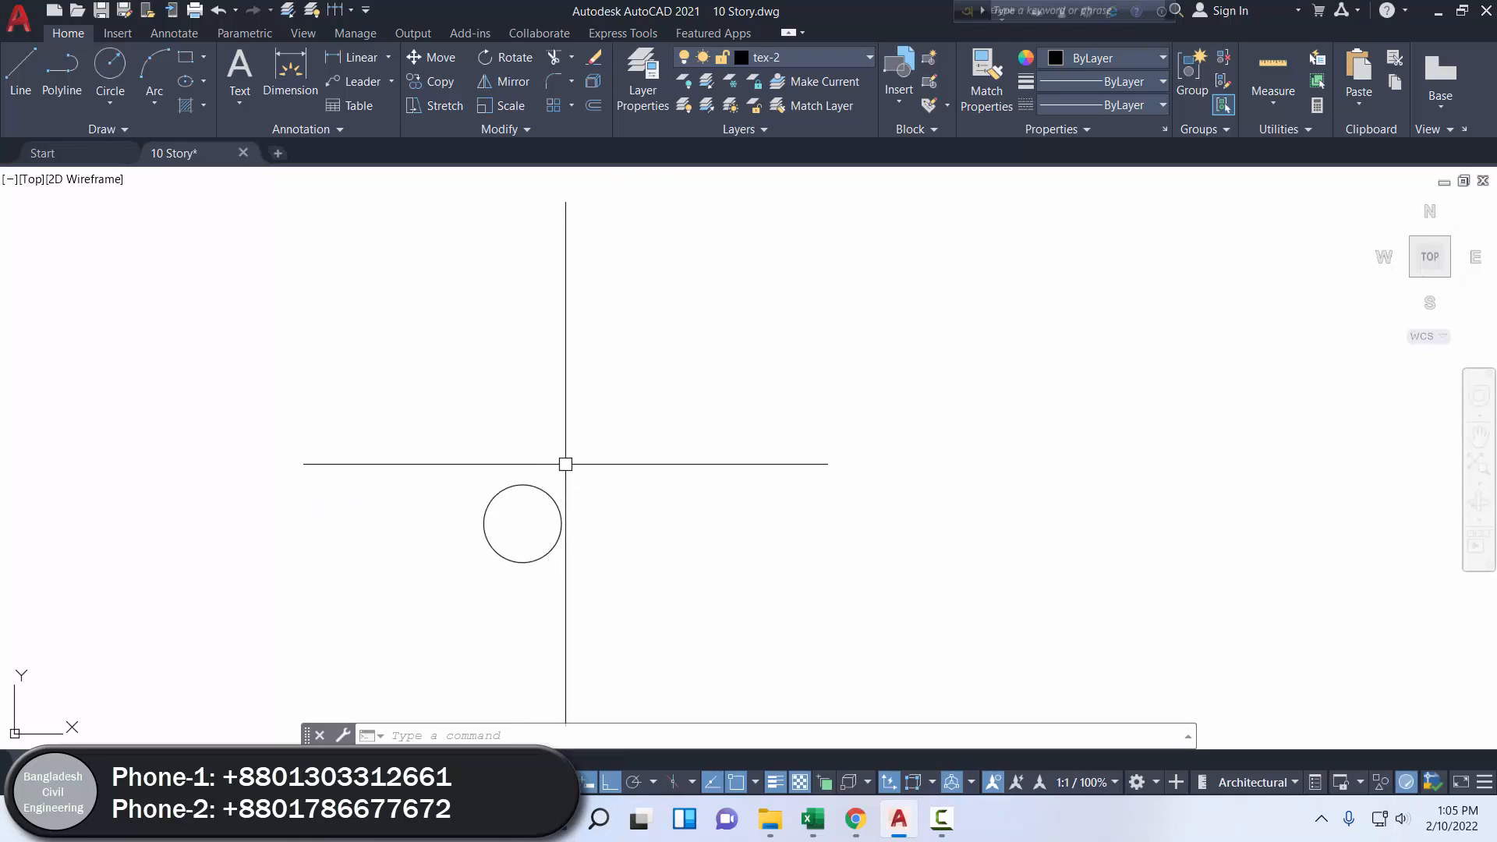
scroll(419, 320, "down", 2)
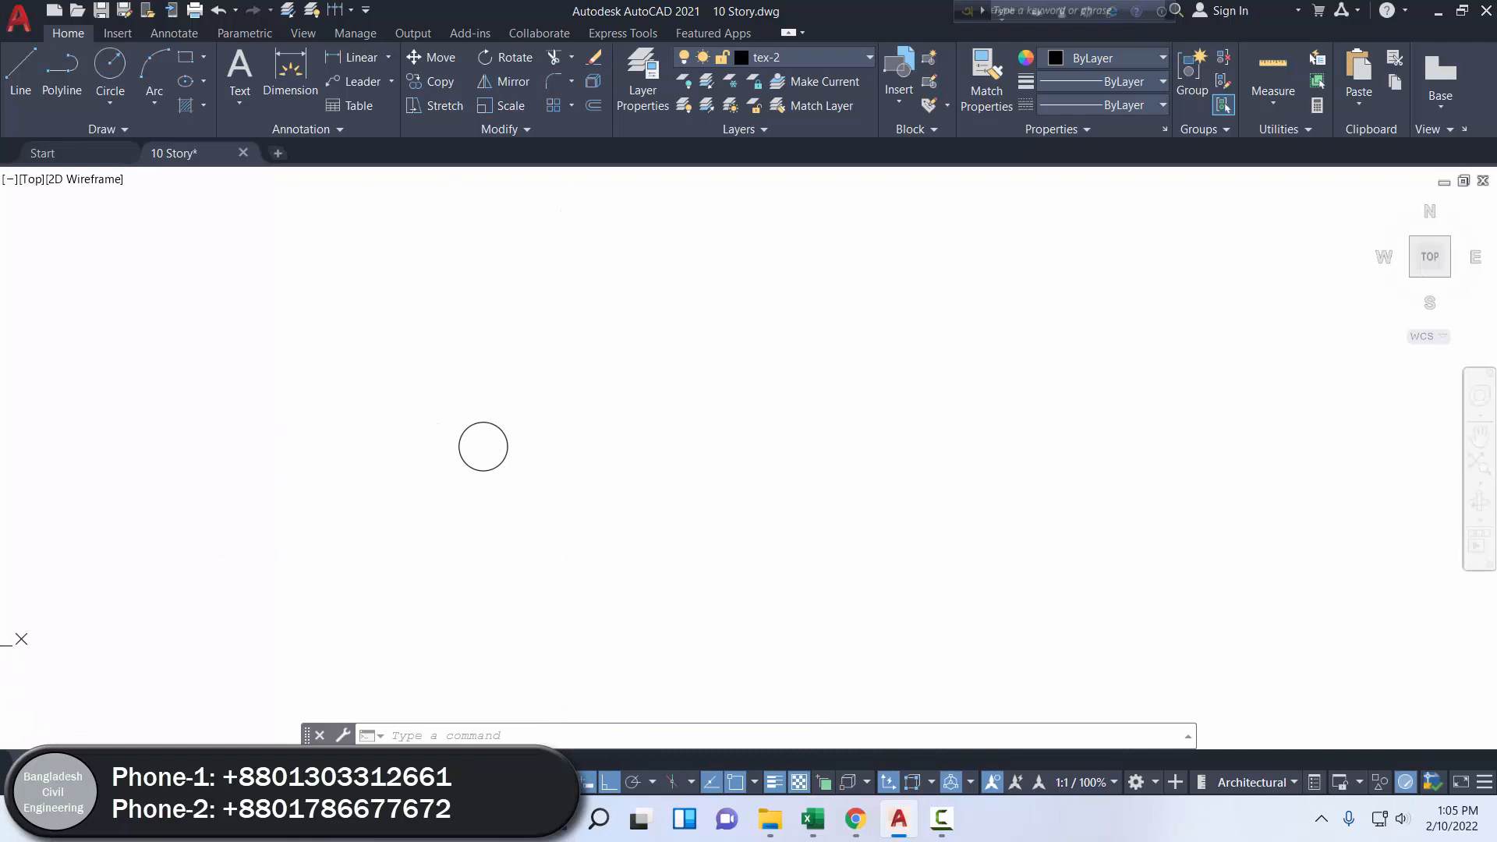
left_click(303, 71)
scroll(512, 380, "up", 4)
left_click(478, 502)
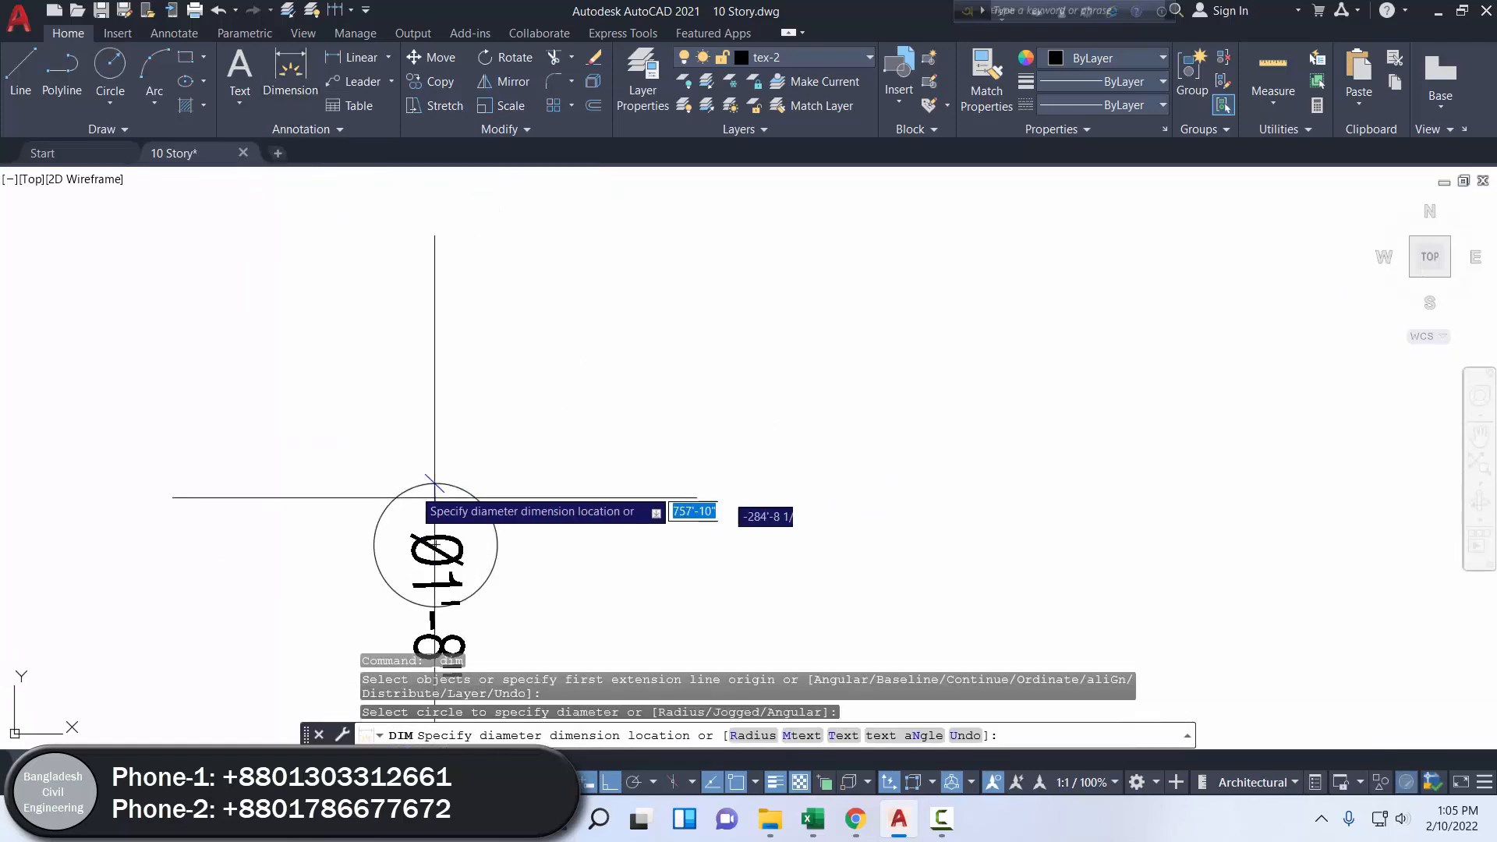
left_click(337, 411)
right_click(512, 379)
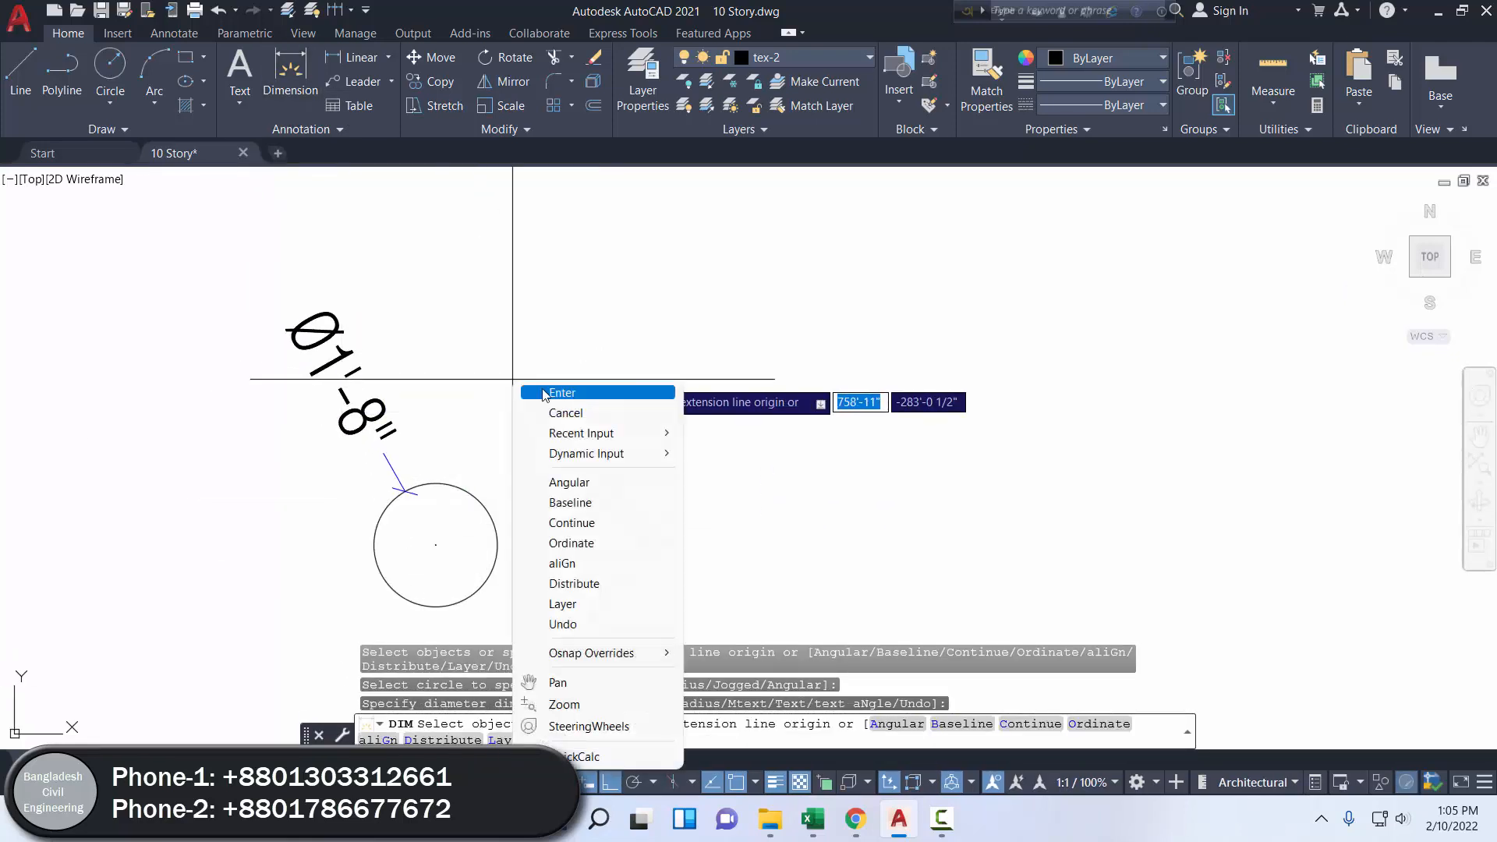
left_click(543, 394)
- Erase the existing circle together with its diameter dimension
scroll(501, 471, "down", 4)
left_click(541, 558)
left_click(375, 368)
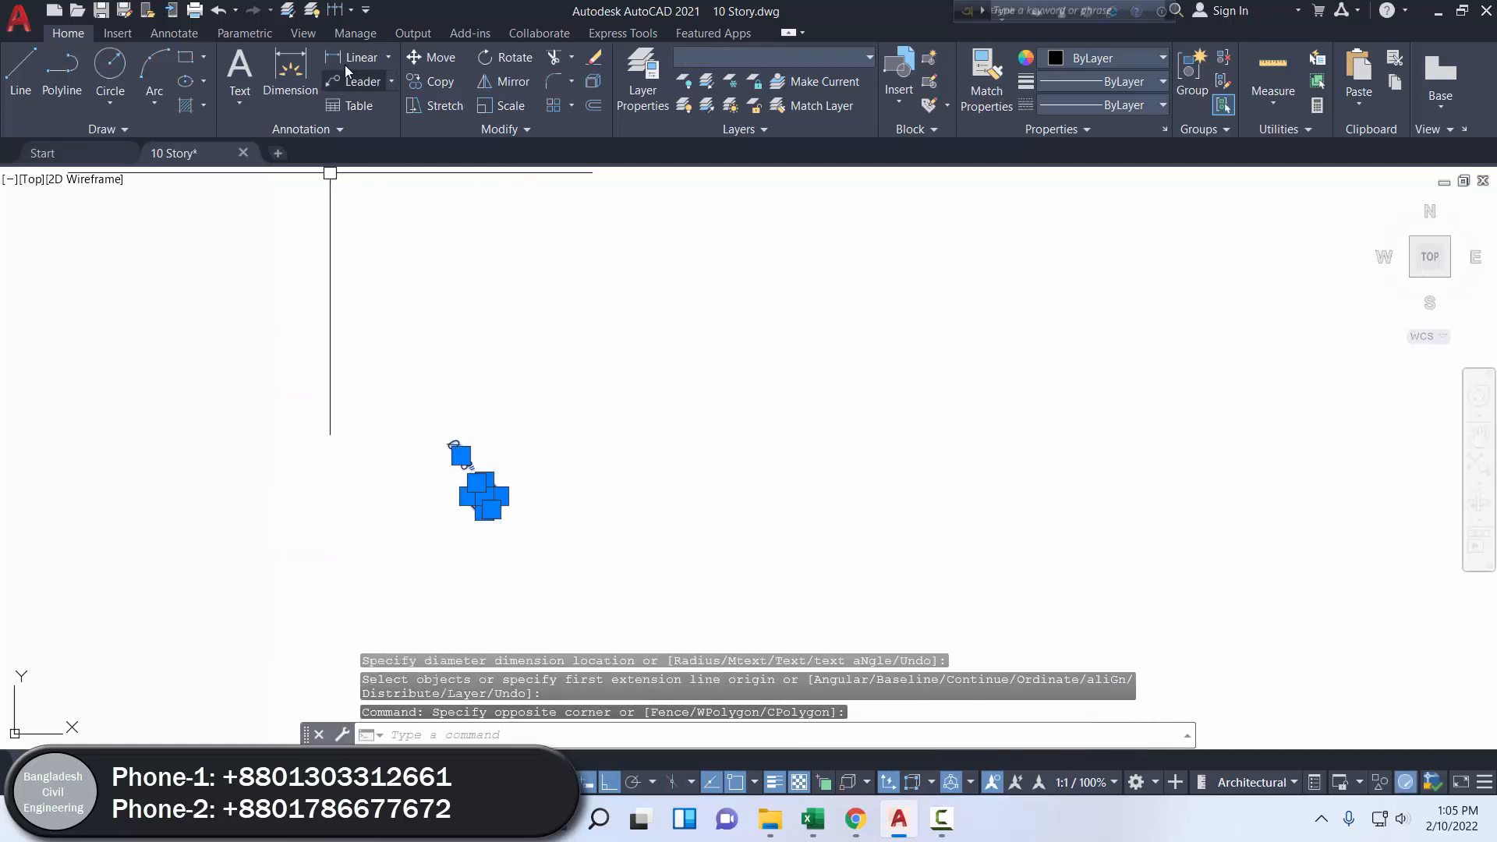
left_click(600, 57)
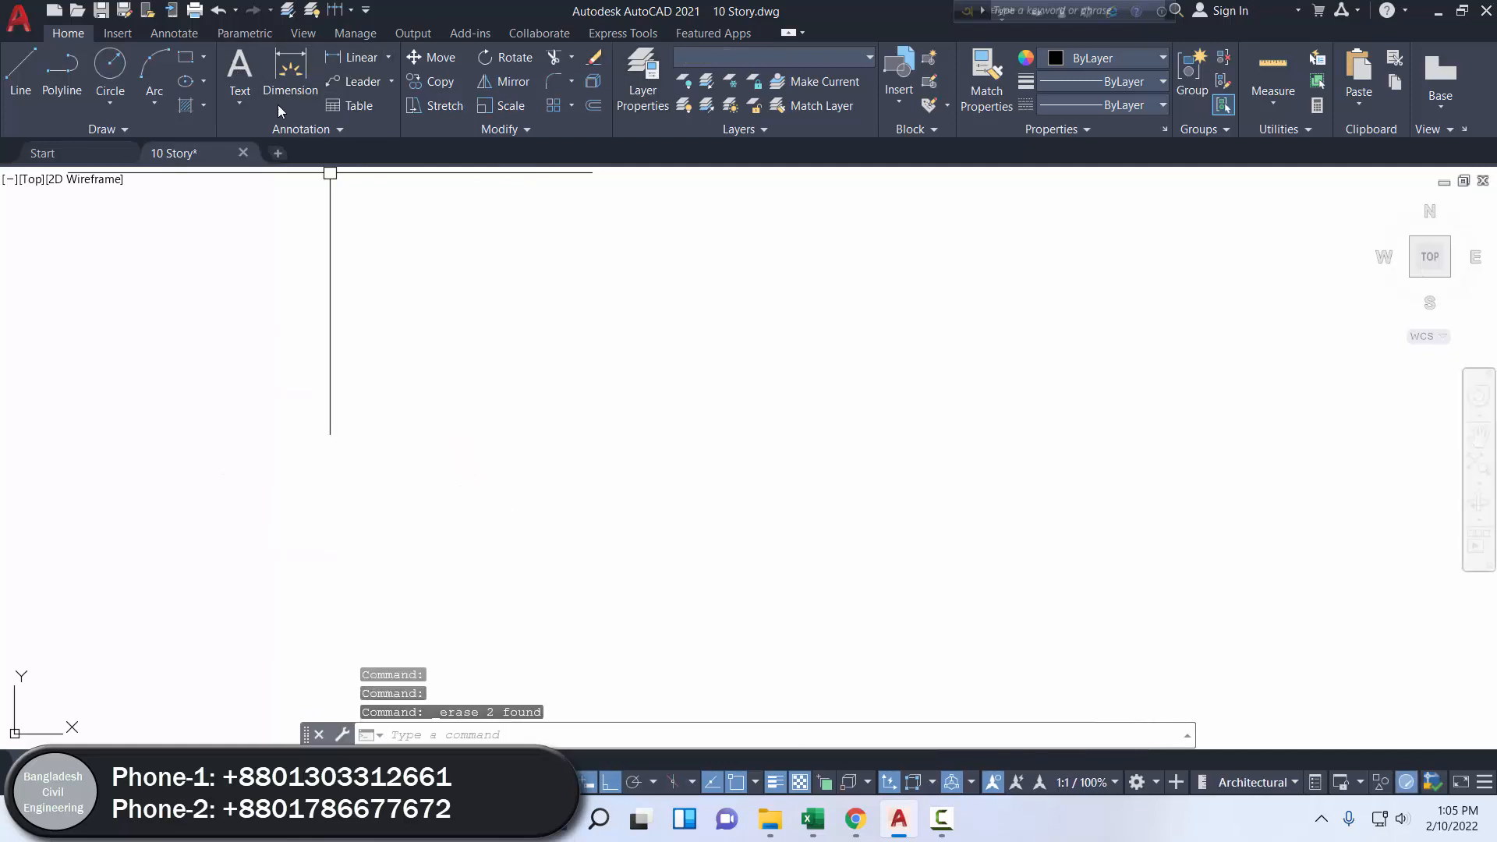
- Draw a new circle with a radius of 10 inches in the empty drawing area
left_click(110, 67)
left_click(443, 371)
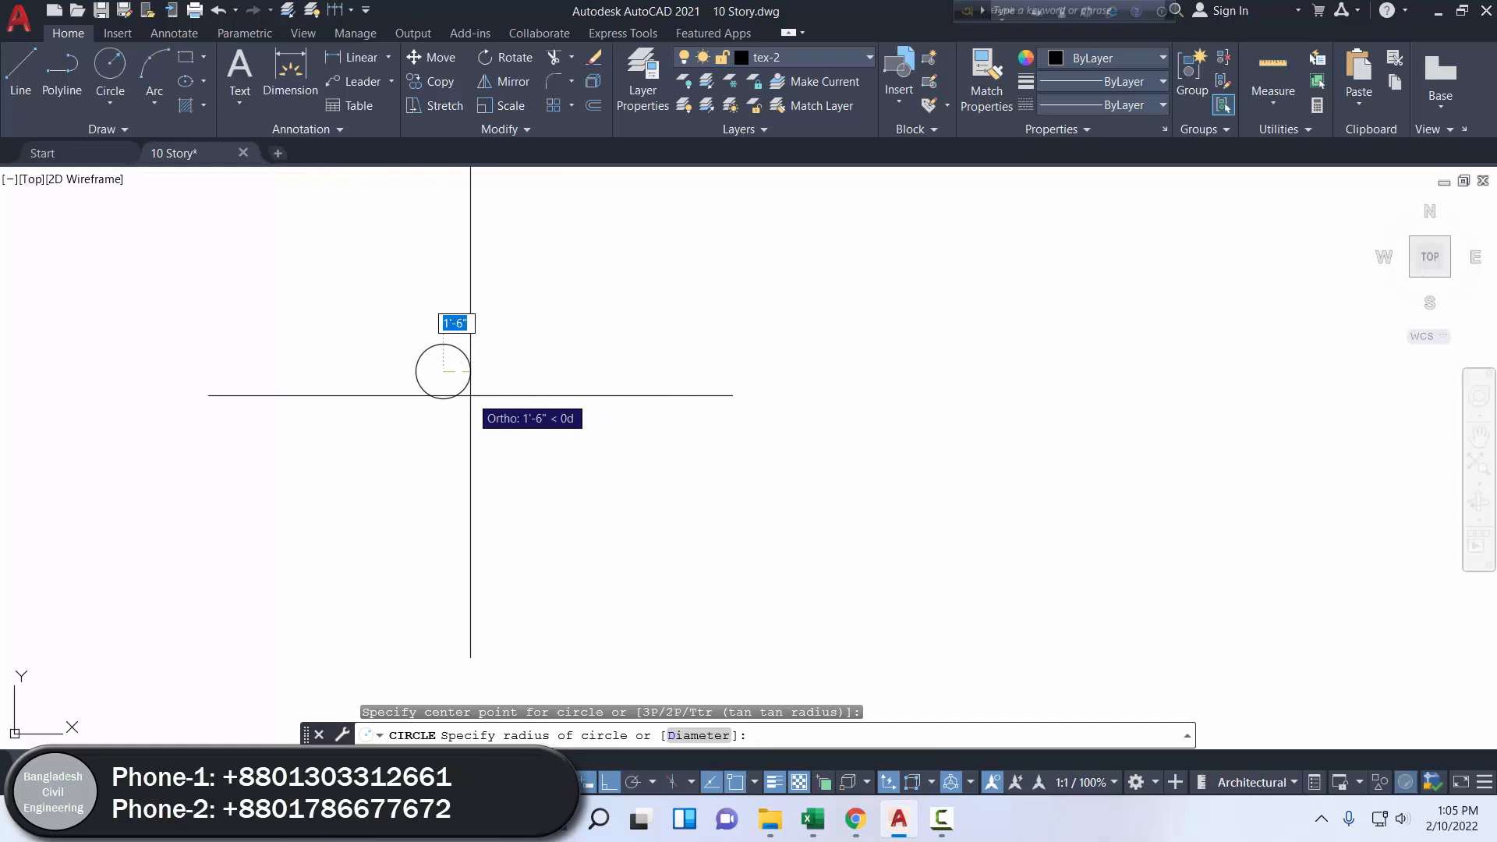
key("Return")
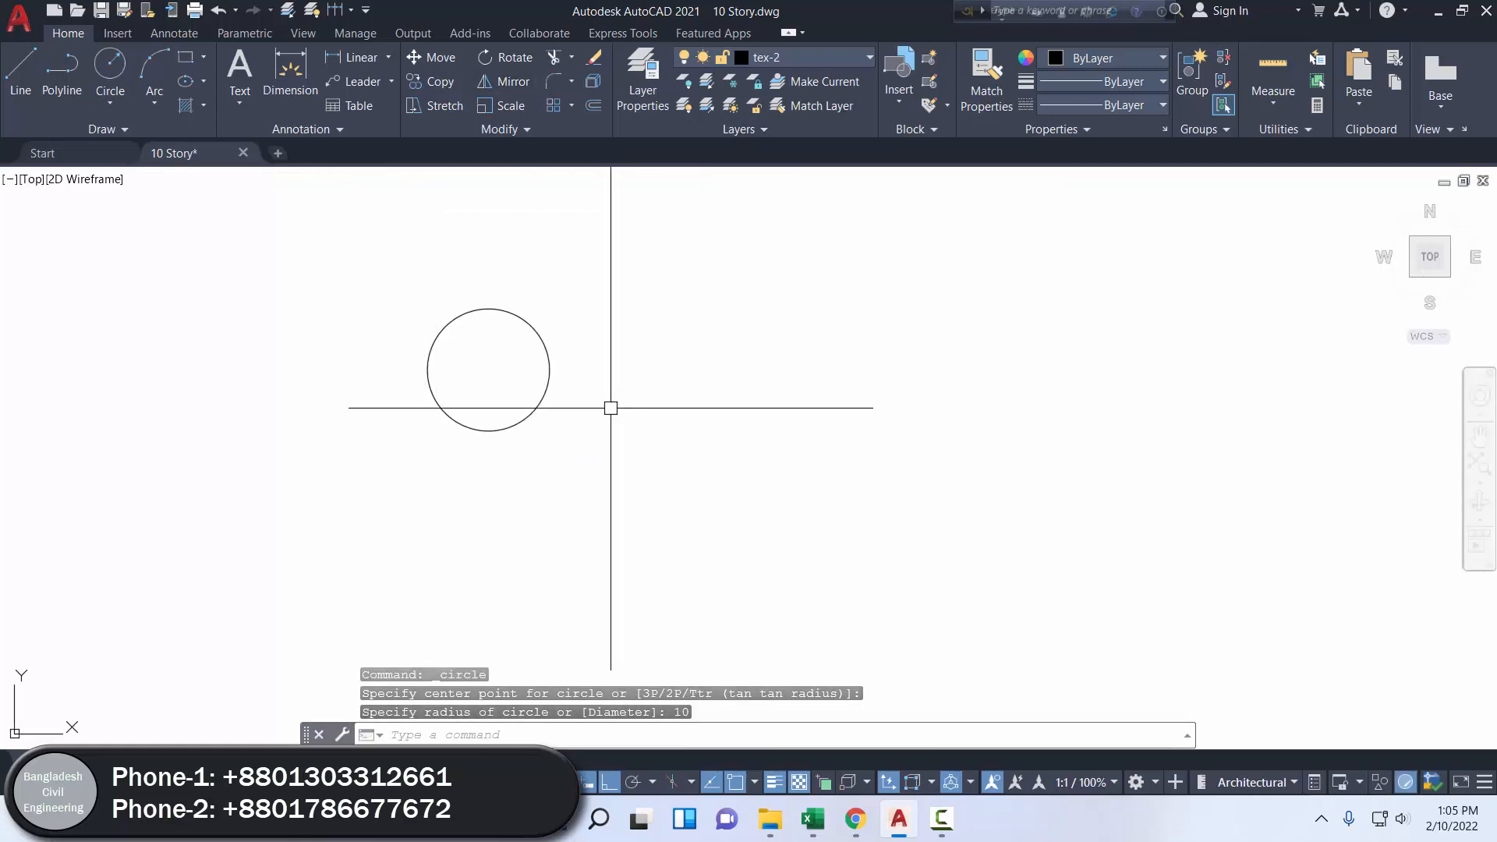
scroll(641, 426, "down", 2)
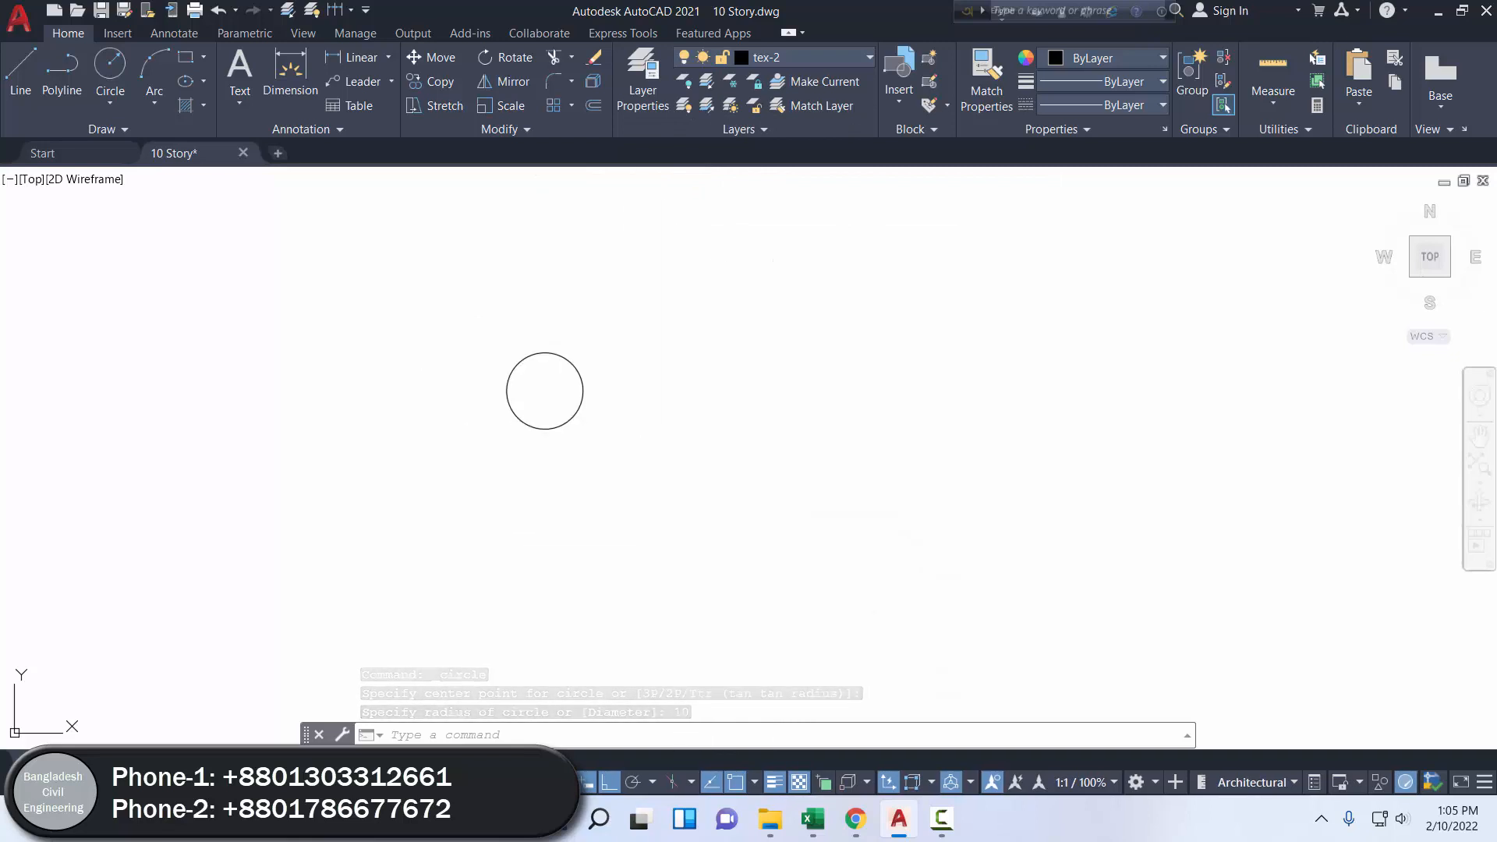
middle_click_drag(641, 425, 618, 535)
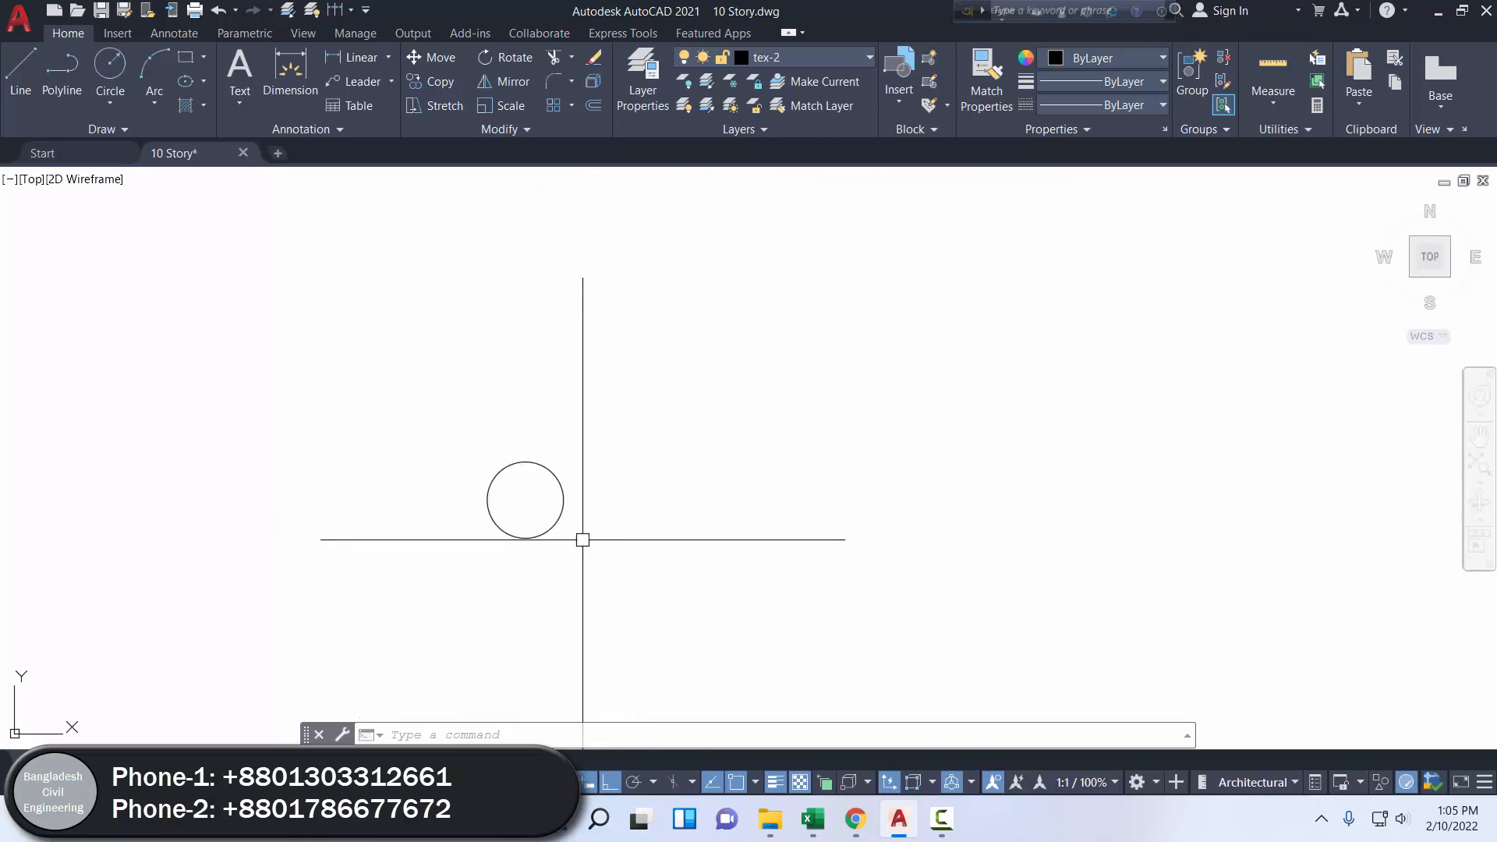
- Add a diameter dimension to the new circle, placing its text above and to the right of it
left_click(290, 72)
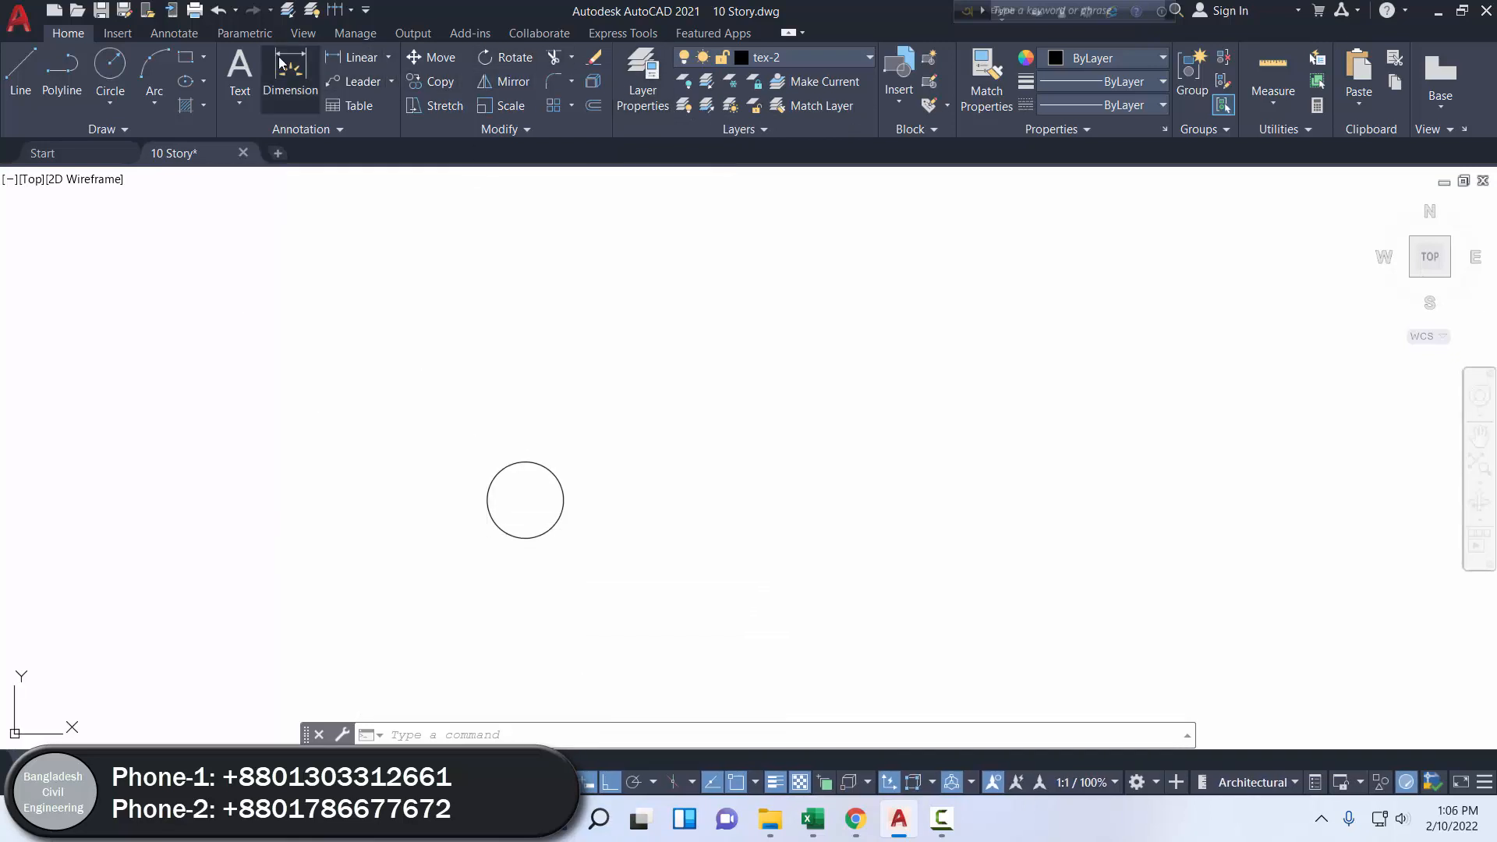
left_click(556, 475)
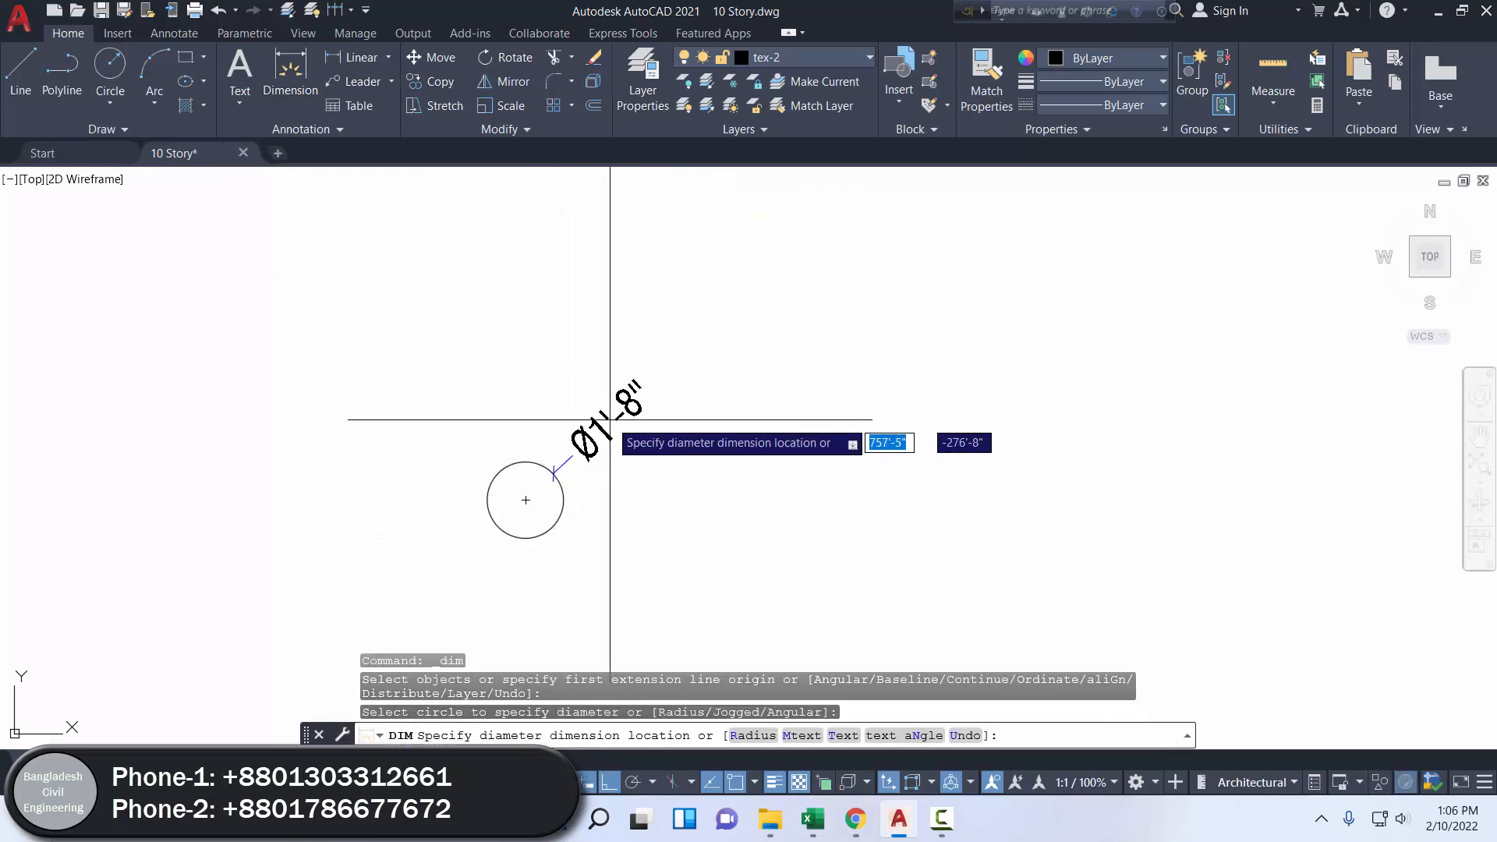
left_click(605, 415)
right_click(487, 347)
left_click(538, 360)
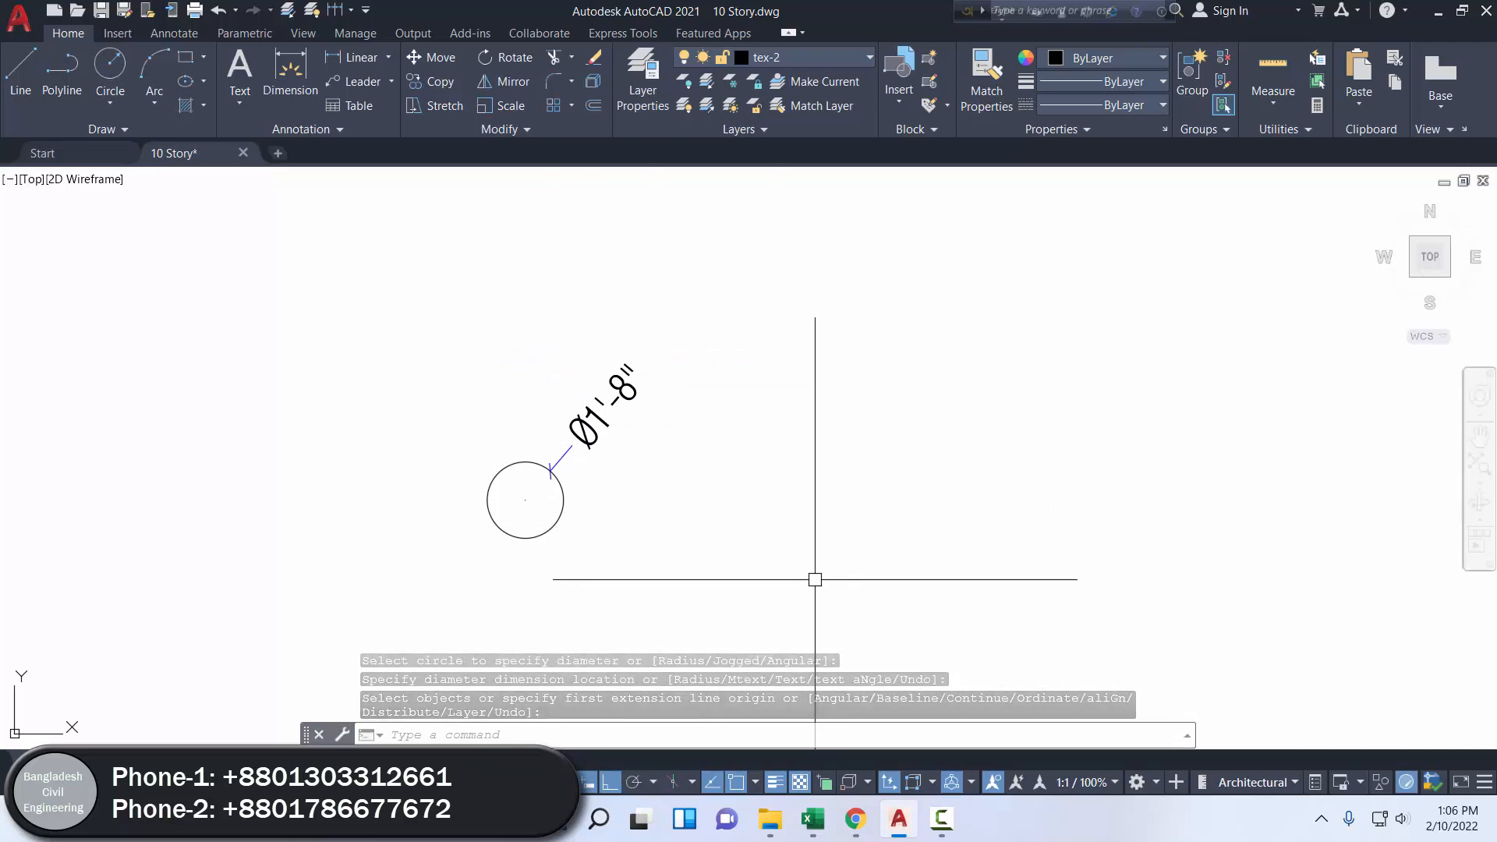
- Erase the diameter dimension and keep the circle
left_click(644, 431)
left_click(537, 340)
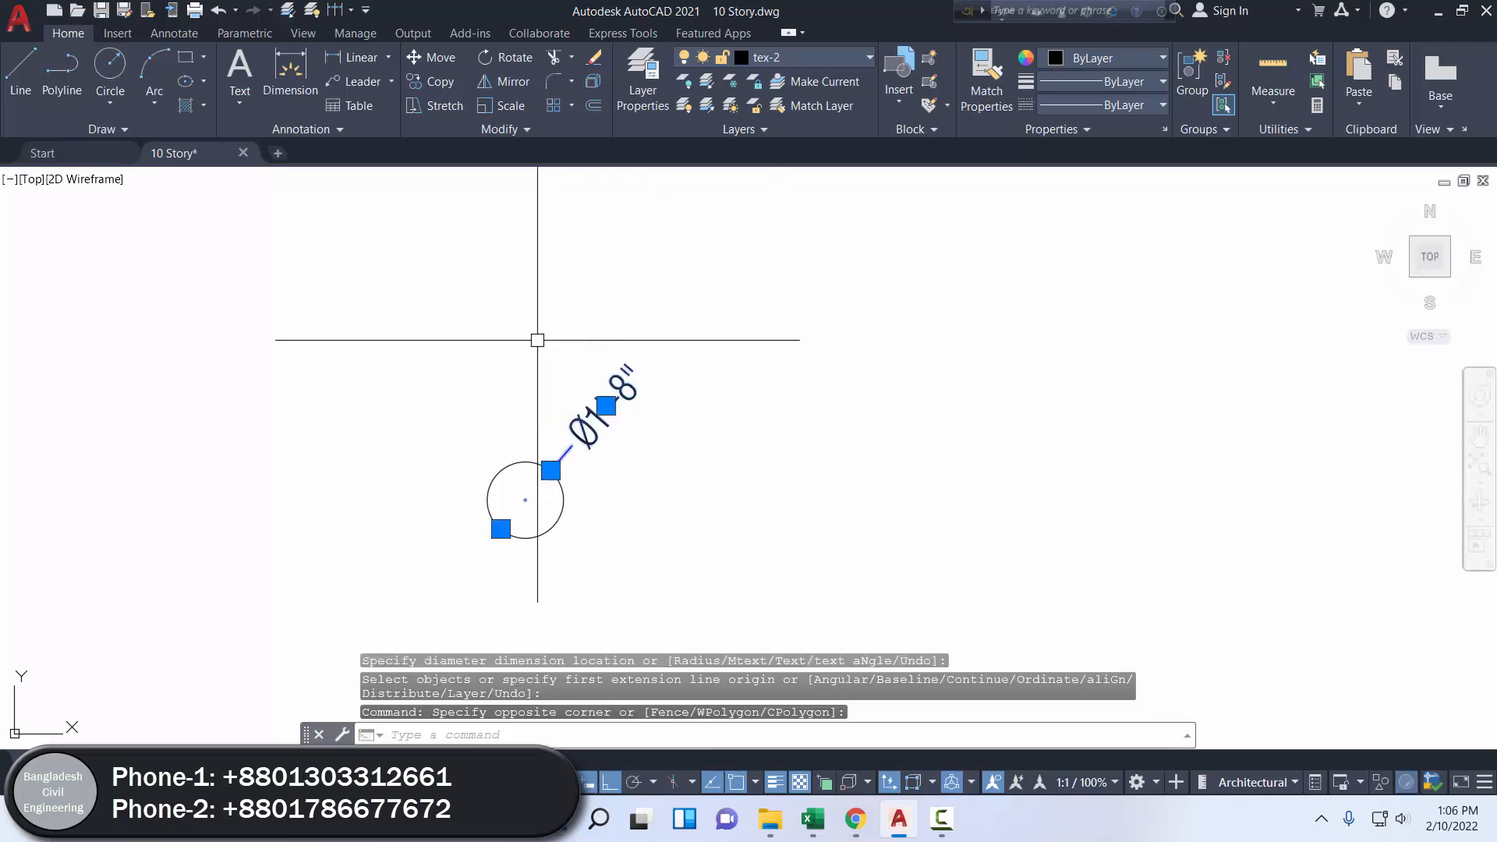
left_click(595, 61)
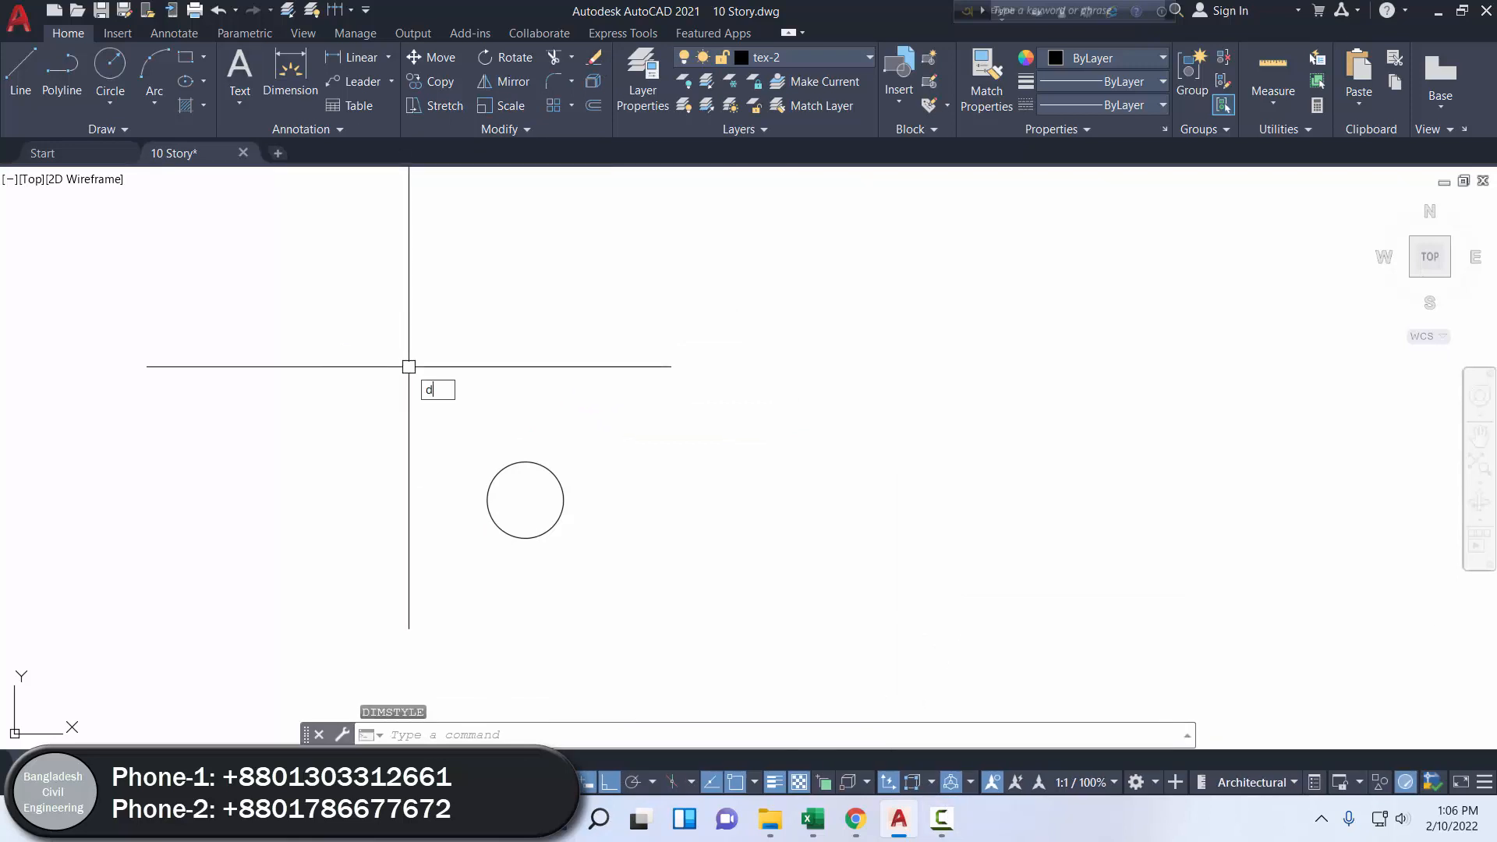
- Make TH5 inch the current dimension style
key("Return")
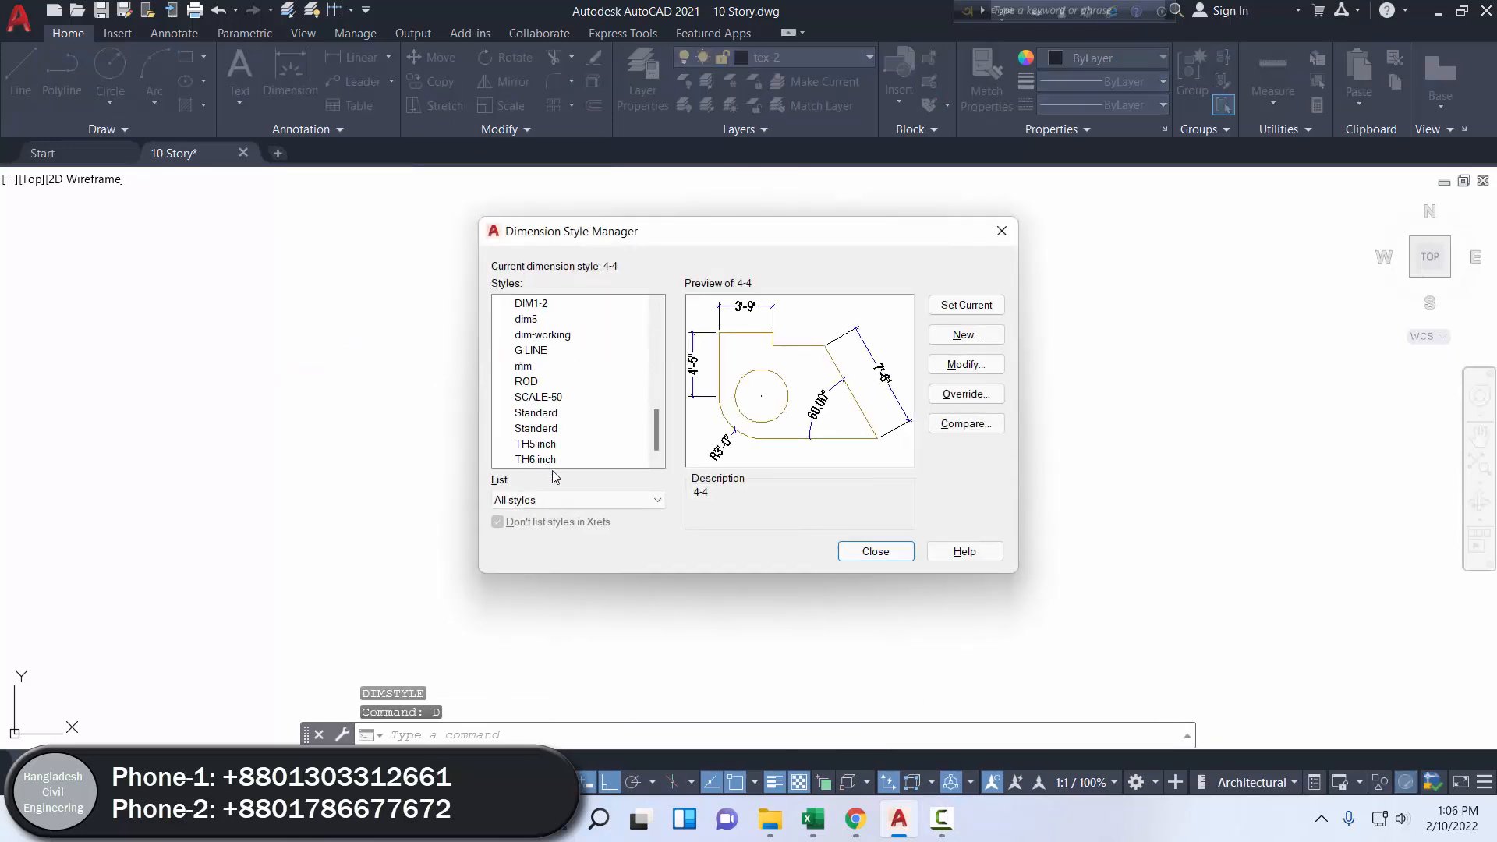
left_click(543, 446)
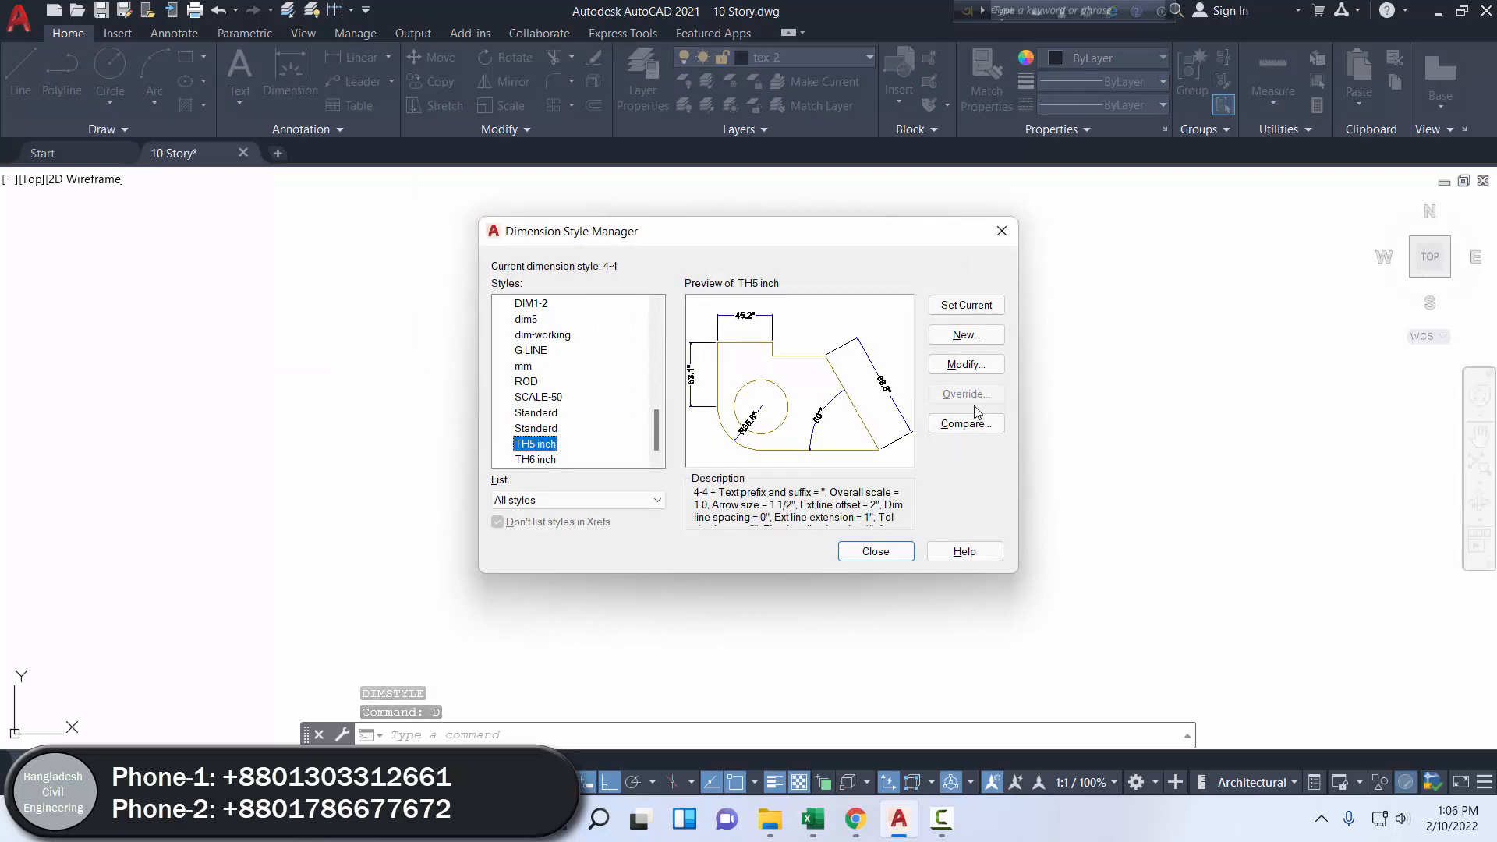
left_click(965, 307)
left_click(875, 552)
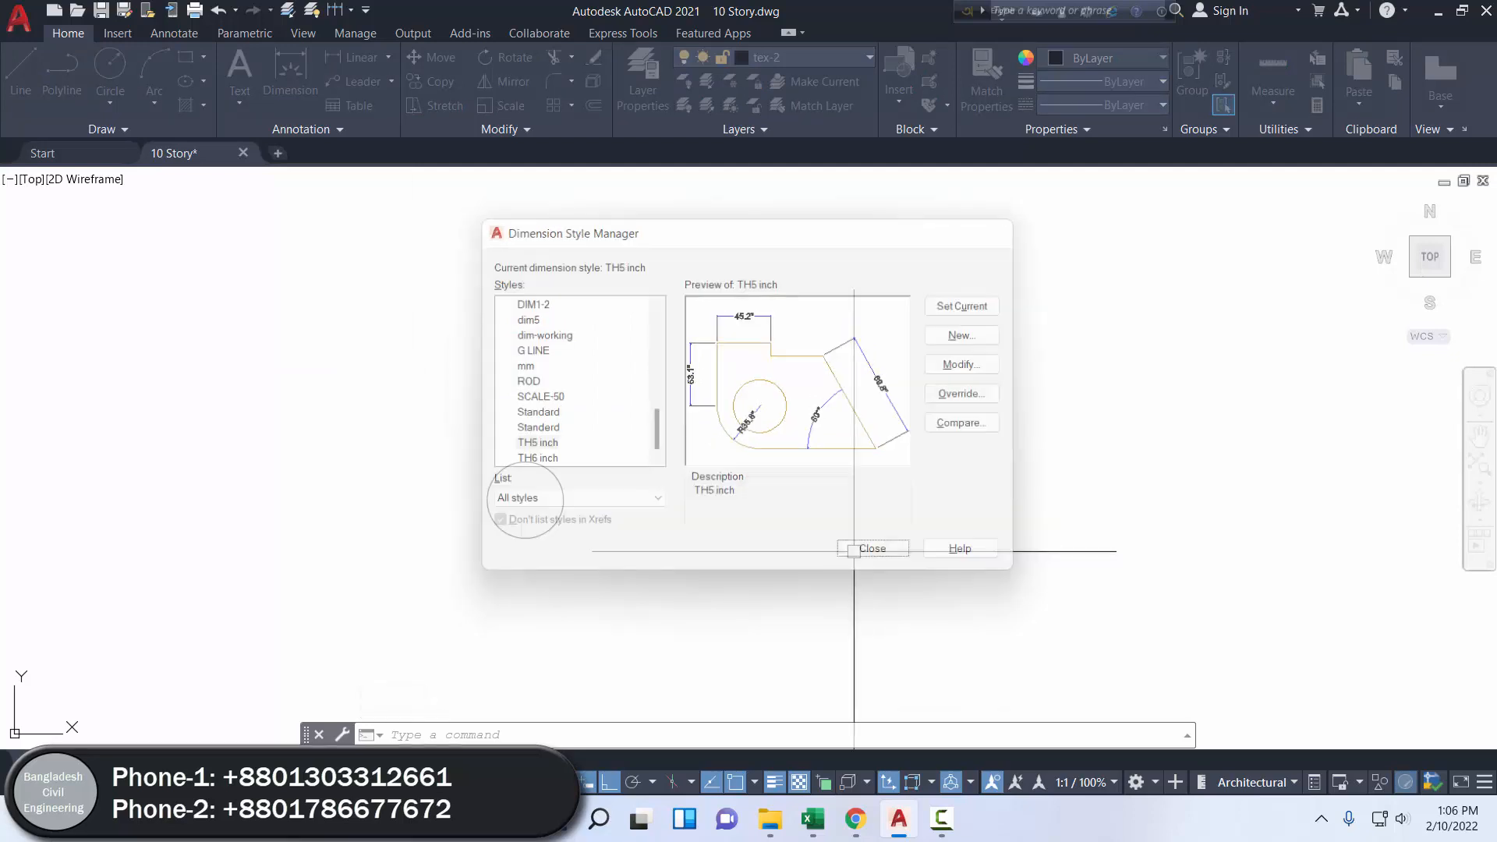
- Copy the circle 60 inches horizontally to the right
left_click(586, 566)
left_click(368, 284)
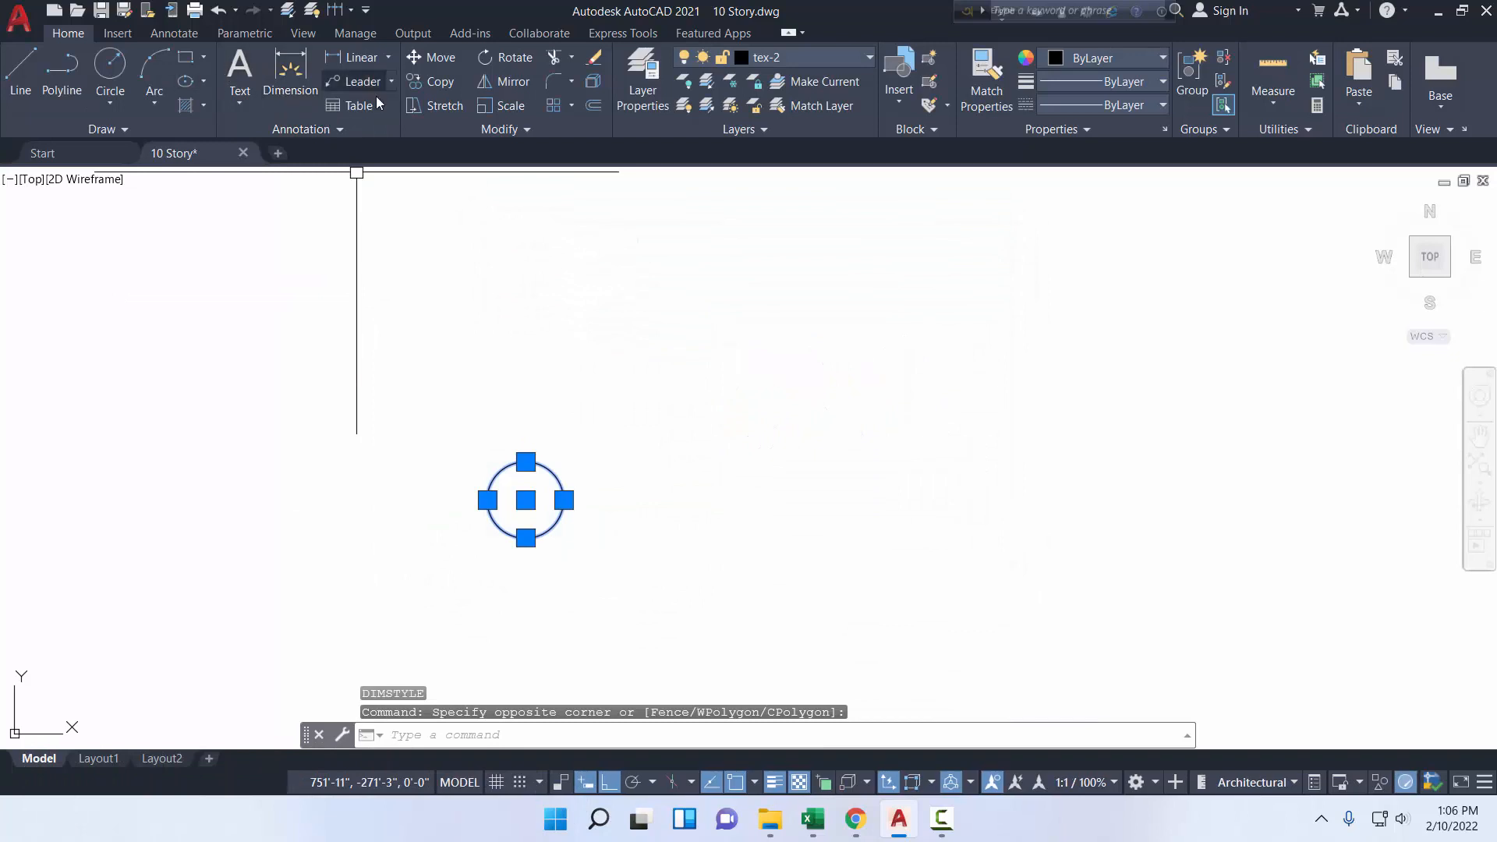
left_click(441, 81)
left_click(412, 337)
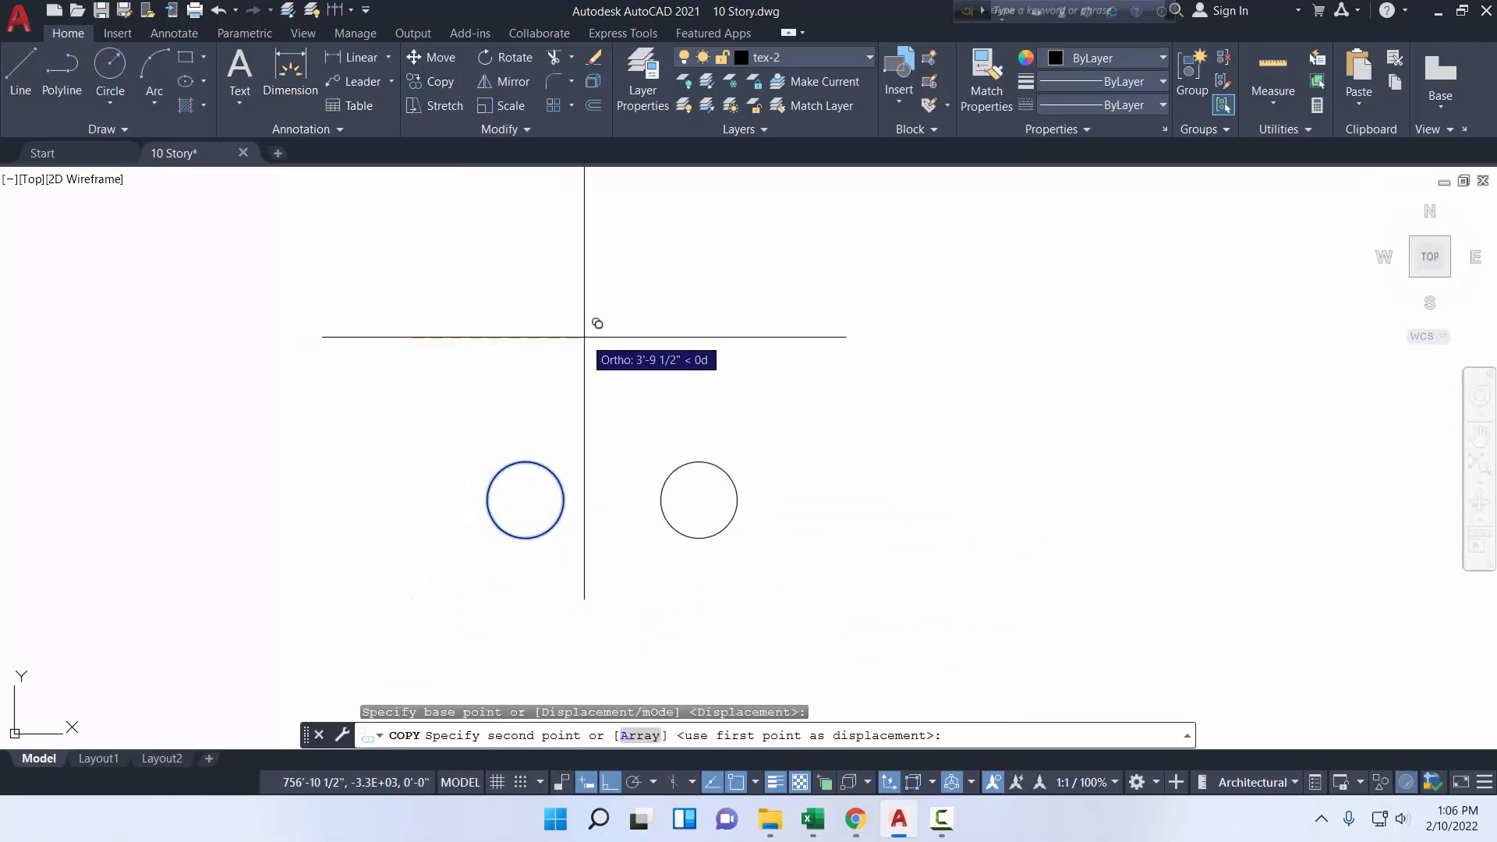
key("Return")
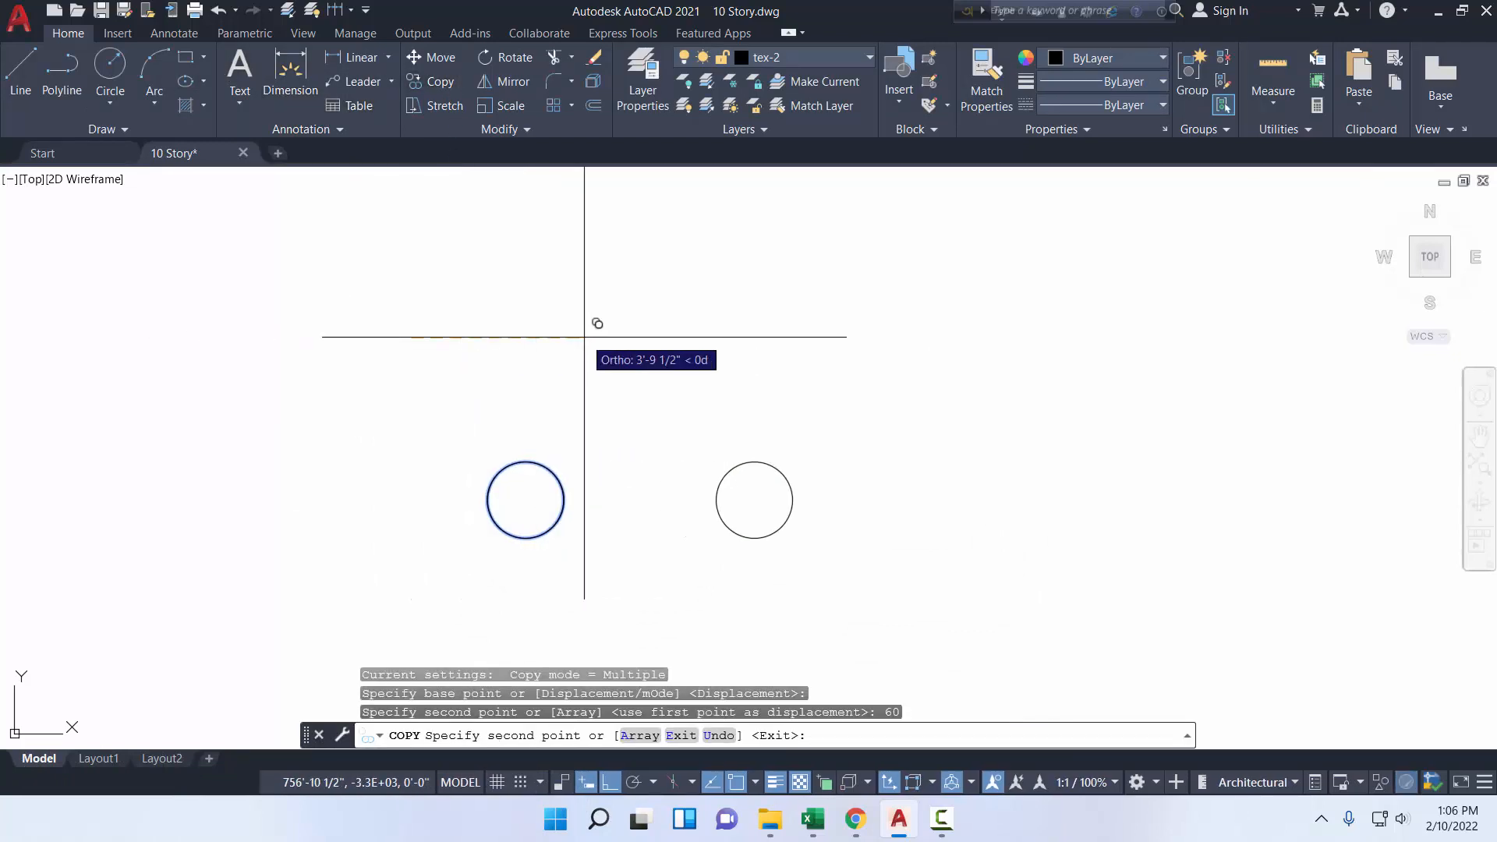
key("Escape")
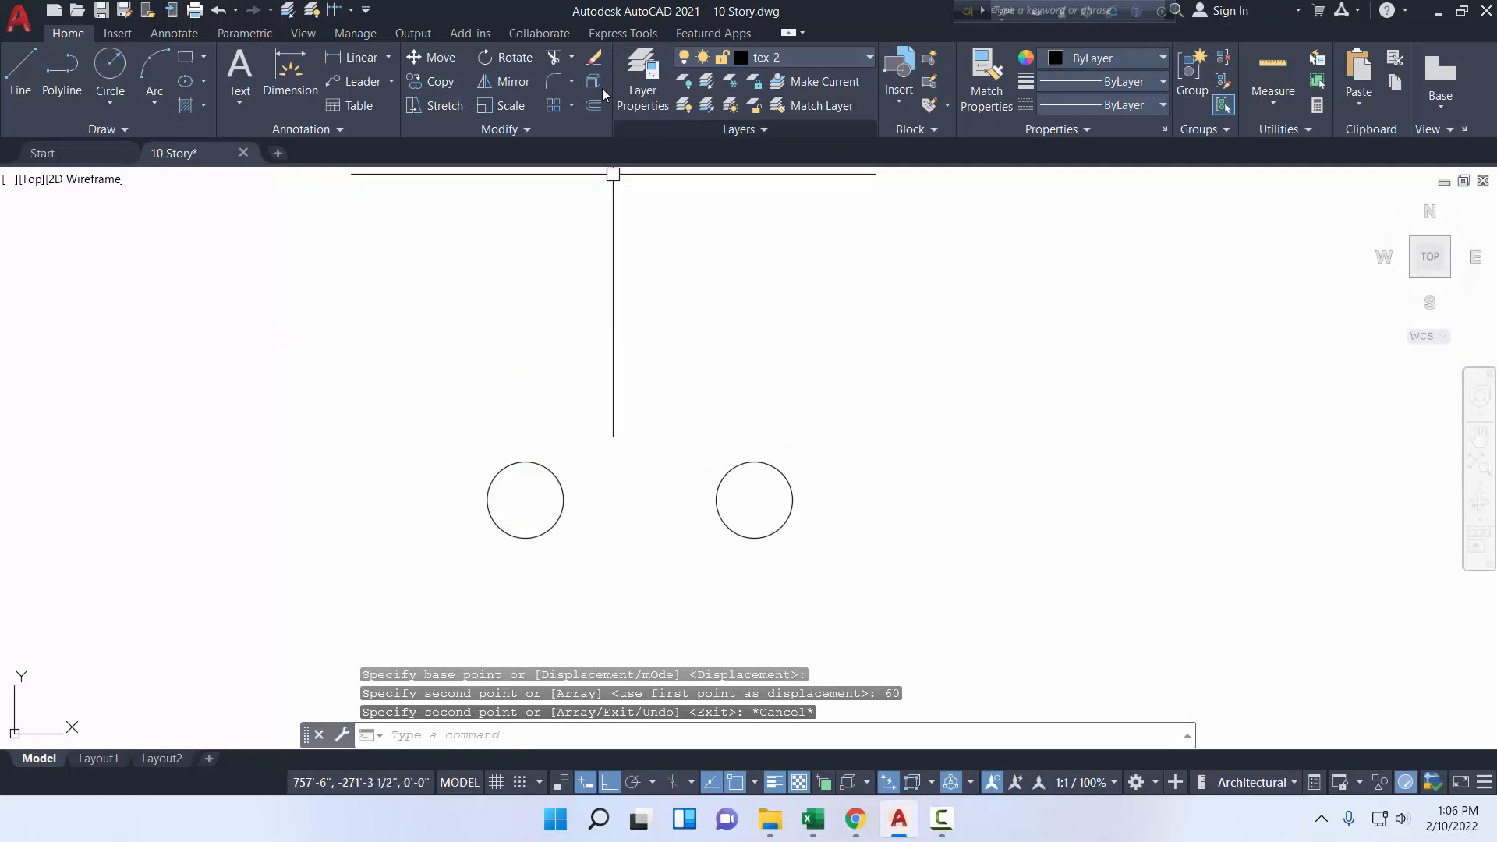
- Add a horizontal dimension between the centres of the two circles, placing it above them
left_click(272, 72)
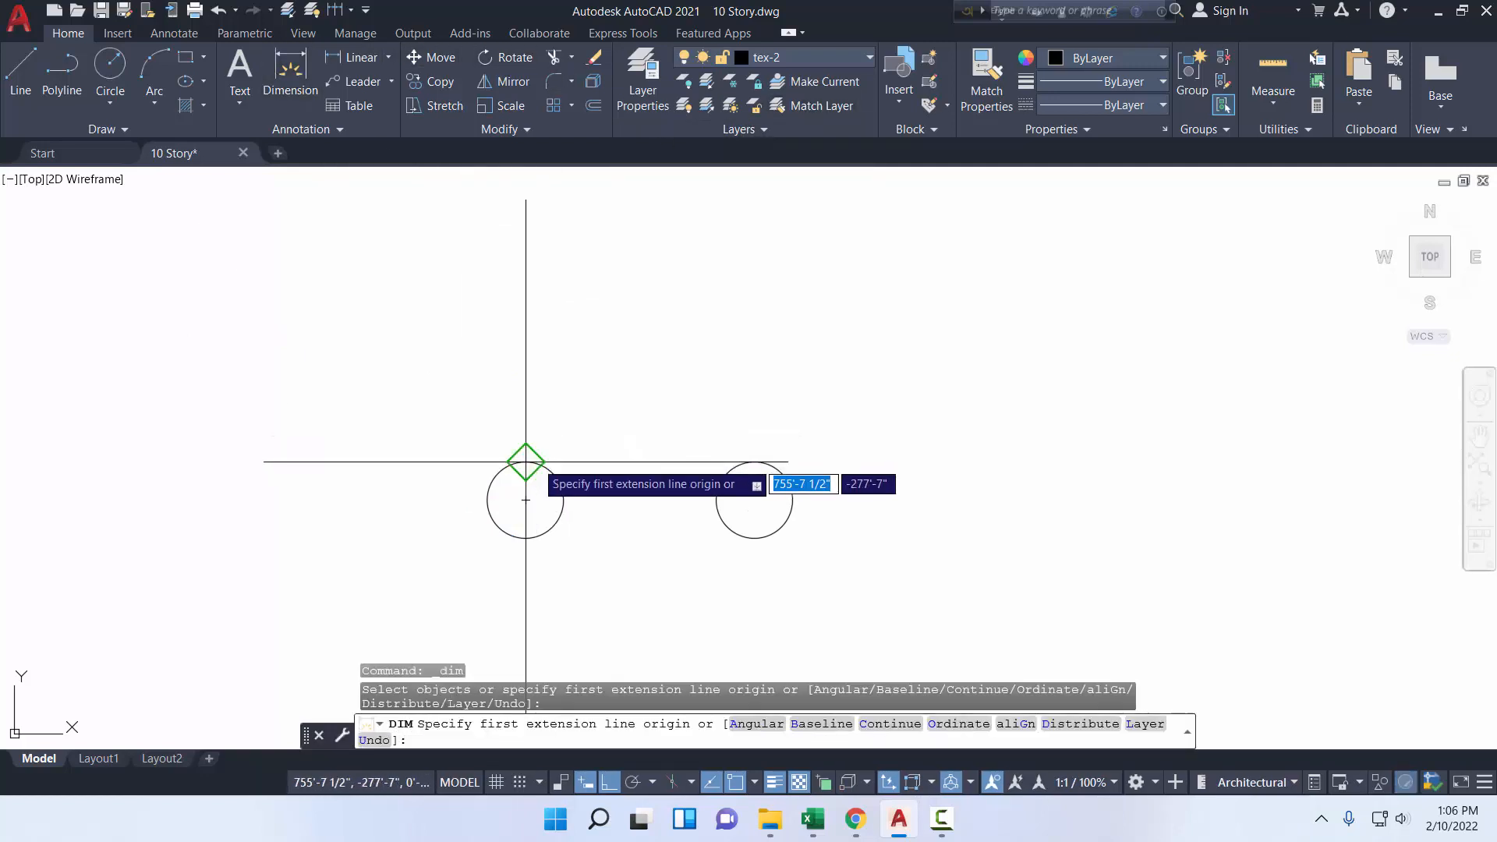
left_click(525, 500)
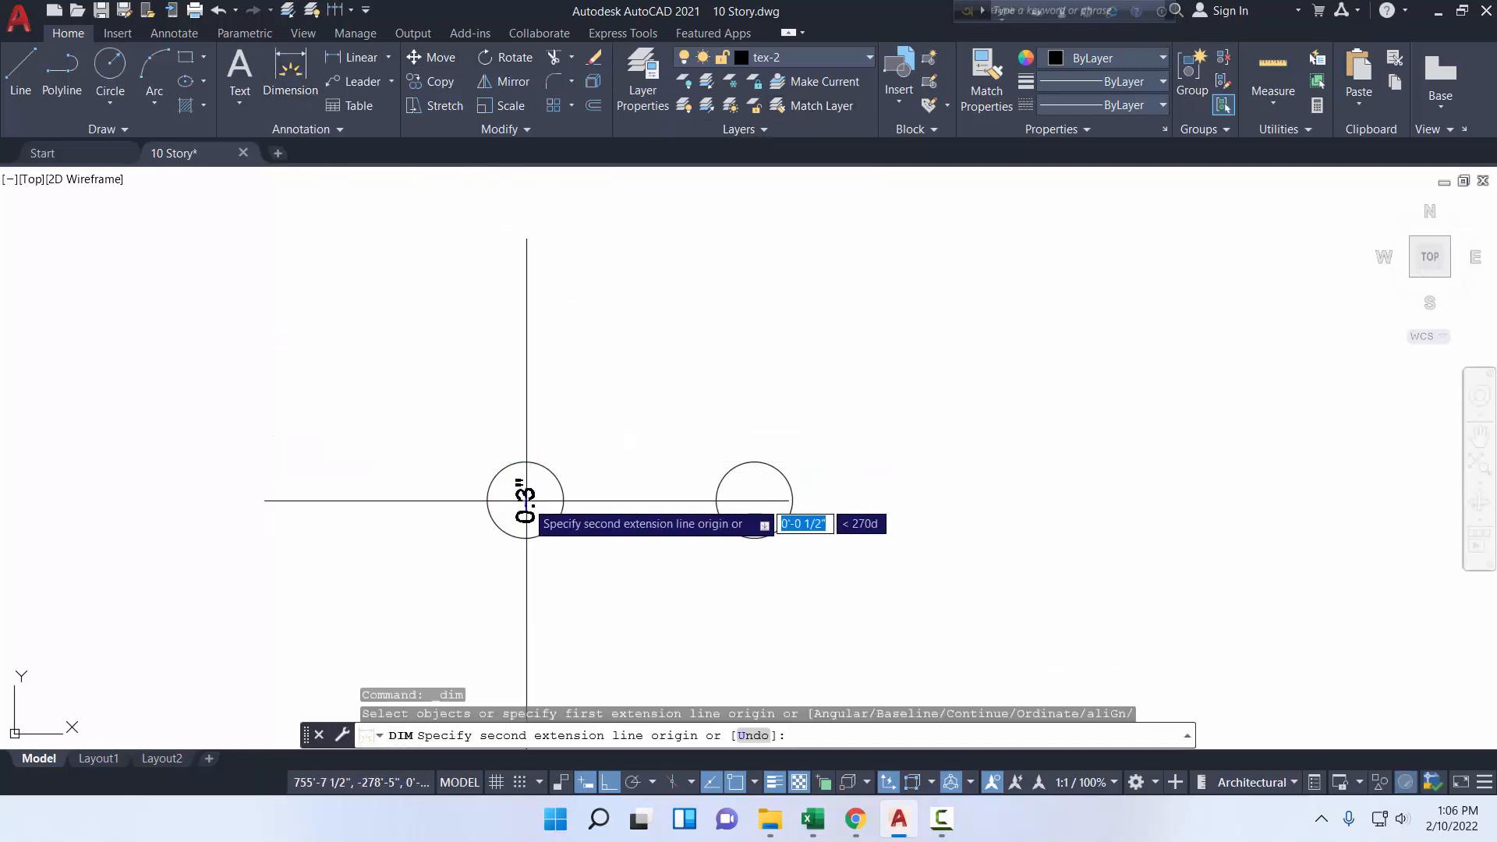
left_click(755, 500)
left_click(693, 360)
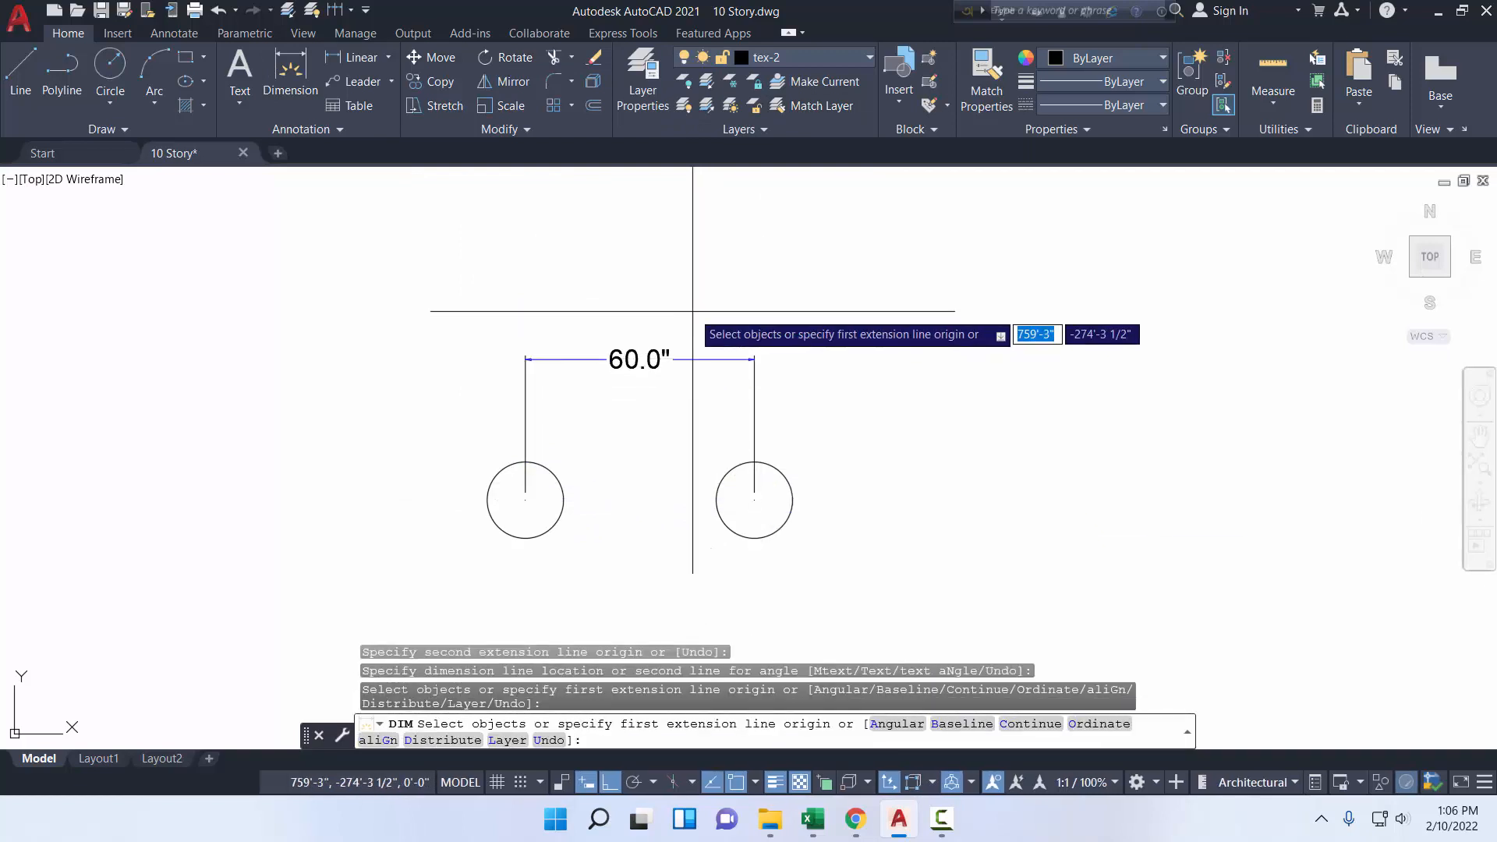
key("Return")
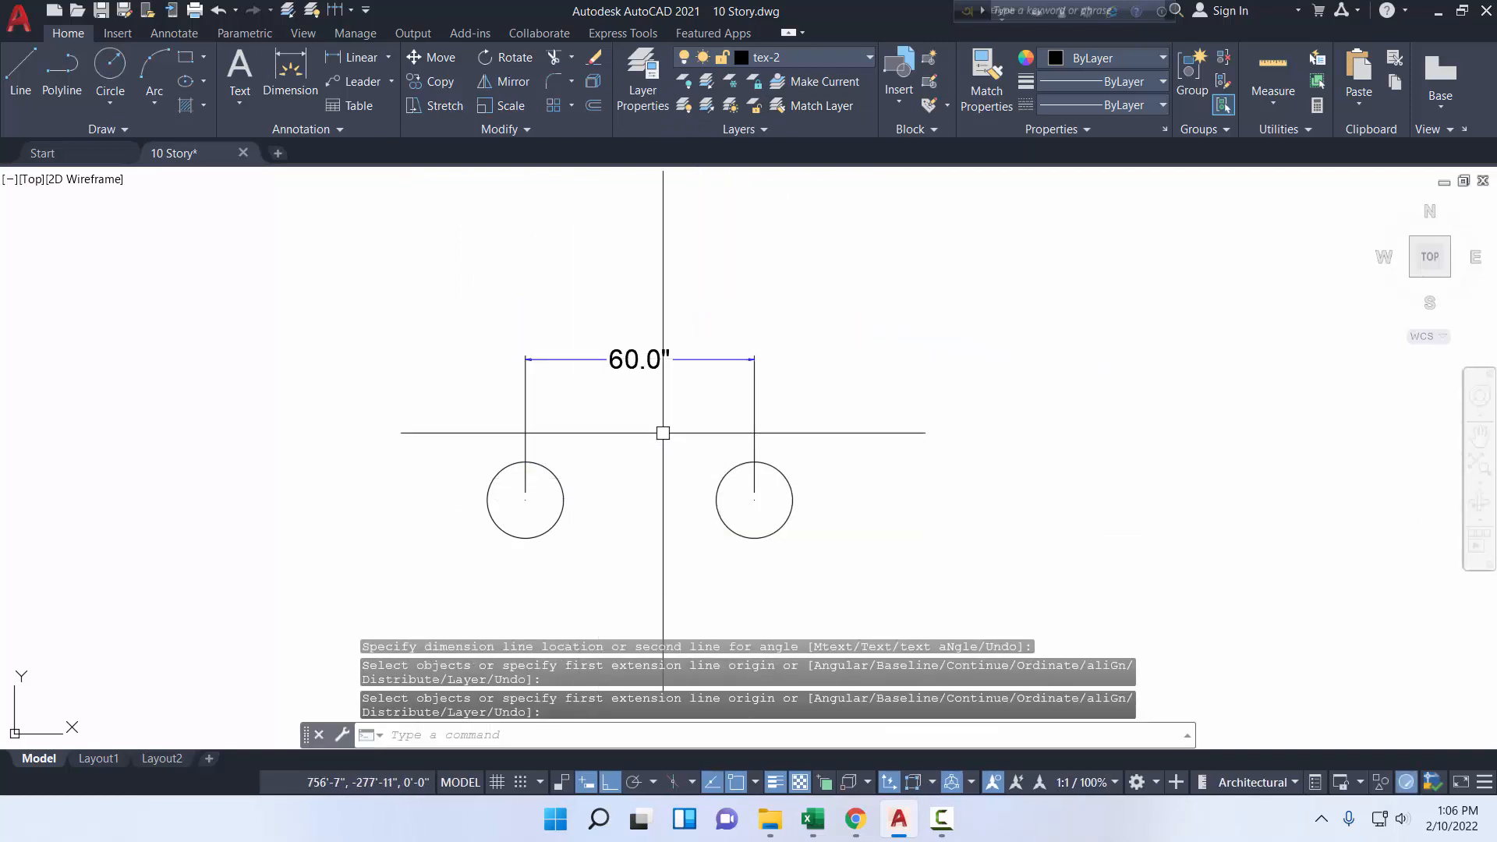
- Erase the centre-to-centre dimension above the two circles
left_click(807, 375)
left_click(442, 242)
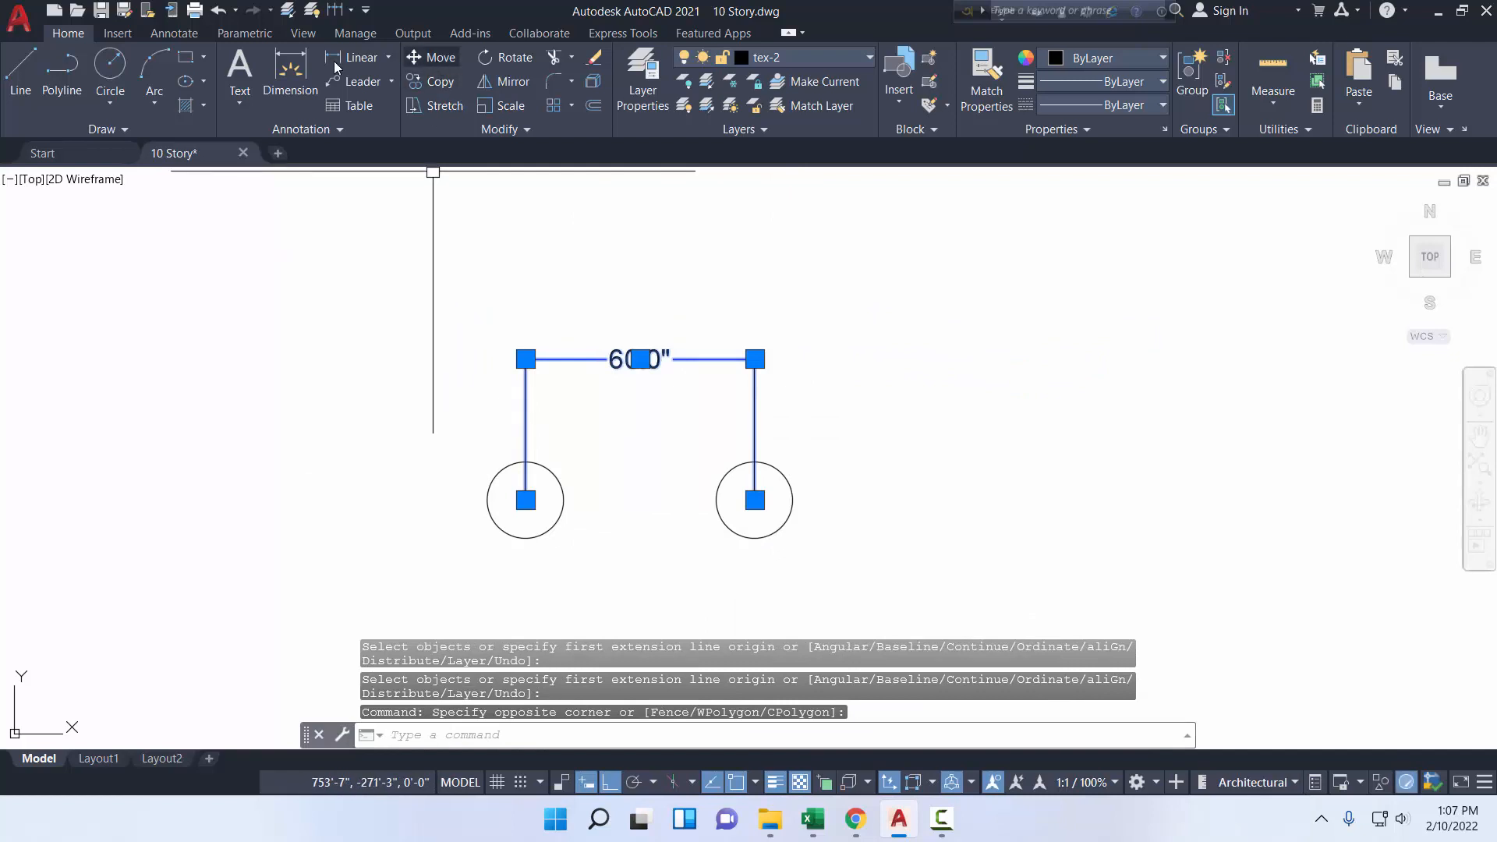
left_click(187, 61)
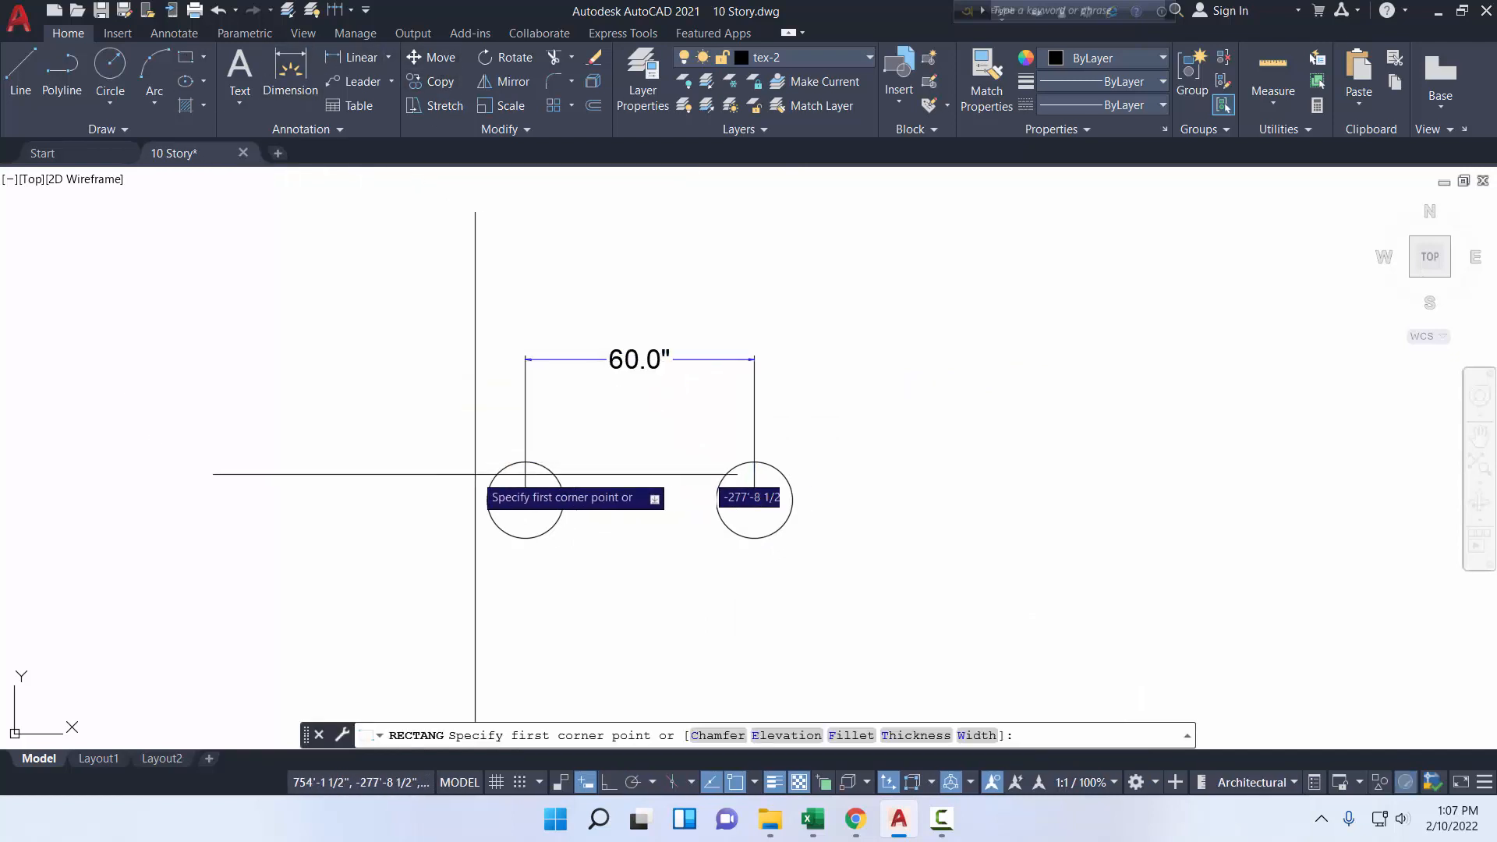
key("Escape")
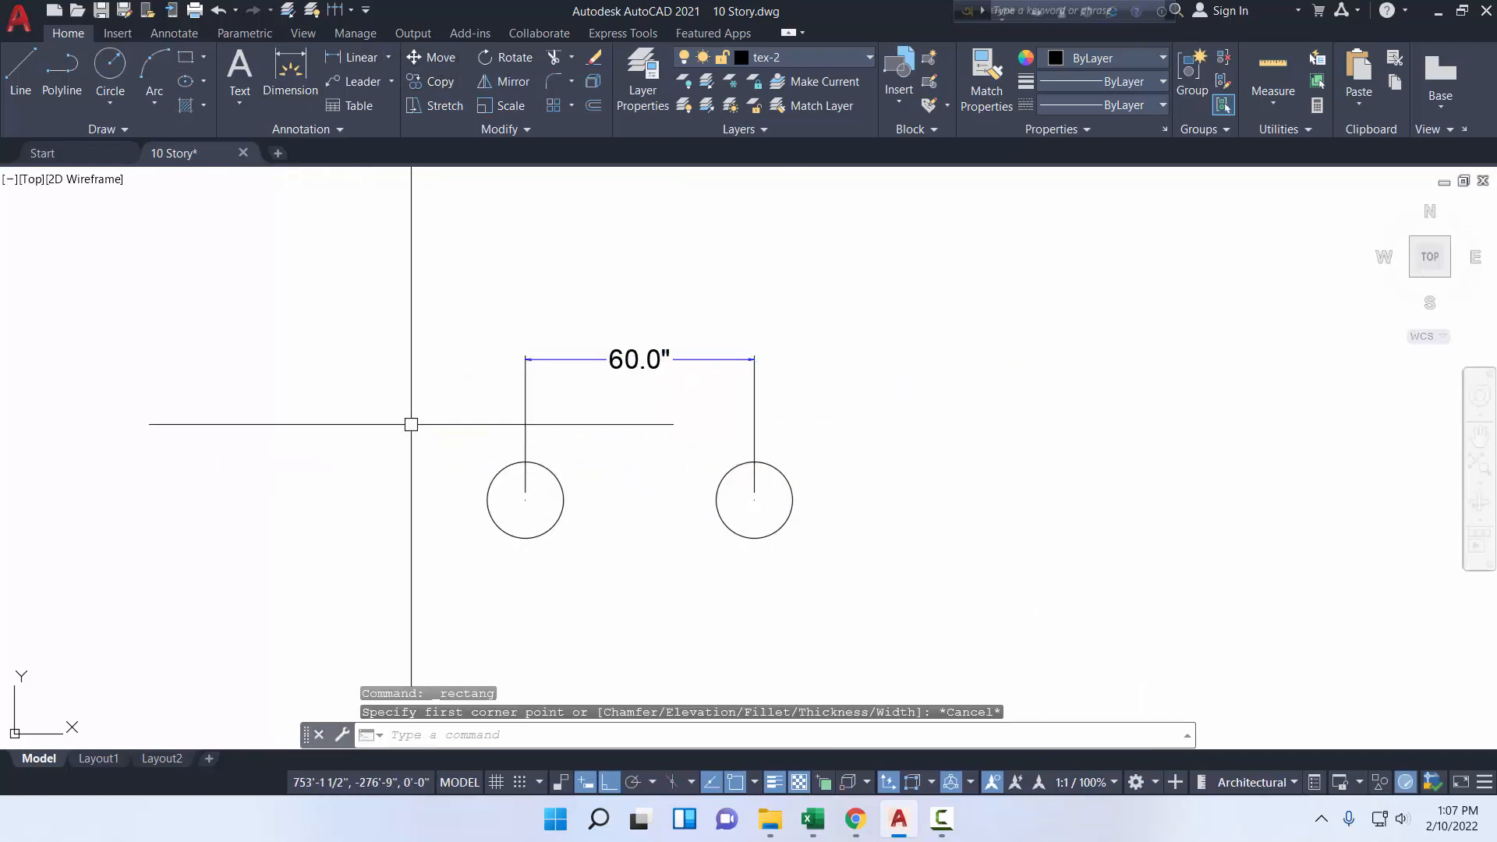
left_click(924, 412)
left_click(364, 273)
key("Delete")
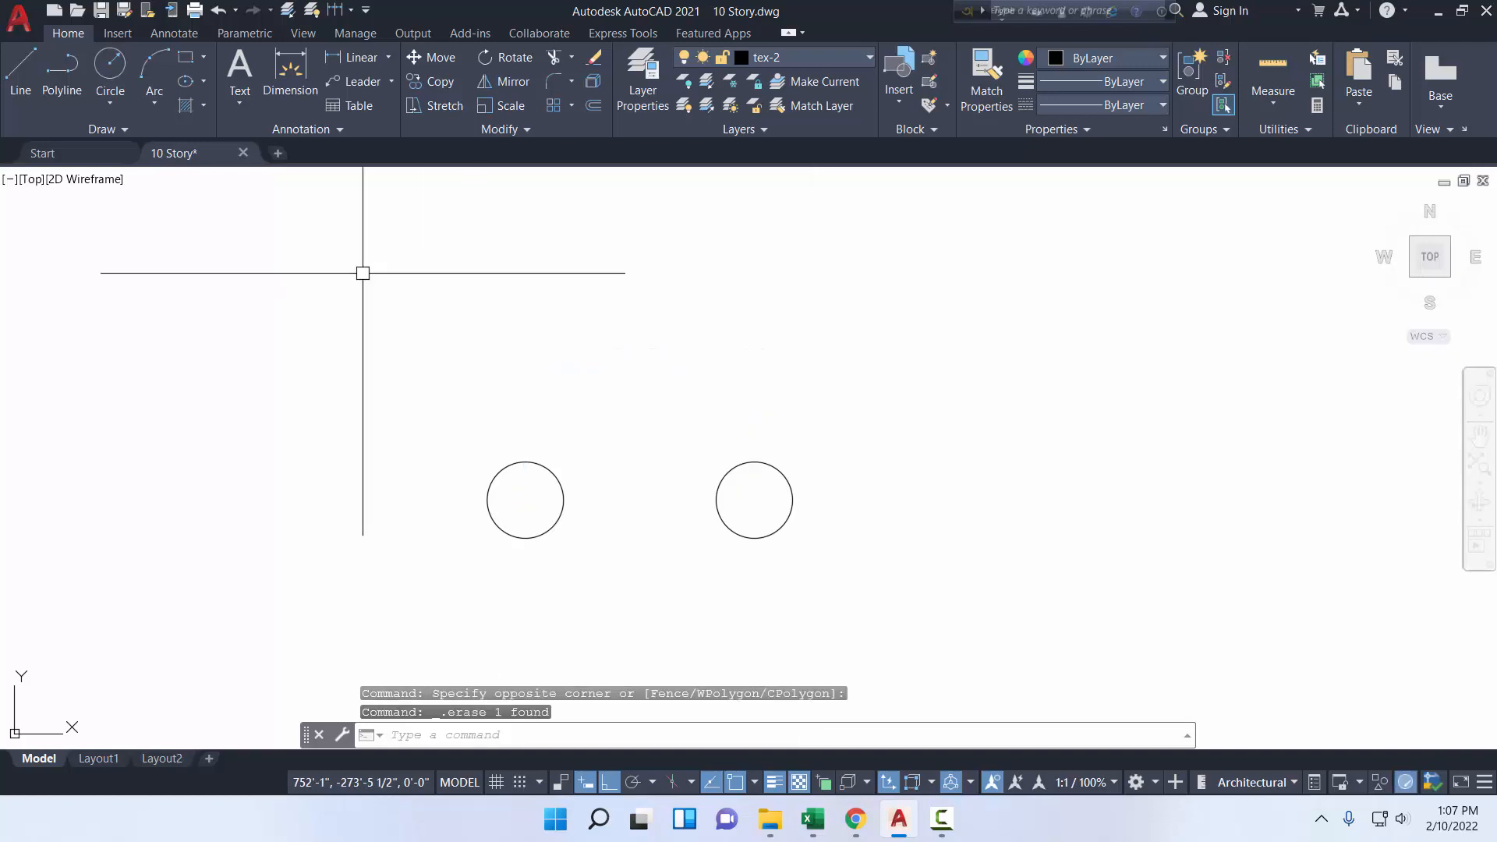
- Draw a rectangle from the top quadrant of the left circle to the bottom quadrant of the right circle
left_click(187, 57)
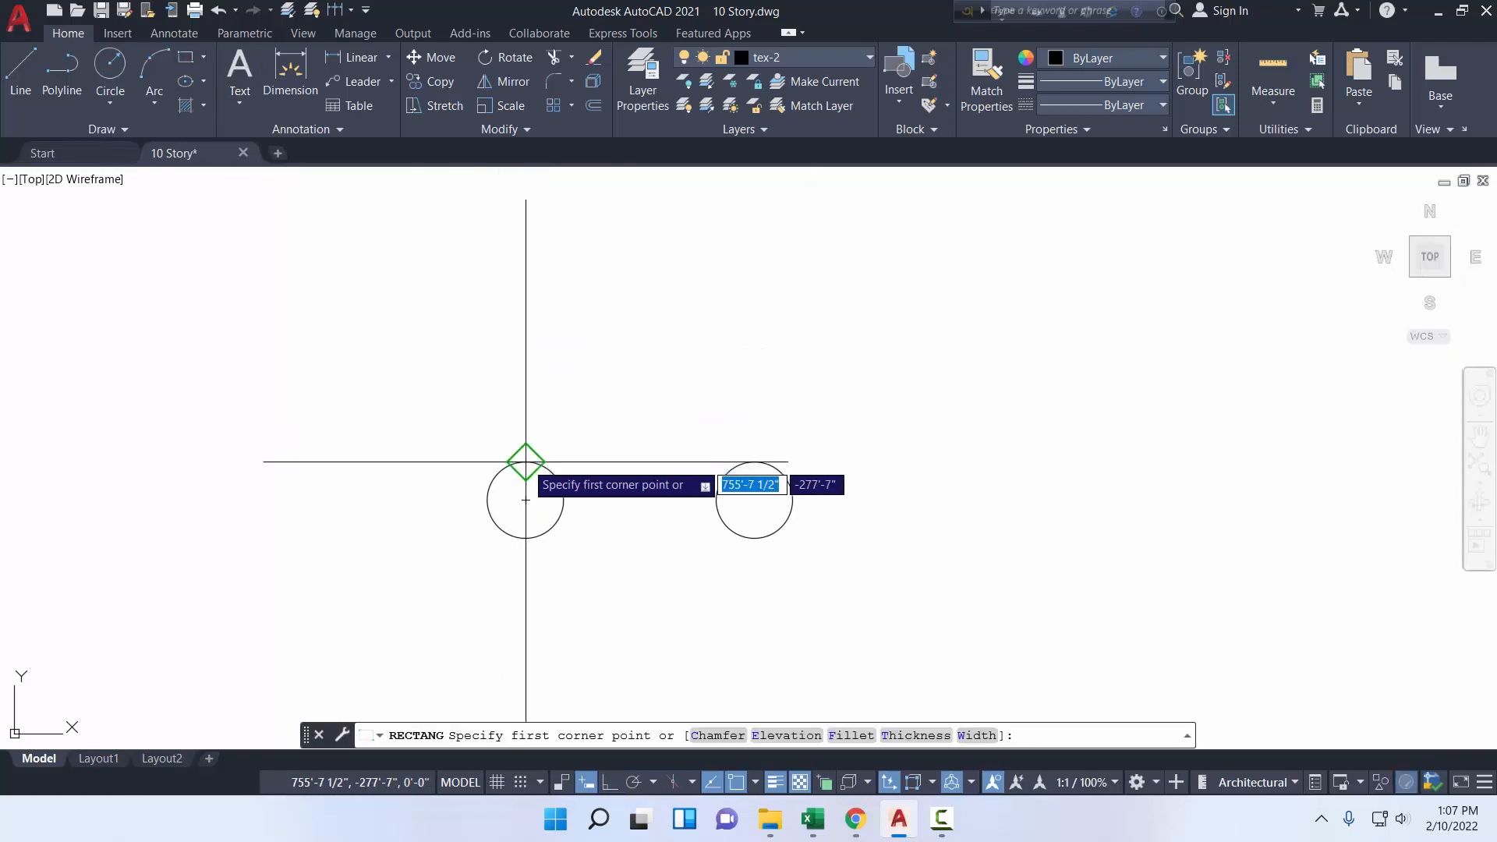
left_click(525, 461)
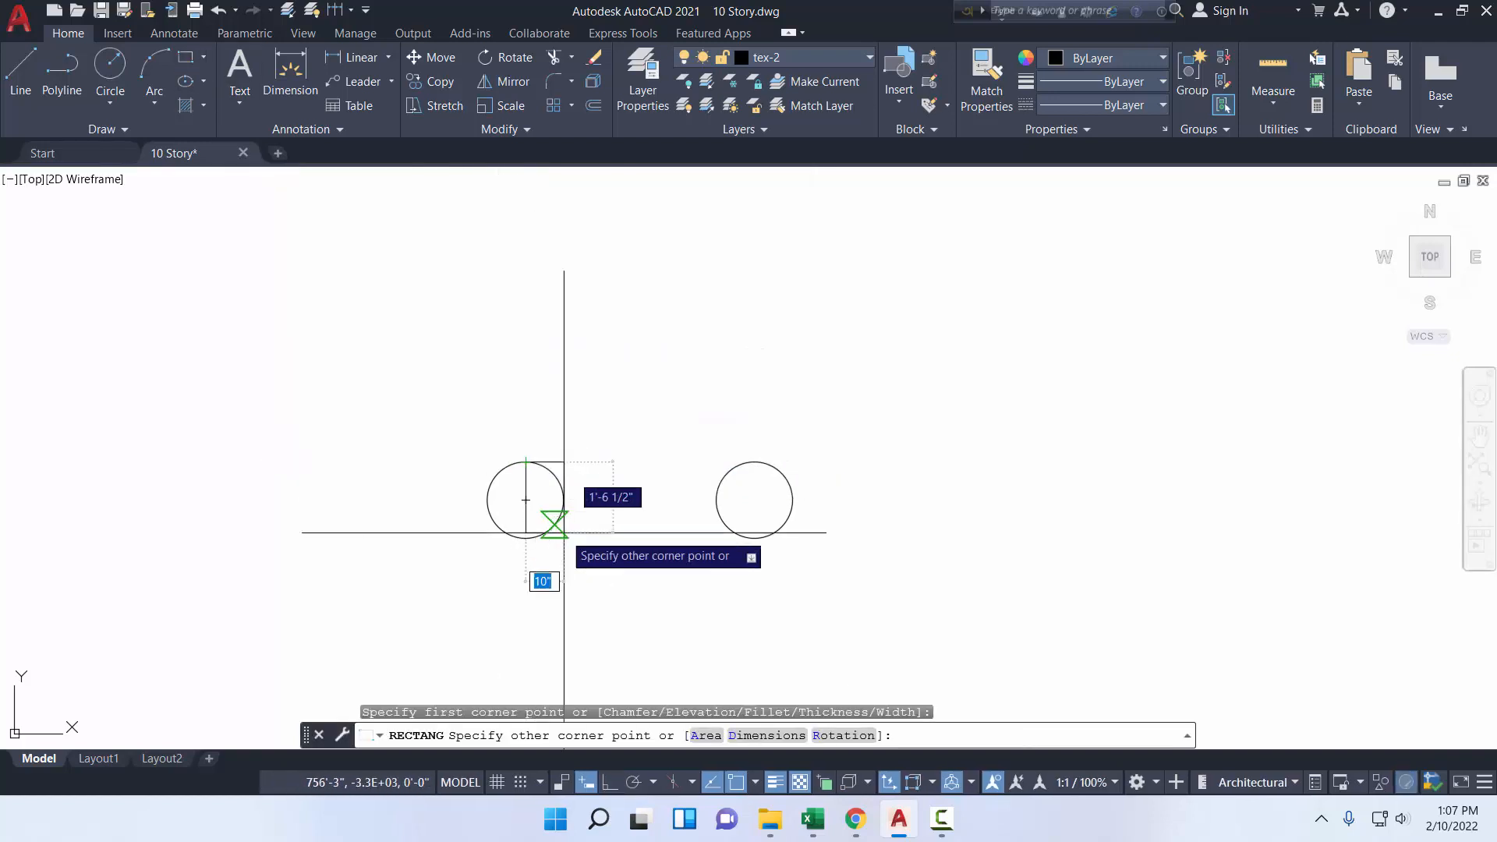
left_click(754, 538)
- Stretch the rectangle's right edge 10 inches outward to the right
left_click(752, 498)
left_click(754, 500)
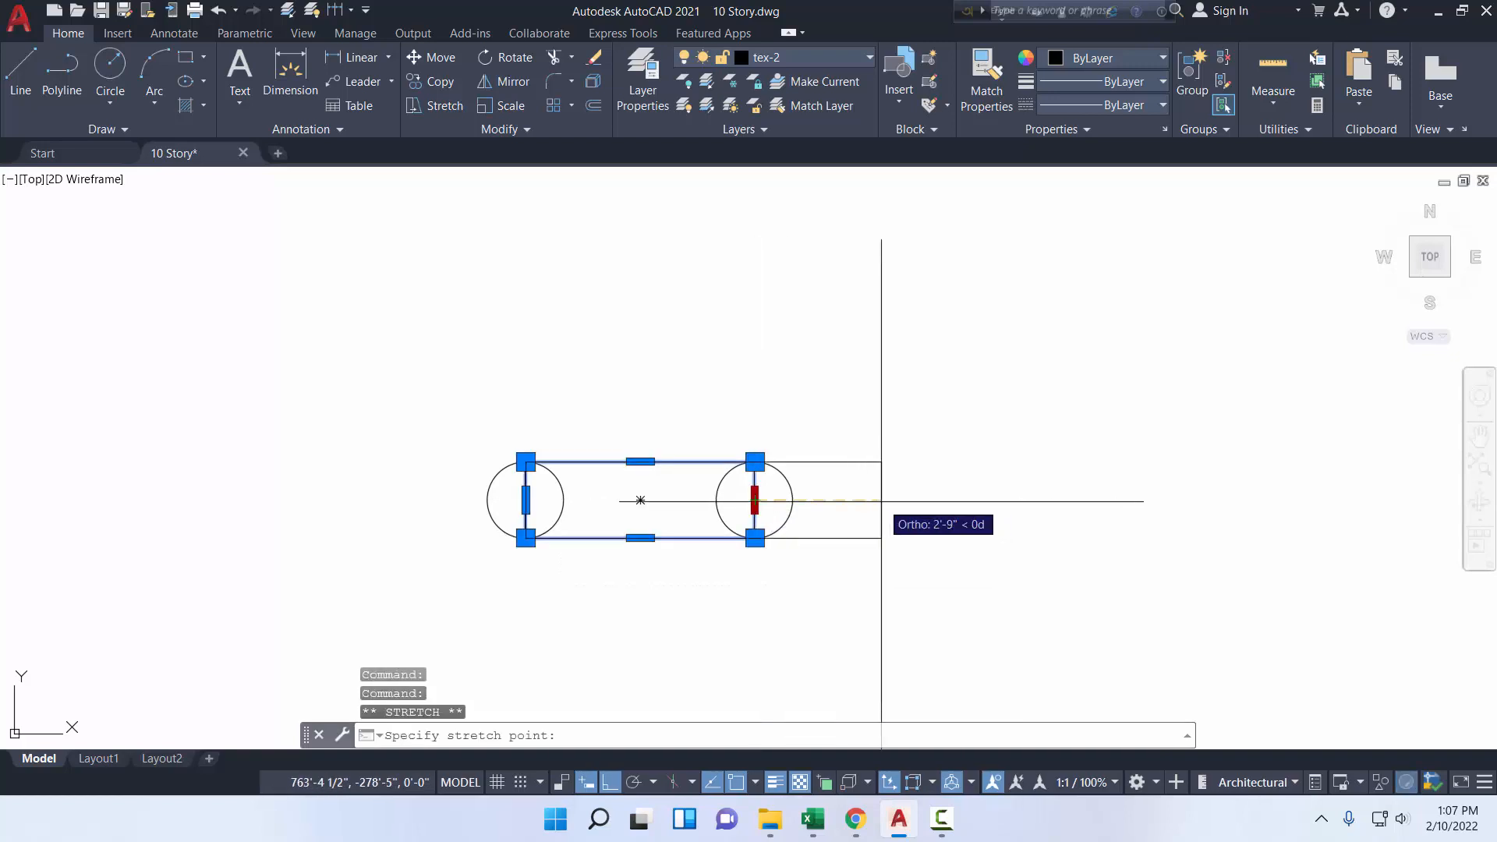
type("10")
key("Return")
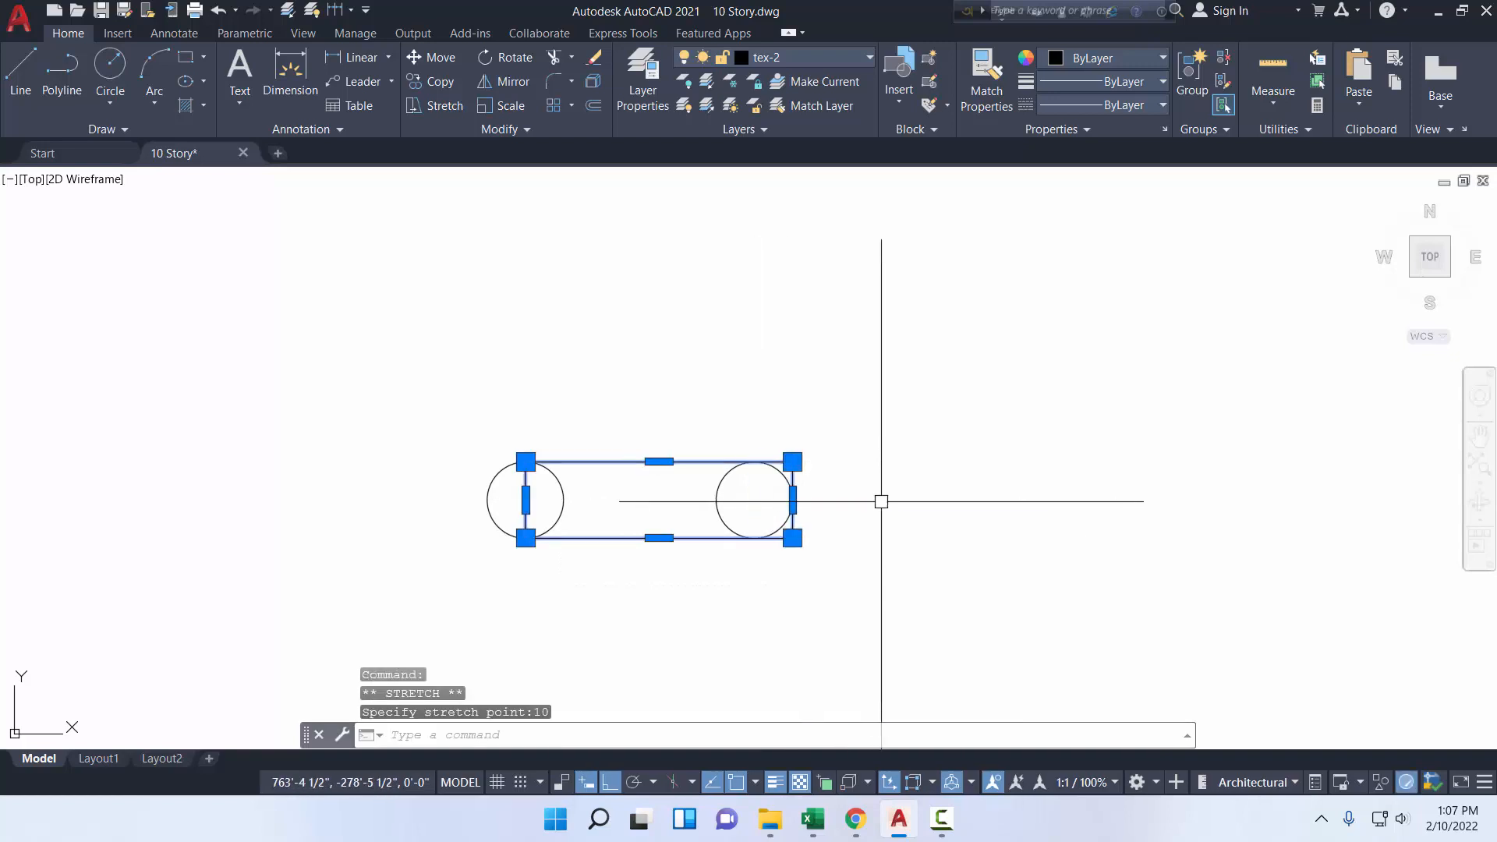
- Stretch the rectangle's left edge 10 inches outward to the left
left_click(526, 500)
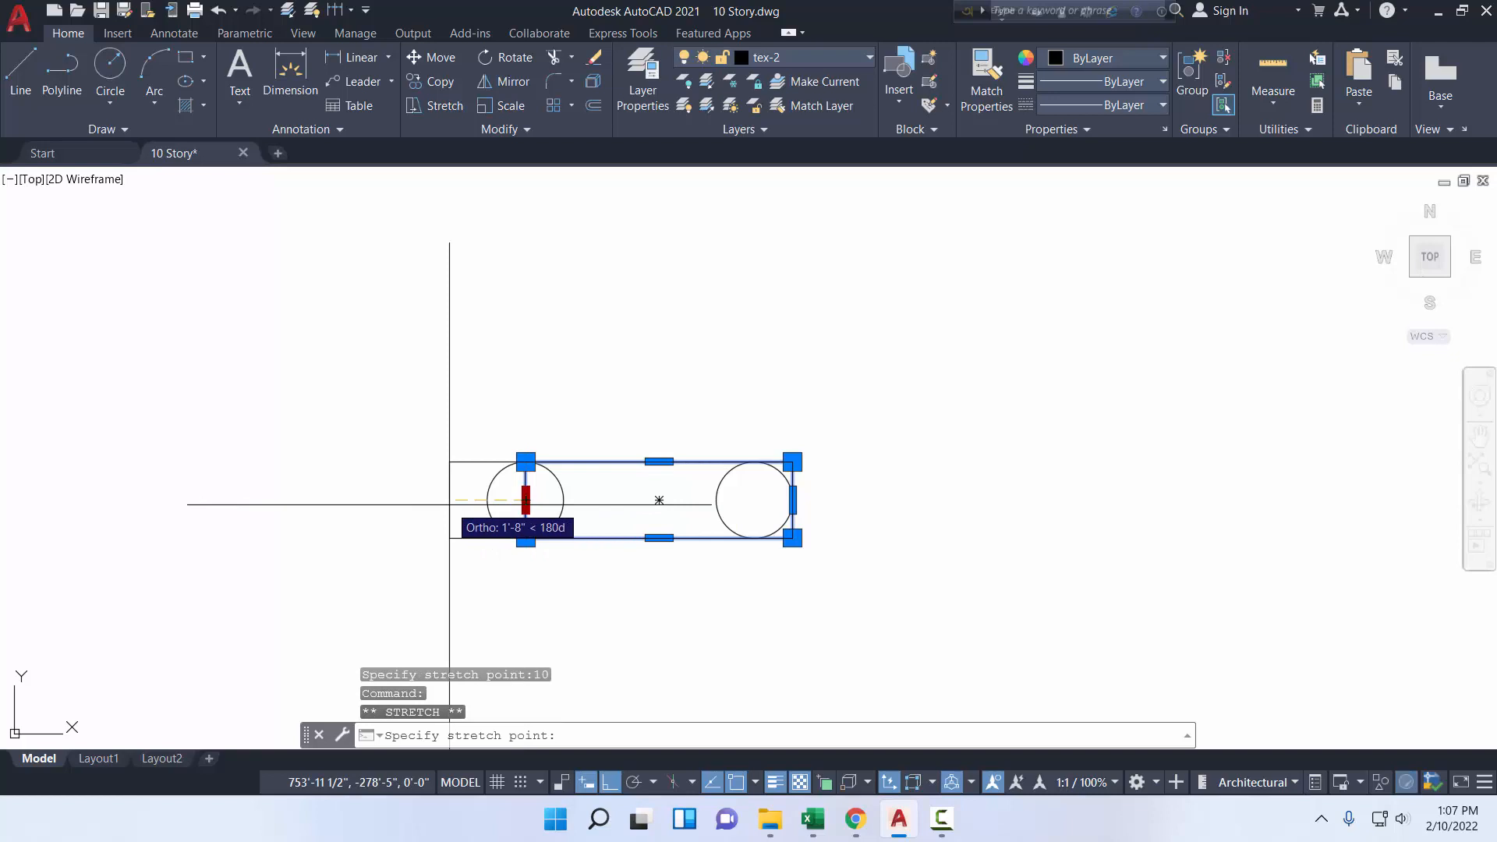
type("10")
key("Return")
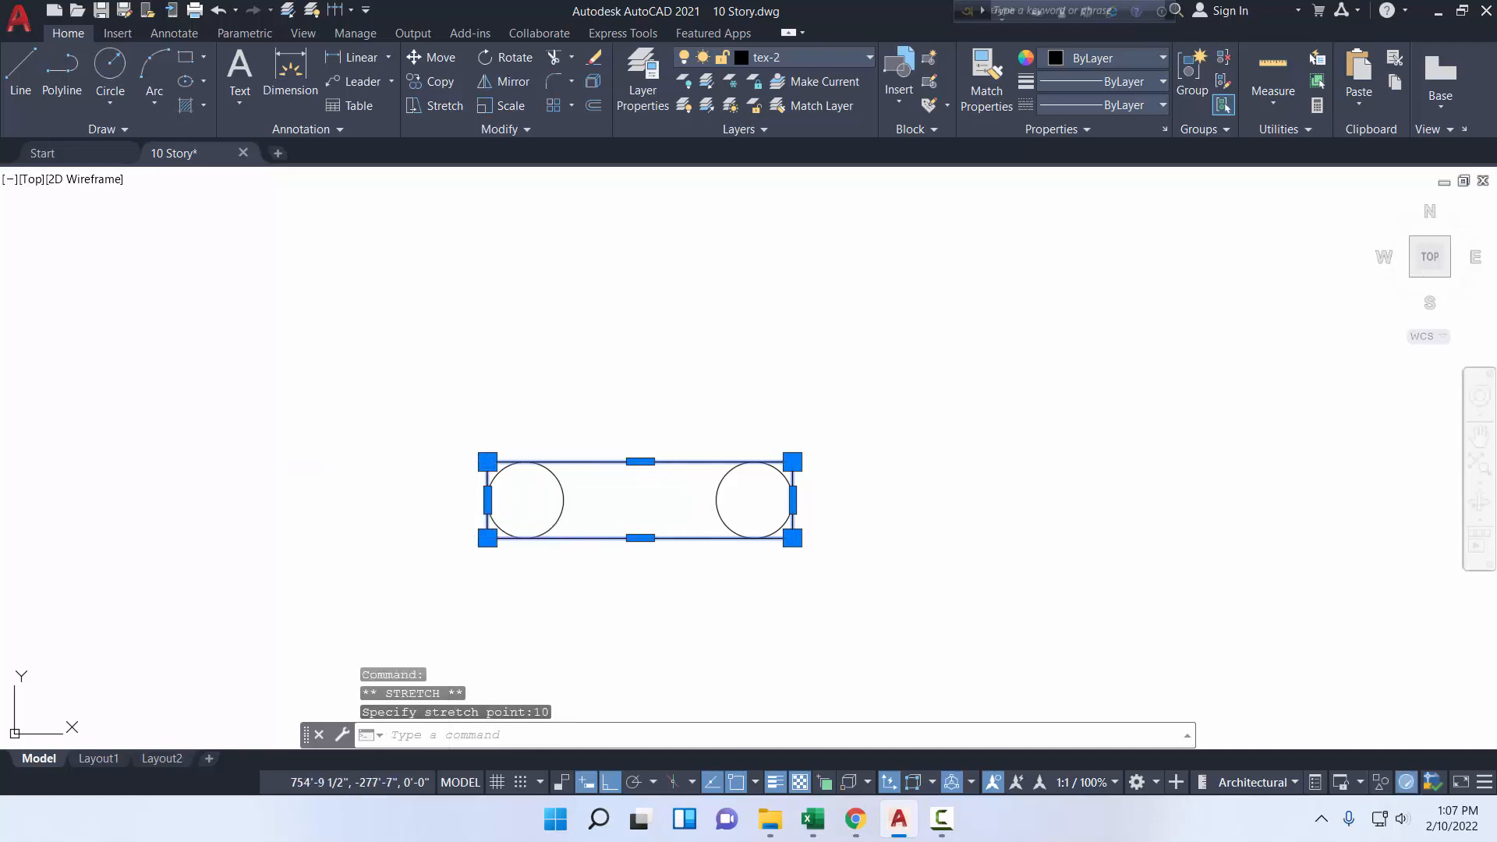
key("Escape")
- Offset the rectangle around the two circles outward by 4 inches
left_click(595, 107)
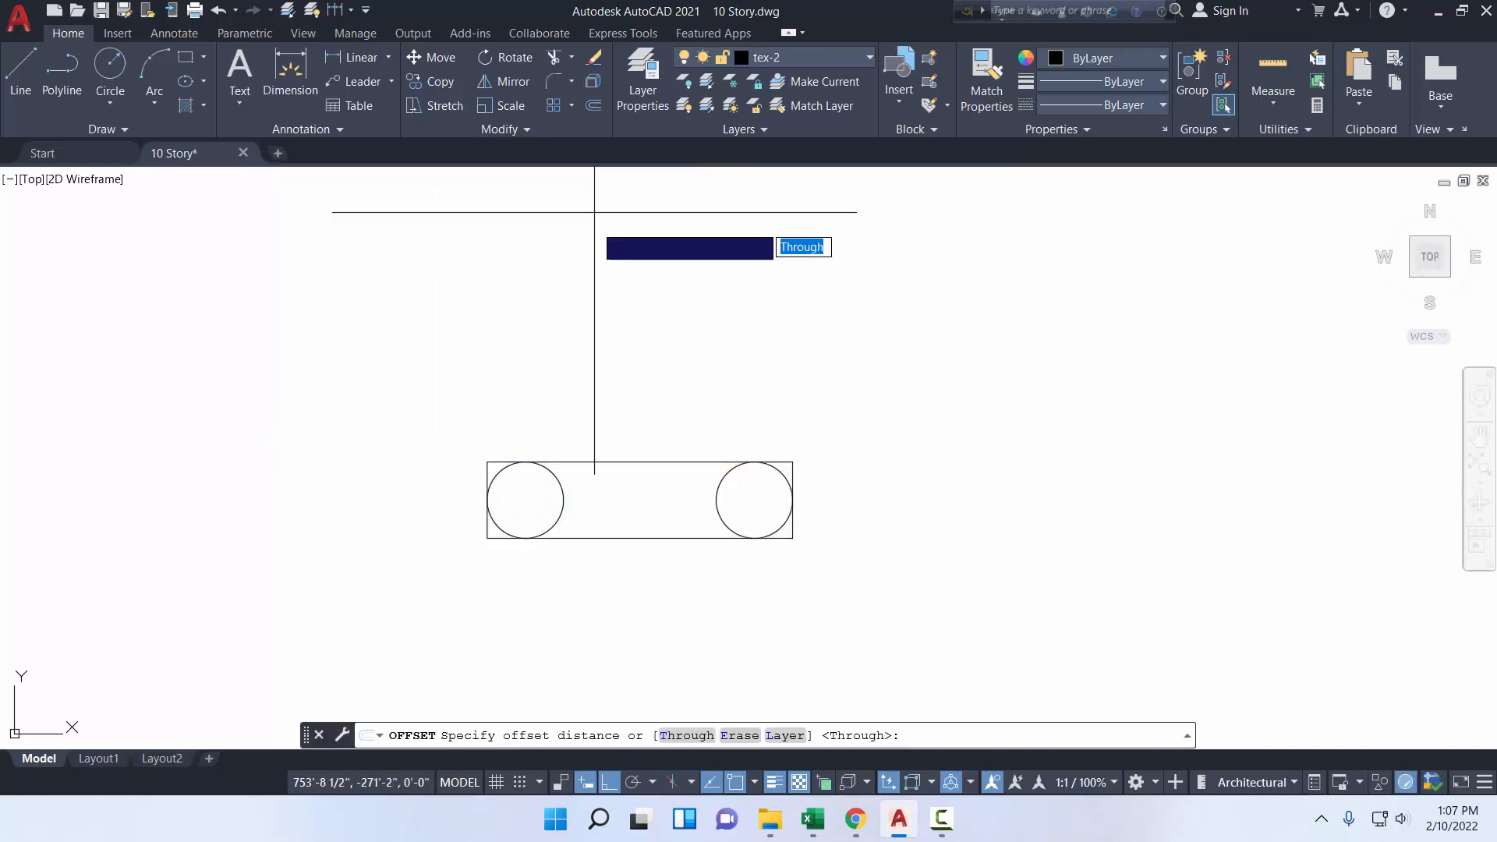
key("Return")
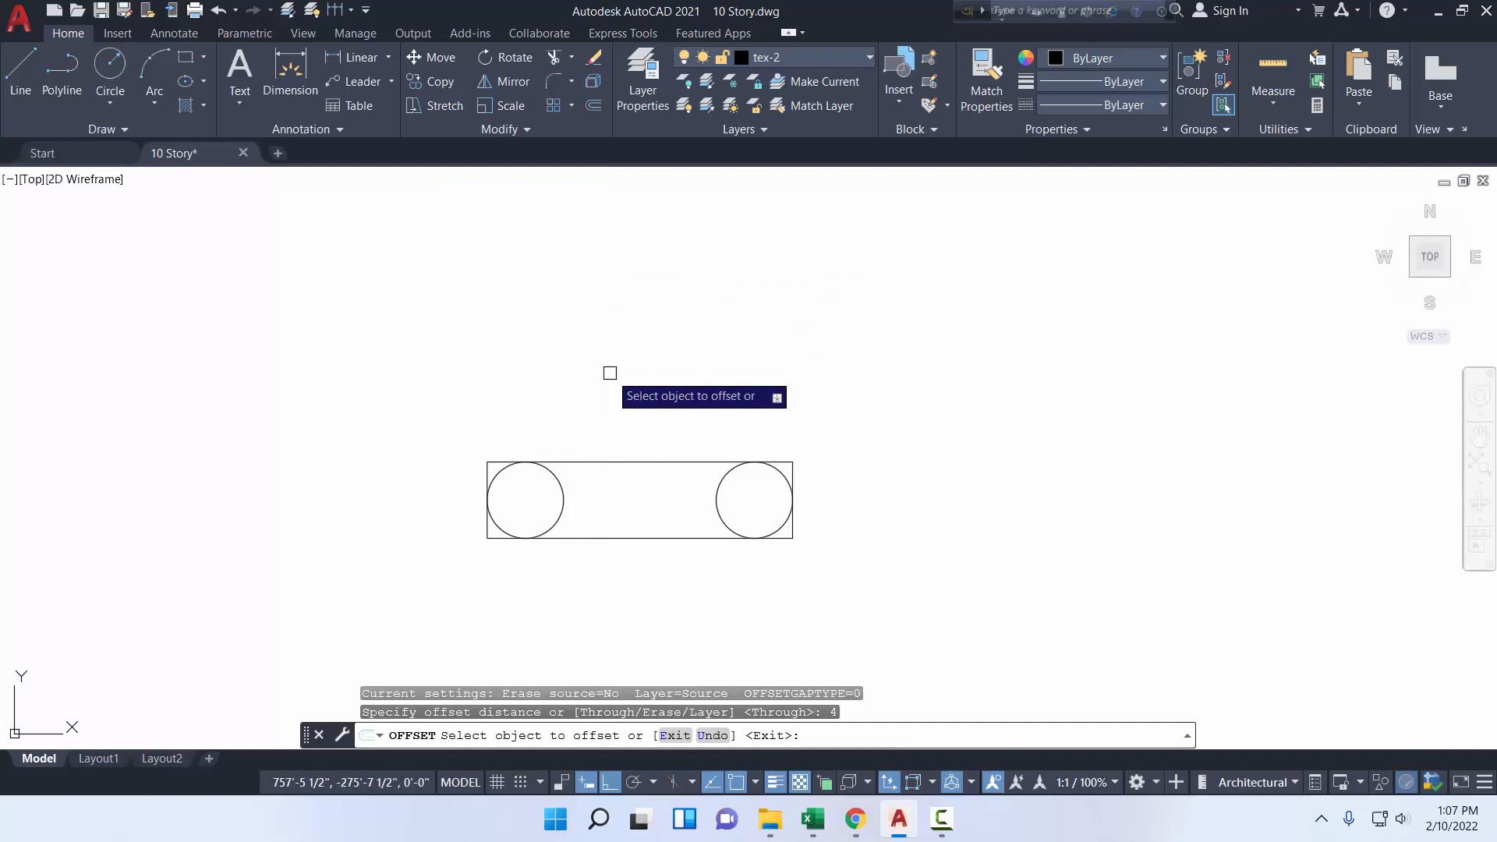
left_click(619, 462)
left_click(621, 444)
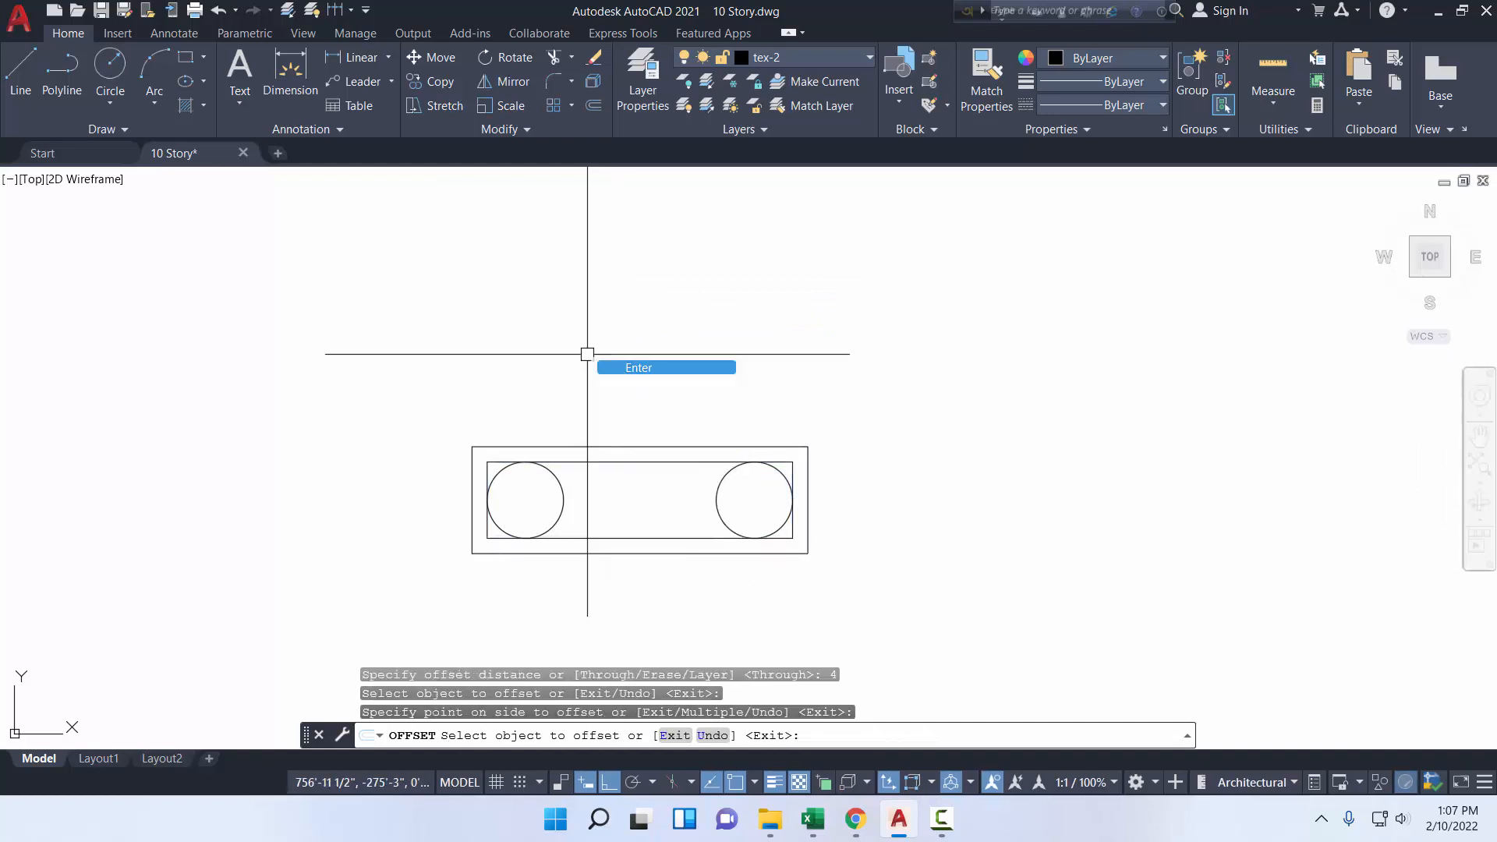
key("Return")
- Dimension the vertical gap between the inner and outer rectangles' upper edges, placing the dimension to their left
scroll(553, 441, "up", 2)
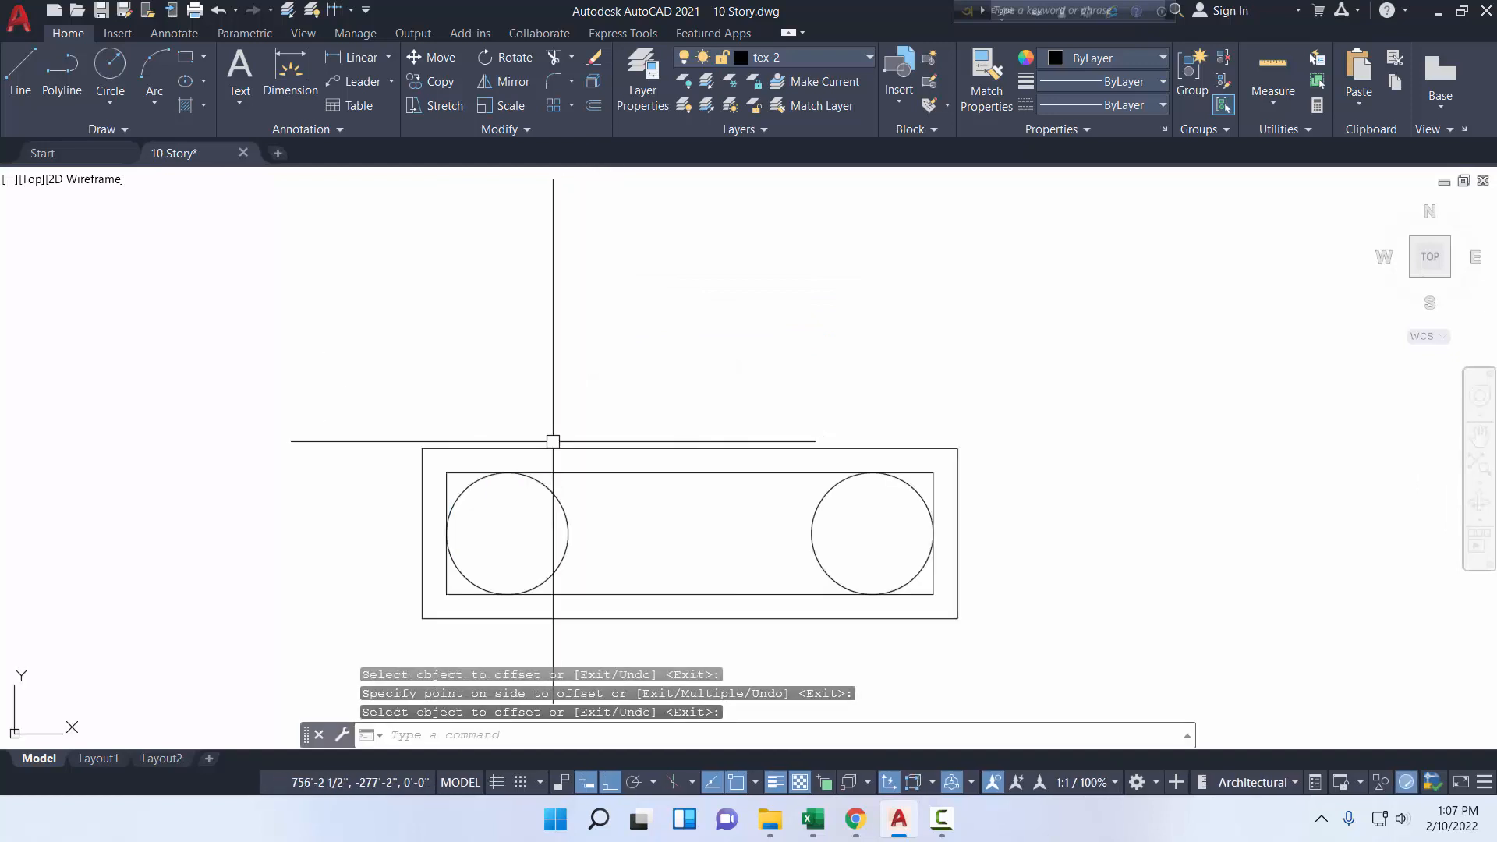
left_click(292, 76)
left_click(508, 472)
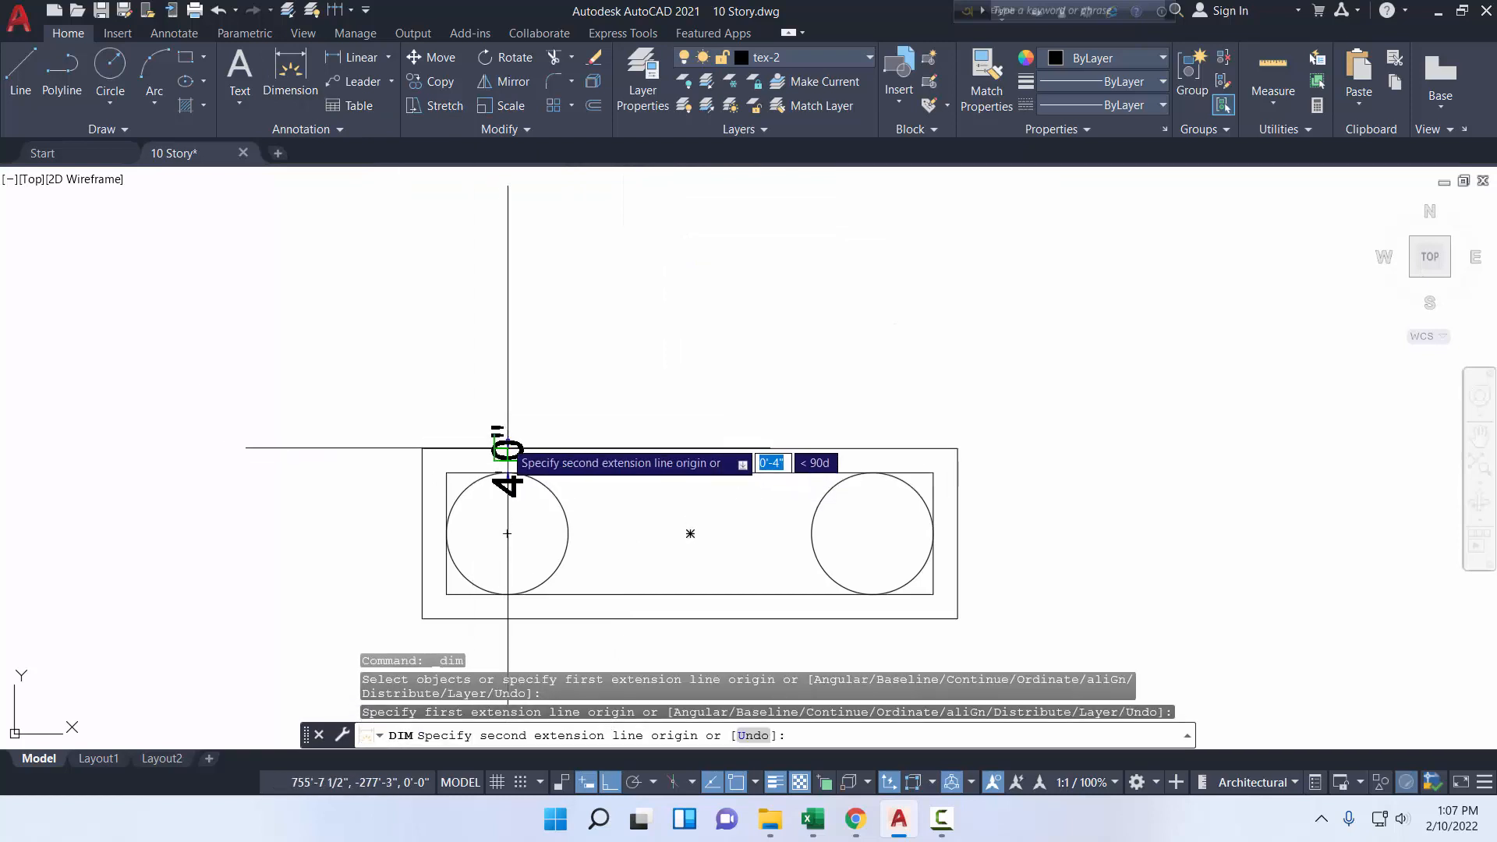
left_click(507, 448)
left_click(336, 390)
right_click(365, 353)
left_click(406, 358)
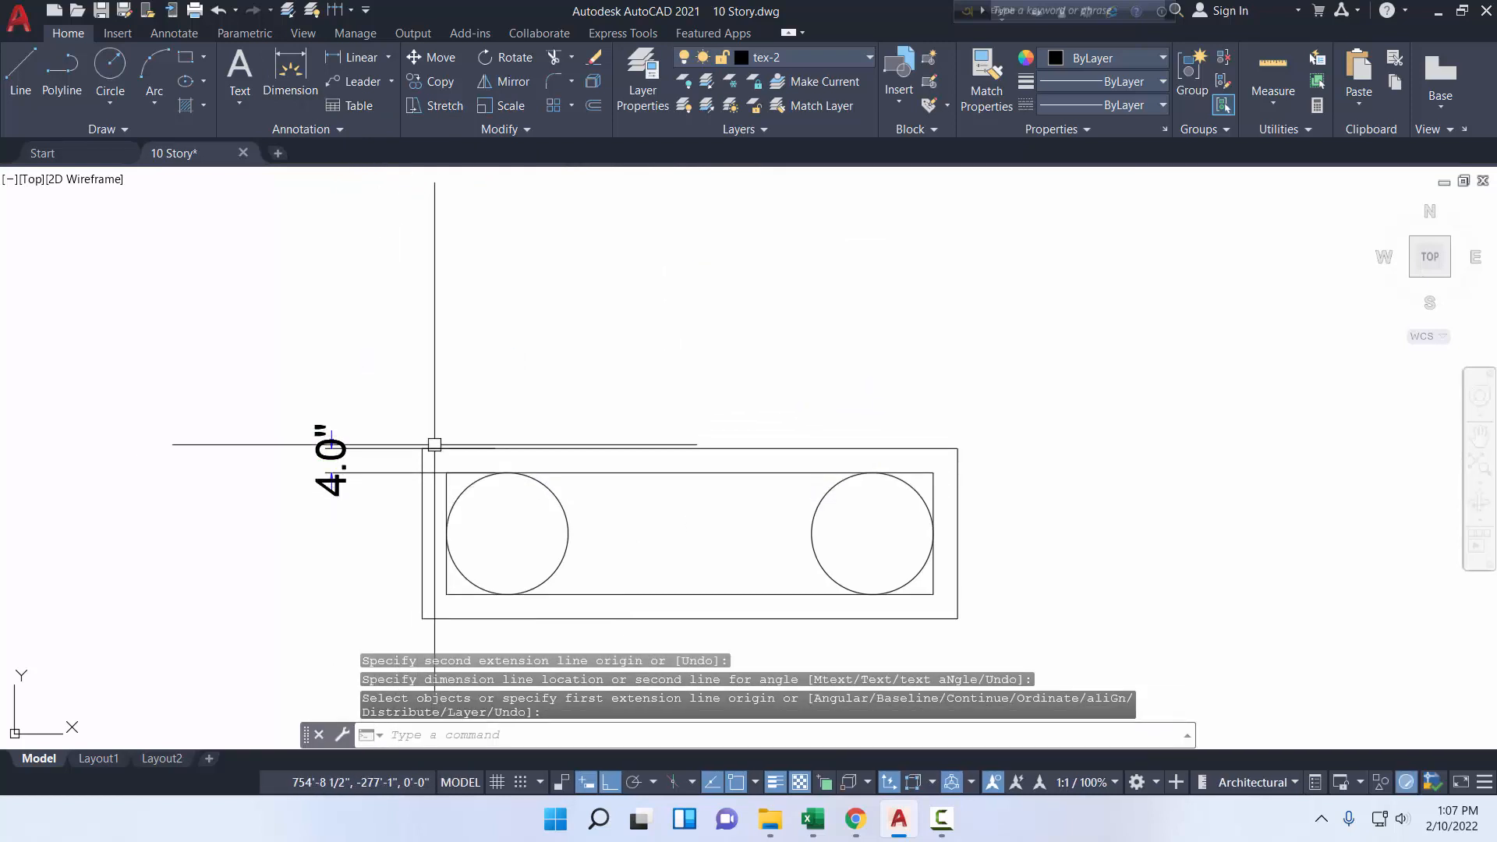
- Erase the gap dimension and the outer offset rectangle
left_click(375, 508)
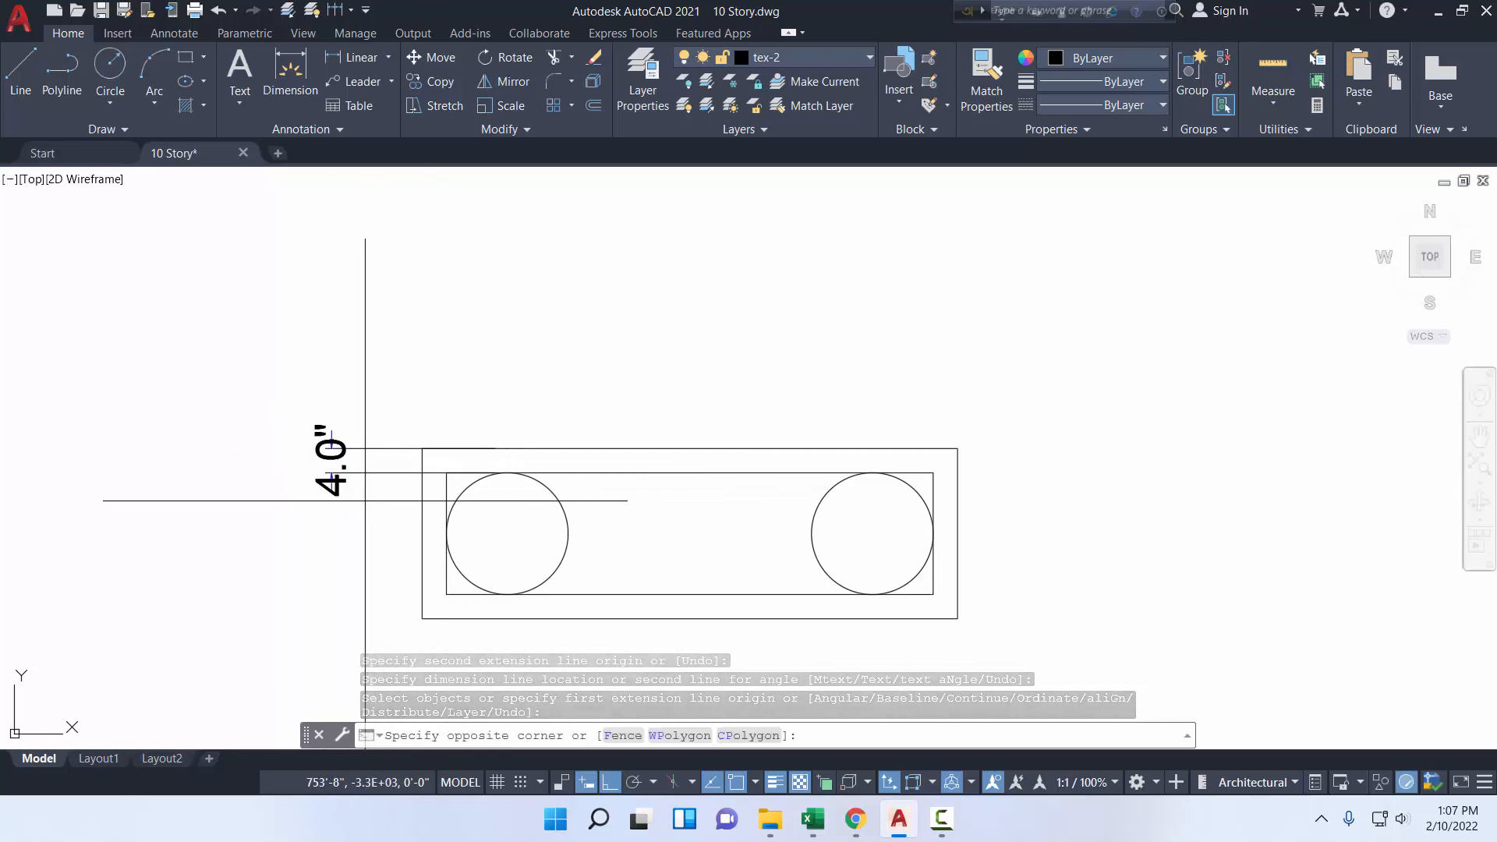
left_click(301, 383)
left_click(595, 61)
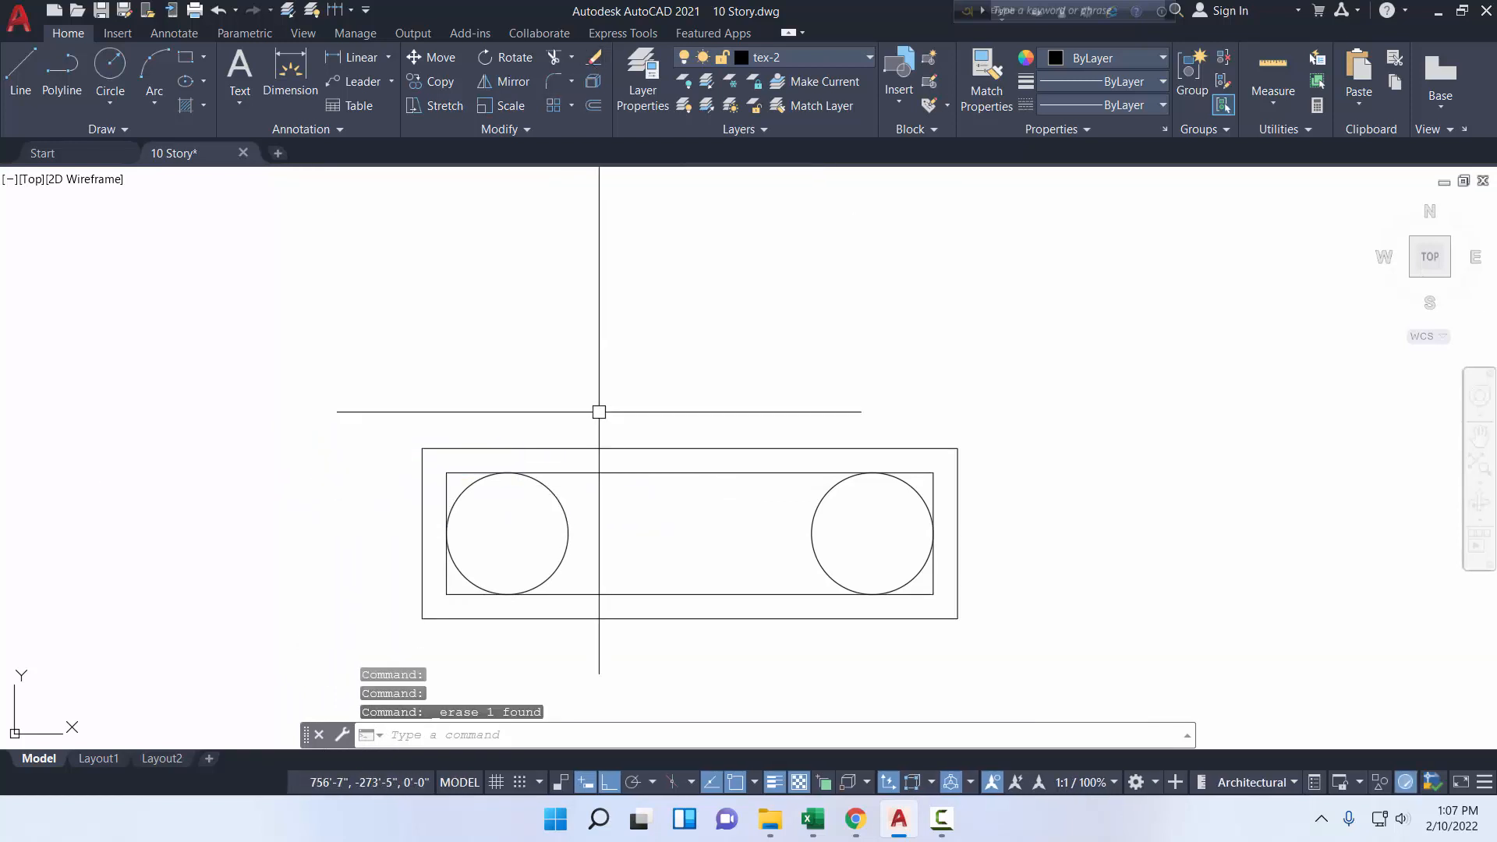
left_click(601, 449)
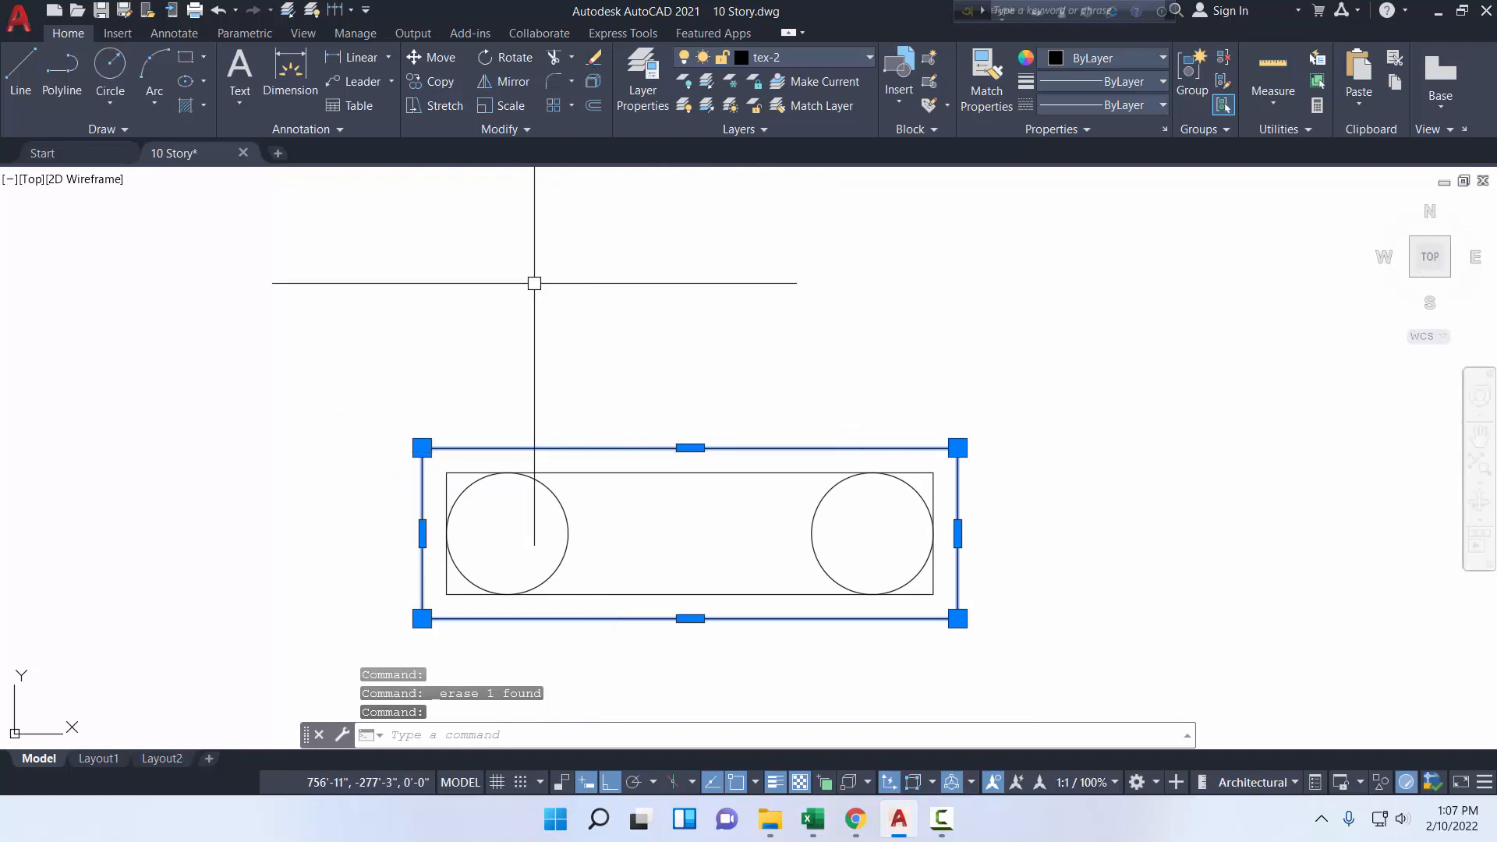
left_click(590, 63)
- Offset the rectangle enclosing the circles outward by 10 inches
type("o")
key("Return")
type("1")
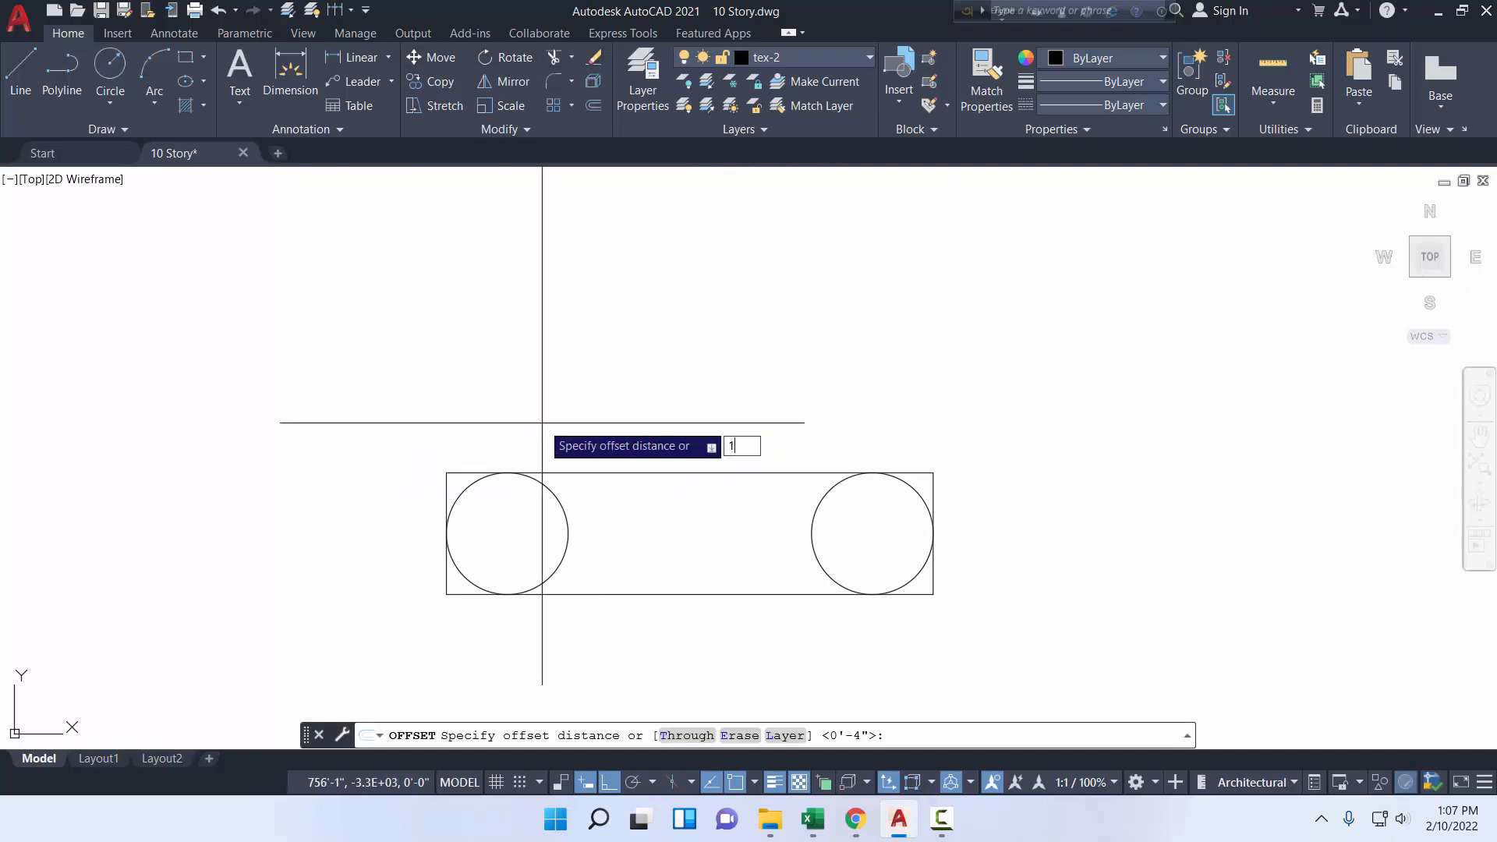
type("0")
key("Return")
left_click(601, 473)
left_click(548, 338)
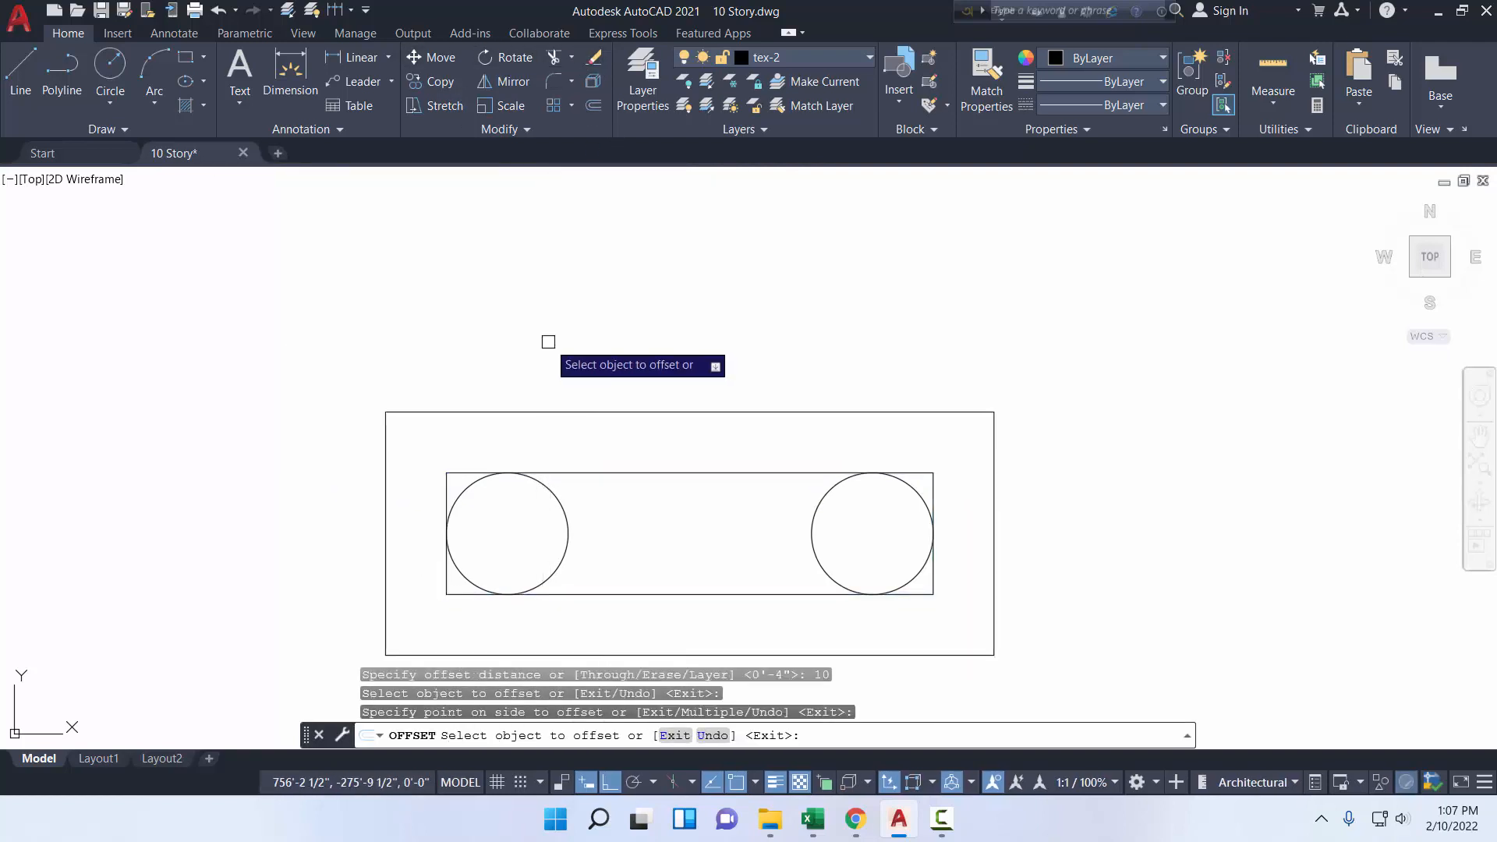
right_click(494, 281)
left_click(545, 308)
- Erase the inner rectangle that touches the two circles, keeping the outer one
left_click(667, 474)
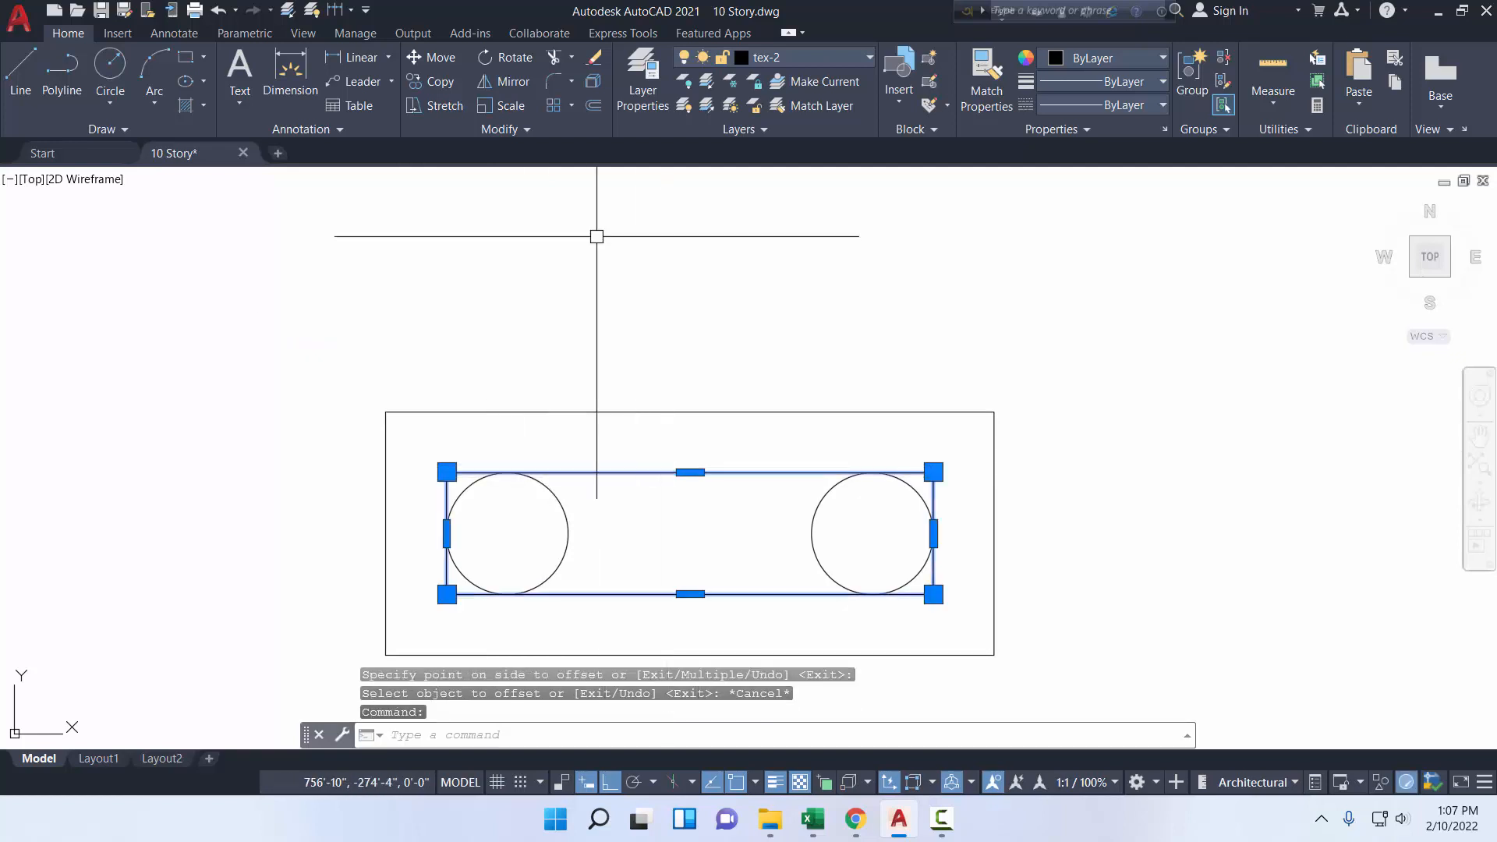
left_click(595, 58)
scroll(672, 535, "down", 6)
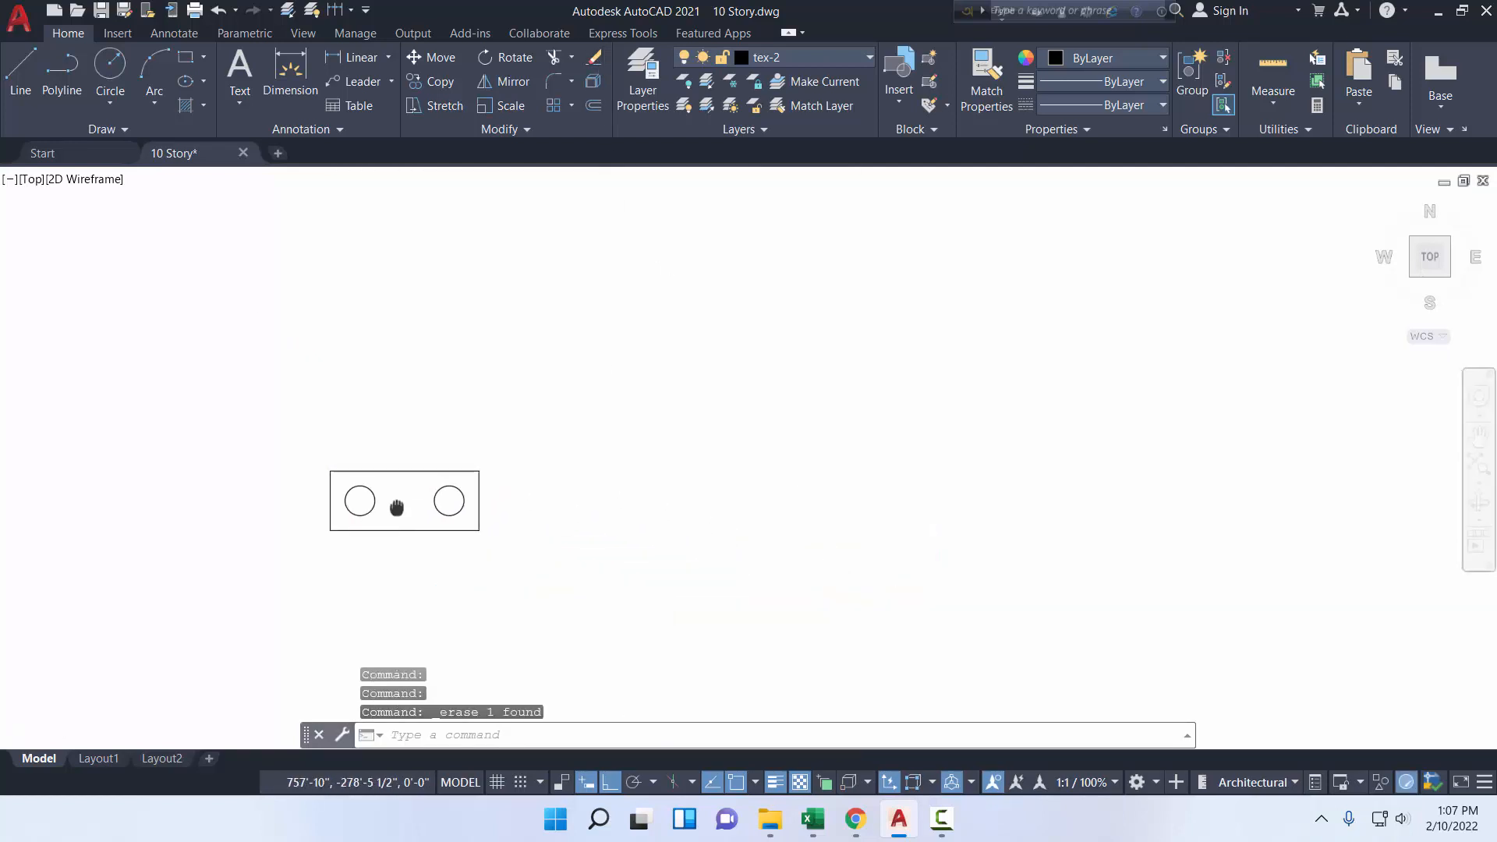
scroll(496, 497, "up", 6)
scroll(491, 507, "down", 4)
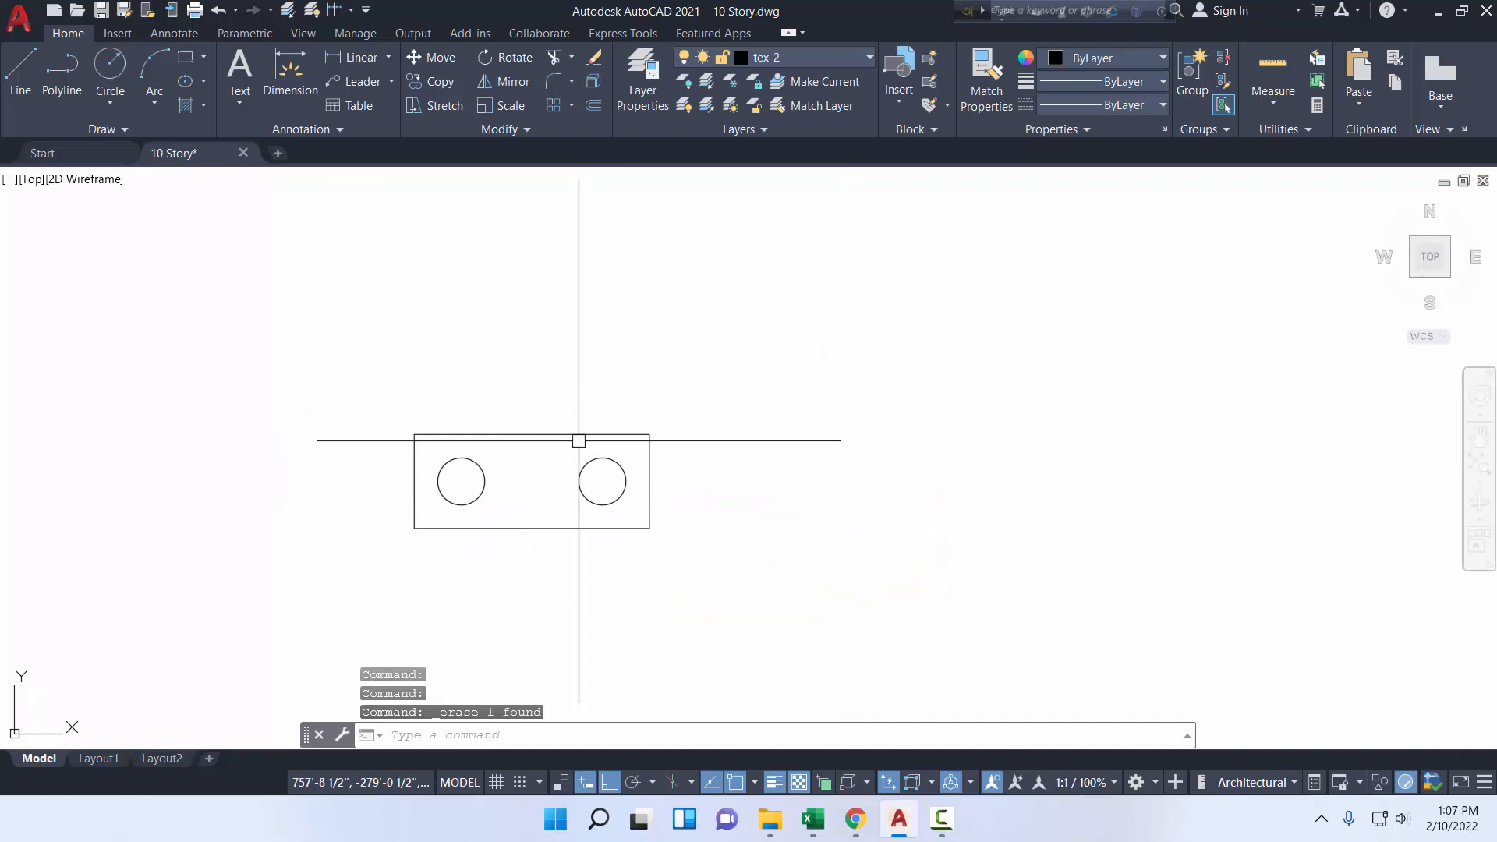
scroll(555, 485, "up", 2)
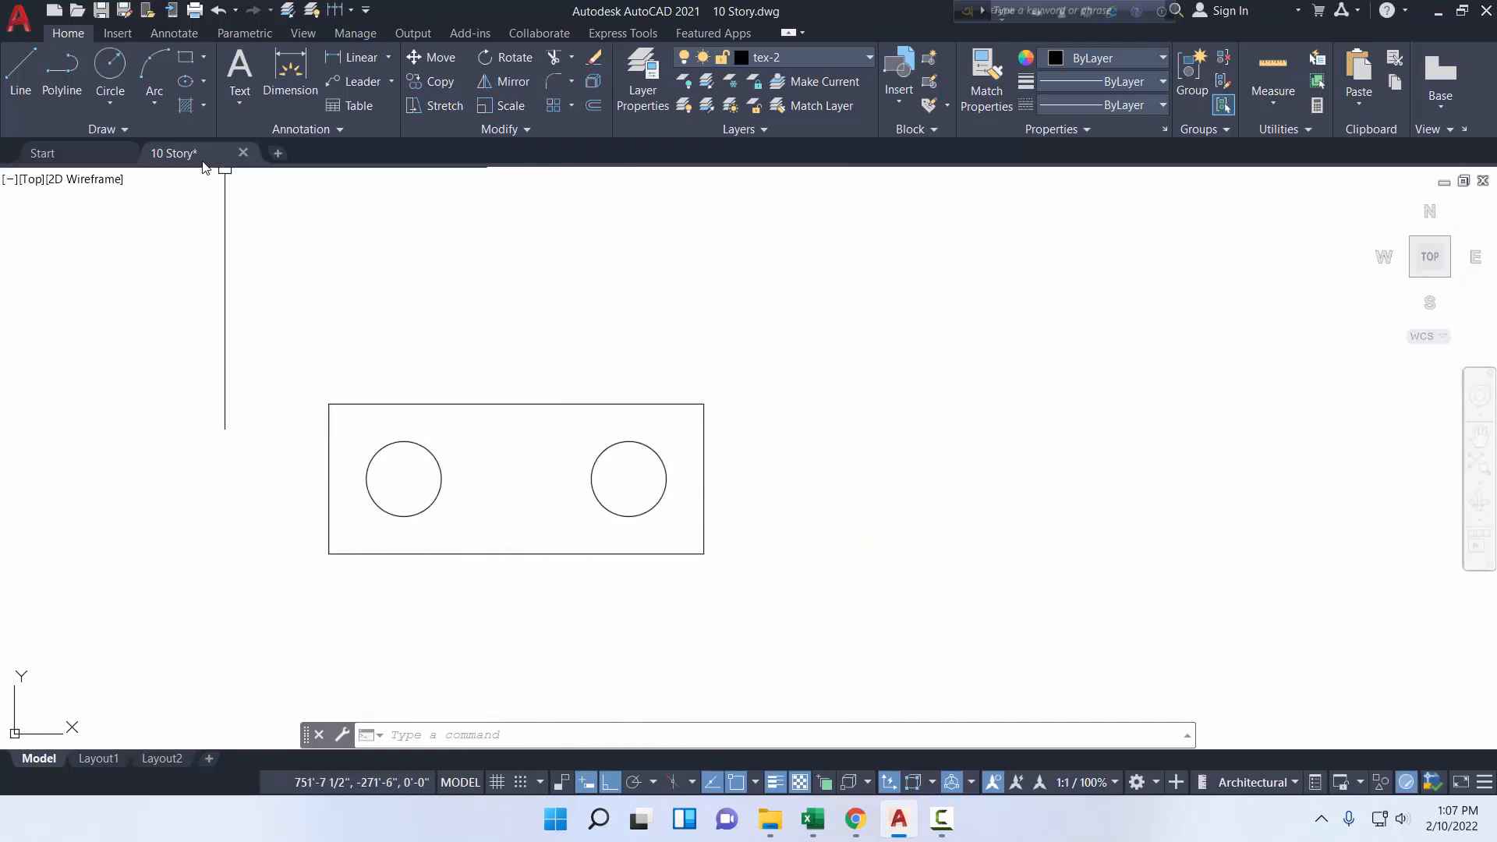
- Draw a rectangle 15 inches wide and 12 inches high above and to the left of the plan
left_click(249, 310)
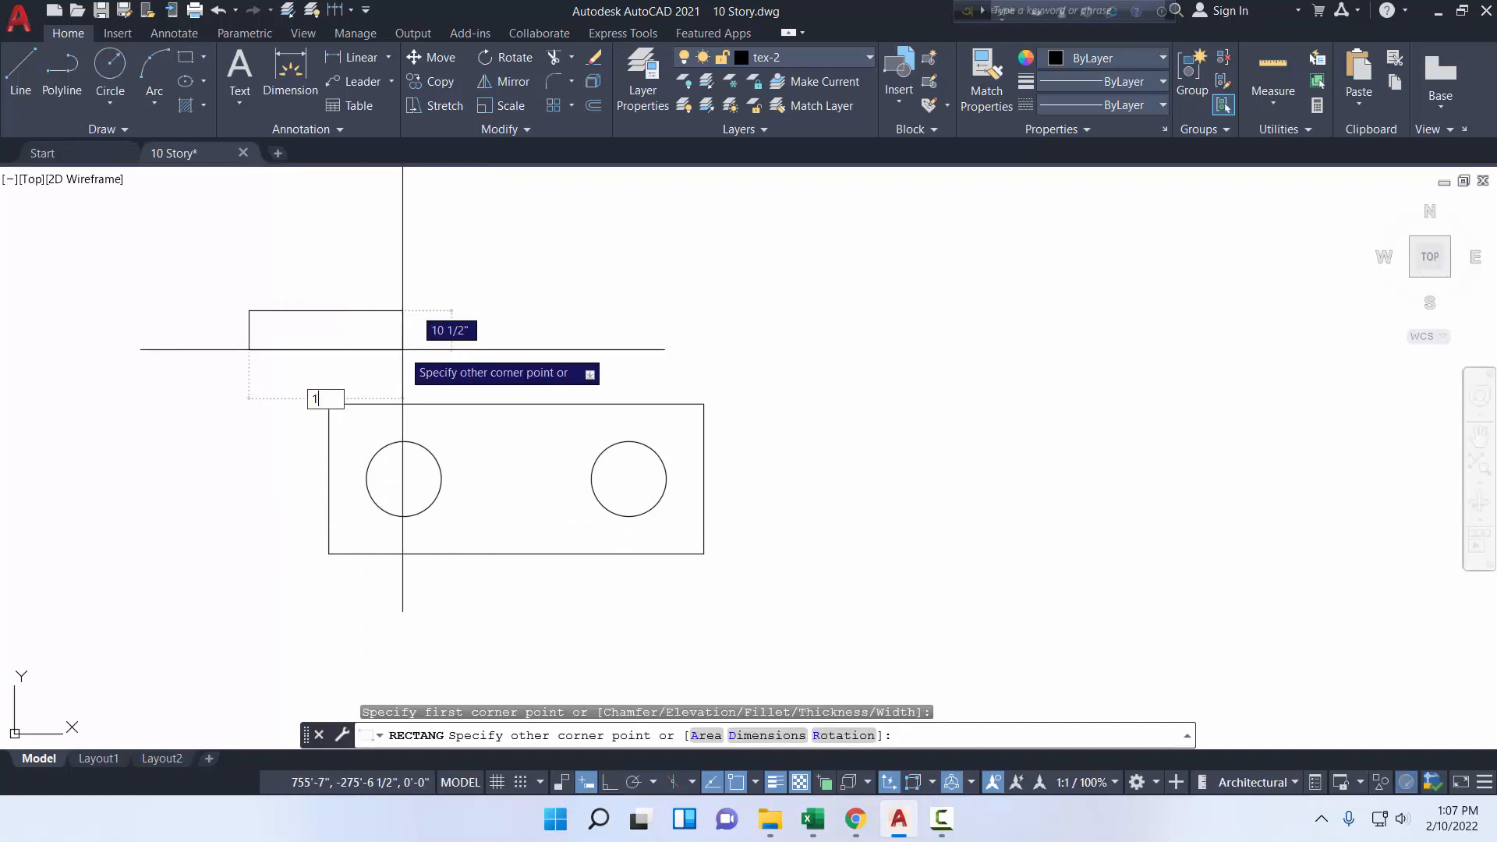
type("15")
key("Tab")
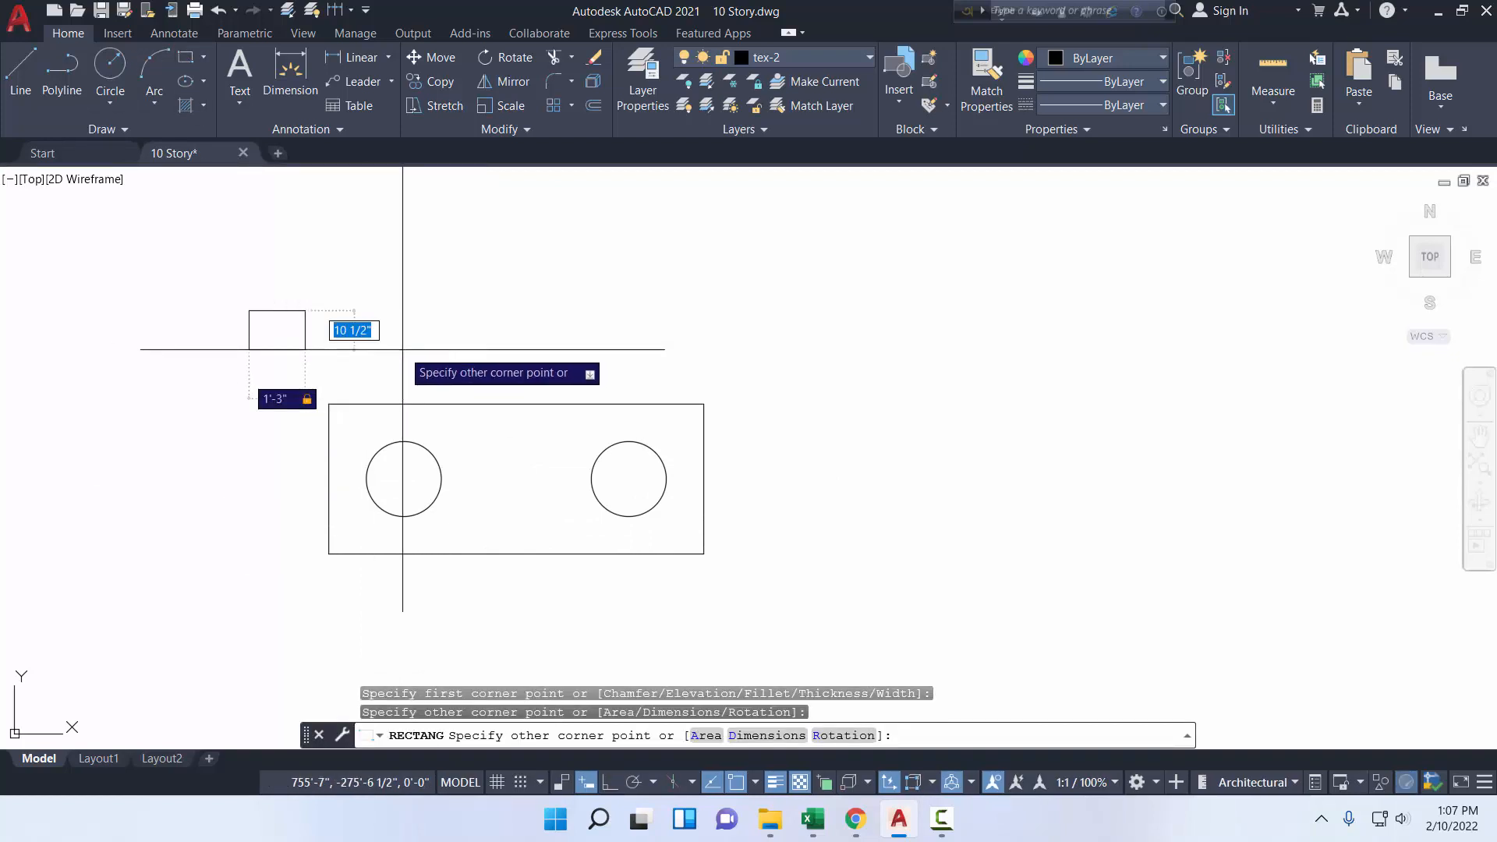
type("12")
key("Return")
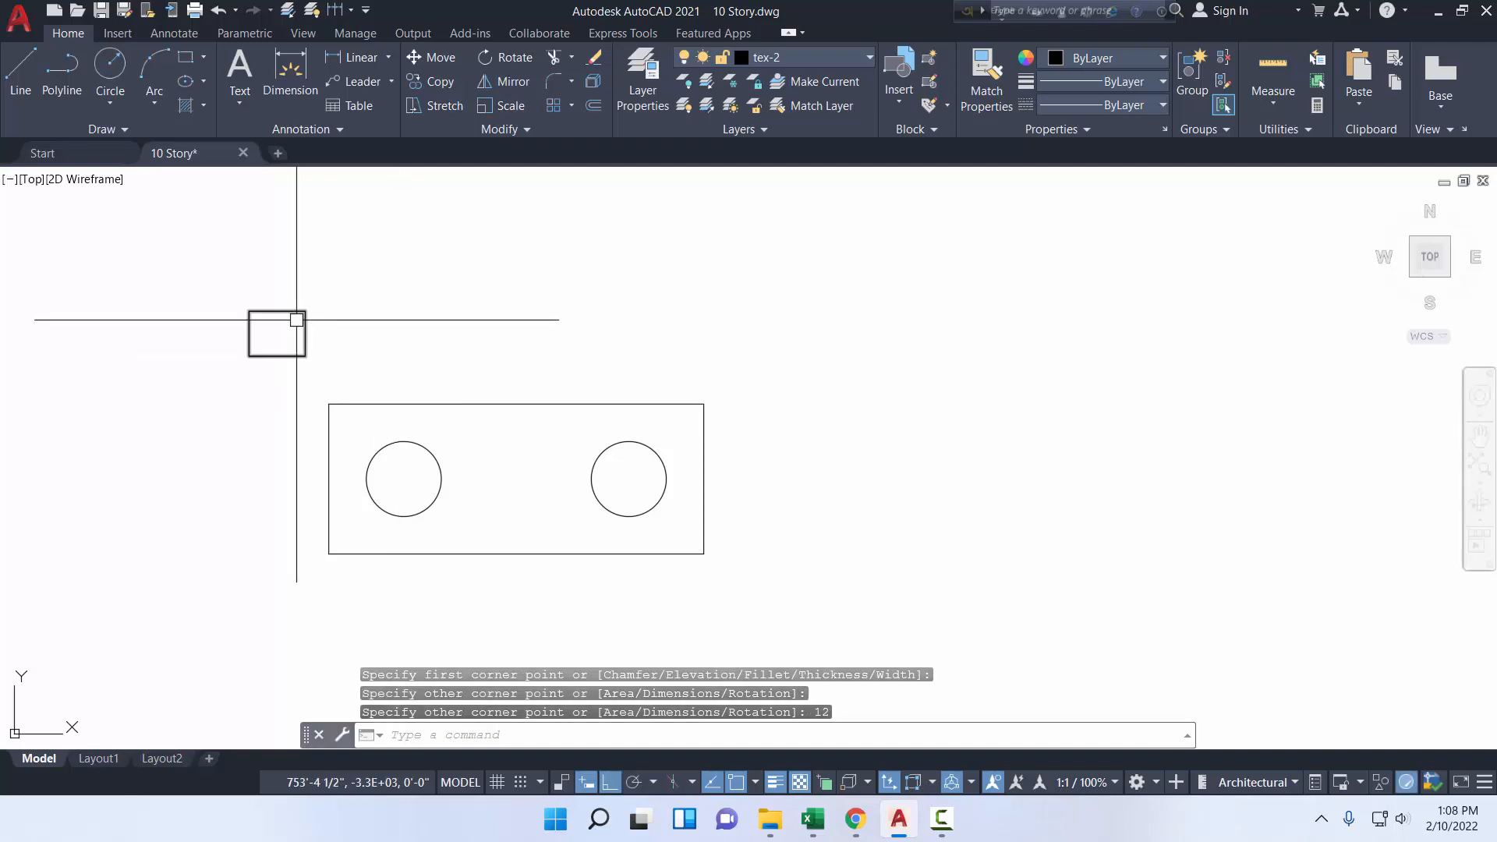
- Copy the small rectangle from its centre to the centre of the large rectangle
left_click(286, 312)
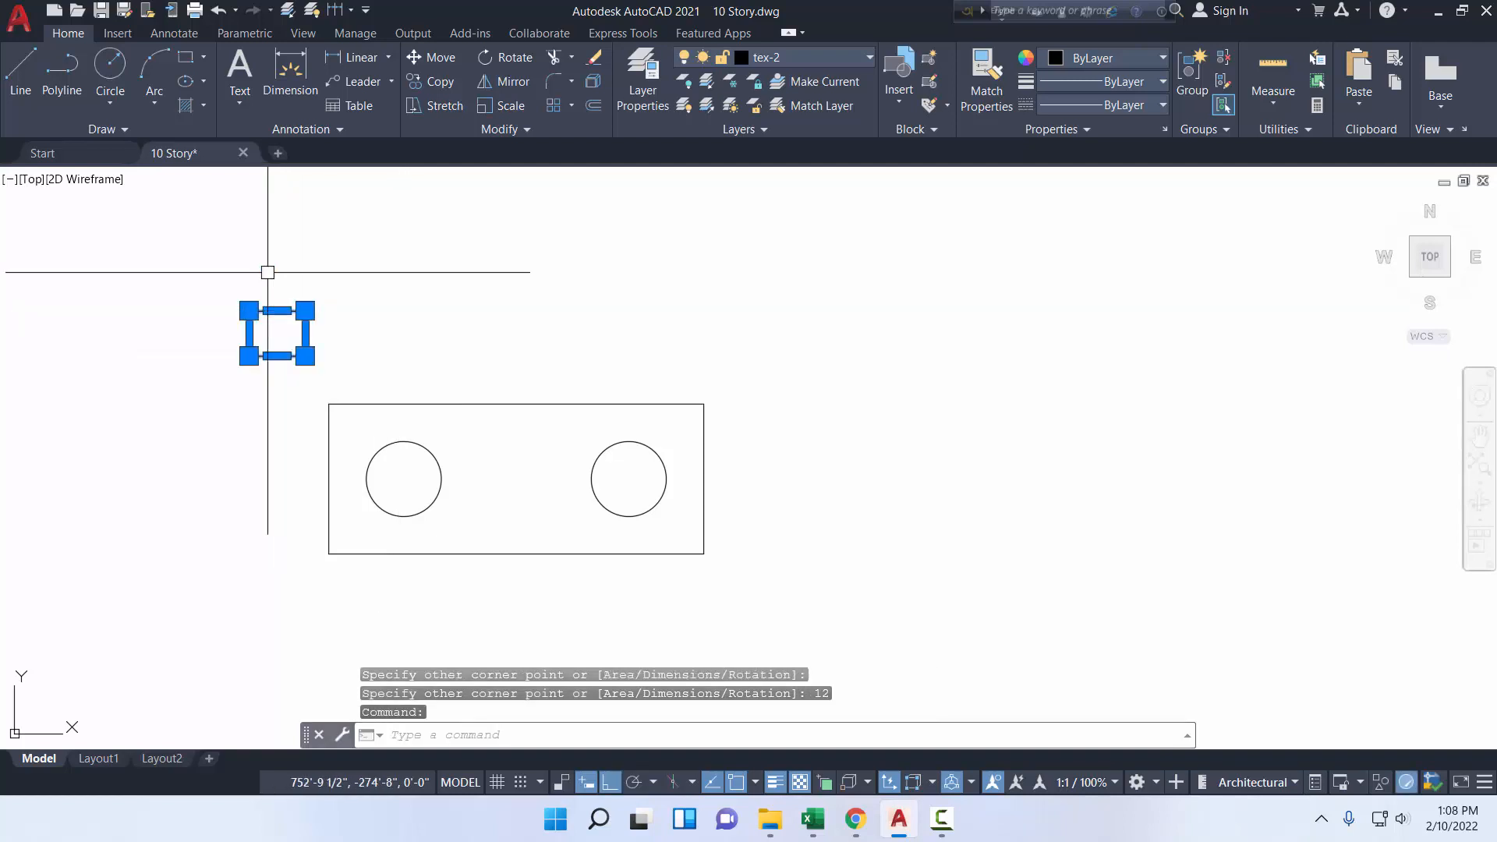
left_click(416, 78)
left_click(277, 333)
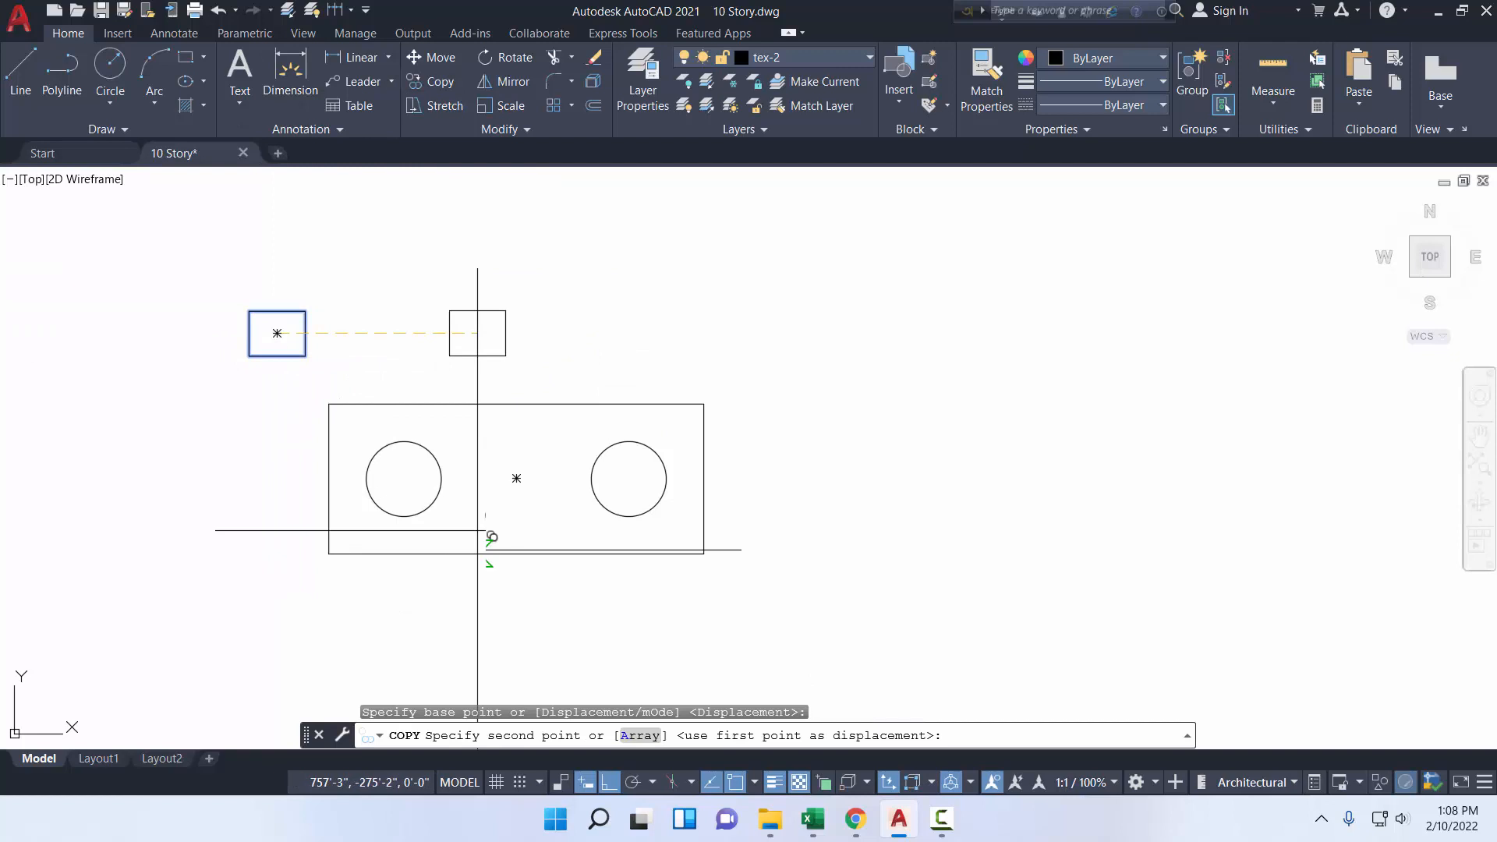
left_click(516, 478)
right_click(503, 485)
left_click(535, 496)
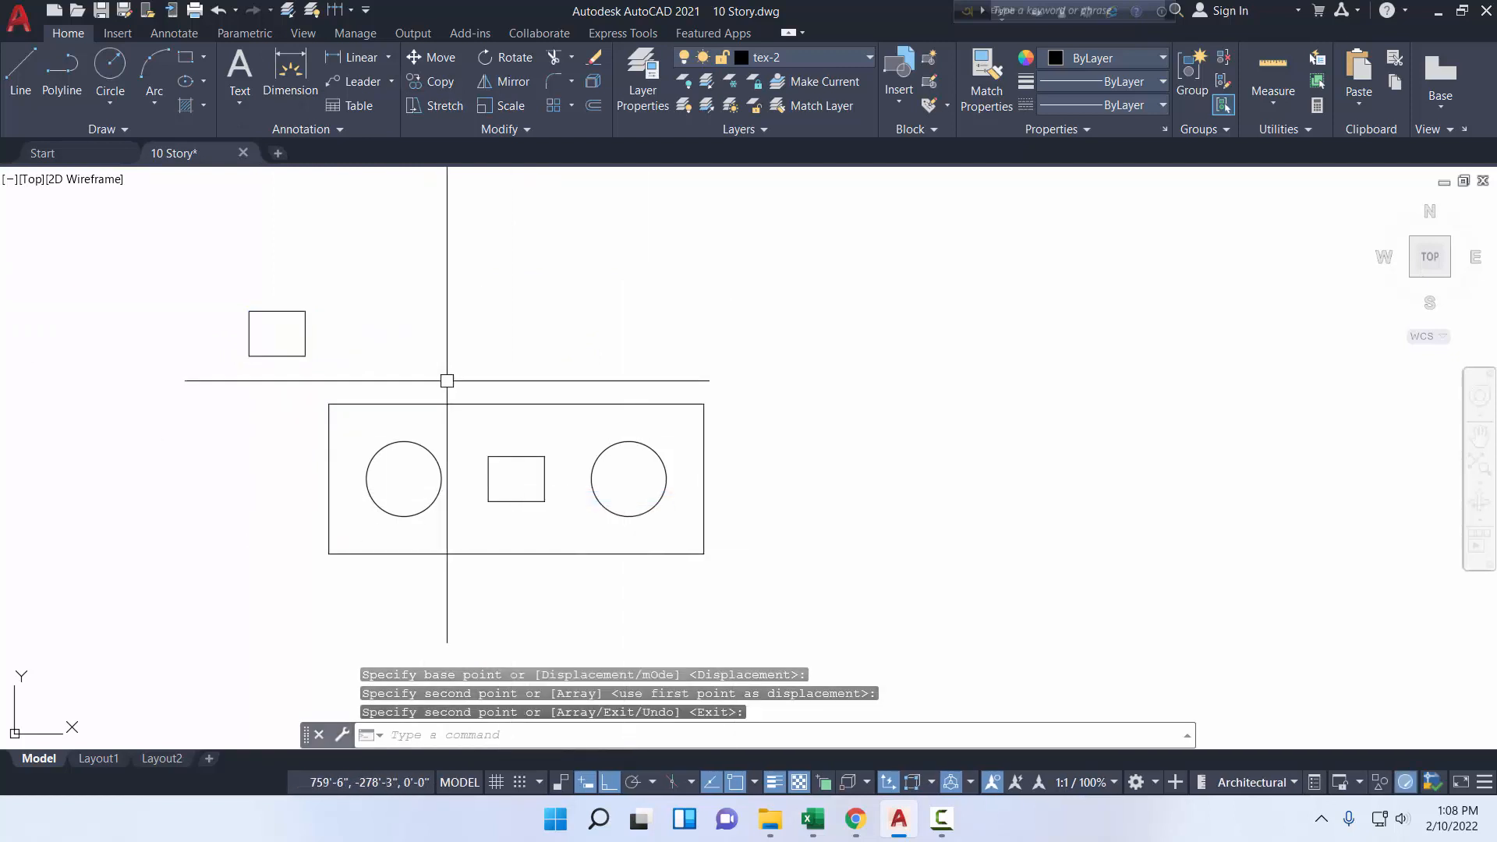
- Check the distance from the small inner rectangle's centre to the right circle's centre with a temporary dimension
left_click(290, 74)
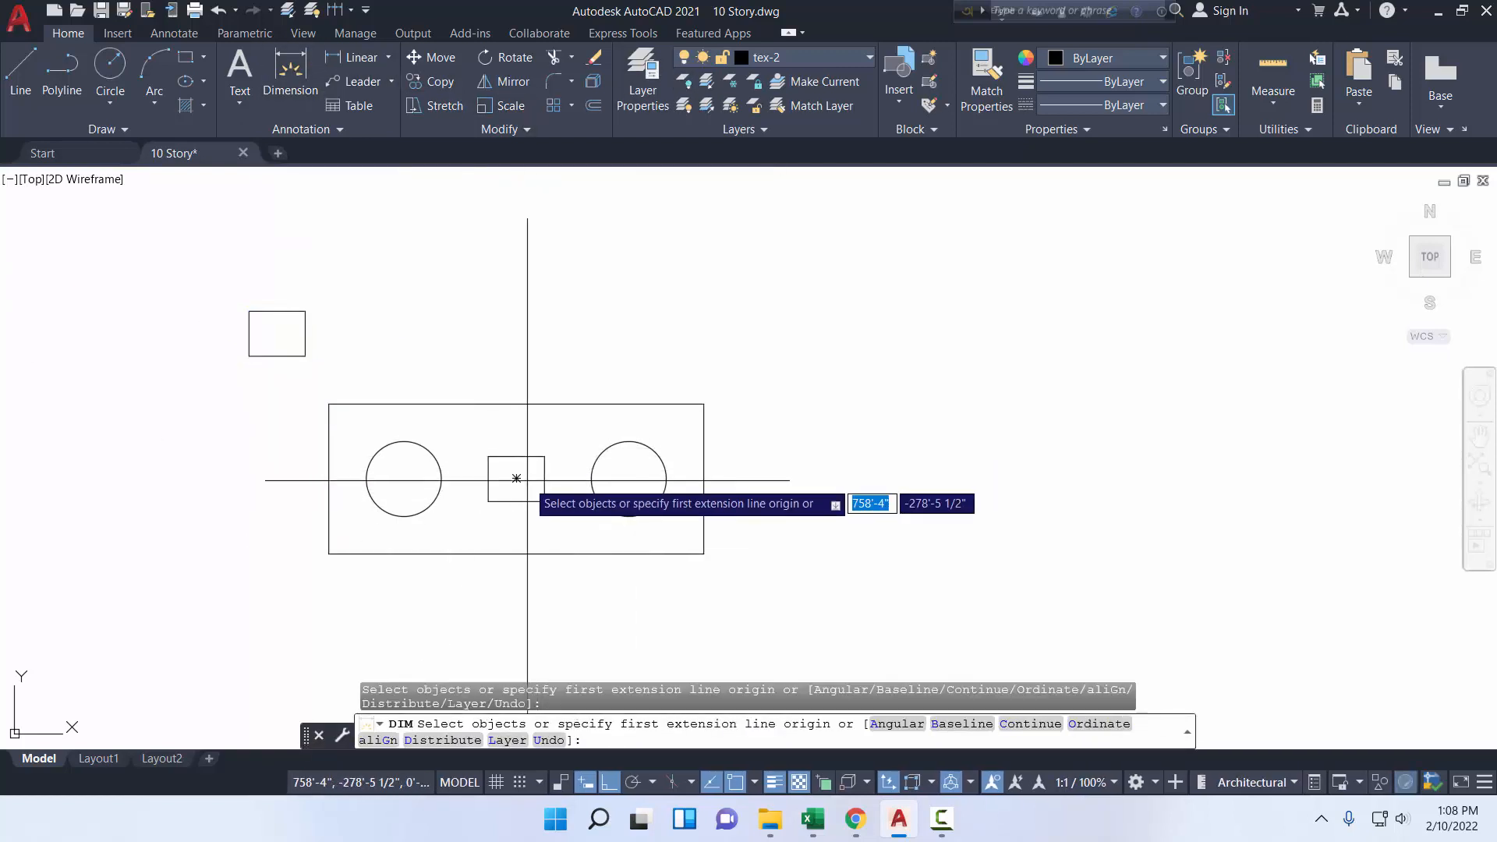
left_click(516, 478)
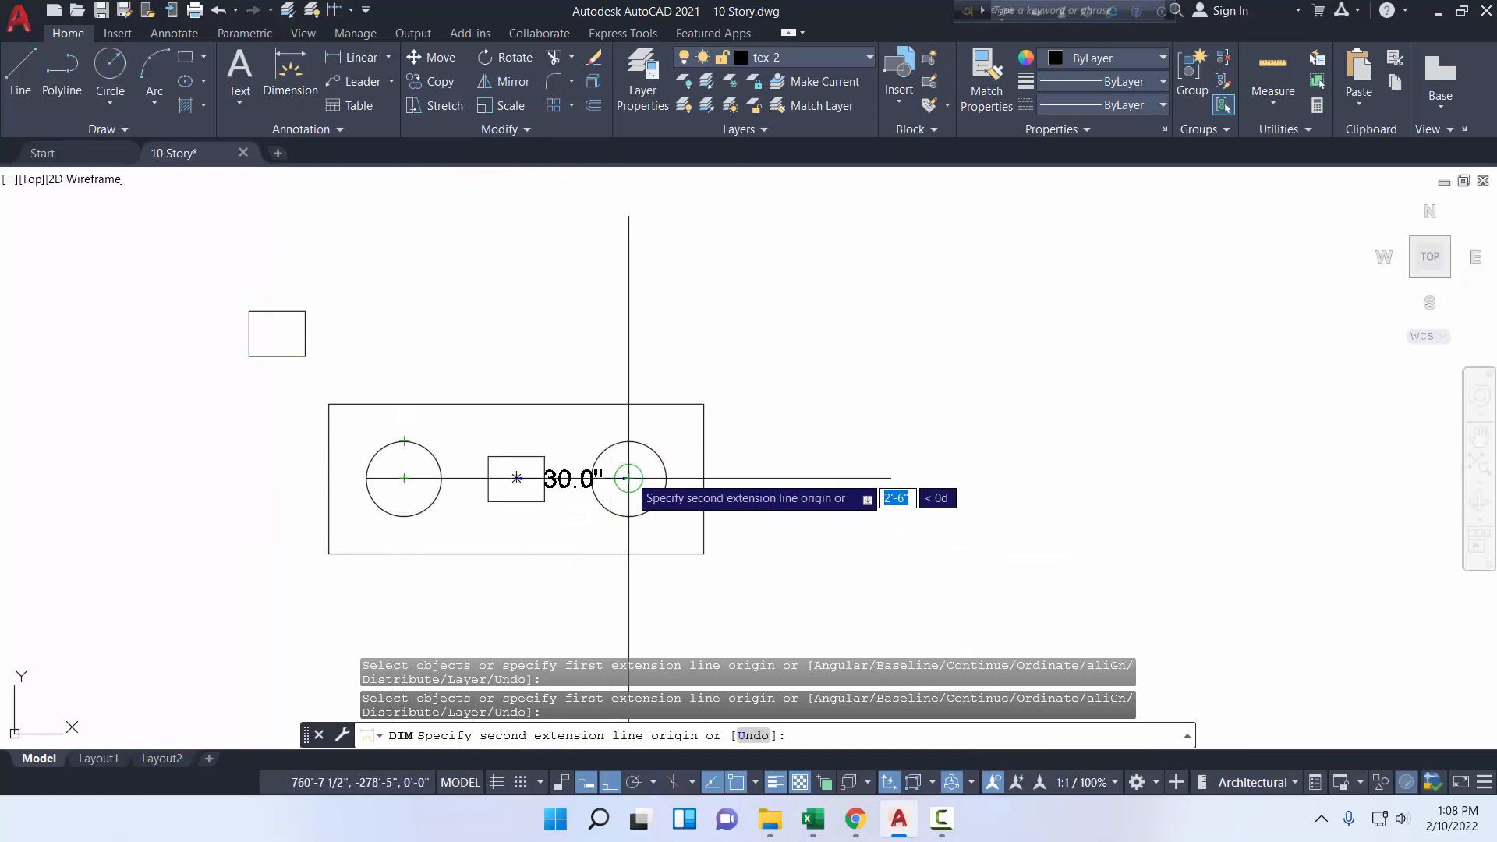
key("Escape")
- Erase the original small rectangle outside the plan
middle_click_drag(625, 502, 768, 597)
left_click(476, 462)
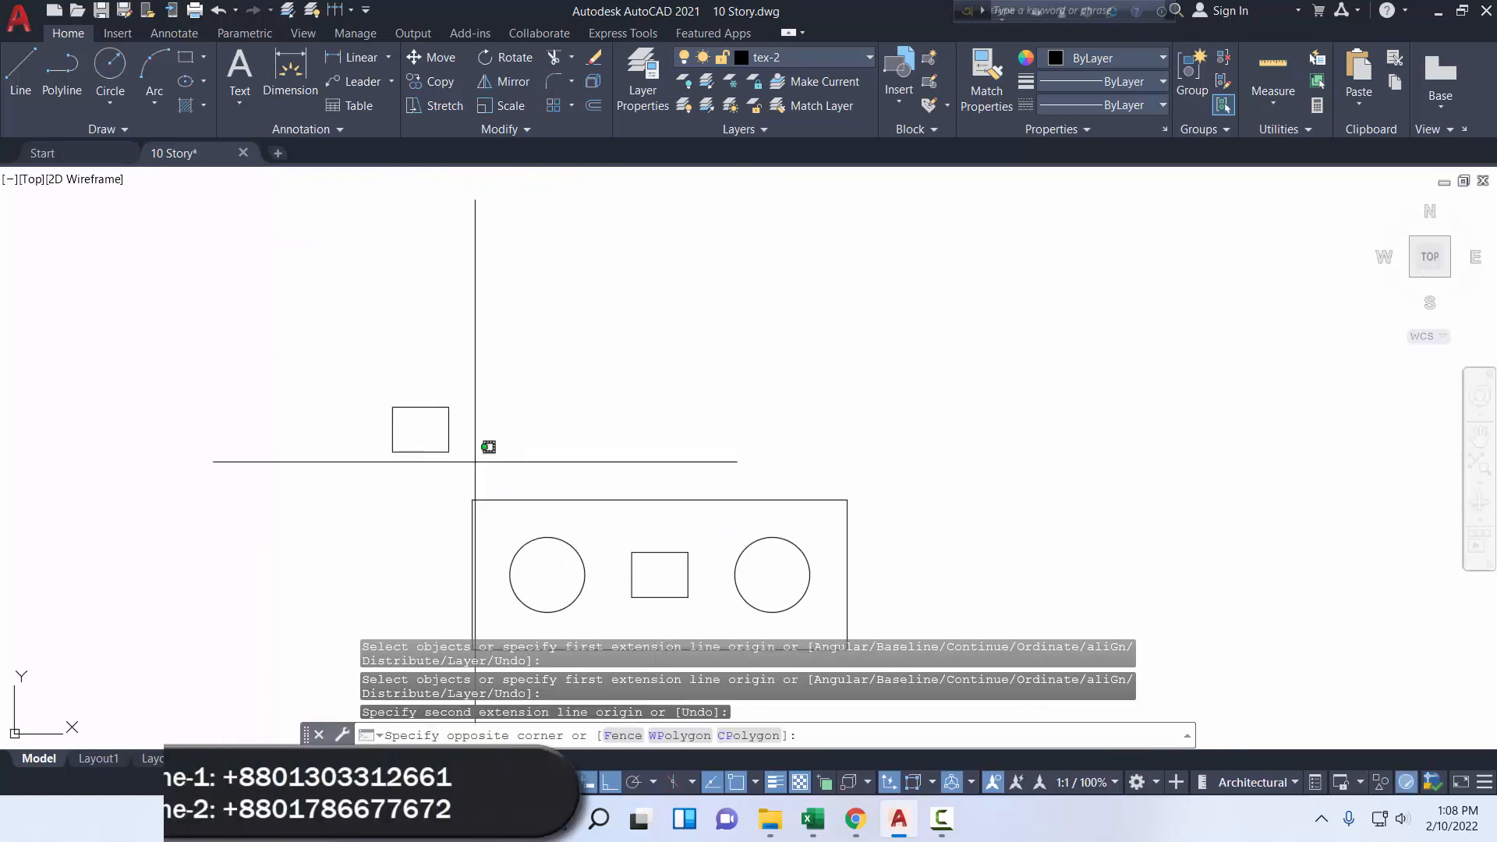
left_click(226, 296)
left_click(597, 57)
scroll(622, 381, "down", 2)
middle_click_drag(622, 381, 543, 362)
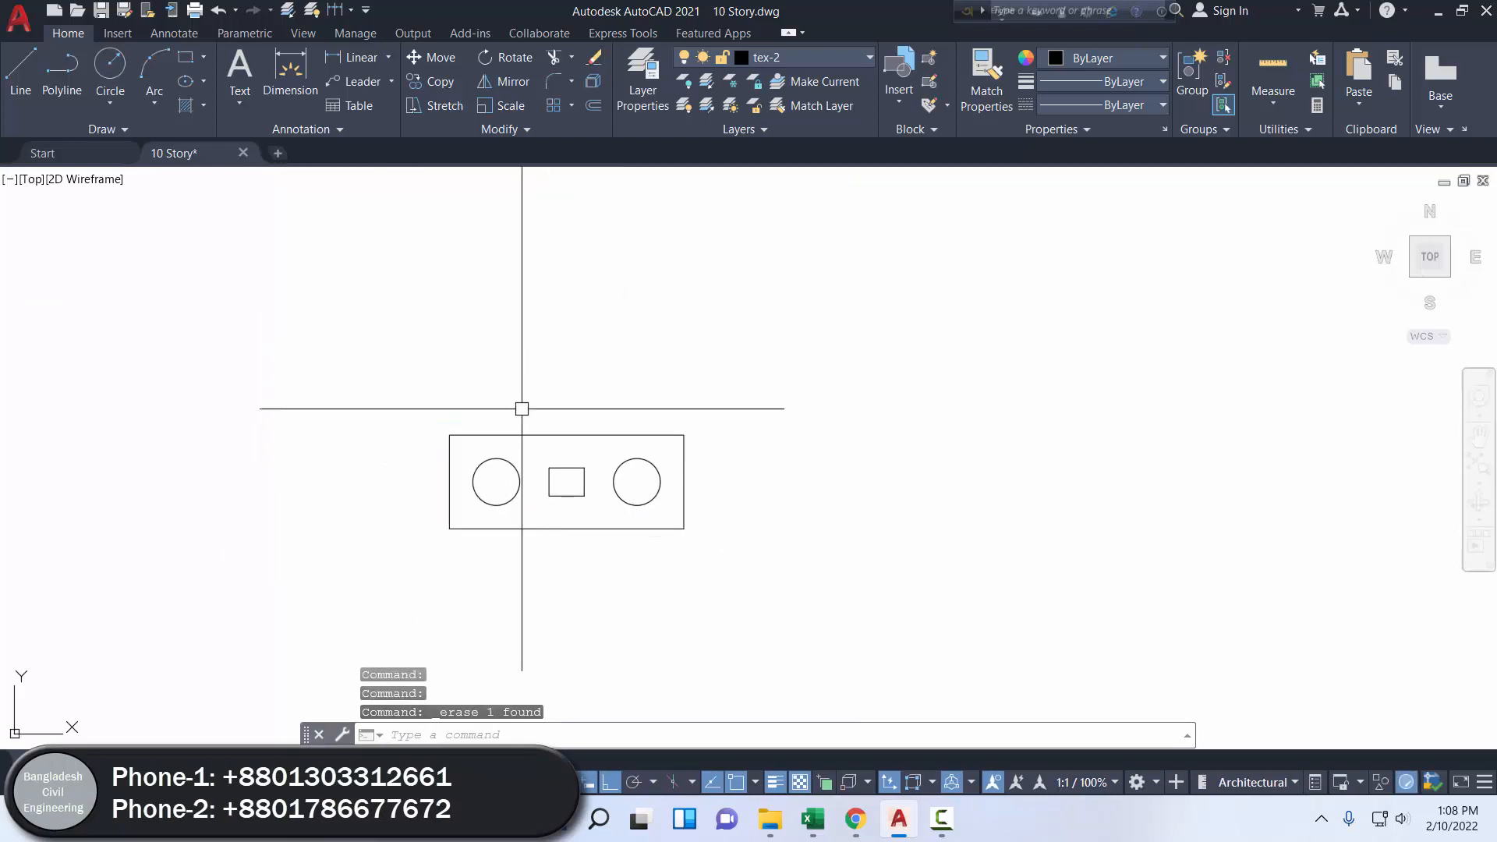
- Copy the entire plan horizontally to an empty area on its right
left_click(408, 395)
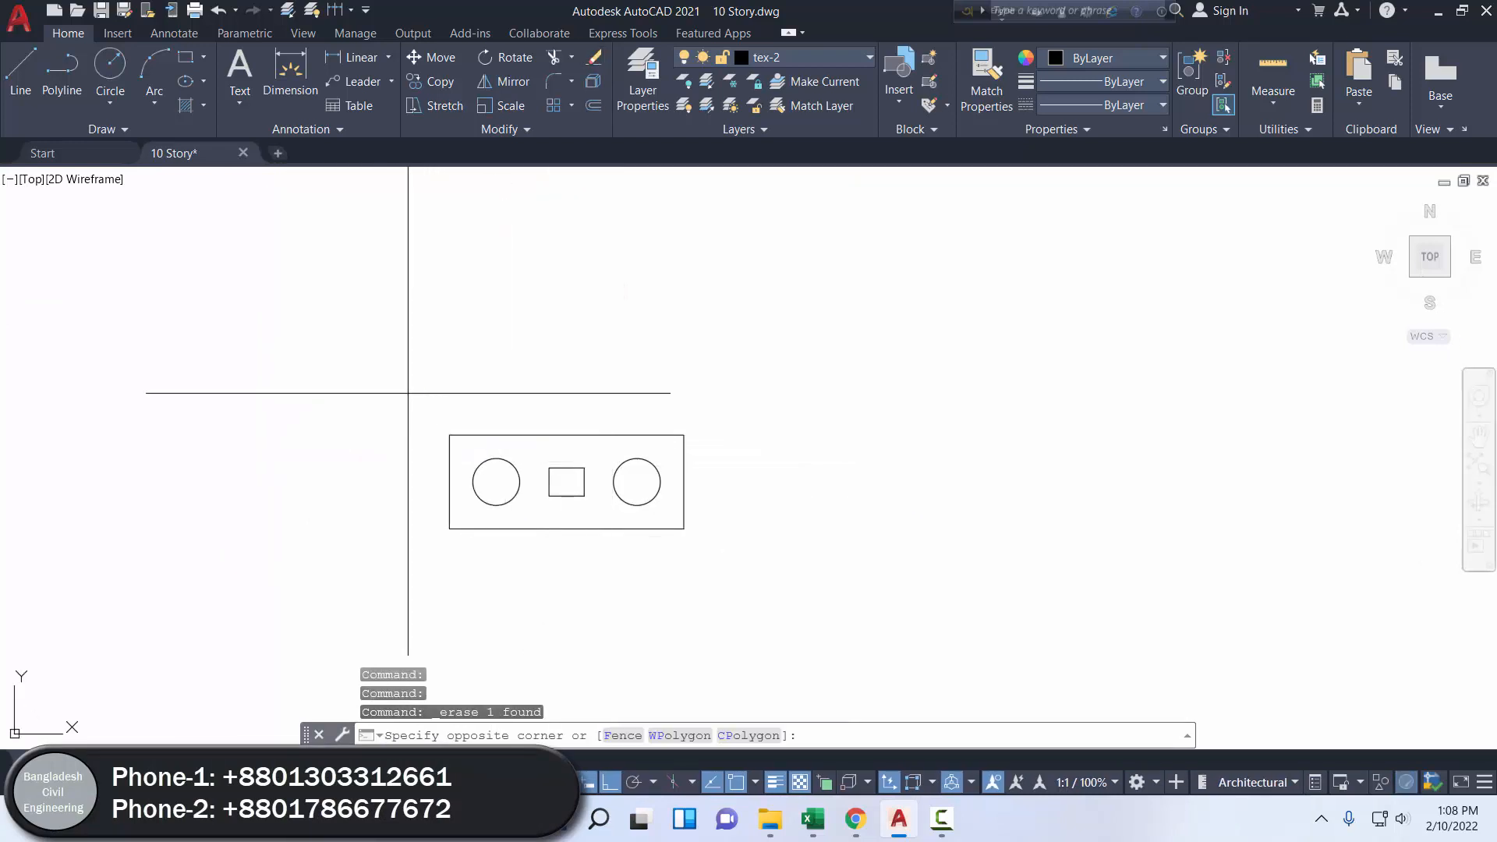
left_click(829, 535)
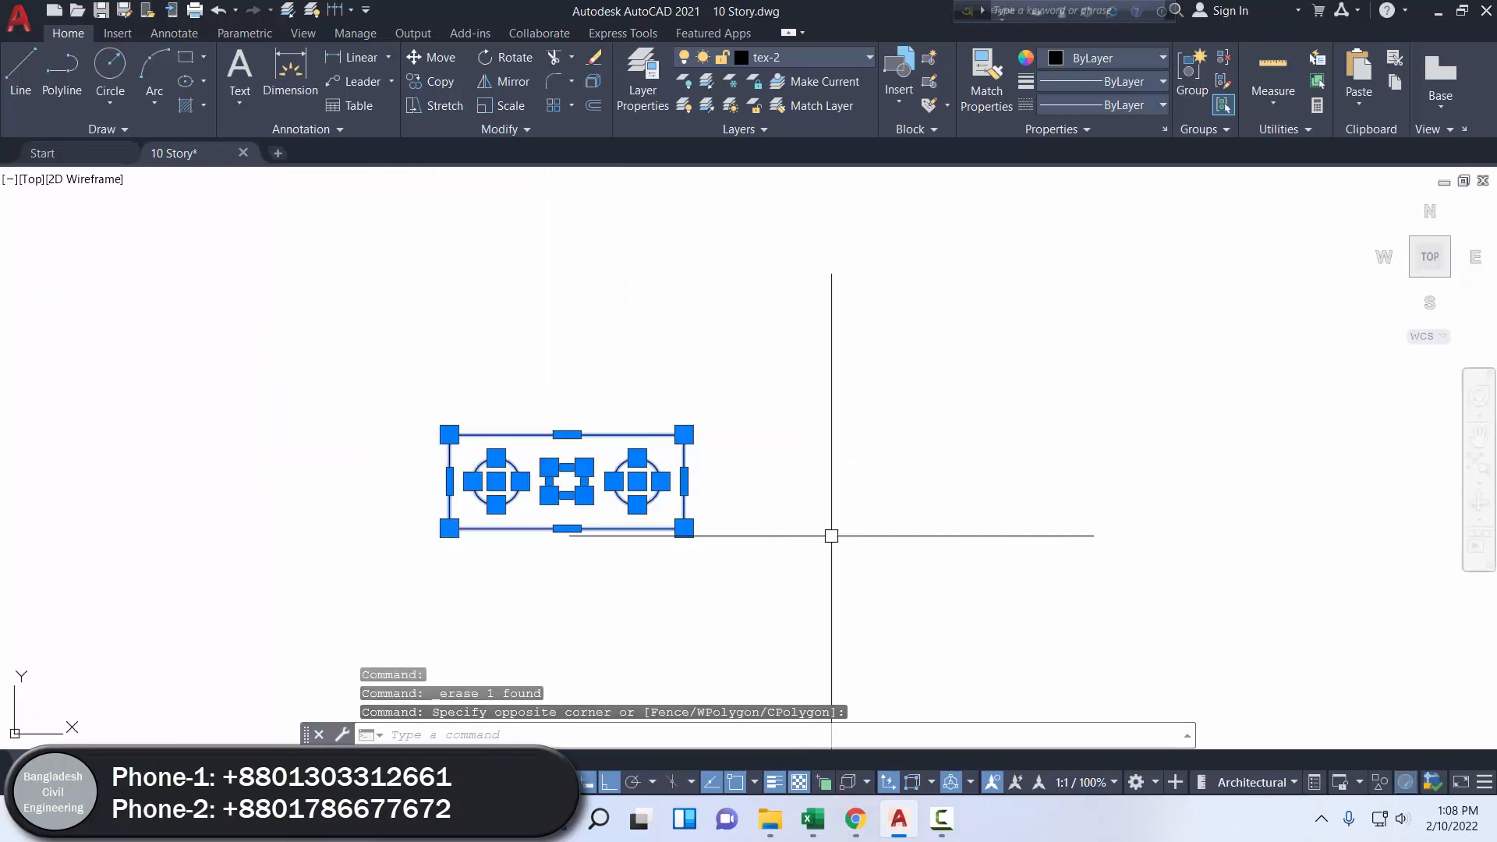
left_click(434, 84)
left_click(335, 363)
left_click(808, 347)
right_click(811, 348)
left_click(834, 378)
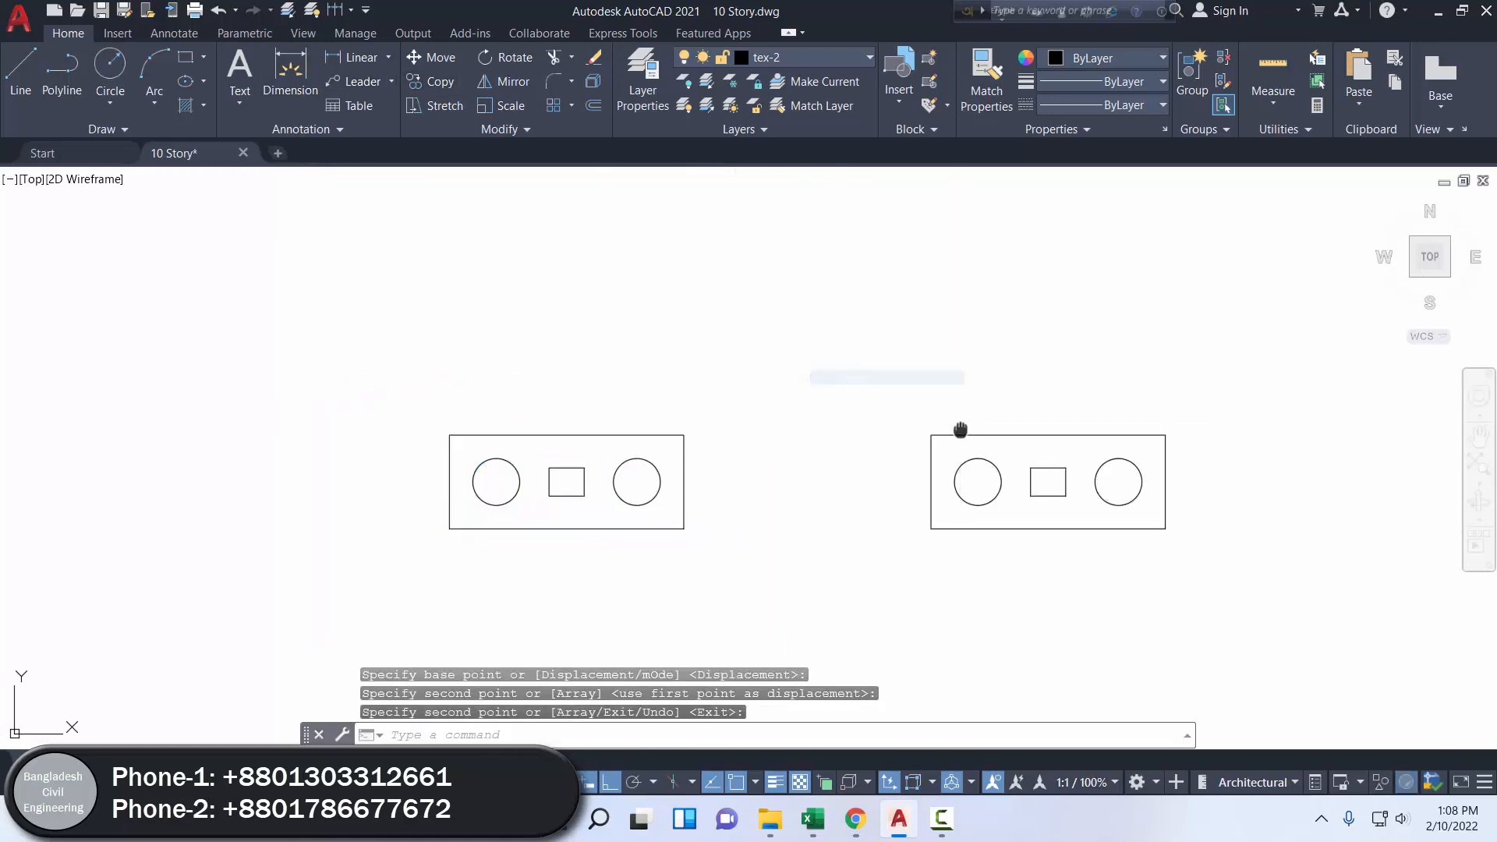
- Rotate the copied plan's right circle by 60 degrees about the left circle's centre
middle_click_drag(960, 429, 527, 504)
left_click(698, 536)
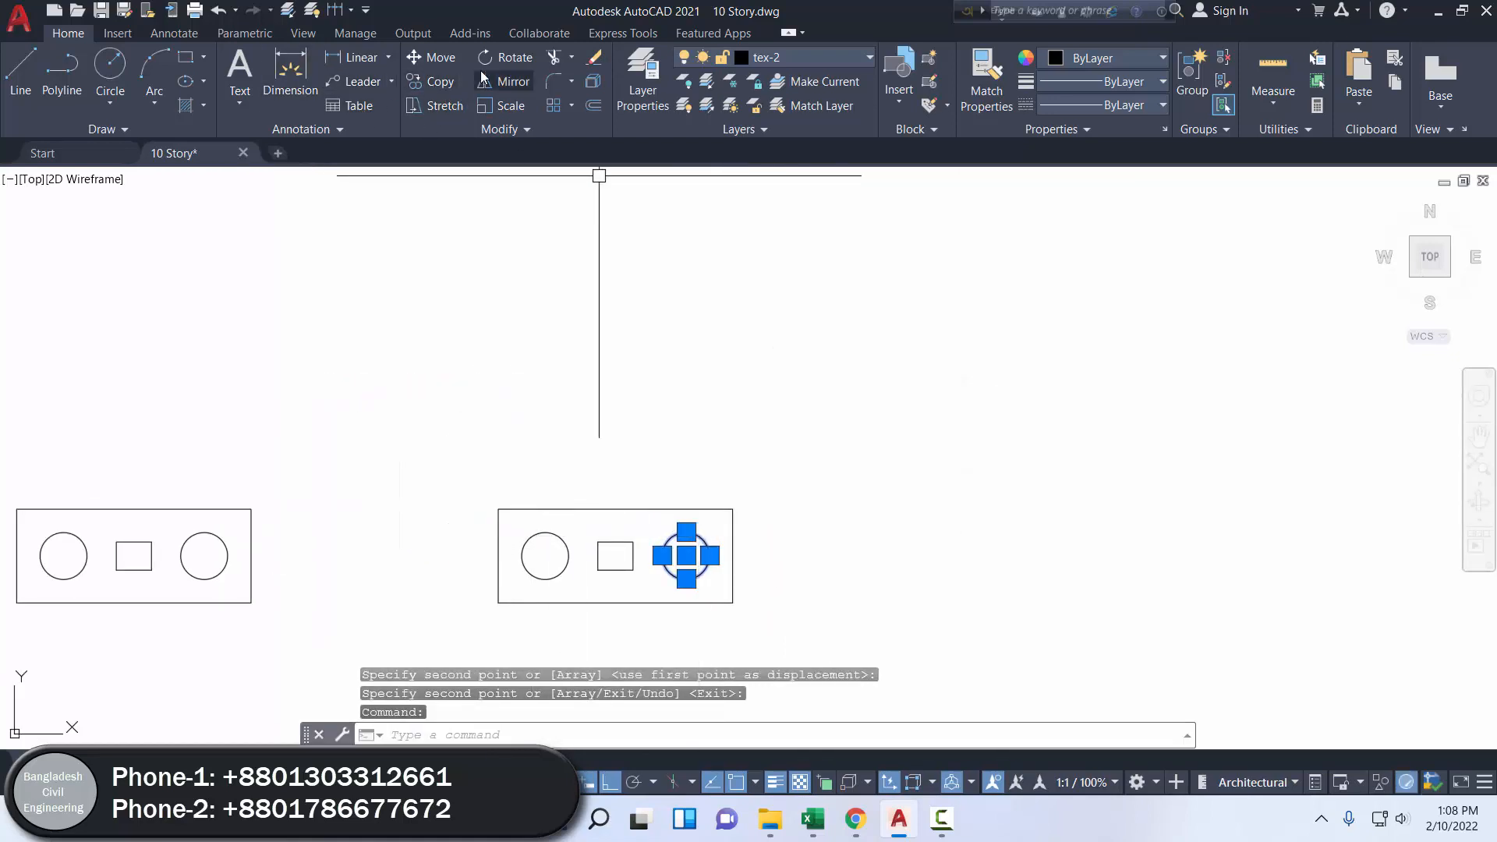
left_click(507, 57)
left_click(545, 556)
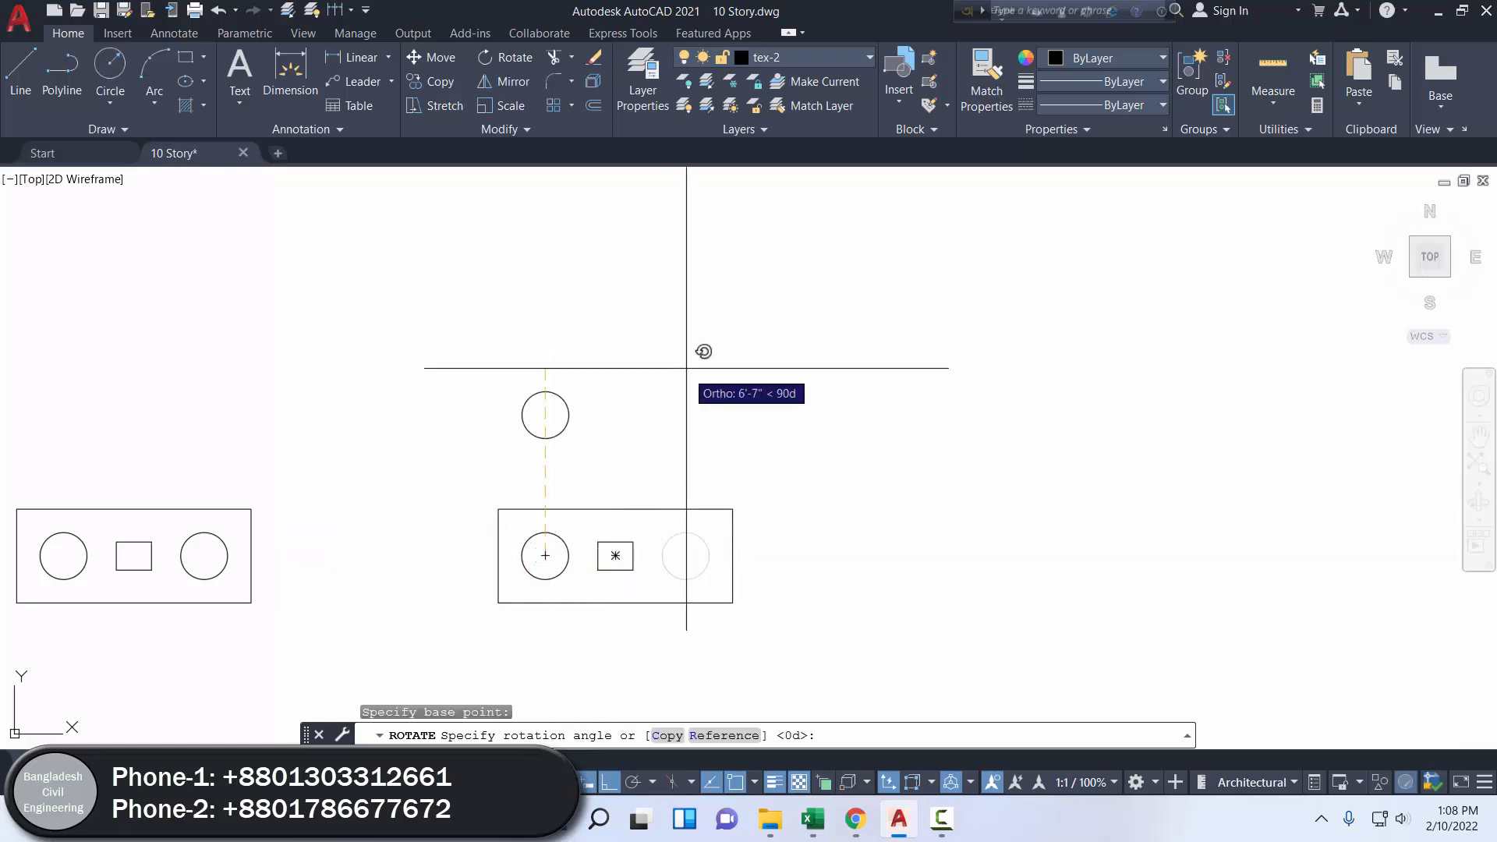
key("Return")
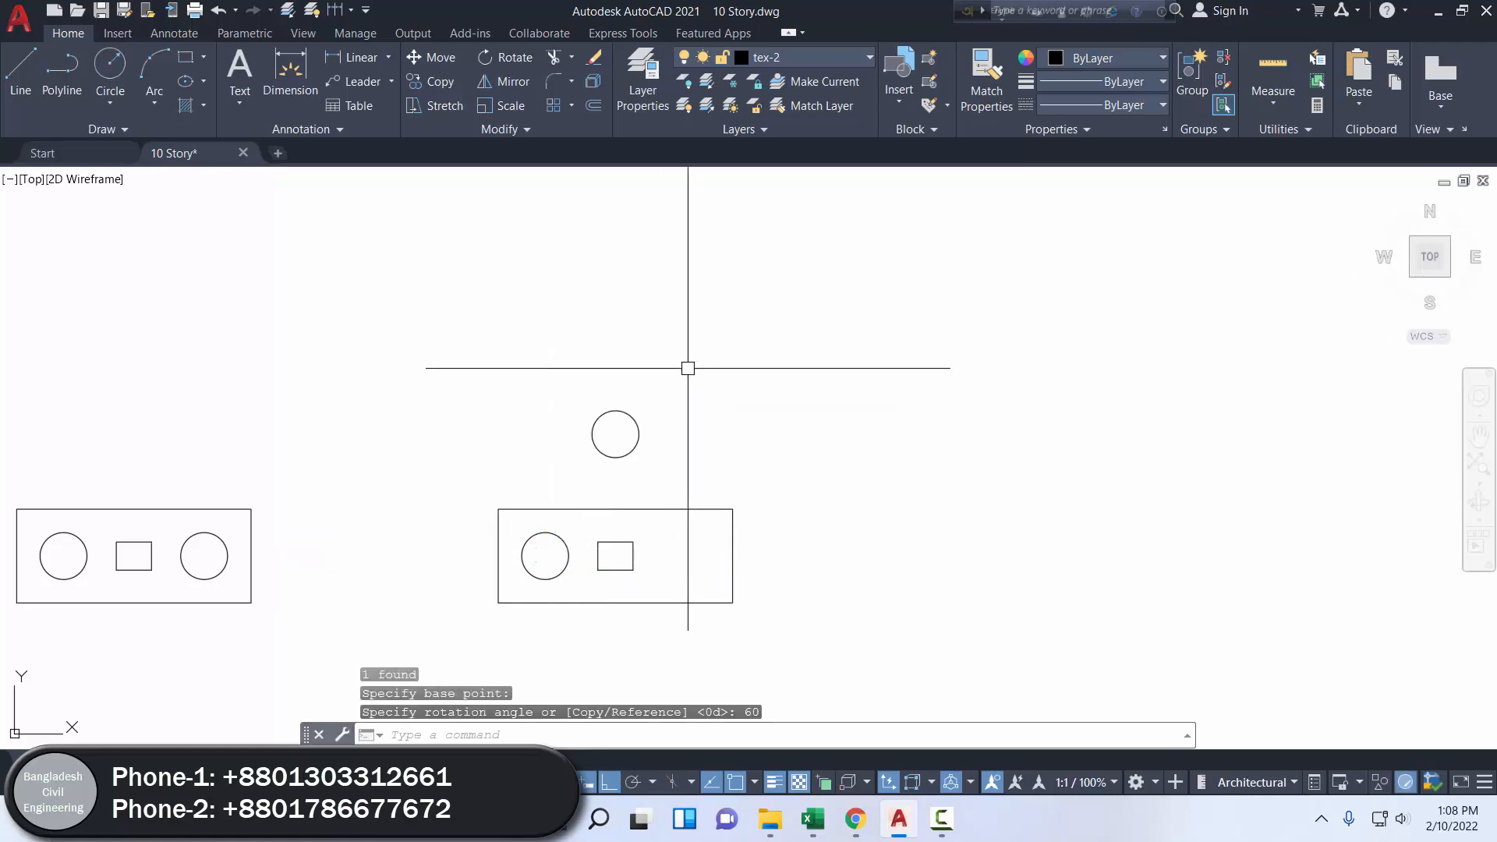
- Copy the left circle of the duplicated plan 60 inches horizontally to the right
left_click(557, 533)
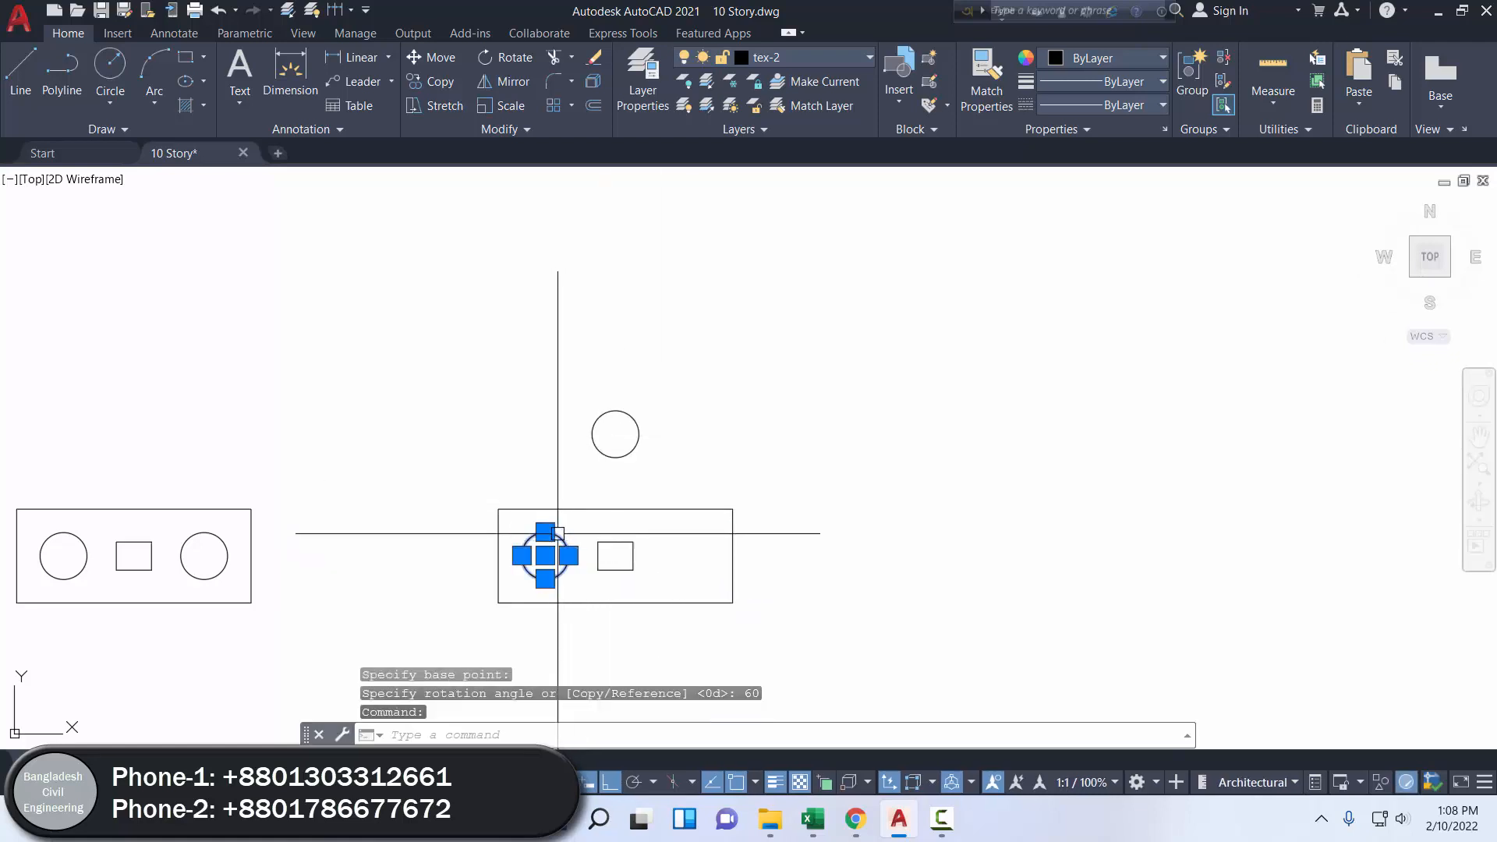
left_click(411, 81)
left_click(398, 305)
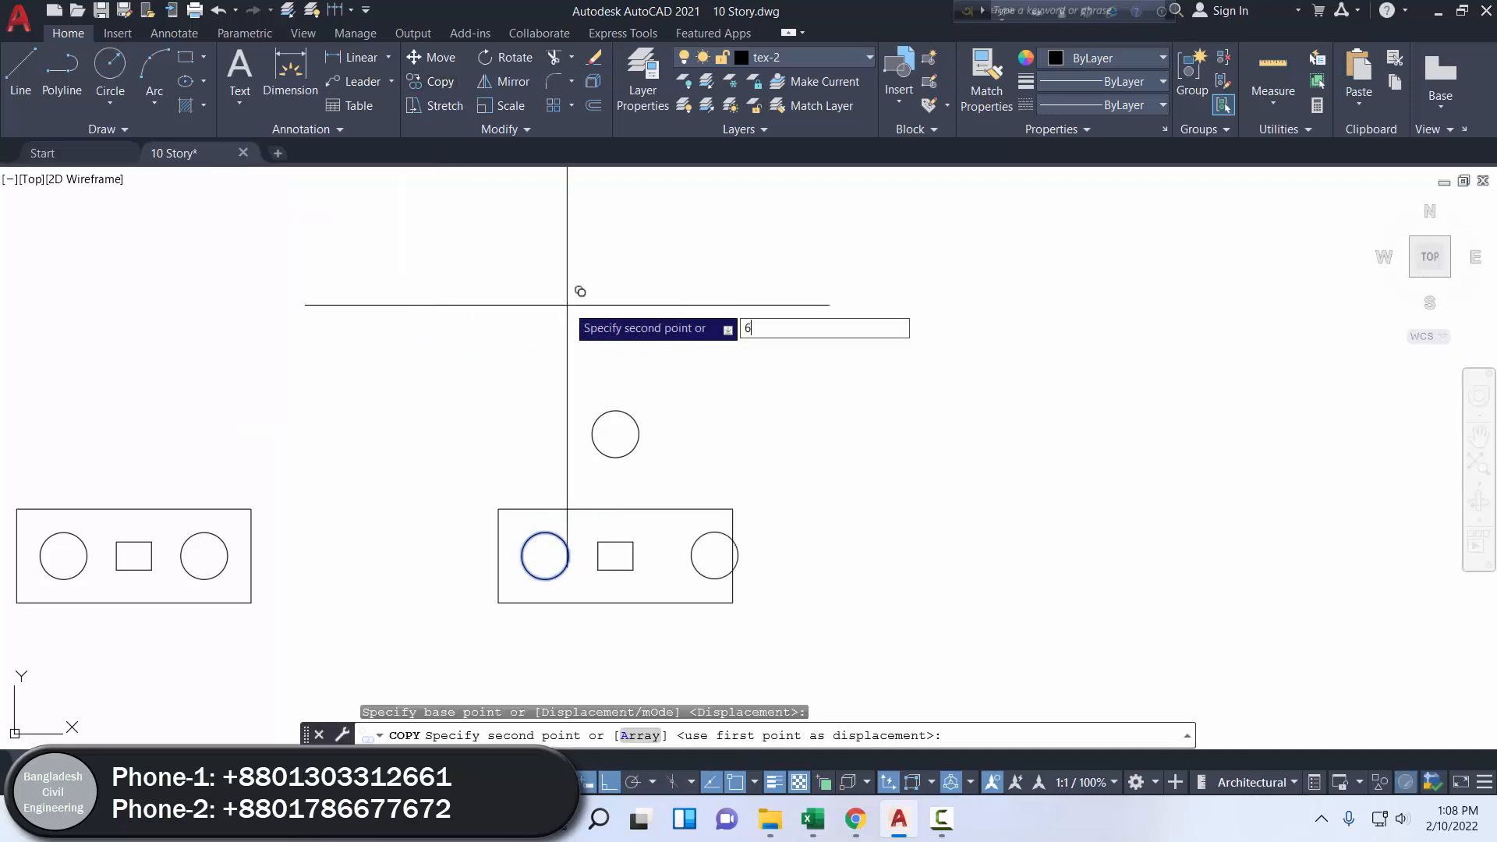
key("Return")
key("Escape")
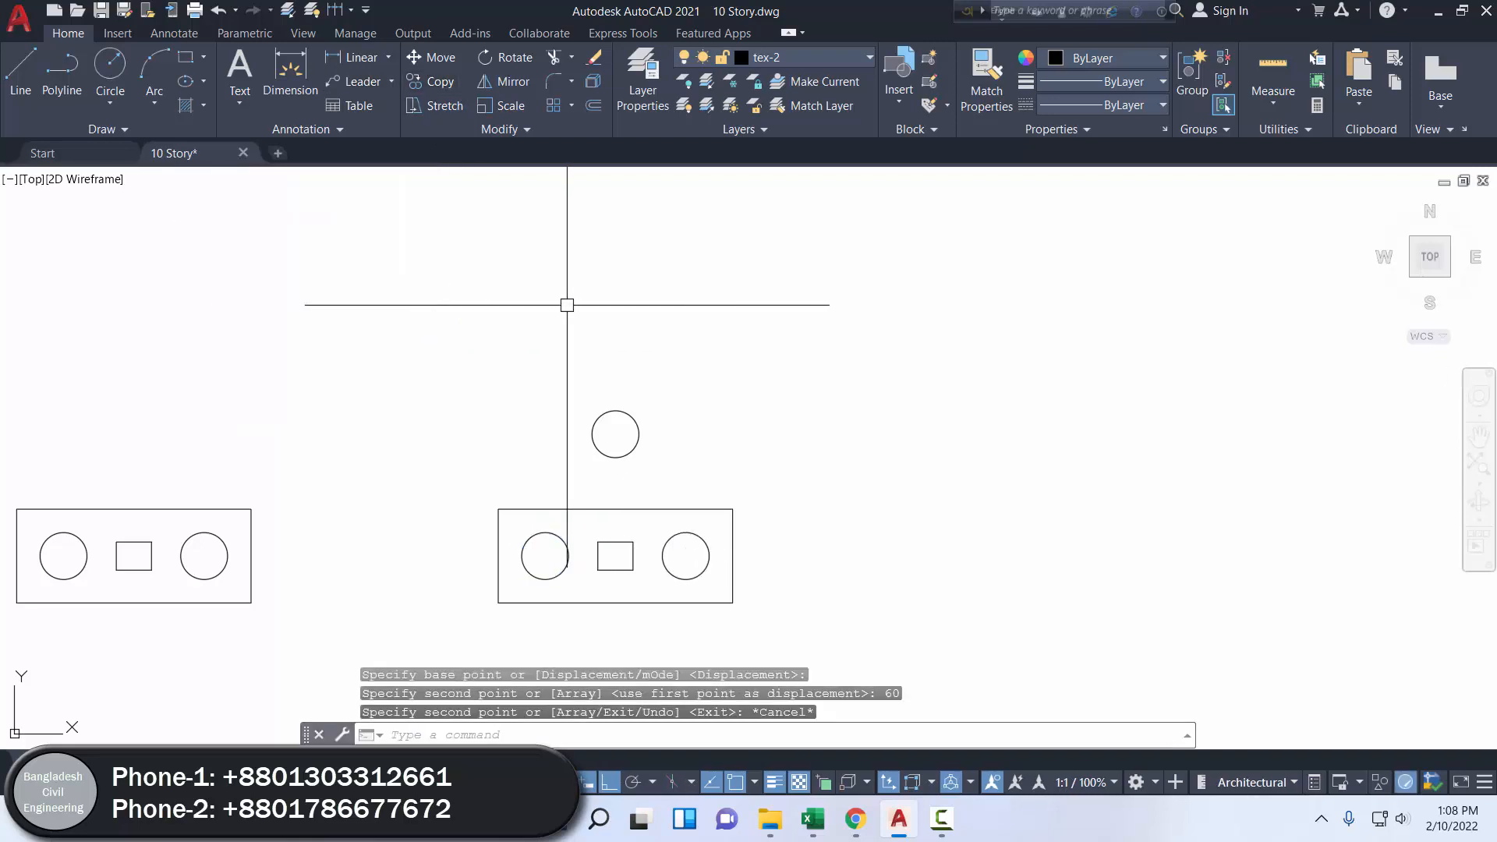
- Check the spacing from the upper circle's centre to both lower circles' centres with temporary aligned and vertical dimensions
left_click(289, 71)
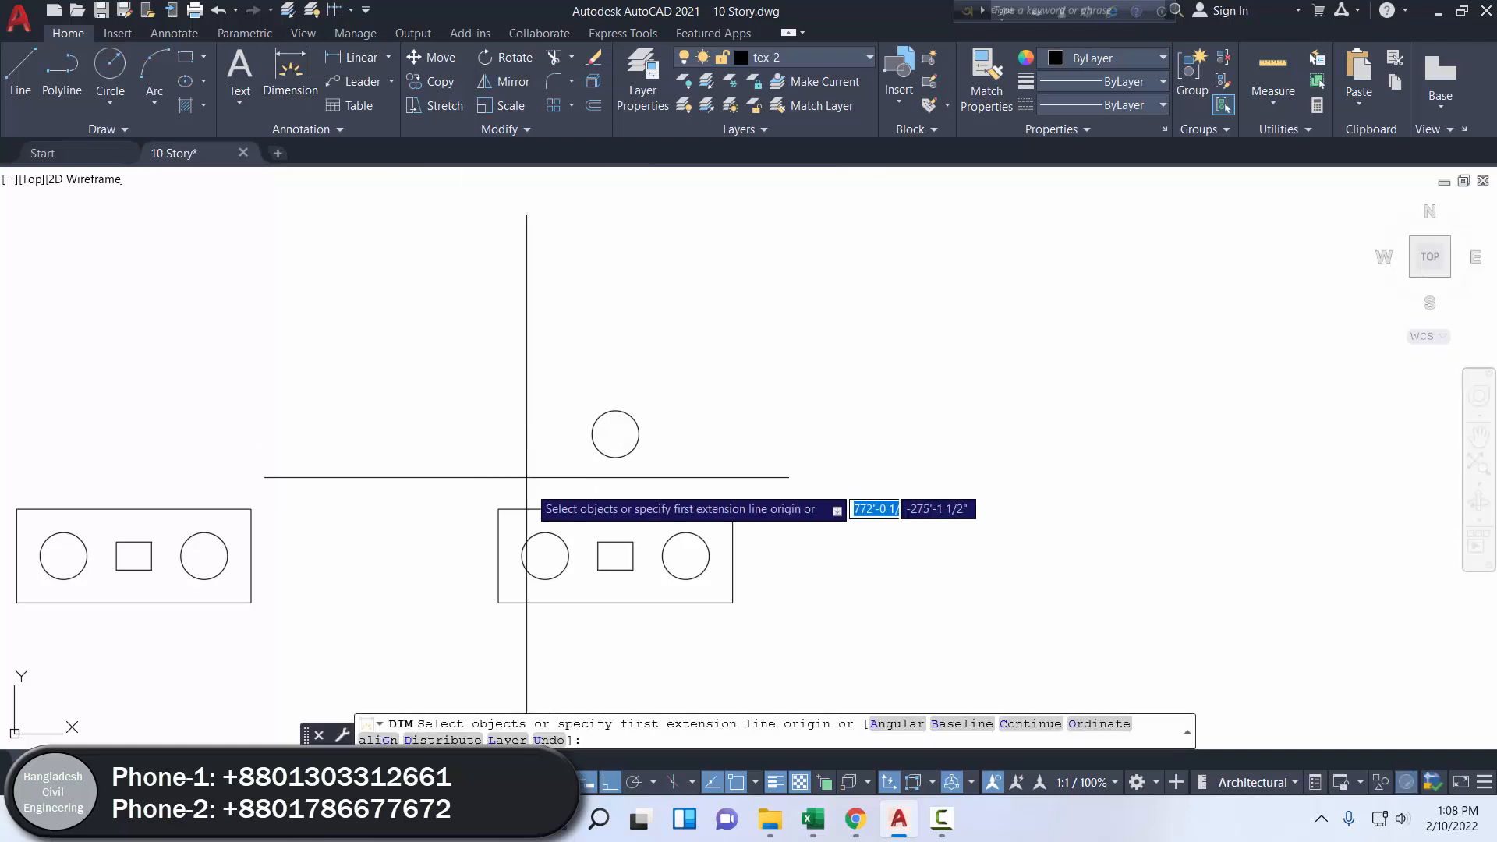
left_click(545, 532)
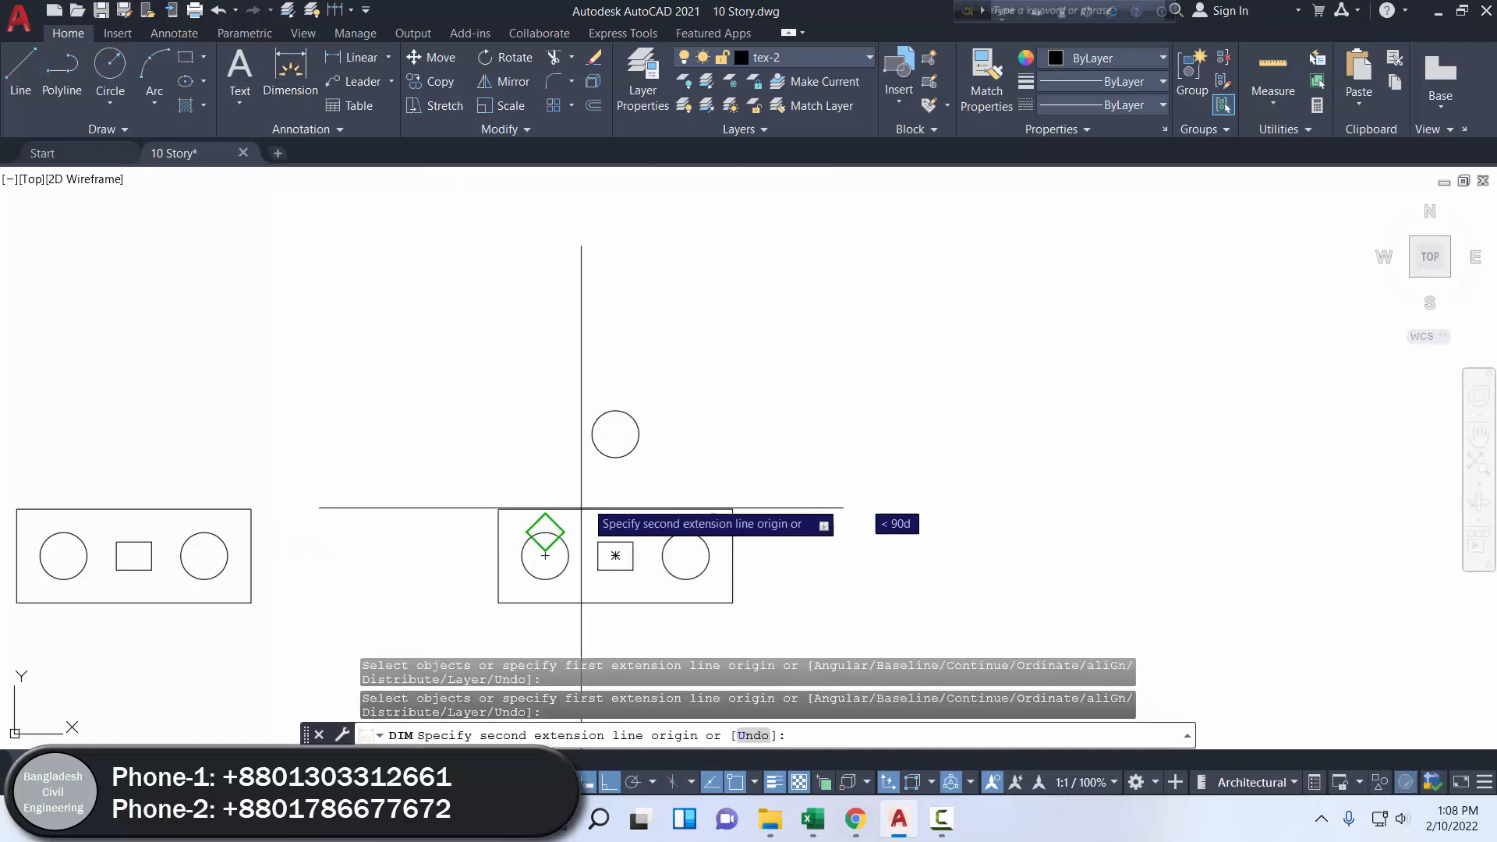
left_click(615, 434)
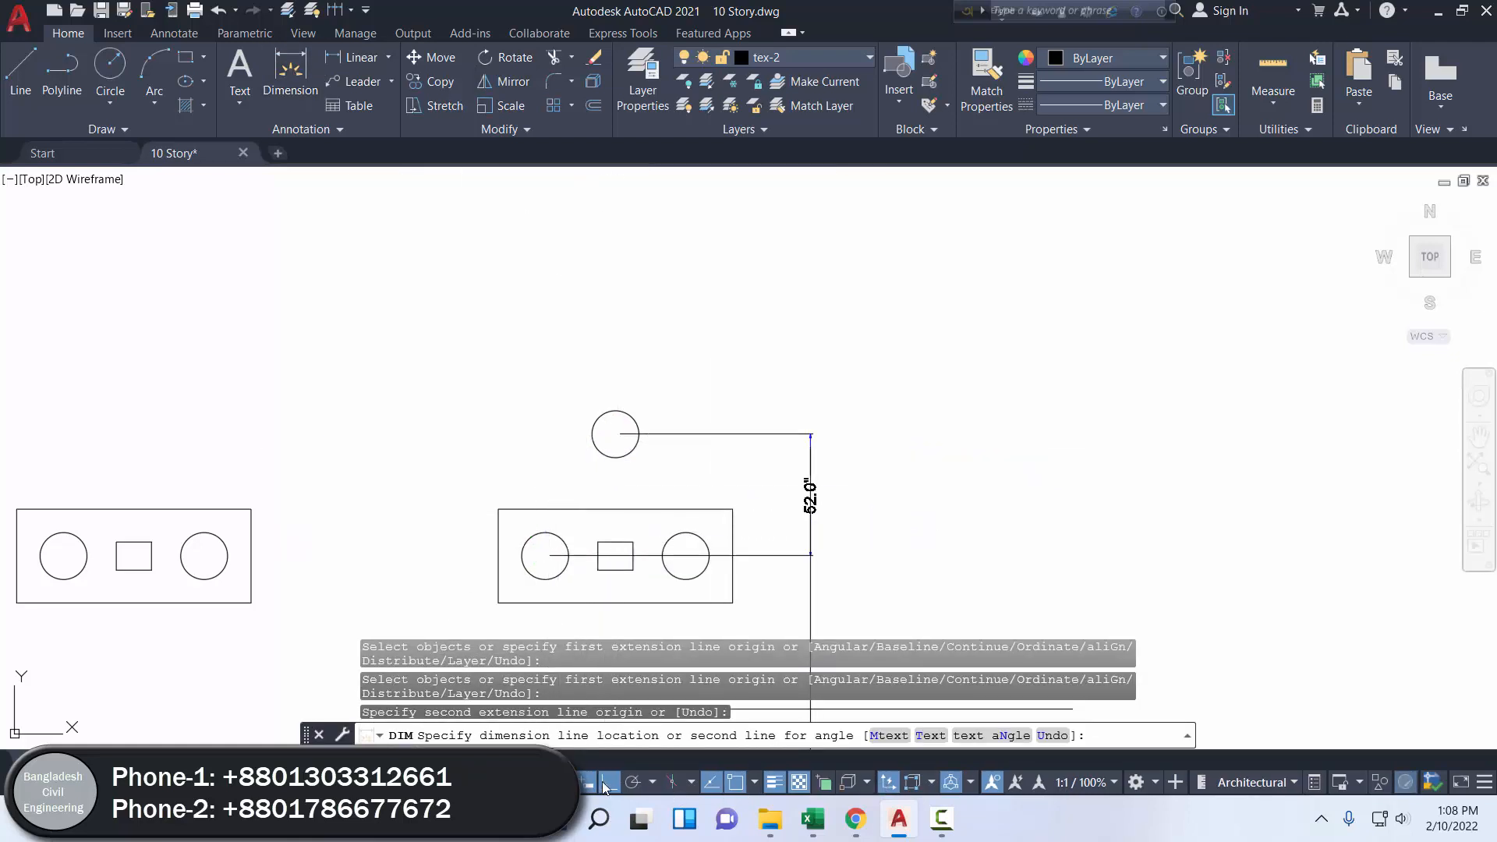
left_click(503, 464)
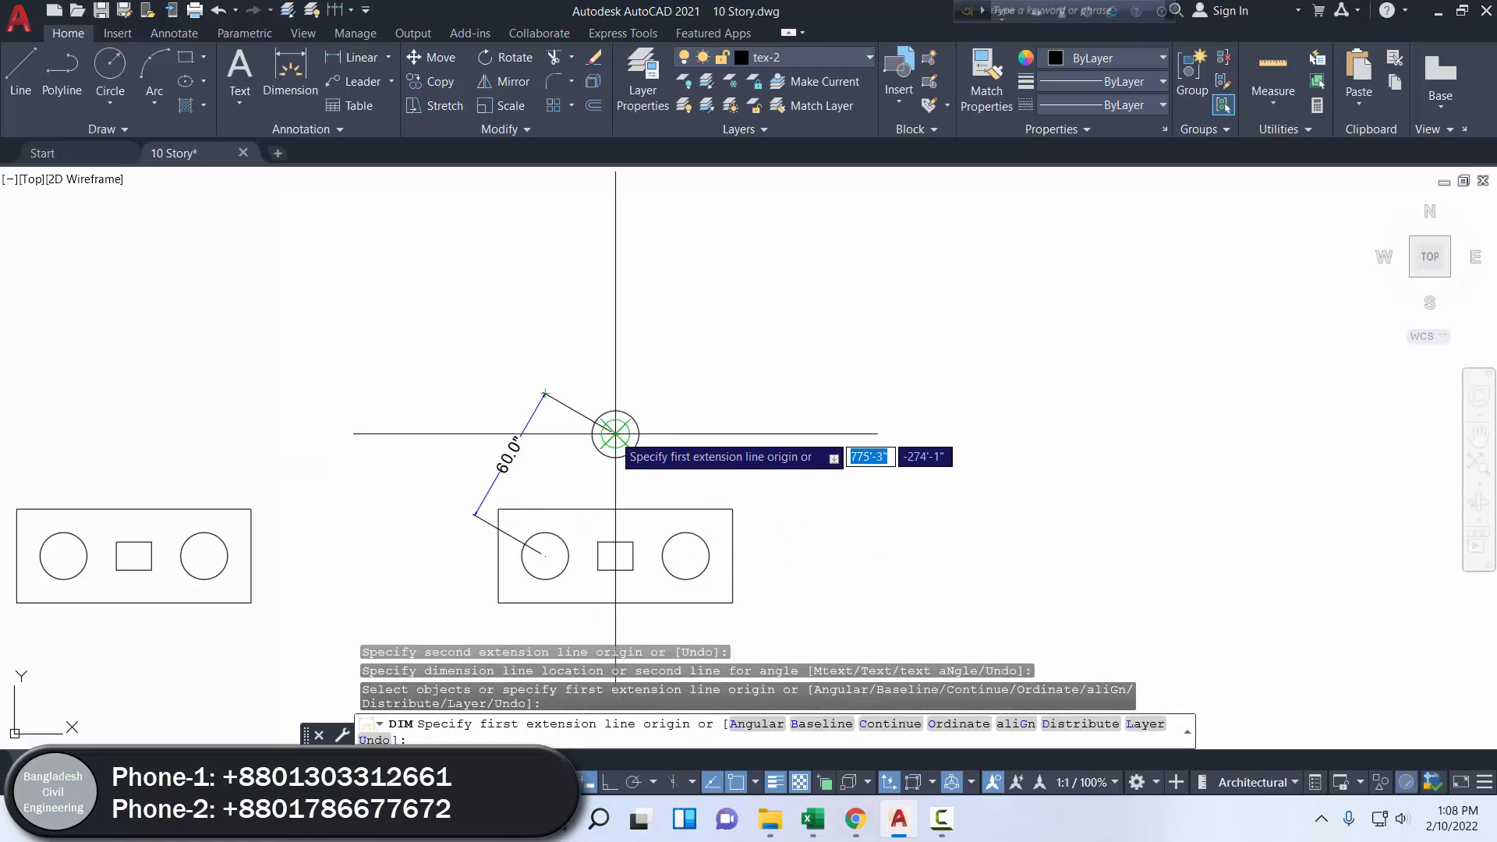
left_click(615, 434)
left_click(686, 555)
left_click(797, 538)
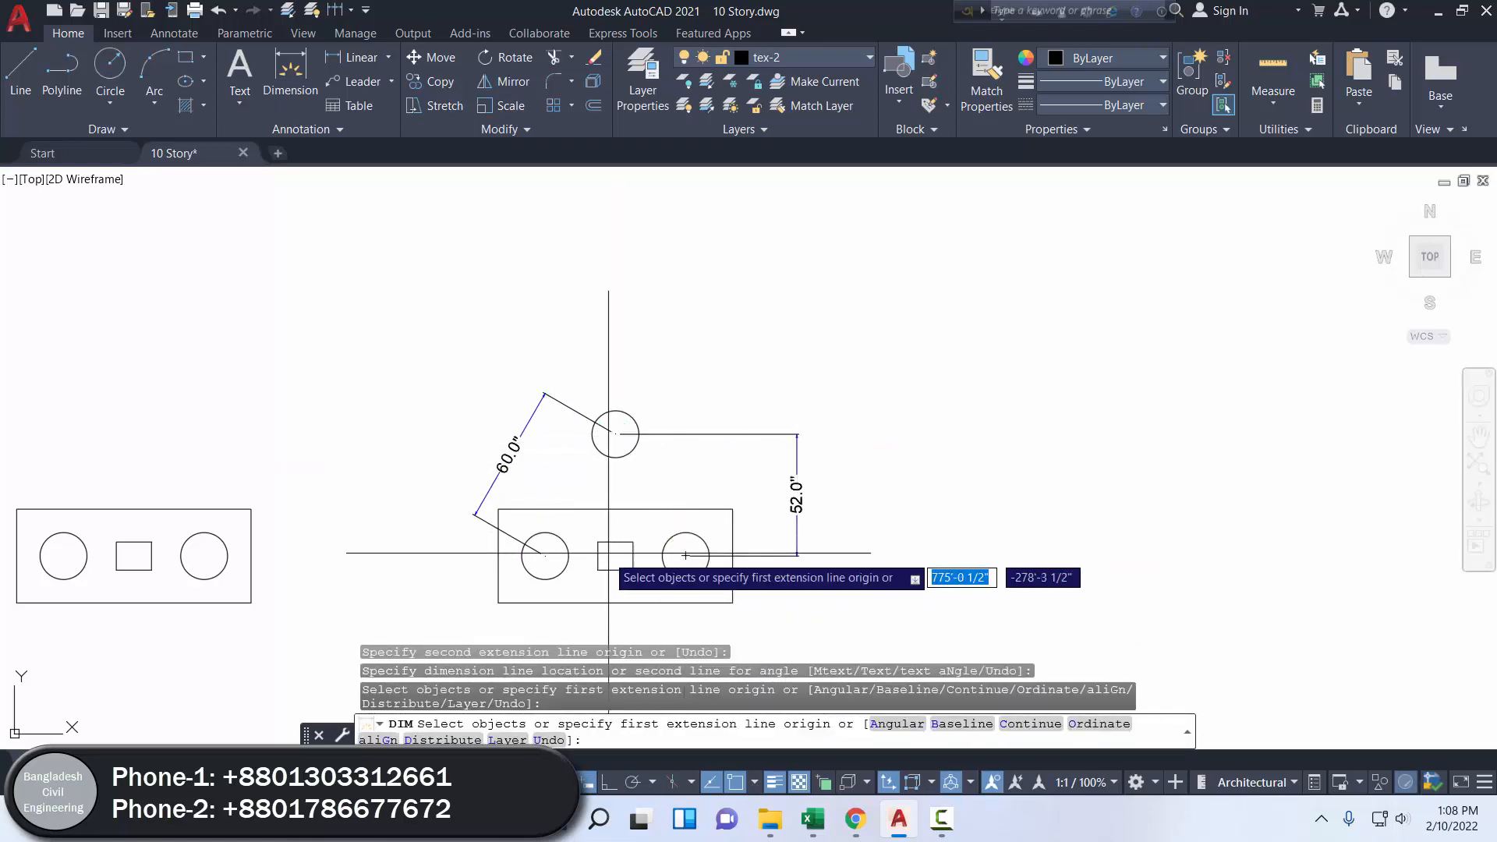
- Check the spacing between the two lower circles' centres with a temporary horizontal dimension below the plan
left_click(546, 555)
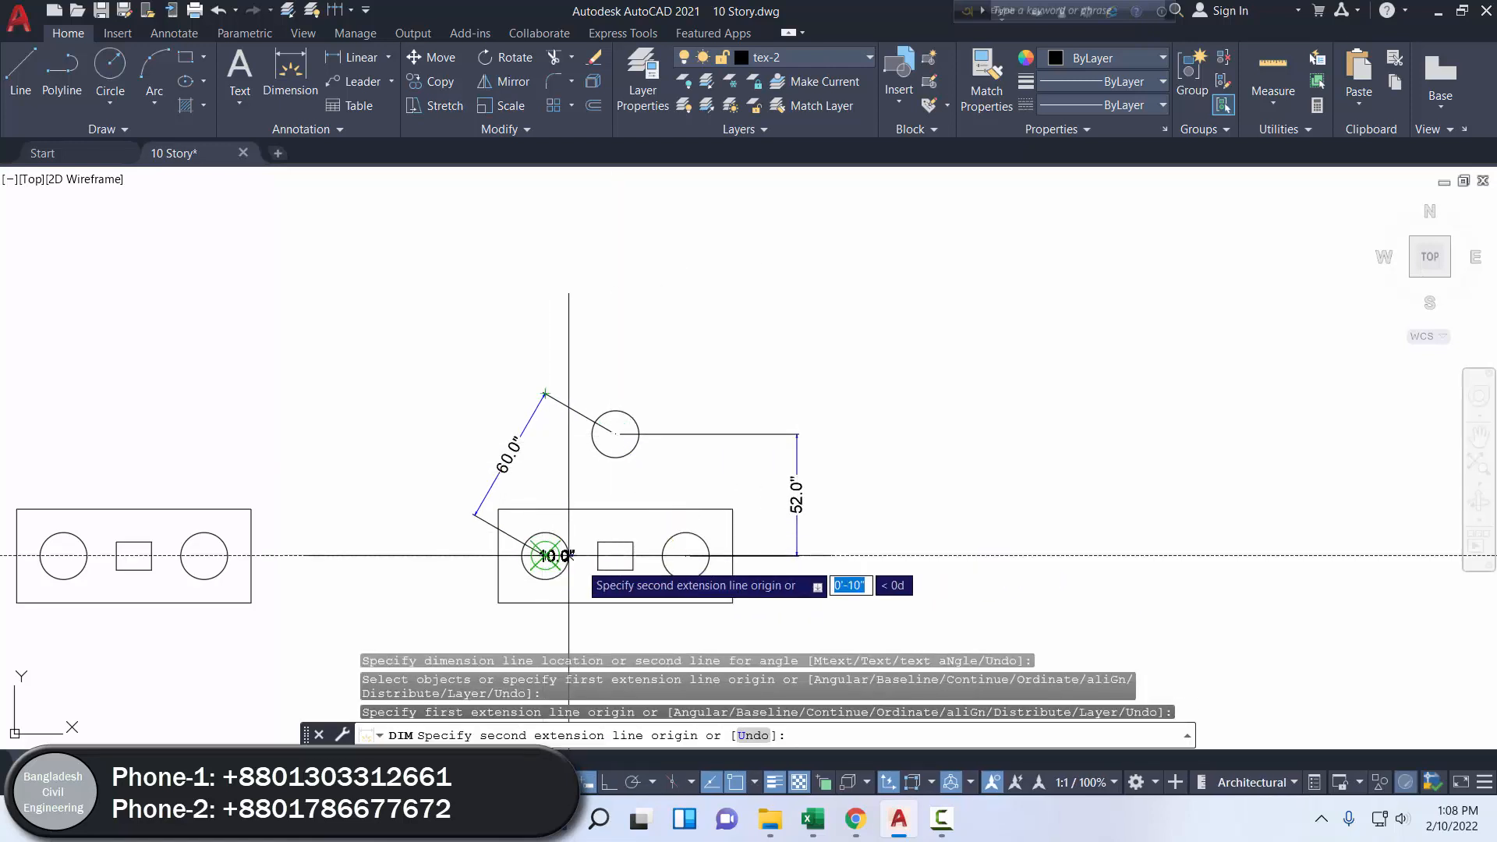
left_click(686, 555)
left_click(675, 622)
left_click(712, 477)
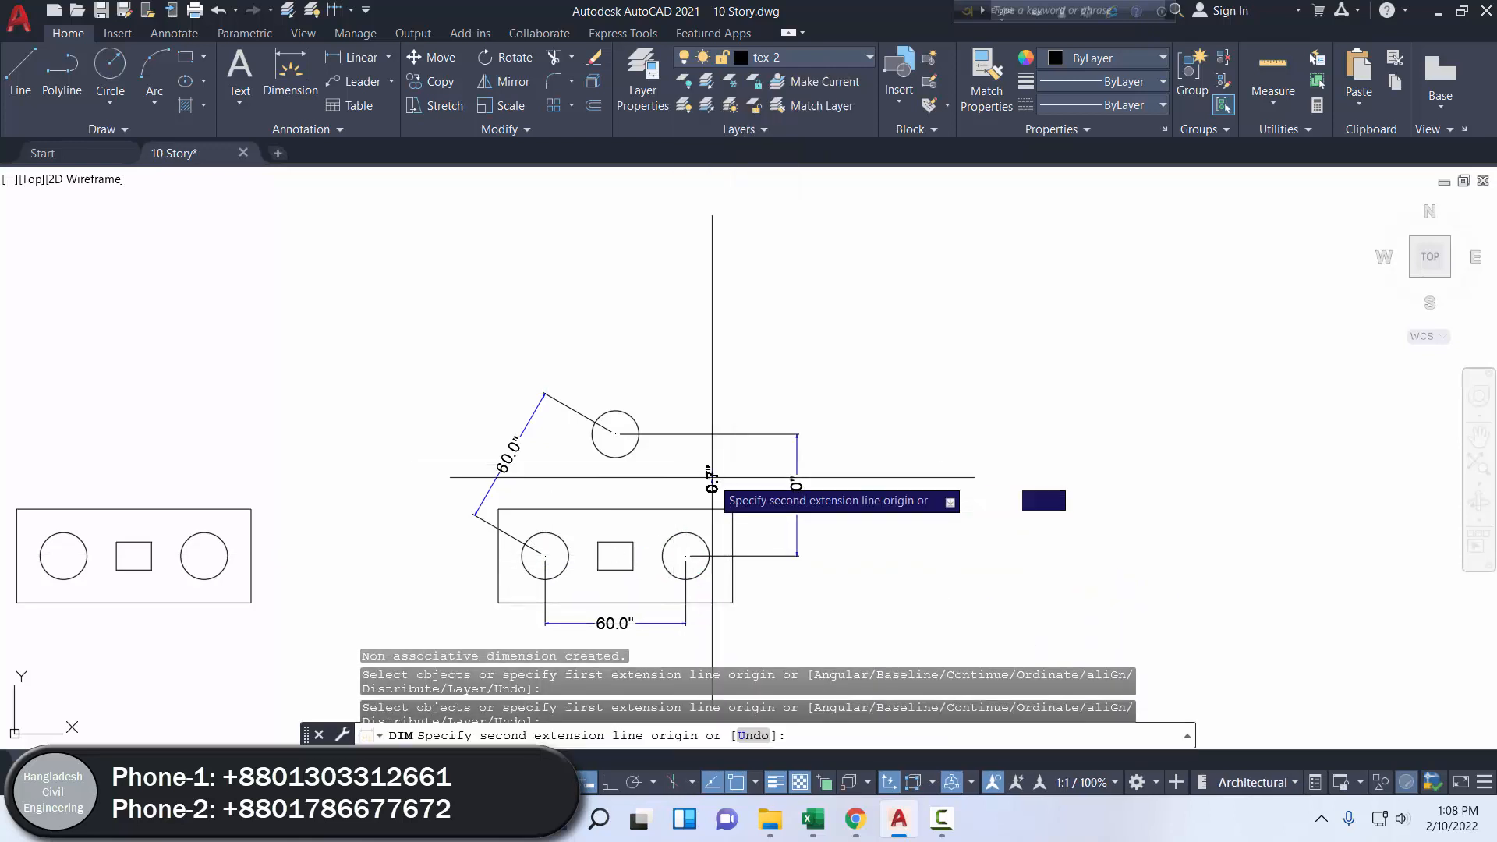
key("Escape")
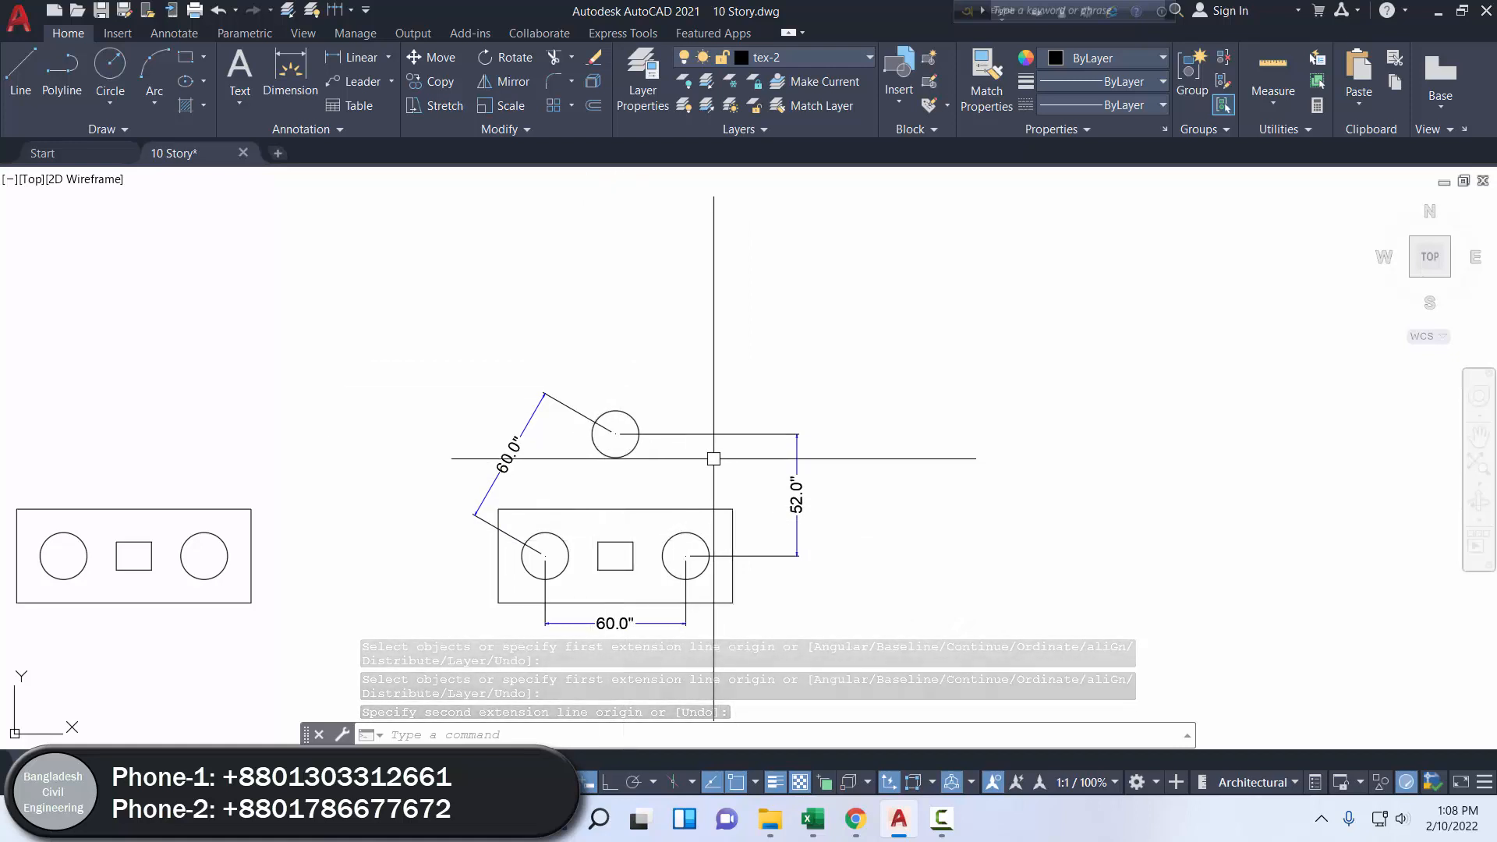
- Erase the three temporary dimensions around the three-circle layout
left_click(822, 475)
left_click(746, 455)
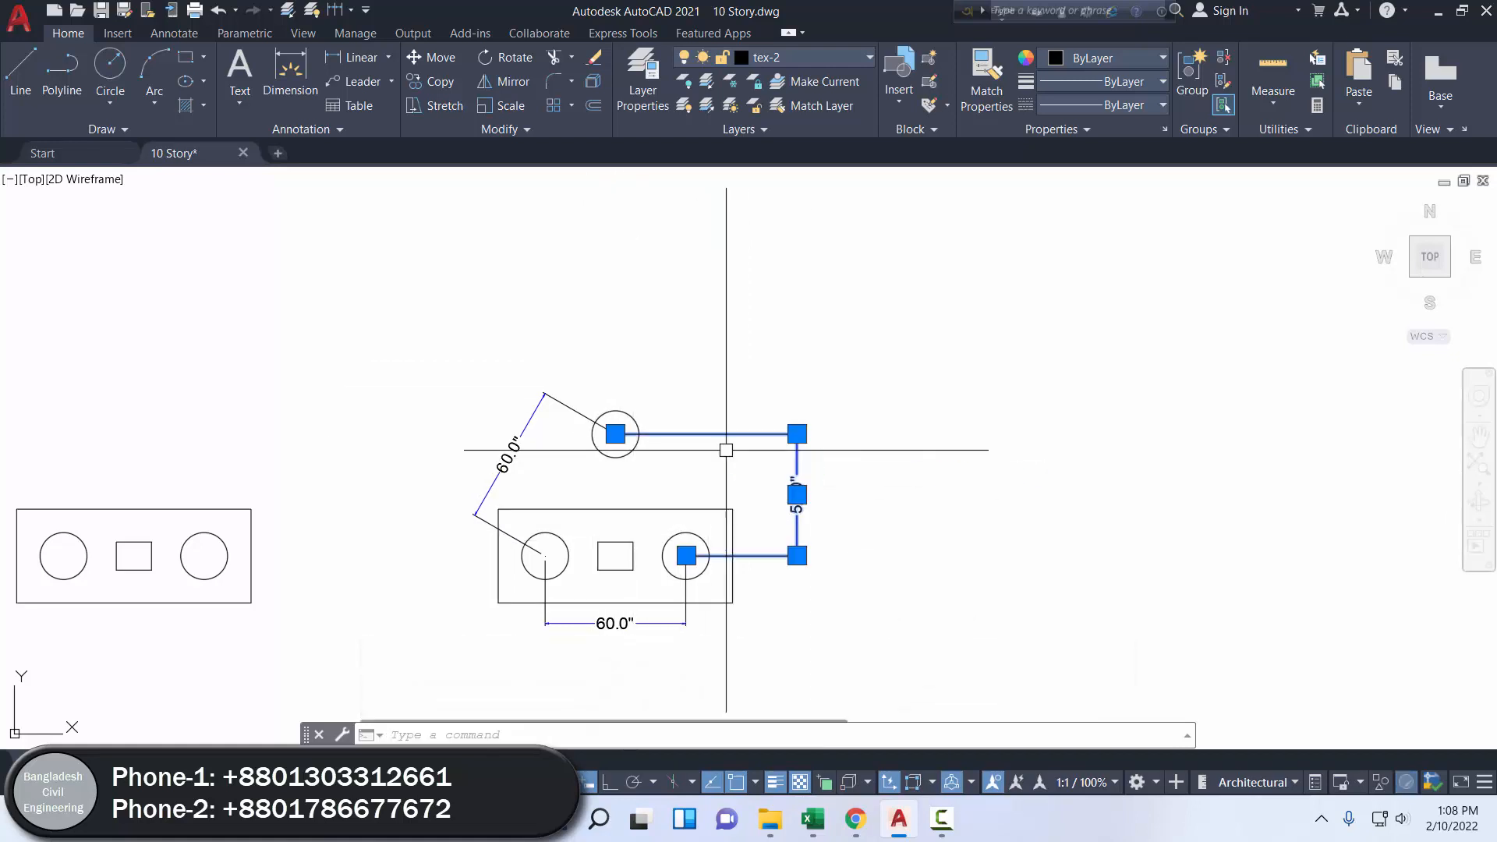
left_click(515, 440)
left_click(615, 623)
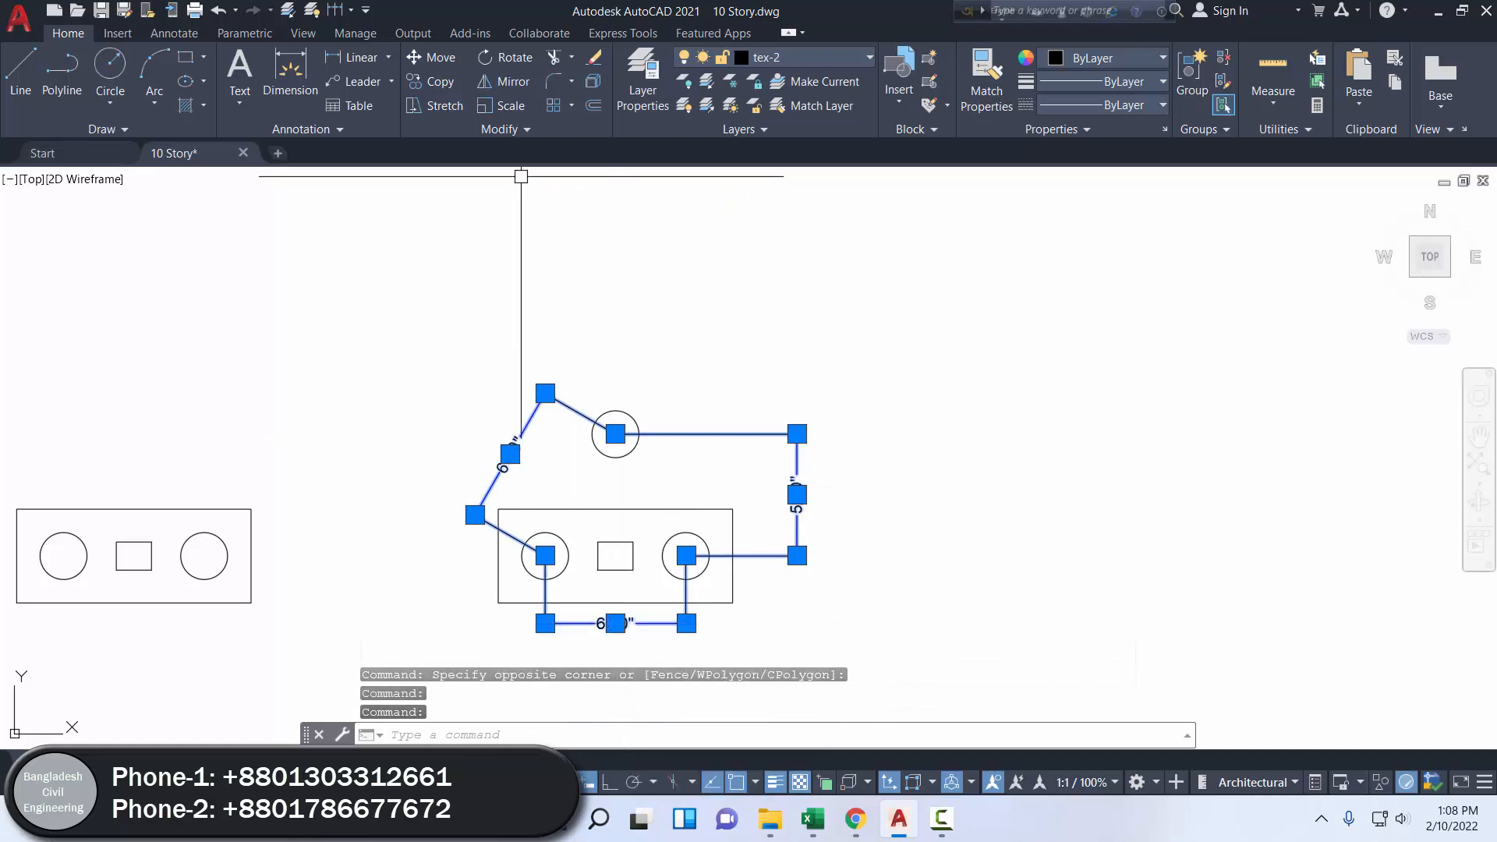
left_click(594, 58)
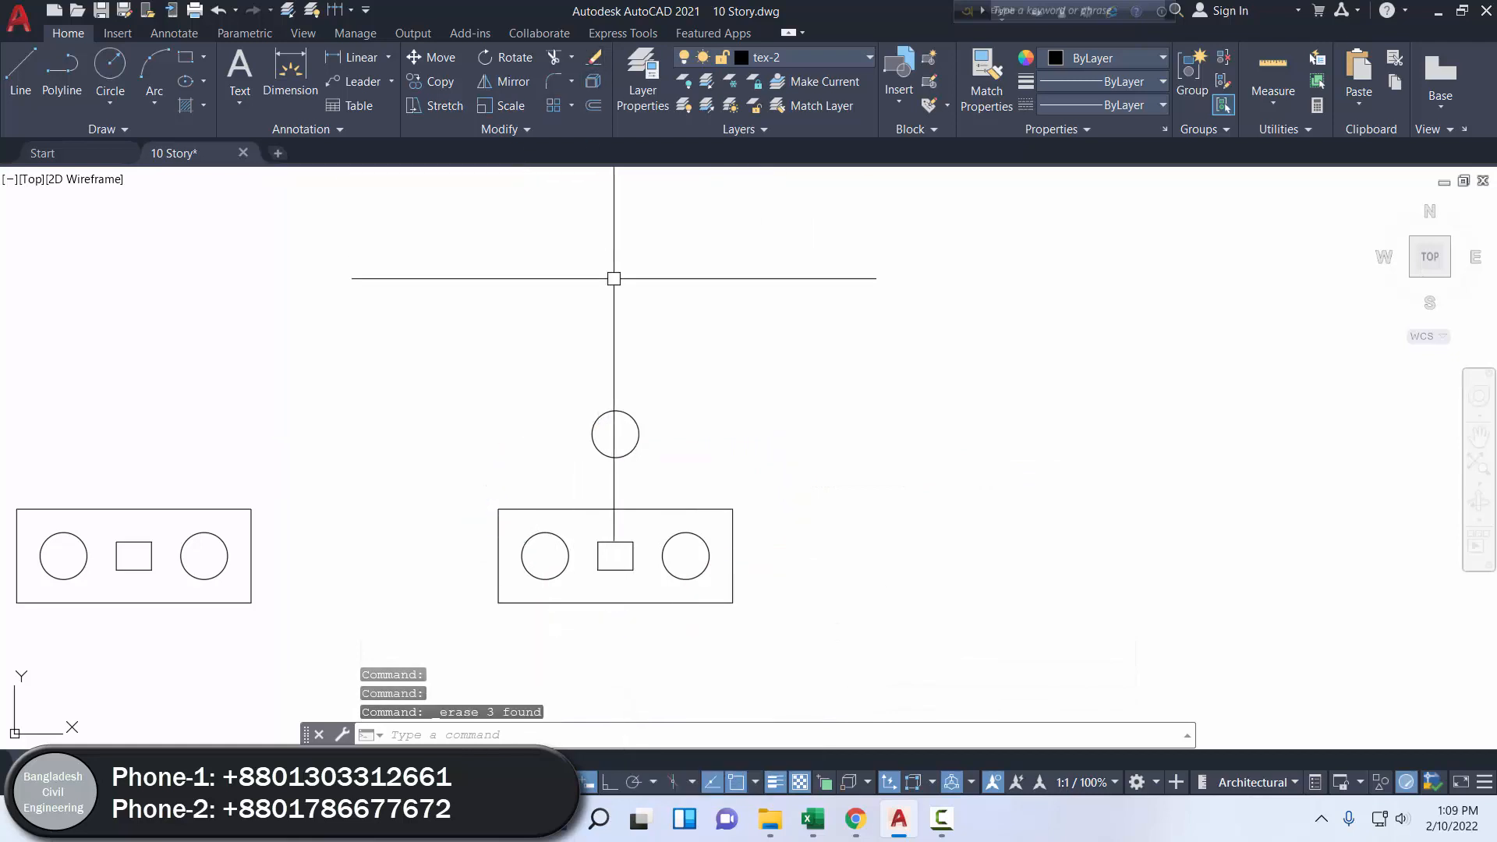
- Draw a triangular polyline connecting the centres of the three circles, ending back at the lower-left circle's centre
left_click(63, 72)
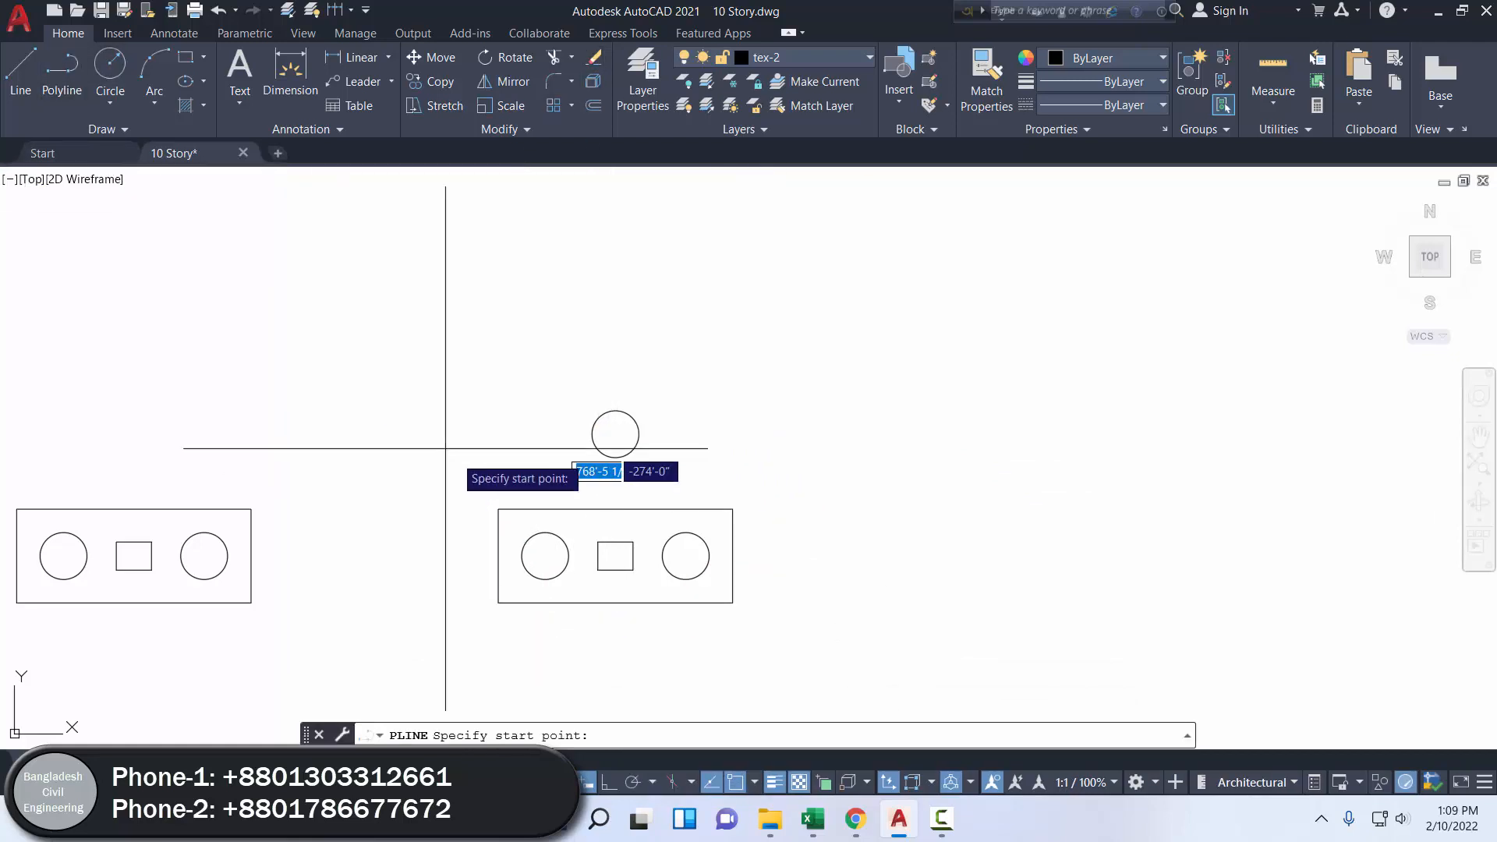
left_click(545, 555)
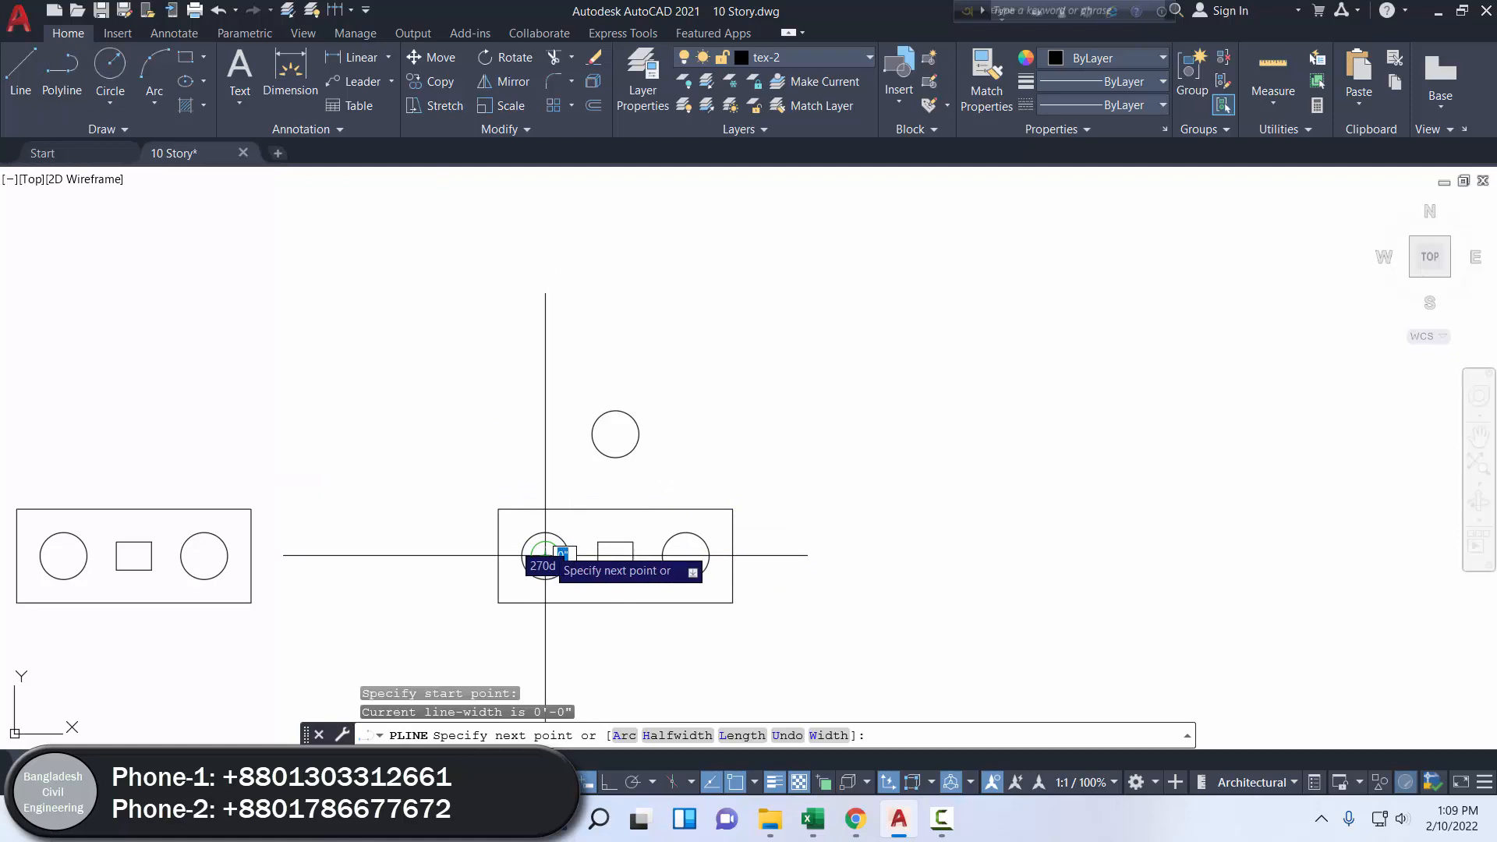
left_click(615, 433)
left_click(686, 555)
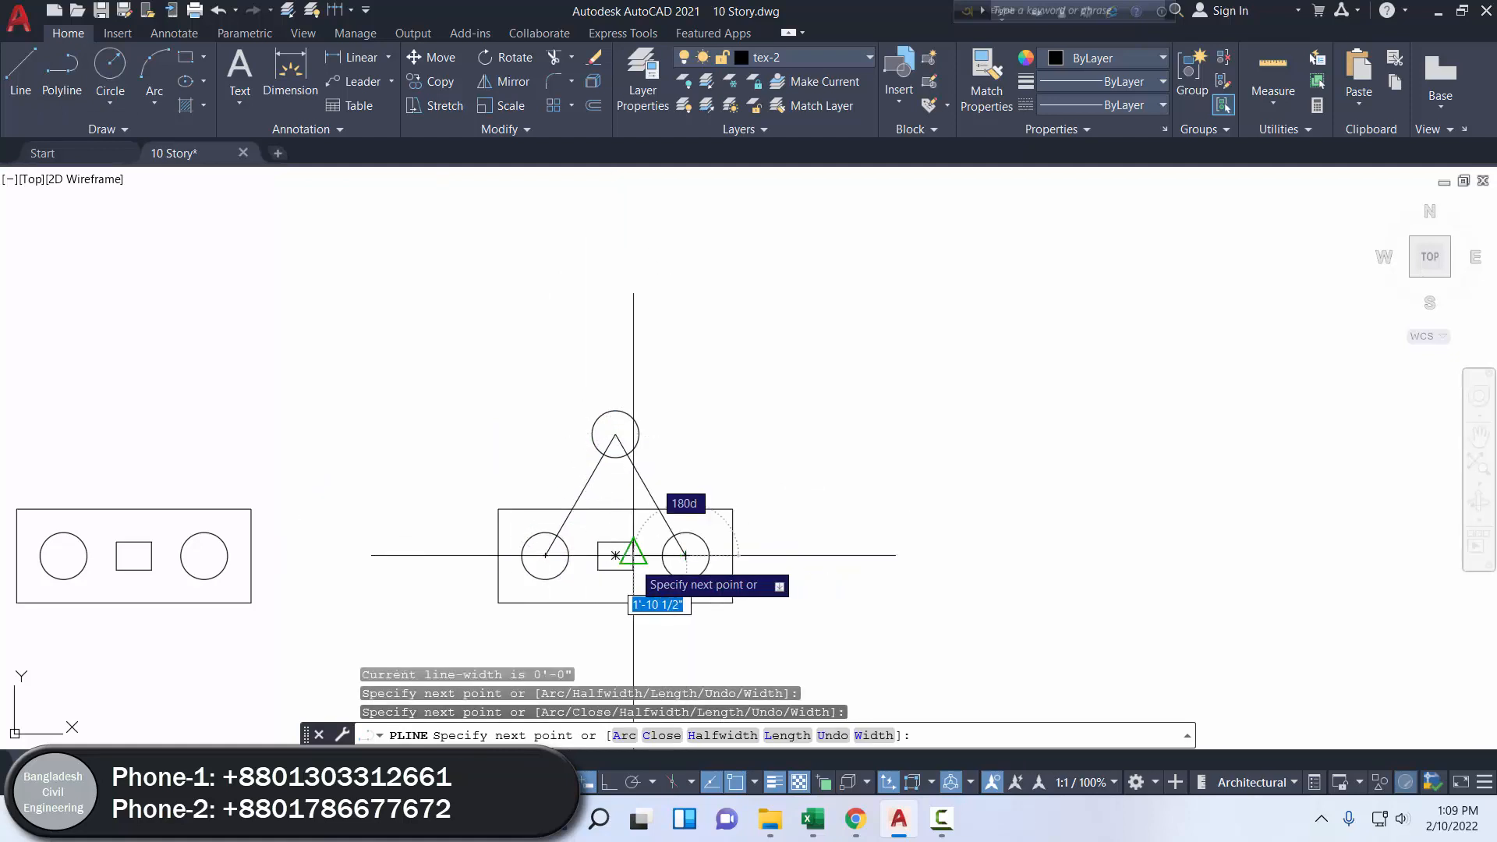
left_click(546, 556)
right_click(548, 555)
left_click(606, 241)
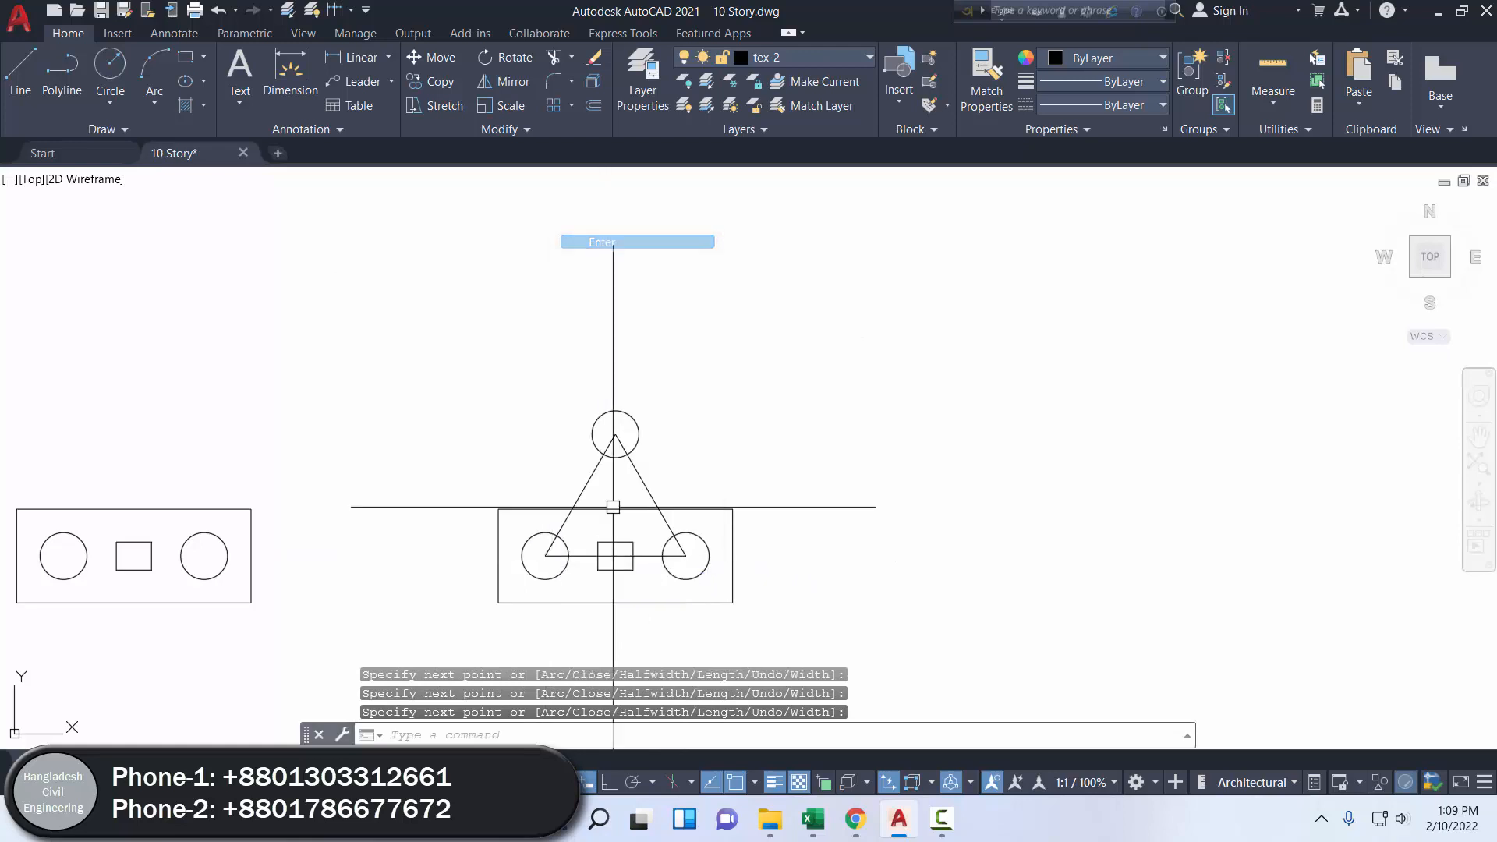
- Move the small inner rectangle from the midpoint of the triangle's base to the triangle's geometric centre
left_click(617, 542)
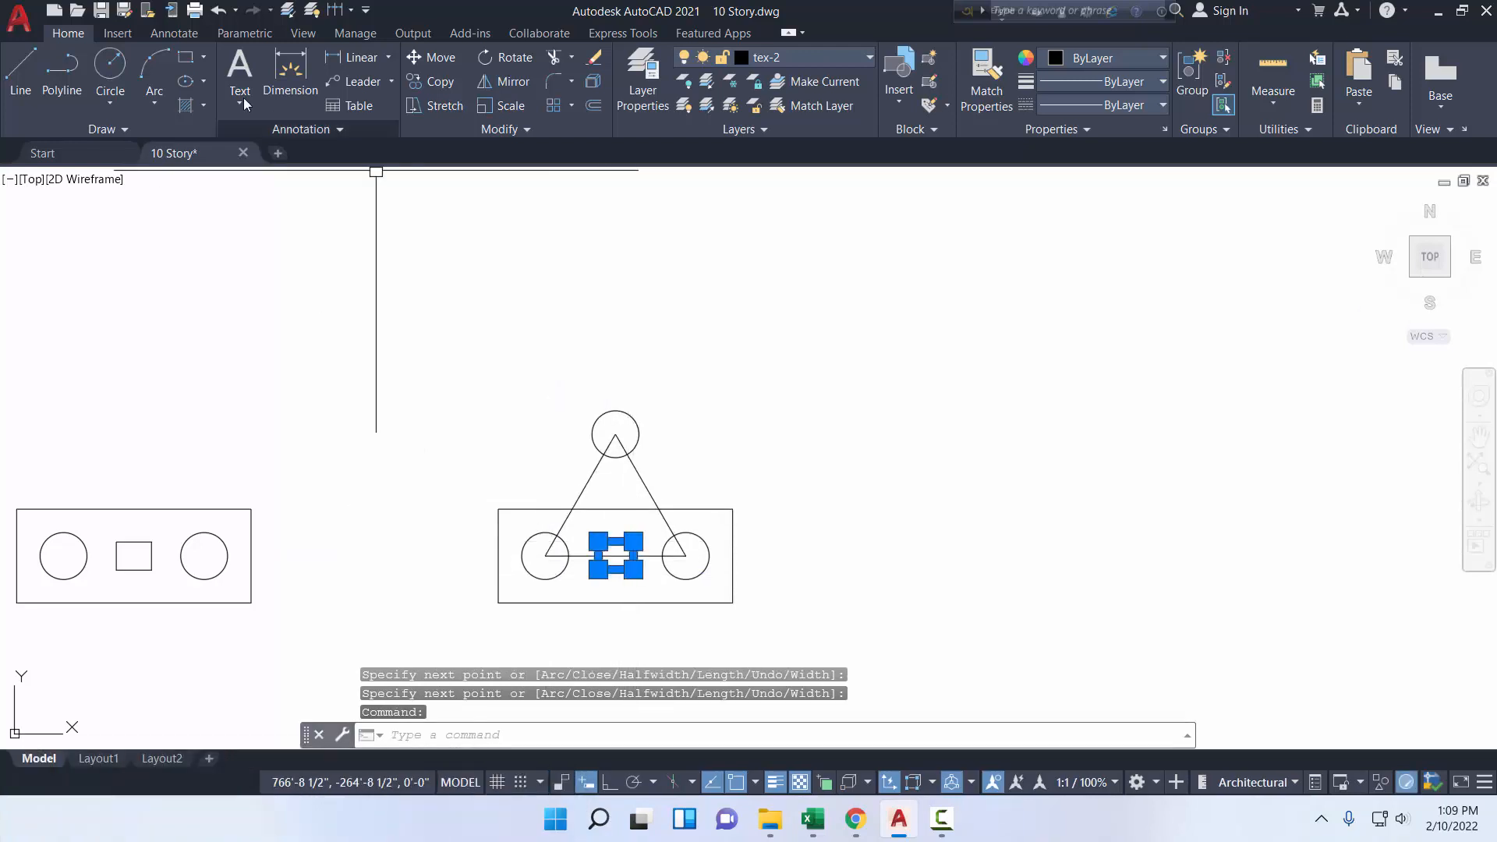
left_click(413, 58)
scroll(635, 515, "up", 2)
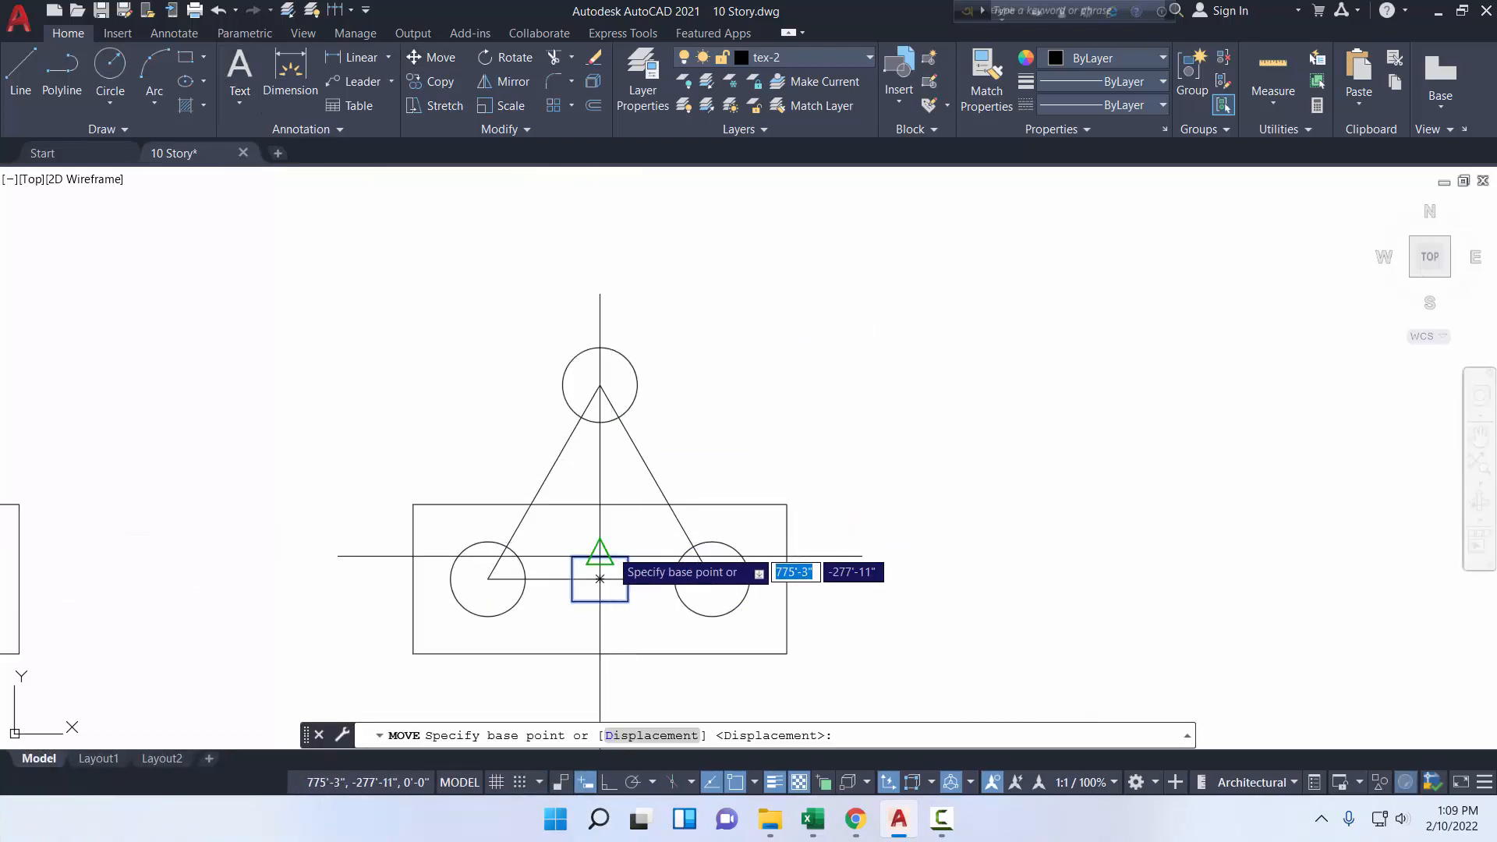
left_click(599, 578)
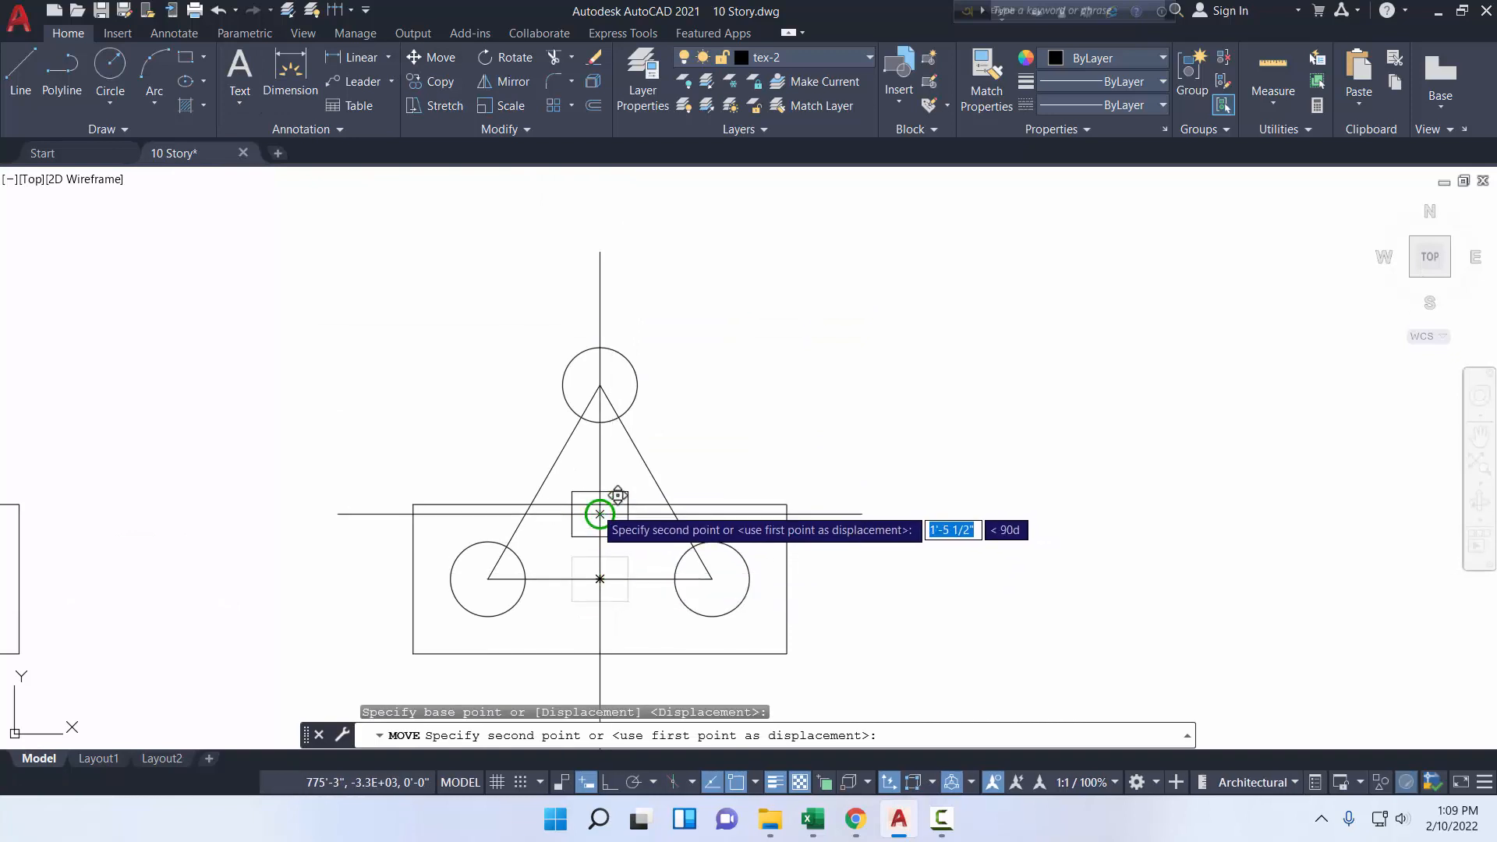
left_click(600, 514)
scroll(692, 534, "down", 2)
middle_click_drag(687, 482, 687, 453)
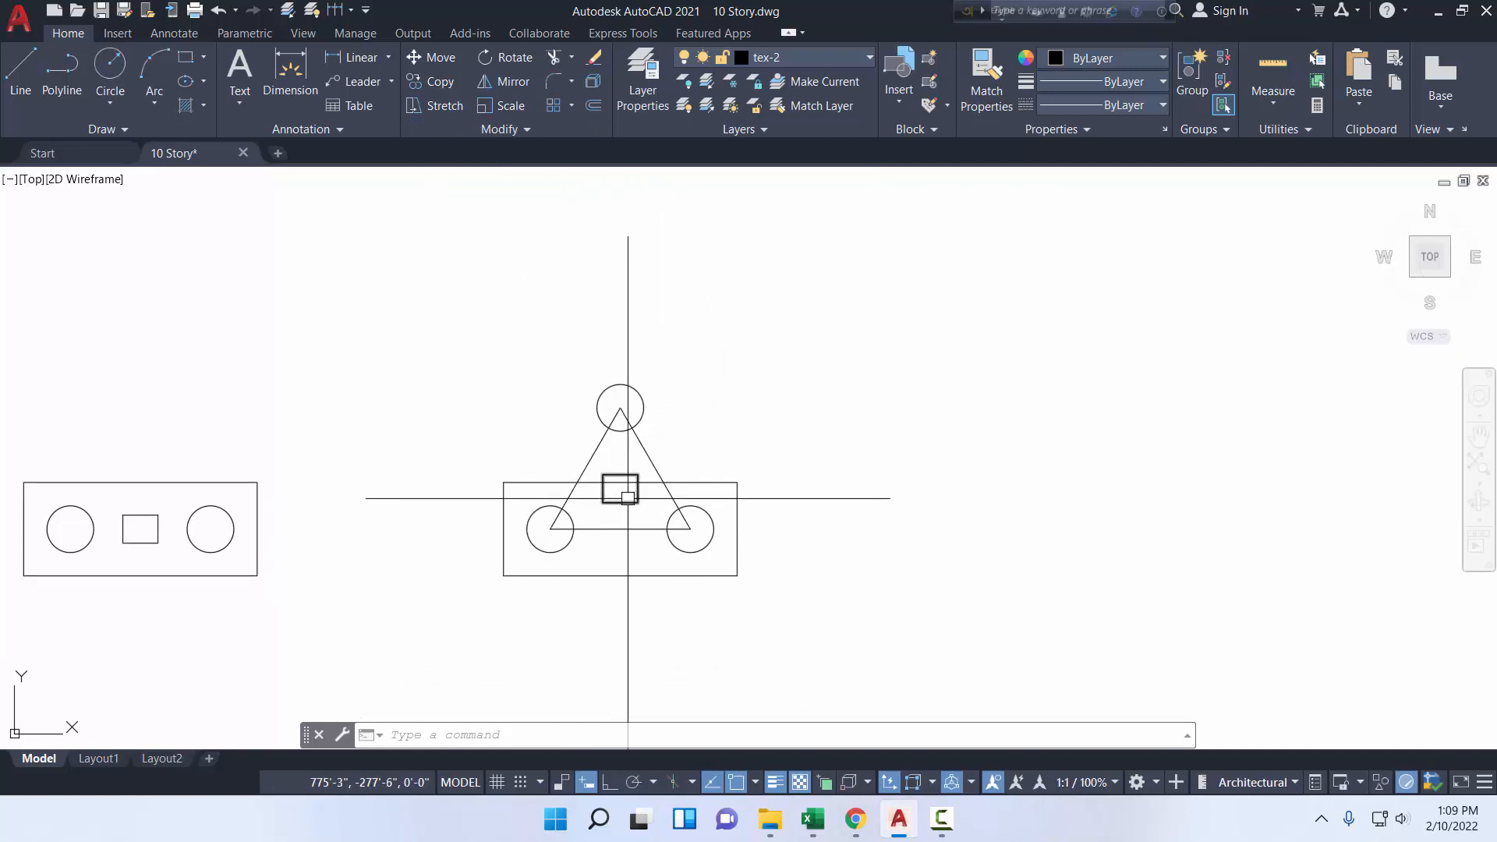
- Stretch the outer rectangle's upper edge up to the top quadrant of the upper circle
left_click(705, 469)
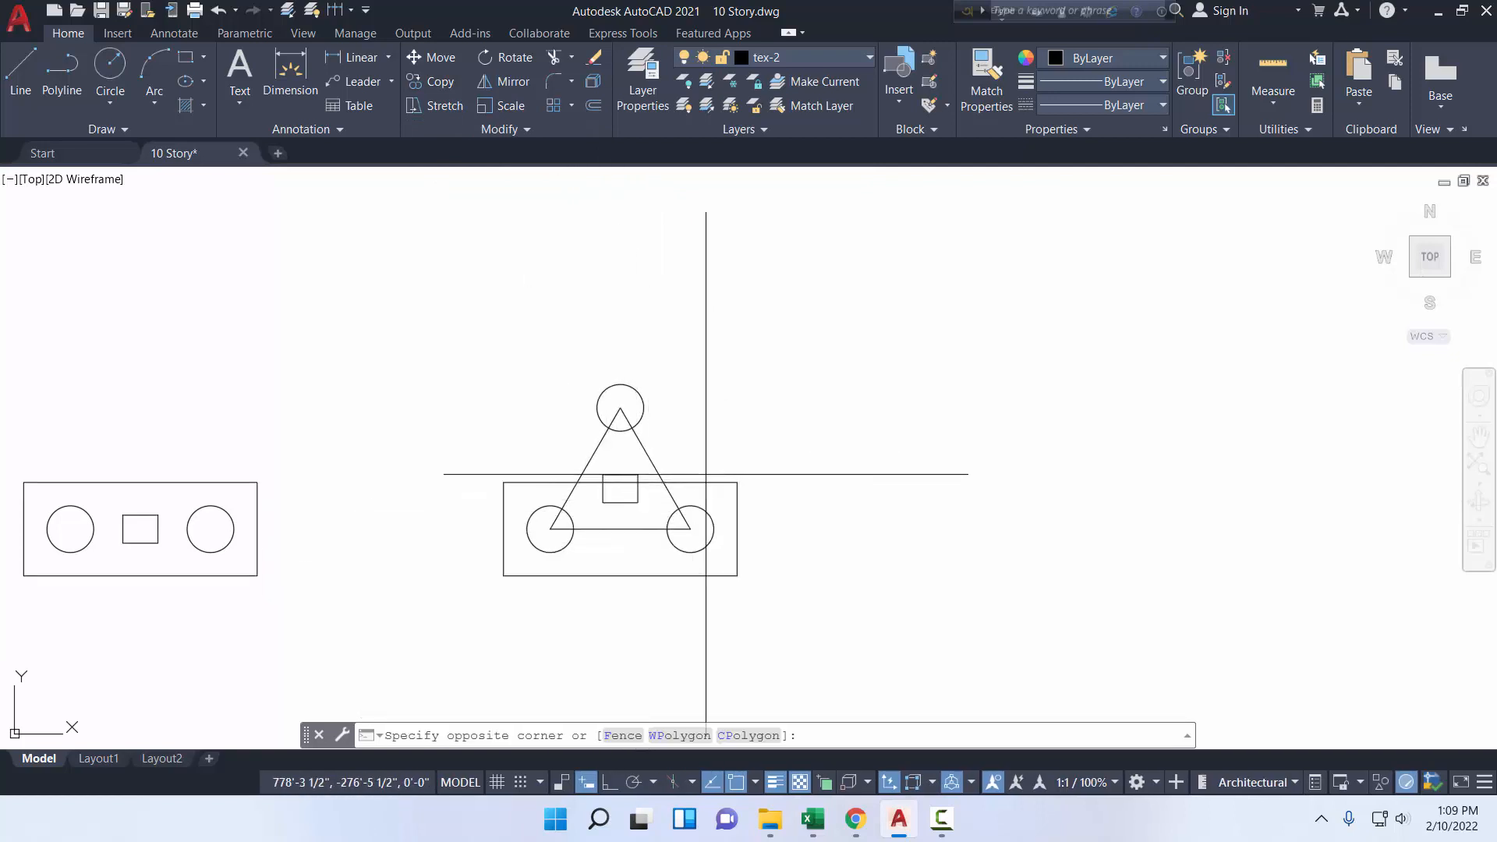
left_click(712, 478)
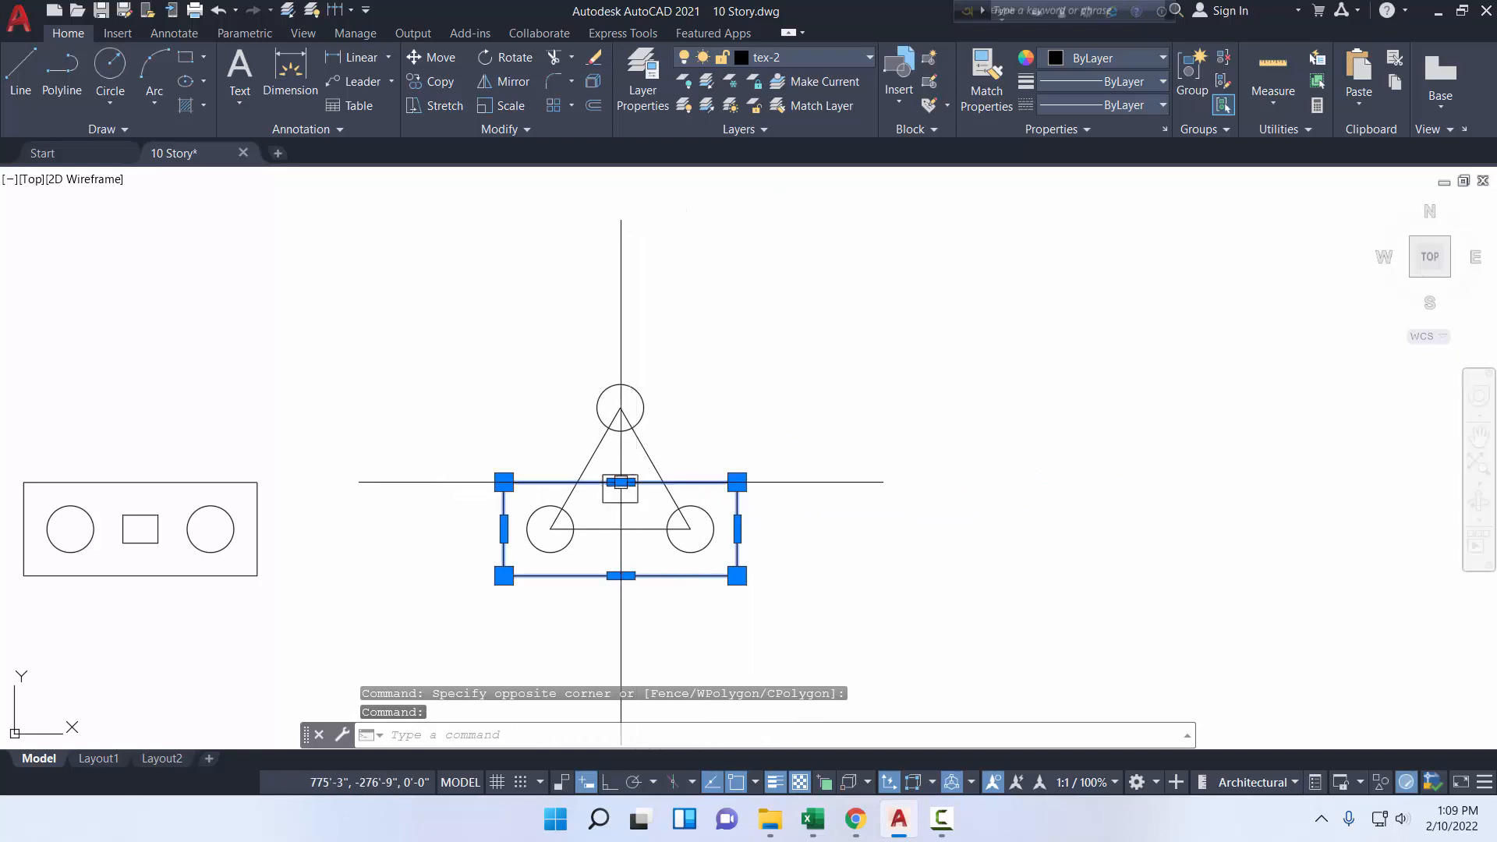
left_click(621, 482)
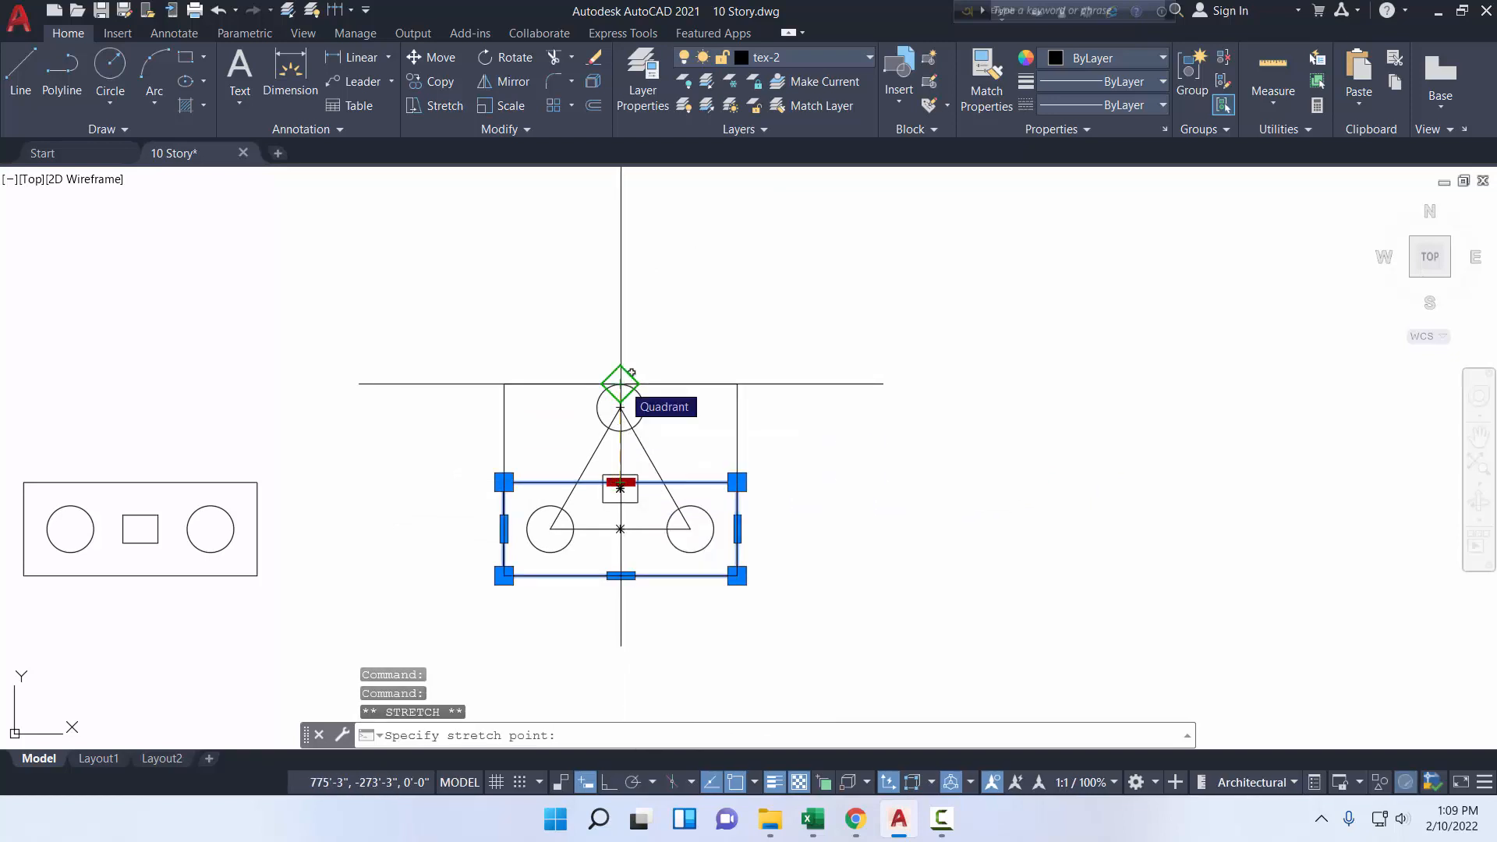
left_click(621, 384)
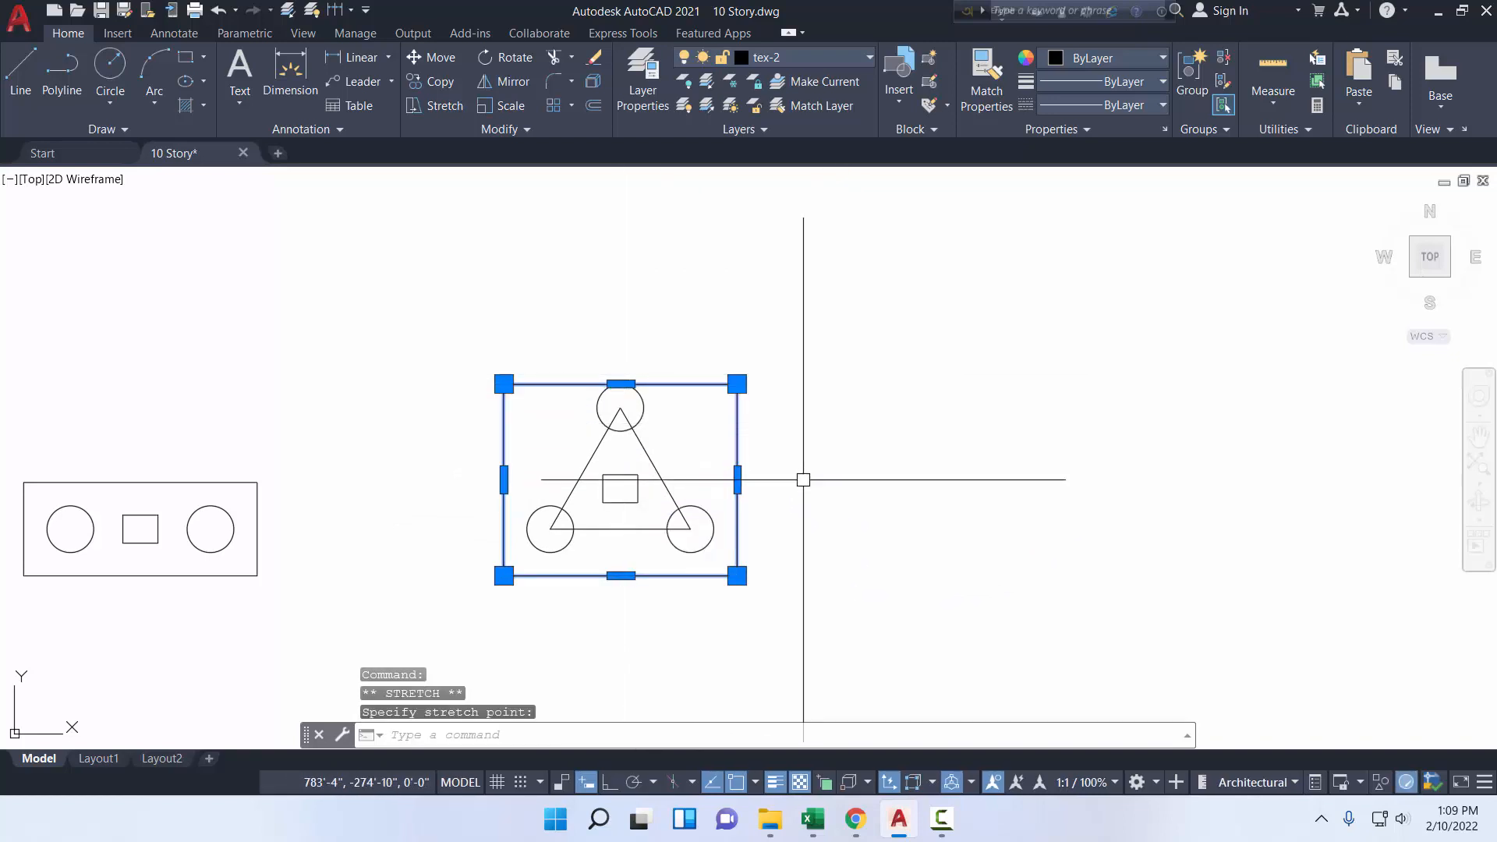
- Turn on Ortho mode and save the drawing
left_click(610, 782)
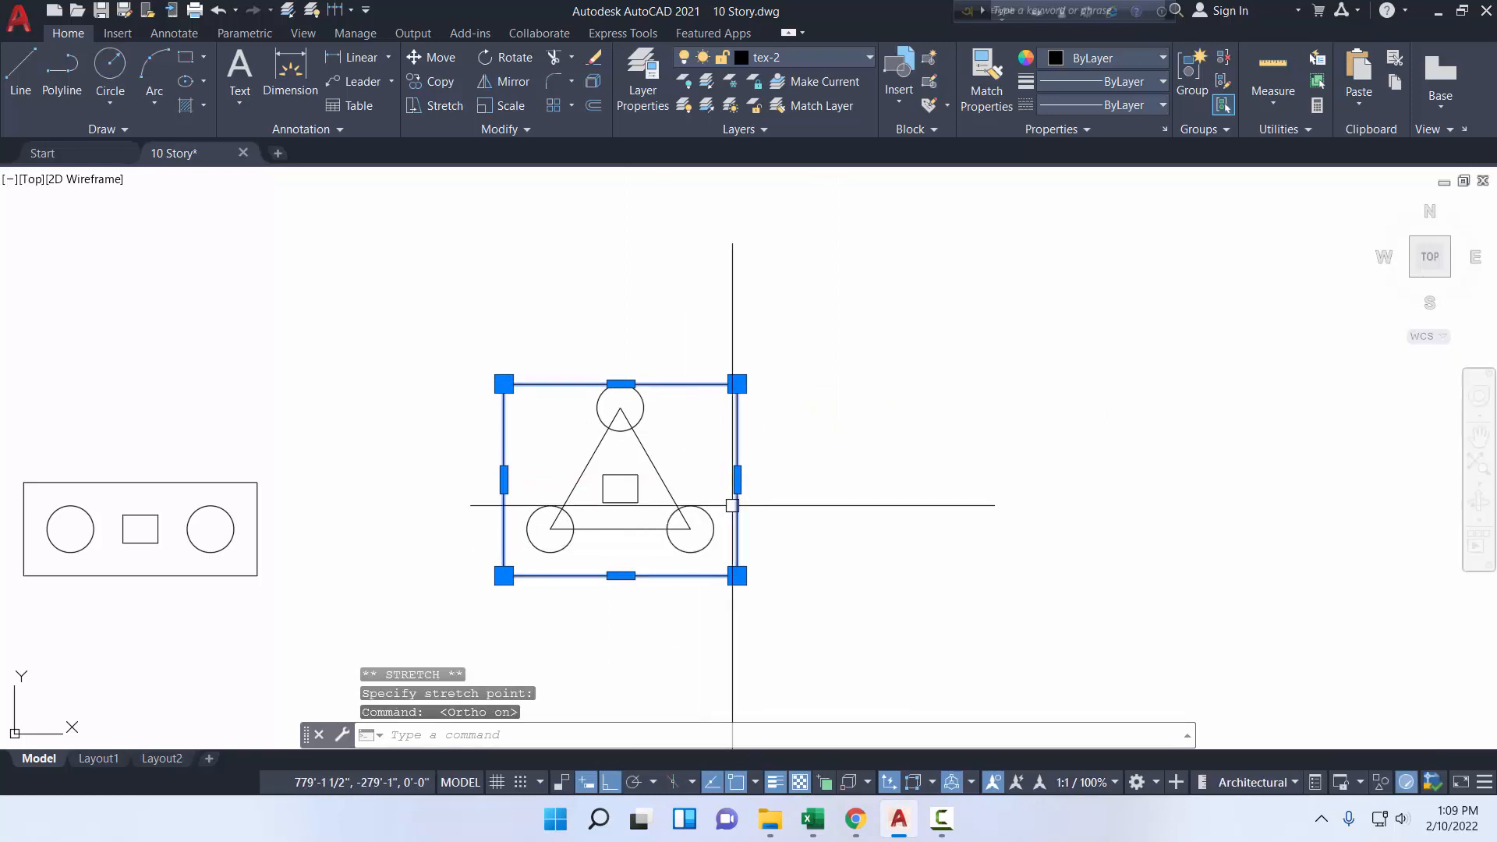
key("Escape")
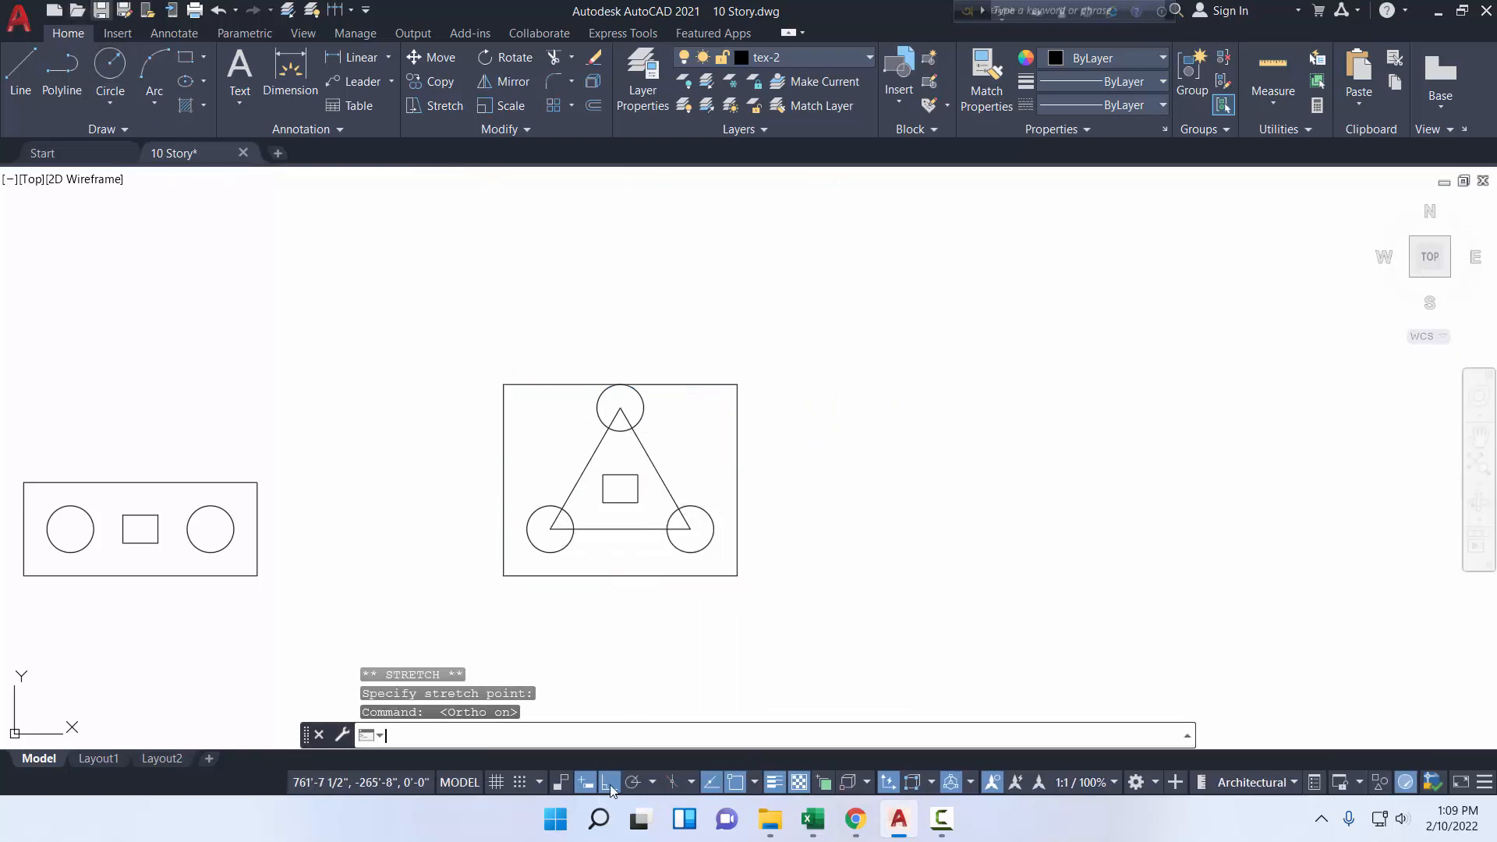
key("ctrl+s")
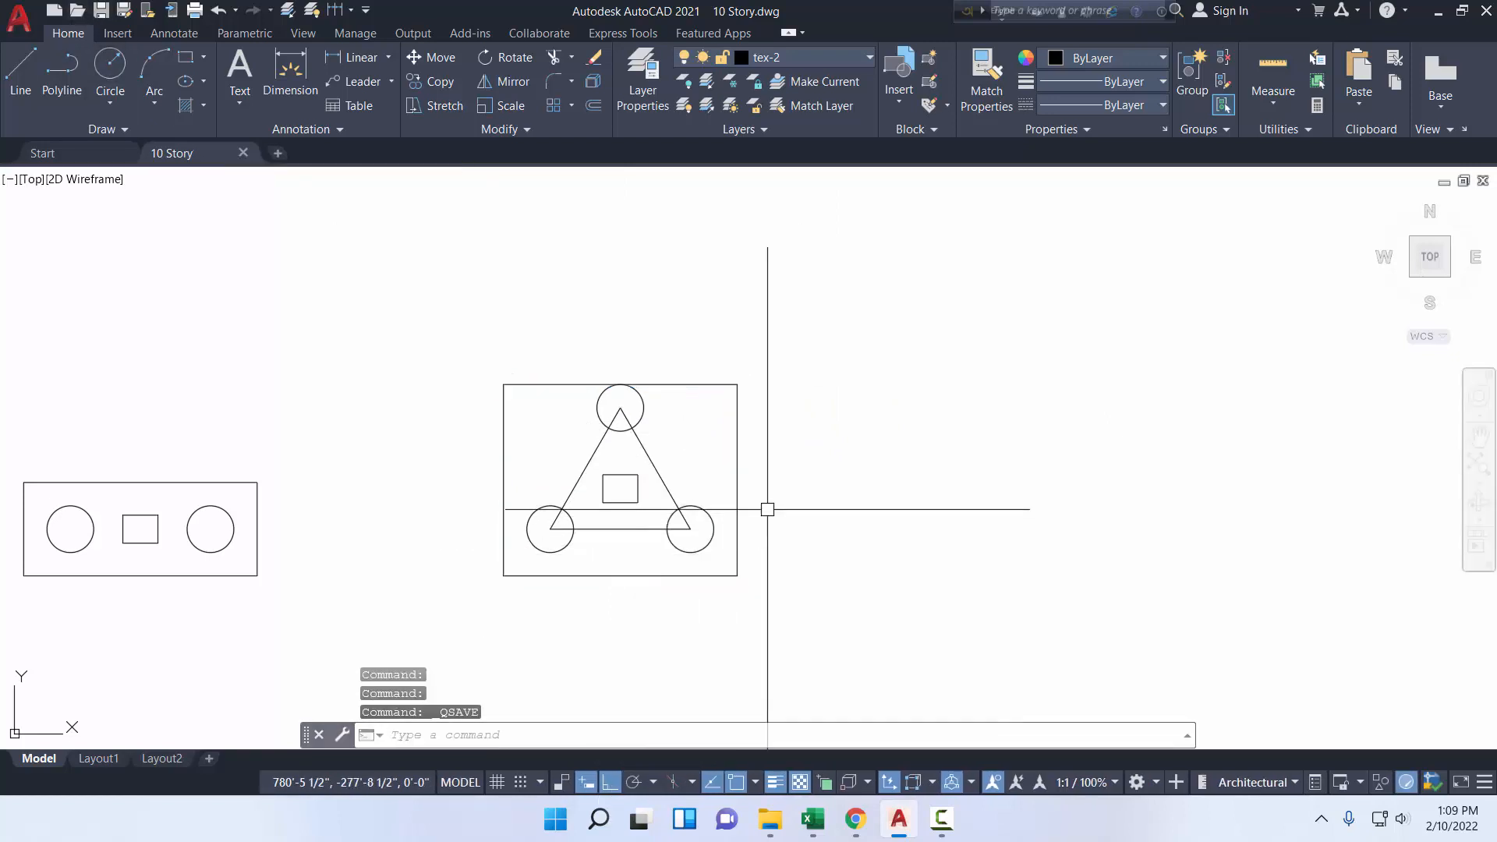
- Stretch the outer rectangle's upper edge a further 10 inches upward to leave a margin above the upper circle
left_click(665, 381)
left_click(621, 384)
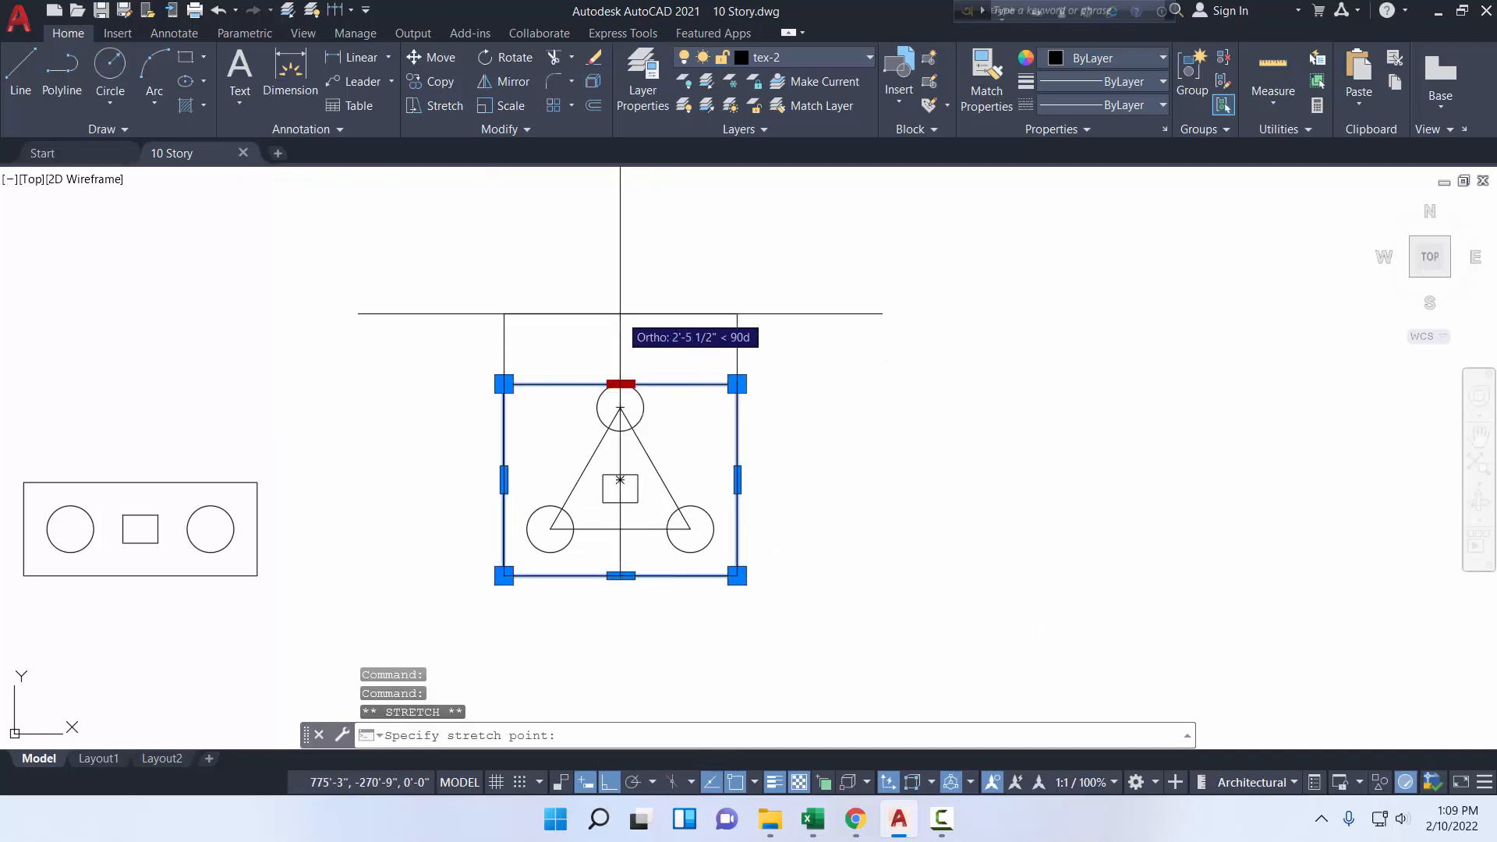
type("10")
key("Return")
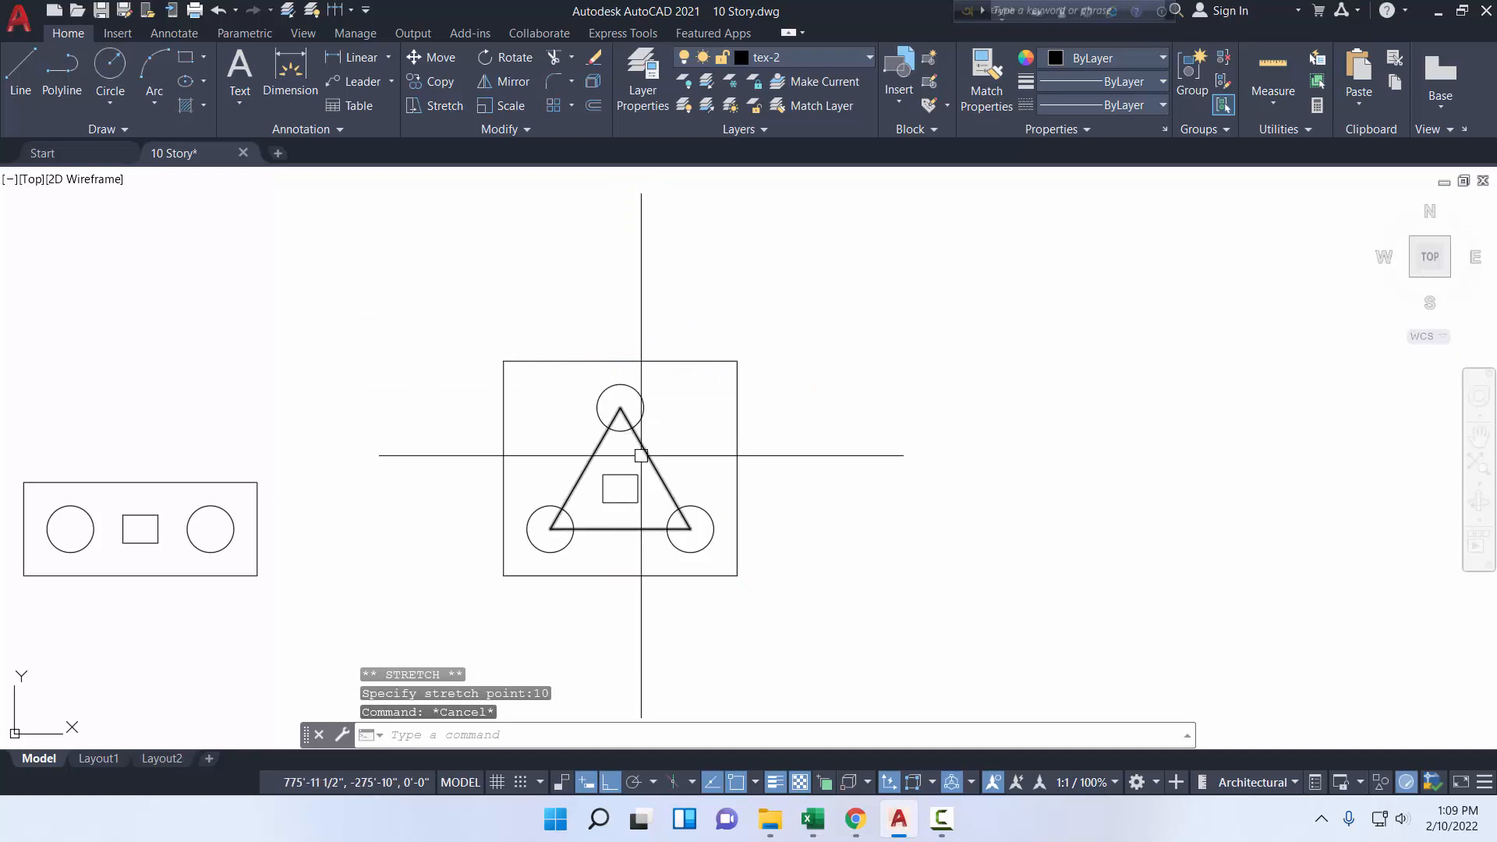
- Offset the triangle through the circle centres outward by 20 inches
left_click(596, 108)
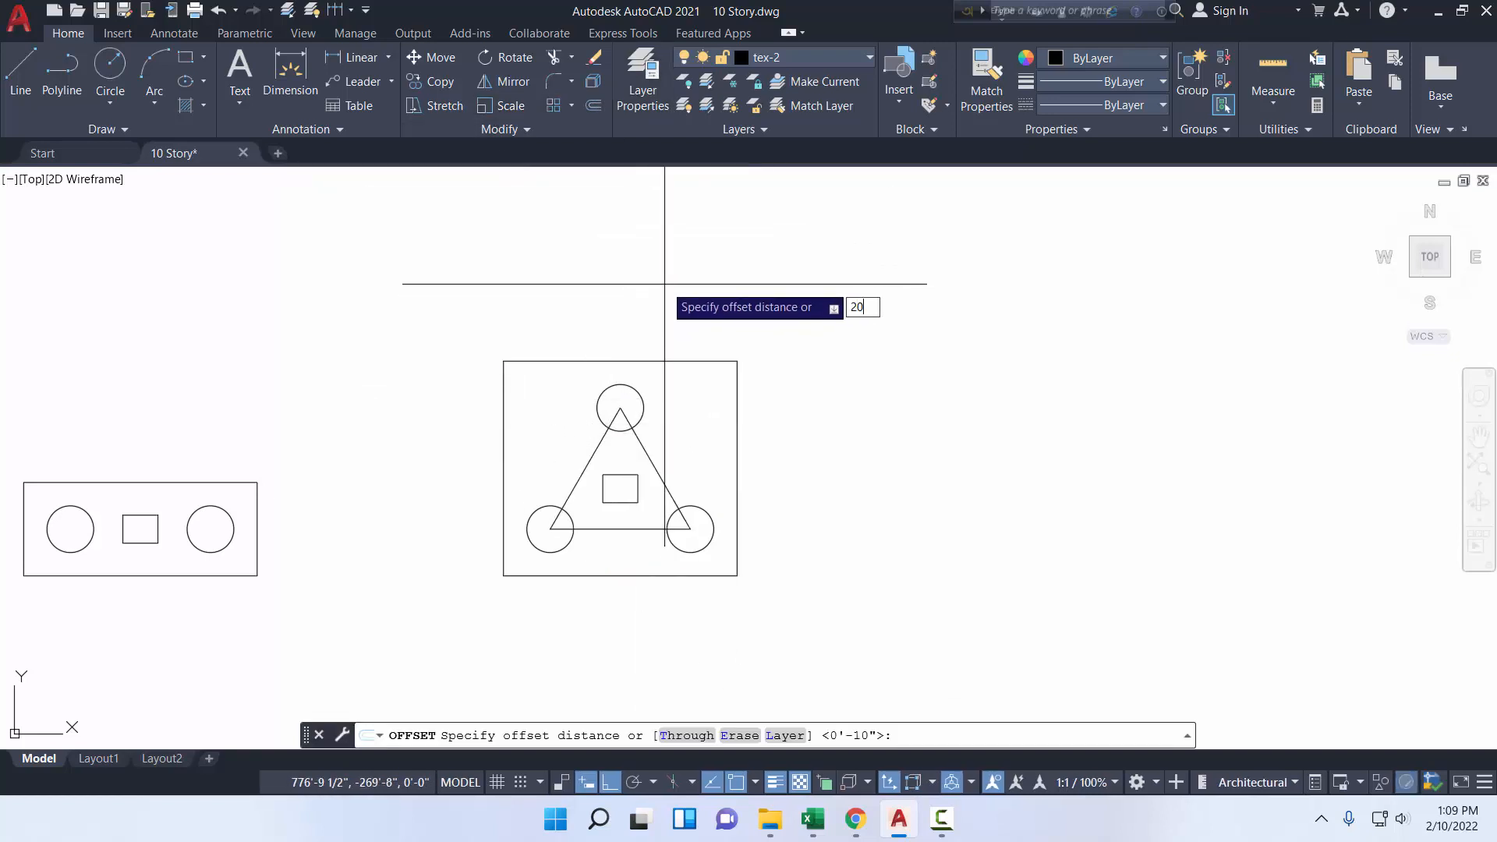
key("Return")
left_click(651, 459)
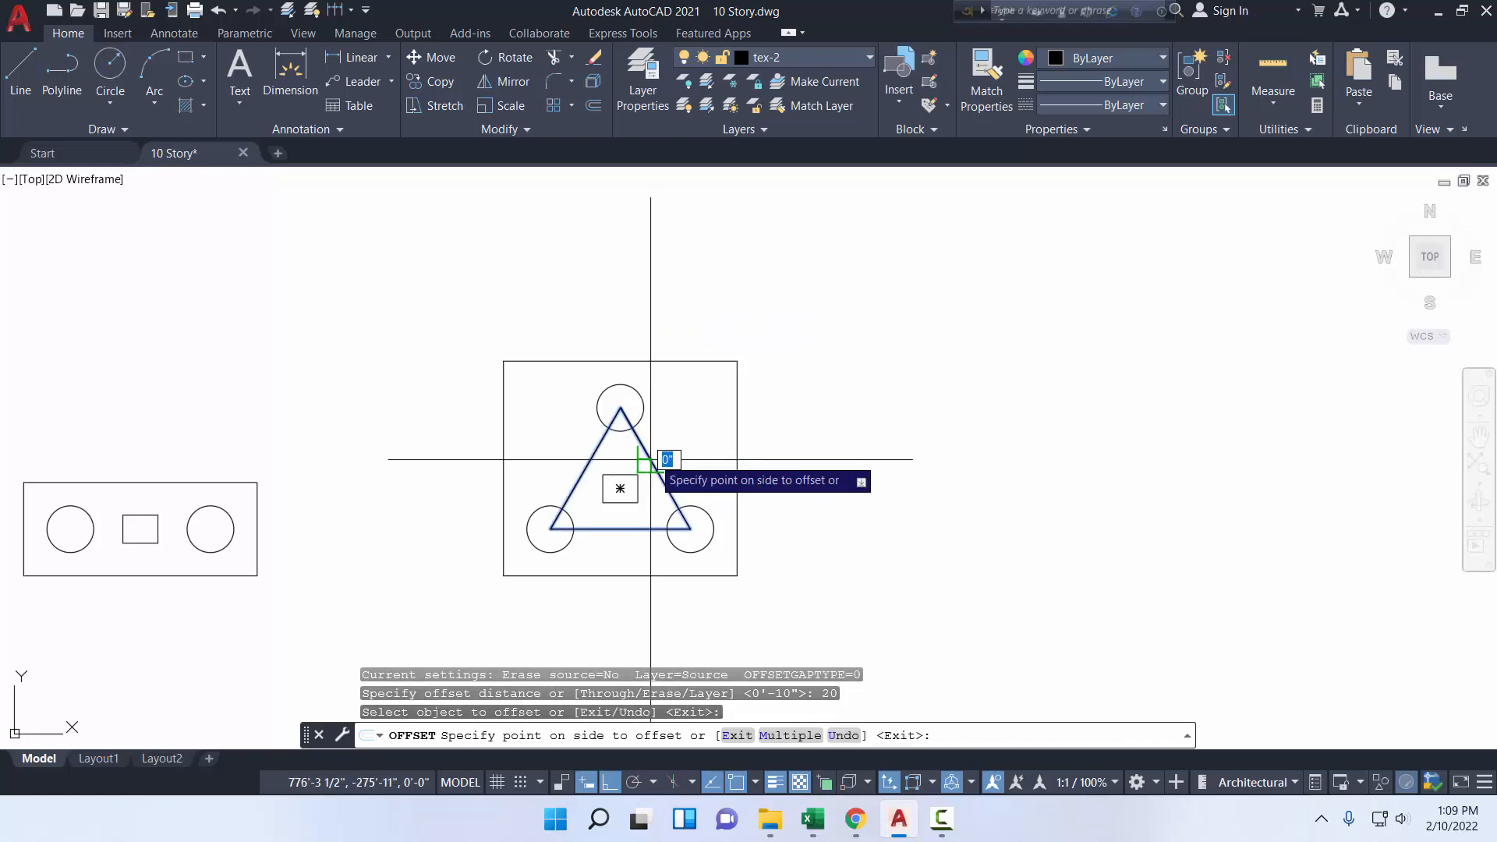
left_click(863, 395)
key("Return")
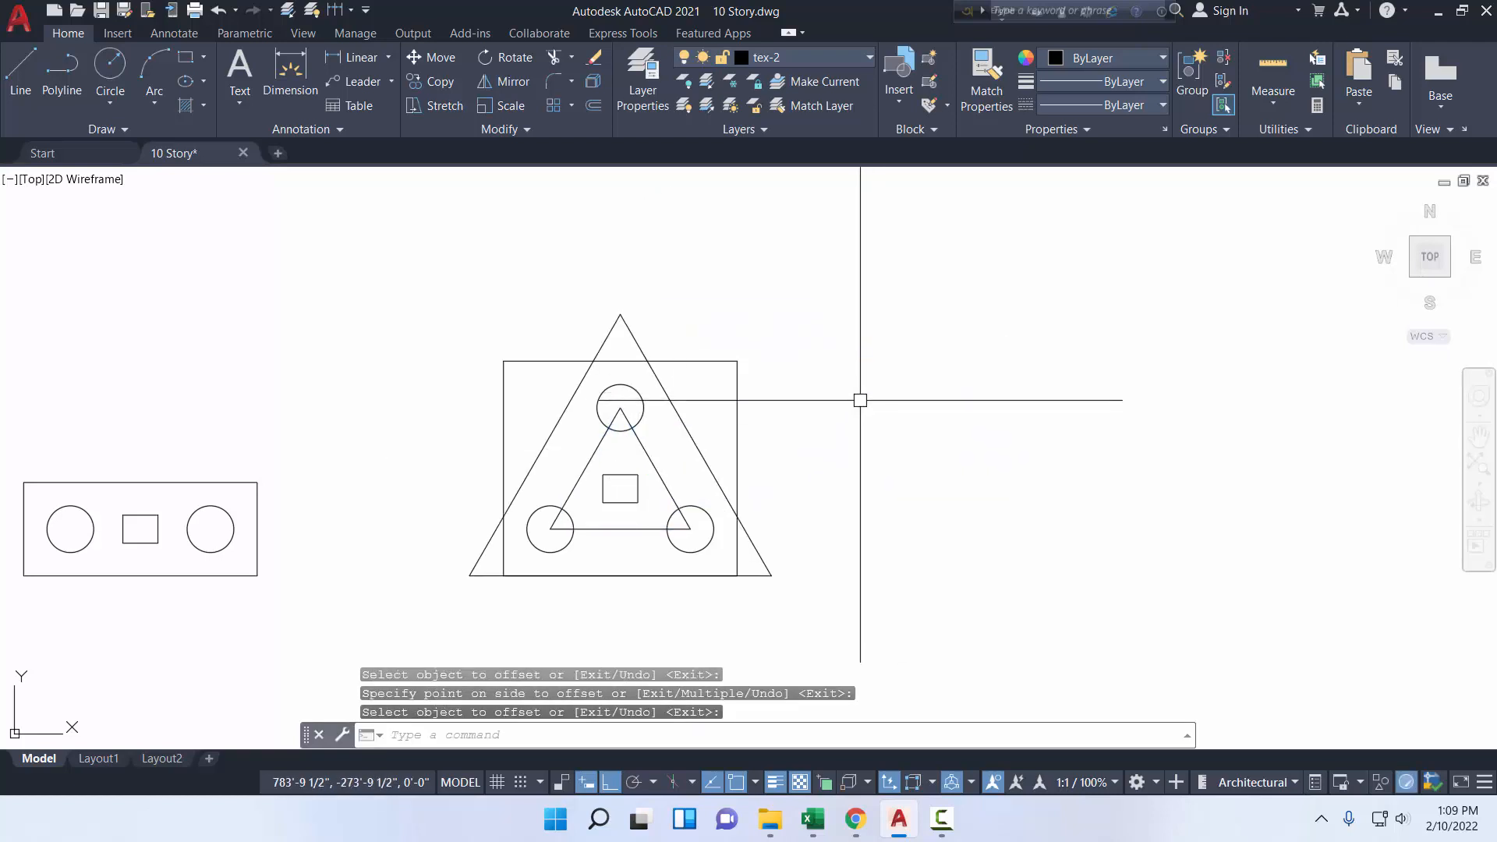
- Trim the outer triangle's projecting tips and the rectangle's upper corners to leave one outline with cut-off corners around the three circles
left_click(553, 59)
mouse_move(675, 324)
left_mouse_down()
mouse_move(558, 324)
mouse_move(544, 340)
mouse_move(495, 445)
mouse_move(474, 541)
mouse_move(484, 489)
mouse_move(485, 607)
left_mouse_up()
mouse_move(767, 586)
left_mouse_down()
mouse_move(772, 501)
mouse_move(718, 328)
mouse_move(639, 251)
left_mouse_up()
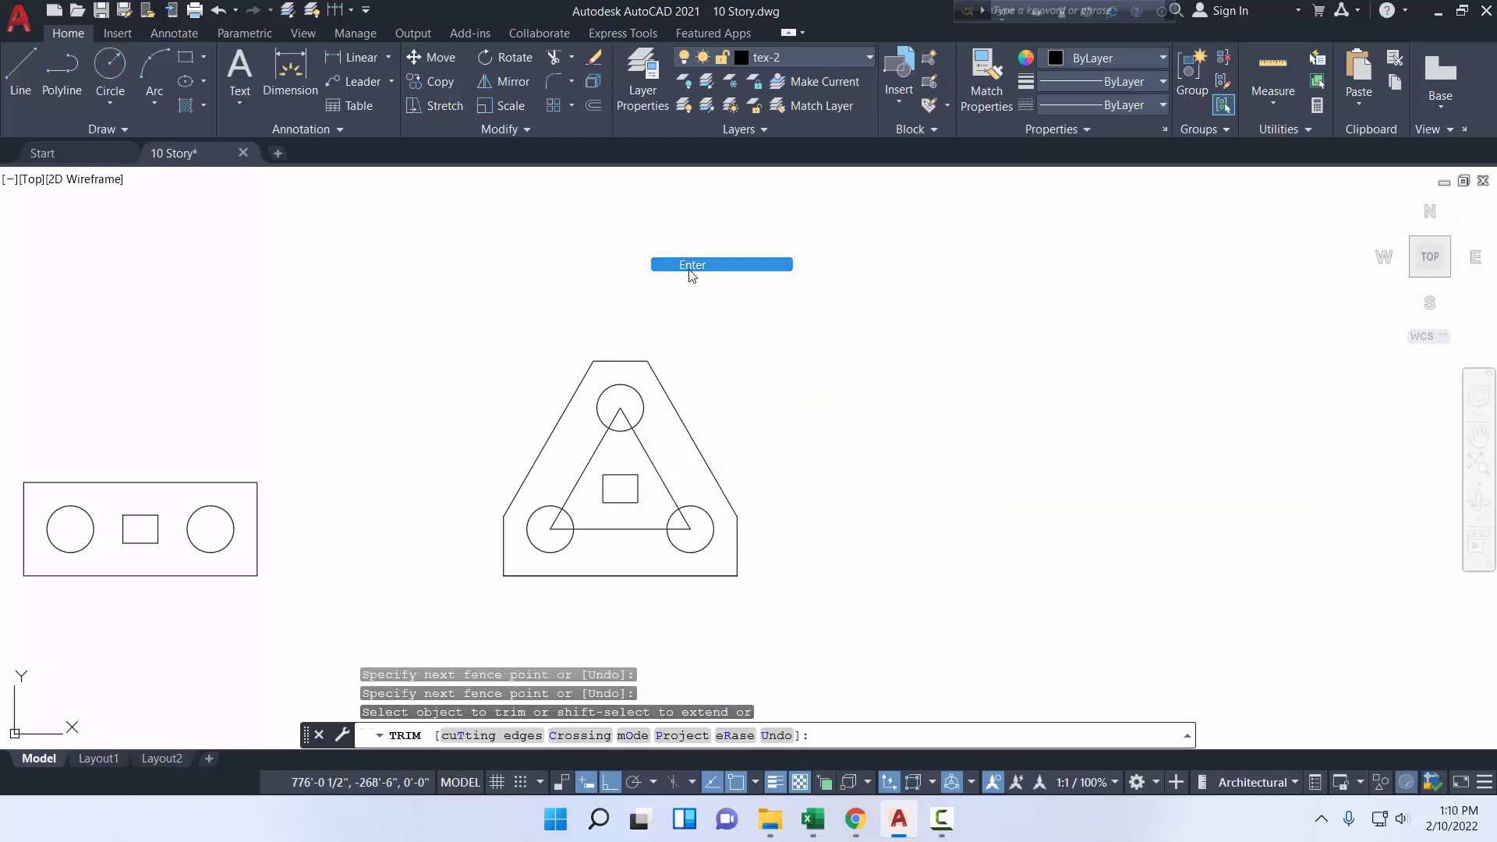
- Finish trimming, turn off Ortho mode and measure the distance from the central rectangle's centre to the lower-left circle's centre
key("Return")
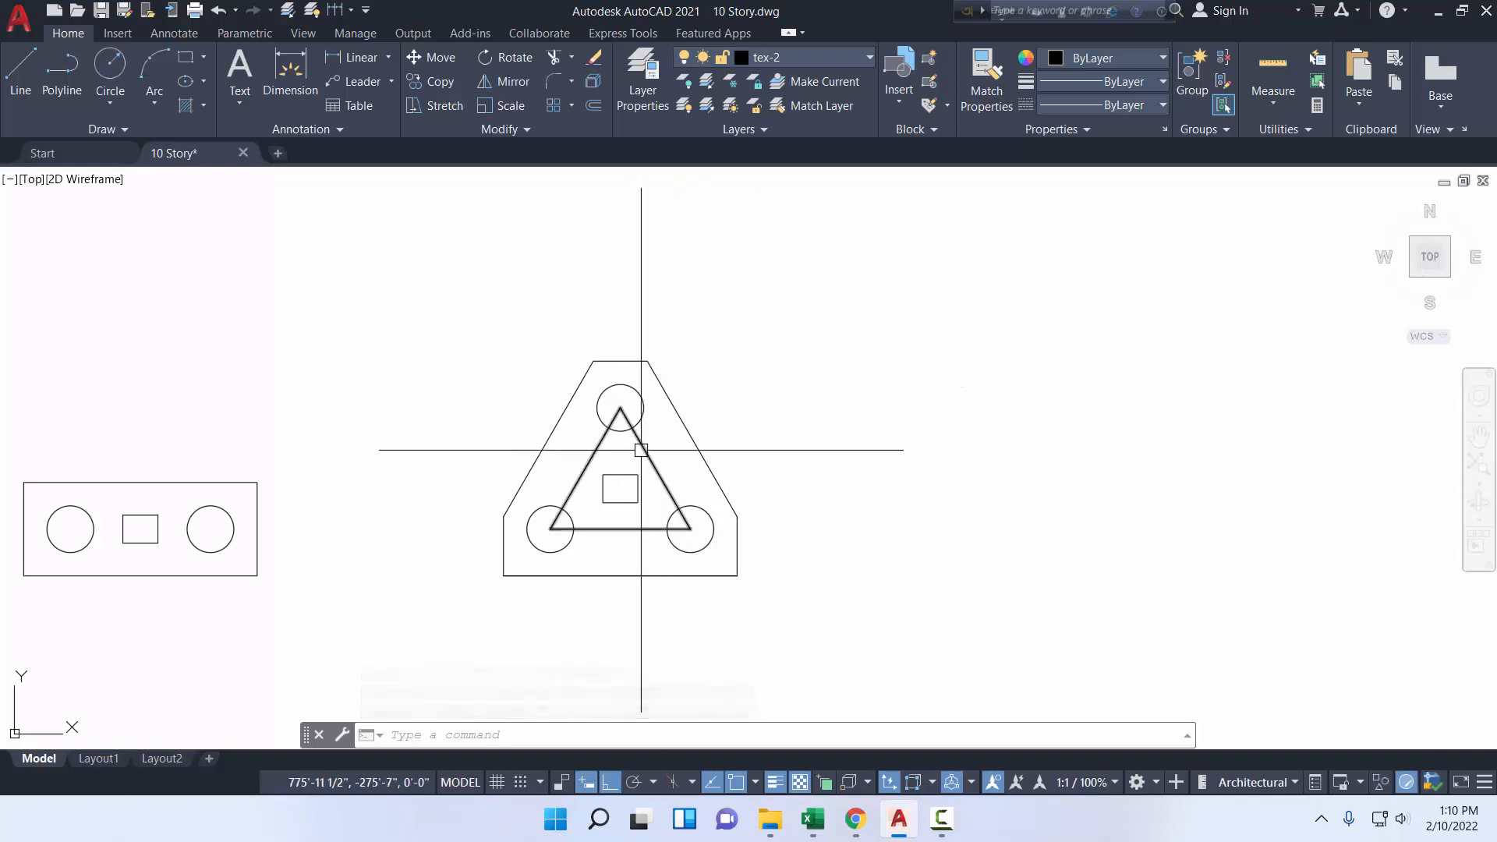
left_click(289, 74)
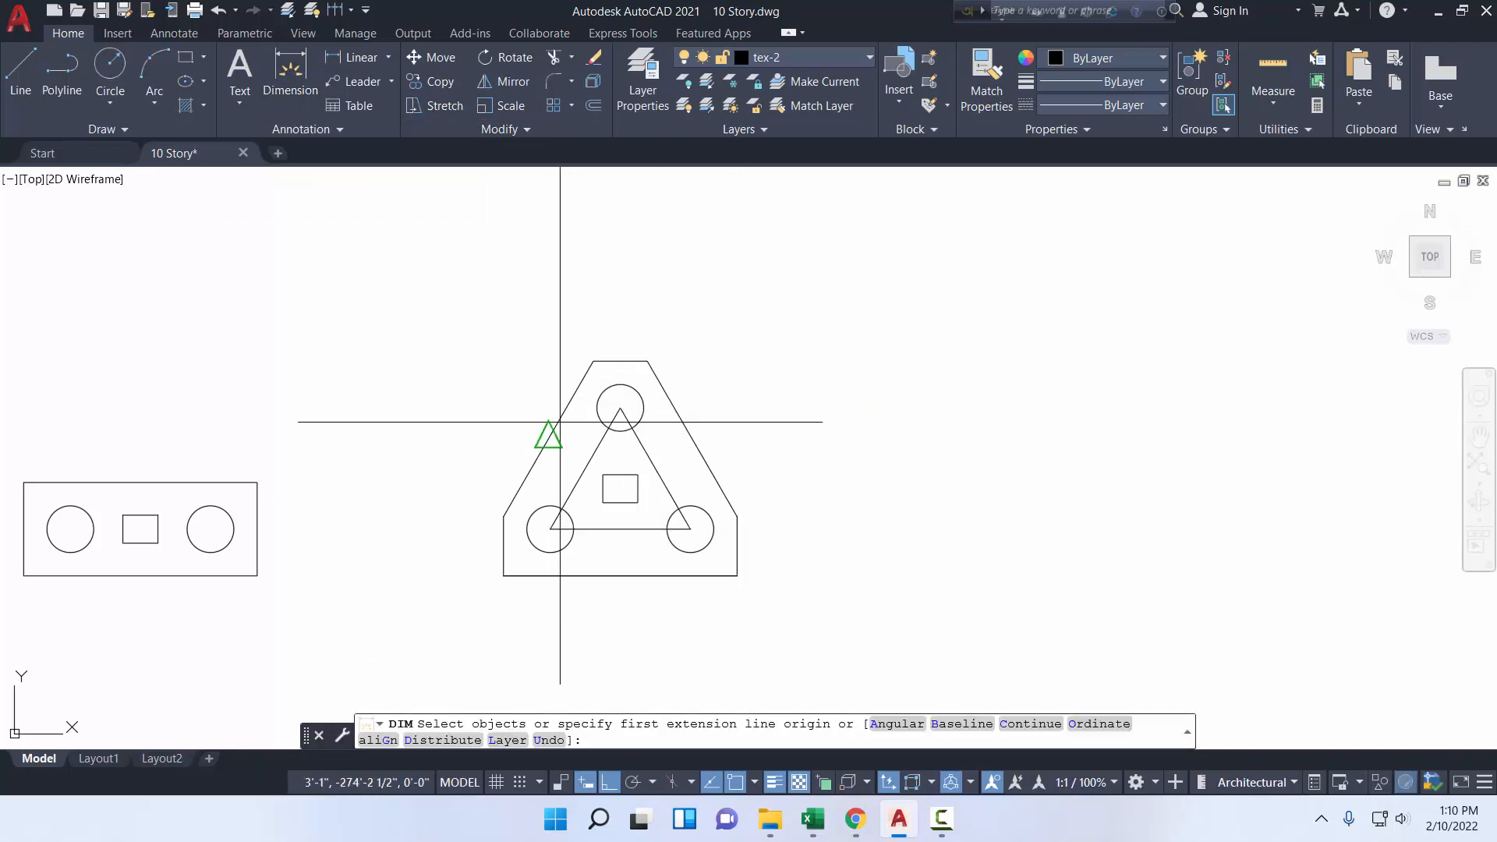
left_click(619, 489)
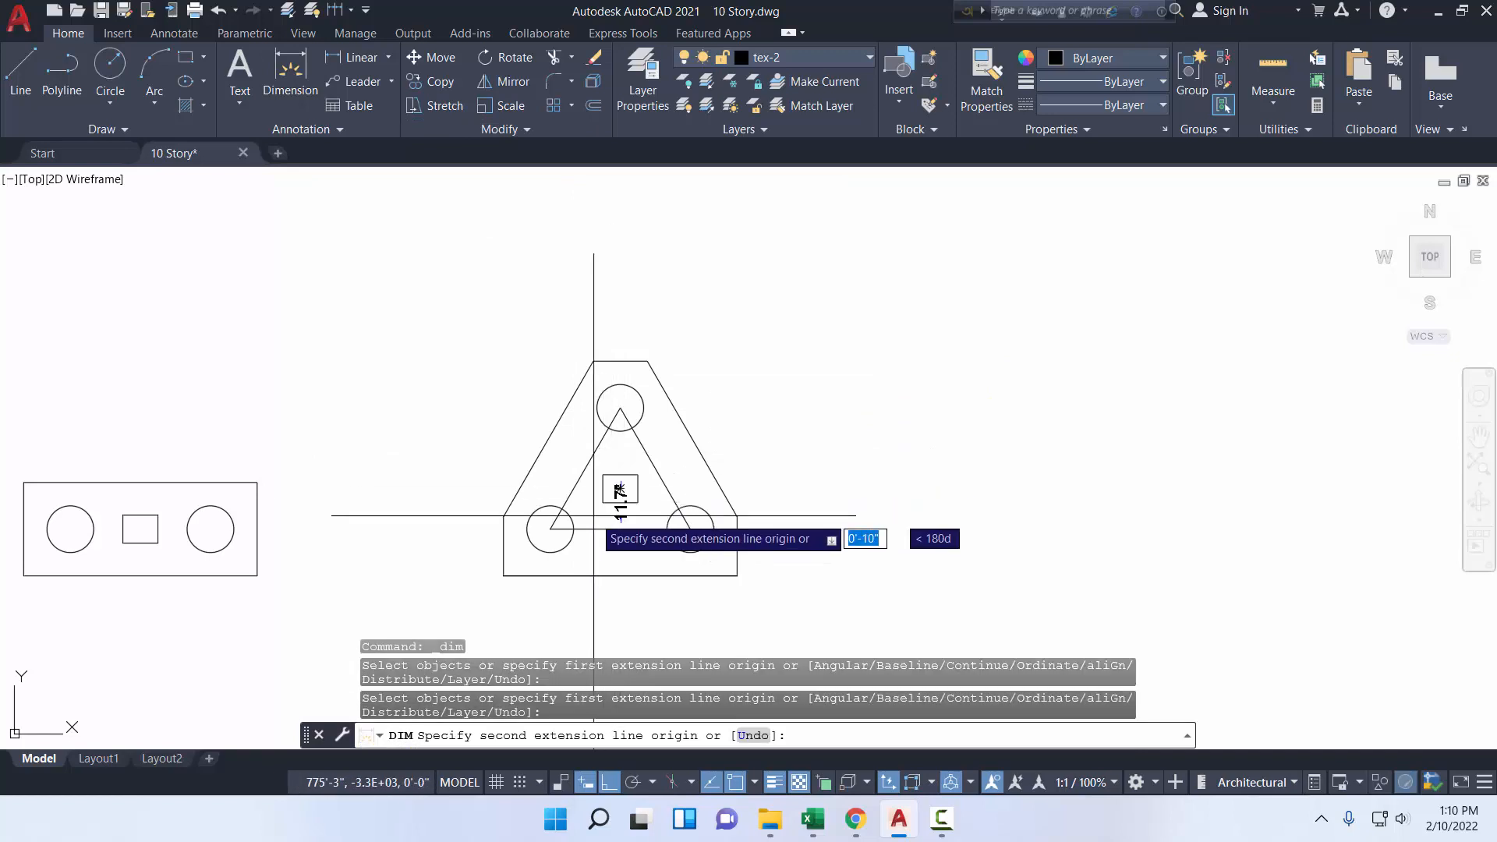
left_click(549, 529)
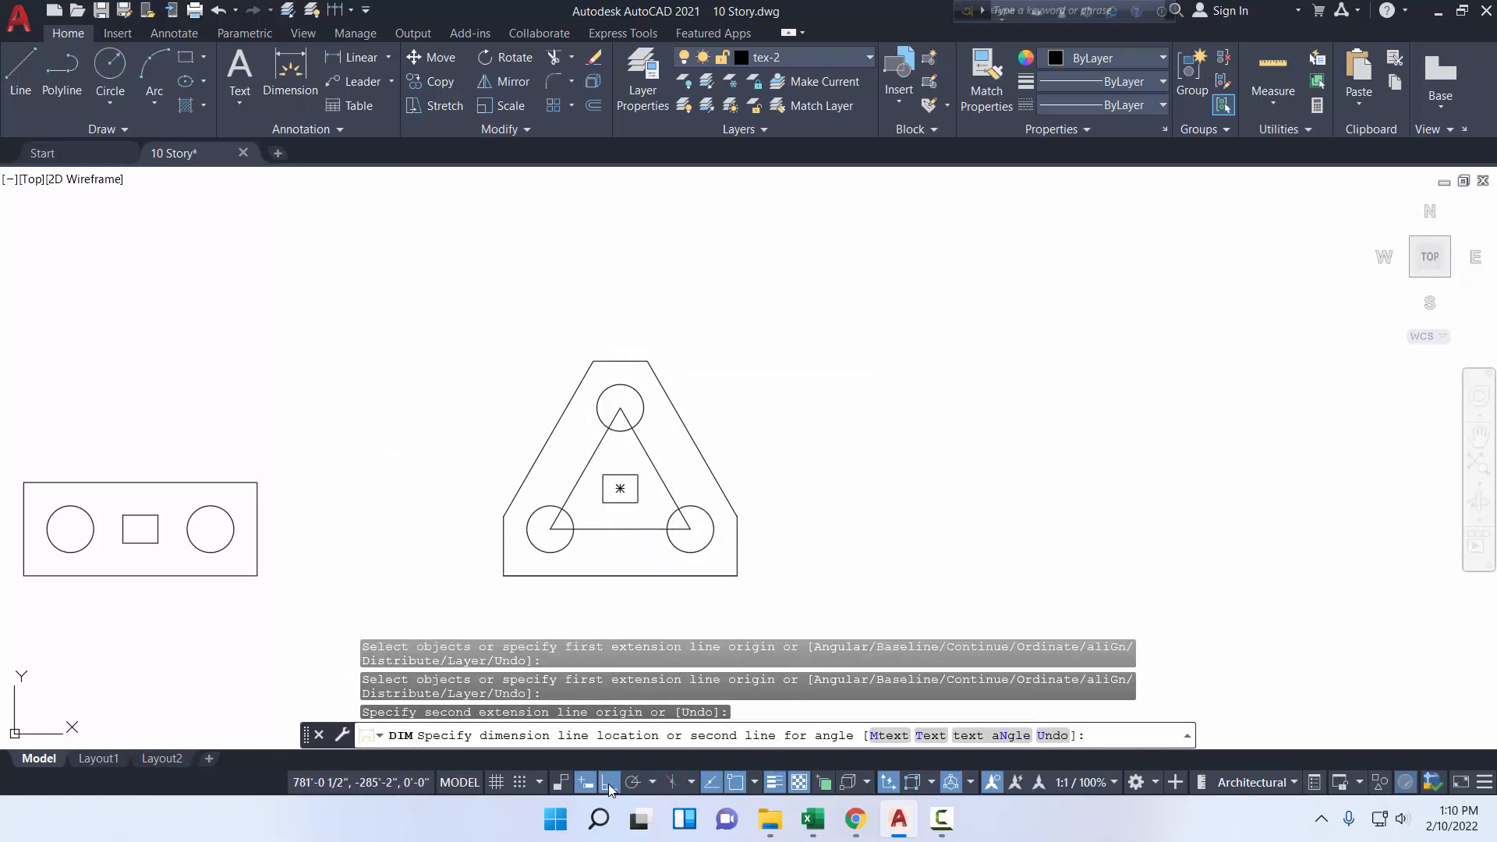
scroll(599, 519, "up", 4)
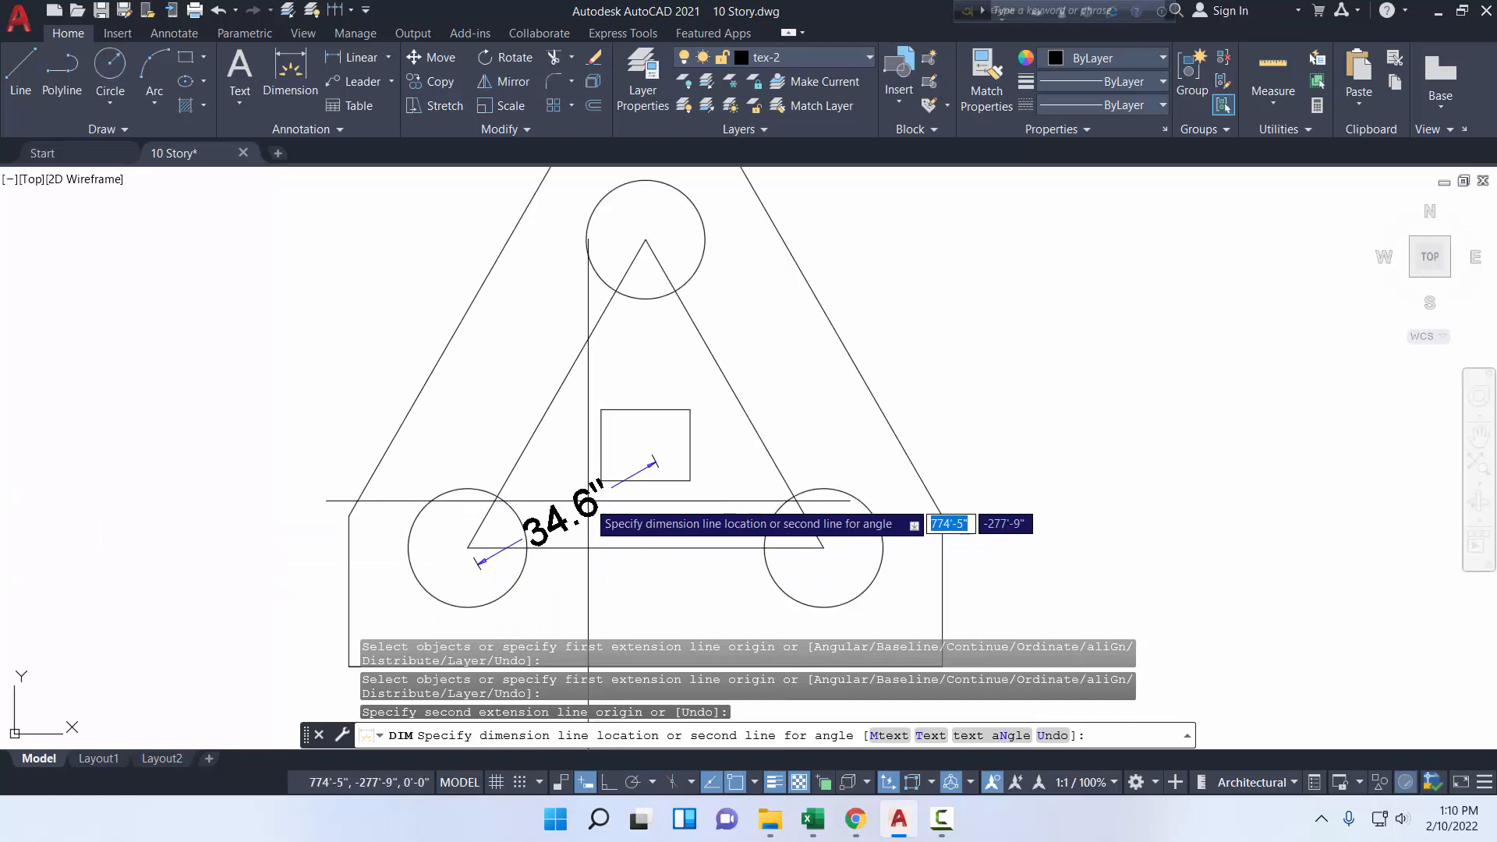
key("Escape")
key("Return")
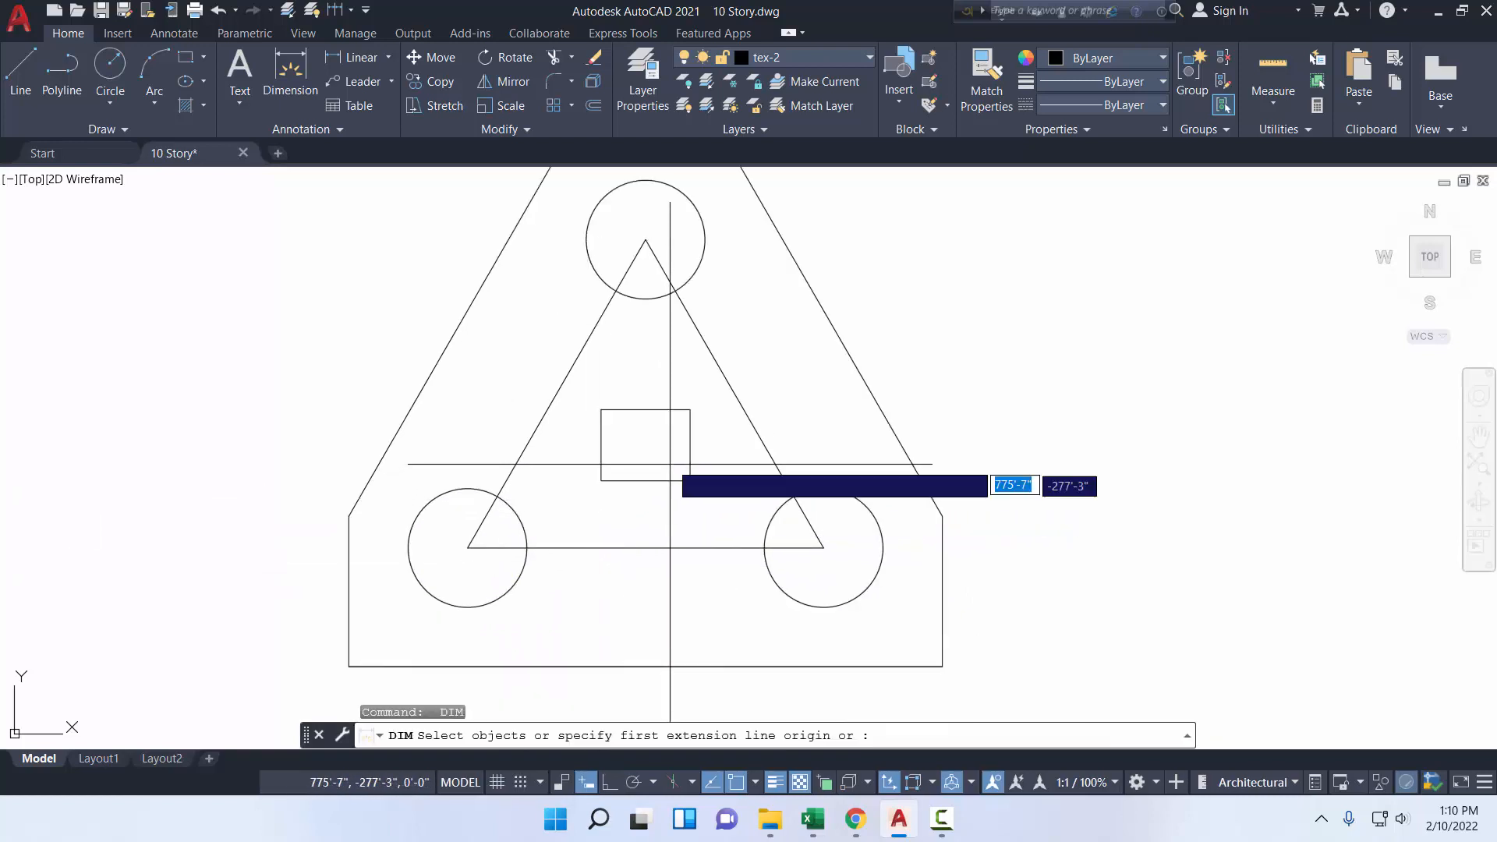
- Measure the distances from the central rectangle's centre to the centres of the upper and lower-right circles
left_click(646, 445)
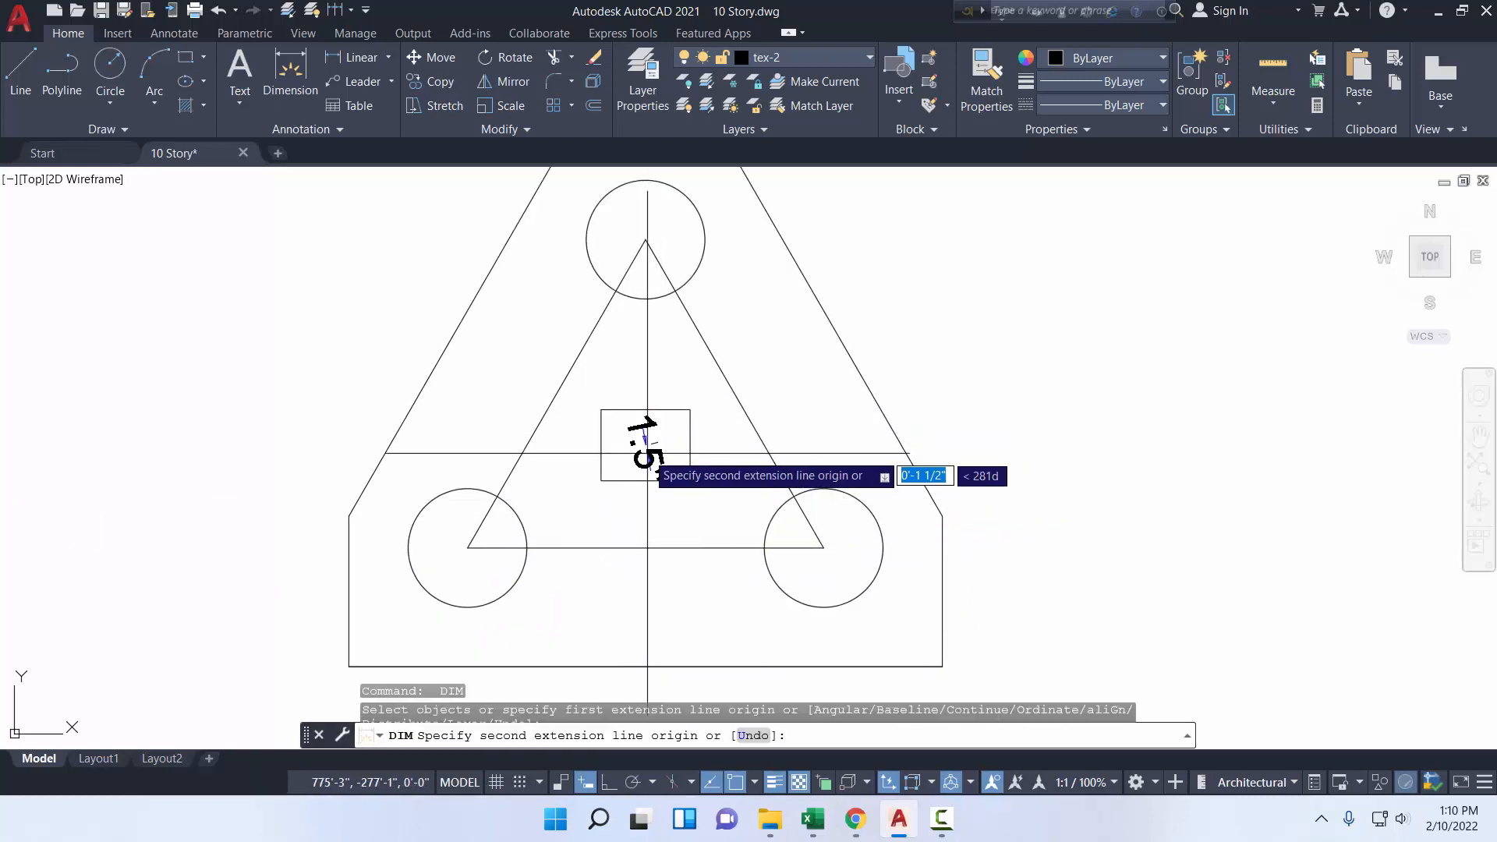
left_click(646, 239)
key("Escape")
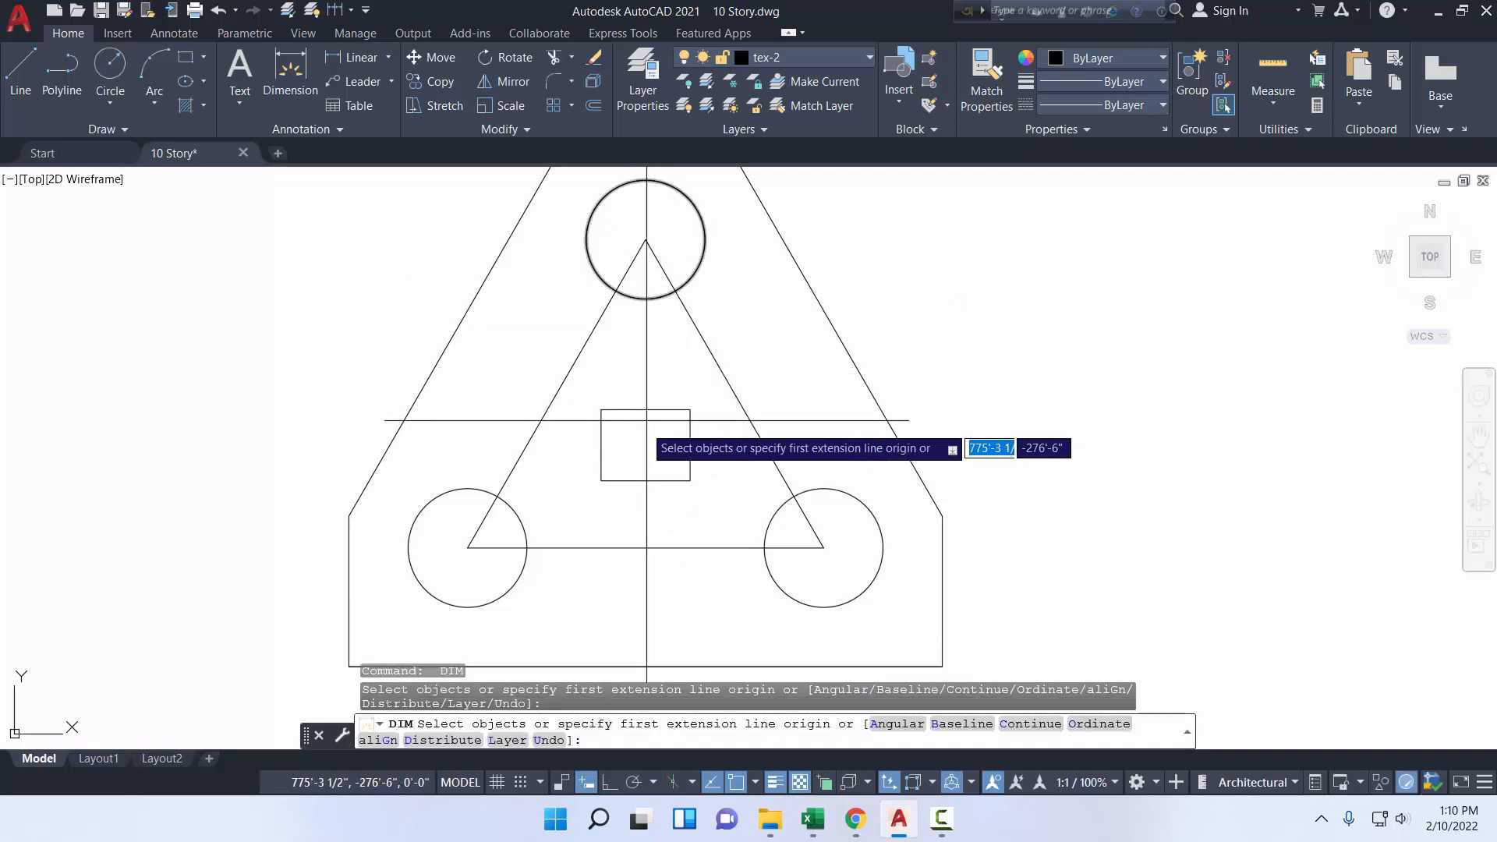
left_click(645, 445)
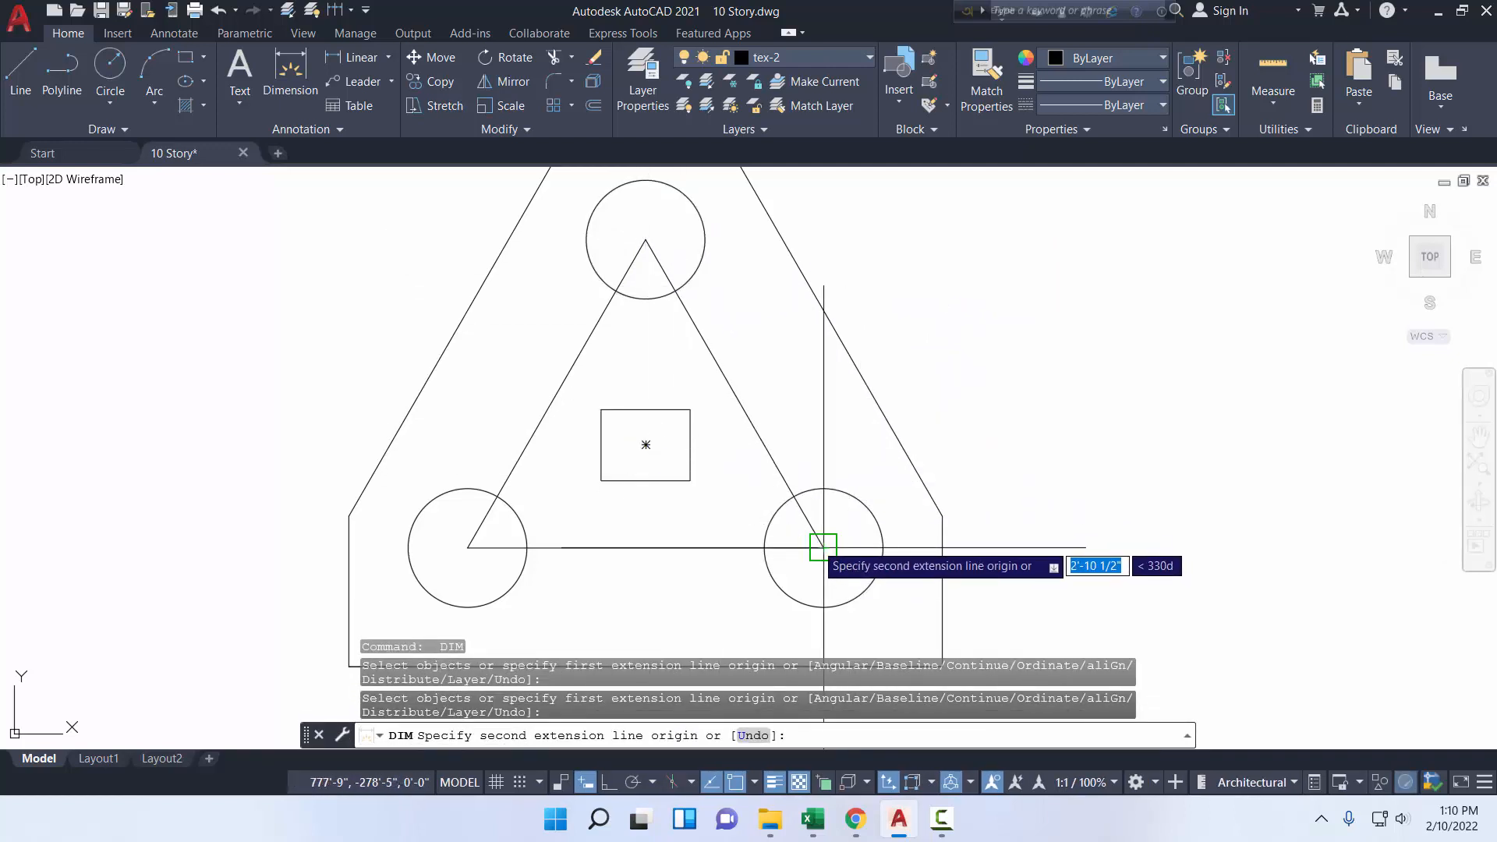
left_click(823, 547)
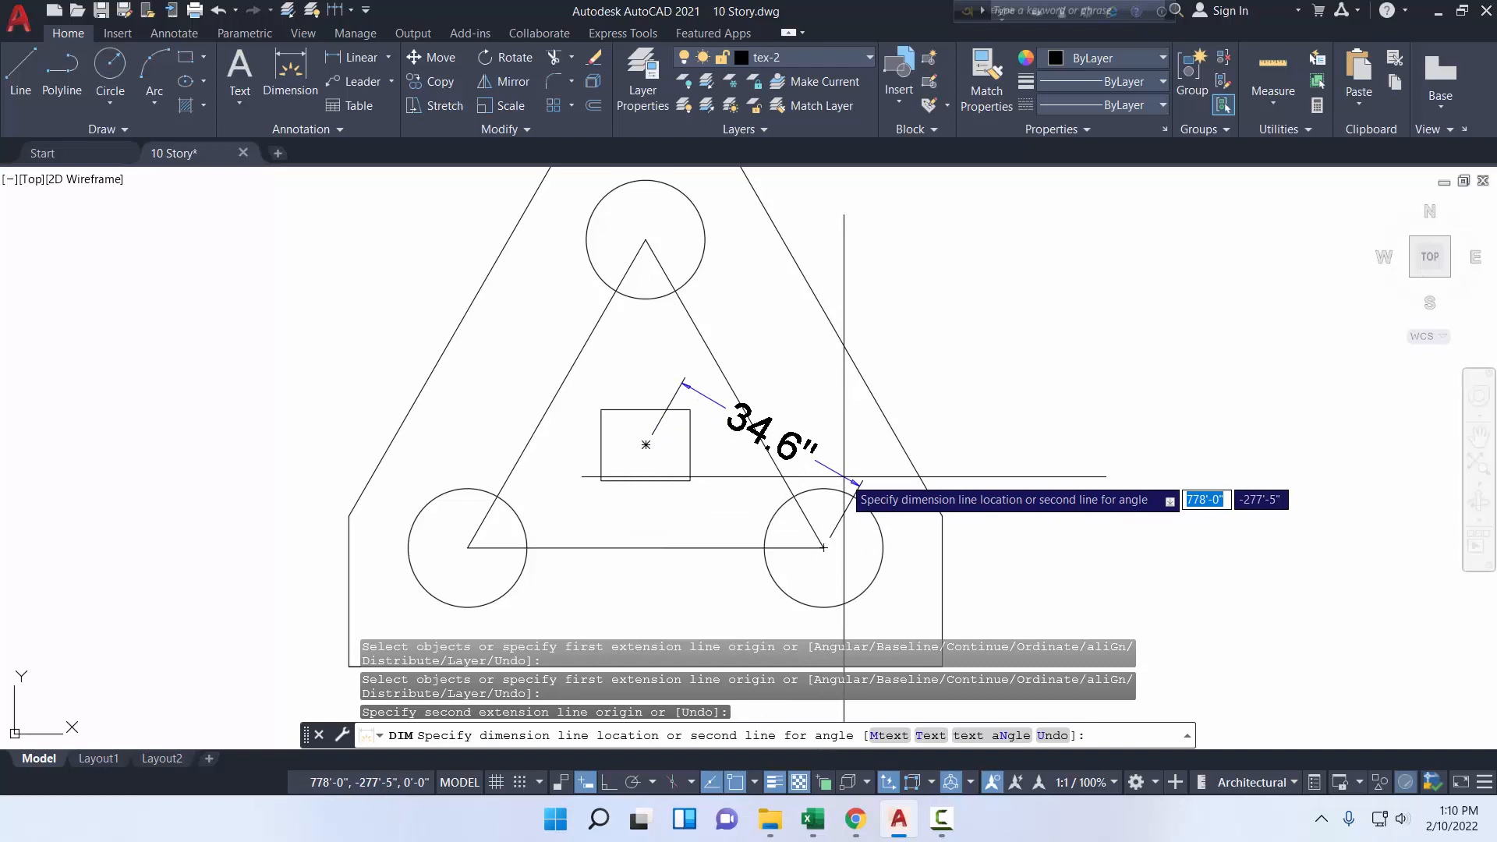
key("Escape")
scroll(601, 443, "down", 6)
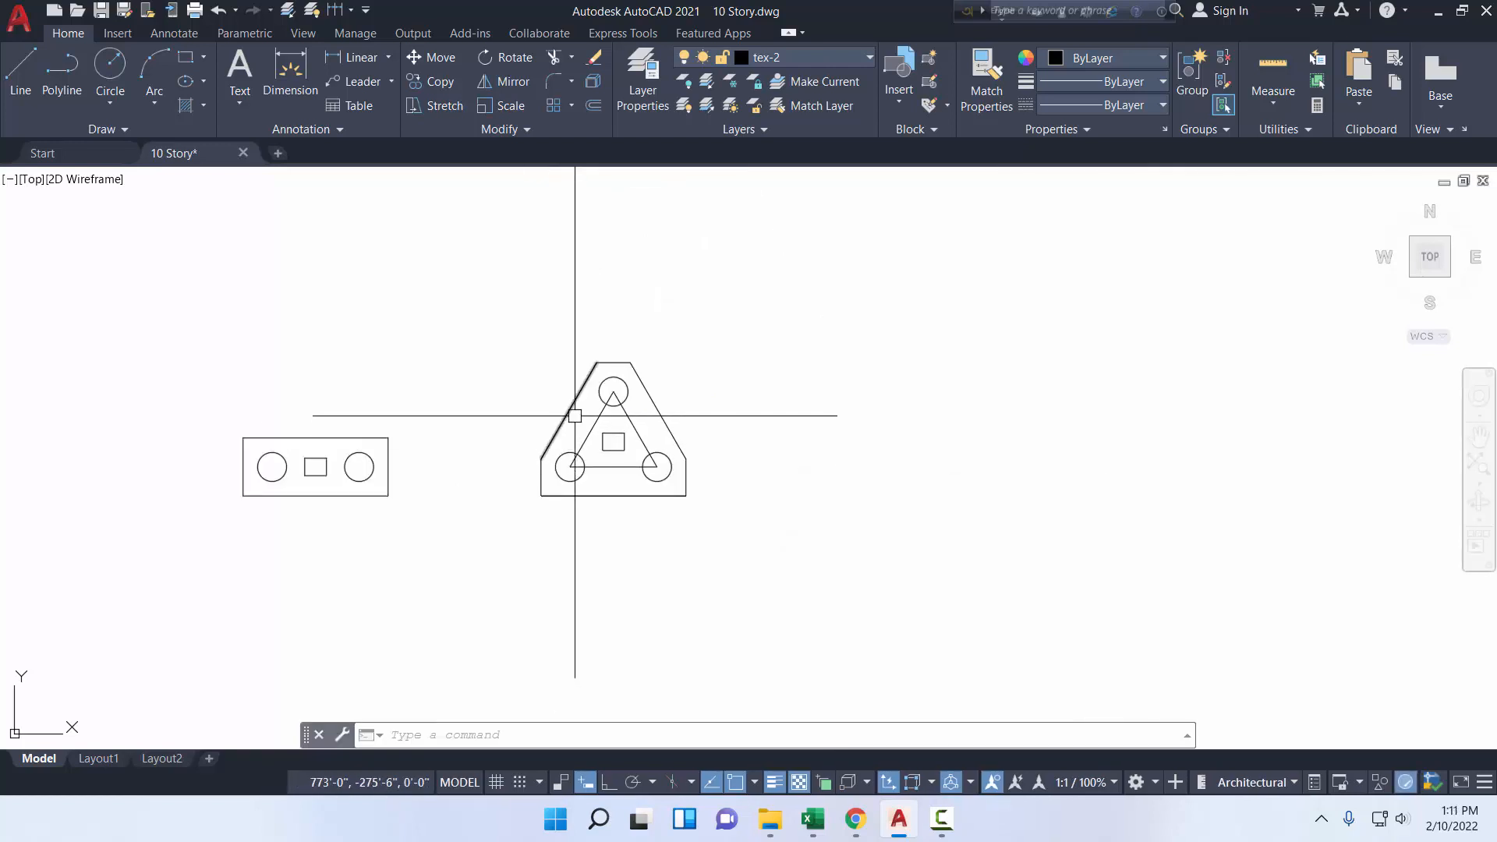
- Dimension all three sides of the triangle through the circle centres
scroll(613, 394, "up", 4)
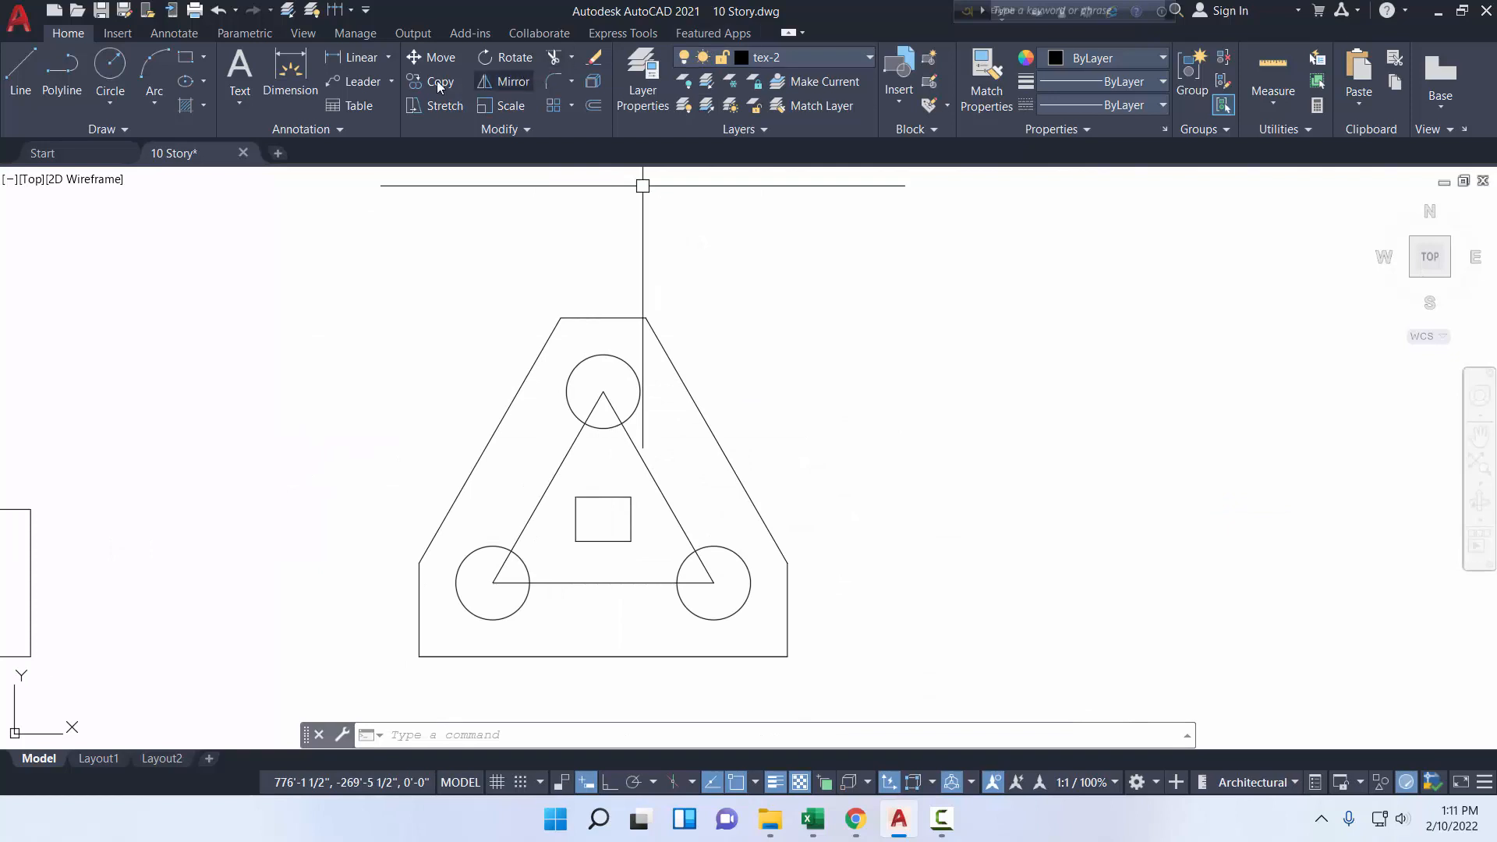
left_click(289, 73)
left_click(561, 460)
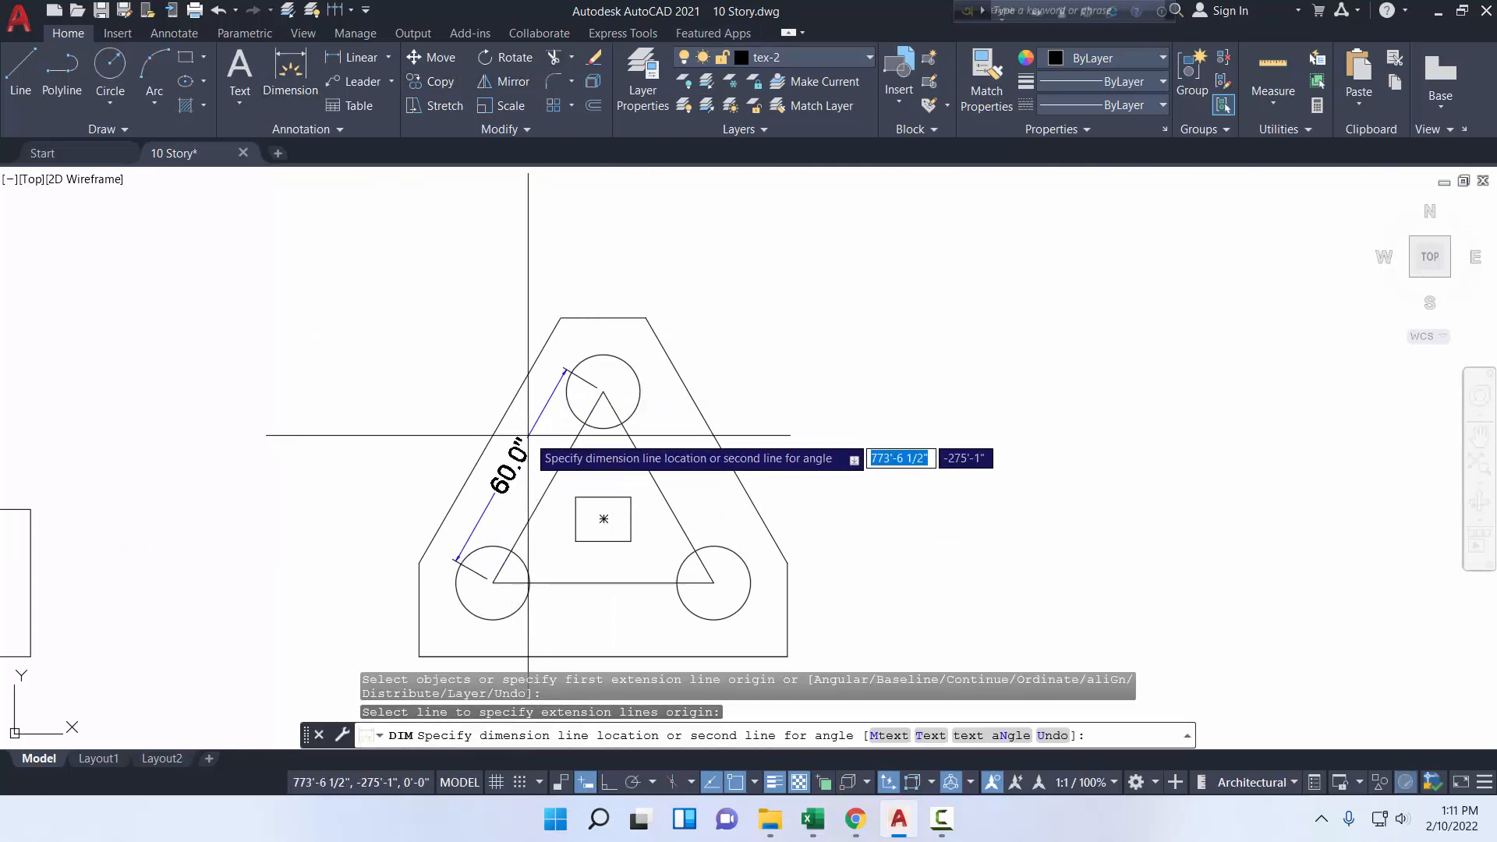
left_click(526, 431)
left_click(647, 468)
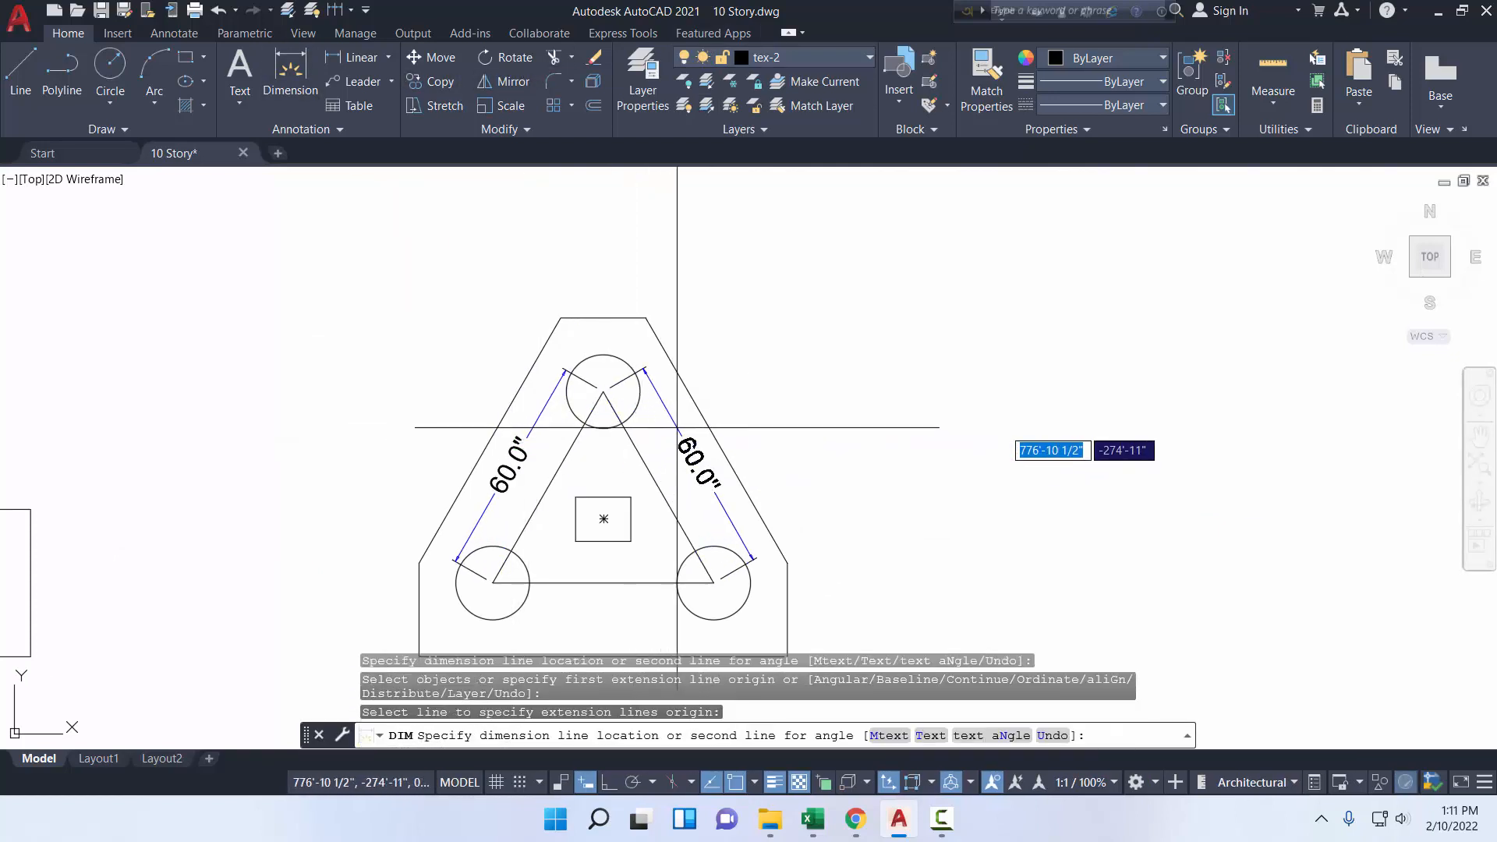
left_click(668, 427)
left_click(657, 582)
middle_click_drag(651, 594, 596, 514)
left_click(596, 514)
right_click(803, 367)
left_click(825, 378)
scroll(774, 529, "down", 4)
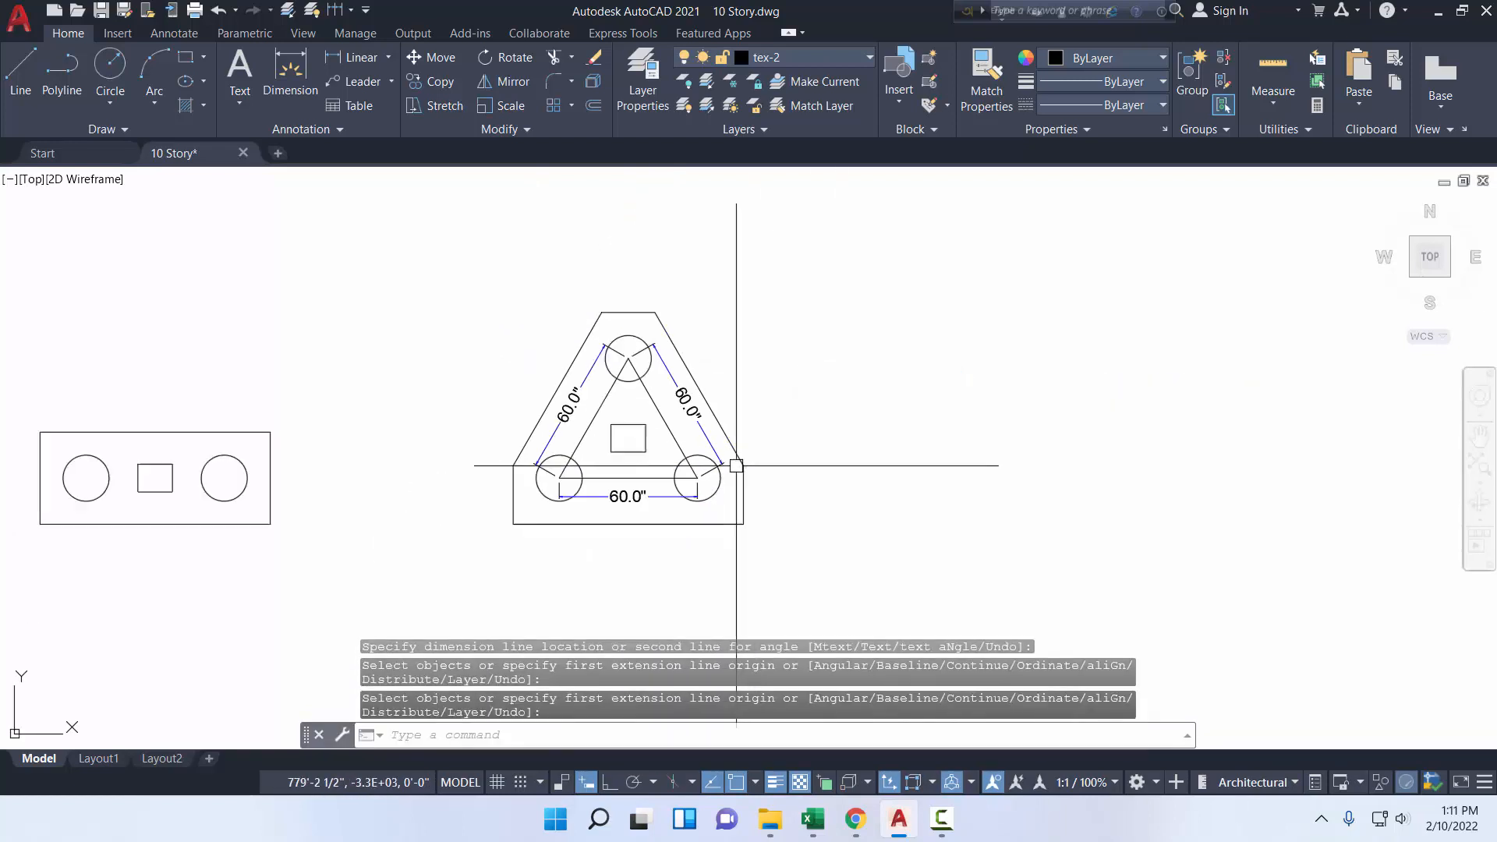
left_click(778, 511)
left_click(581, 291)
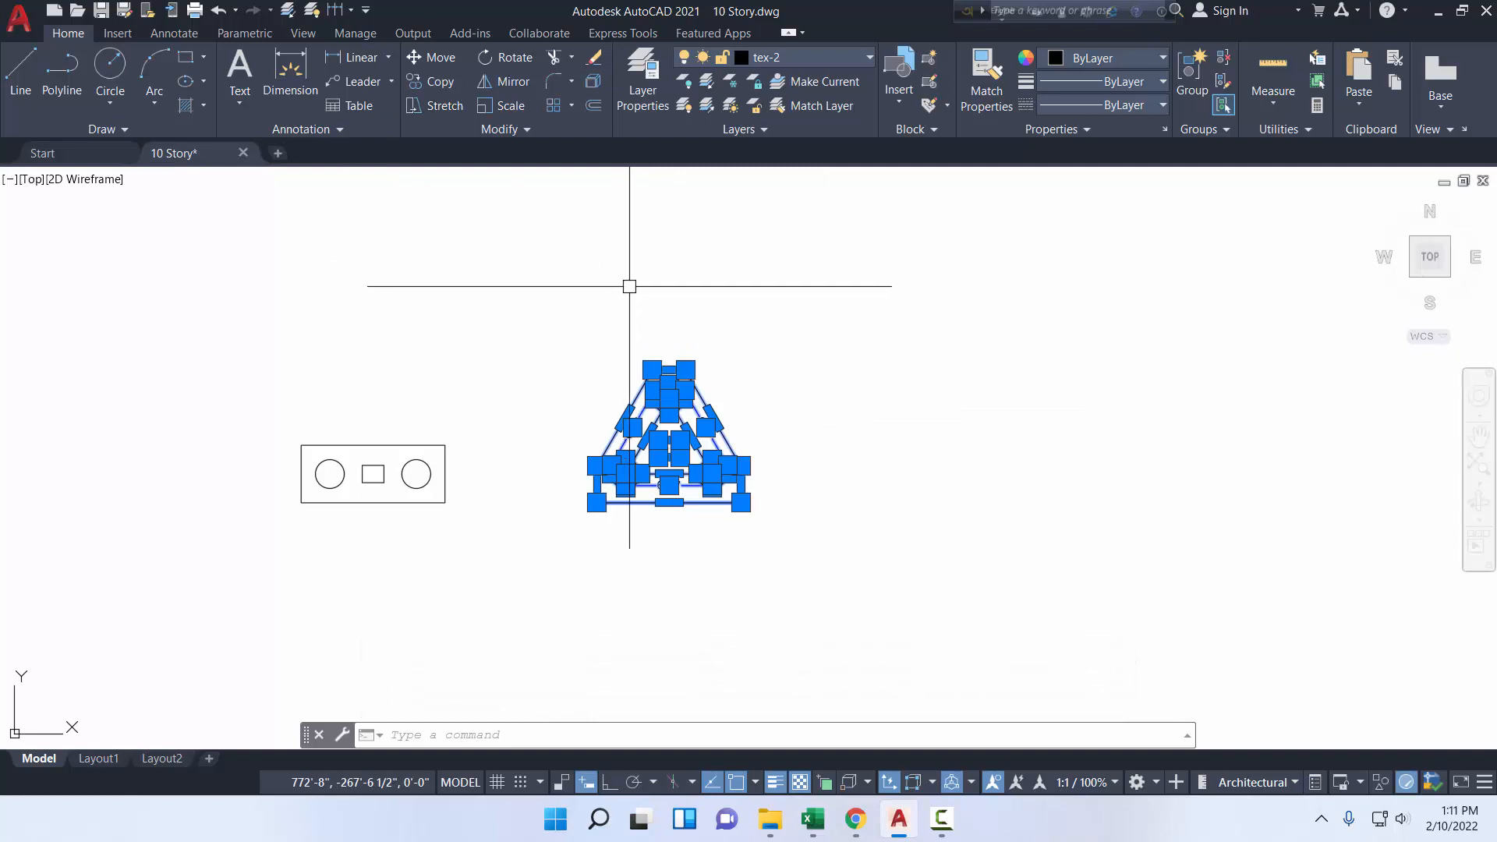
key("Escape")
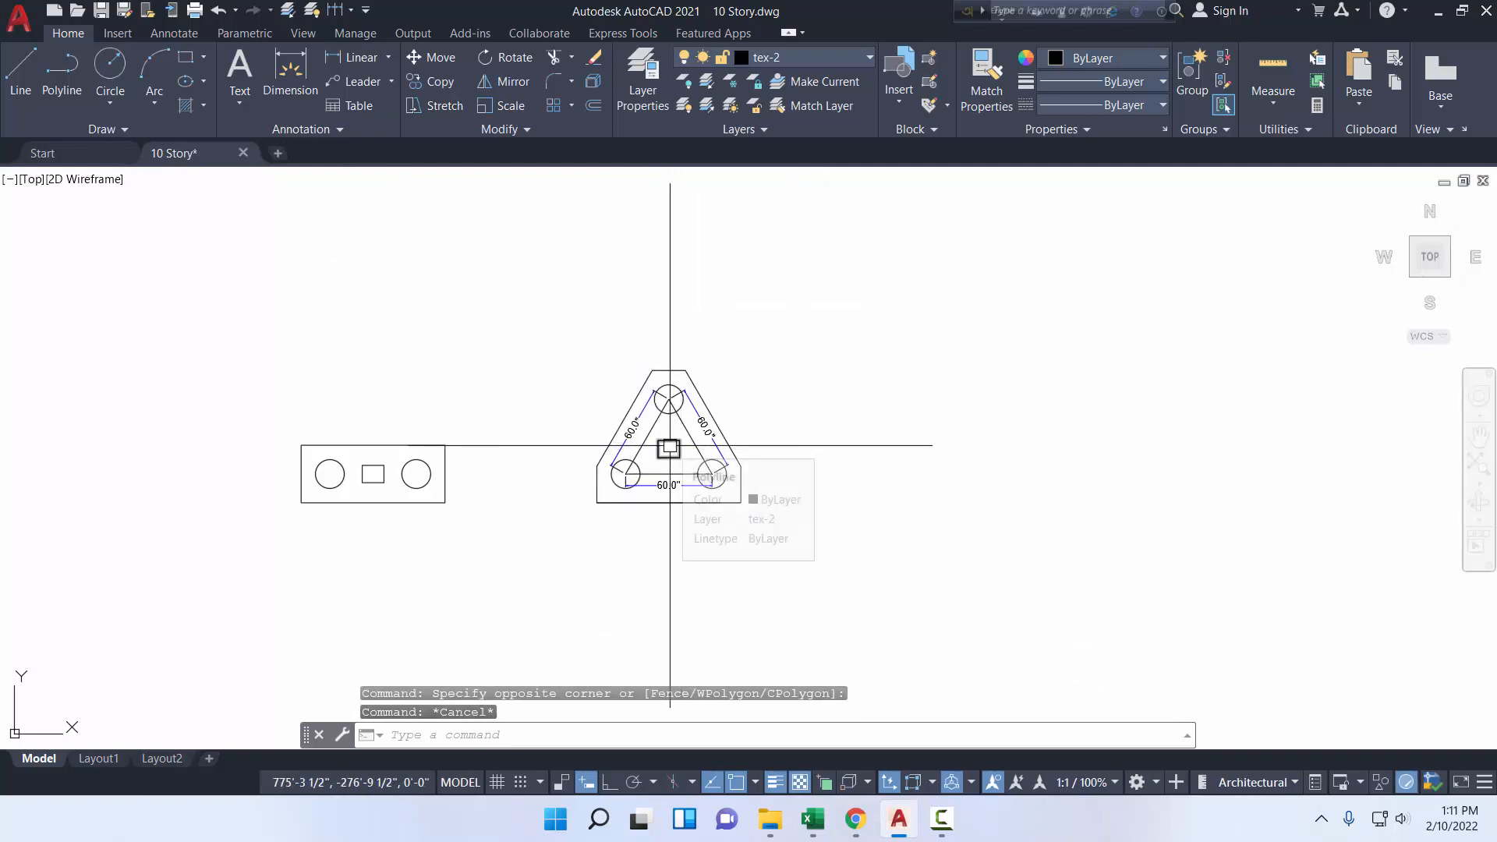
- Erase the three dimensions along the sides of the inner triangle
scroll(669, 448, "up", 2)
left_click(669, 484)
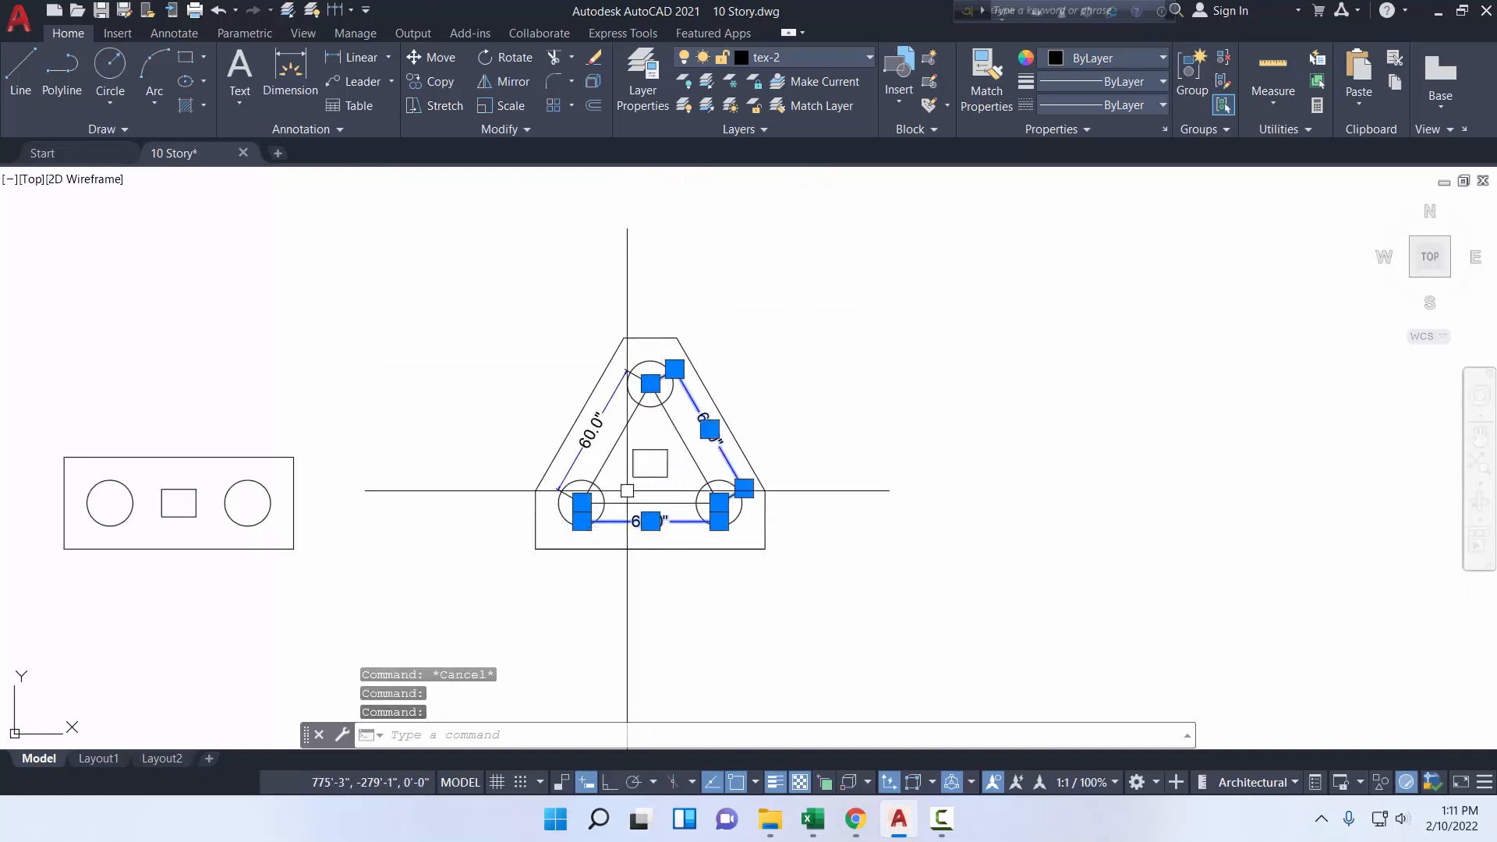
left_click(592, 430)
left_click(595, 57)
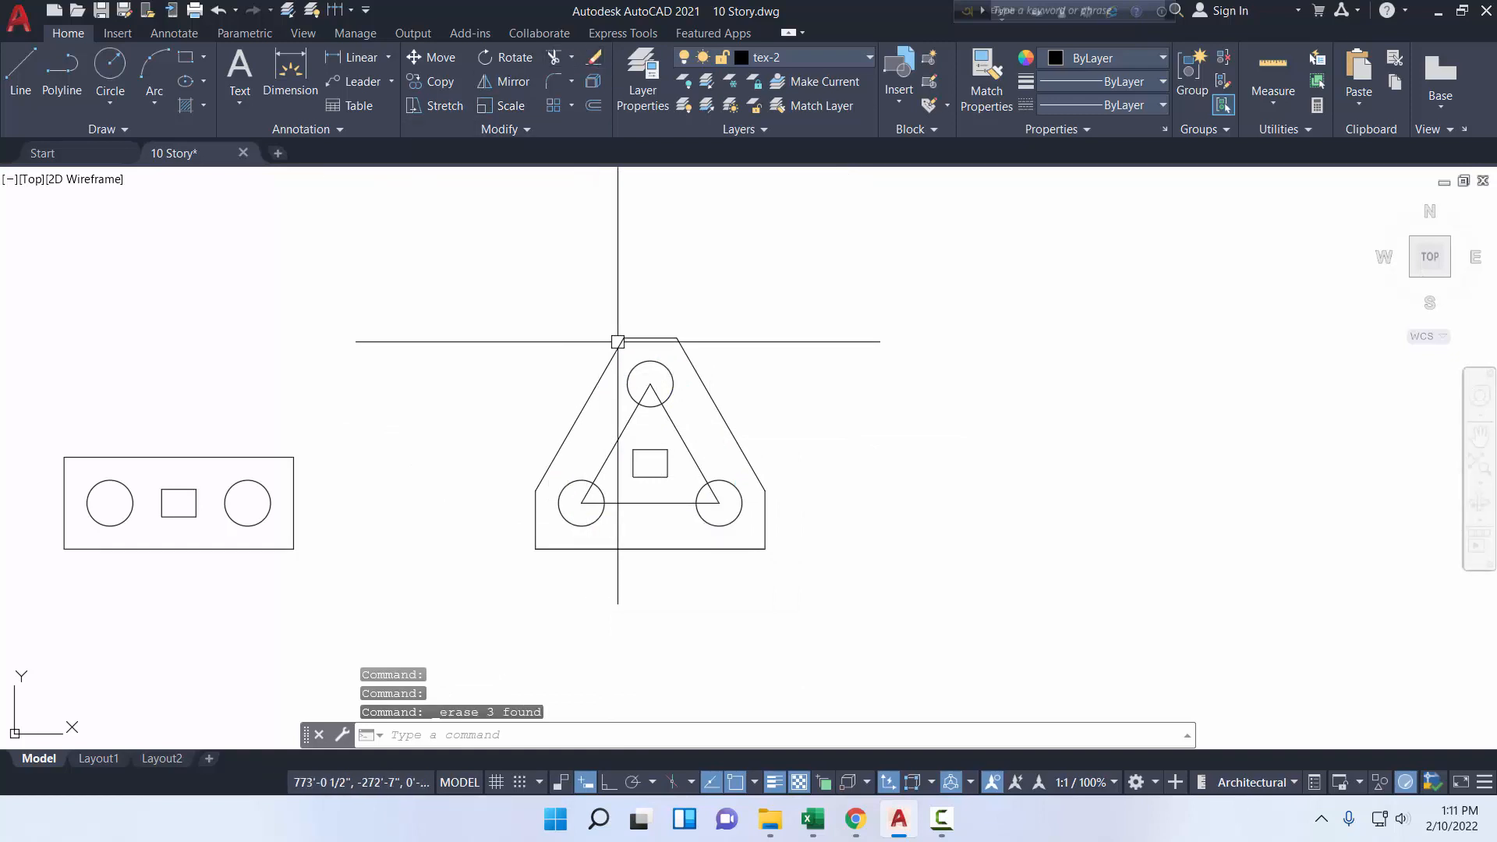
- Delete the duplicate line on the outline's bottom edge and join the remaining outline segments into one polyline
left_click(611, 549)
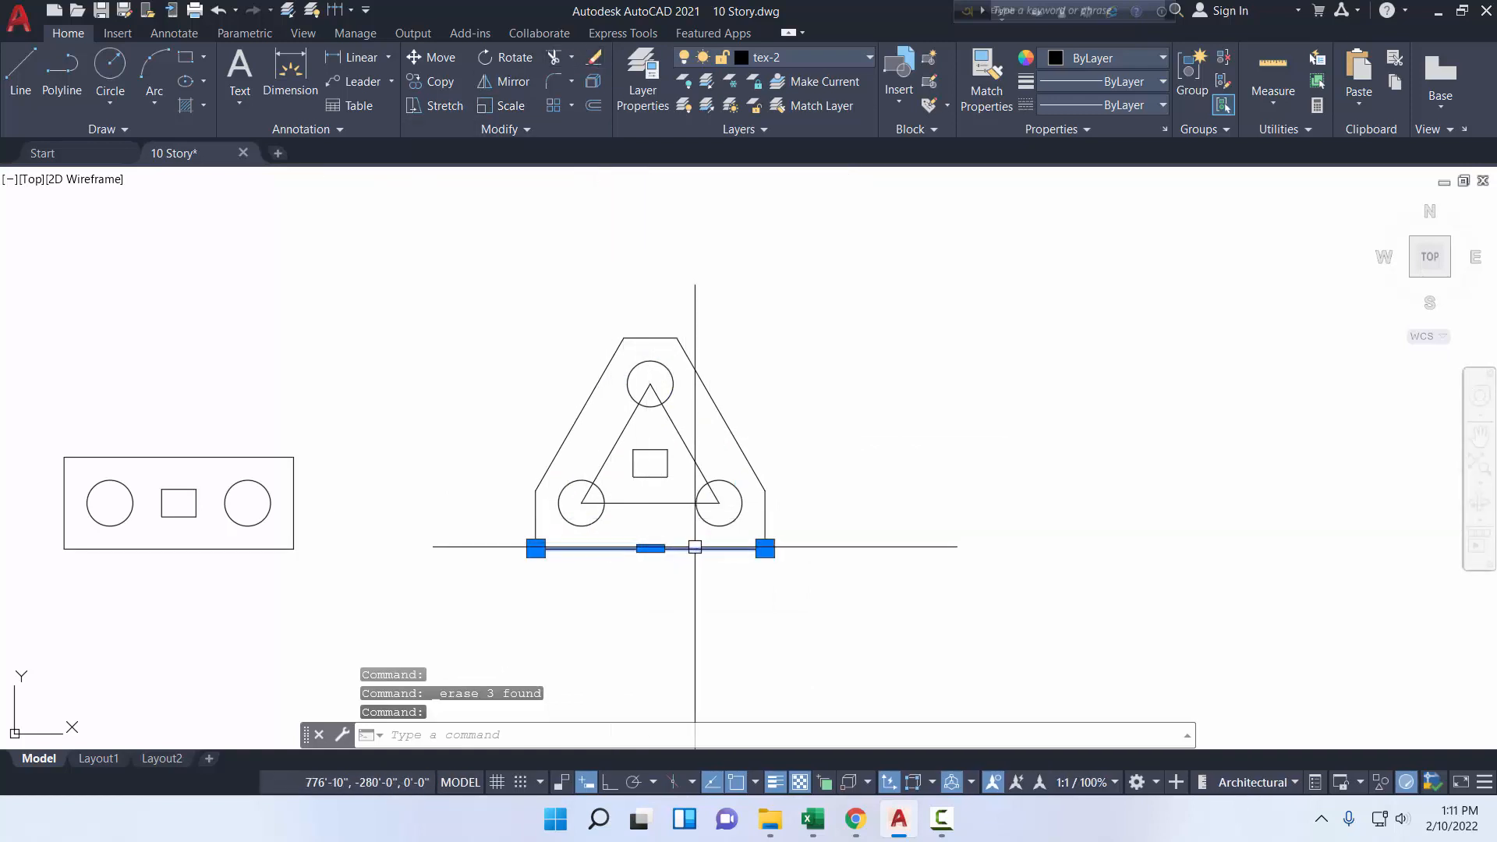
key("Delete")
left_click(564, 549)
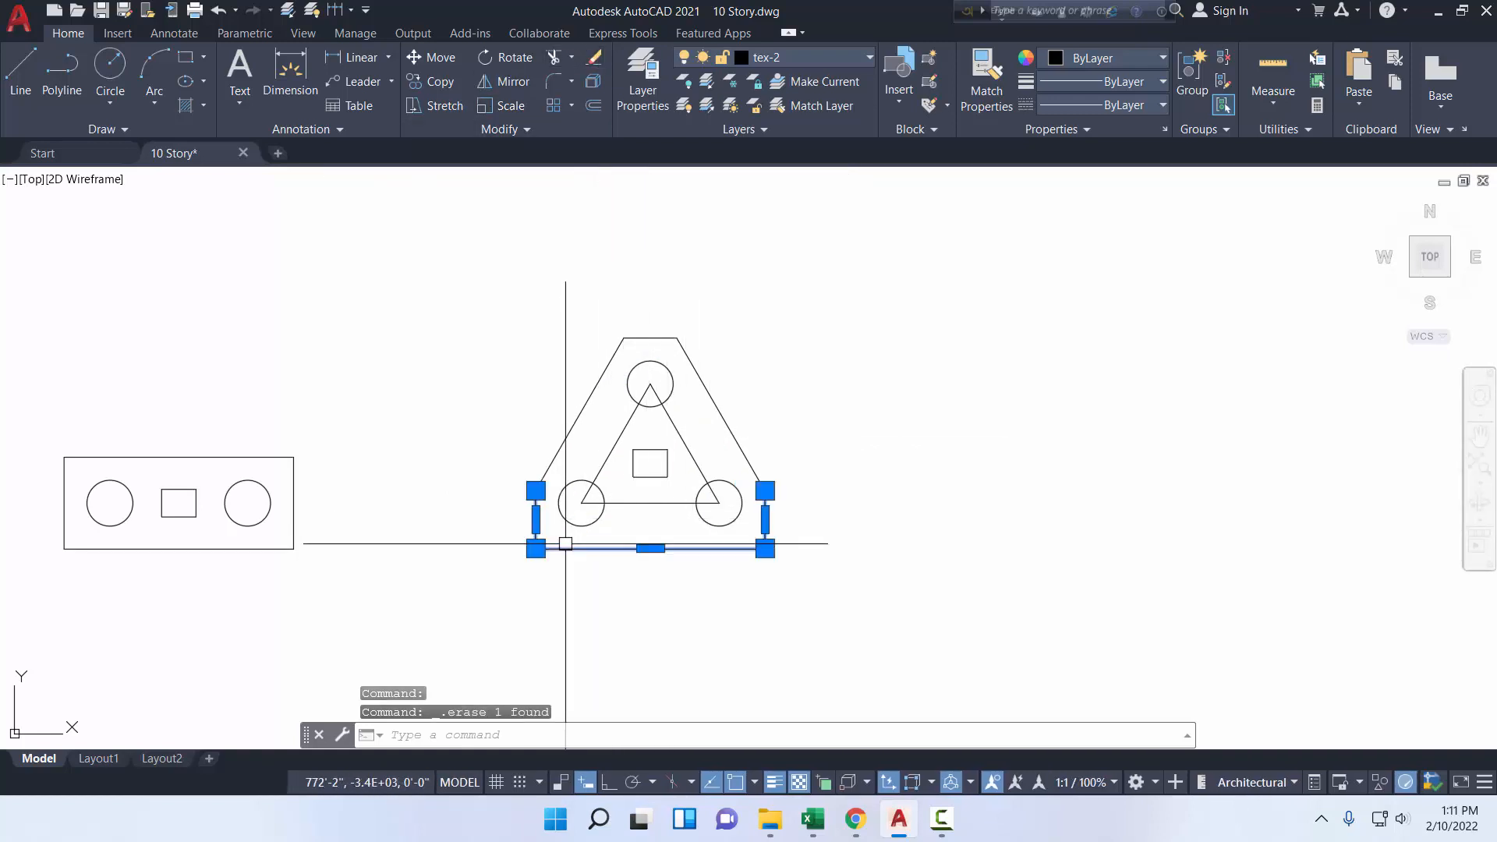
left_click(601, 428)
left_click(494, 328)
left_click(694, 332)
left_click(491, 259)
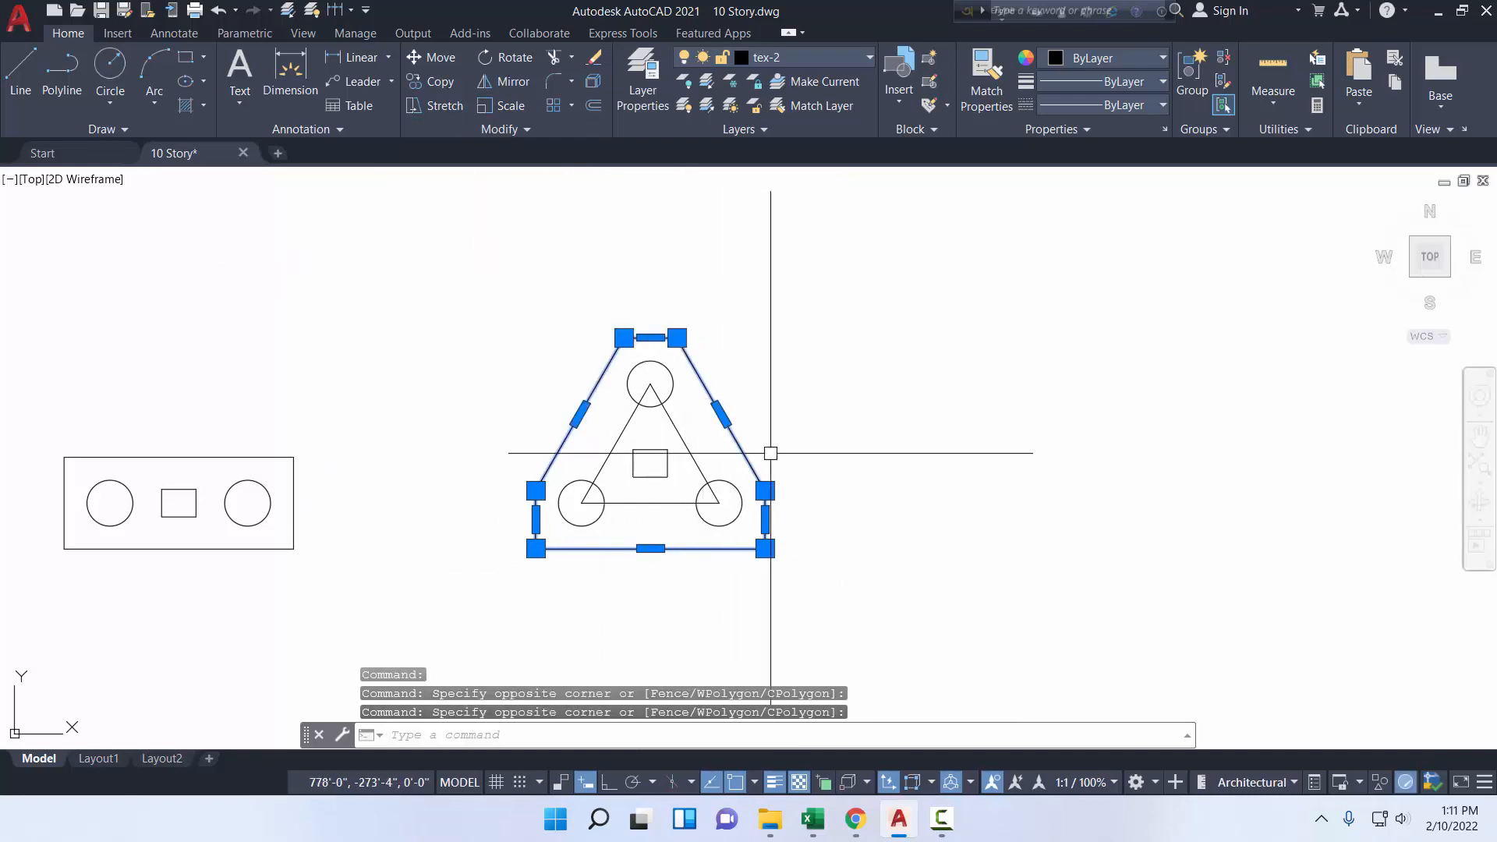
type("j")
key("Return")
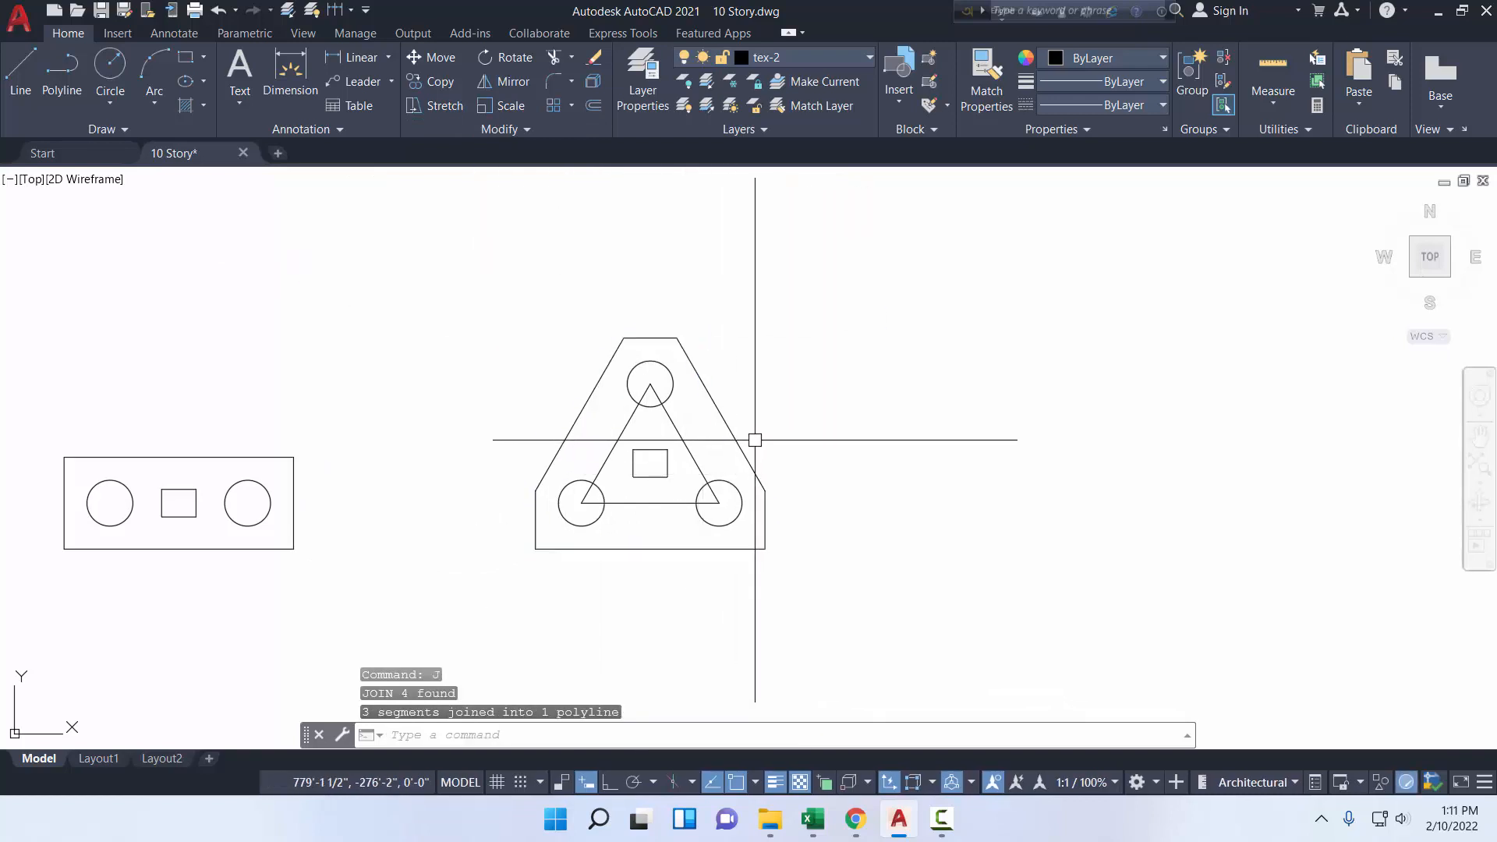
scroll(742, 484, "up", 4)
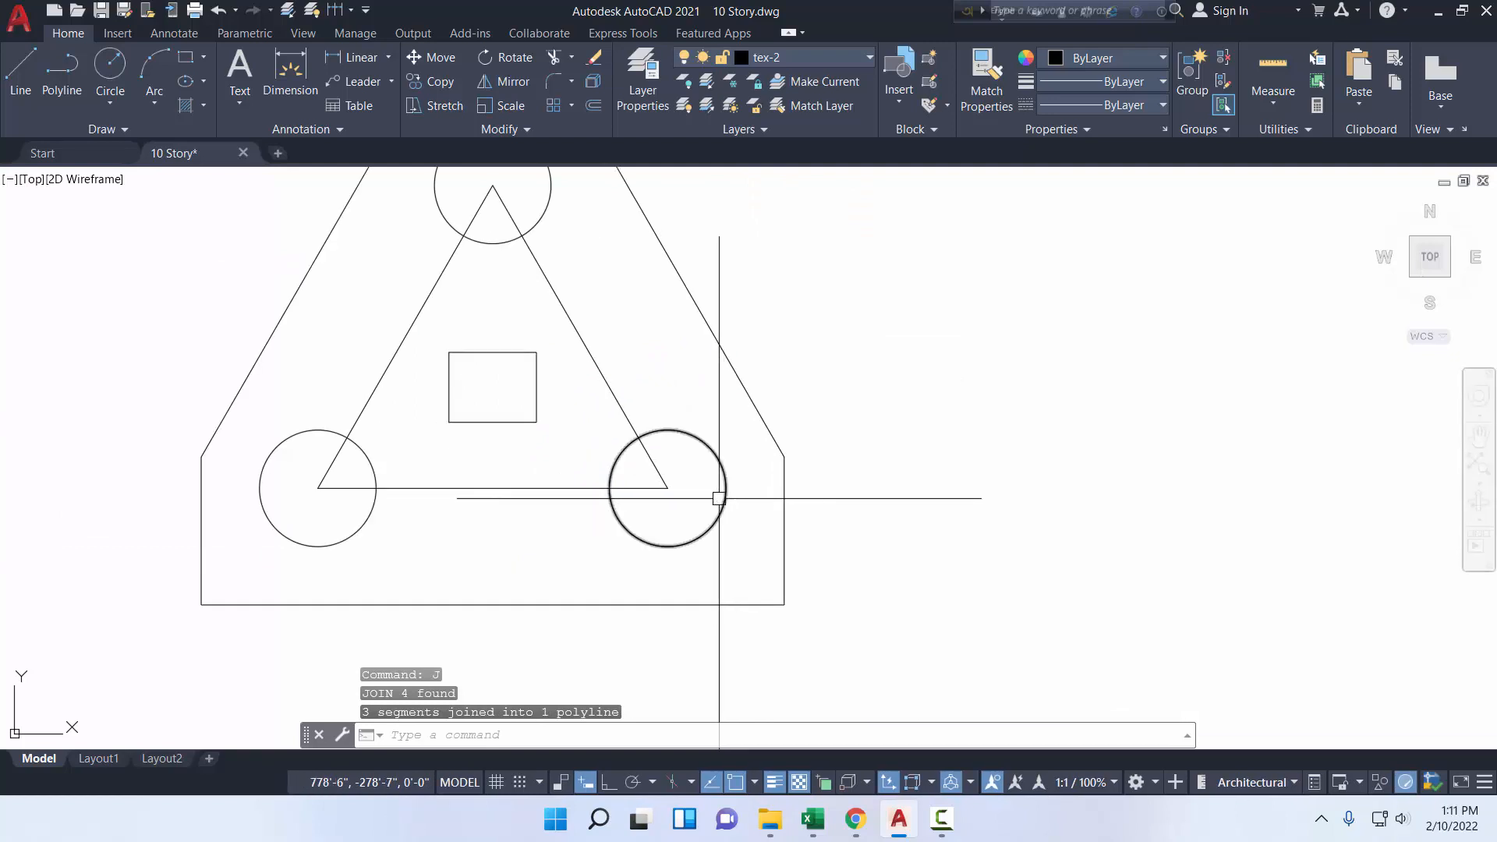
scroll(799, 488, "down", 4)
middle_click_drag(796, 488, 765, 545)
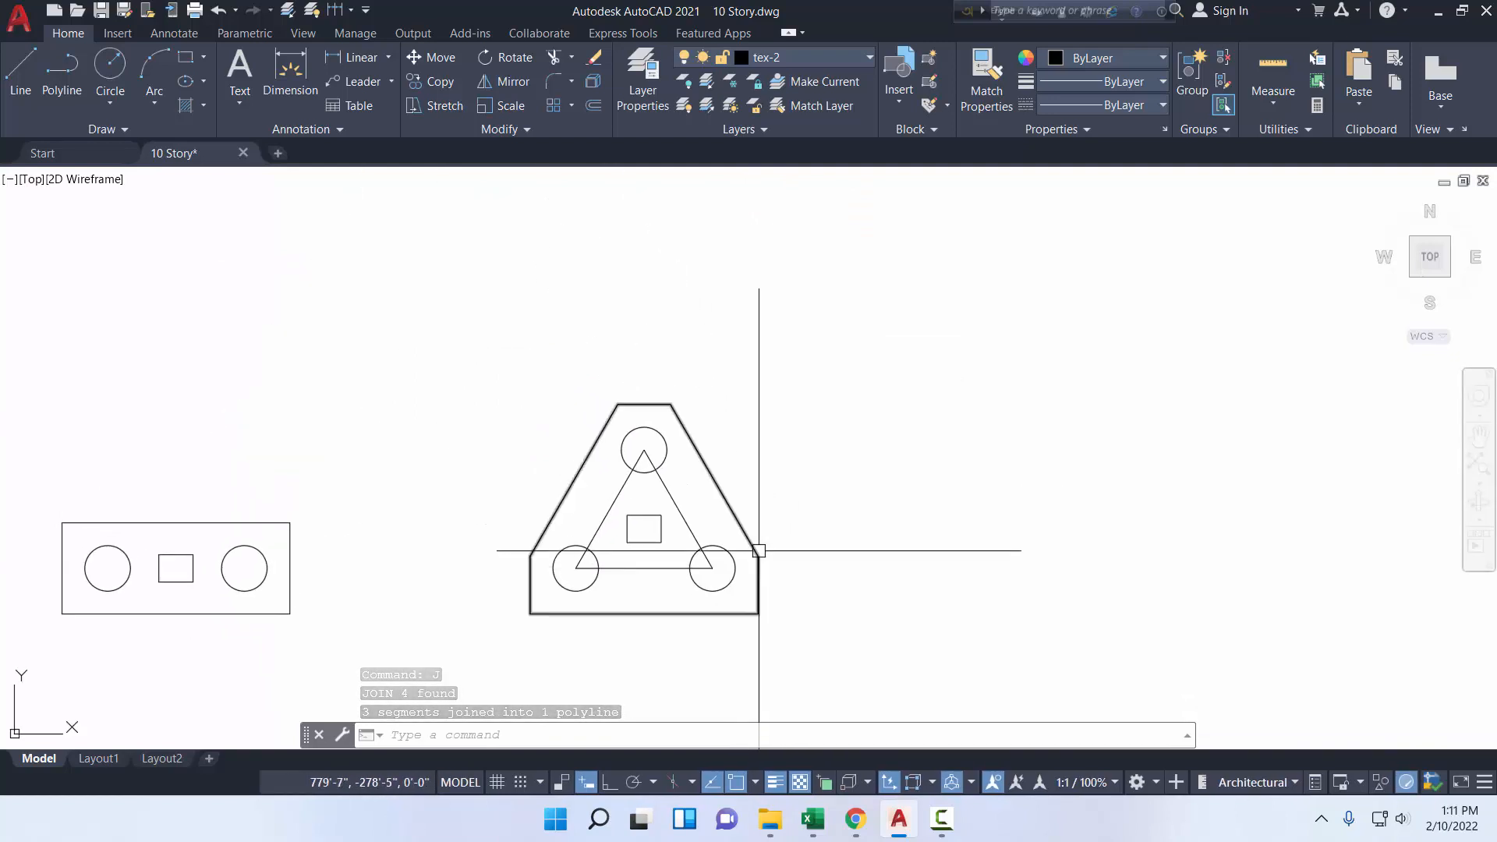
scroll(644, 530, "up", 2)
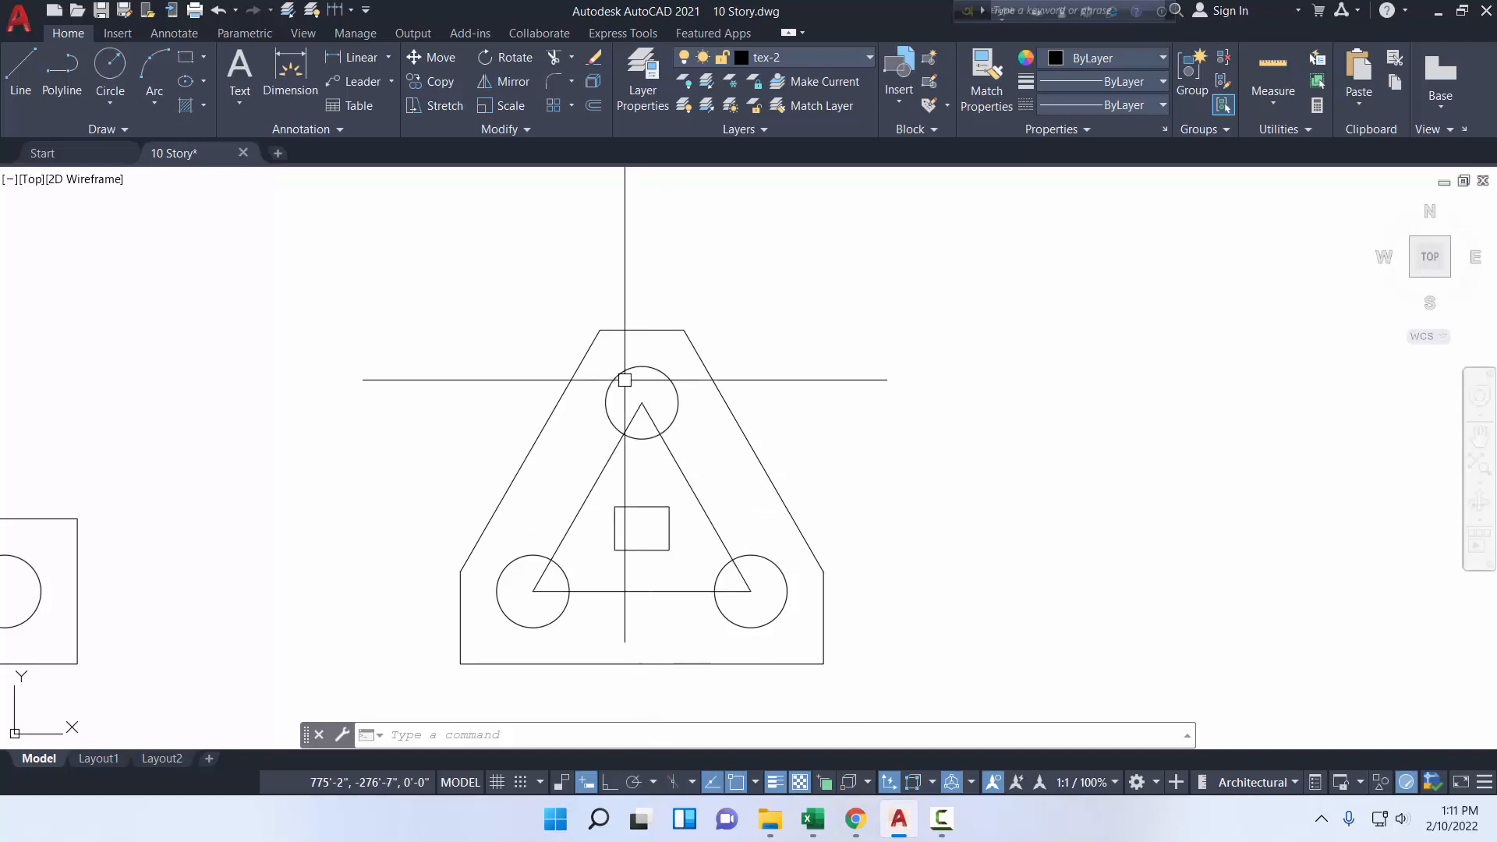
scroll(554, 507, "down", 4)
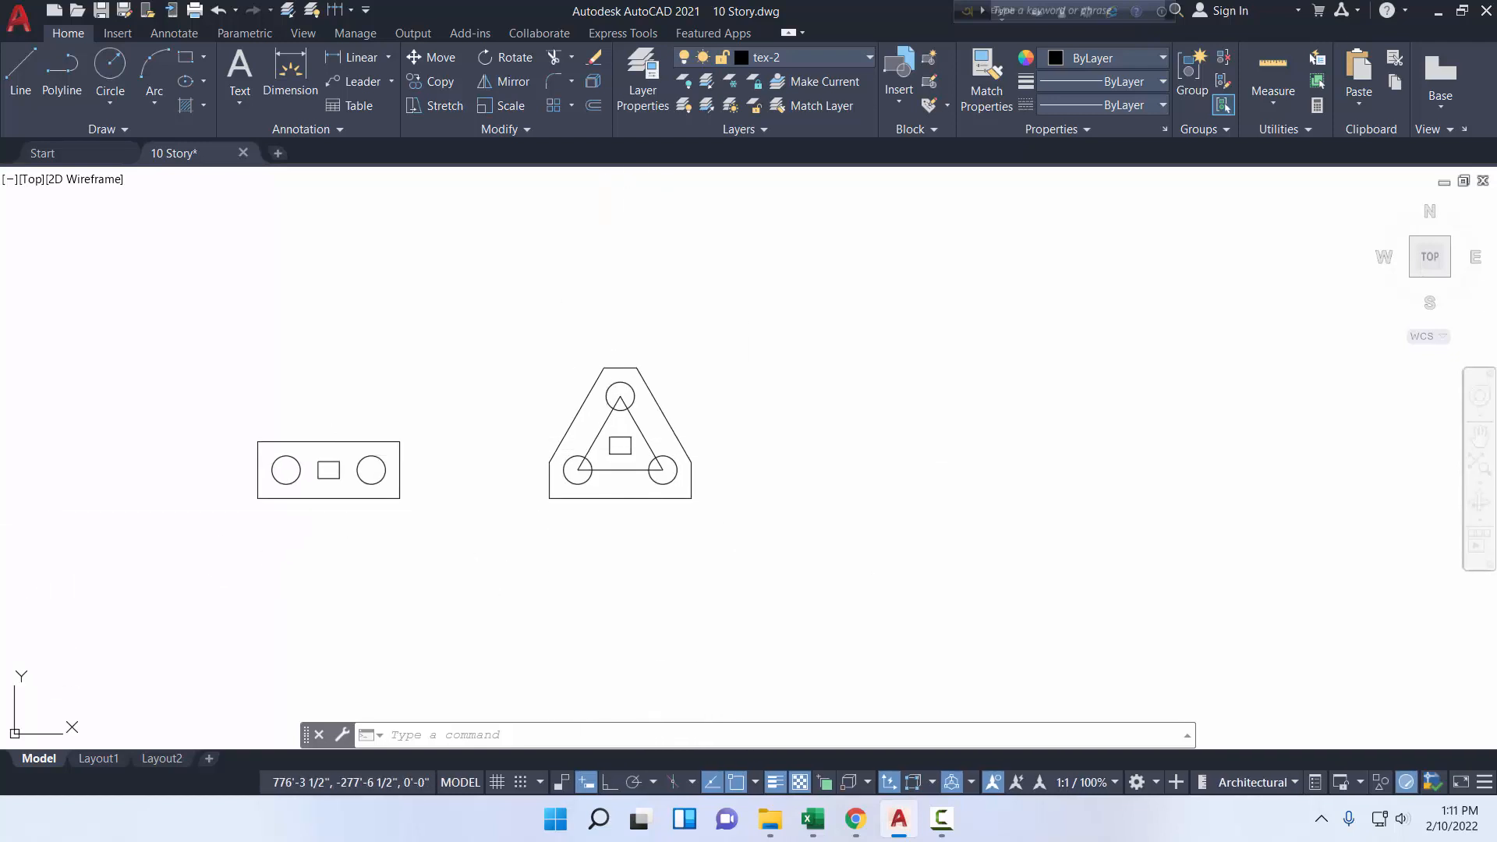
- Copy the two-circle plan freehand to the right of the triangular layout with Ortho mode off
scroll(570, 420, "down", 2)
middle_click_drag(554, 418, 468, 421)
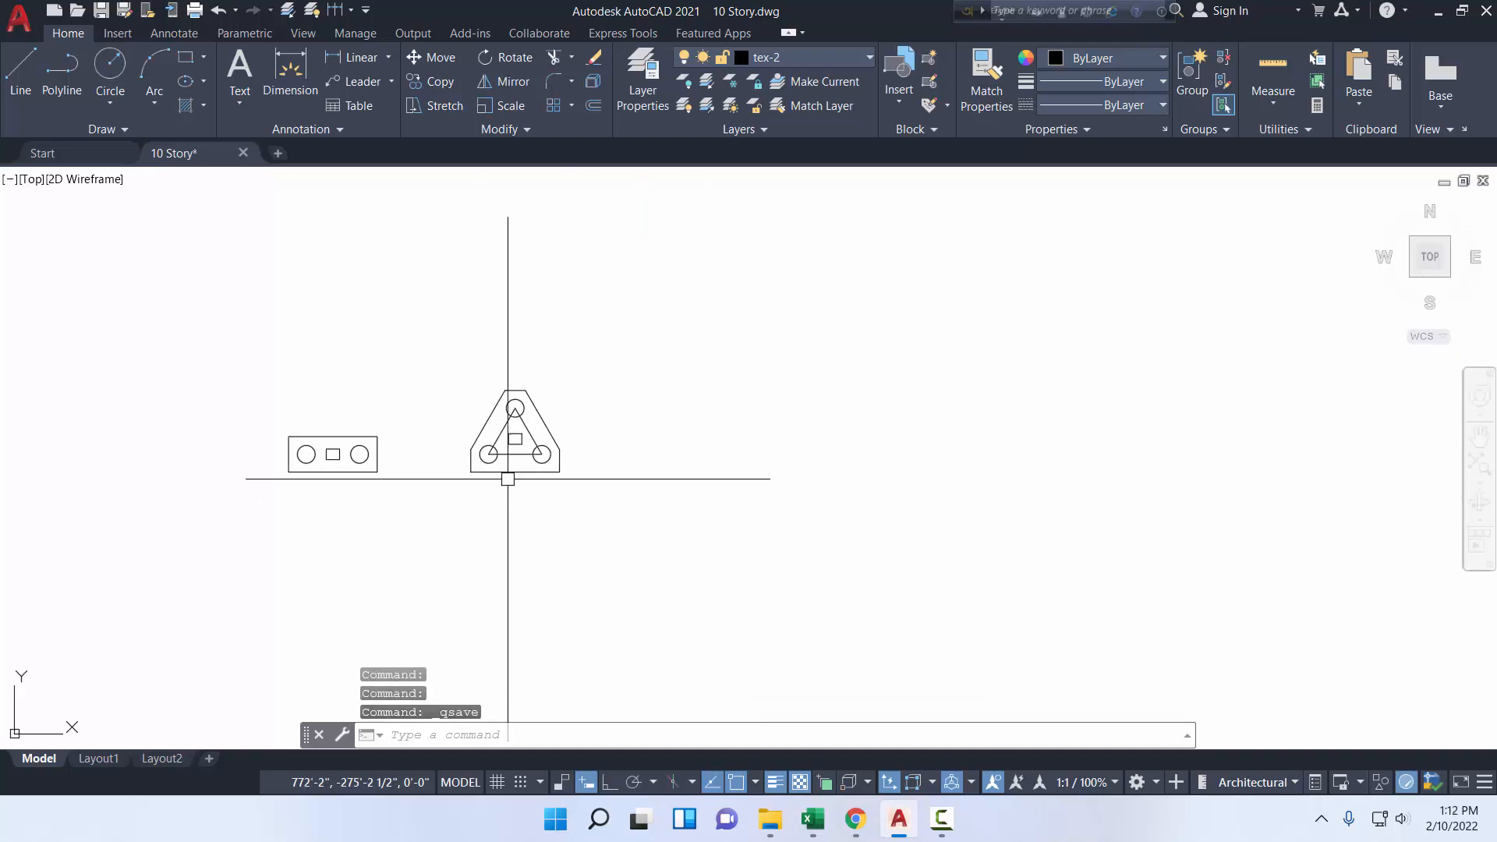
left_click(435, 507)
left_click(270, 376)
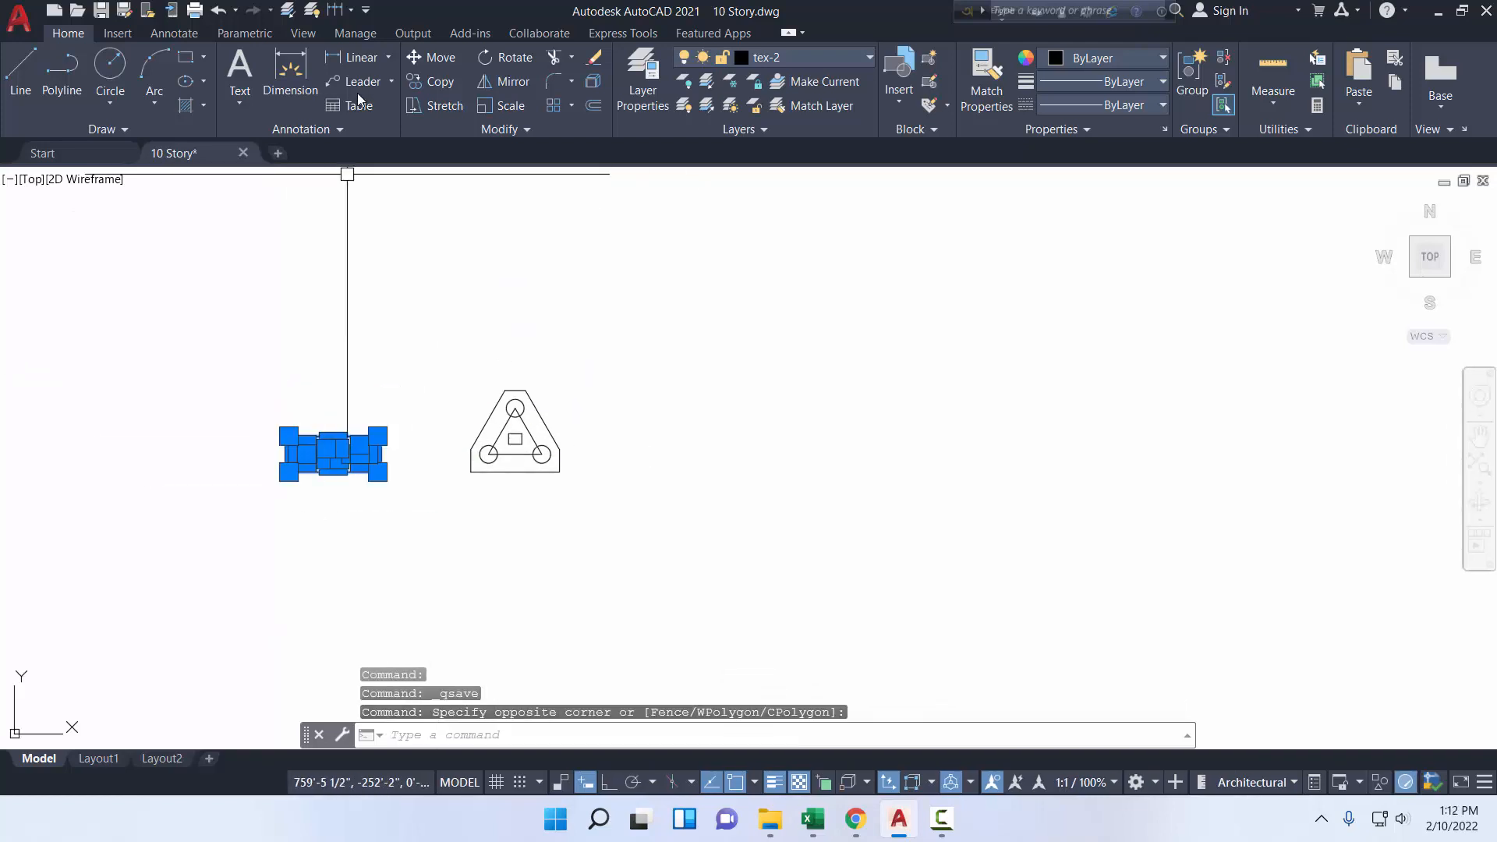
left_click(437, 81)
left_click(358, 266)
left_click(673, 292)
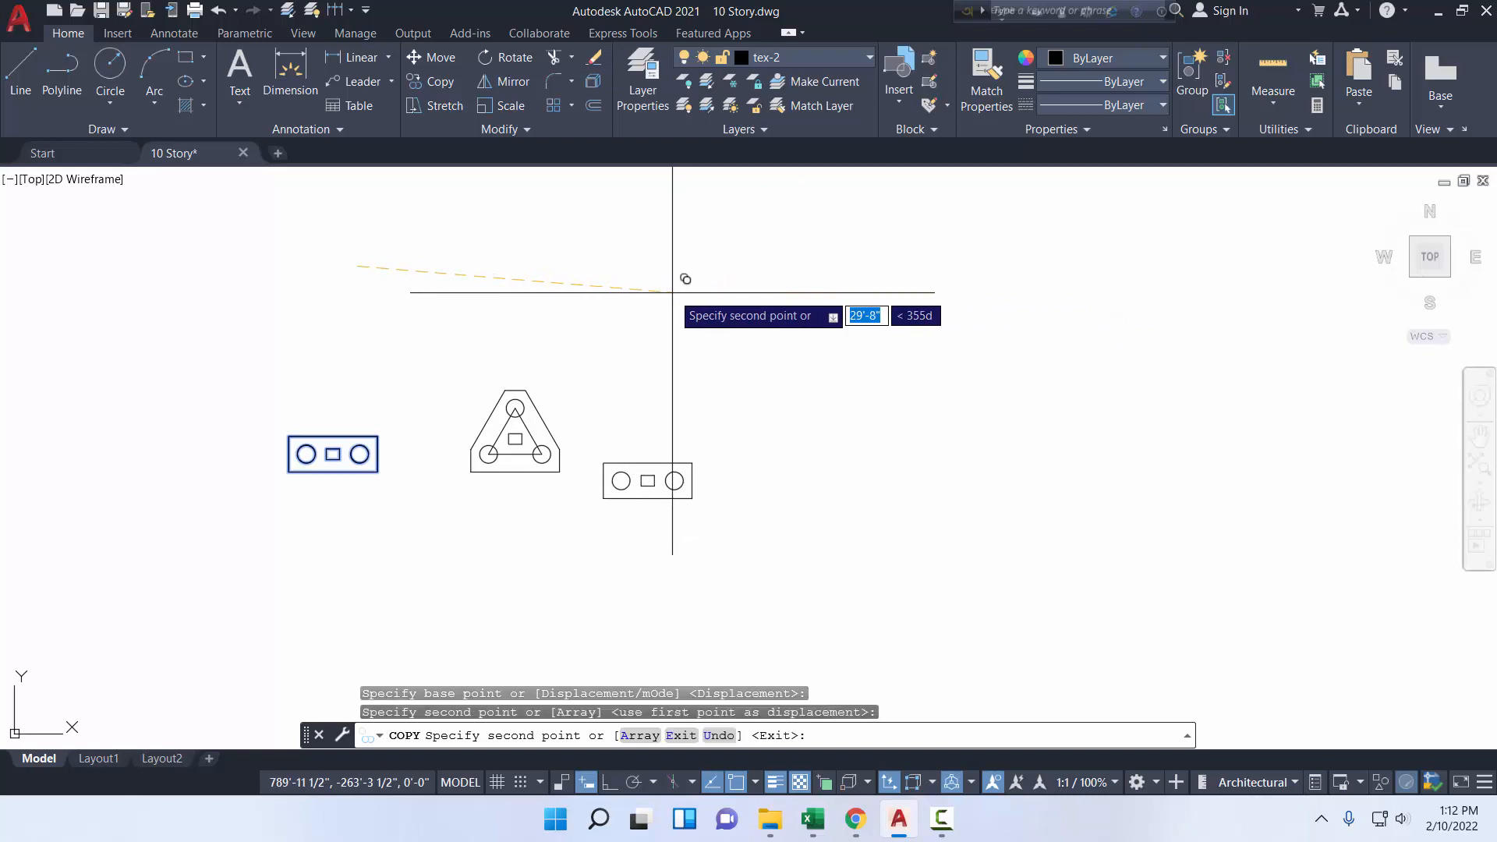
key("Escape")
- Delete the misaligned copy of the two-circle plan beside the triangular layout
left_click(742, 528)
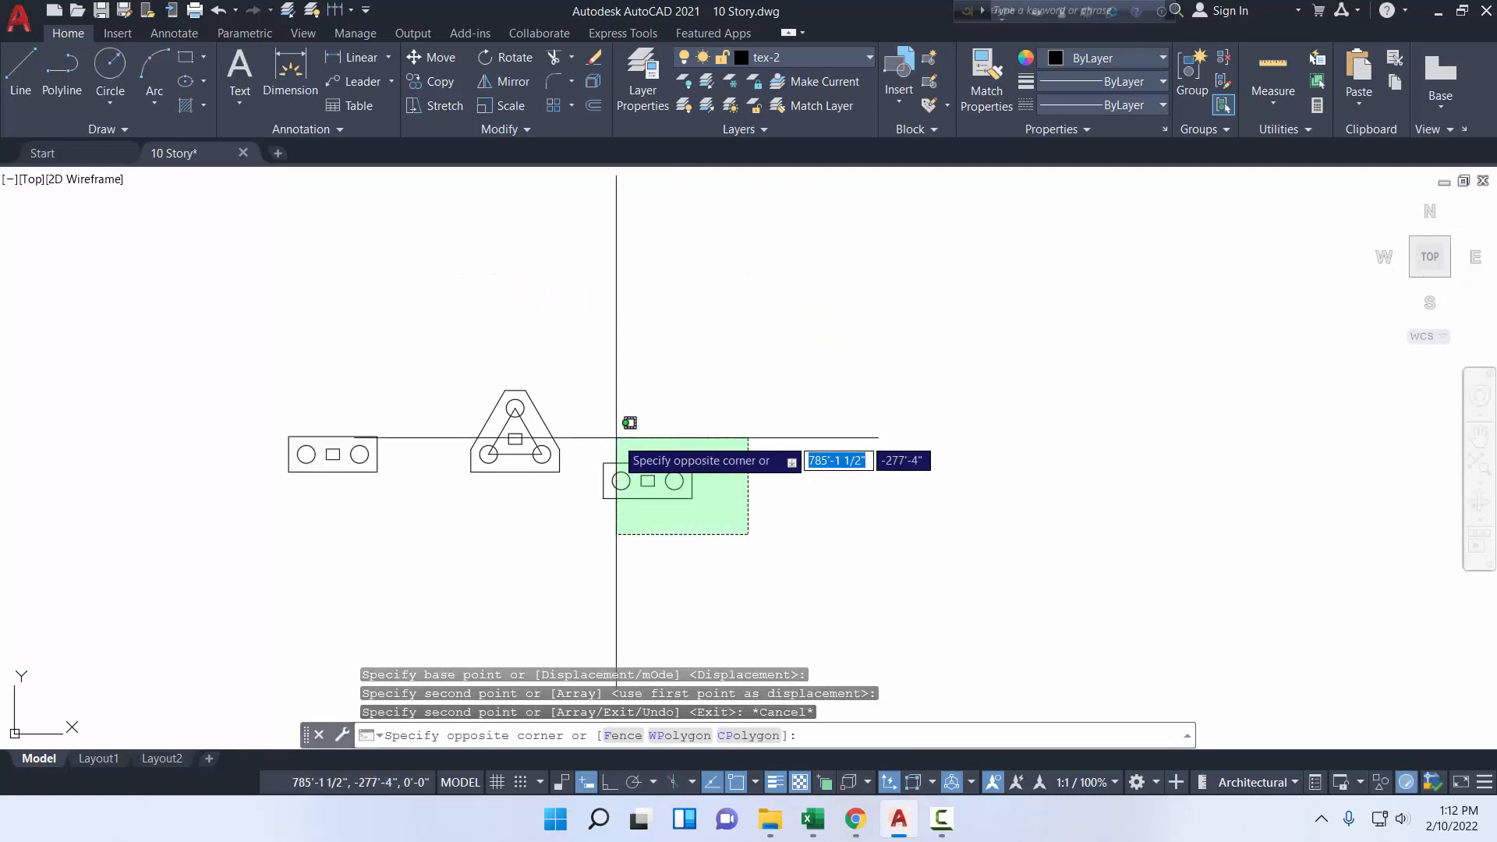
left_click(599, 436)
key("Delete")
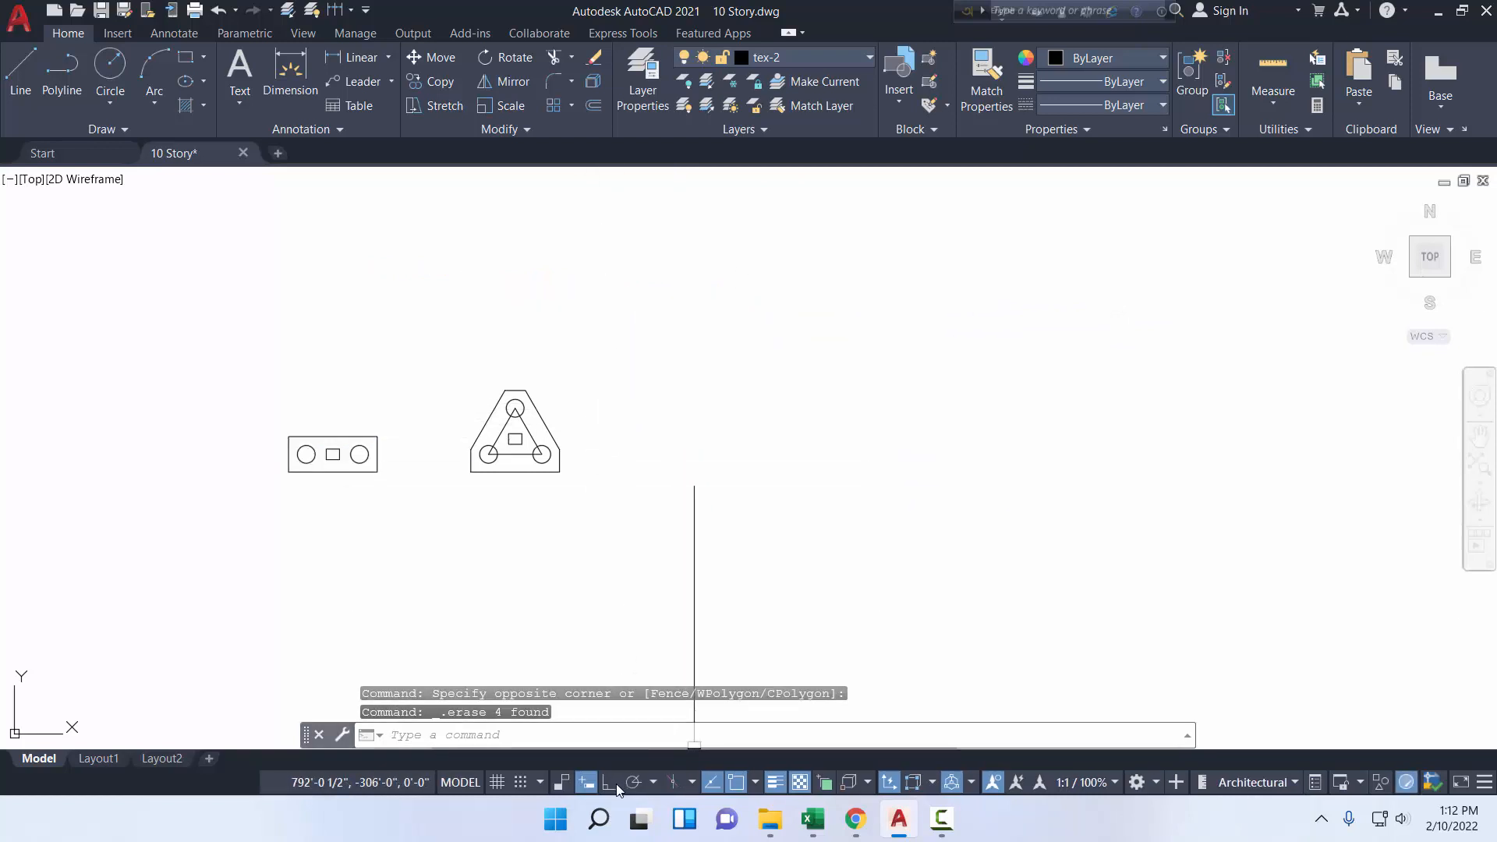
- Turn on Ortho mode and copy the two-circle plan about 33'-4 1/2" horizontally, past the triangular layout
key("F8")
left_click(401, 516)
left_click(227, 315)
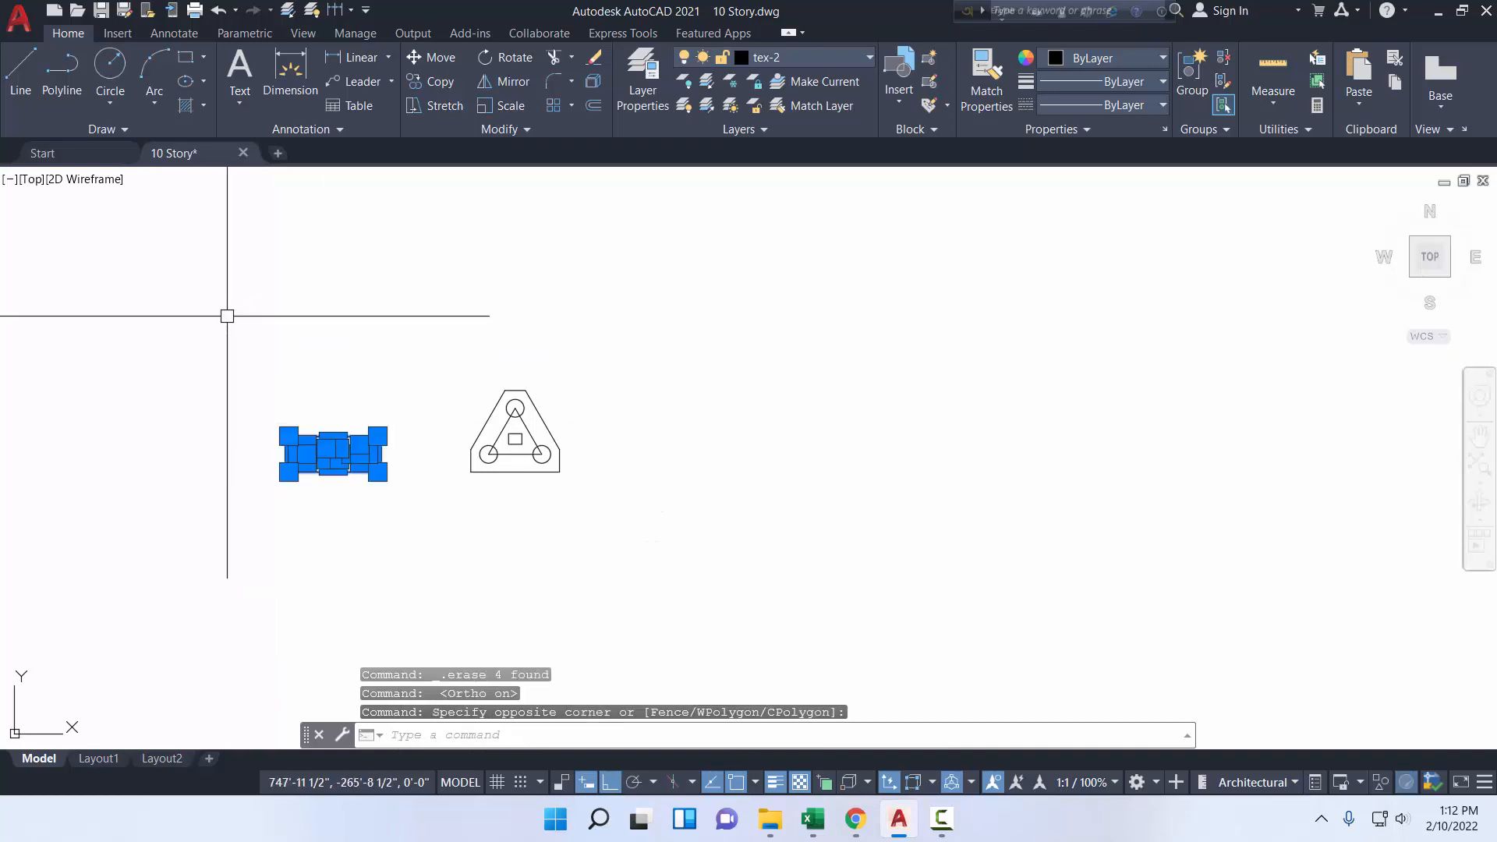
left_click(413, 86)
left_click(330, 329)
left_click(686, 299)
right_click(687, 301)
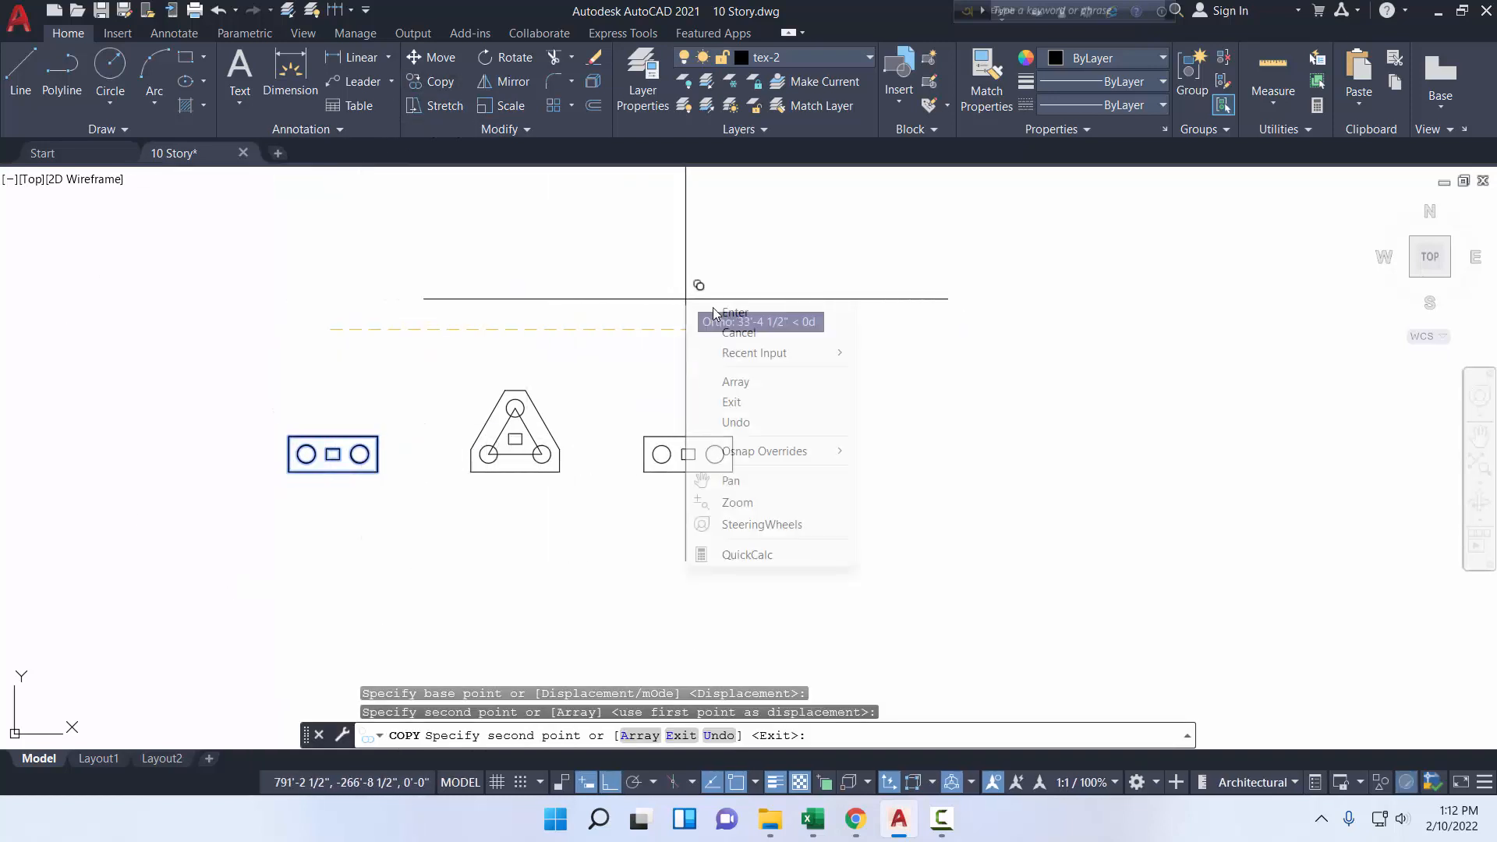
left_click(716, 313)
left_click(688, 435)
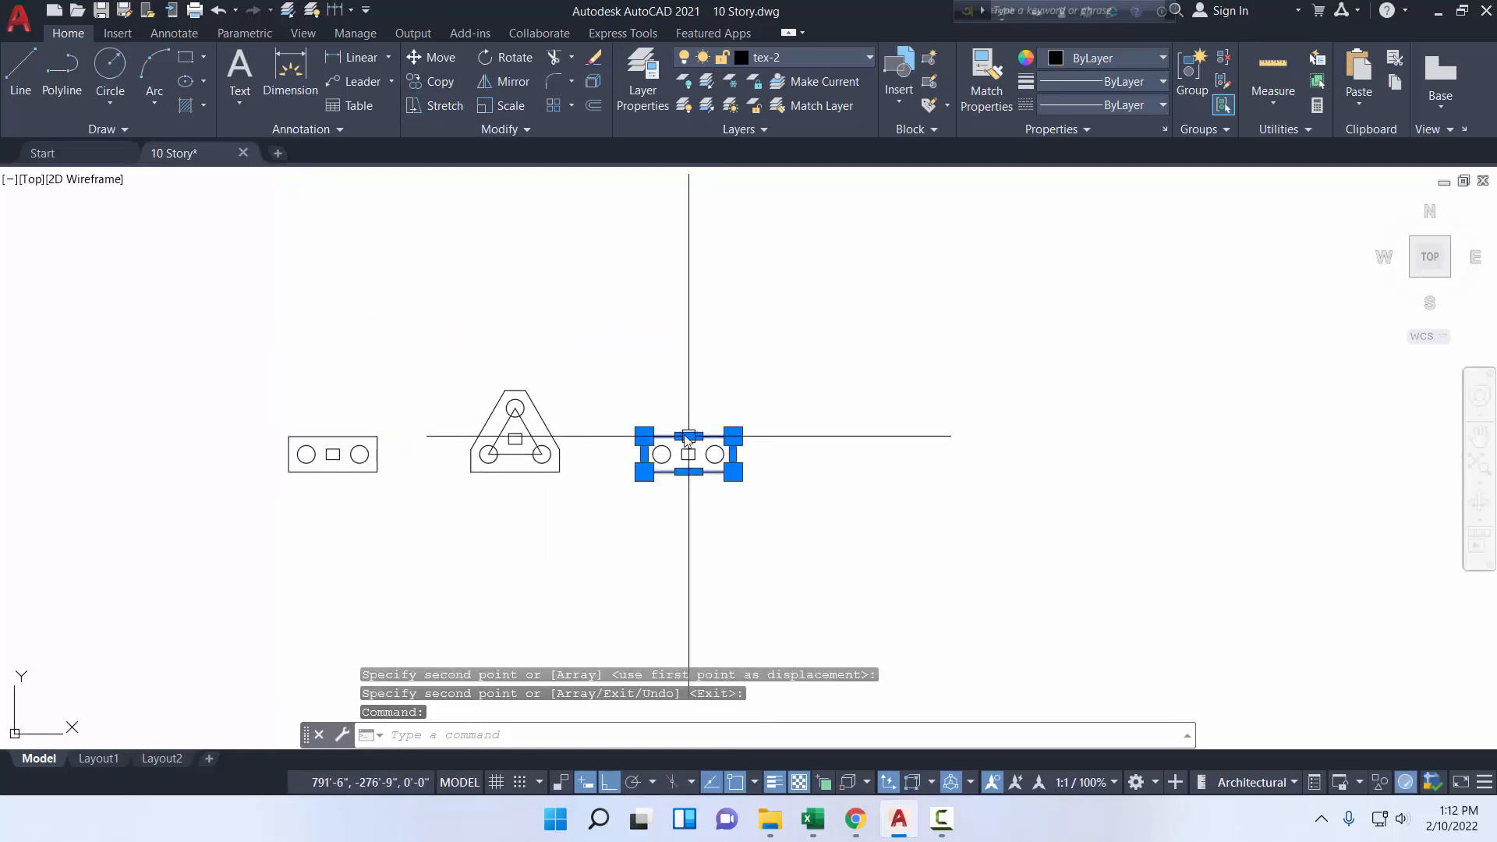
left_click(688, 436)
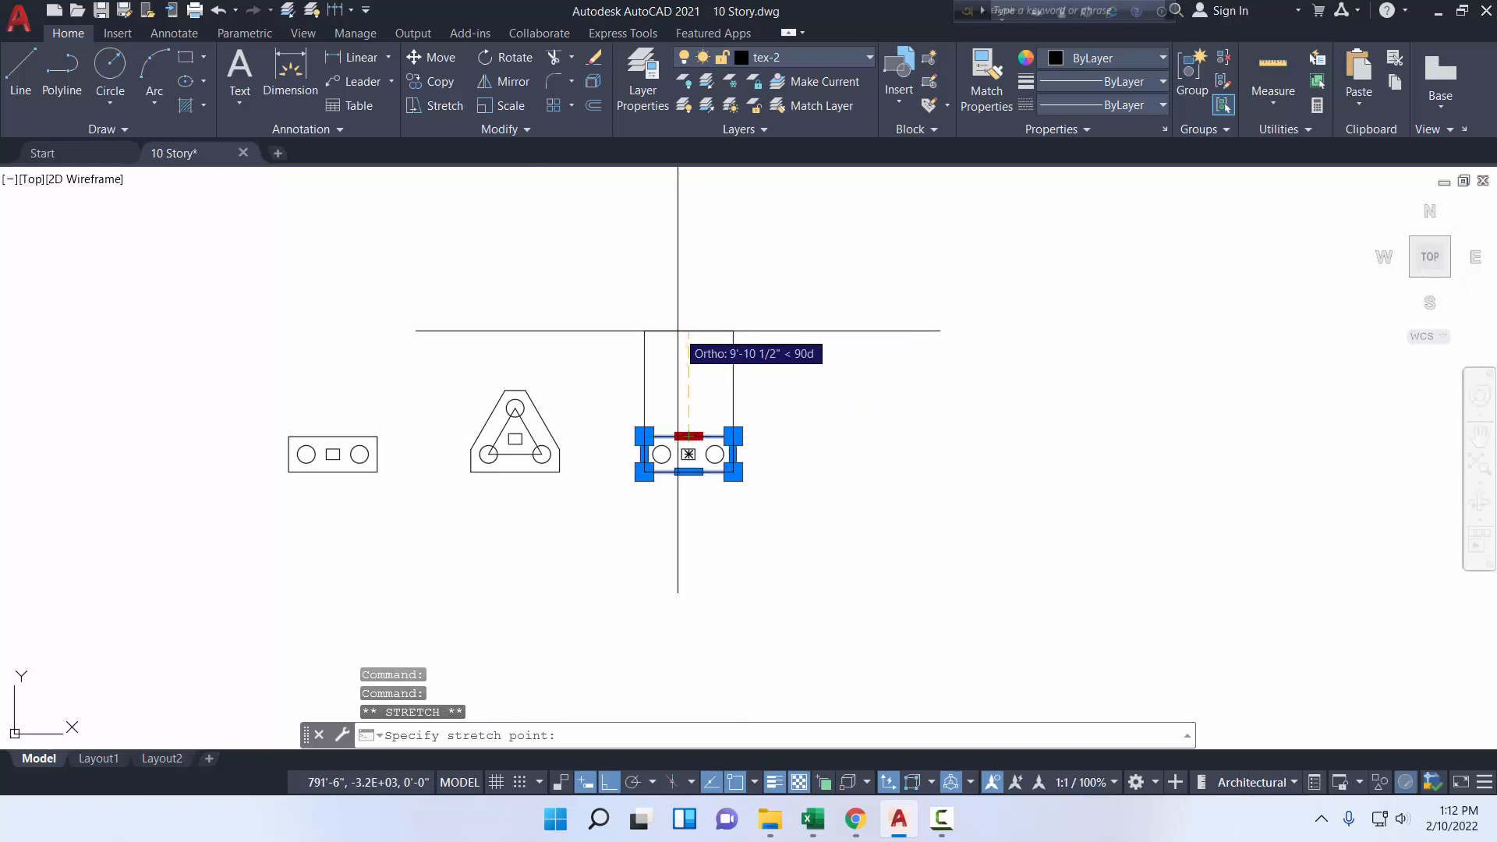
key("Escape")
key("Escape")
- Copy only the two circles of the newest plan copy 60" straight up, leaving out the small column rectangle
scroll(670, 444, "up", 5)
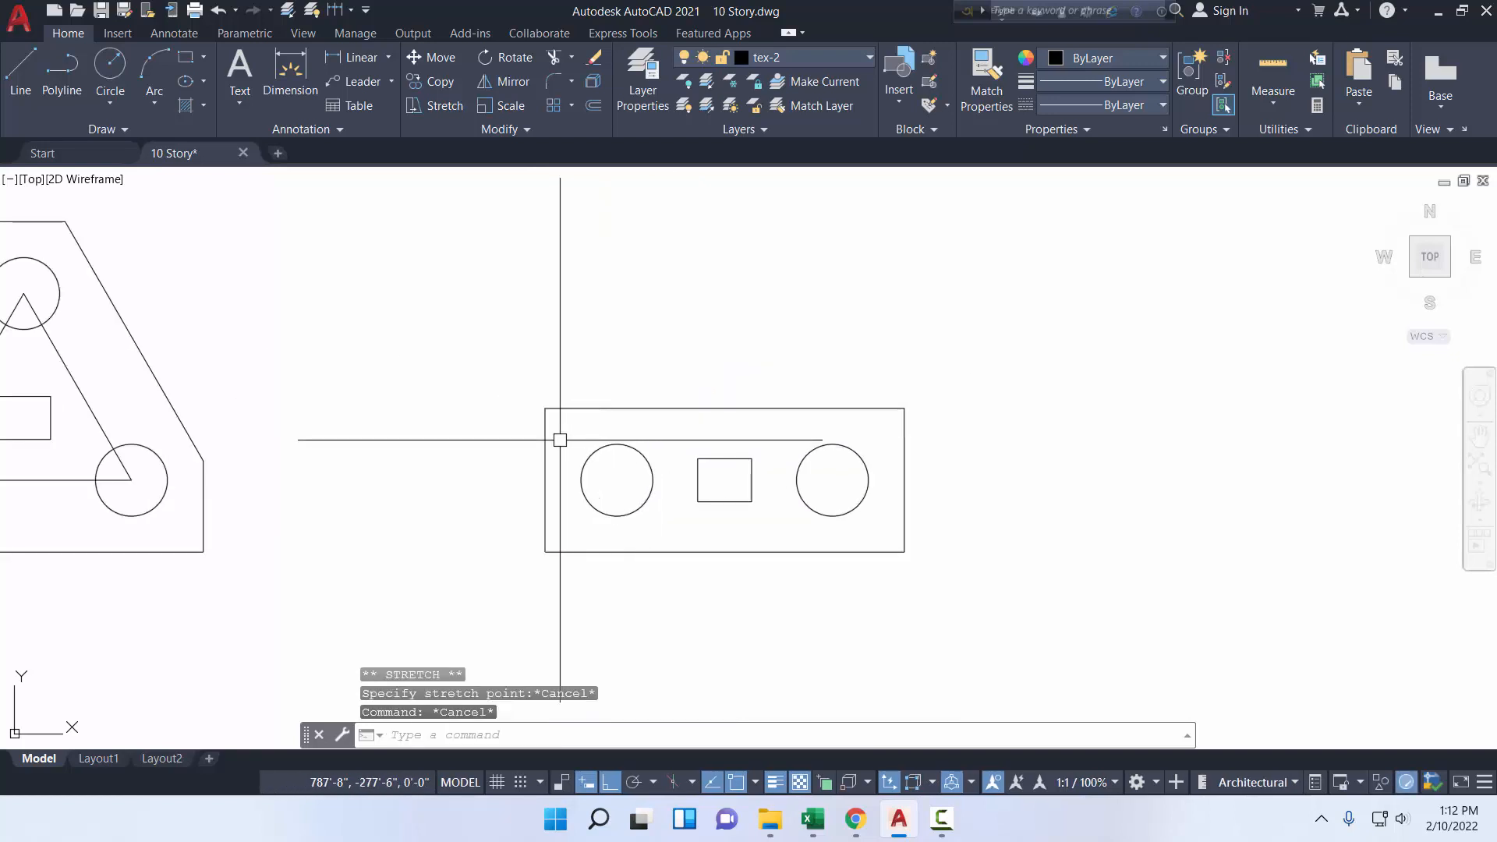
left_click(876, 524)
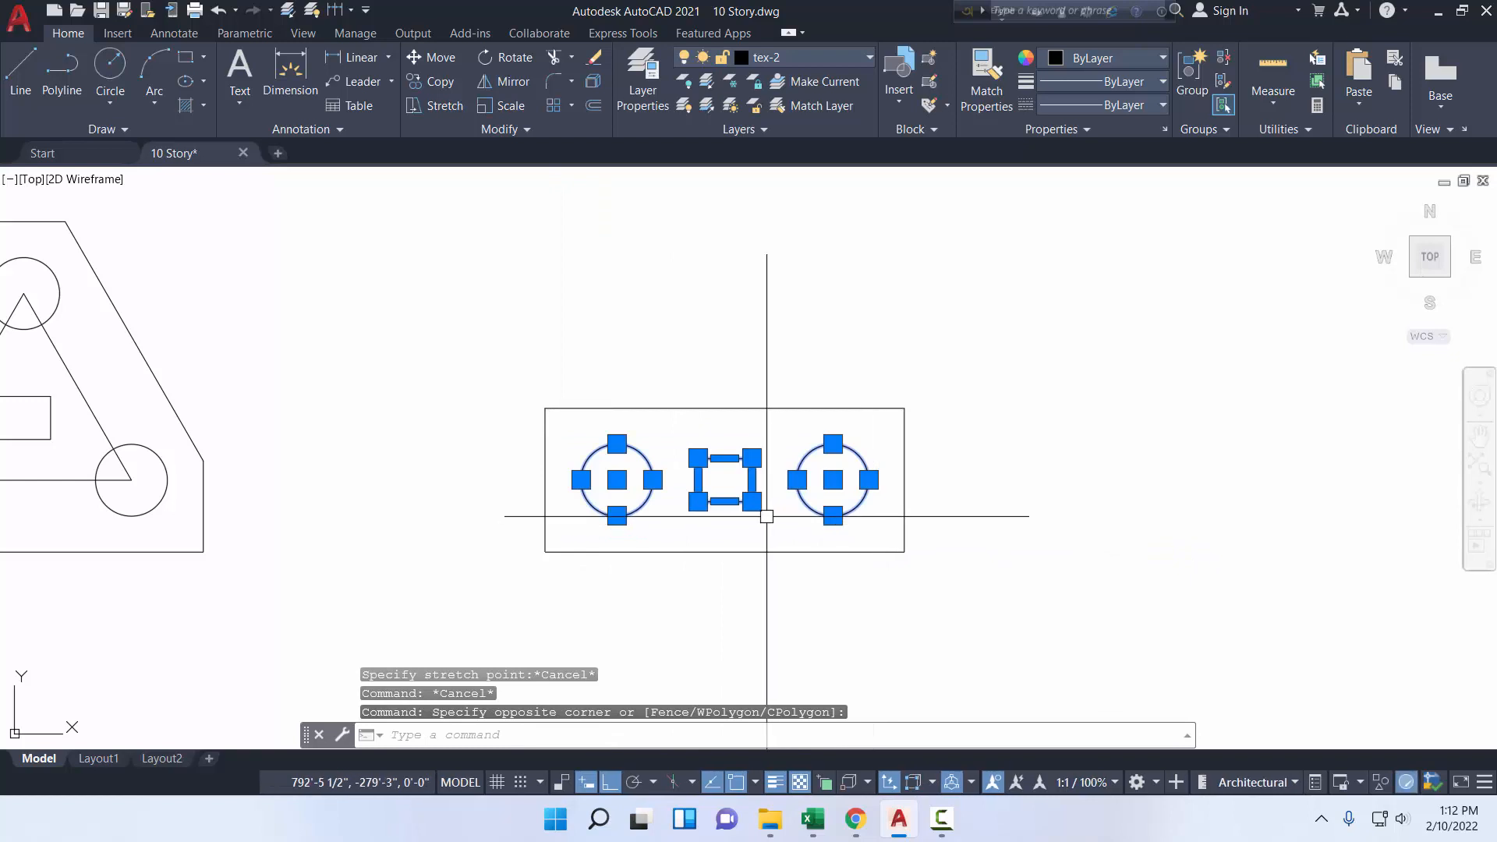
scroll(760, 503, "up", 2)
scroll(745, 486, "up", 2)
left_click(602, 296, "shift")
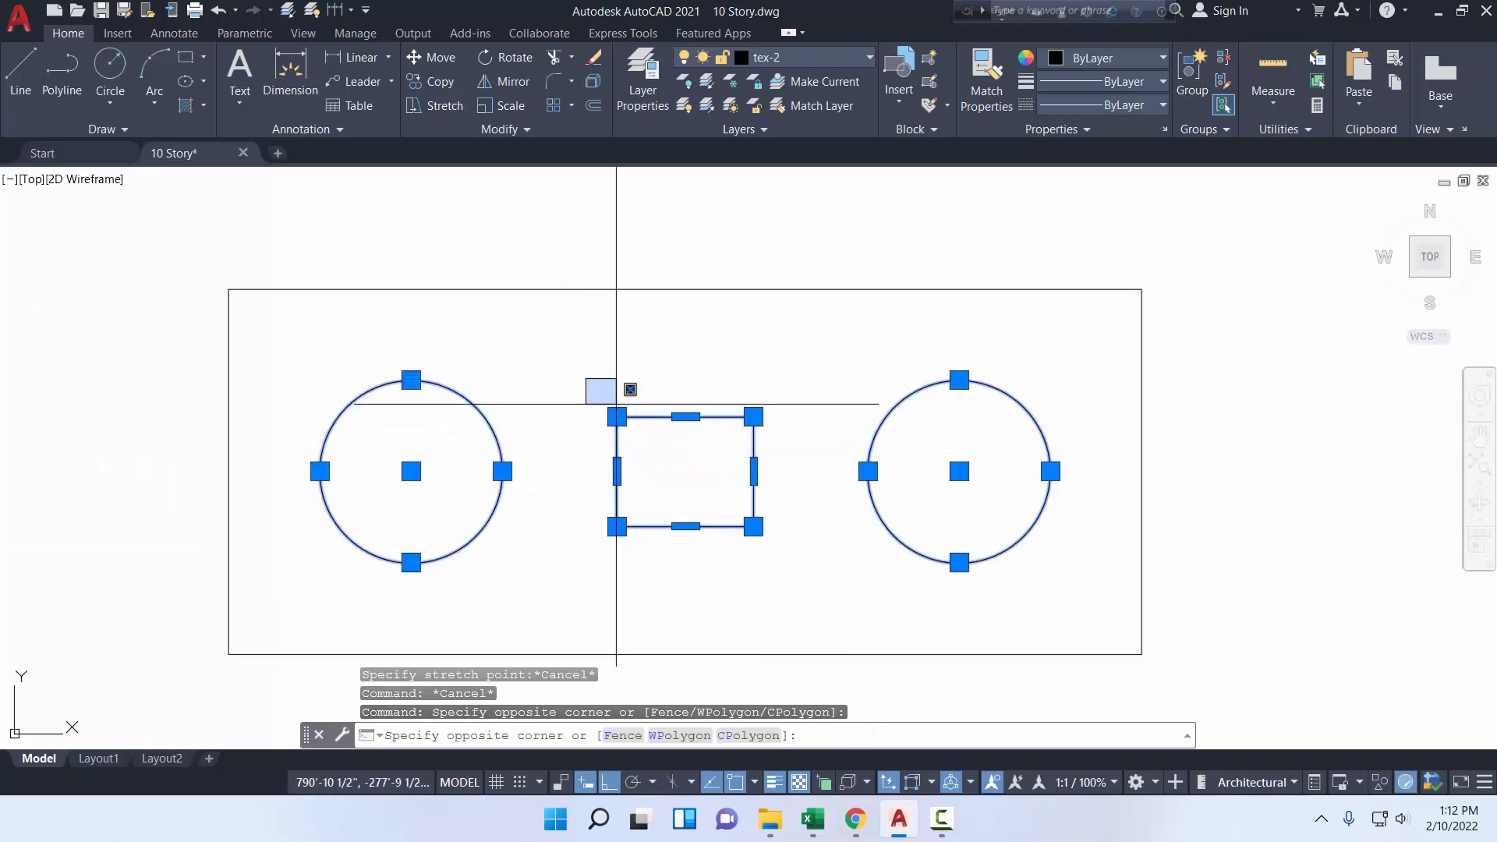
left_click(811, 561, "shift")
scroll(812, 562, "down", 4)
left_click(431, 81)
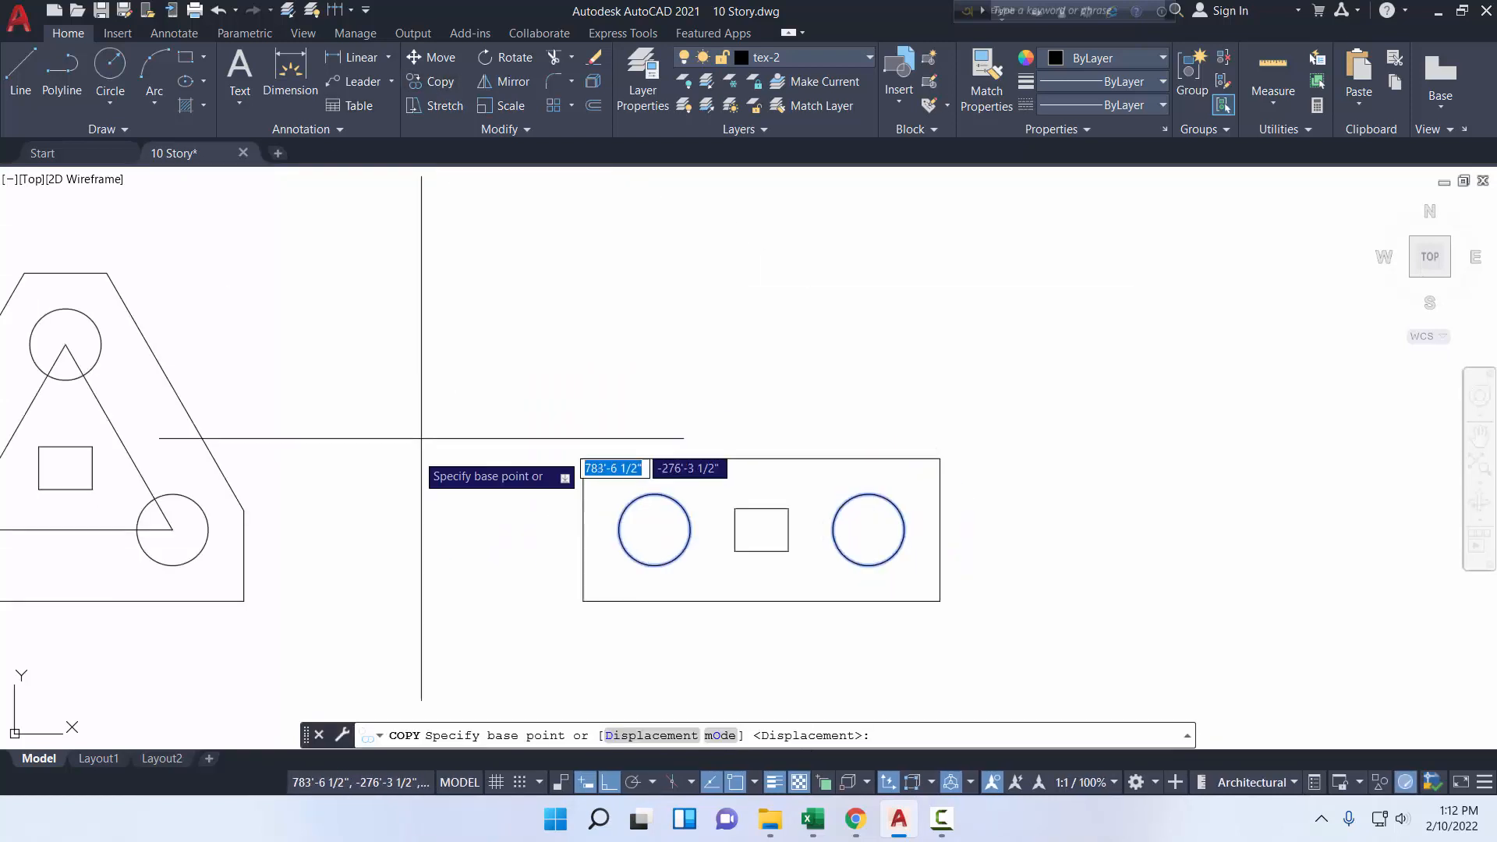
left_click(421, 452)
key("Return")
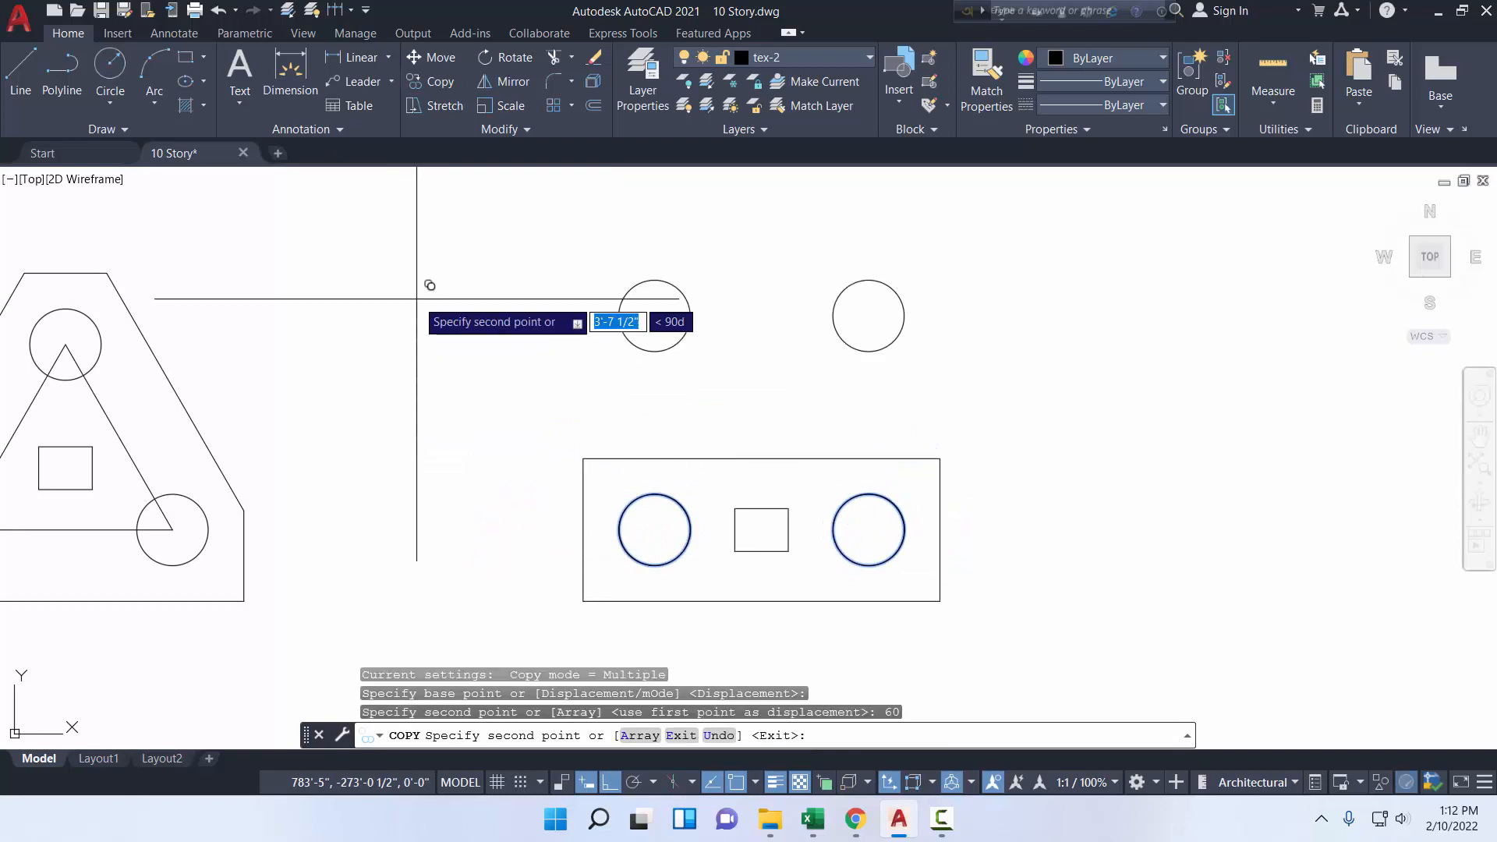
key("Escape")
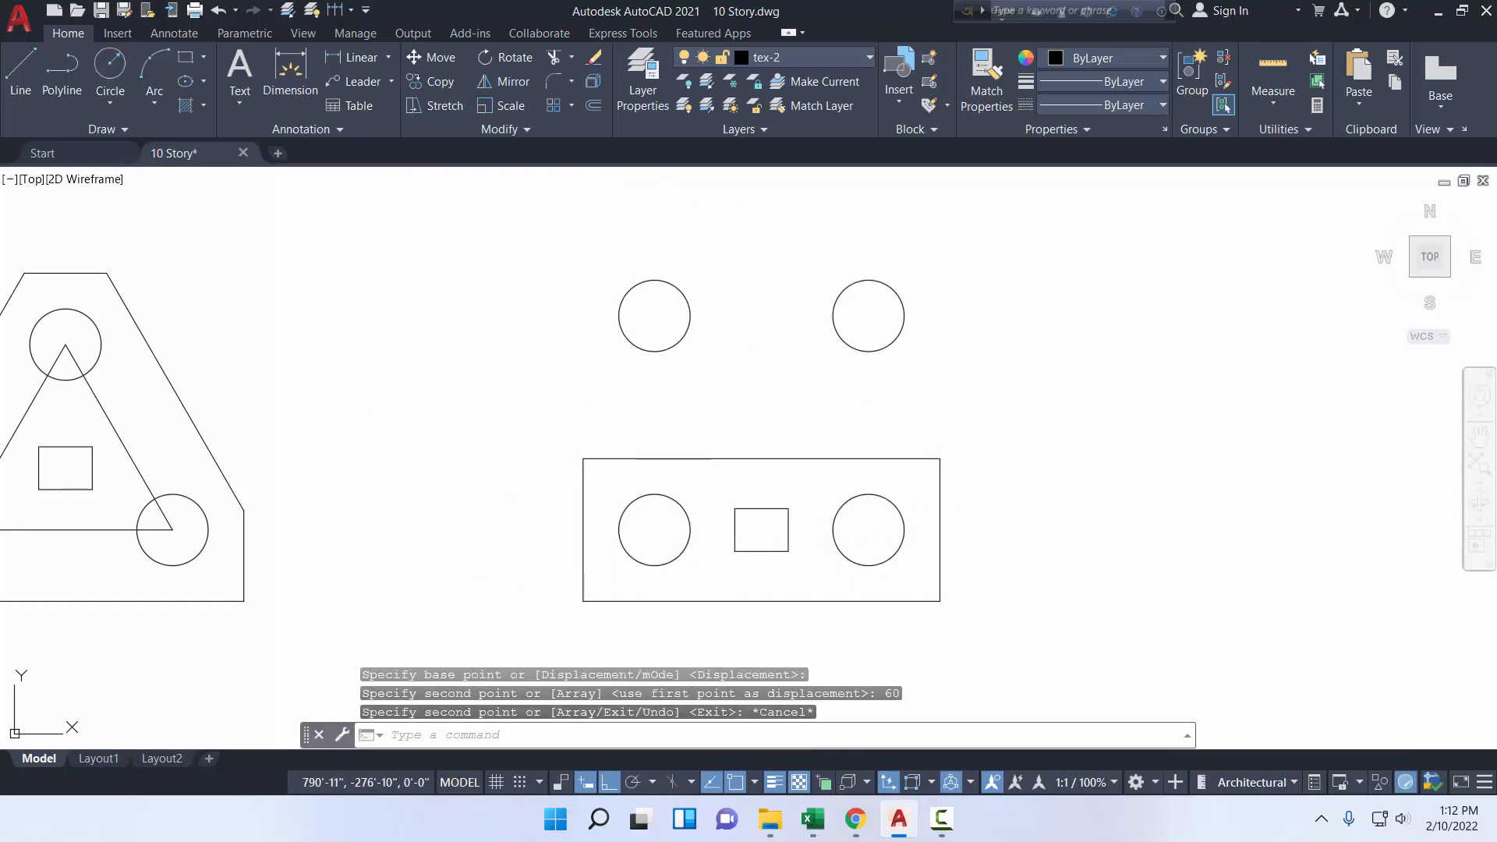
- Stretch the outline's top edge up to the top quadrant of the upper circles
left_click(762, 458)
left_click(762, 459)
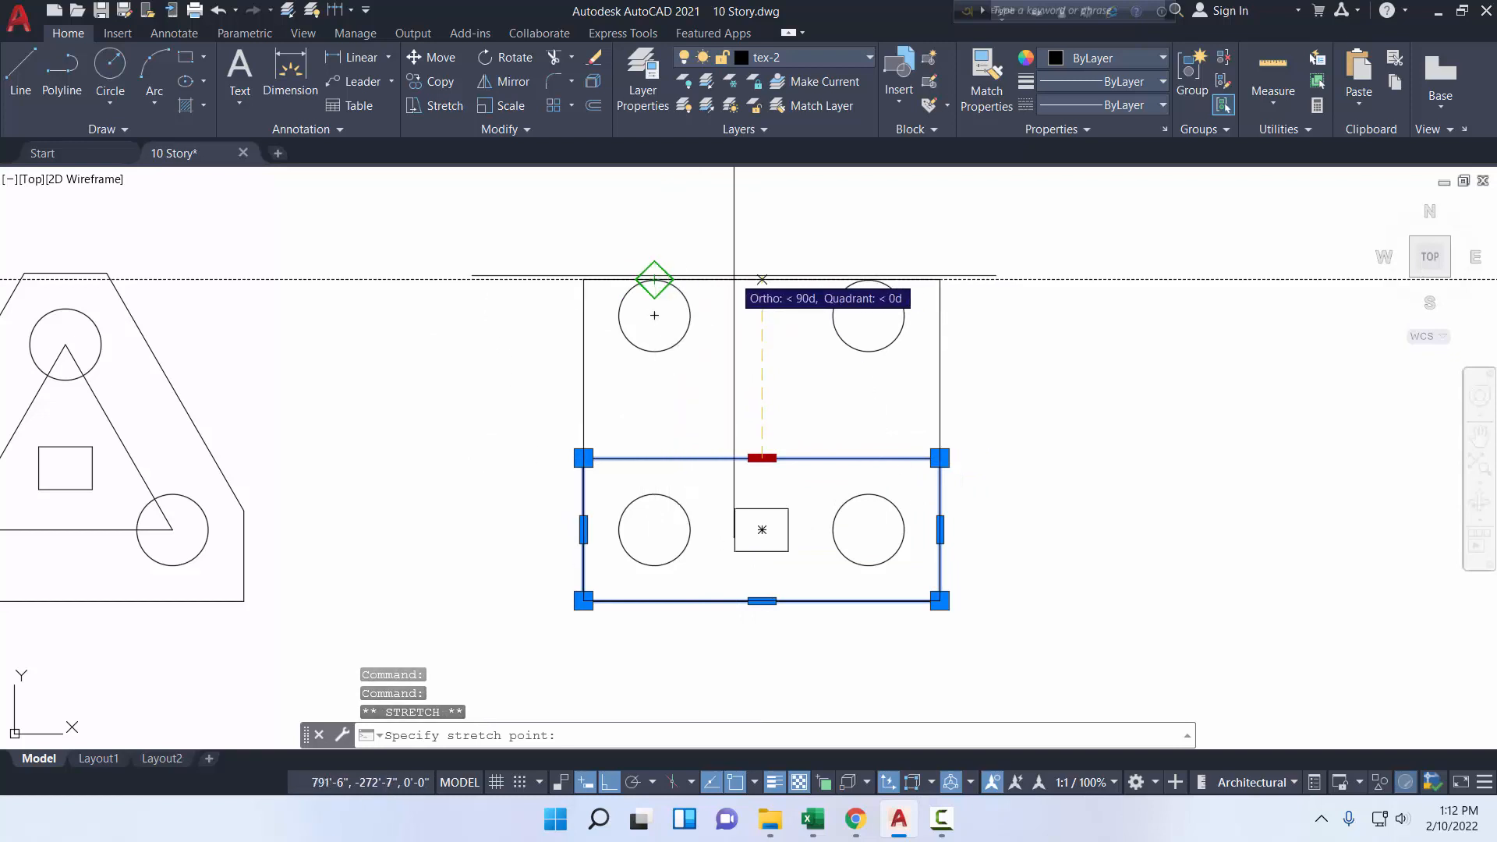
left_click(734, 276)
key("Escape")
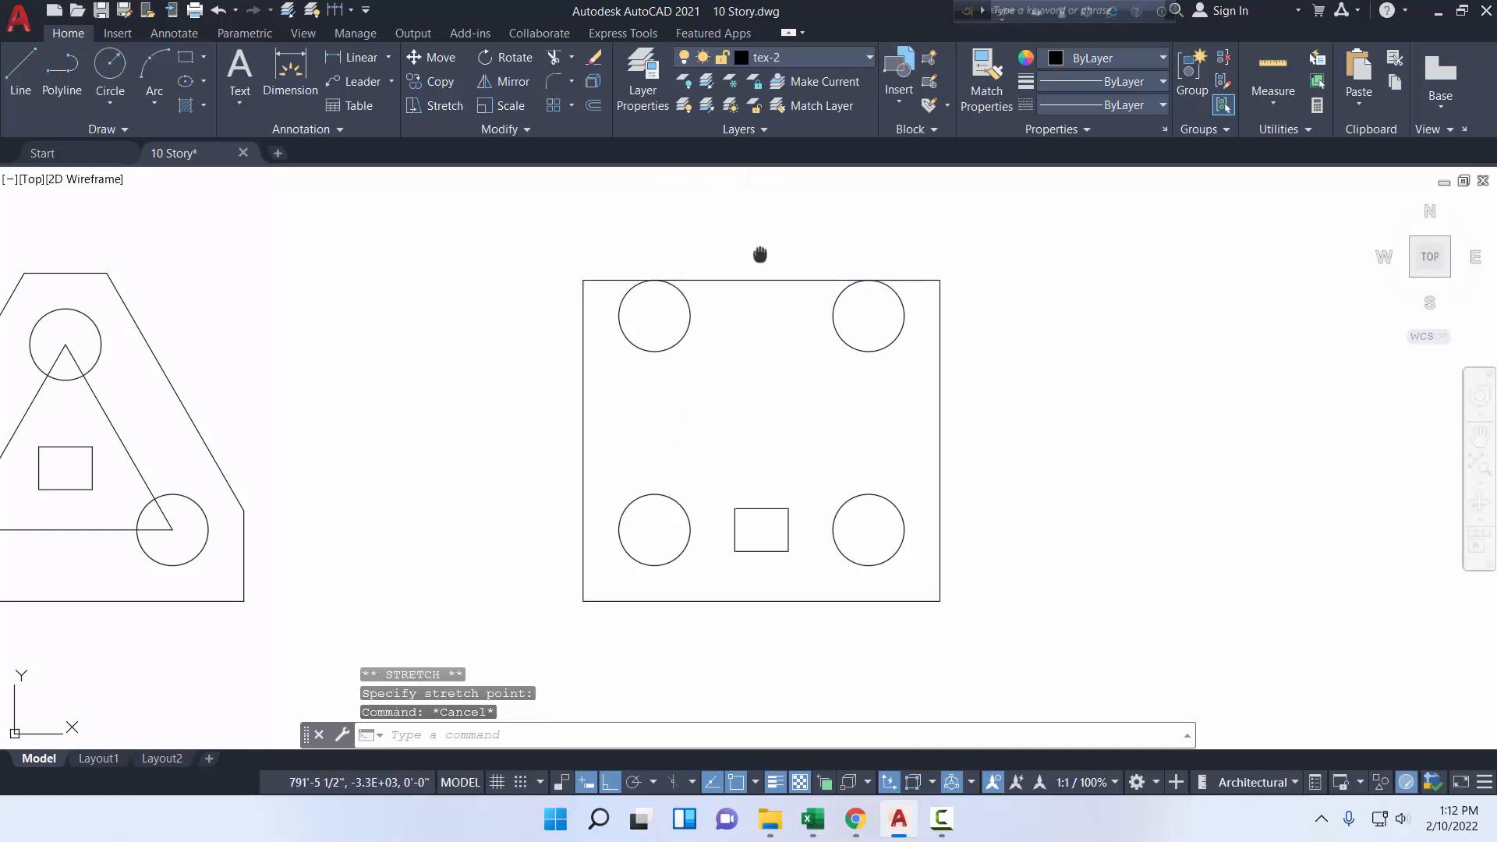
- Stretch the outline's top edge a further 10" upward beyond the upper circles
middle_click_drag(762, 250, 772, 416)
left_click(769, 444)
left_click(770, 444)
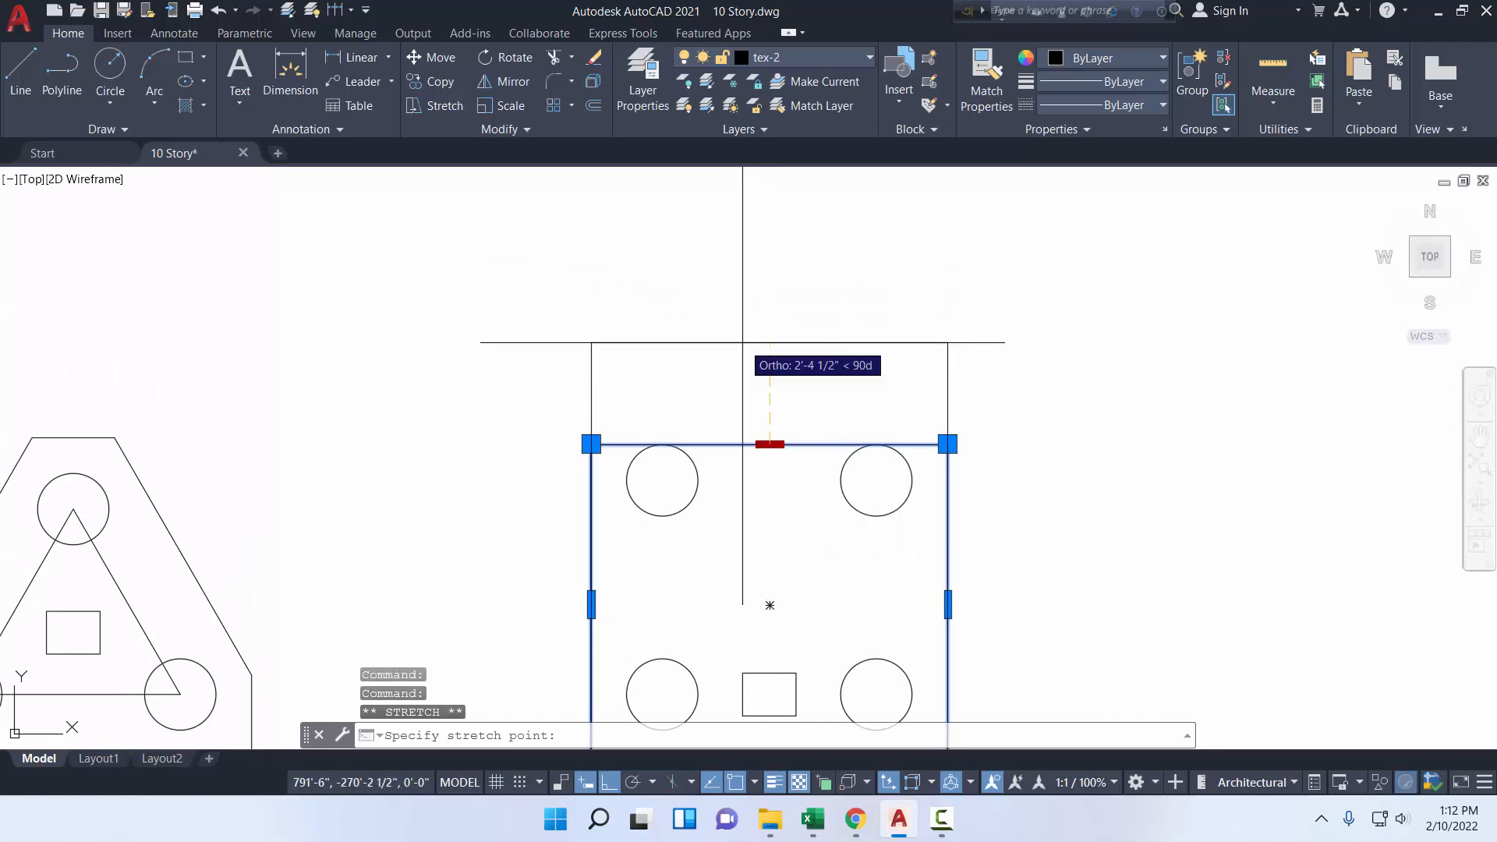
type("10")
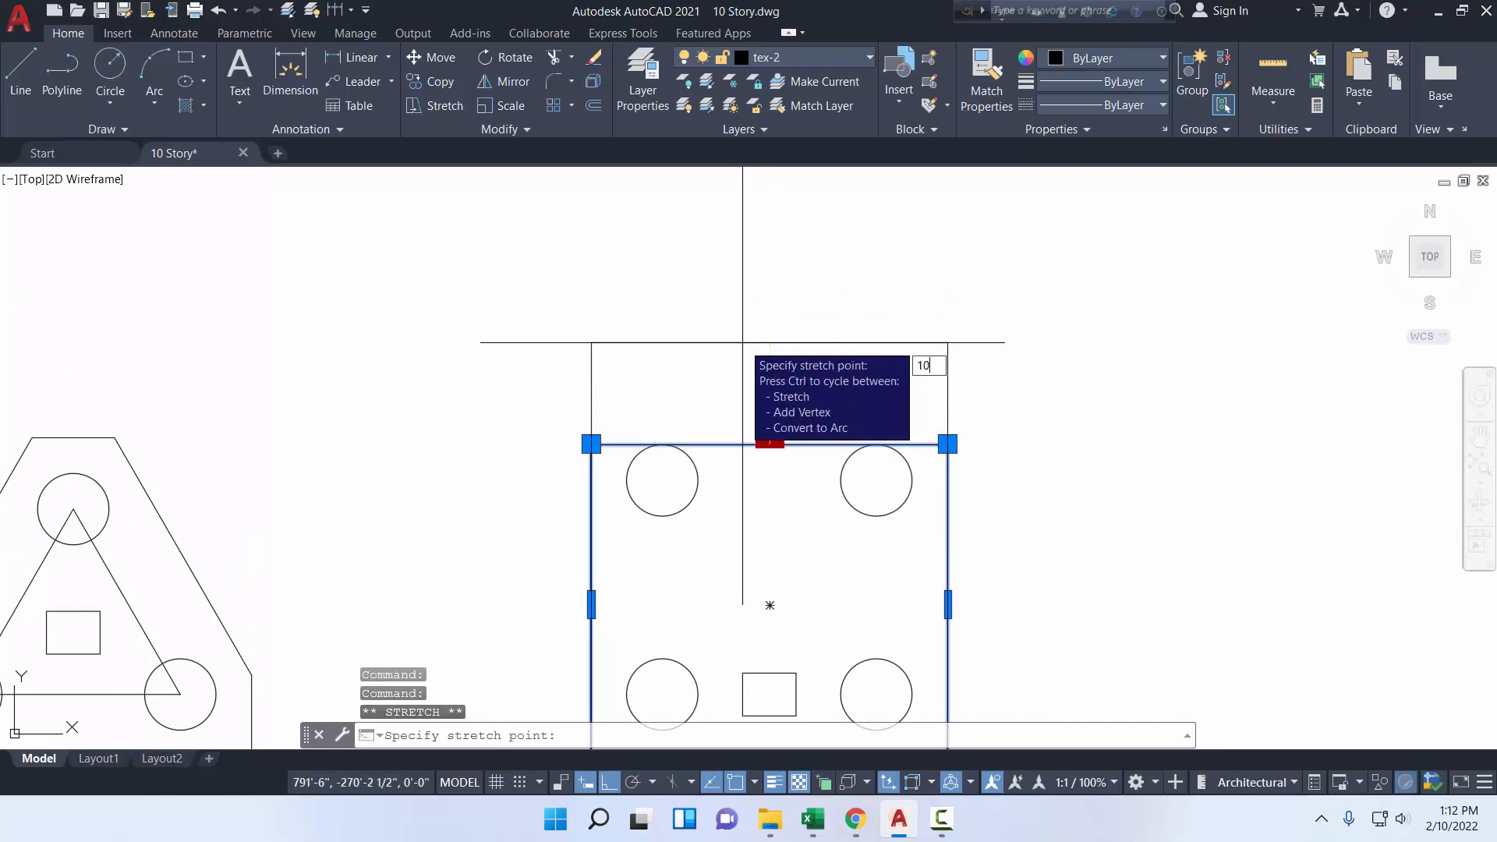
key("Return")
key("Escape")
- Move the small column rectangle from its own centre to the centre of the enlarged four-circle outline
left_click(786, 673)
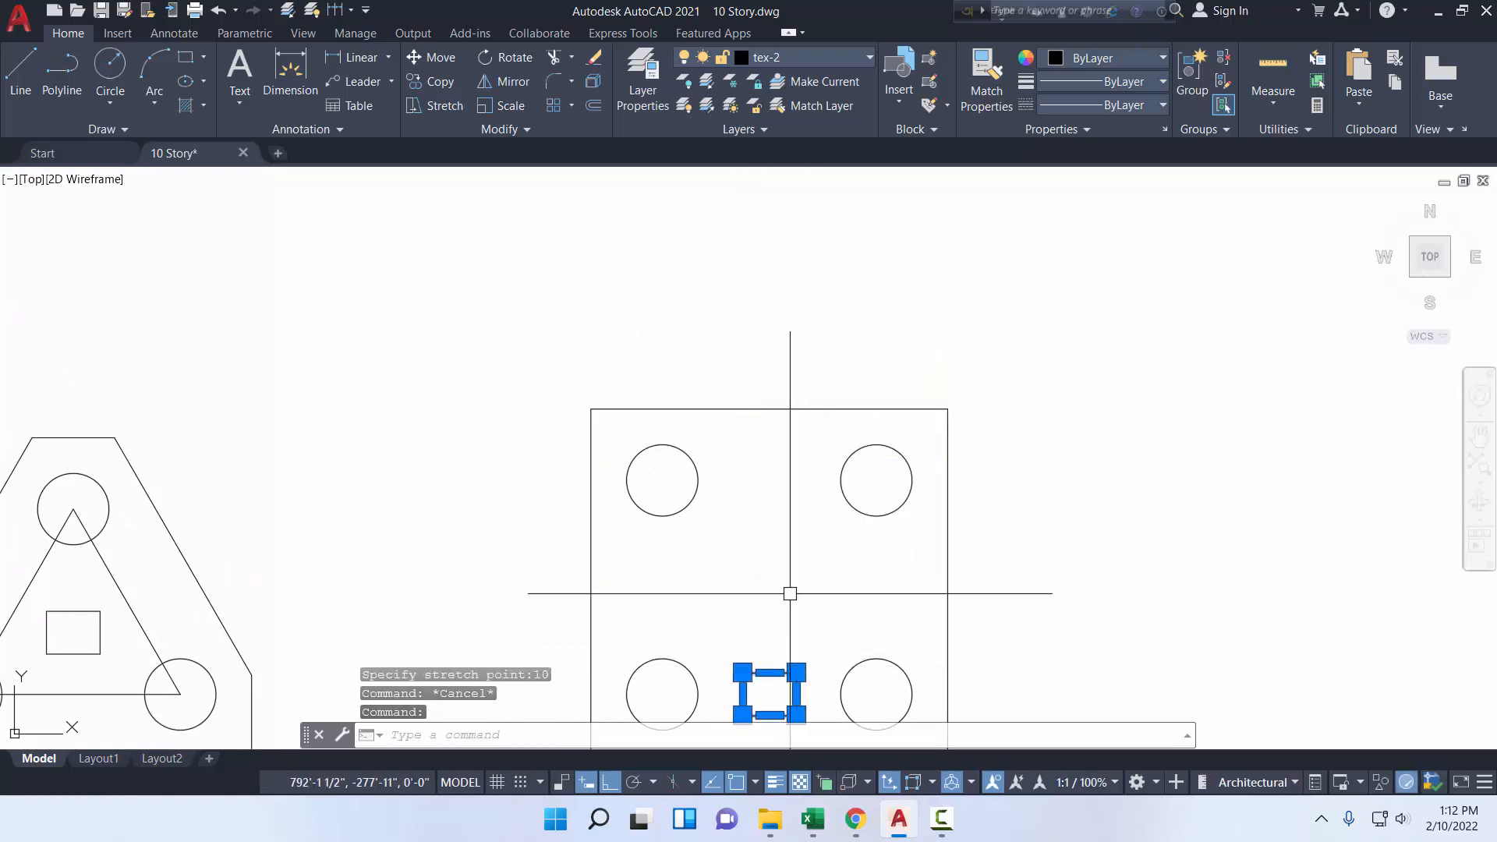
left_click(428, 57)
middle_click_drag(786, 669, 769, 545)
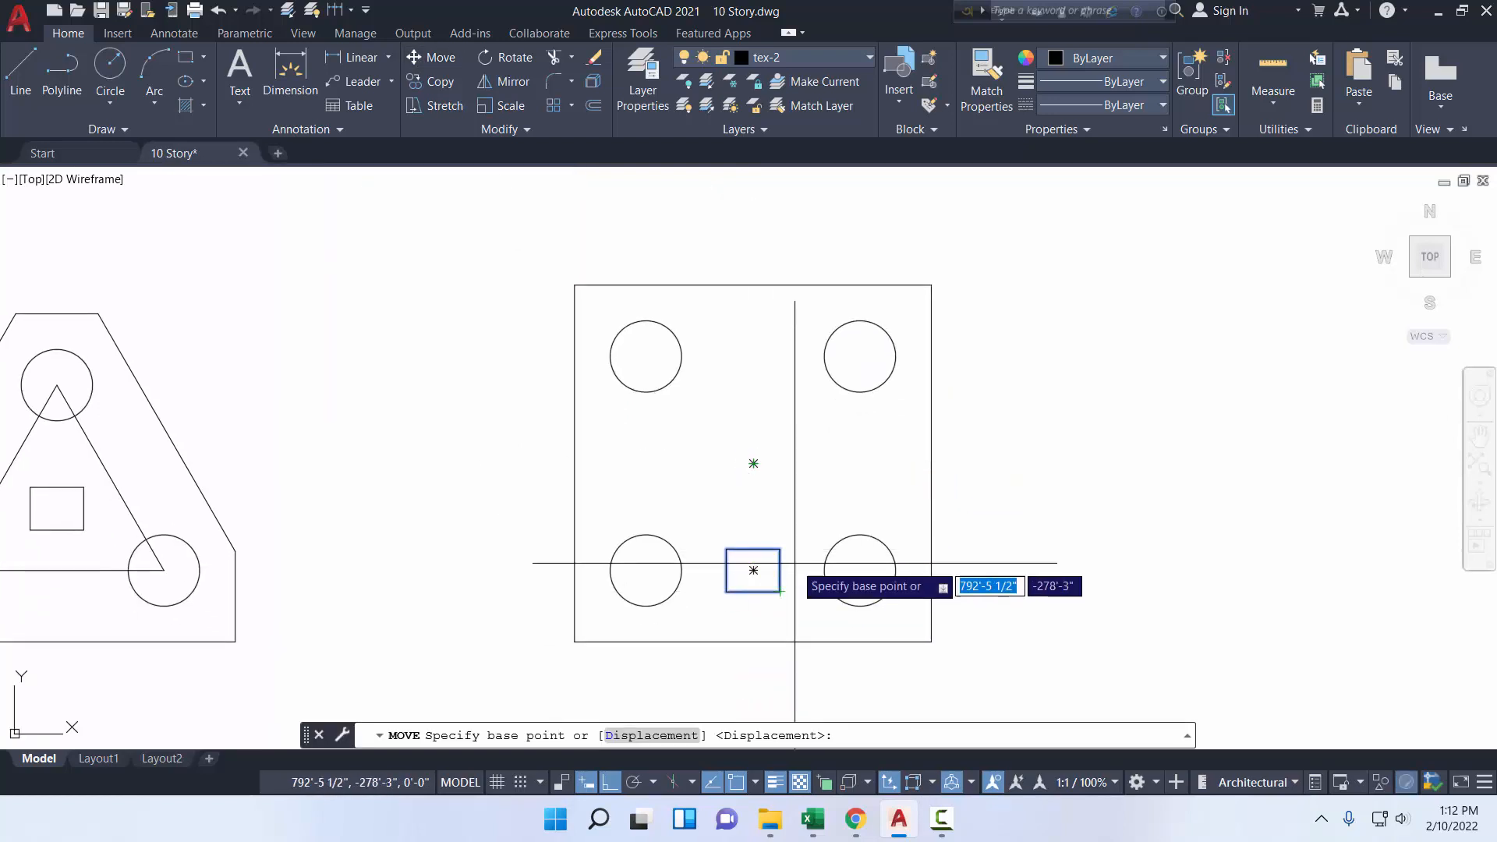
left_click(754, 570)
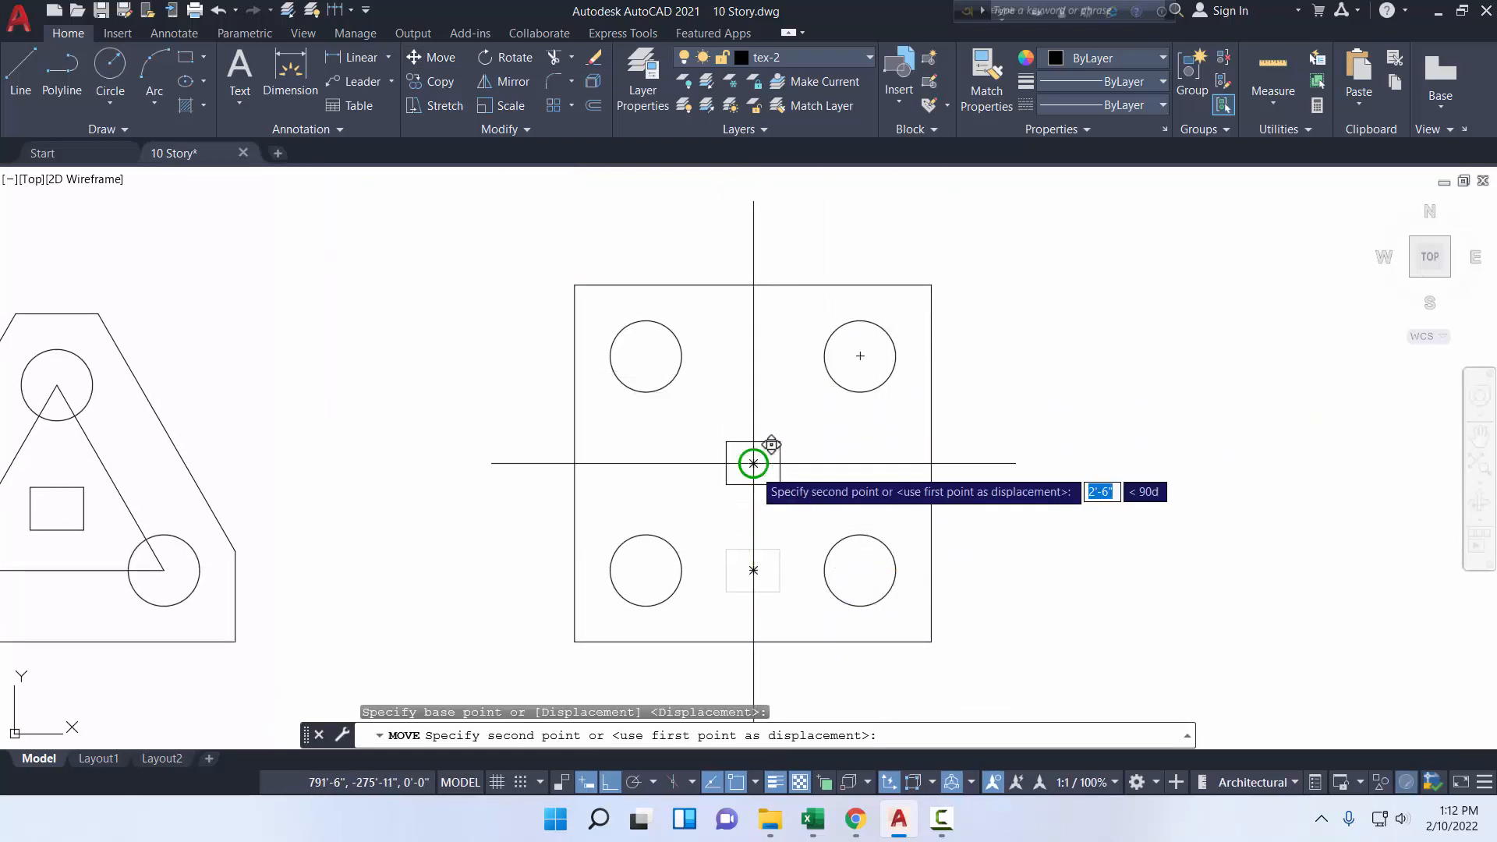
left_click(751, 463)
left_click(942, 819)
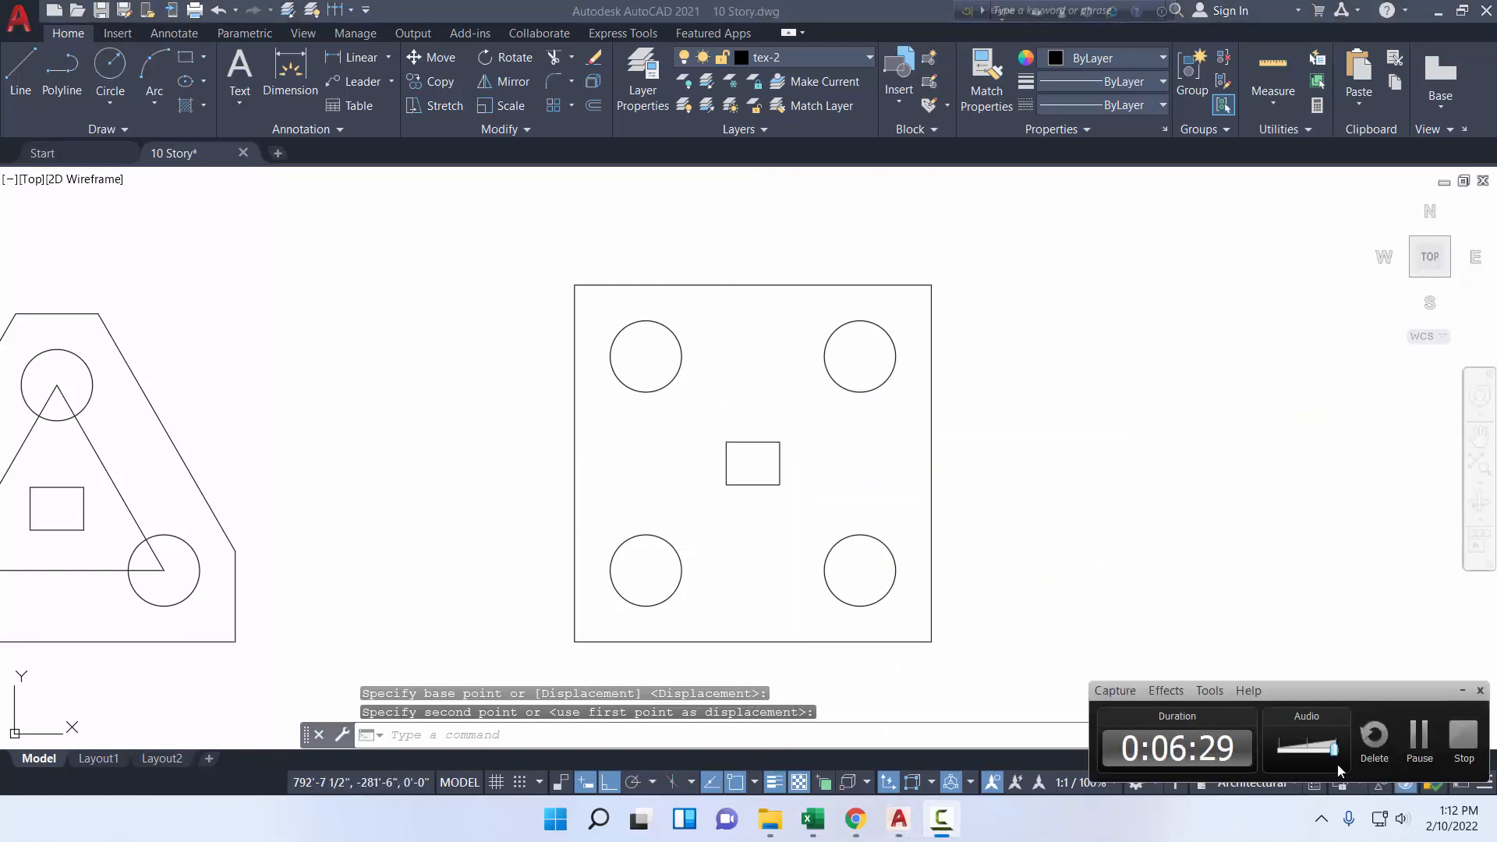
left_click(1416, 739)
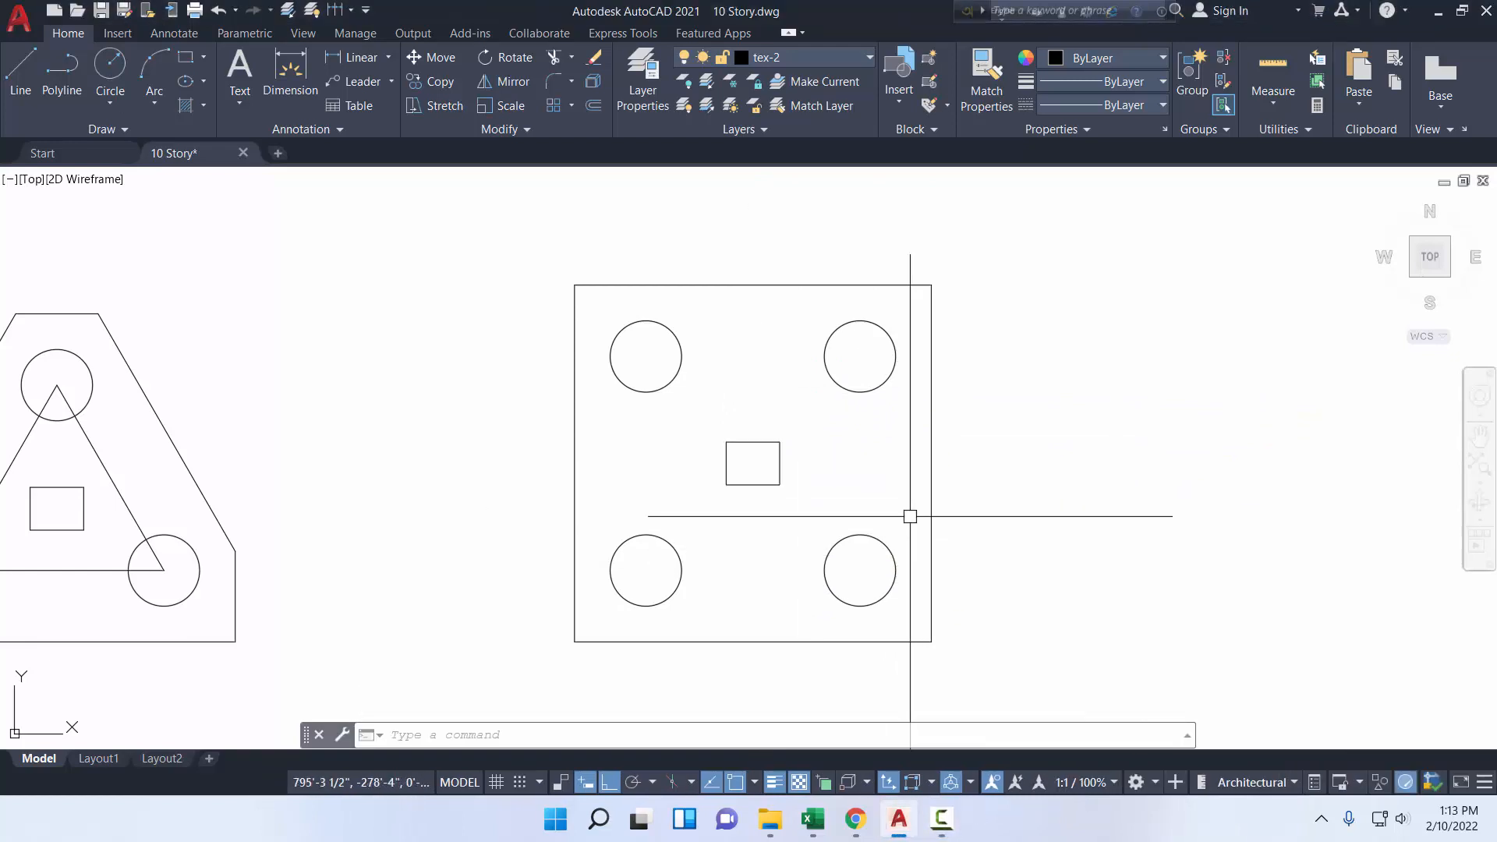
scroll(687, 560, "down", 4)
scroll(457, 571, "up", 4)
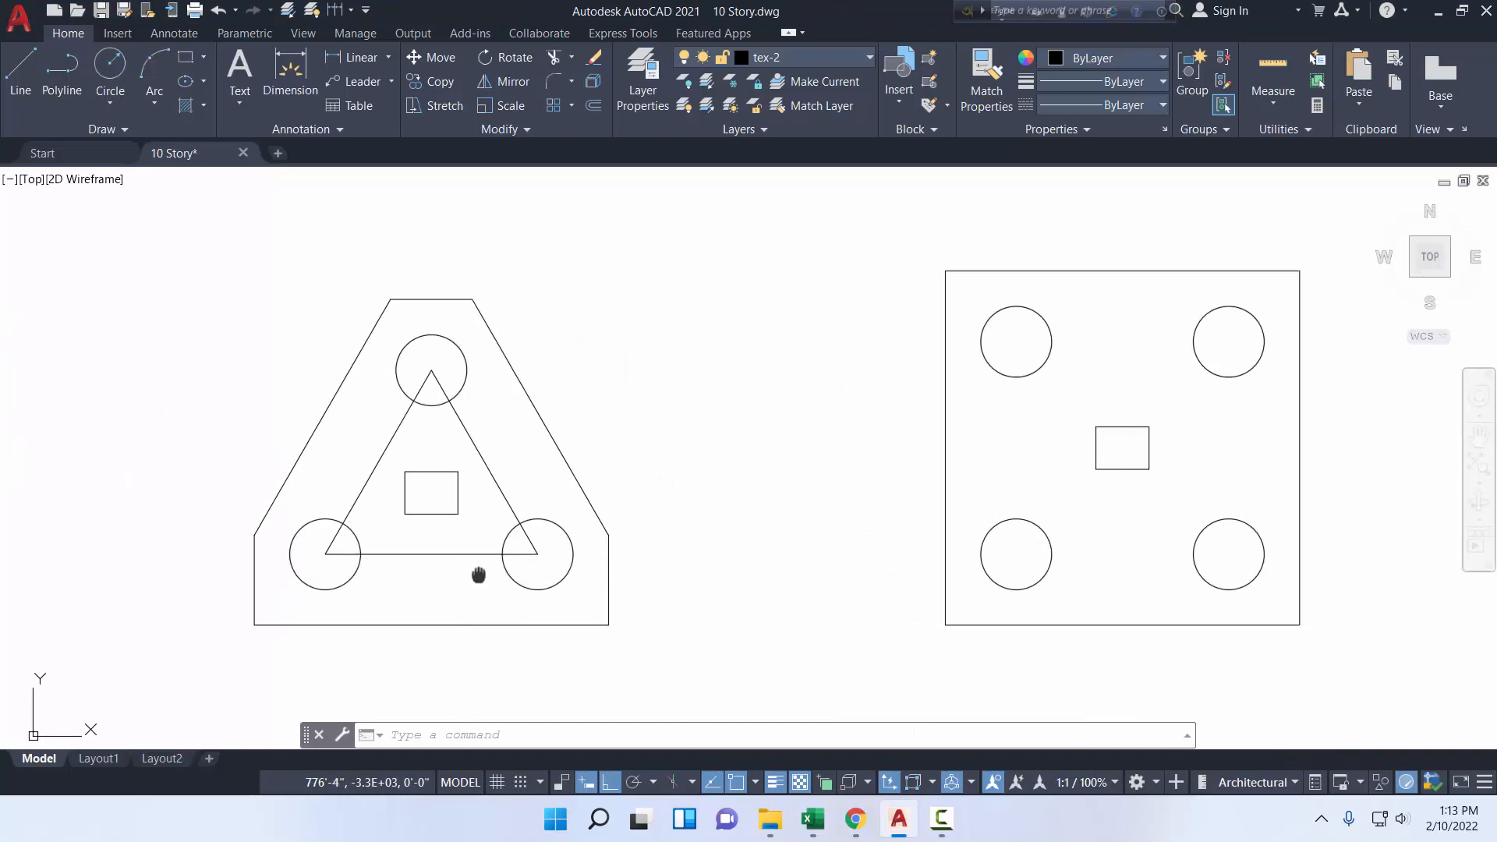
middle_click_drag(478, 572, 538, 574)
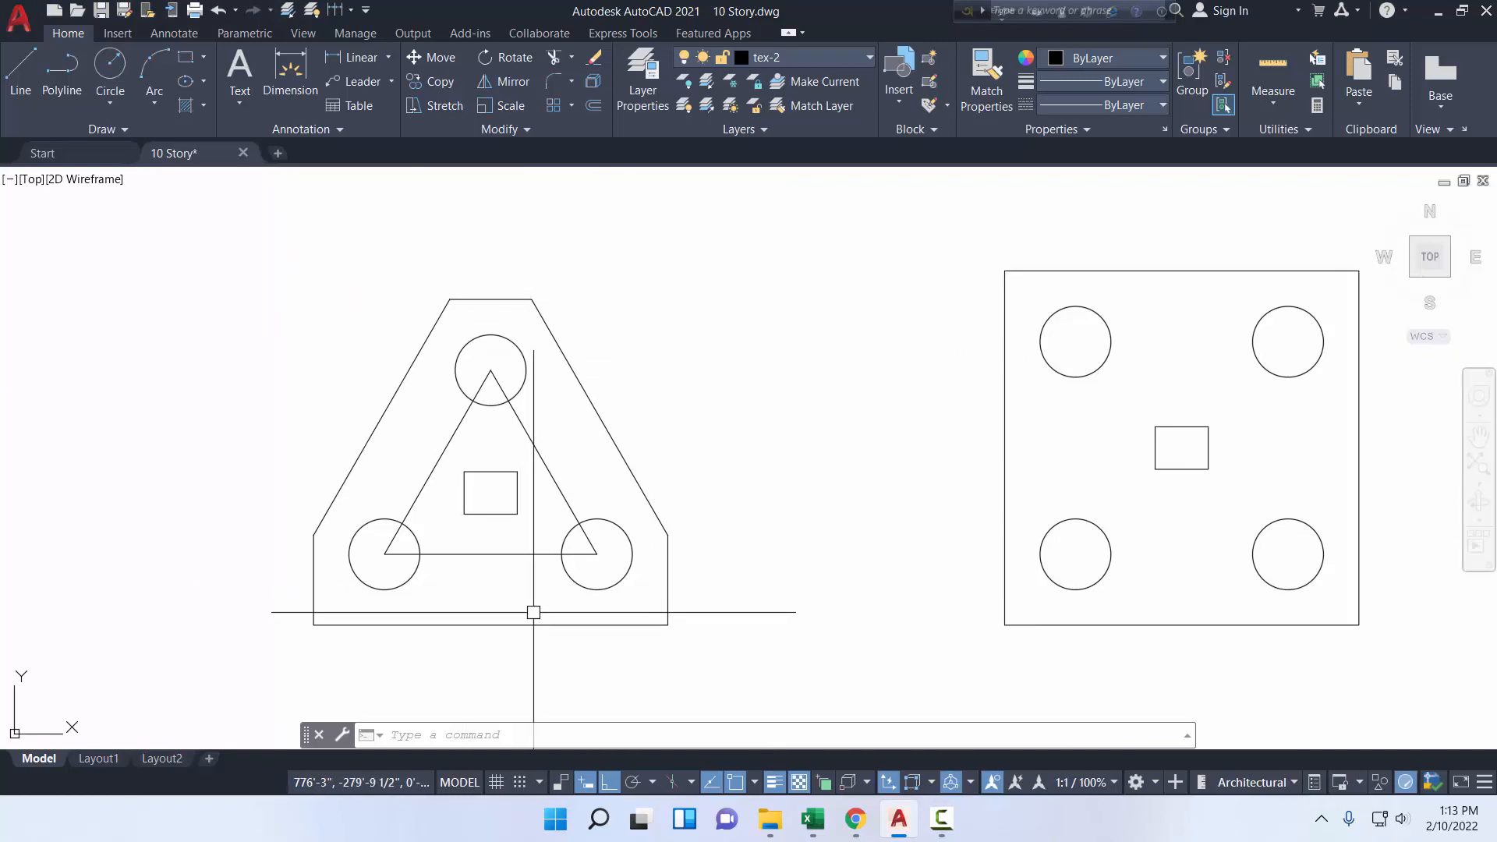
left_click(538, 445)
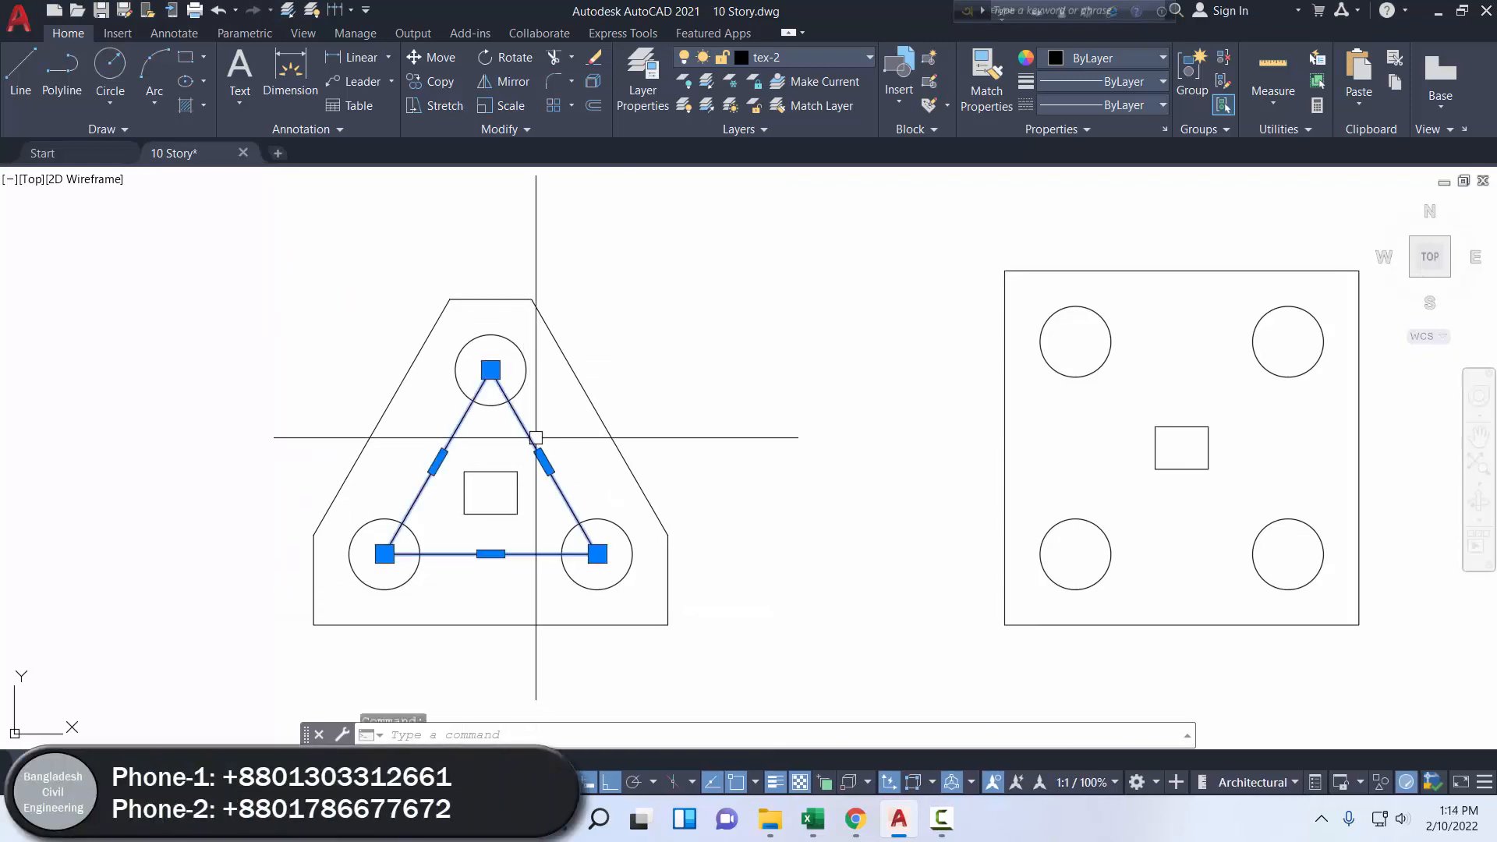
left_click(593, 417)
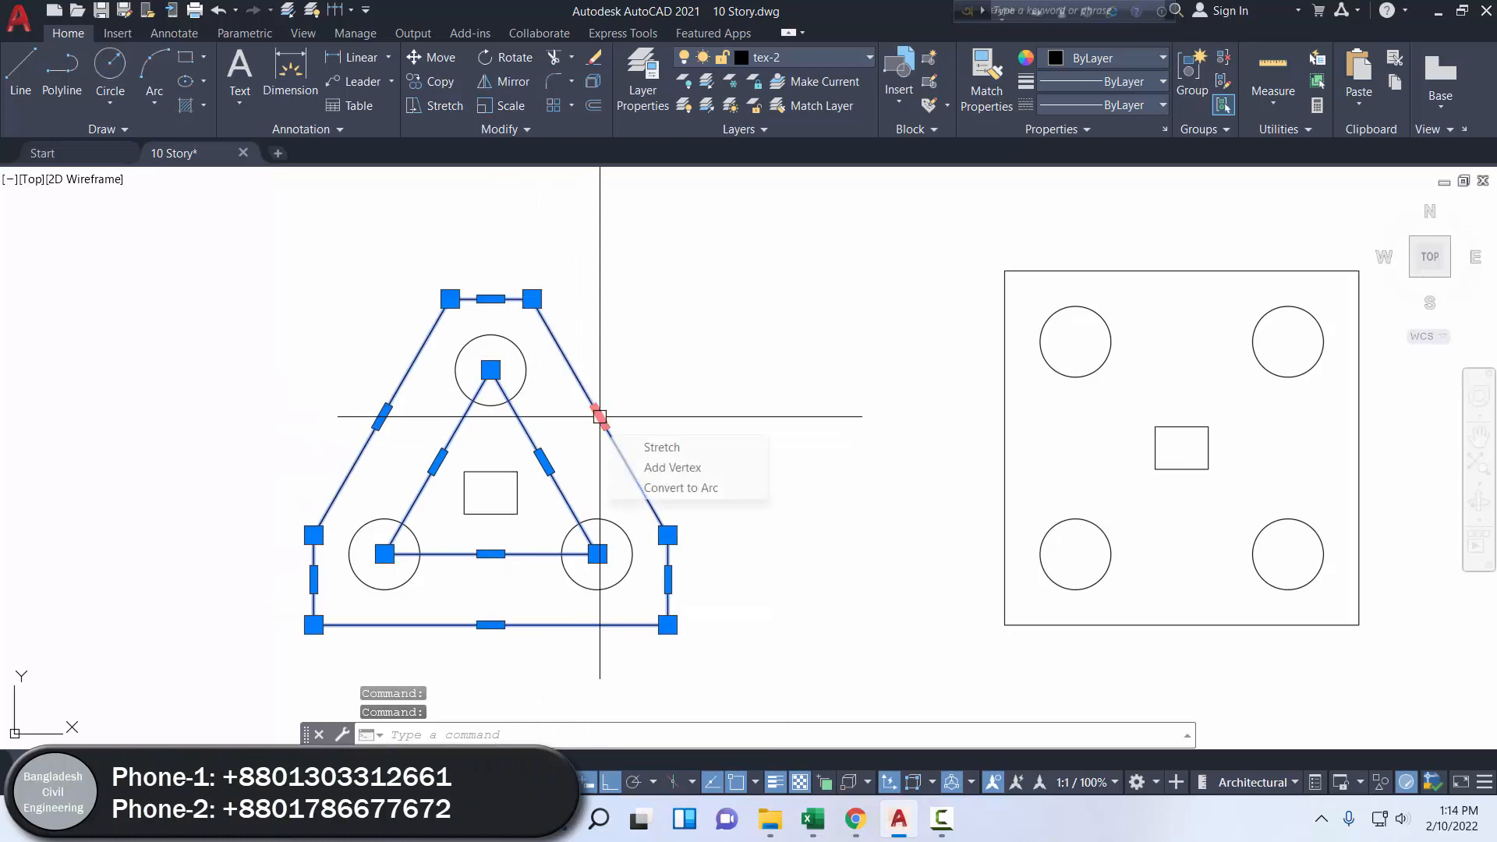
left_click(127, 70)
scroll(663, 463, "up", 2)
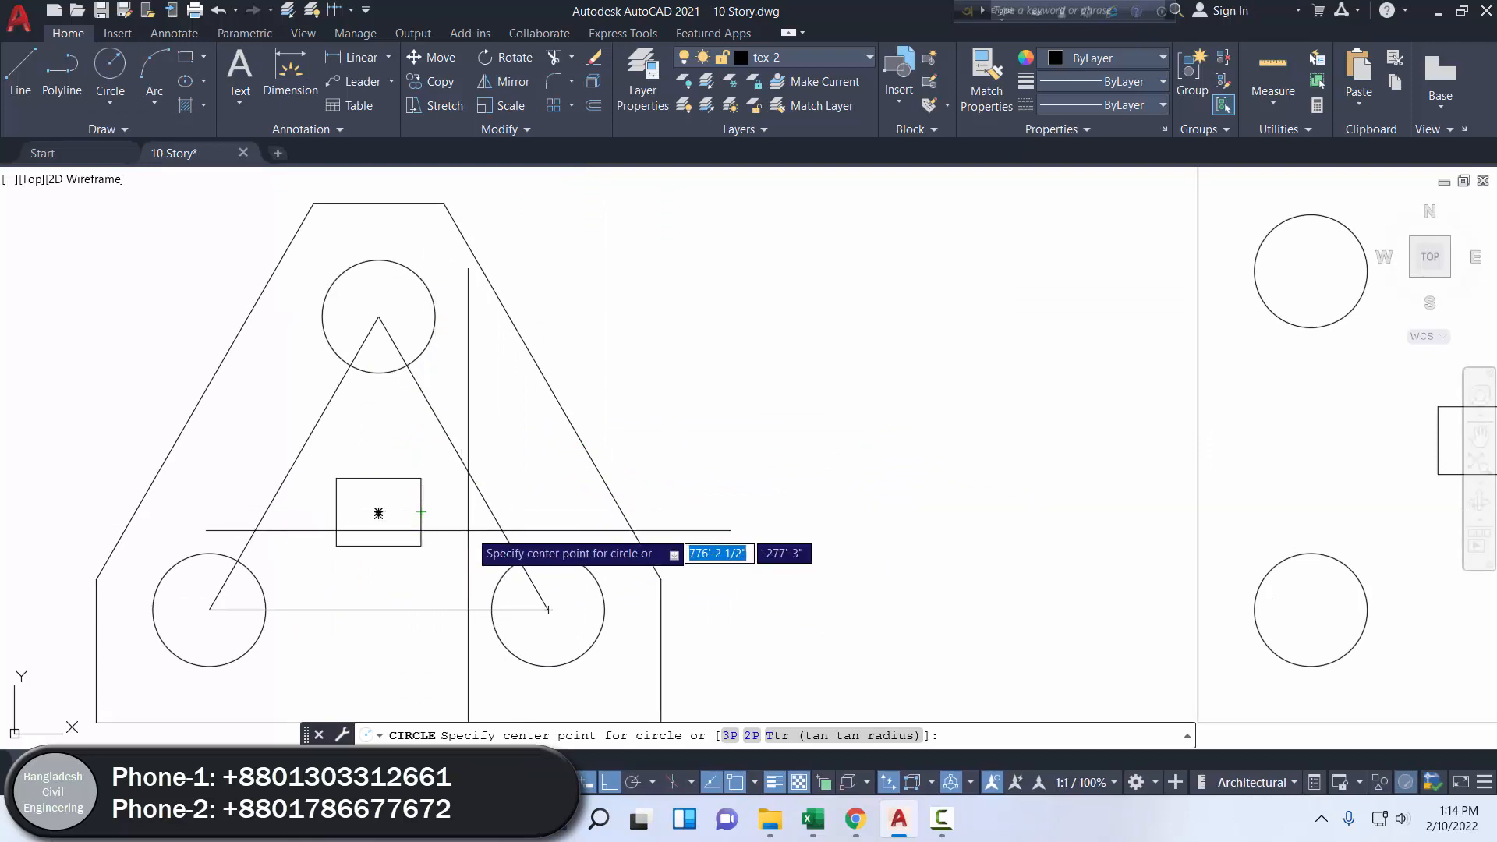
scroll(585, 446, "down", 2)
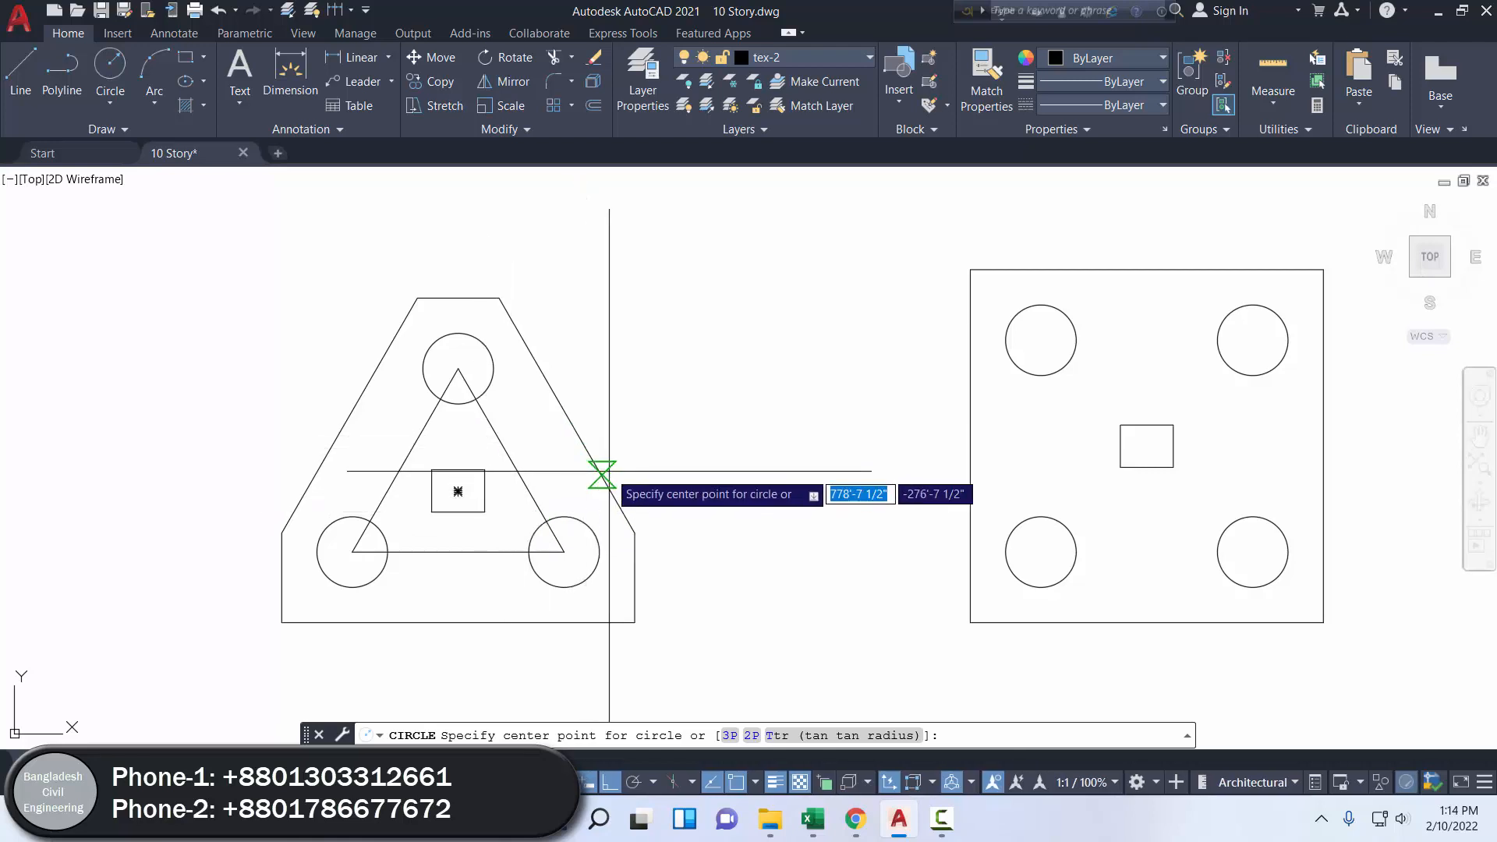
scroll(527, 497, "up", 2)
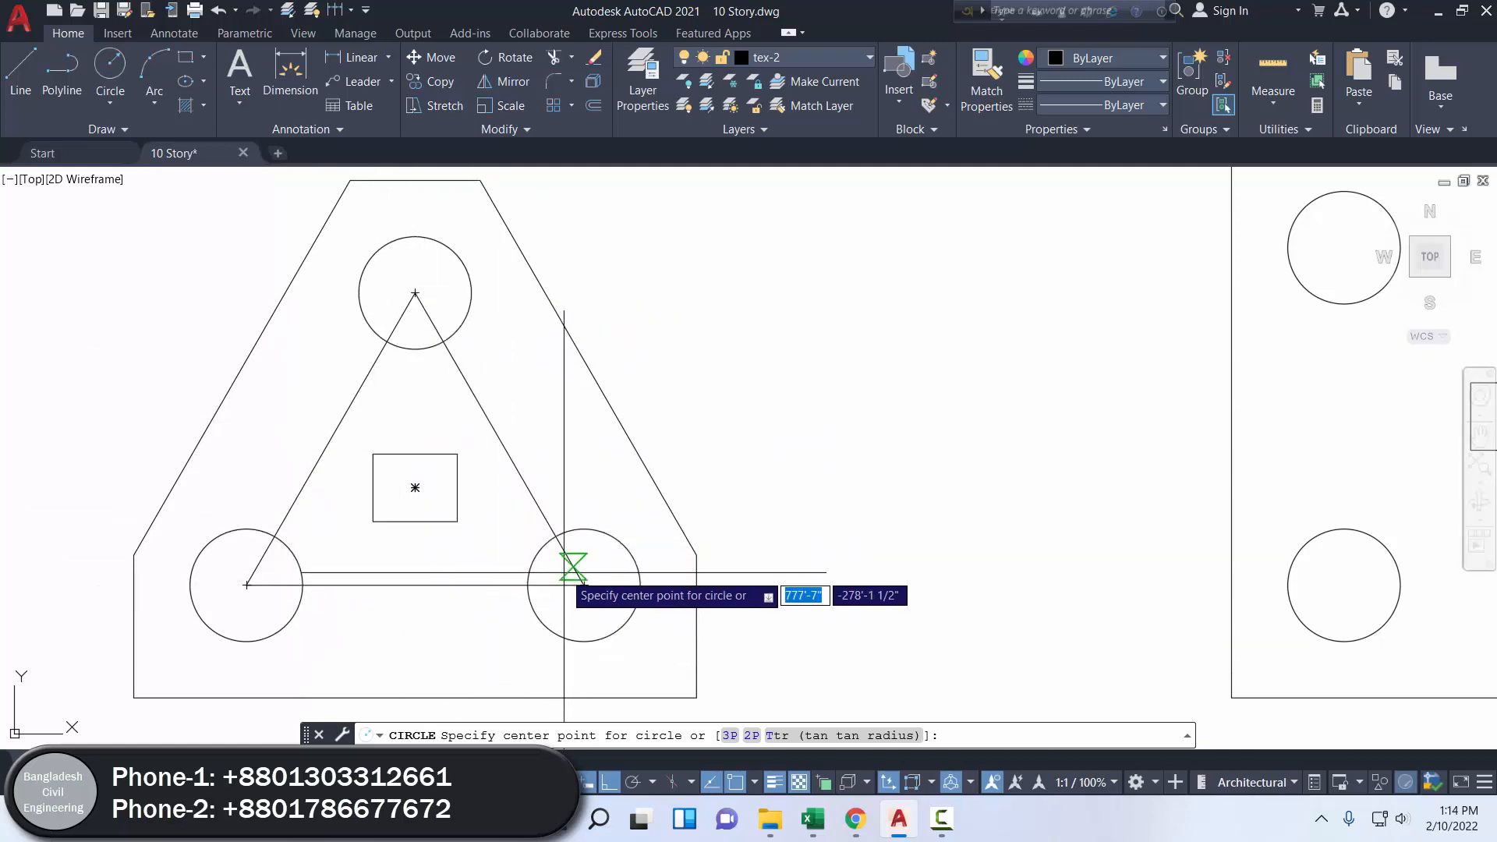
scroll(414, 489, "up", 4)
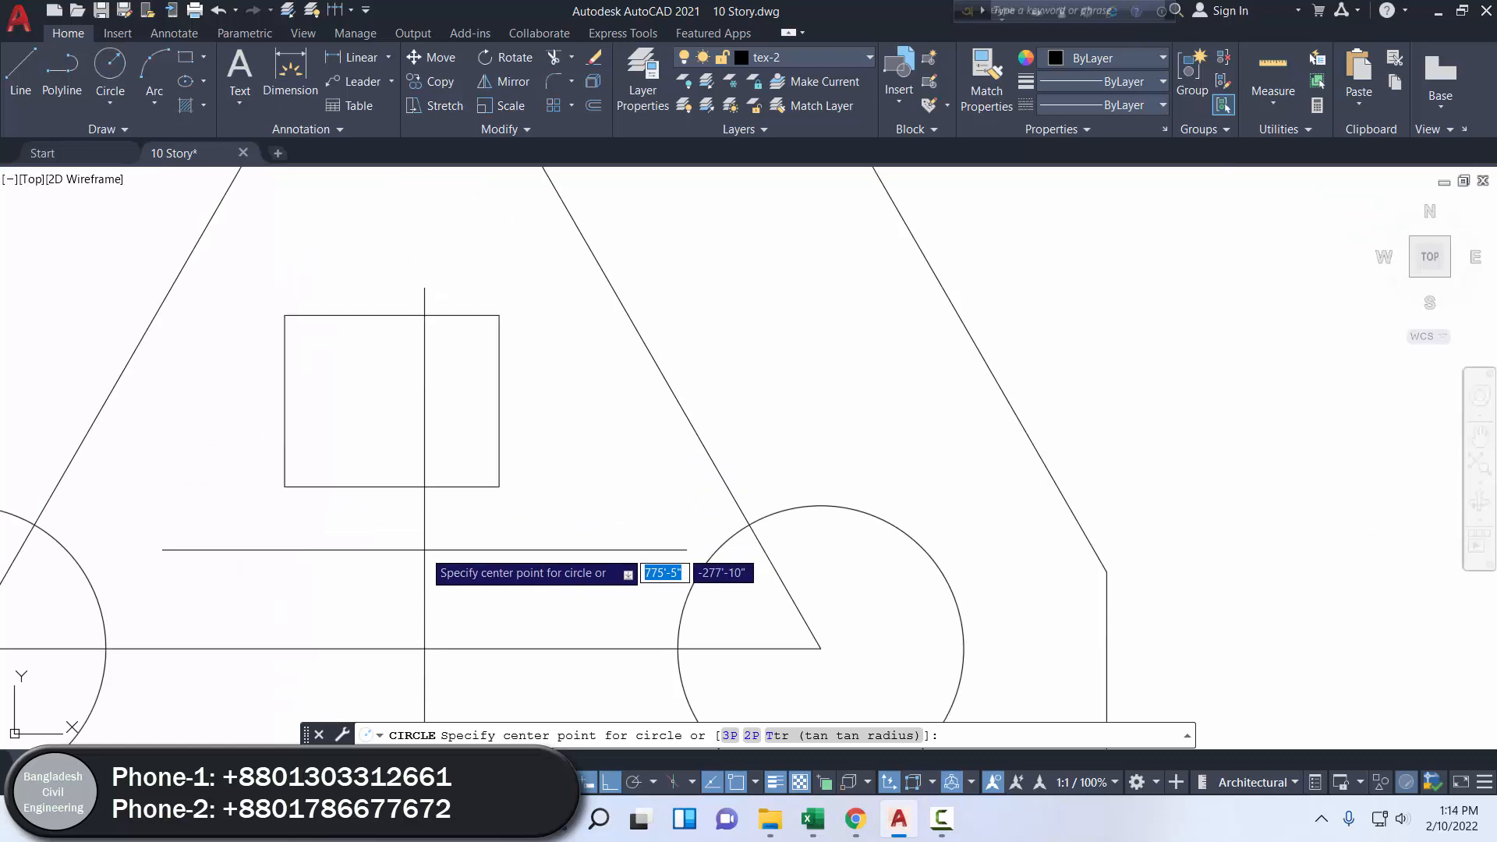
scroll(413, 487, "down", 4)
key("Escape")
- Copy the complete three-circle triangular layout horizontally to the far side of the four-circle square layout
scroll(421, 535, "down", 6)
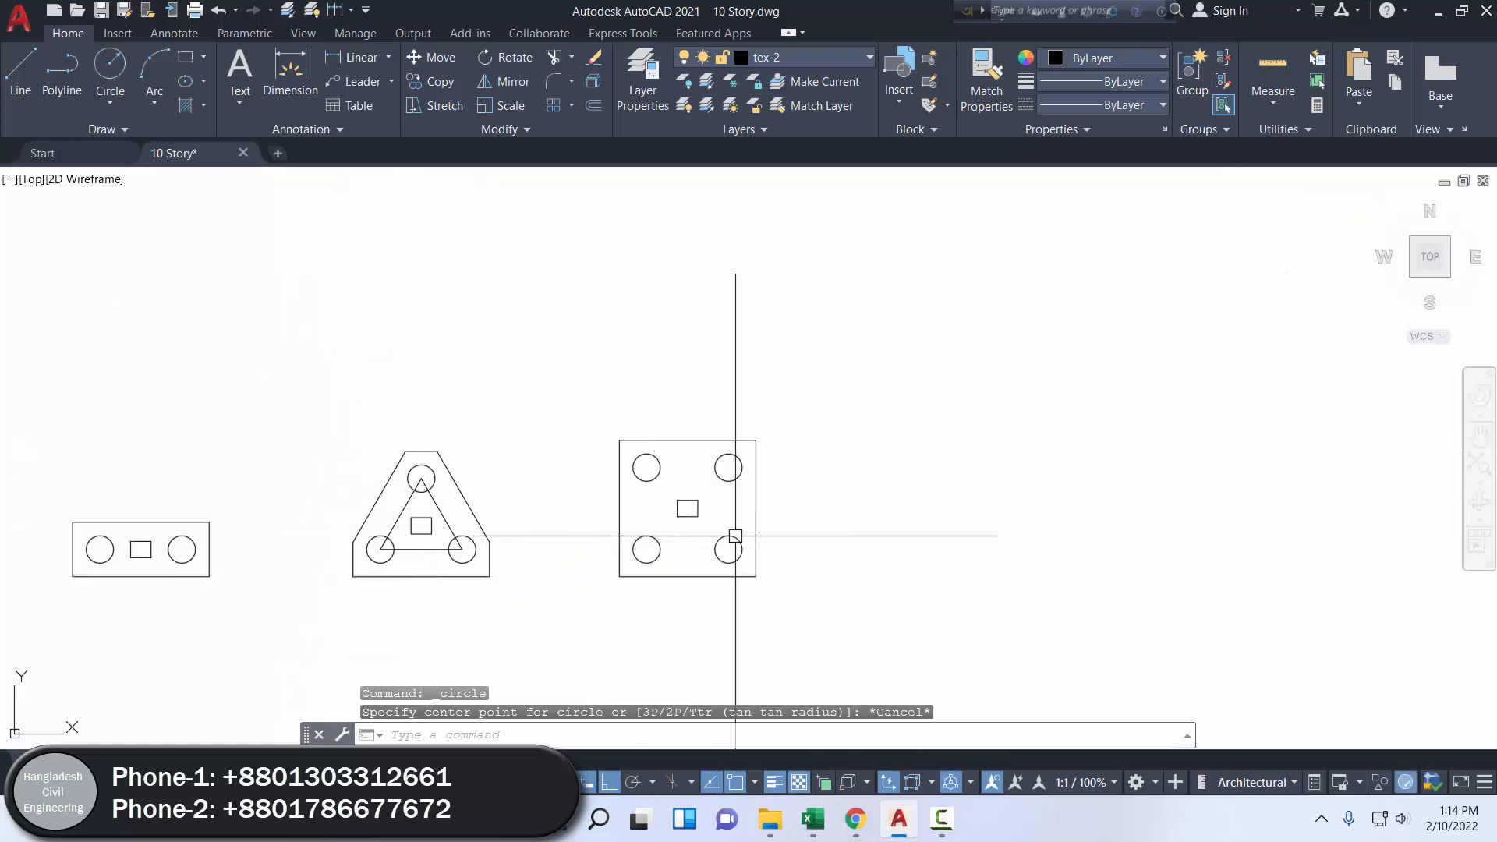
scroll(749, 468, "up", 4)
scroll(609, 442, "down", 4)
scroll(577, 496, "down", 2)
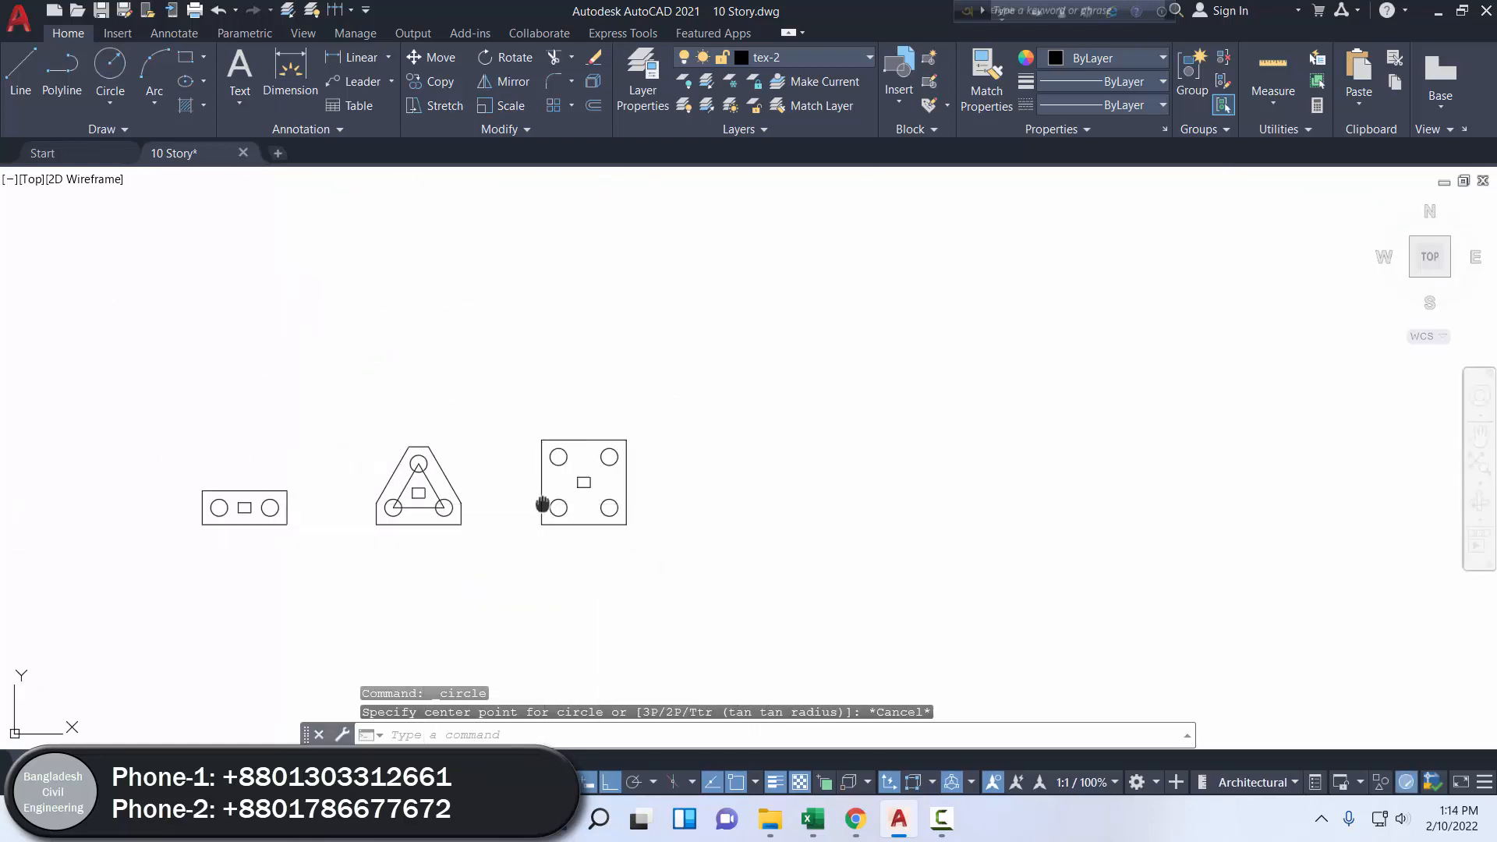
left_click(436, 350)
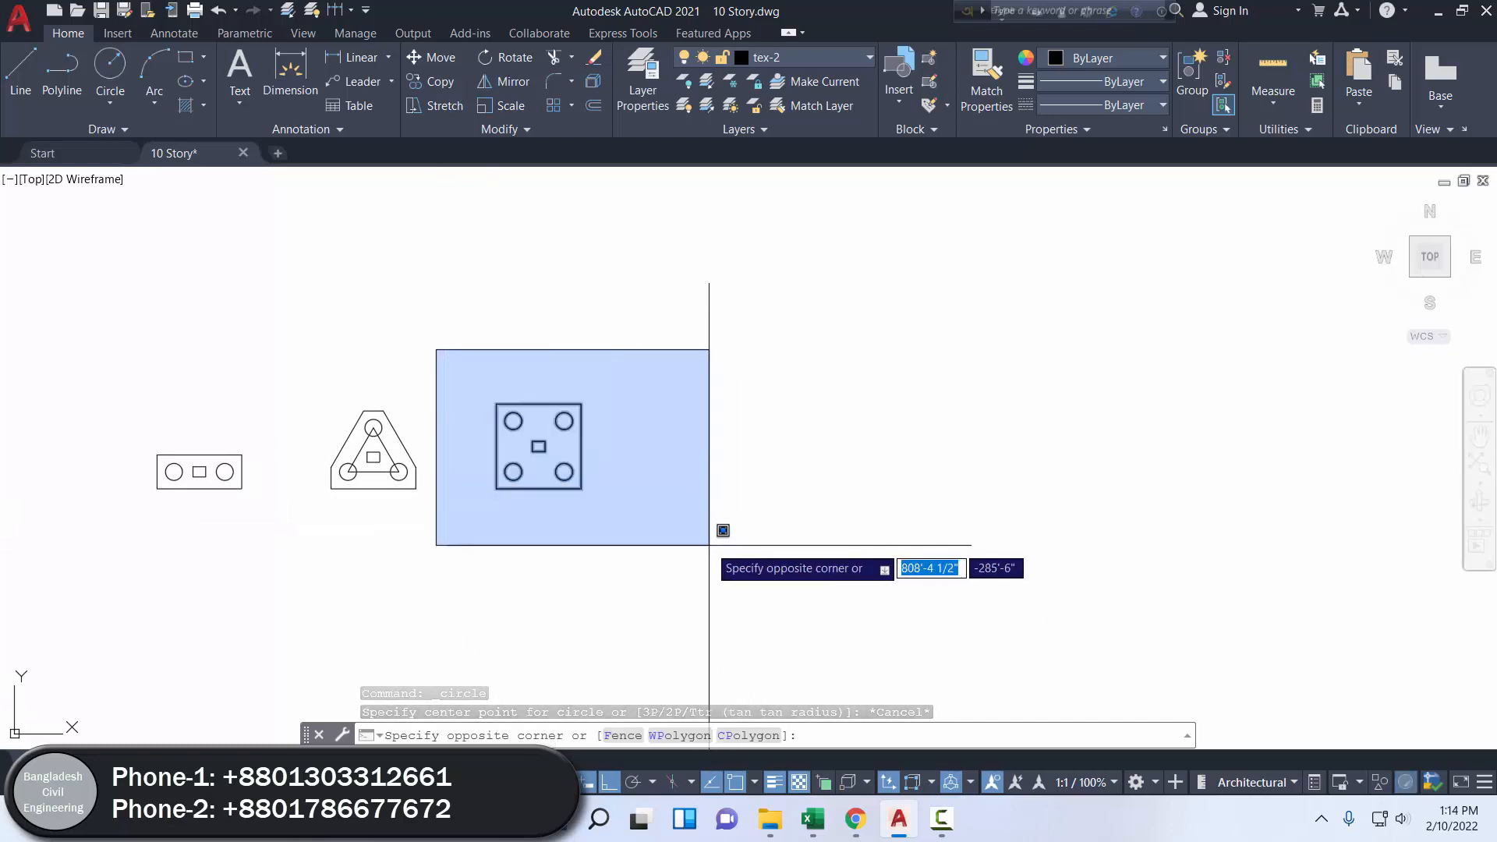
left_click(478, 392)
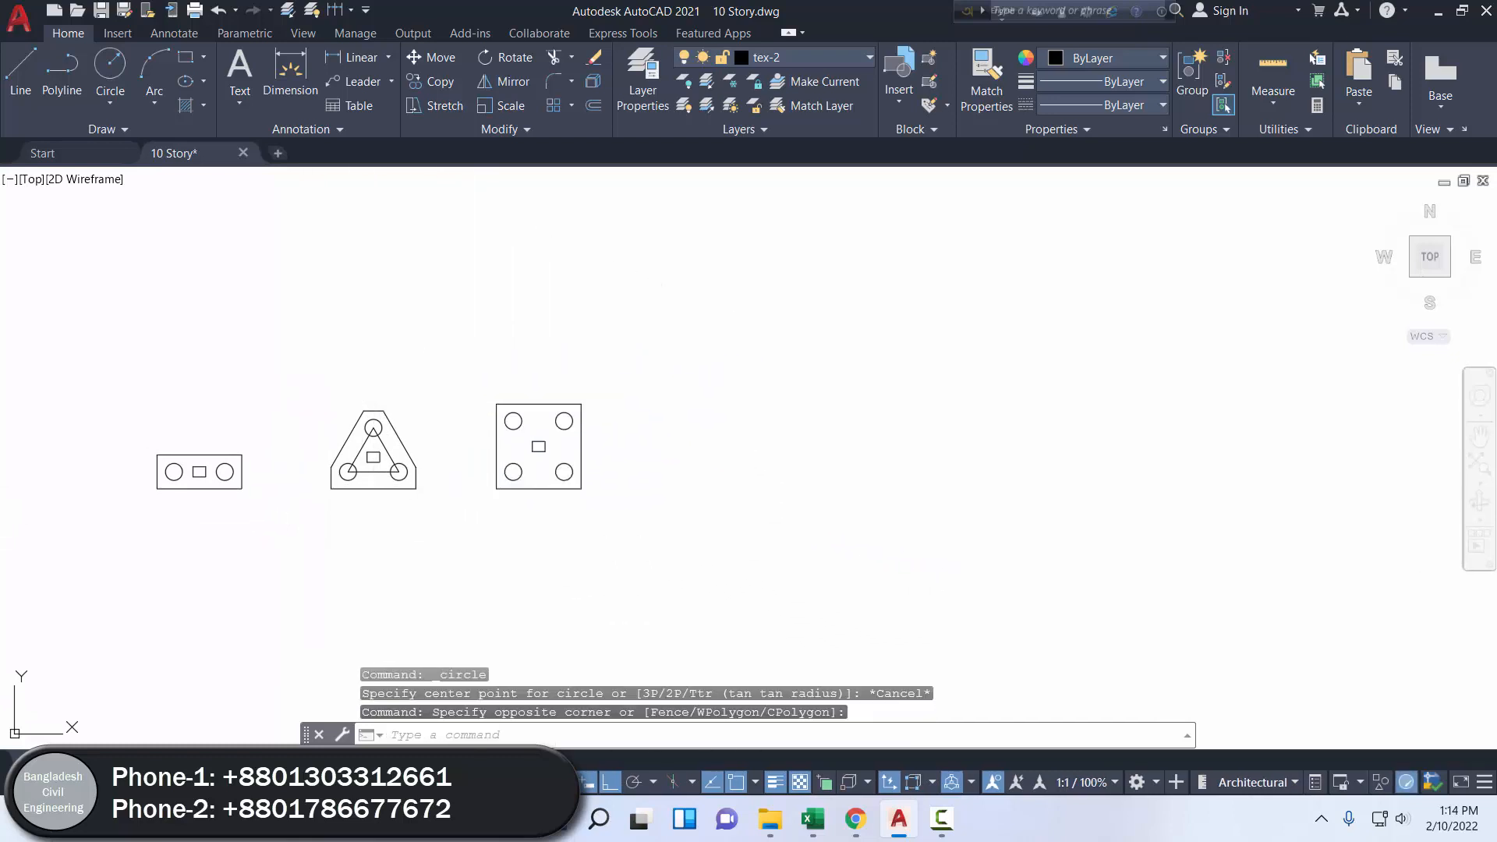
left_click(304, 376)
left_click(515, 586)
left_click(440, 83)
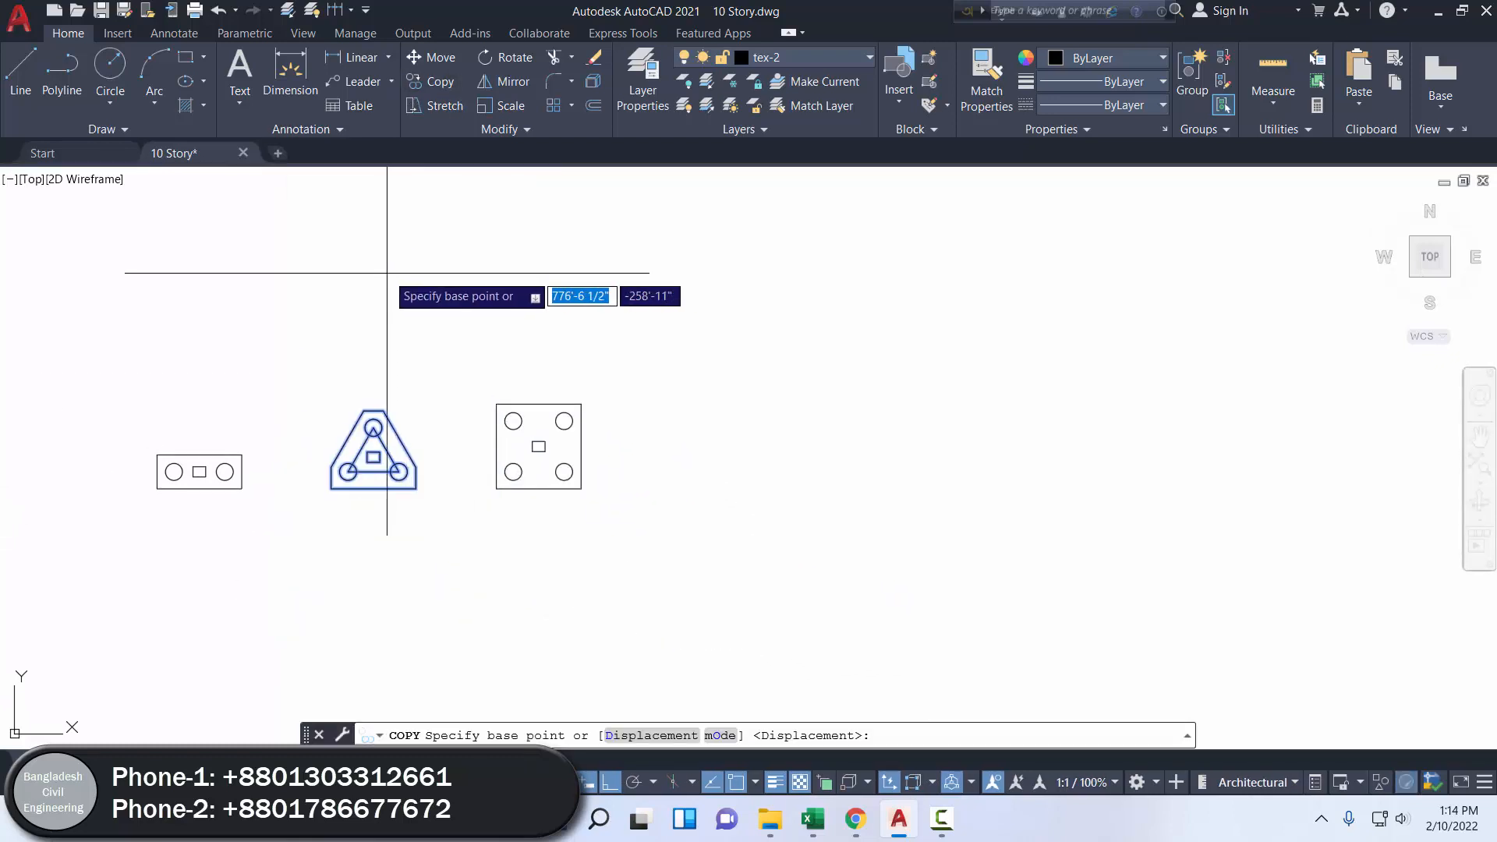
left_click(388, 273)
left_click(844, 310)
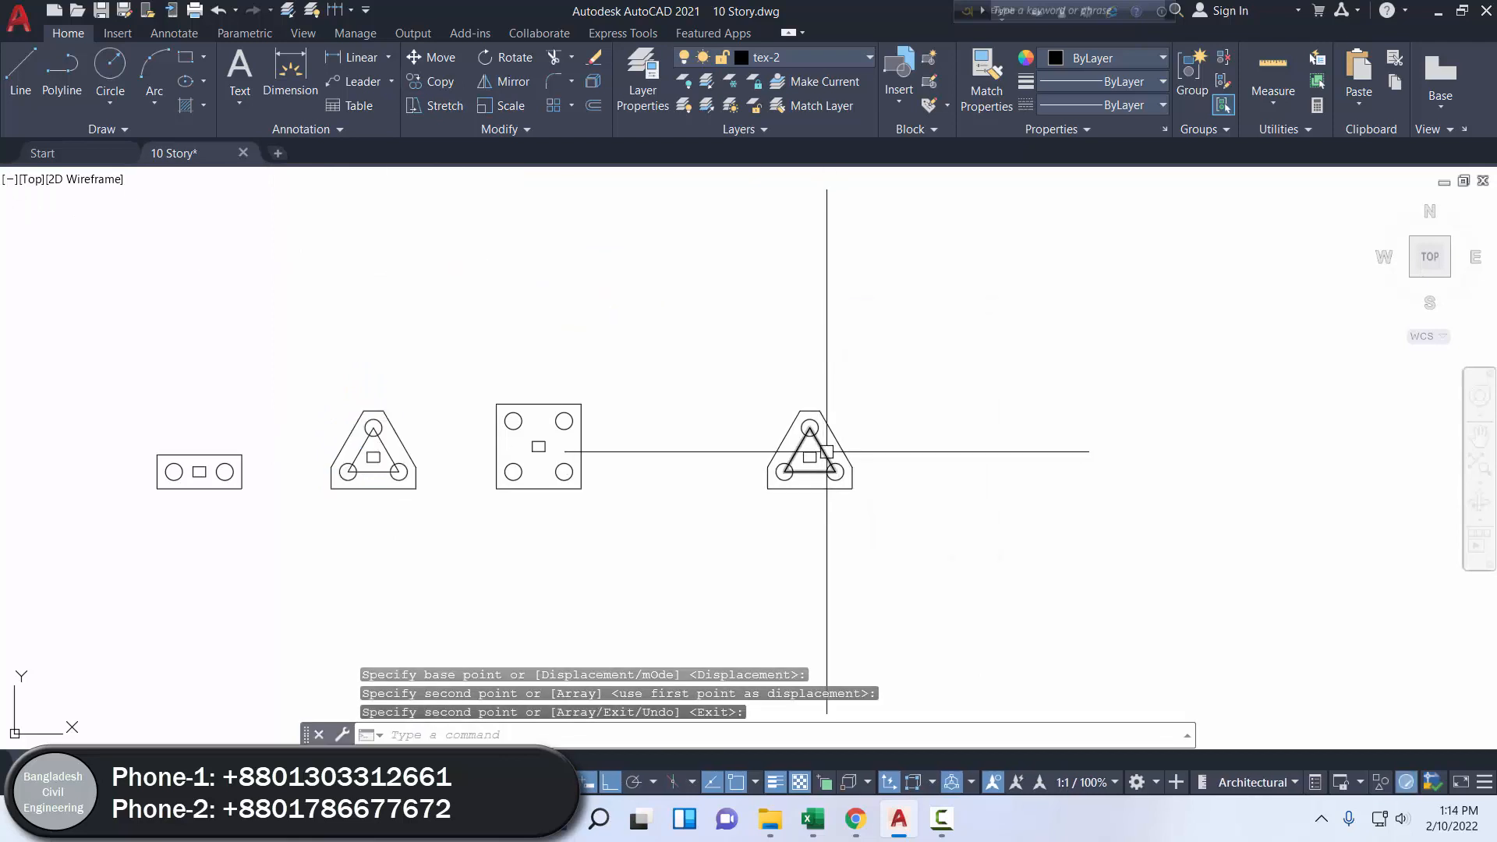
- Mirror the copied layout's two lower circles about a horizontal line through the apex circle's centre, keeping the source circles
scroll(803, 451, "up", 6)
left_click(828, 545)
left_click(655, 503)
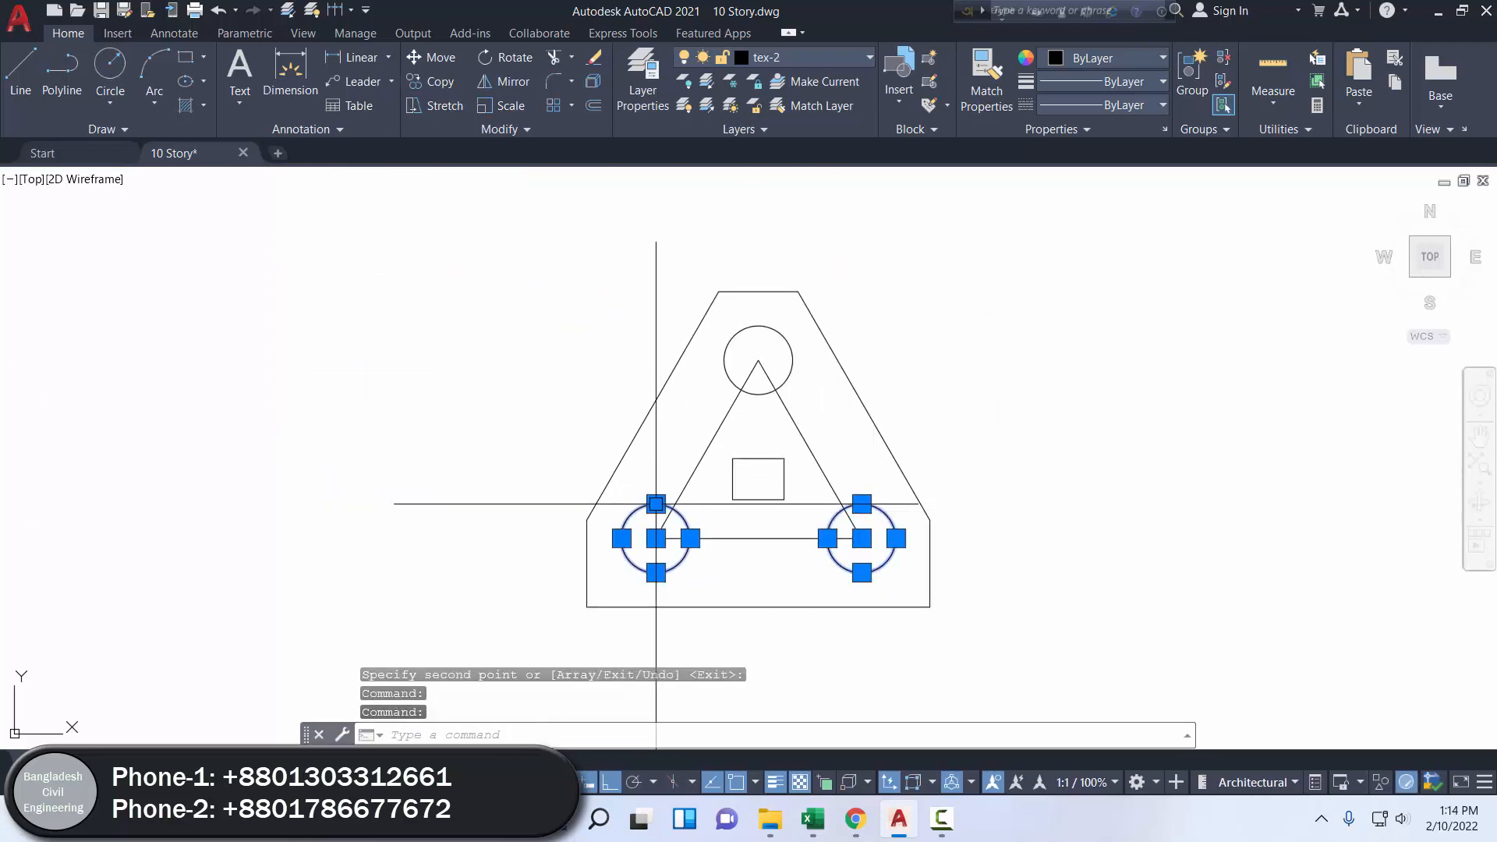
middle_click_drag(660, 432, 317, 536)
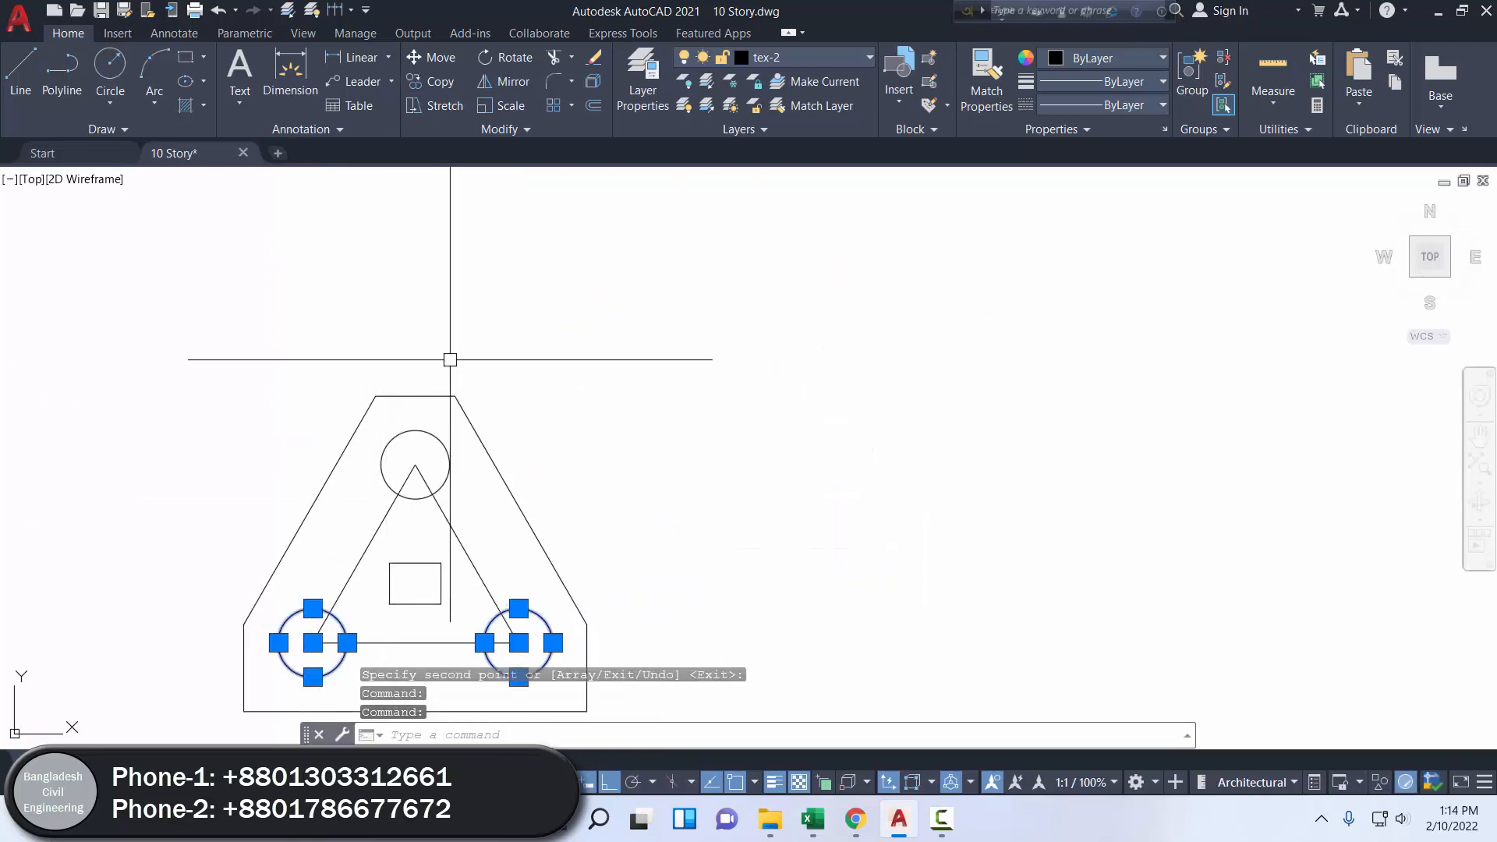
left_click(515, 87)
left_click(416, 465)
left_click(703, 456)
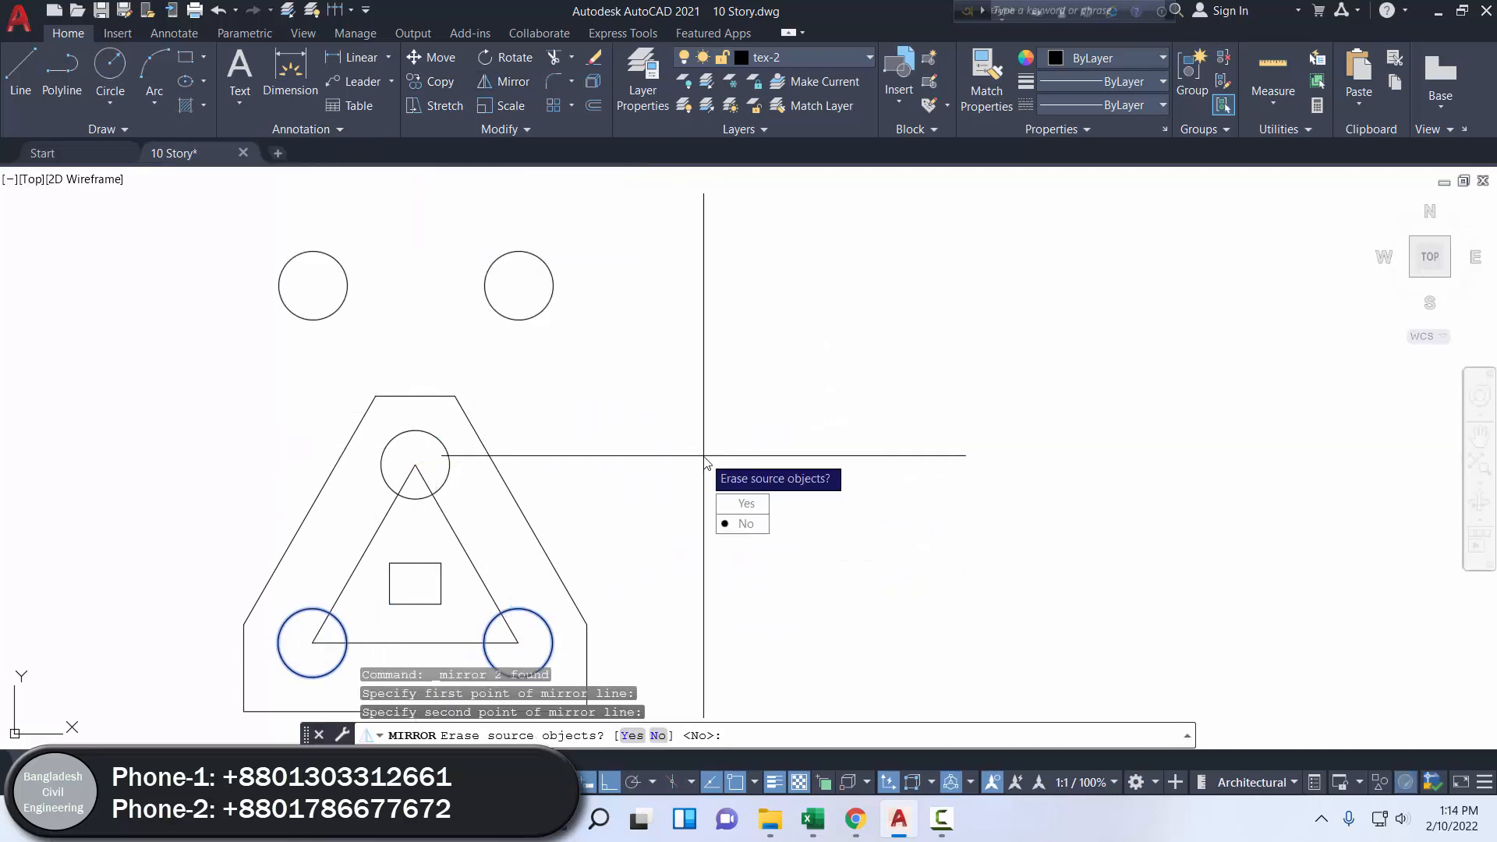
left_click(745, 525)
scroll(631, 457, "down", 2)
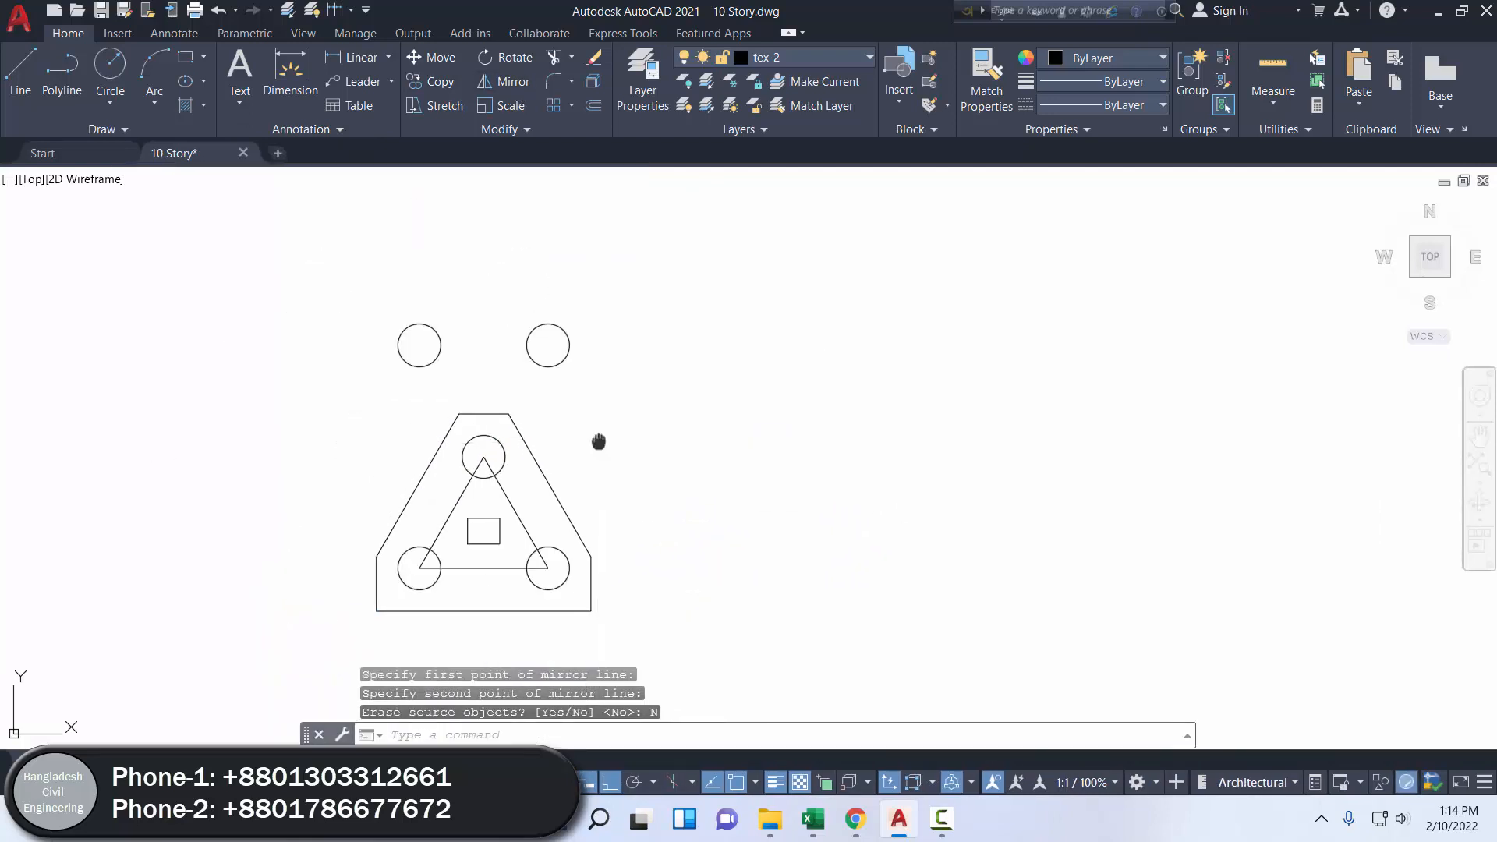
- Mirror the triangular layout's outer outline about a horizontal line through the apex circle's centre, keeping the source outline
left_click(561, 461)
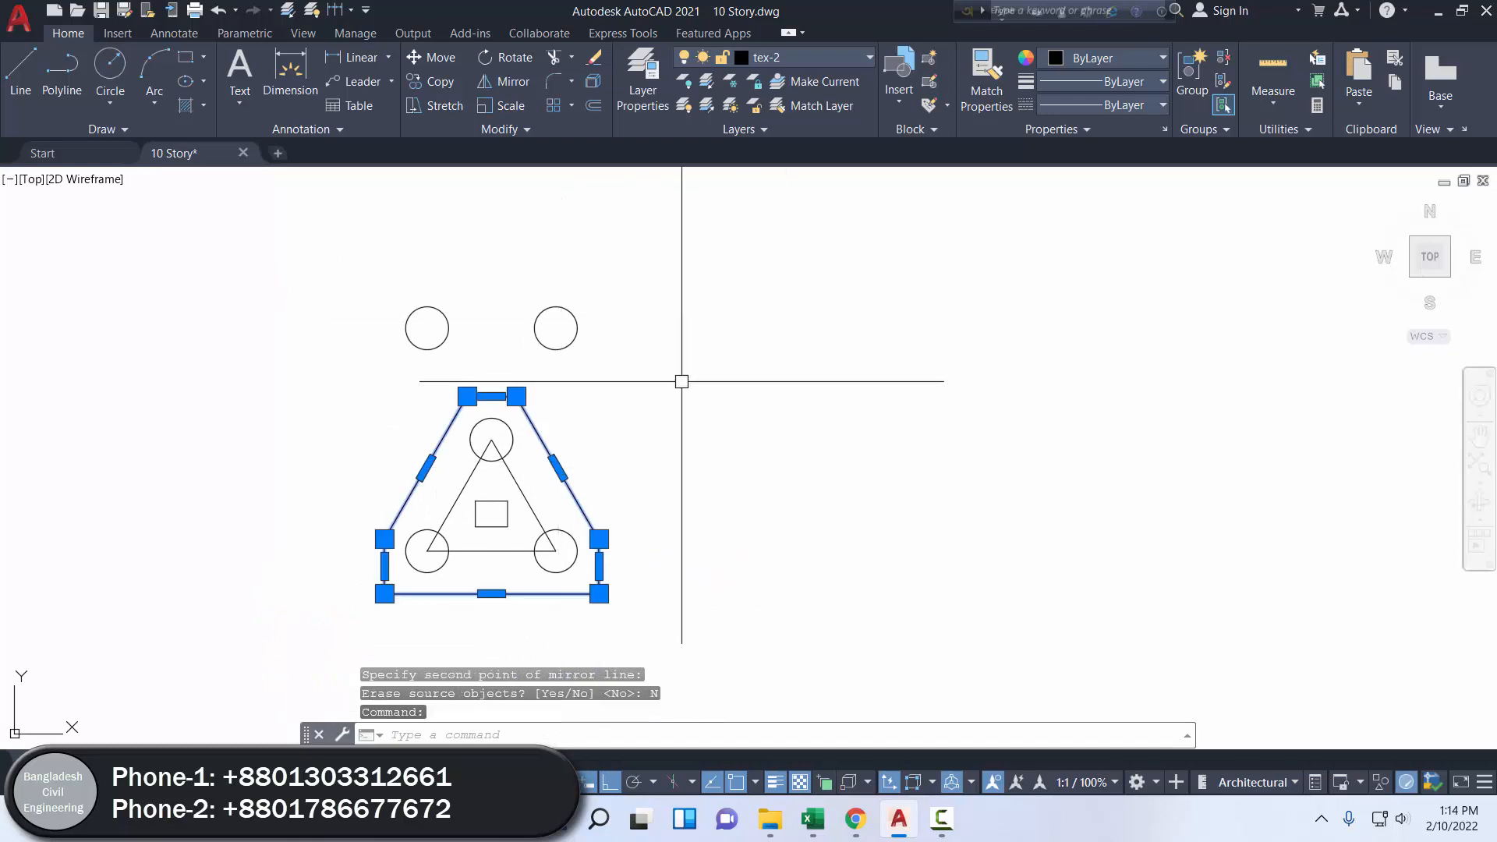
left_click(500, 86)
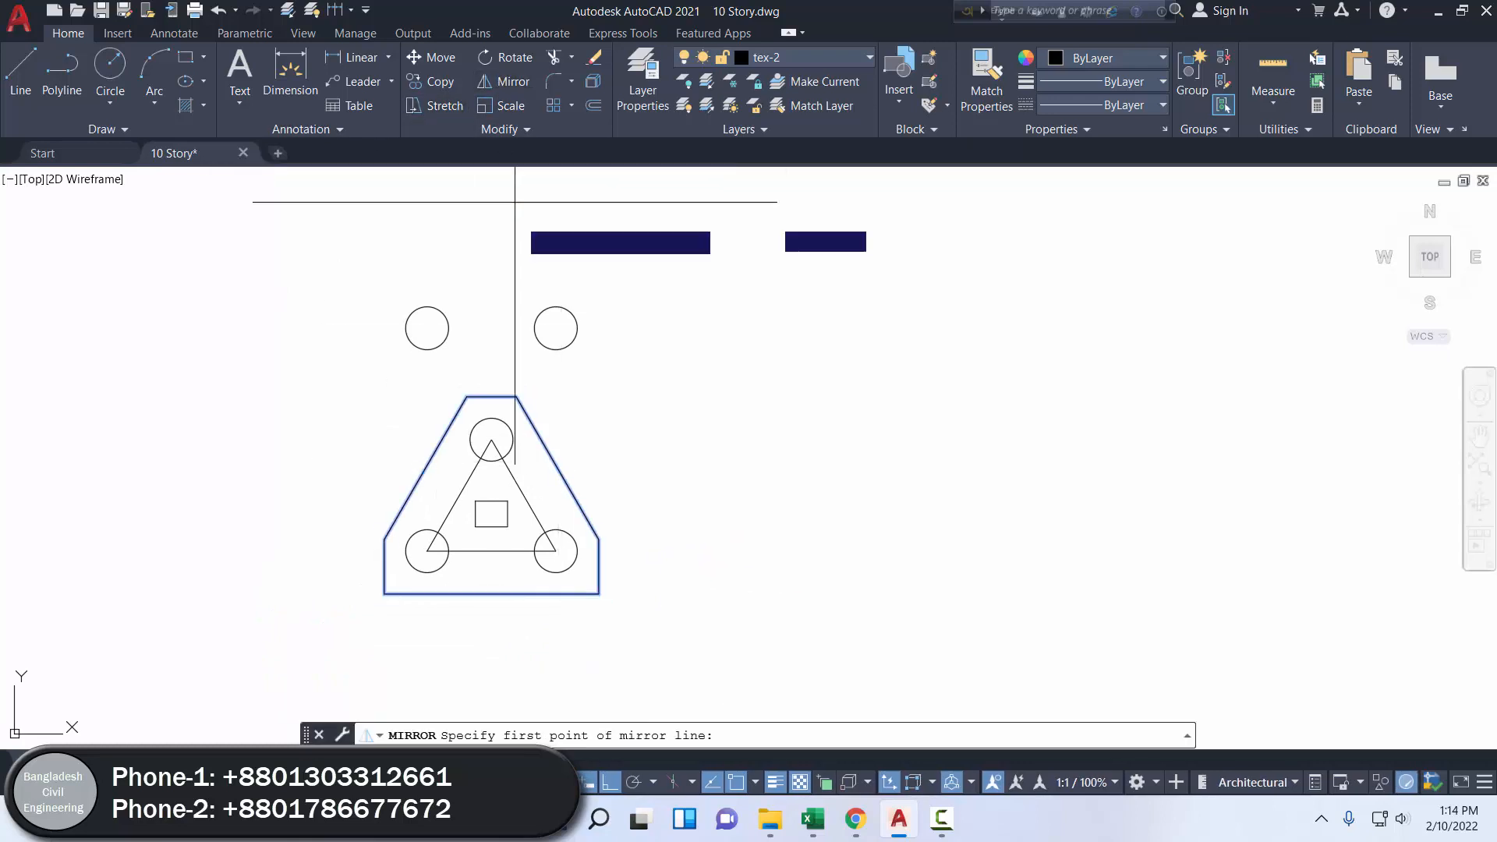
left_click(492, 439)
left_click(670, 446)
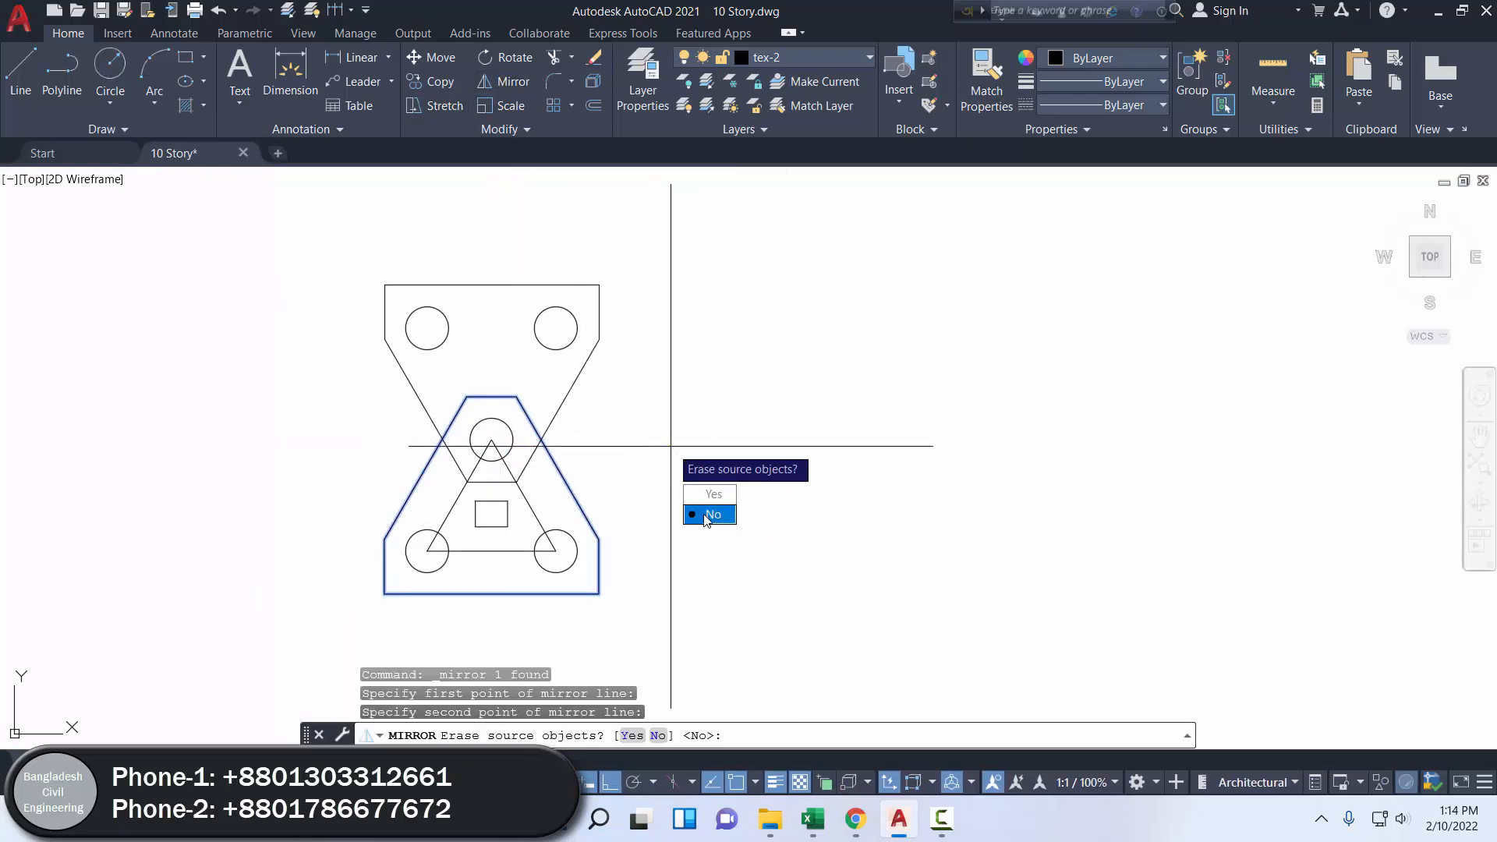
left_click(709, 515)
scroll(582, 472, "up", 2)
middle_click_drag(585, 435, 621, 491)
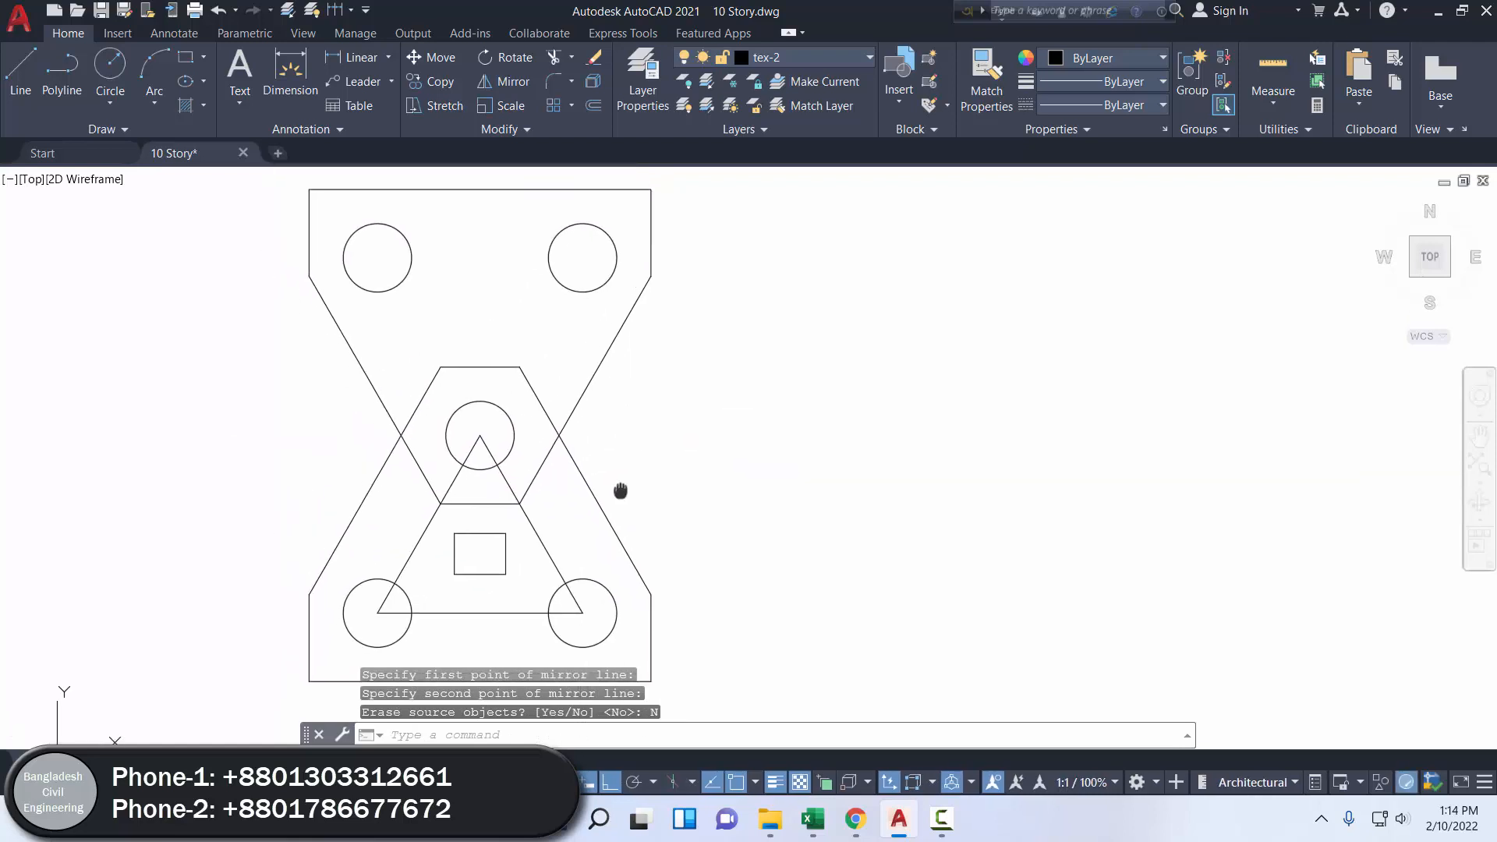
scroll(626, 478, "down", 2)
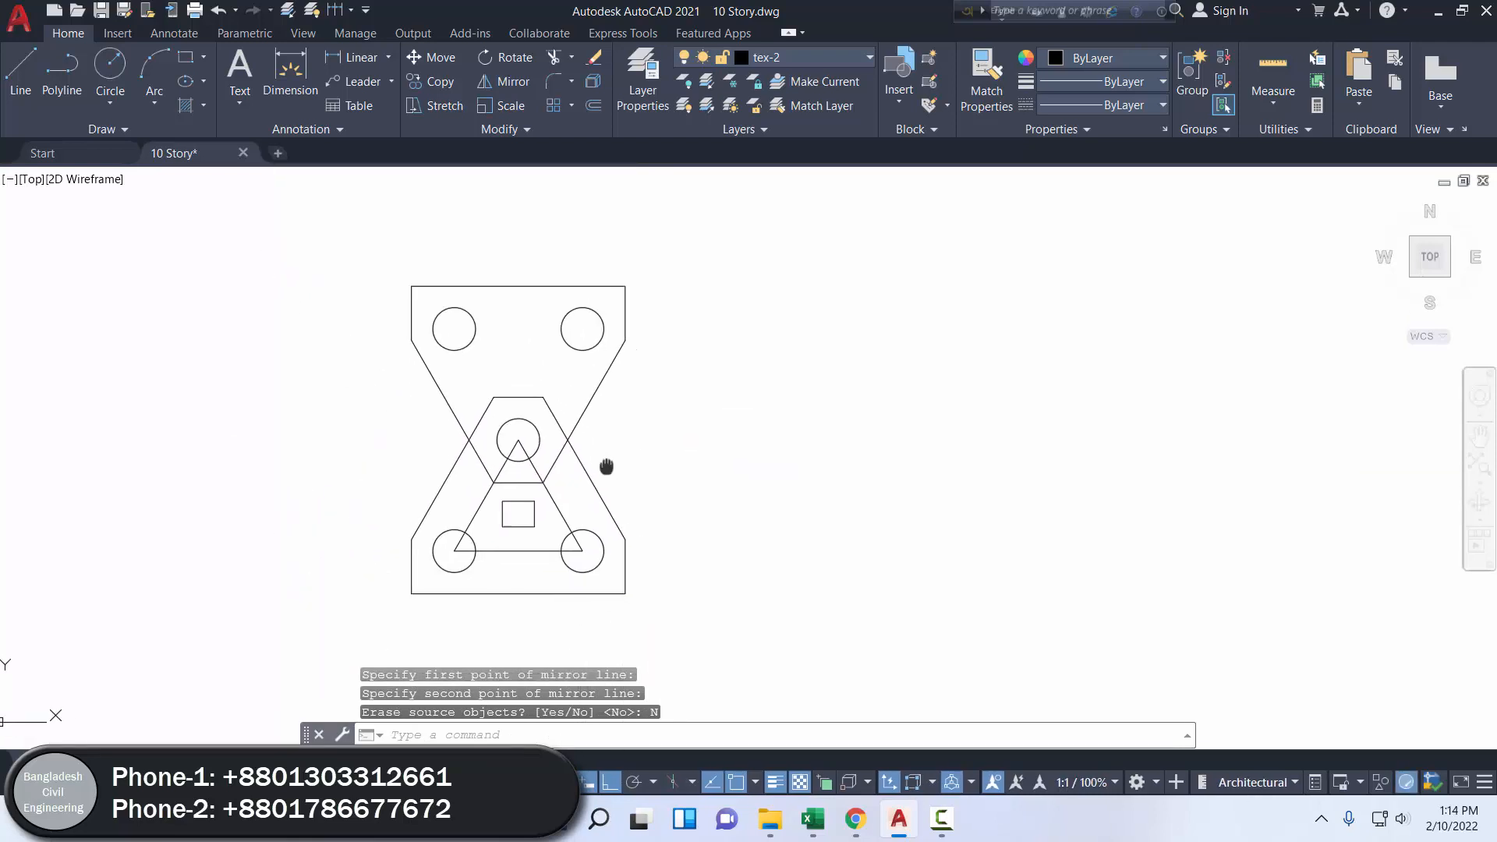
- Trim the short edges and slanted ends of the two outlines where they overlap around the middle circle
left_click(545, 60)
left_click(526, 393)
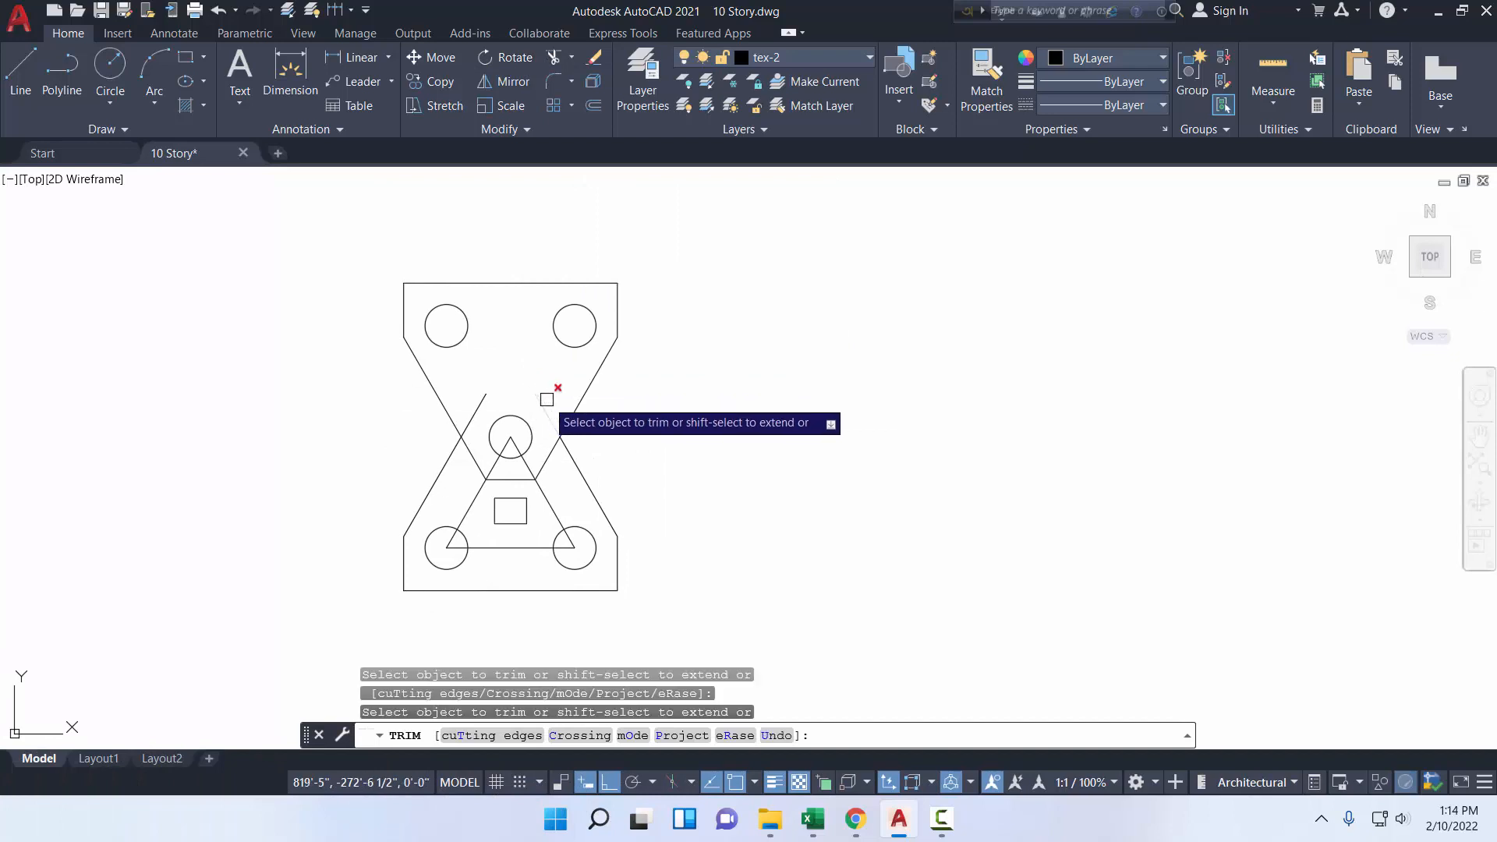
left_click(548, 404)
scroll(537, 482, "up", 4)
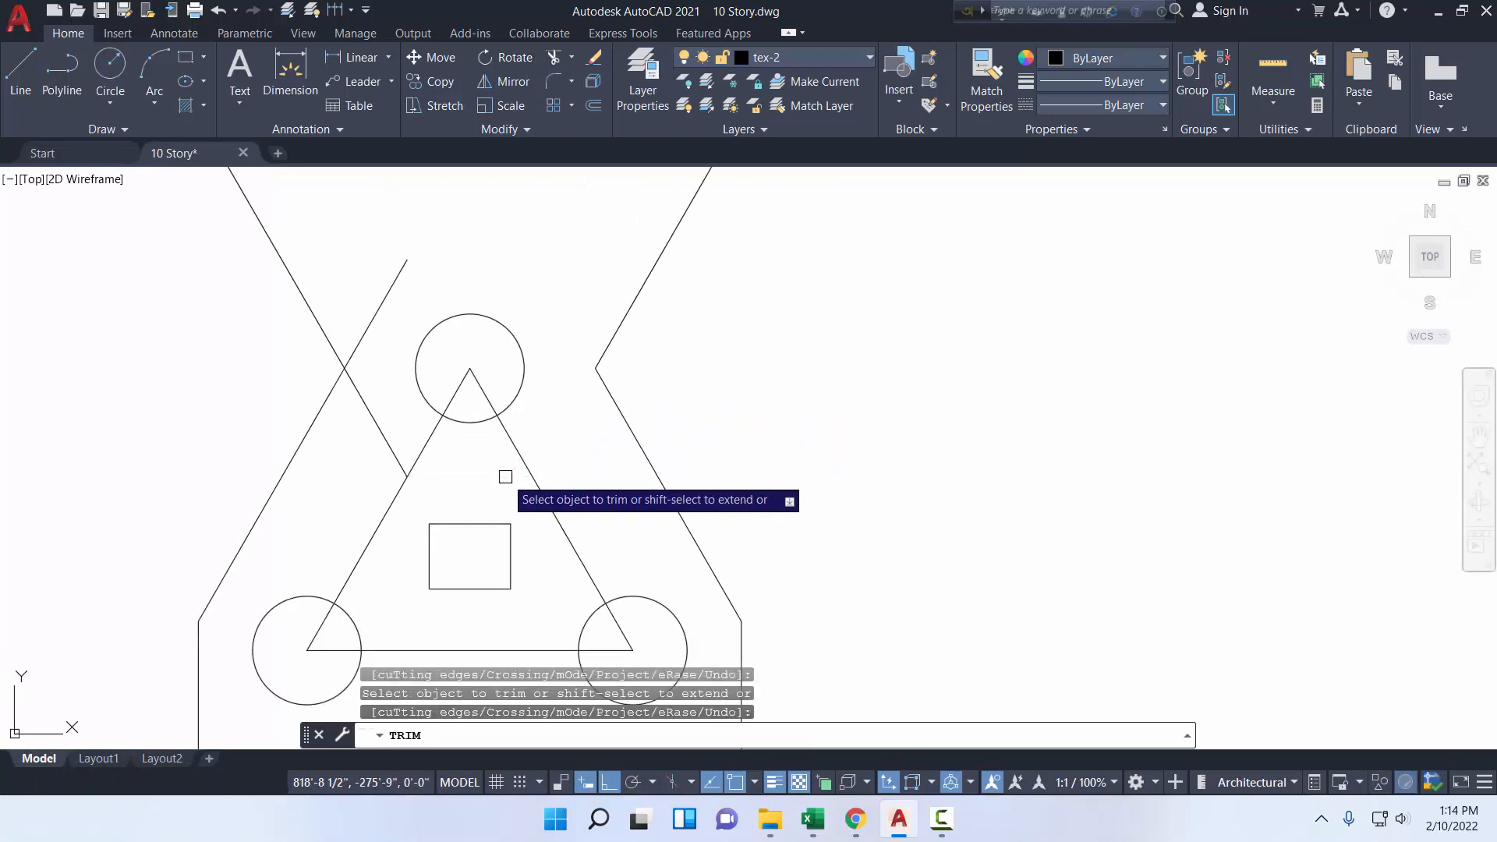
left_click(364, 309)
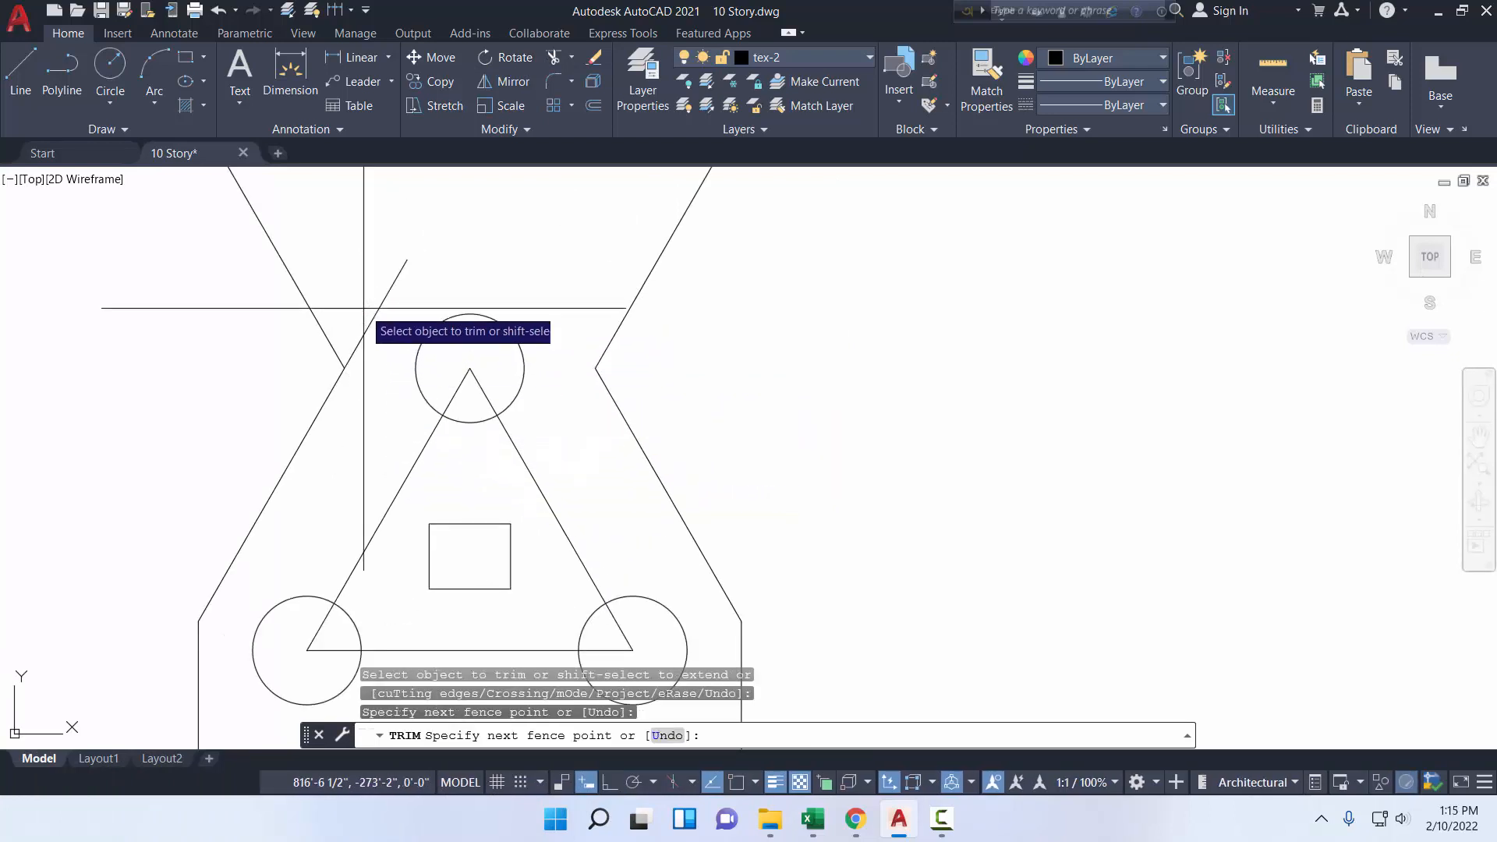
key("Return")
scroll(377, 337, "down", 4)
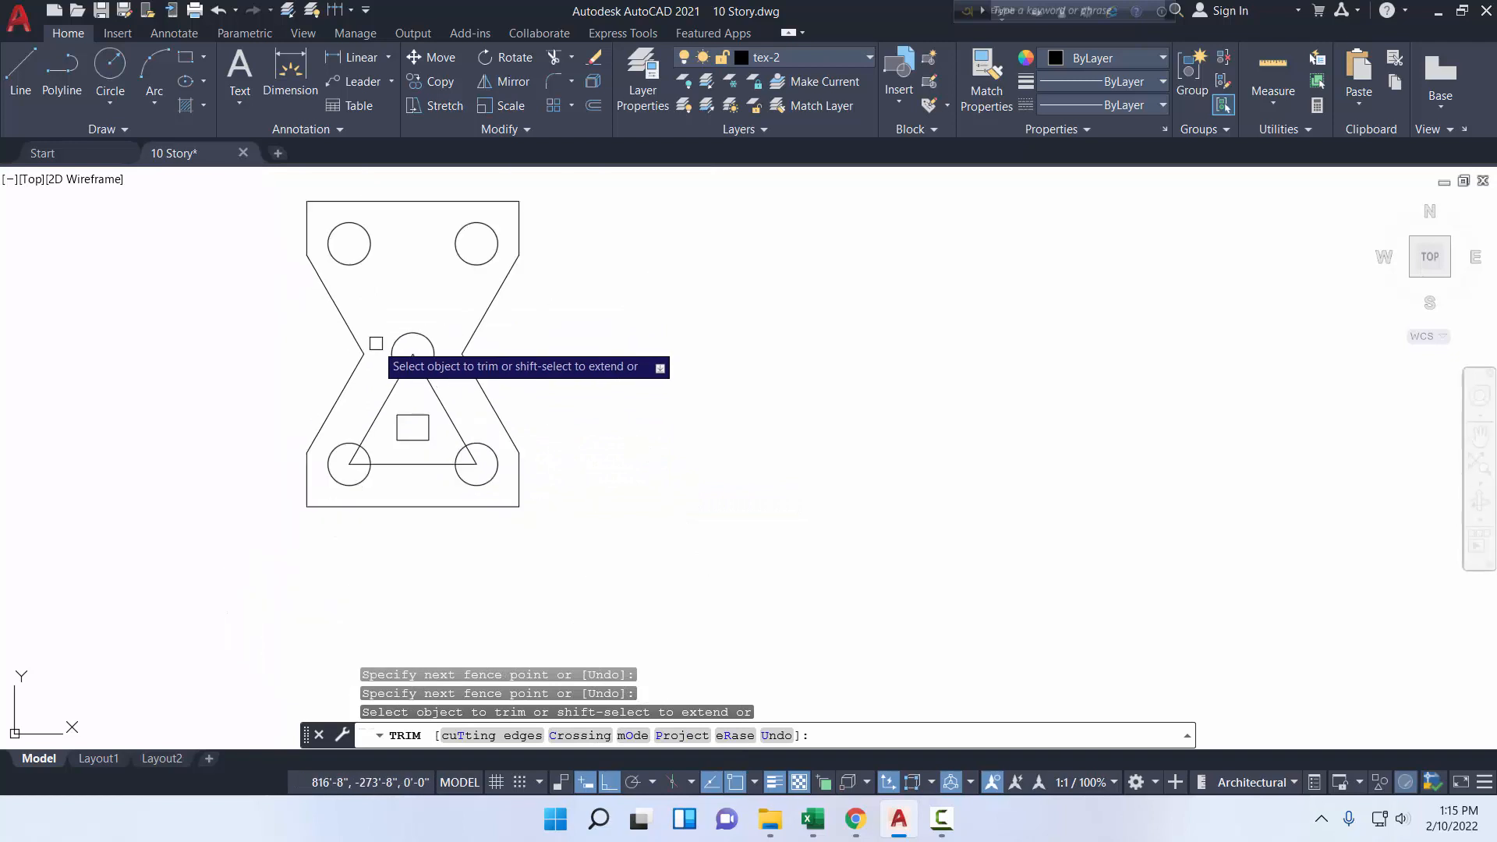
right_click(421, 278)
left_click(470, 291)
- Delete the triangle joining the lower circles and trim away the four slanted sides of the hourglass outline
left_click(425, 378)
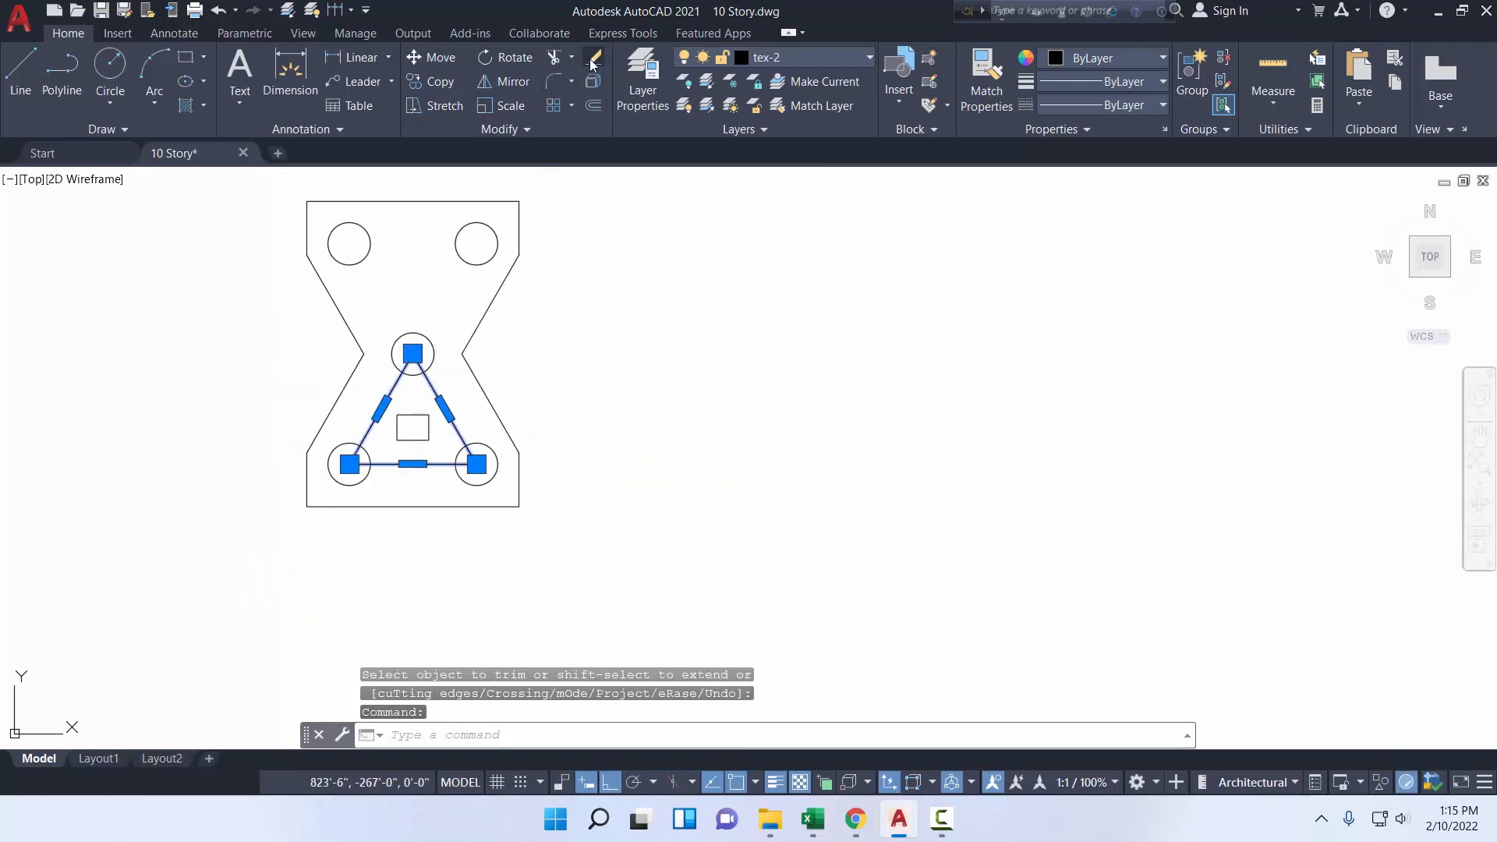
key("Delete")
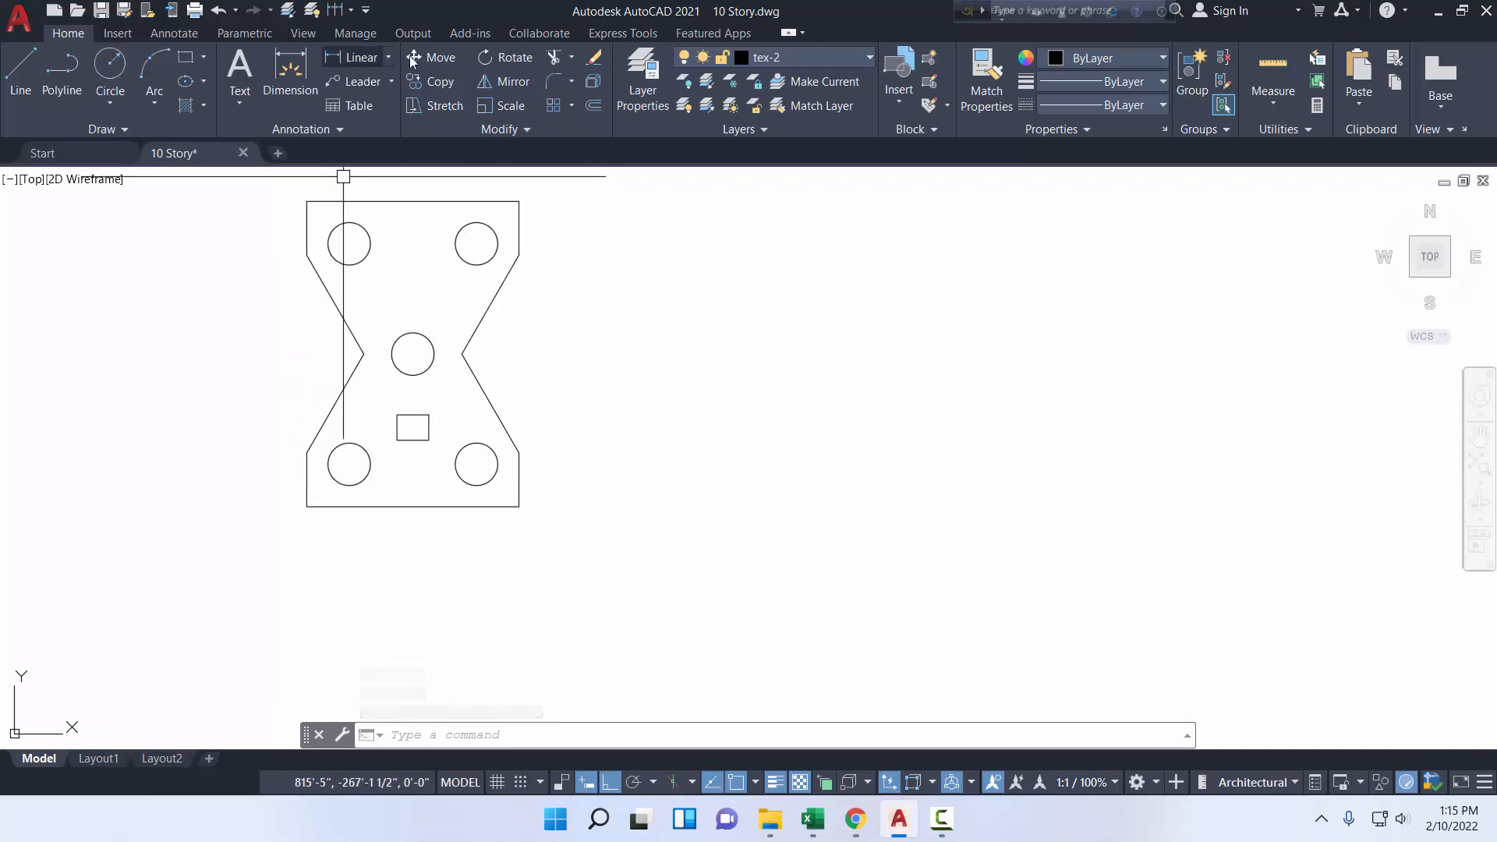
left_click(554, 62)
left_click(343, 316)
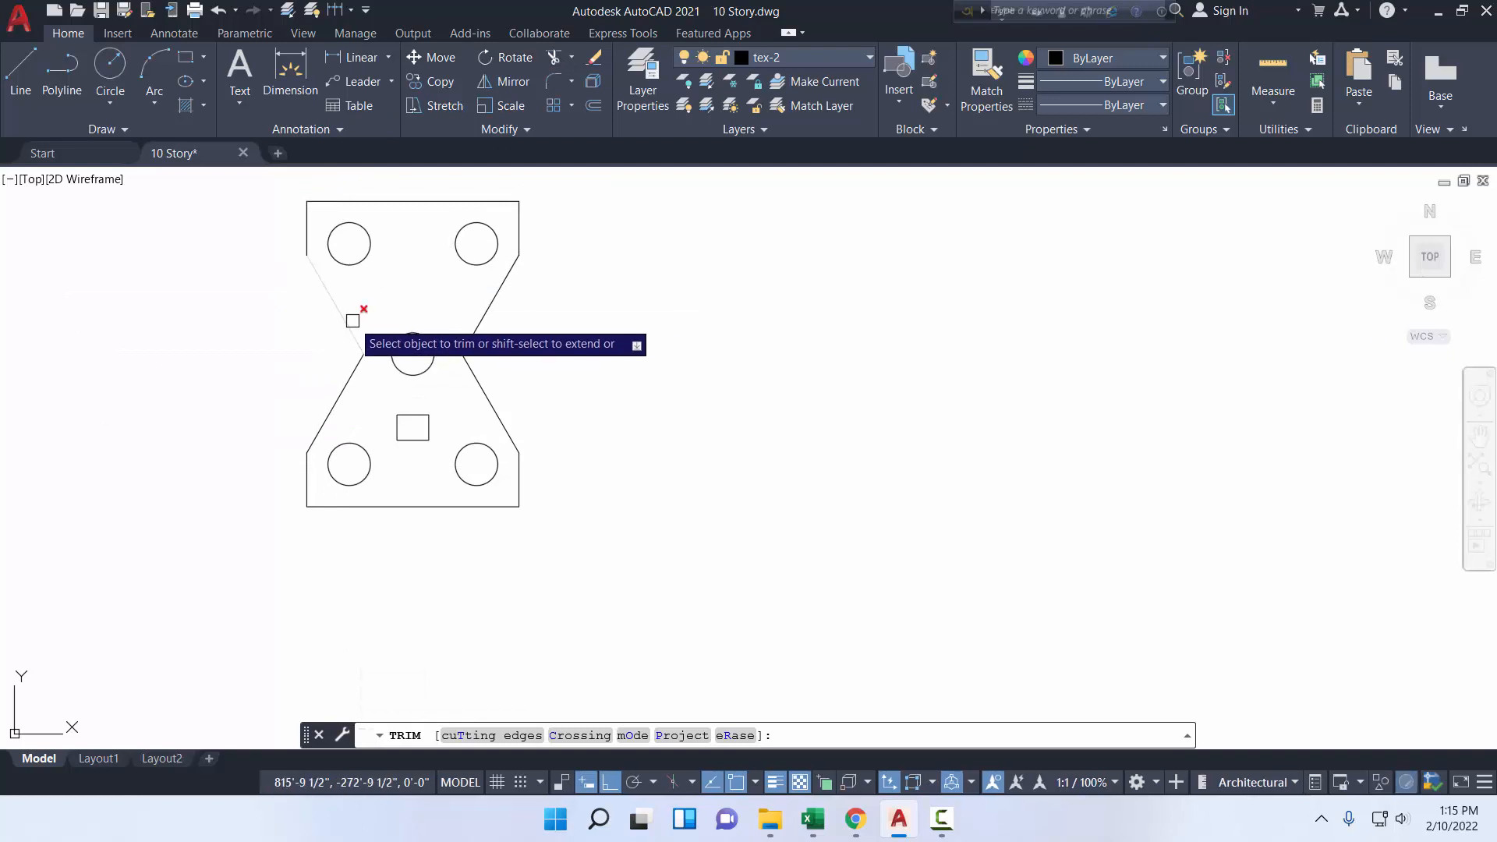
left_click(347, 380)
left_click(482, 384)
left_click(483, 319)
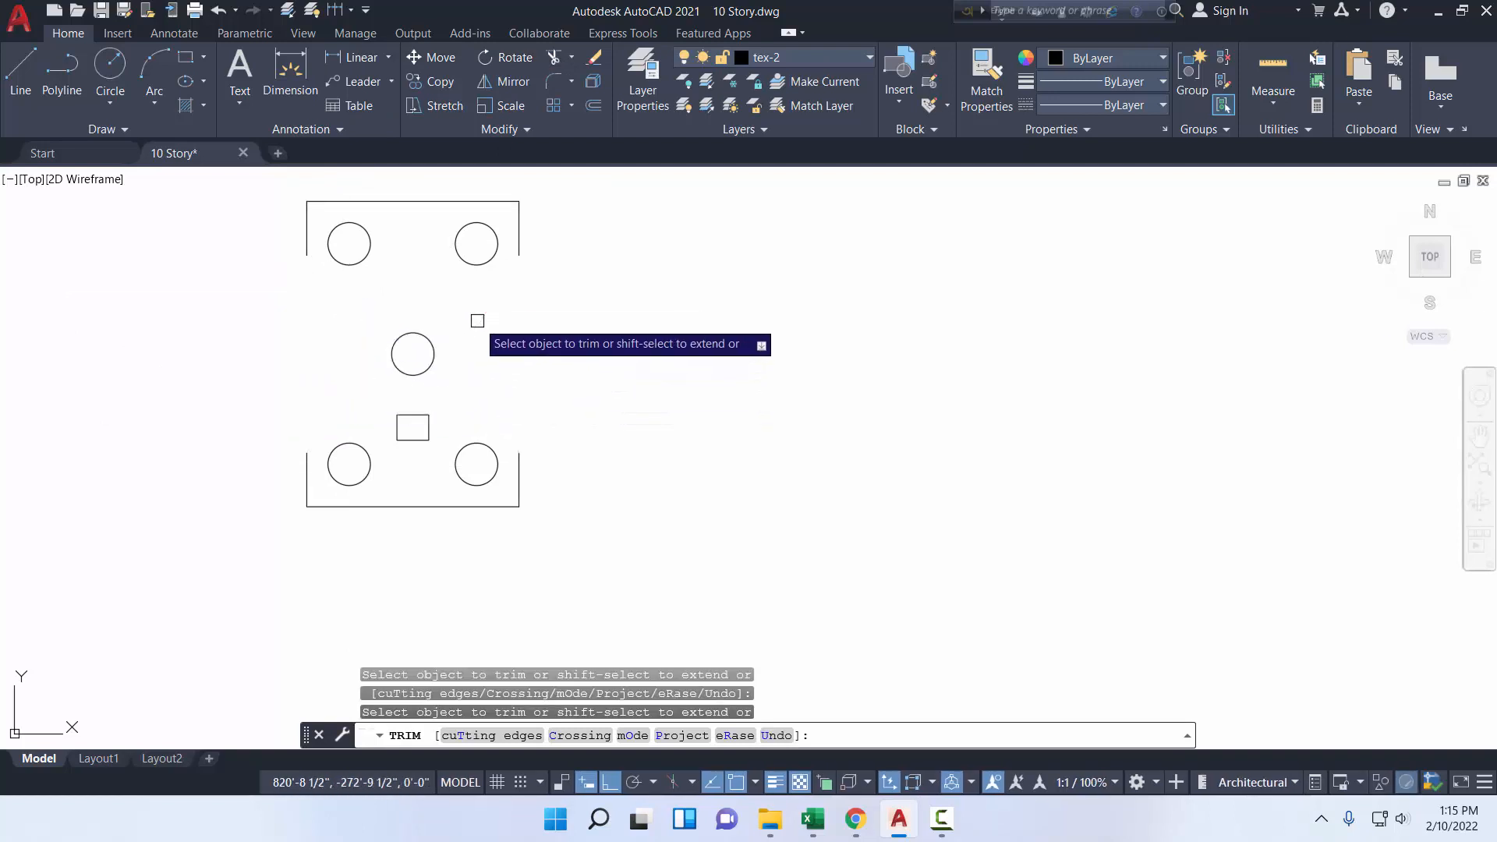
right_click(465, 284)
left_click(503, 289)
- Stretch the lower outline's left end and the upper outline's right end to meet each other's endpoints, and join both into one polyline
left_click(307, 466)
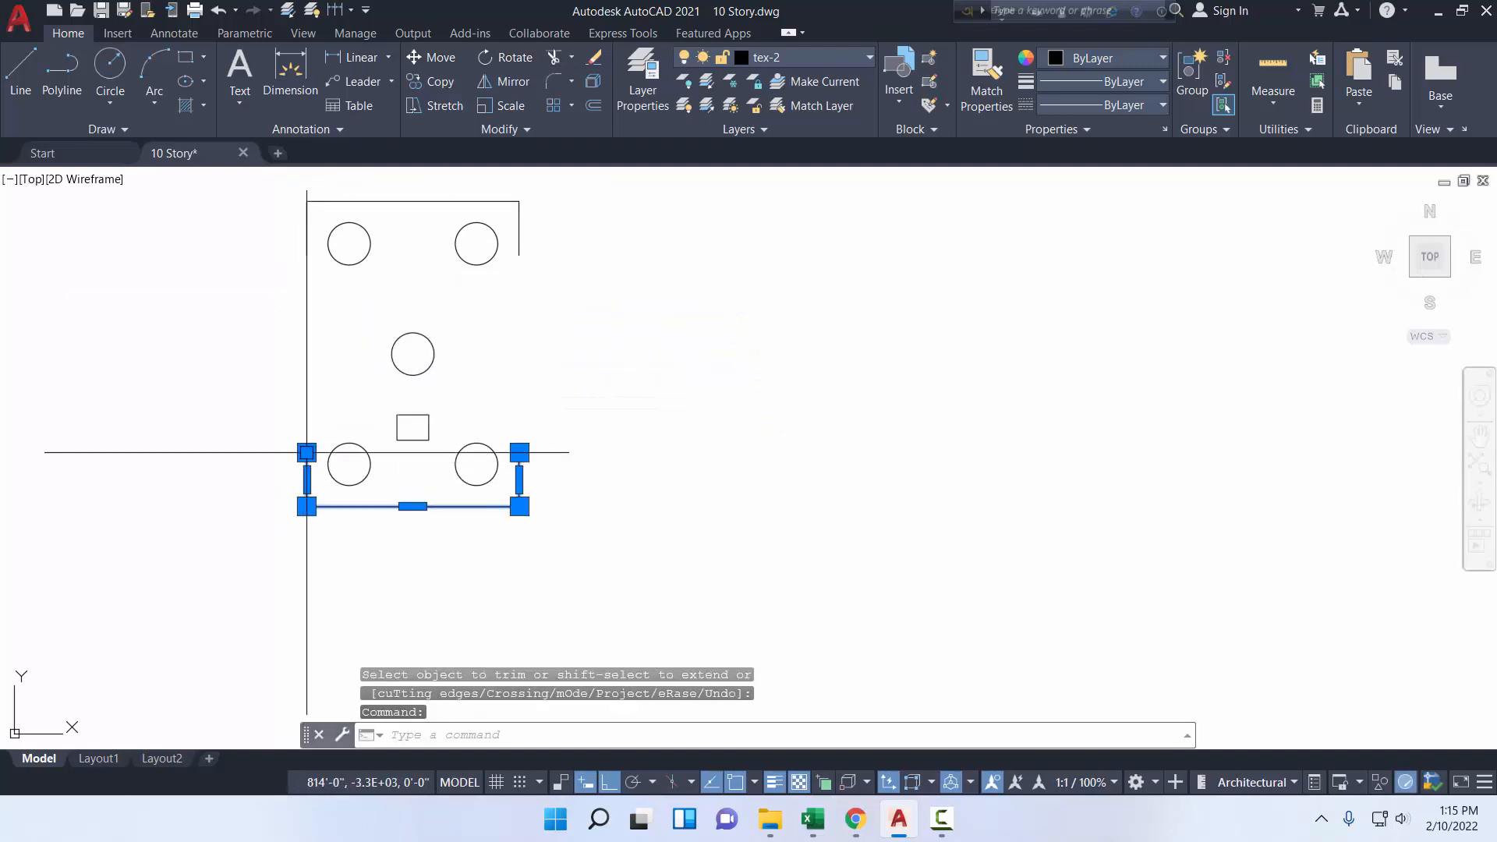
left_click(306, 453)
left_click(306, 254)
left_click(518, 239)
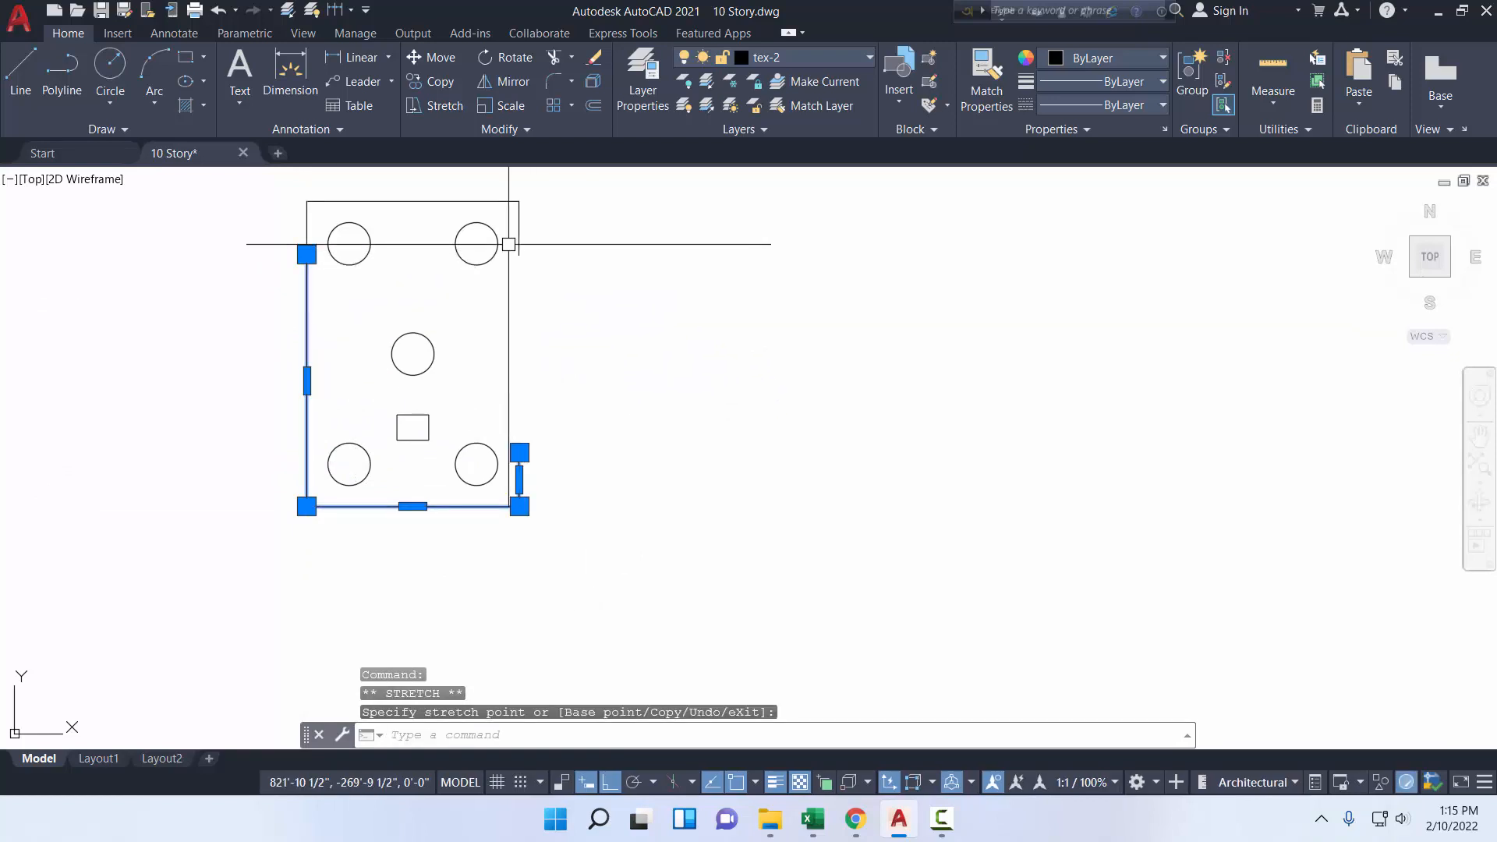
left_click(520, 254)
left_click(520, 453)
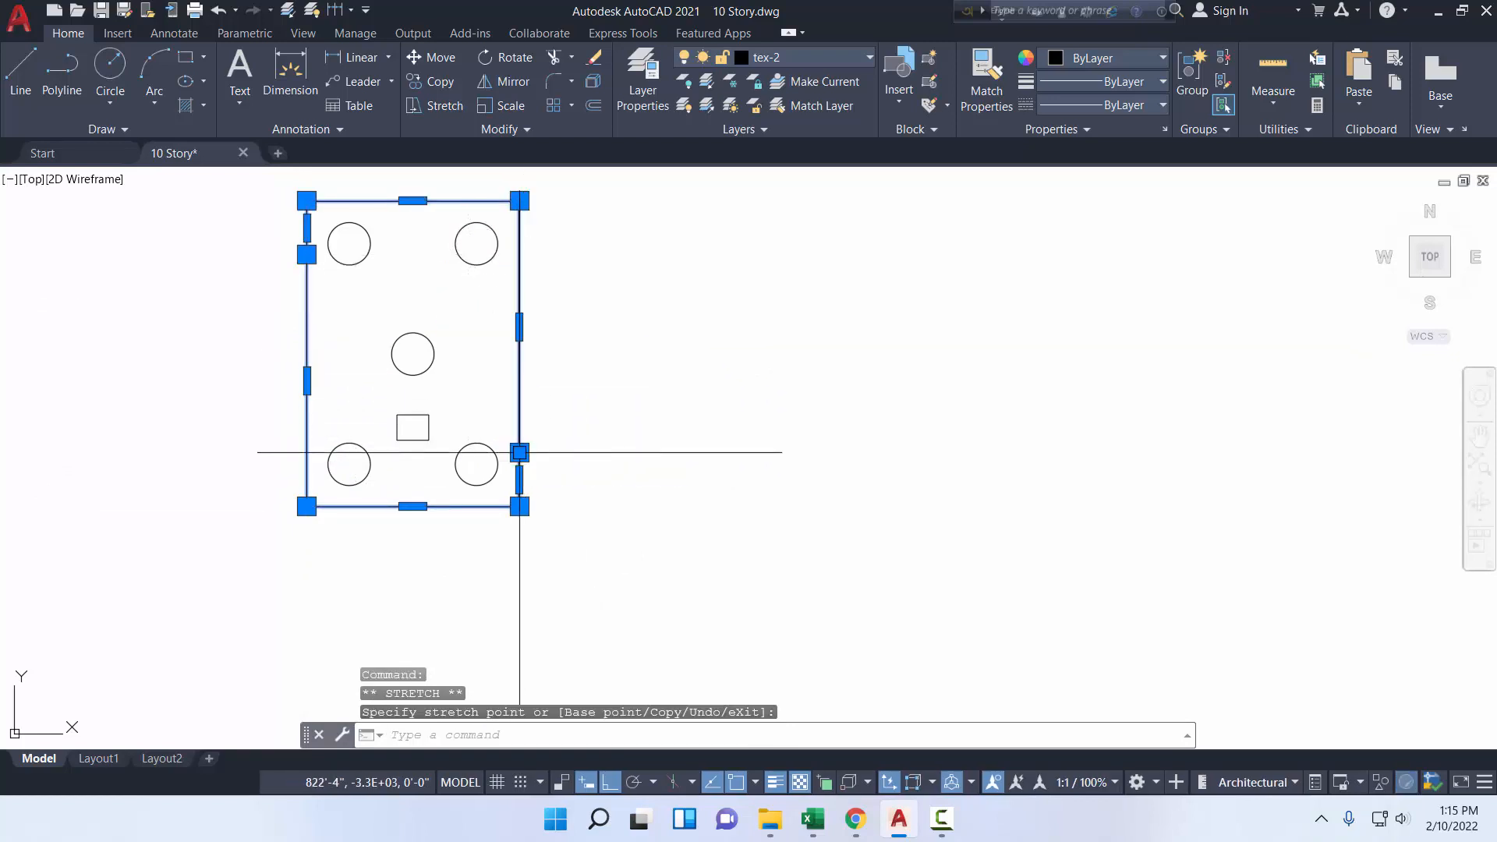
type("J")
key("Return")
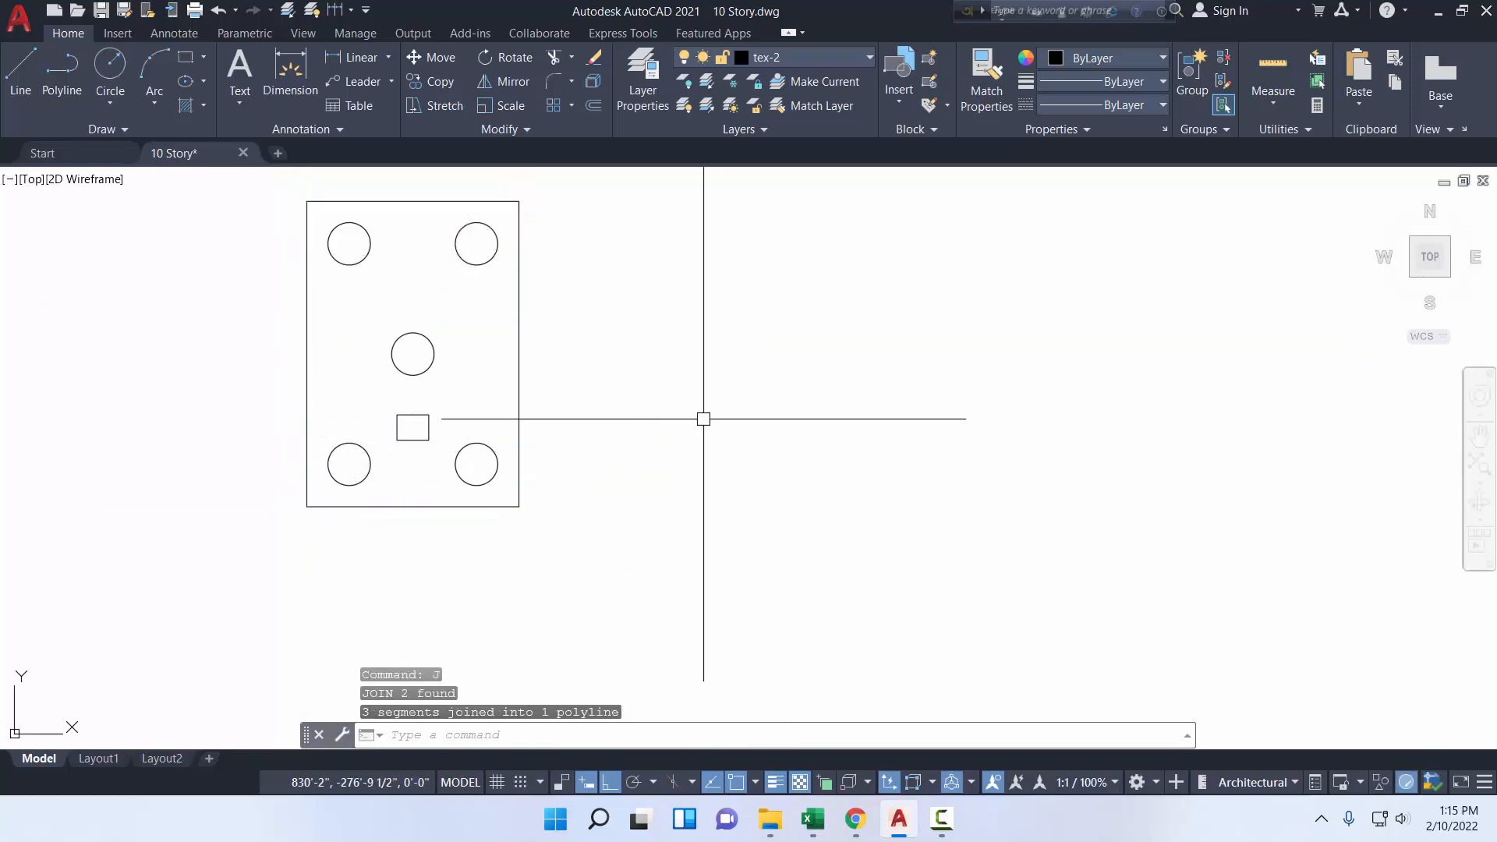
- Move the small column rectangle from its own centre to the centre of the middle circle
left_click(414, 424)
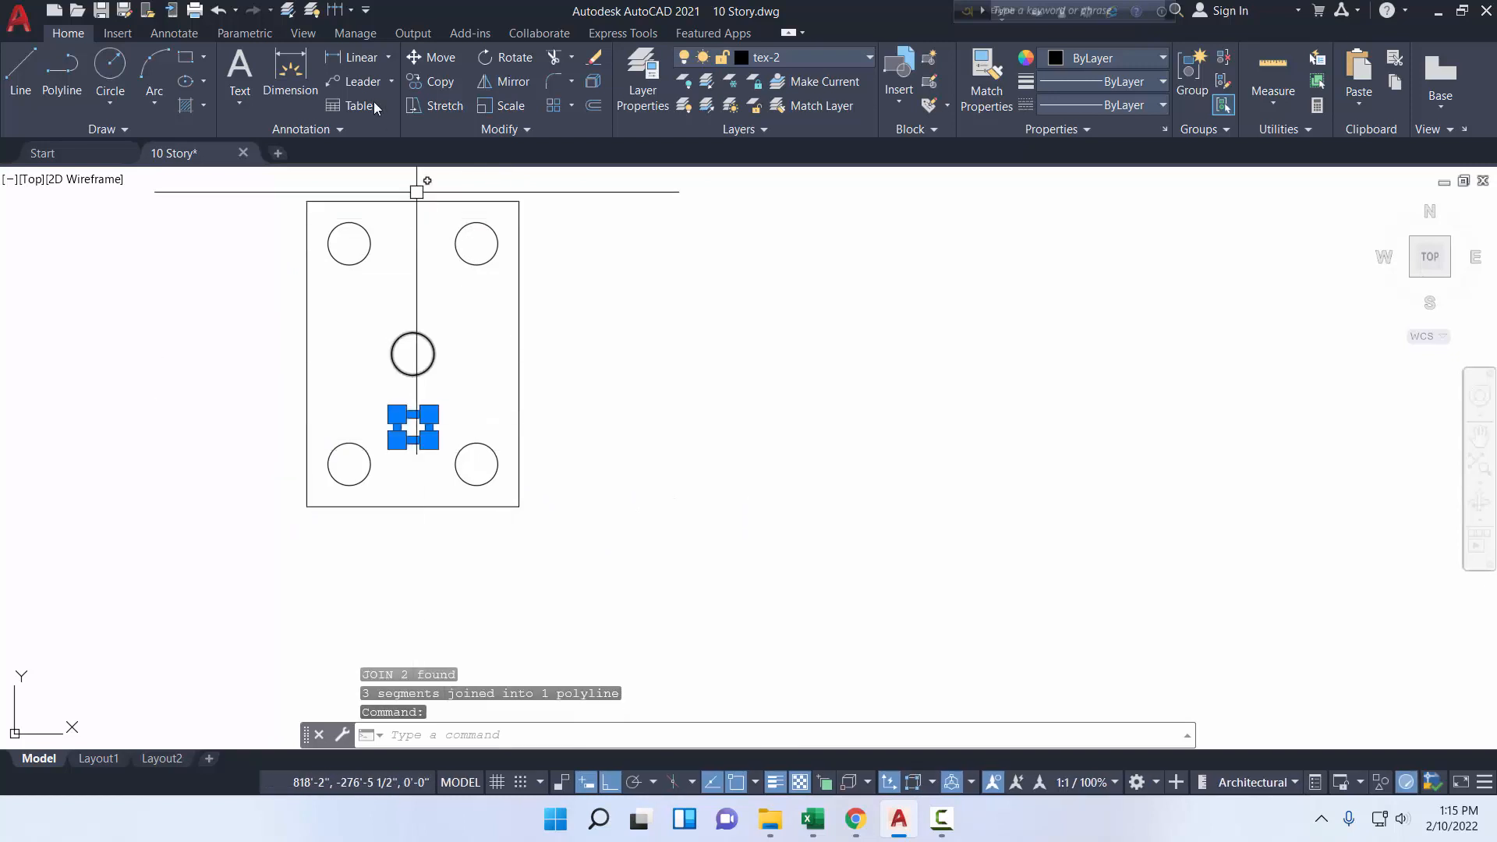
left_click(427, 54)
left_click(412, 426)
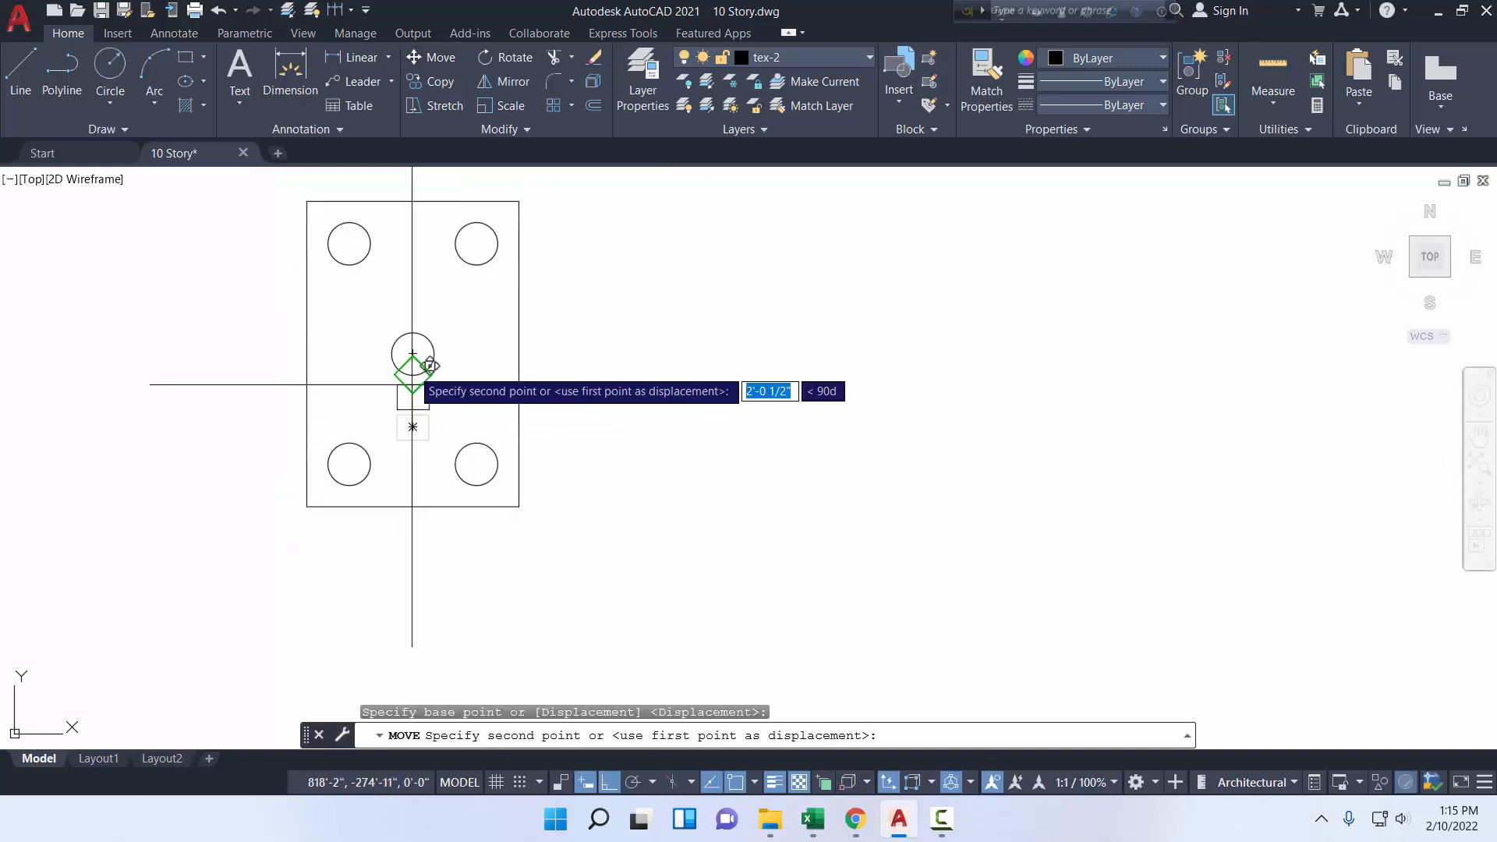
left_click(411, 355)
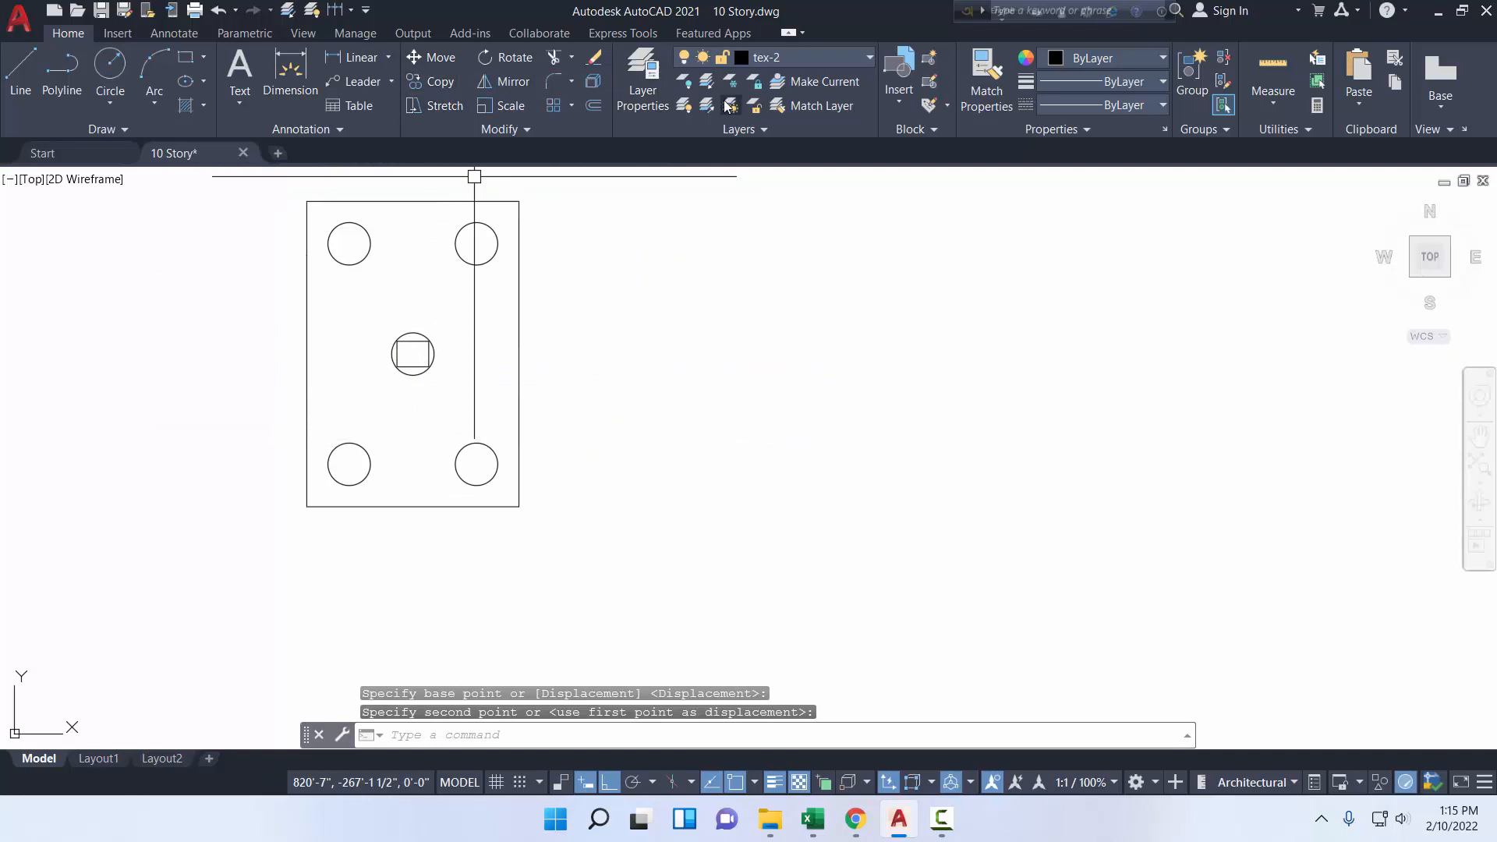
- With Ortho off, check the spacing from the middle circle to the lower-left circle and up the left side, without placing dimensions
left_click(290, 68)
left_click(413, 353)
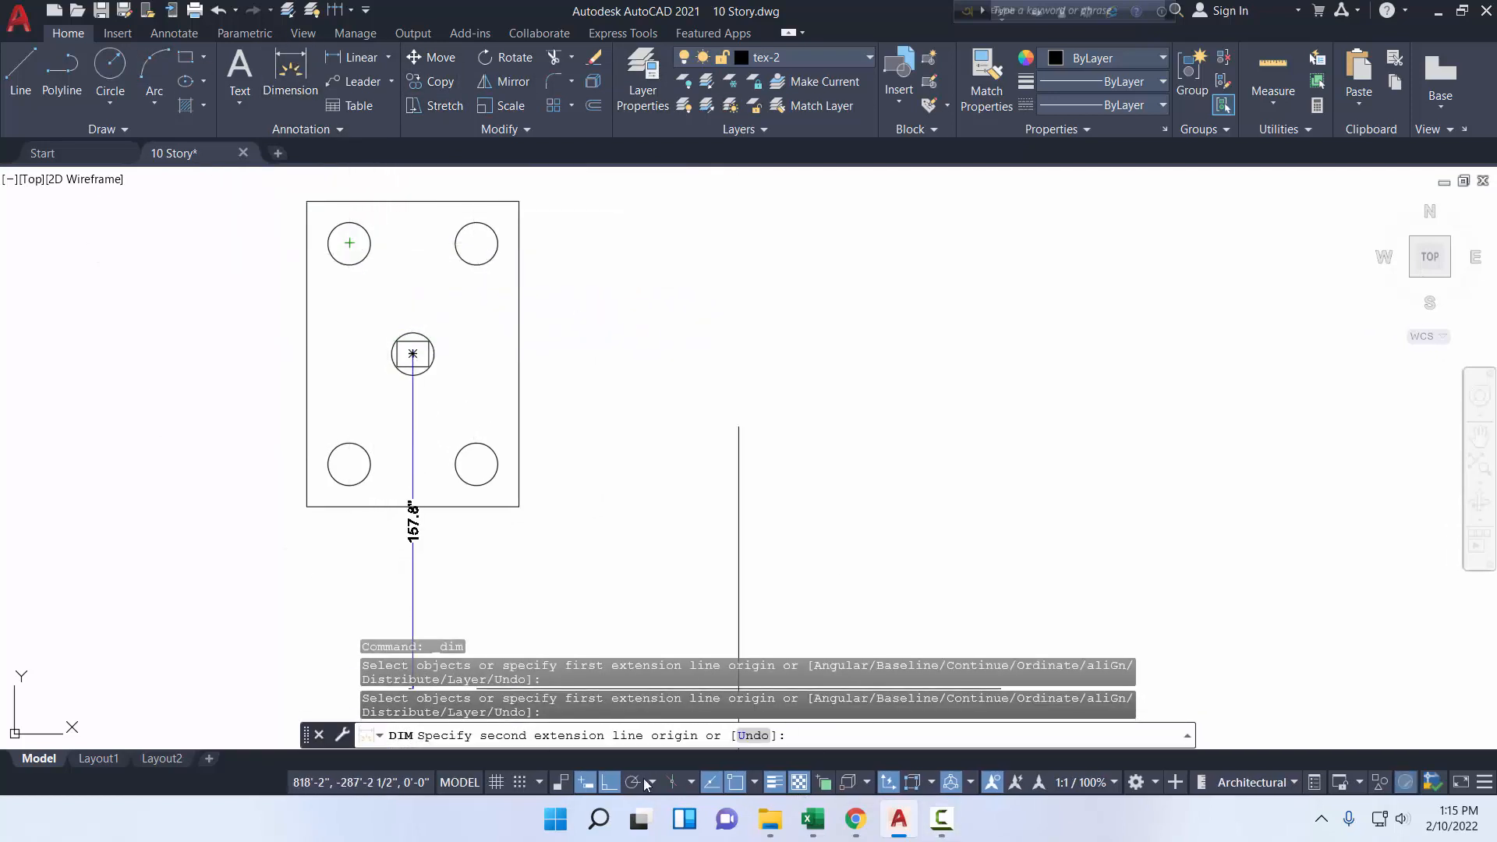
left_click(610, 782)
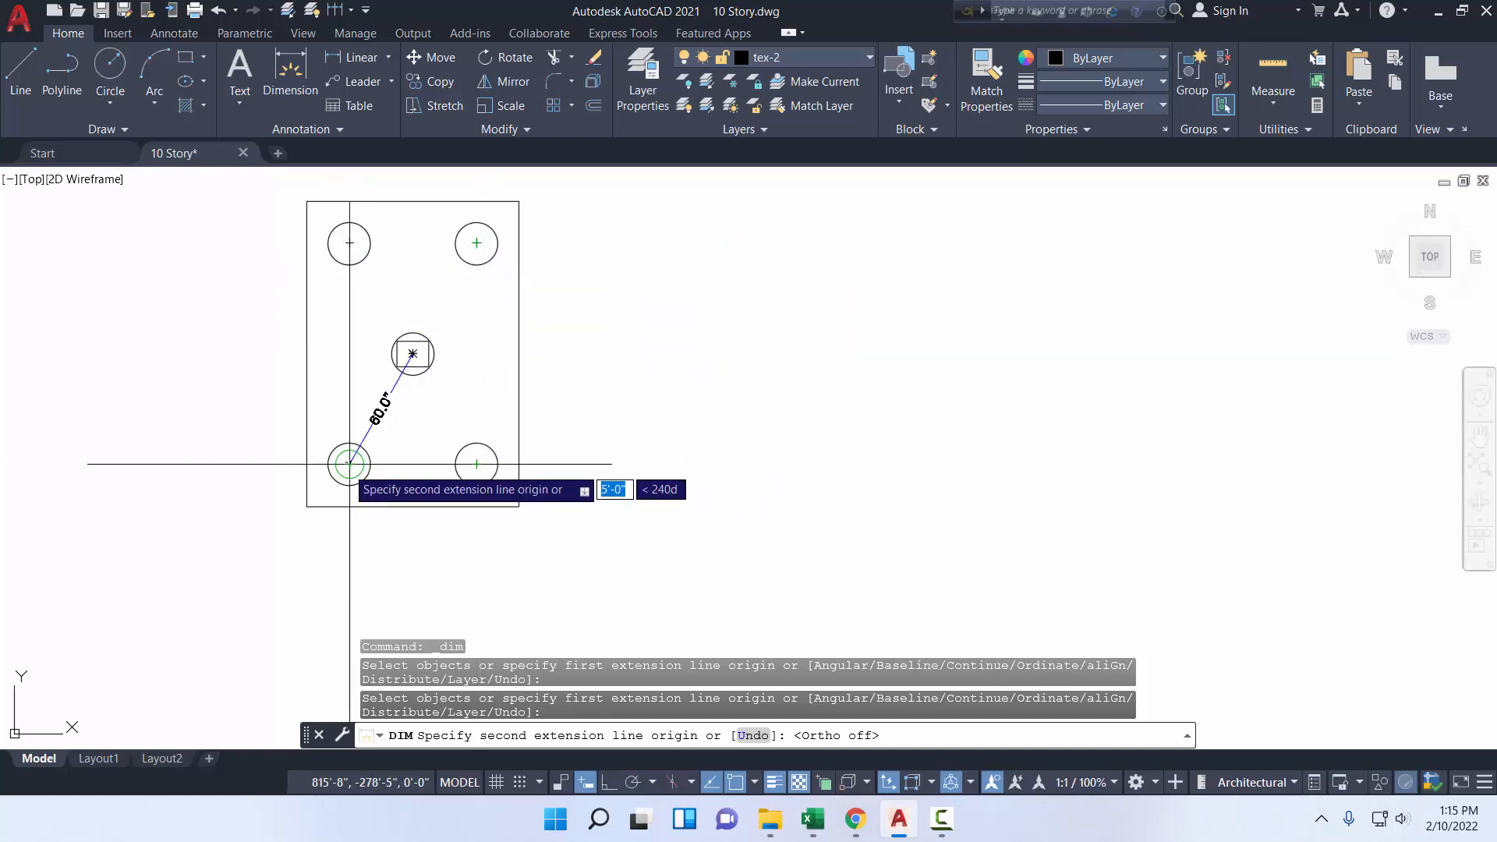
left_click(398, 479)
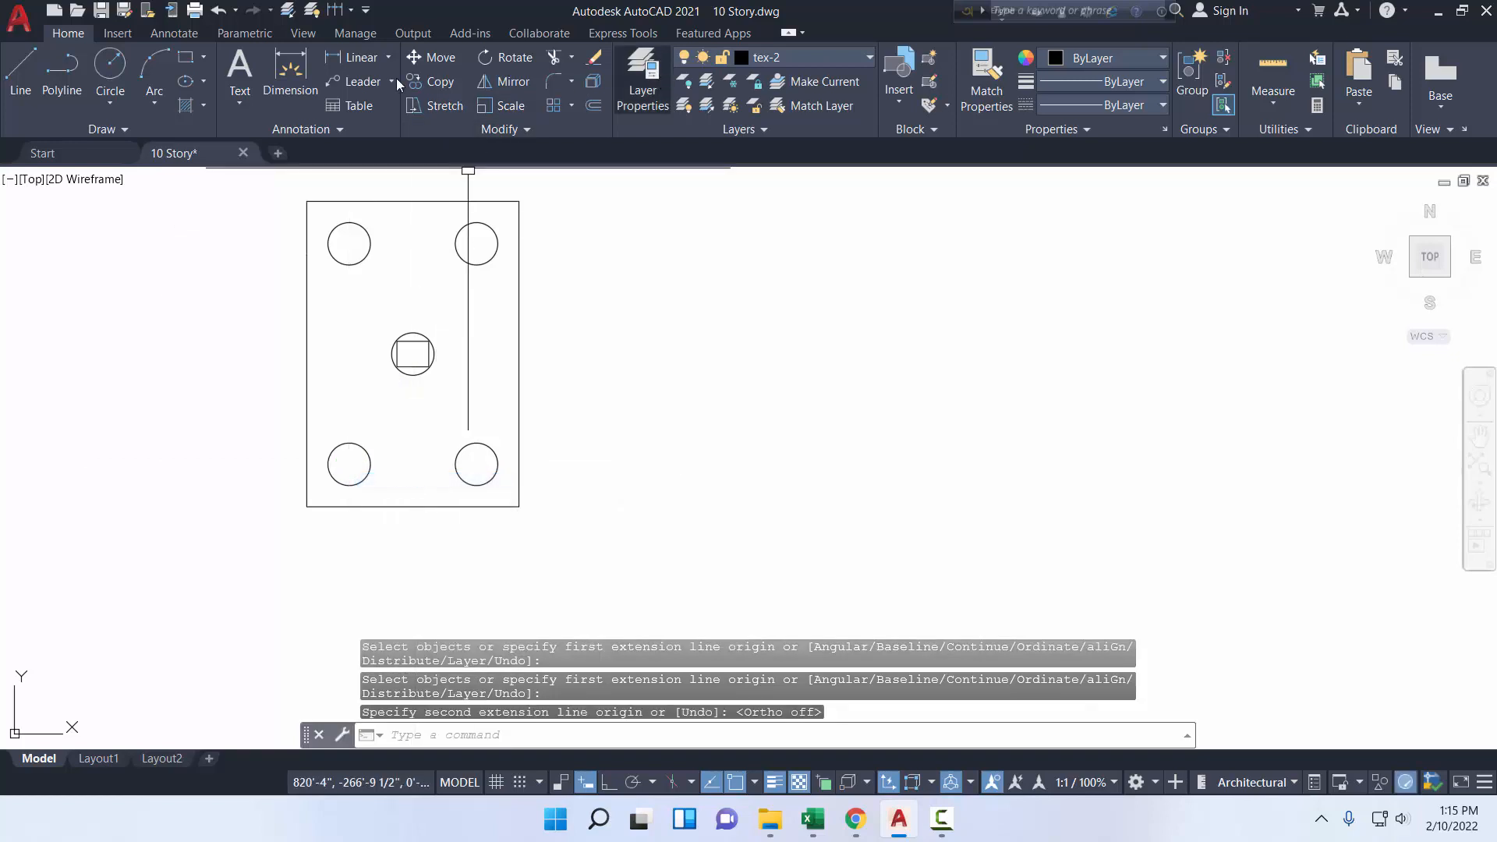
left_click(291, 71)
left_click(349, 464)
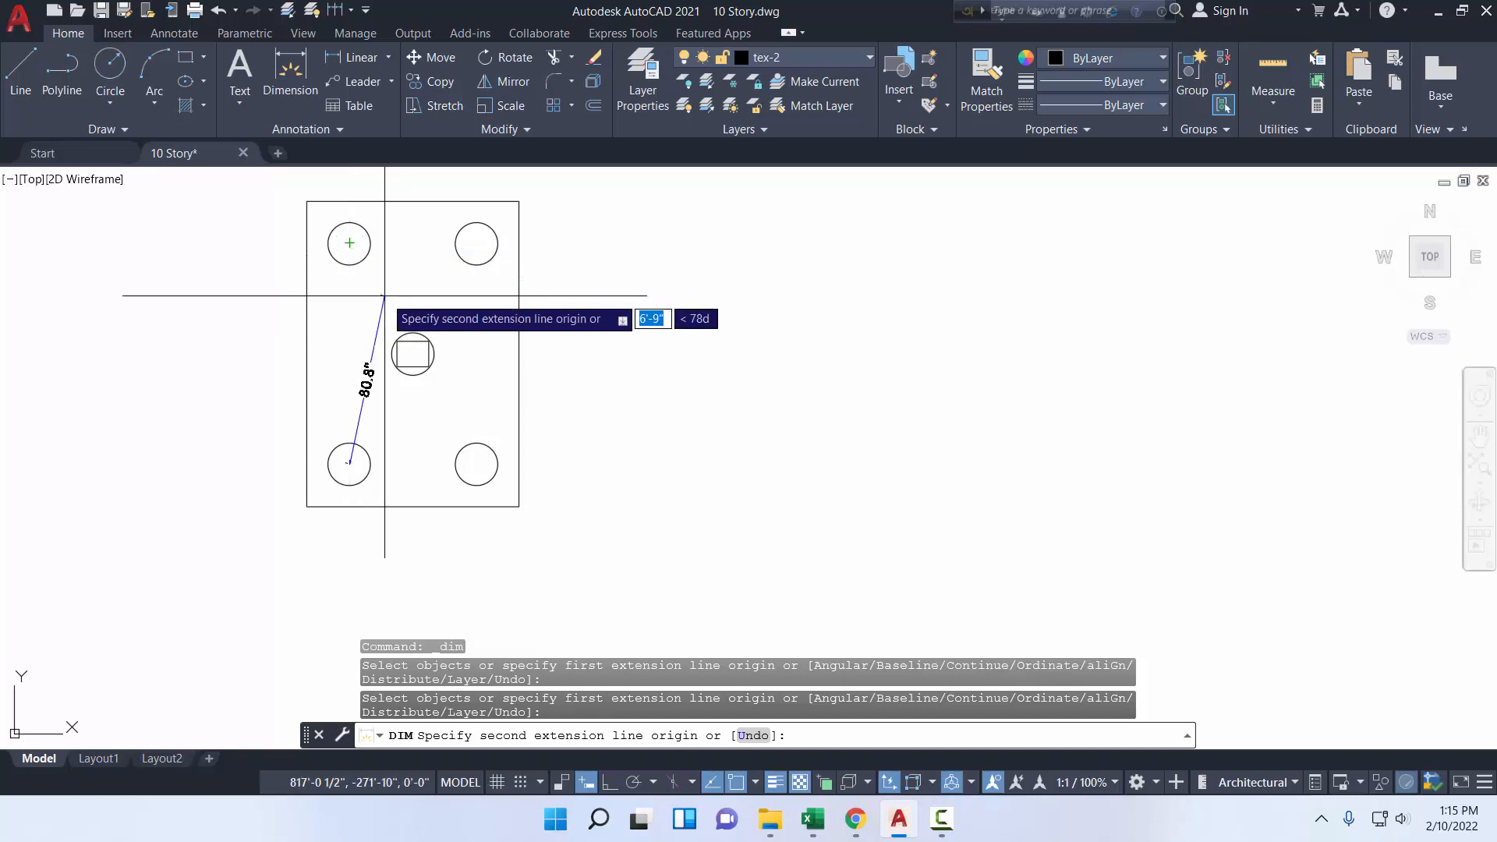
key("Escape")
- Copy the tall layout's middle circle onto the centre of the column rectangle in the four-circle square layout, and turn Ortho on
scroll(424, 327, "down", 4)
middle_click_drag(425, 335, 664, 373)
scroll(379, 414, "up", 2)
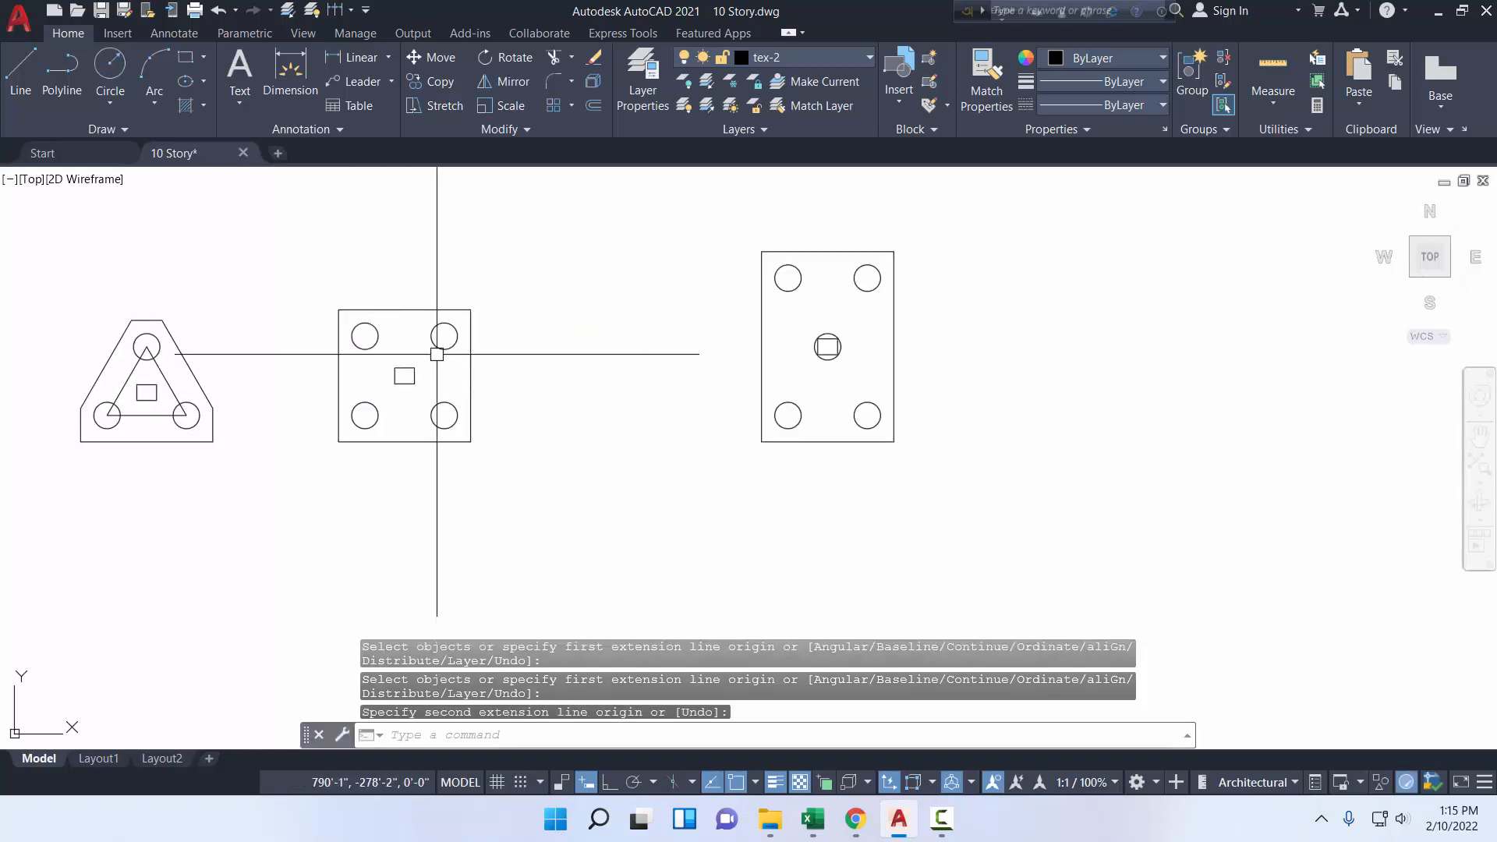
scroll(819, 367, "up", 3)
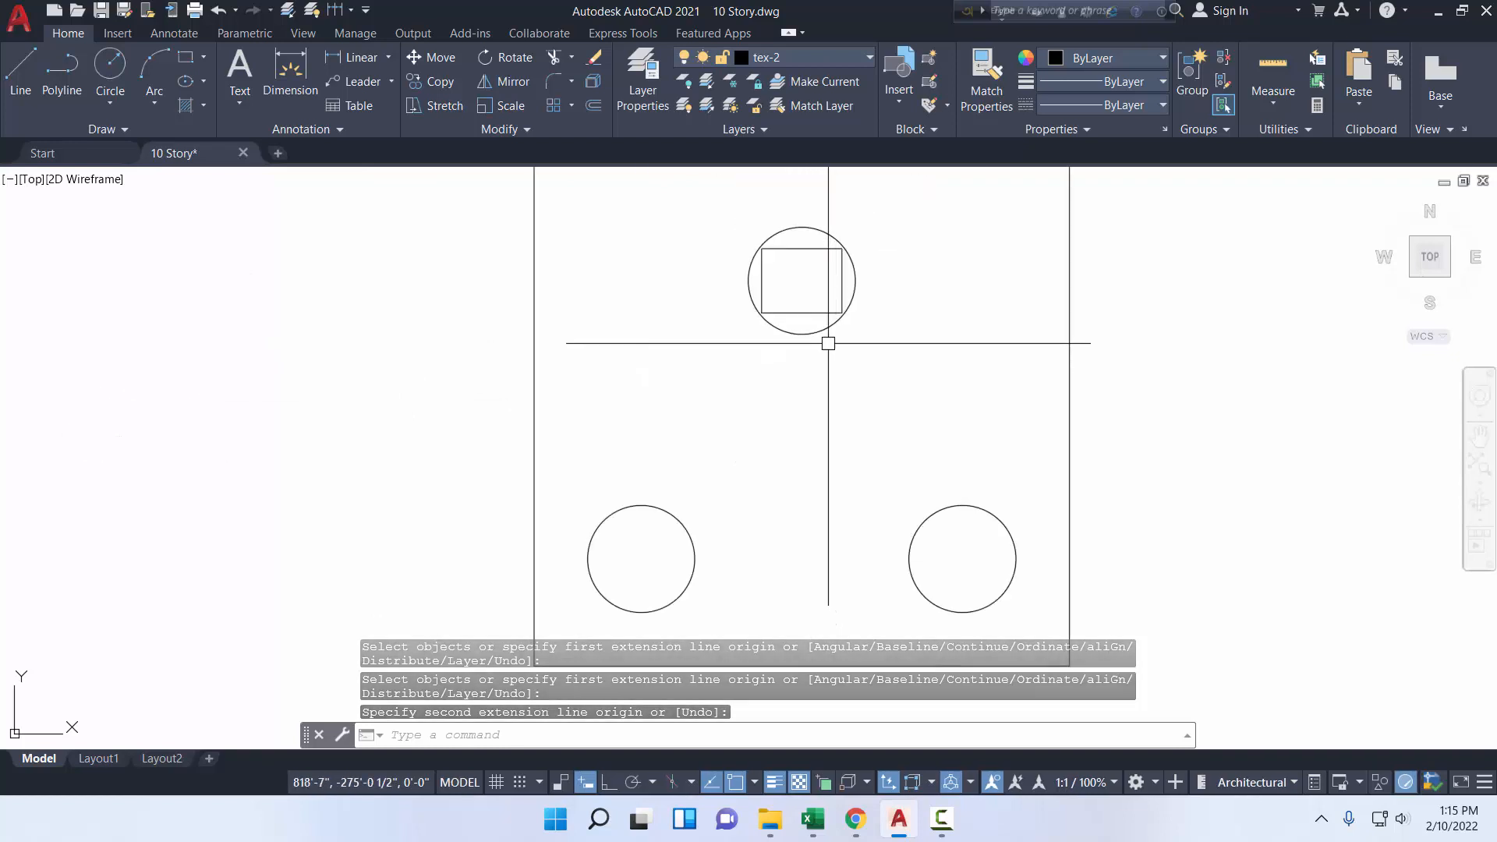
key("Escape")
left_click(803, 334)
left_click(420, 82)
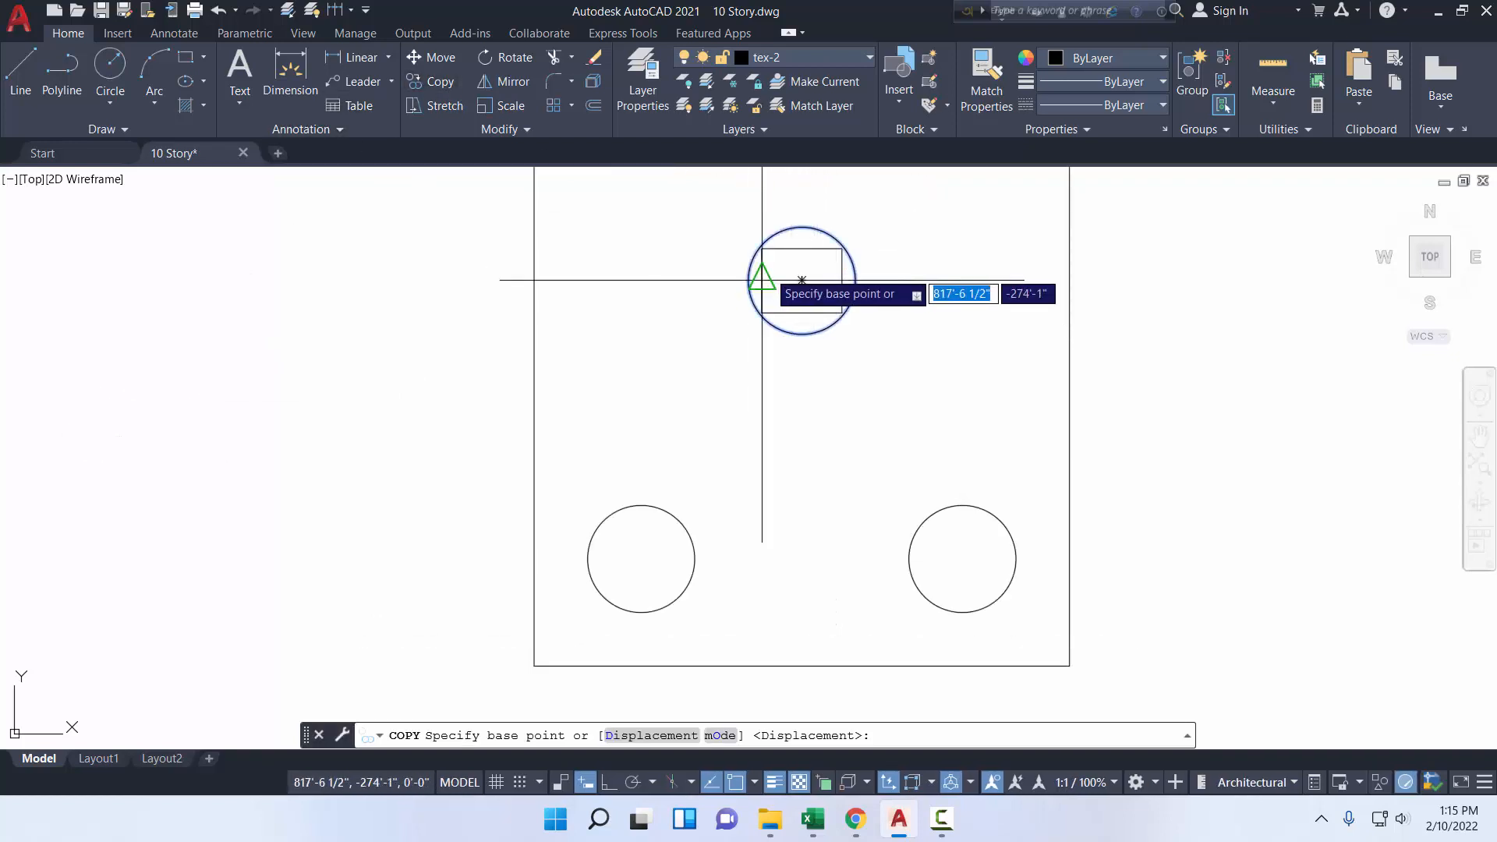
left_click(801, 280)
scroll(839, 348, "down", 5)
scroll(443, 414, "up", 5)
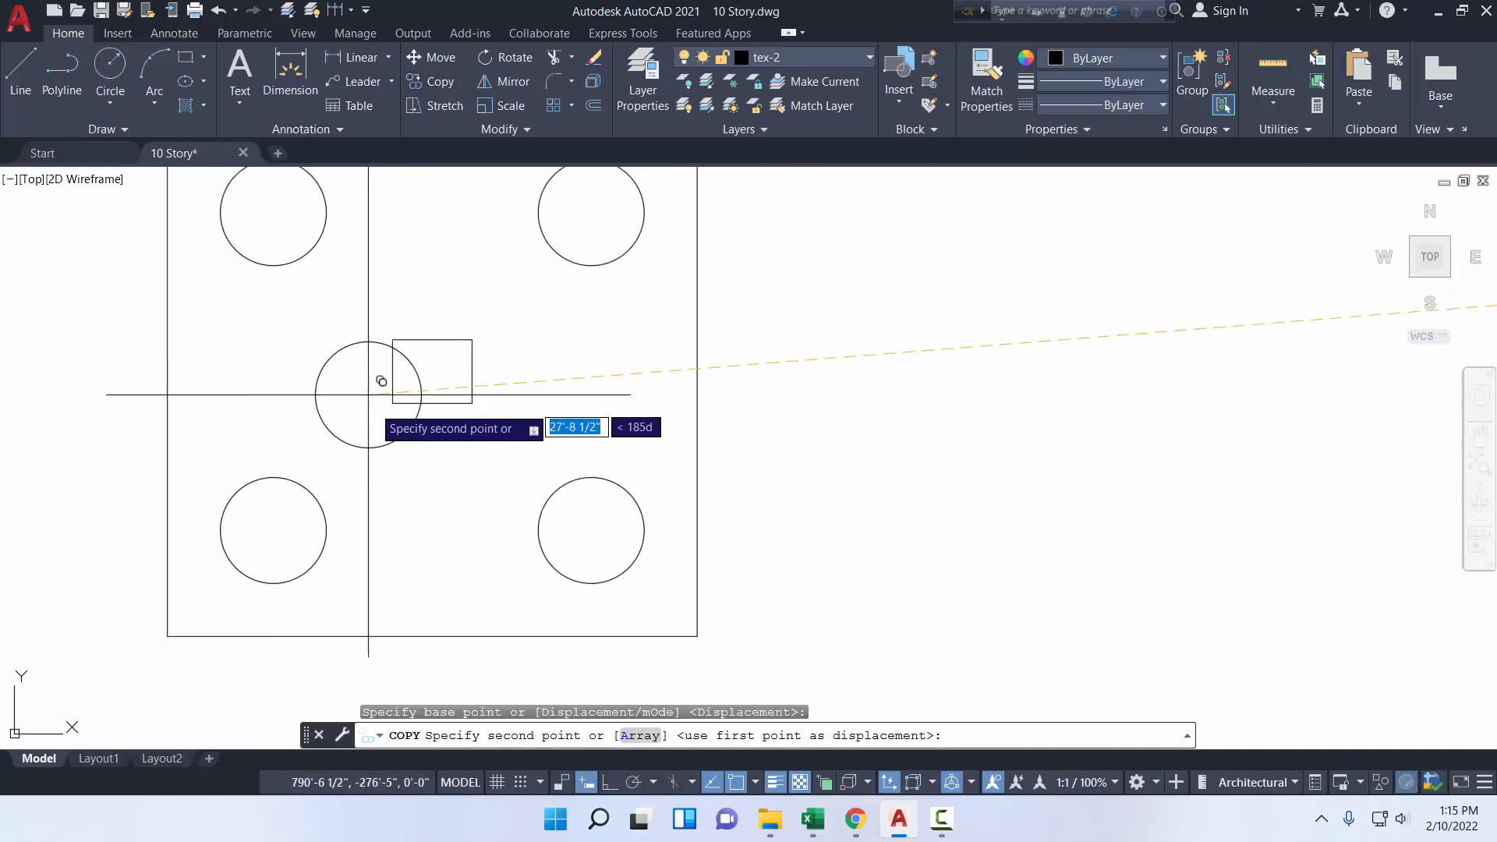
left_click(434, 369)
right_click(445, 383)
left_click(472, 388)
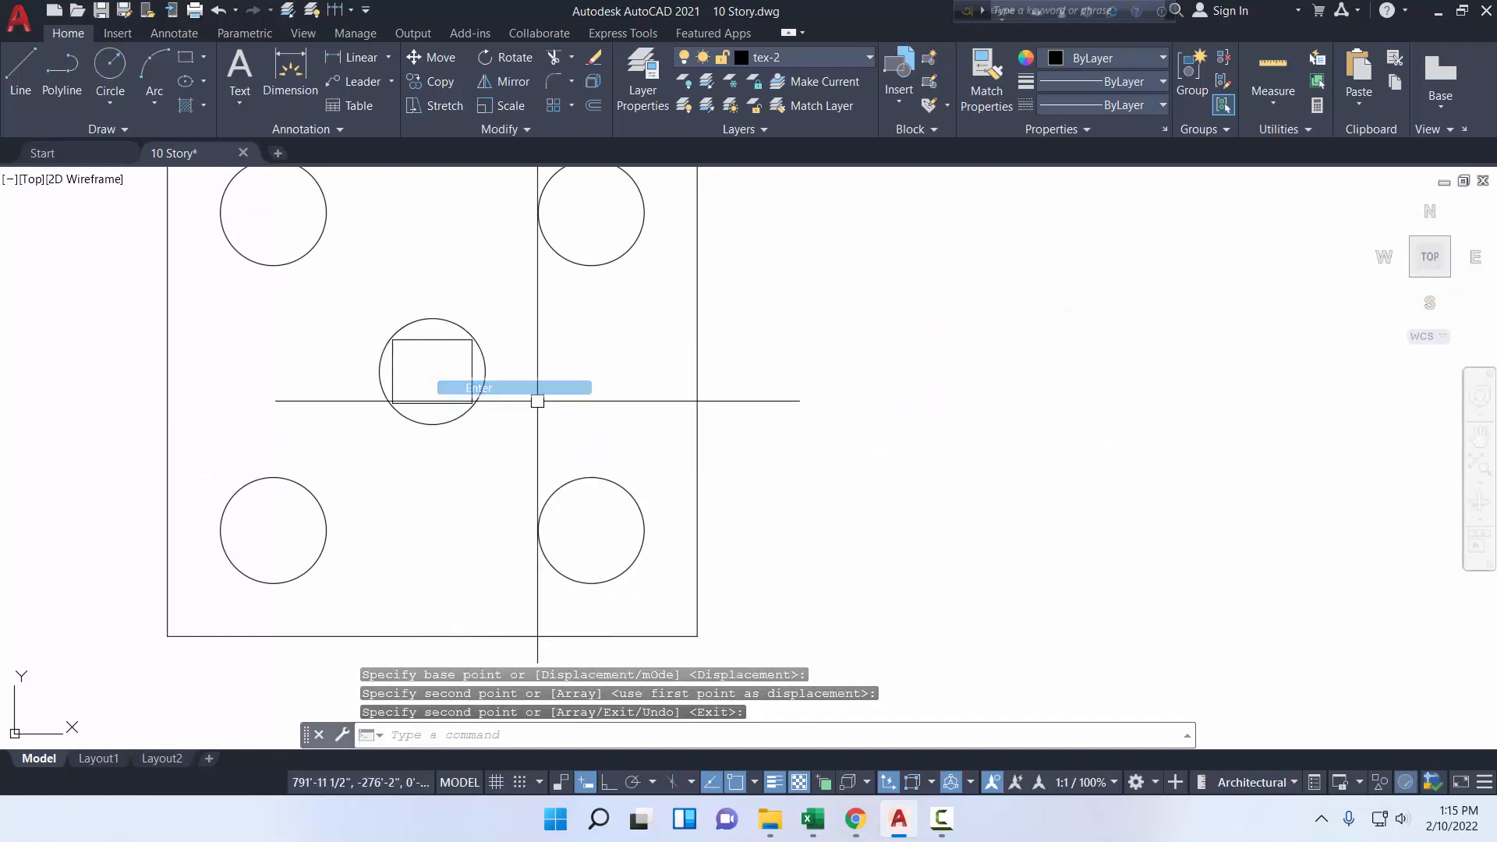
scroll(486, 398, "down", 5)
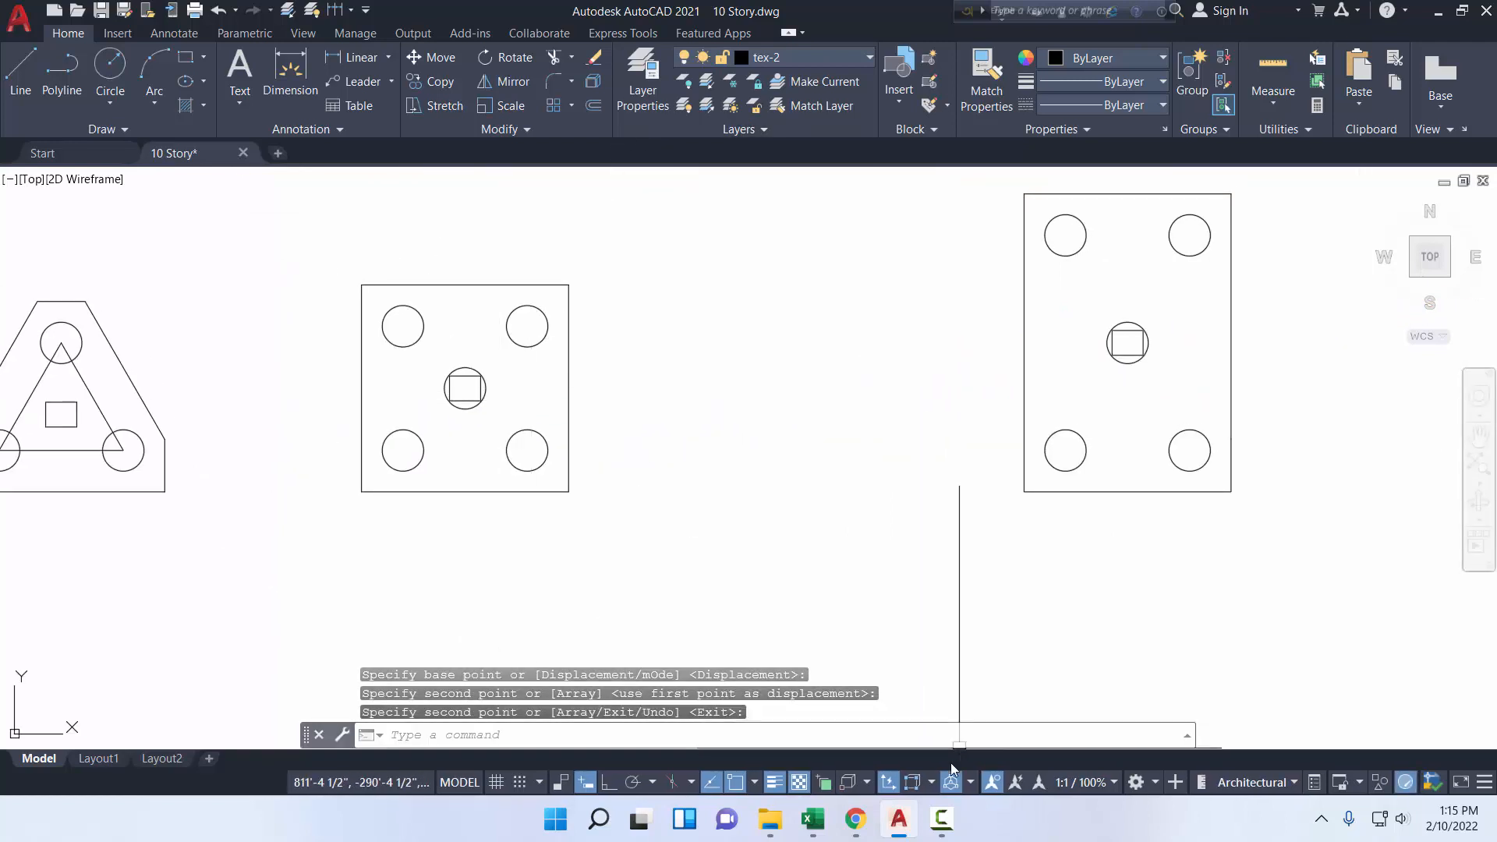
left_click(605, 782)
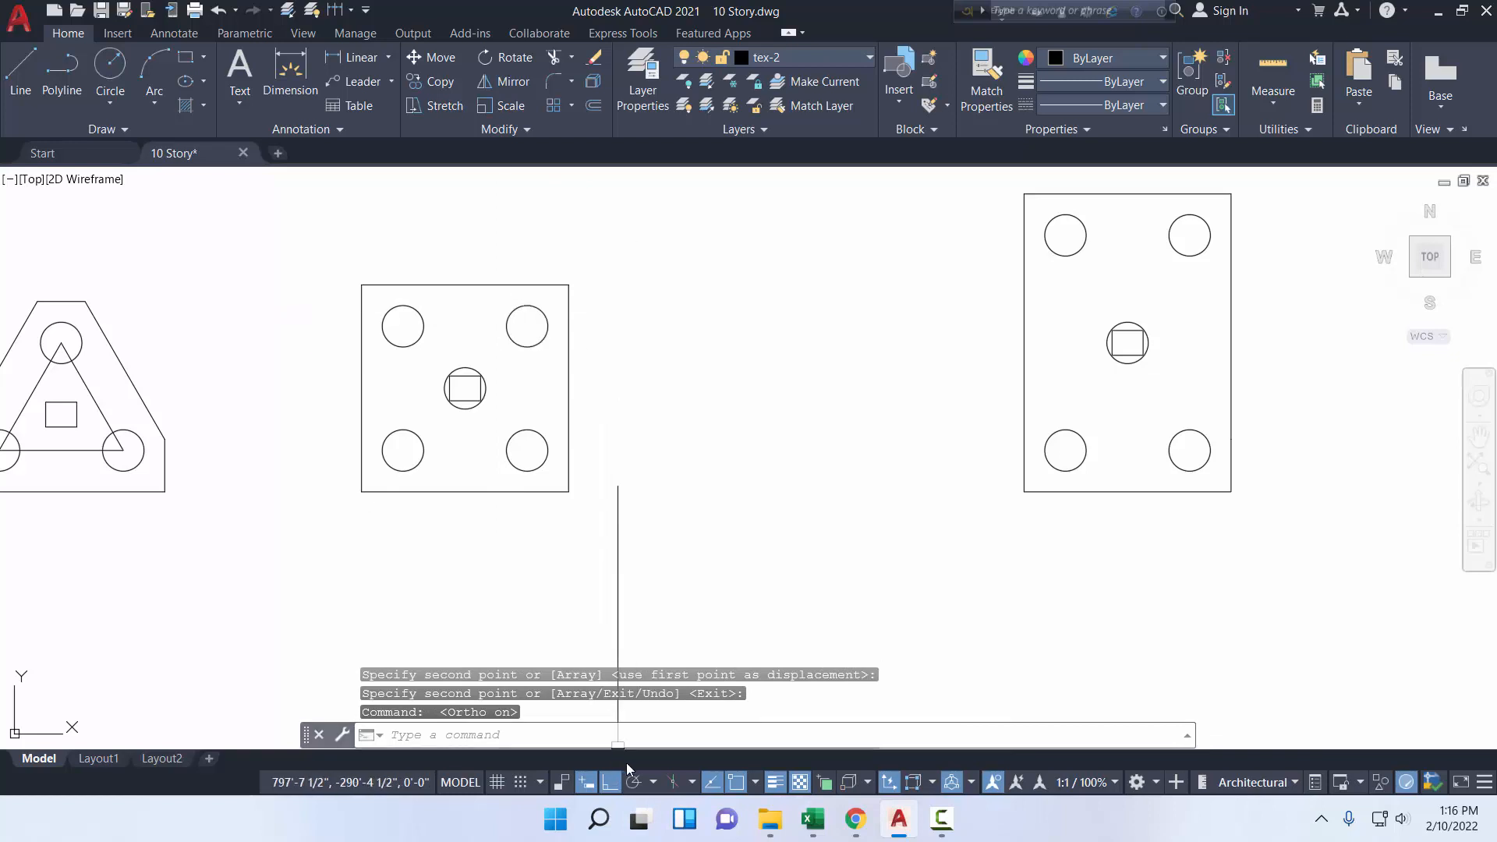
- Check the spacing from the square layout's middle circle to its upper-left circle, without placing a dimension
left_click(289, 74)
left_click(466, 388)
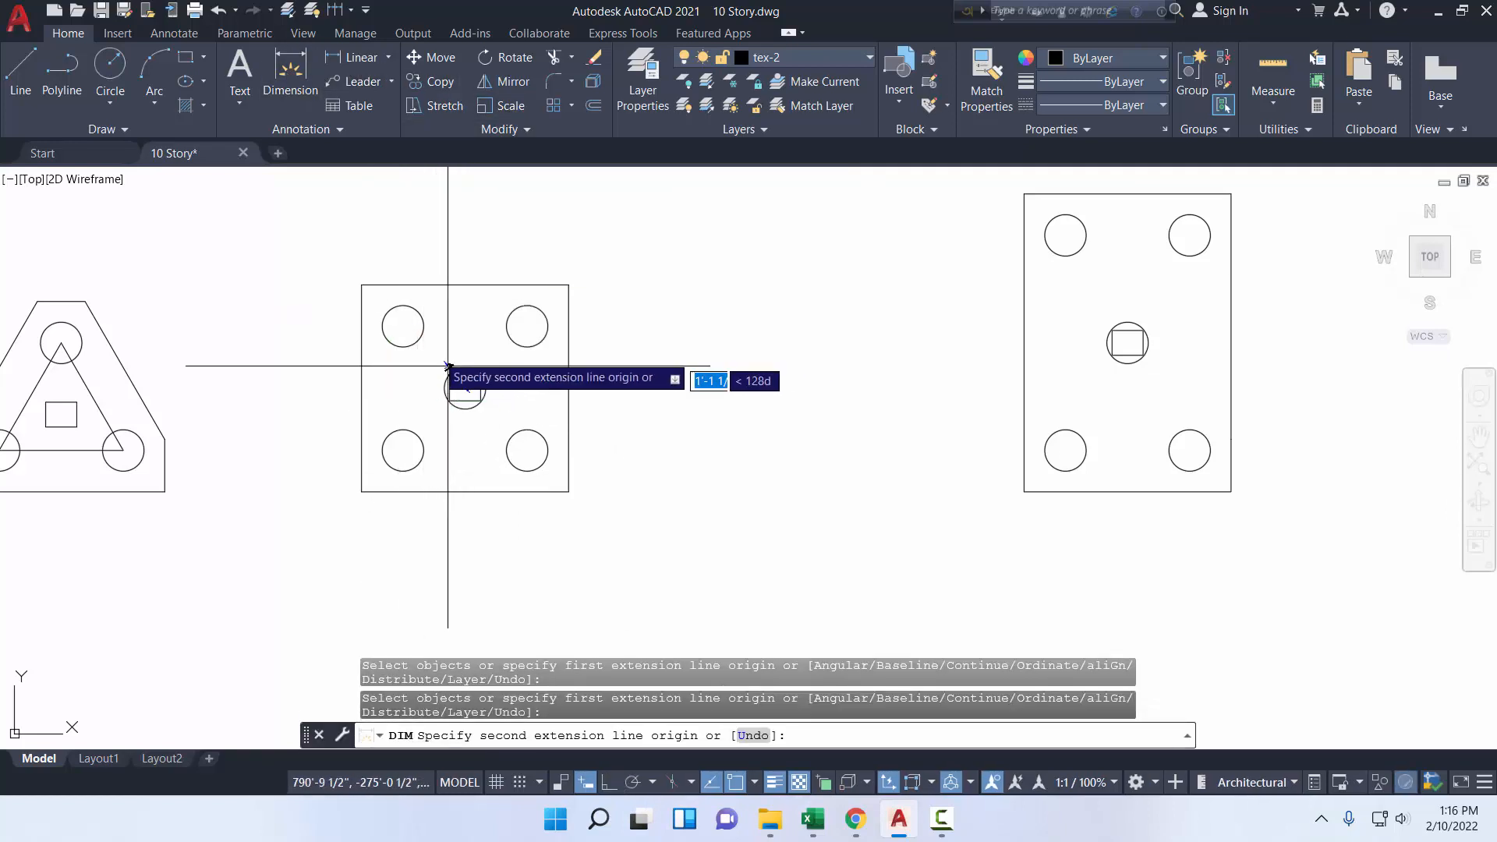
left_click(403, 326)
scroll(436, 359, "up", 4)
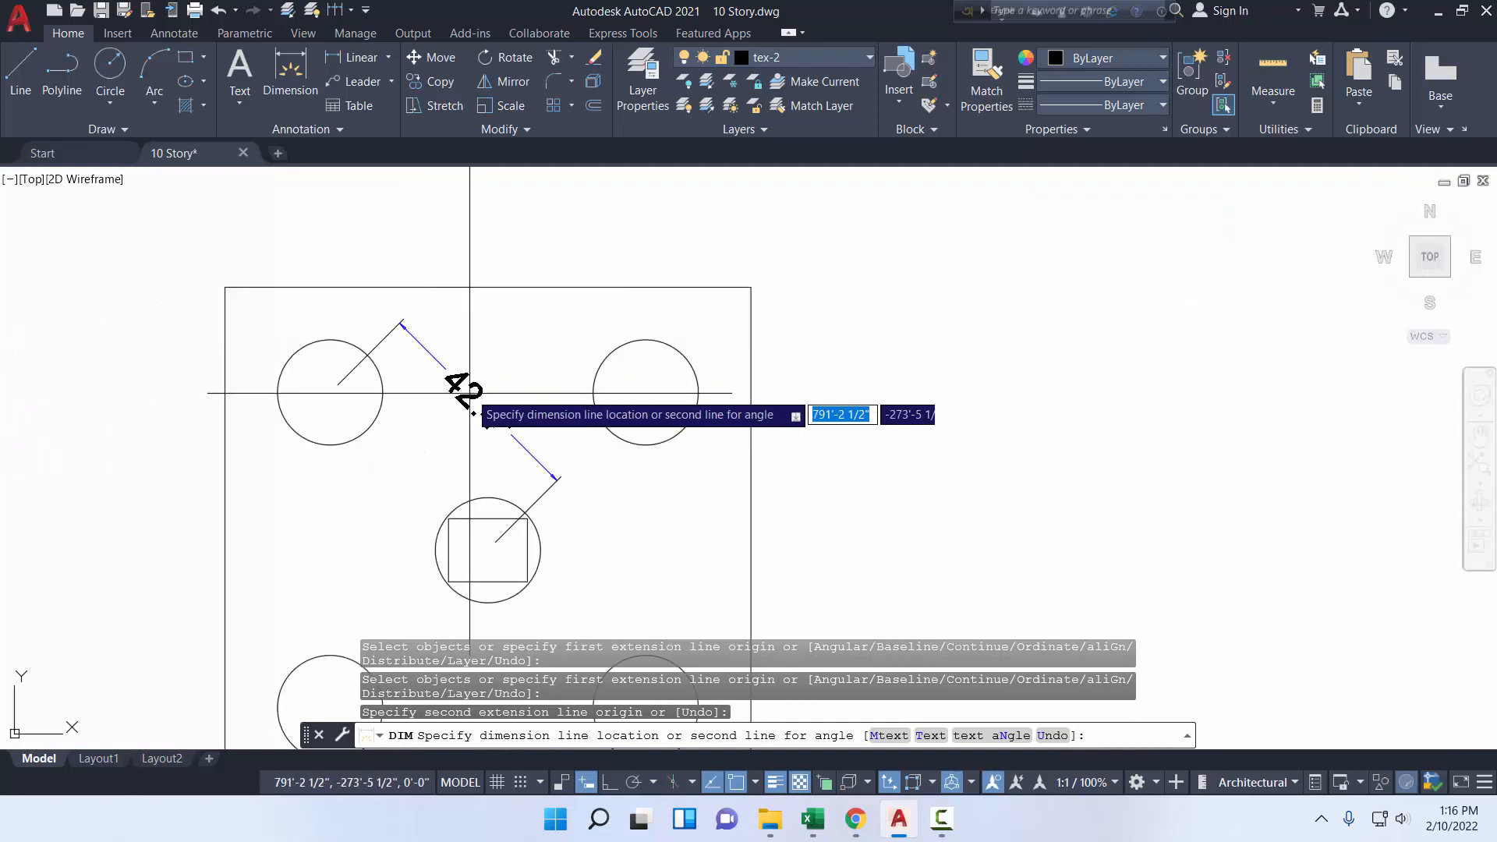
scroll(468, 382, "down", 3)
right_click(467, 368)
left_click(499, 373)
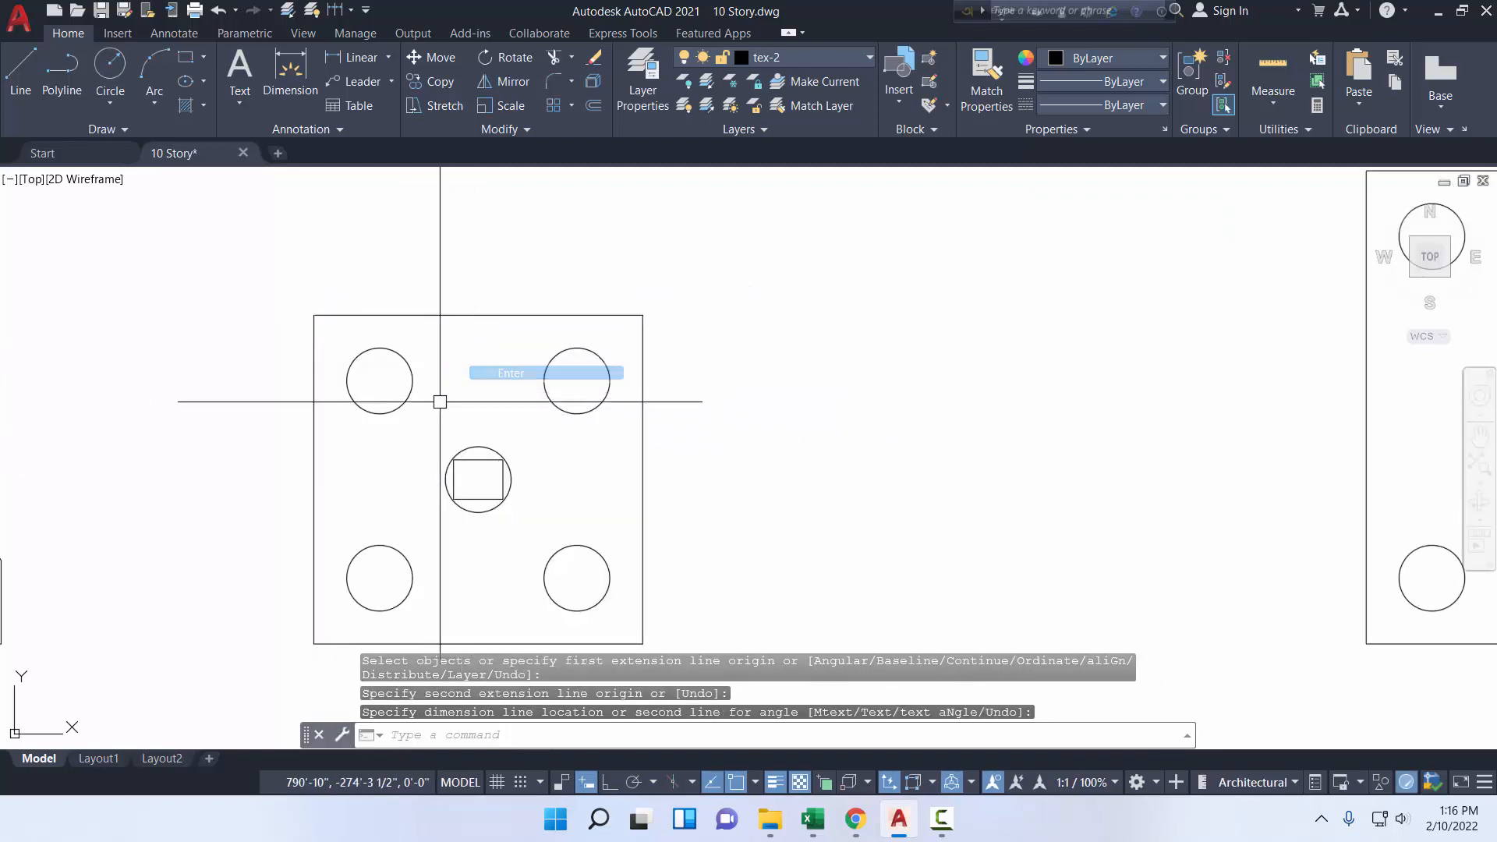
- Dimension the vertical spacing between the square layout's two left circles, placing it outside the outline, and erase that dimension
left_click(290, 77)
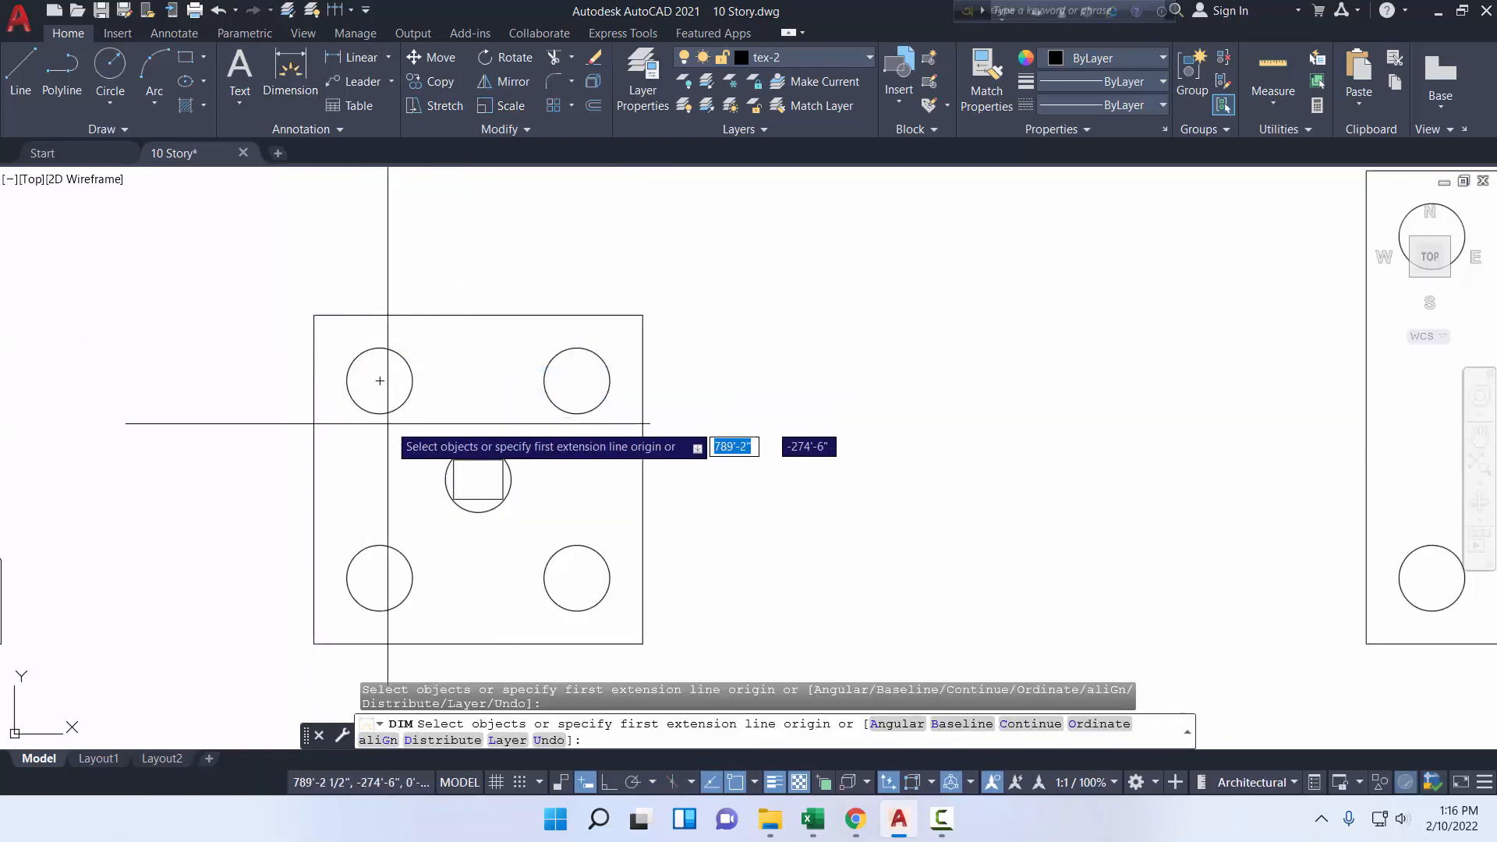
left_click(379, 382)
left_click(379, 578)
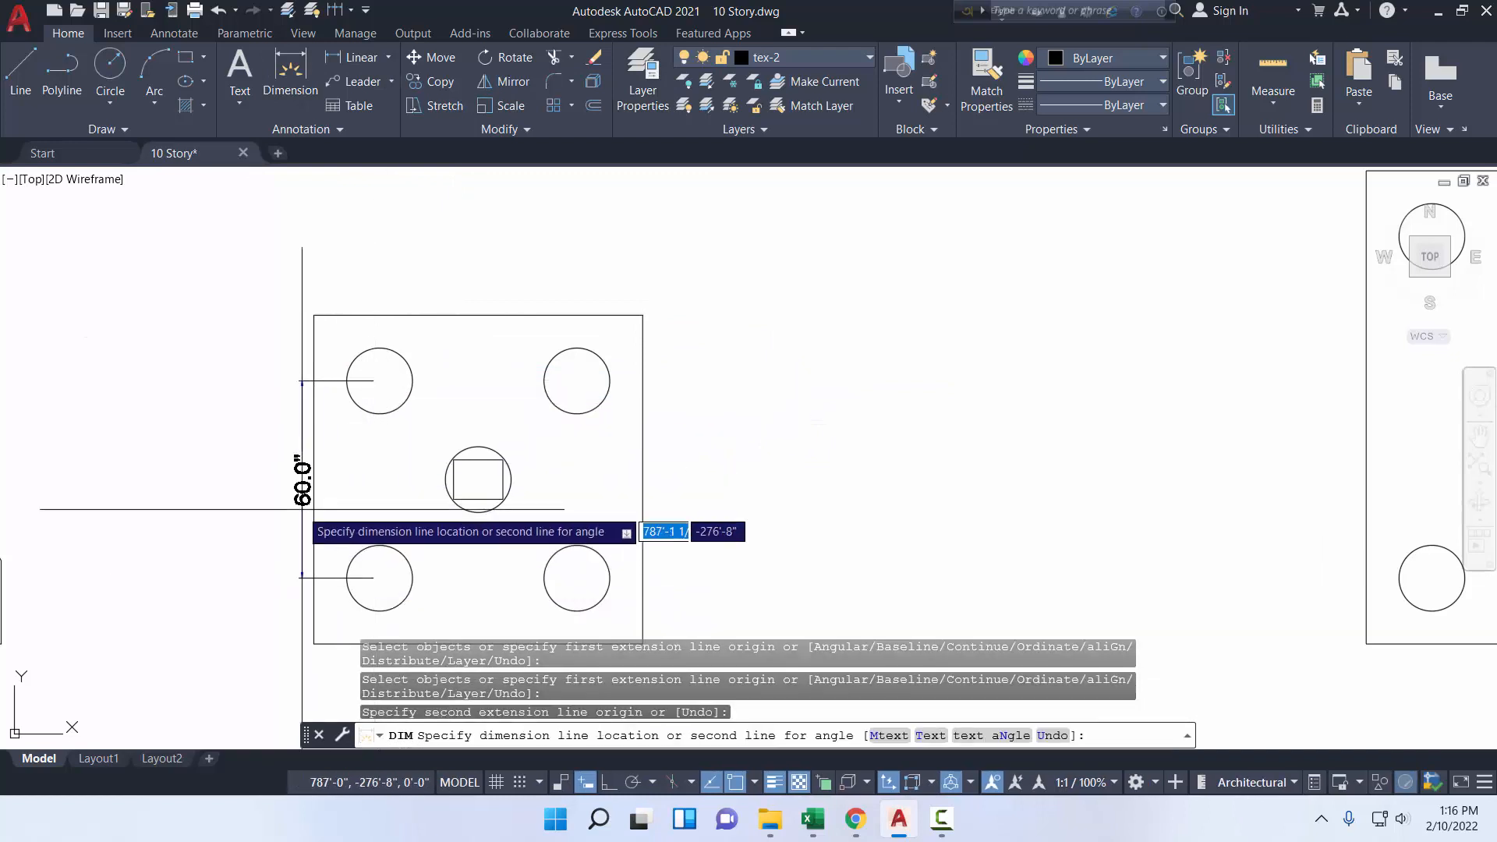
left_click(238, 476)
right_click(278, 453)
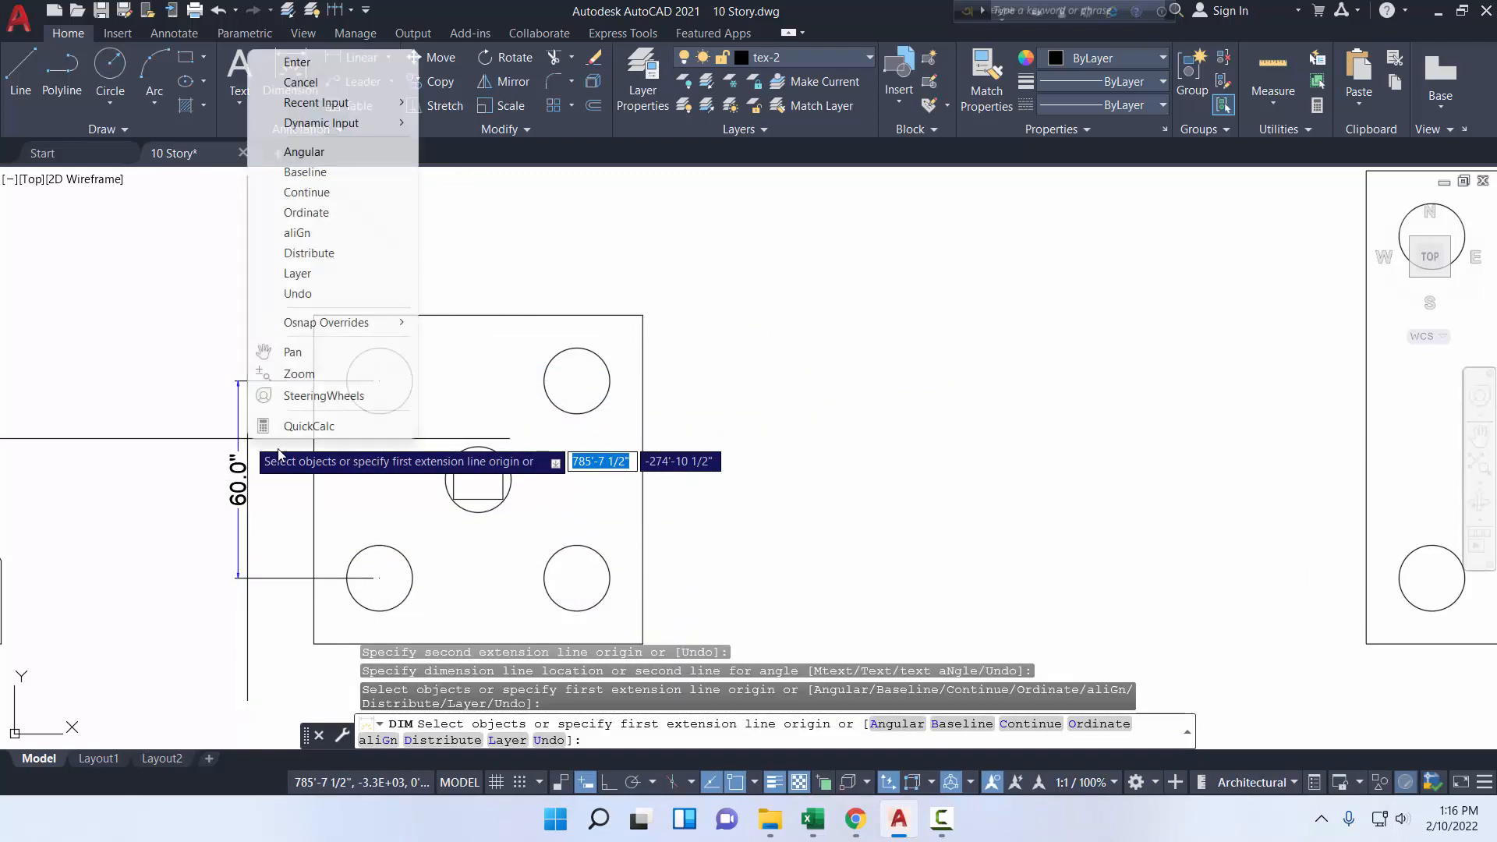
left_click(313, 81)
scroll(295, 293, "down", 6)
left_click(281, 338)
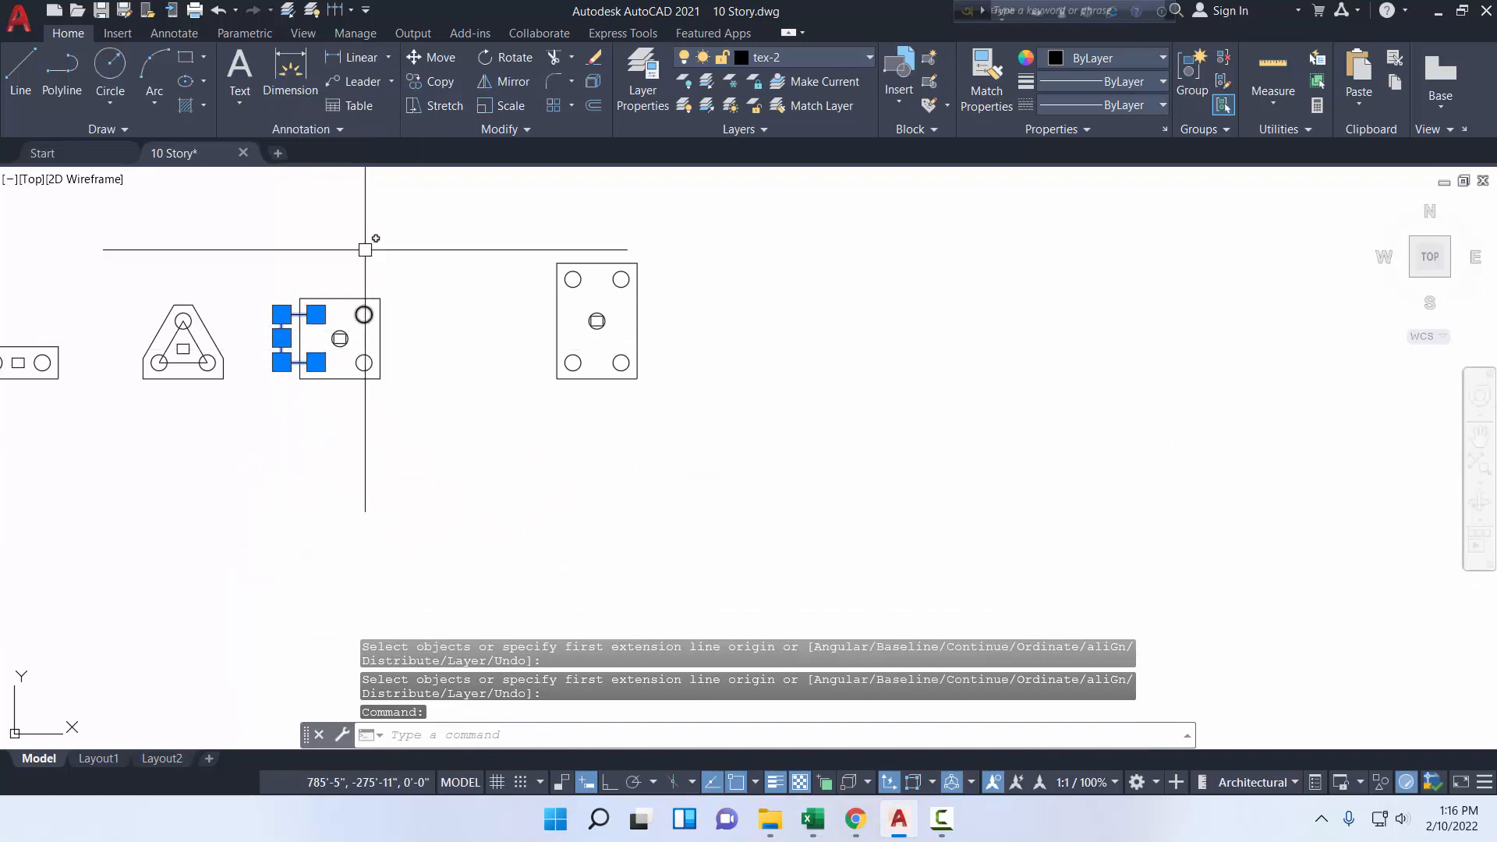
left_click(594, 57)
- Delete the circle around the column rectangle in the square layout, keeping its four corner circles
scroll(341, 360, "up", 8)
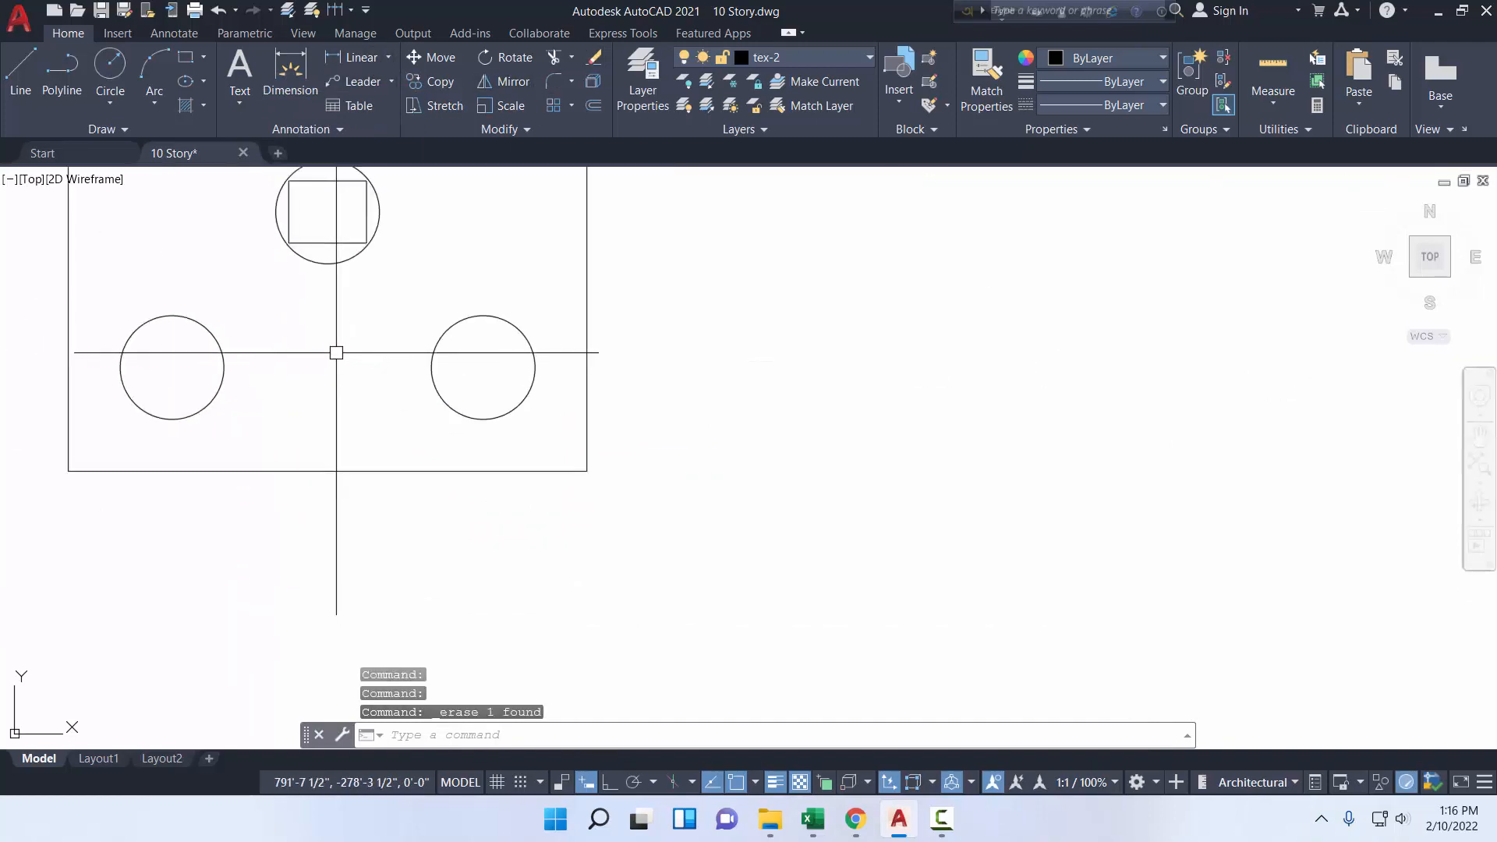
left_click(342, 261)
scroll(386, 346, "down", 2)
middle_click_drag(386, 346, 394, 529)
key("Delete")
- Copy the whole four-circle square layout into the empty area to the right of the tall five-circle layout
scroll(411, 468, "down", 6)
scroll(665, 406, "up", 4)
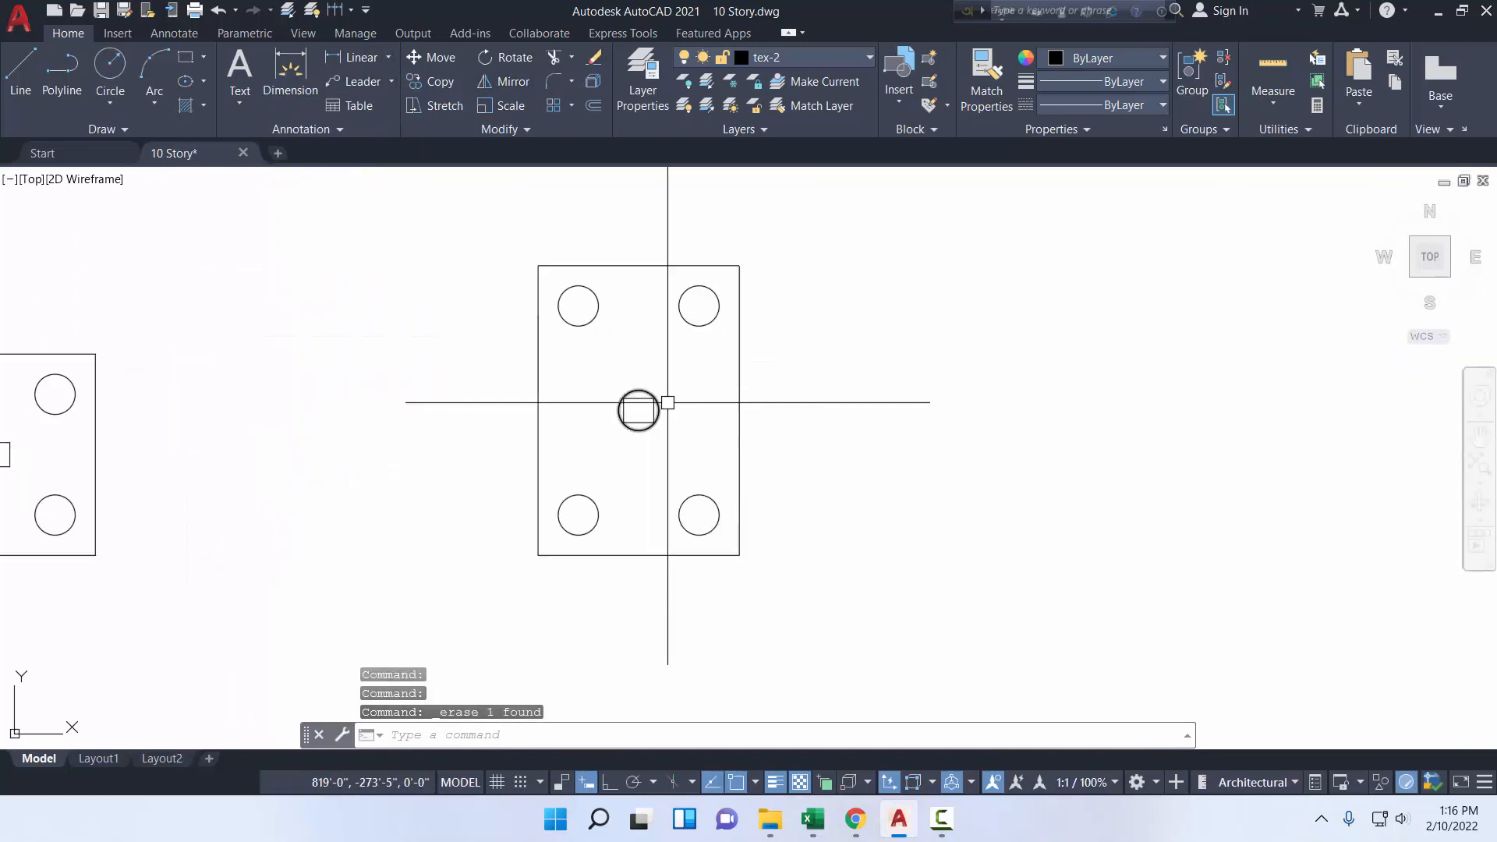
scroll(690, 449, "down", 4)
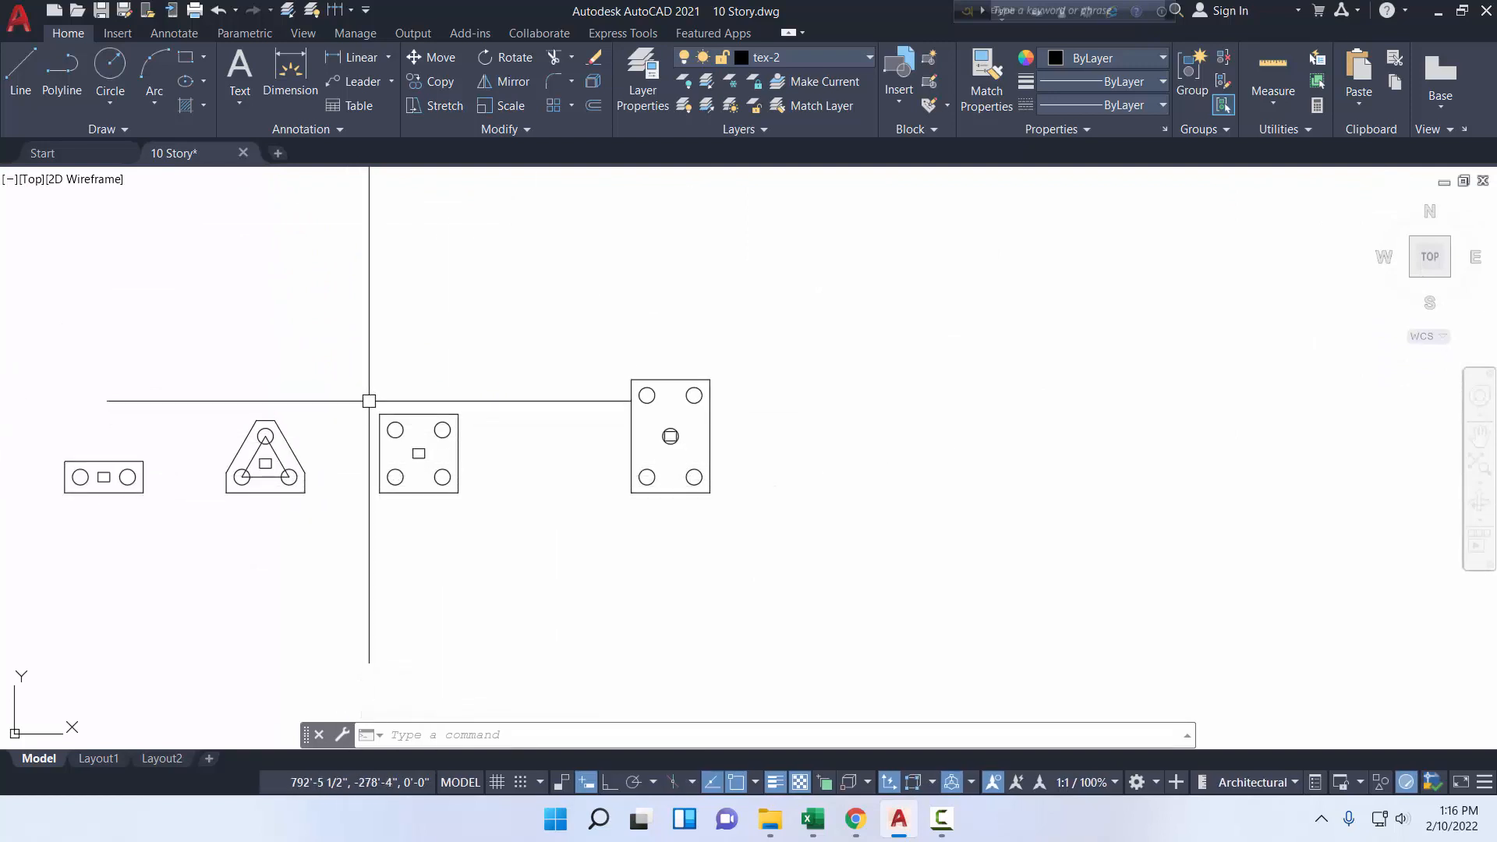
left_click(368, 379)
left_click(492, 535)
left_click(441, 84)
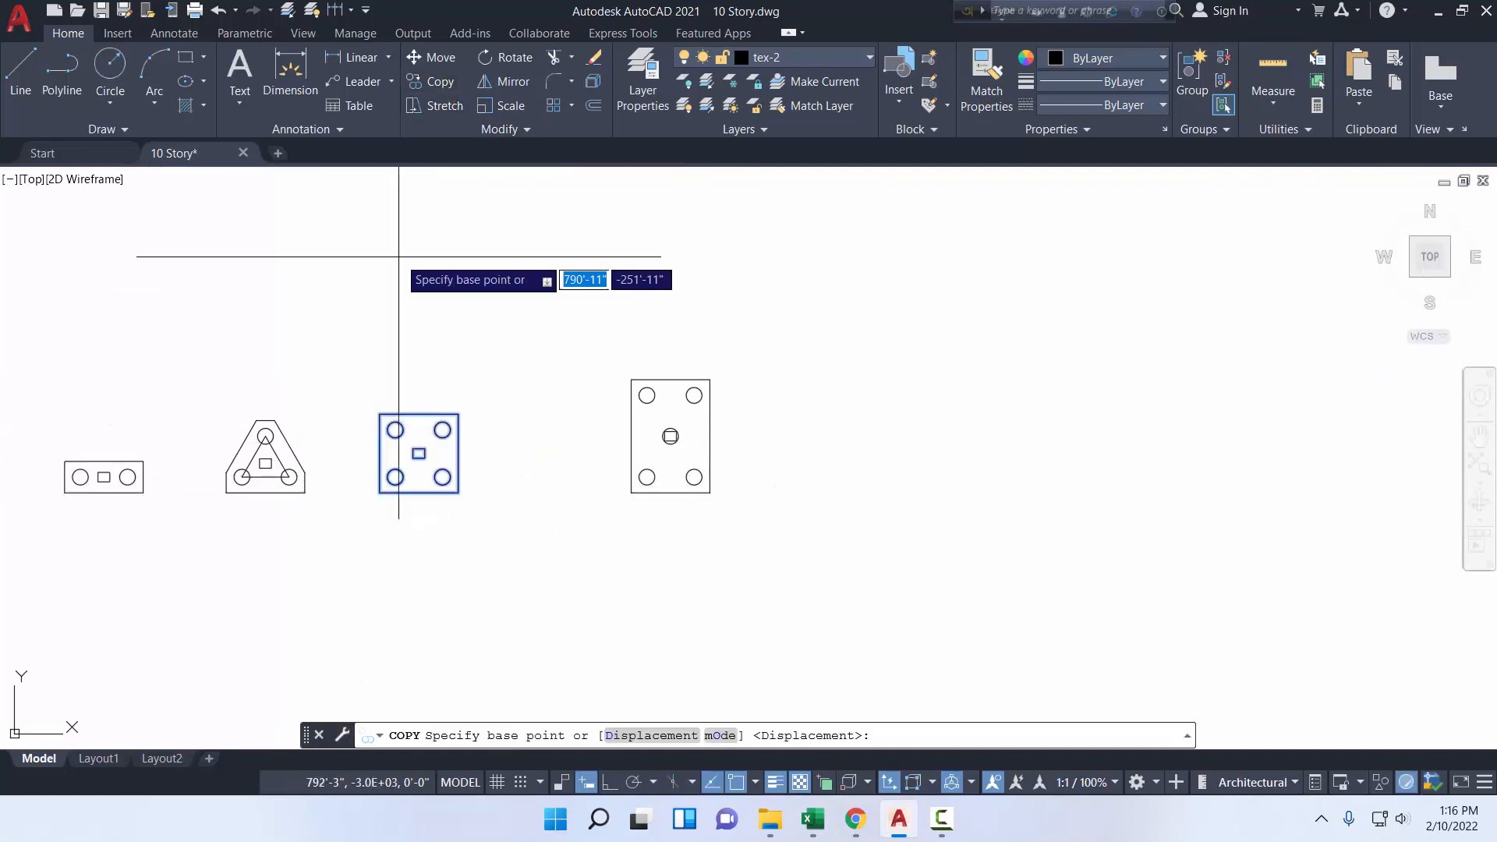
left_click(370, 288)
right_click(989, 314)
left_click(1049, 327)
- Copy the two right-hand circles of the new square layout 60" to the right
scroll(1094, 501, "up", 5)
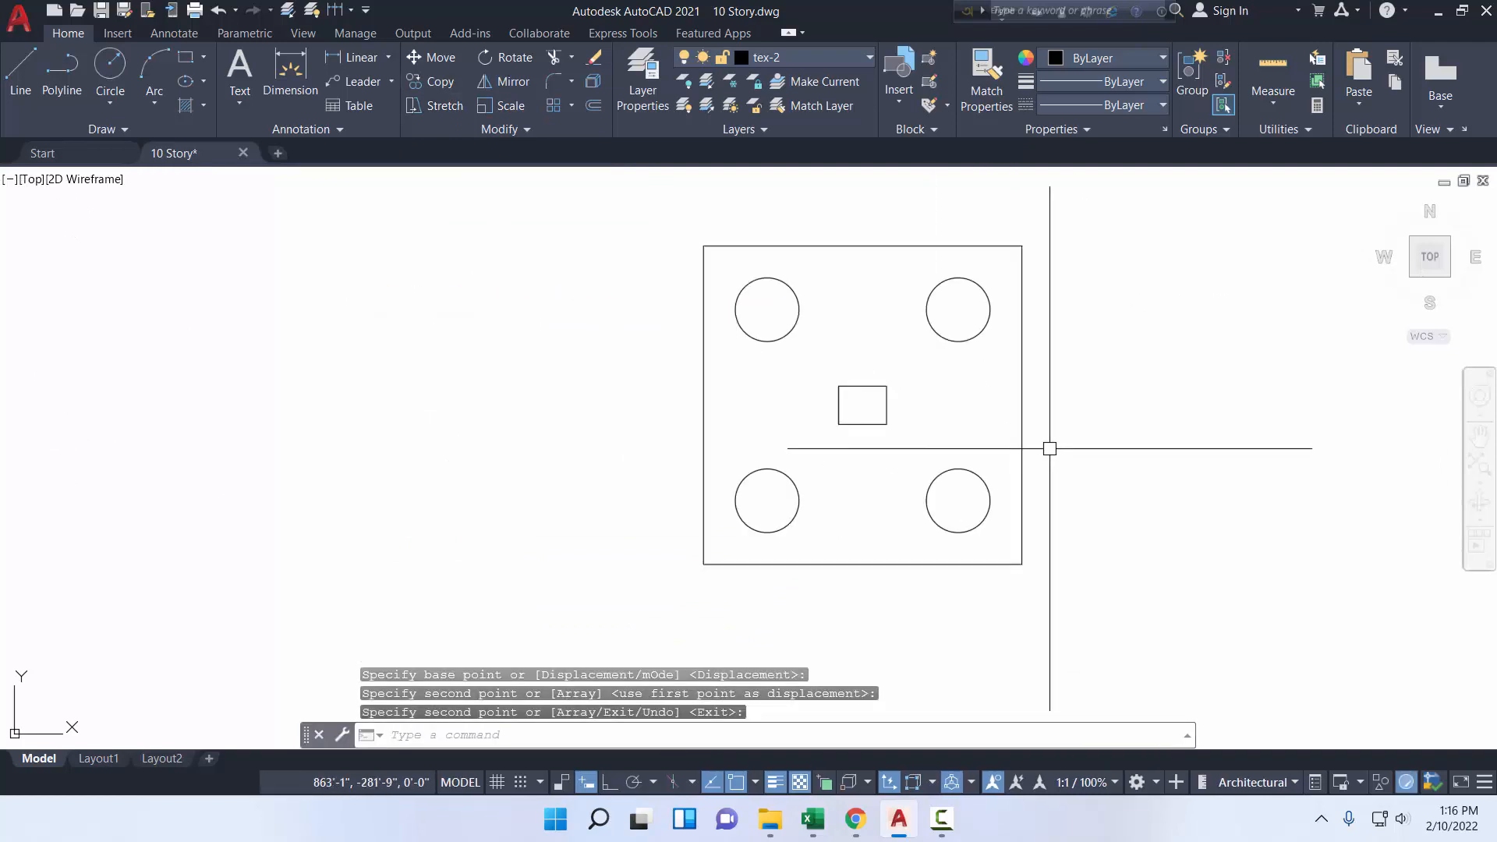
middle_click_drag(889, 388, 750, 531)
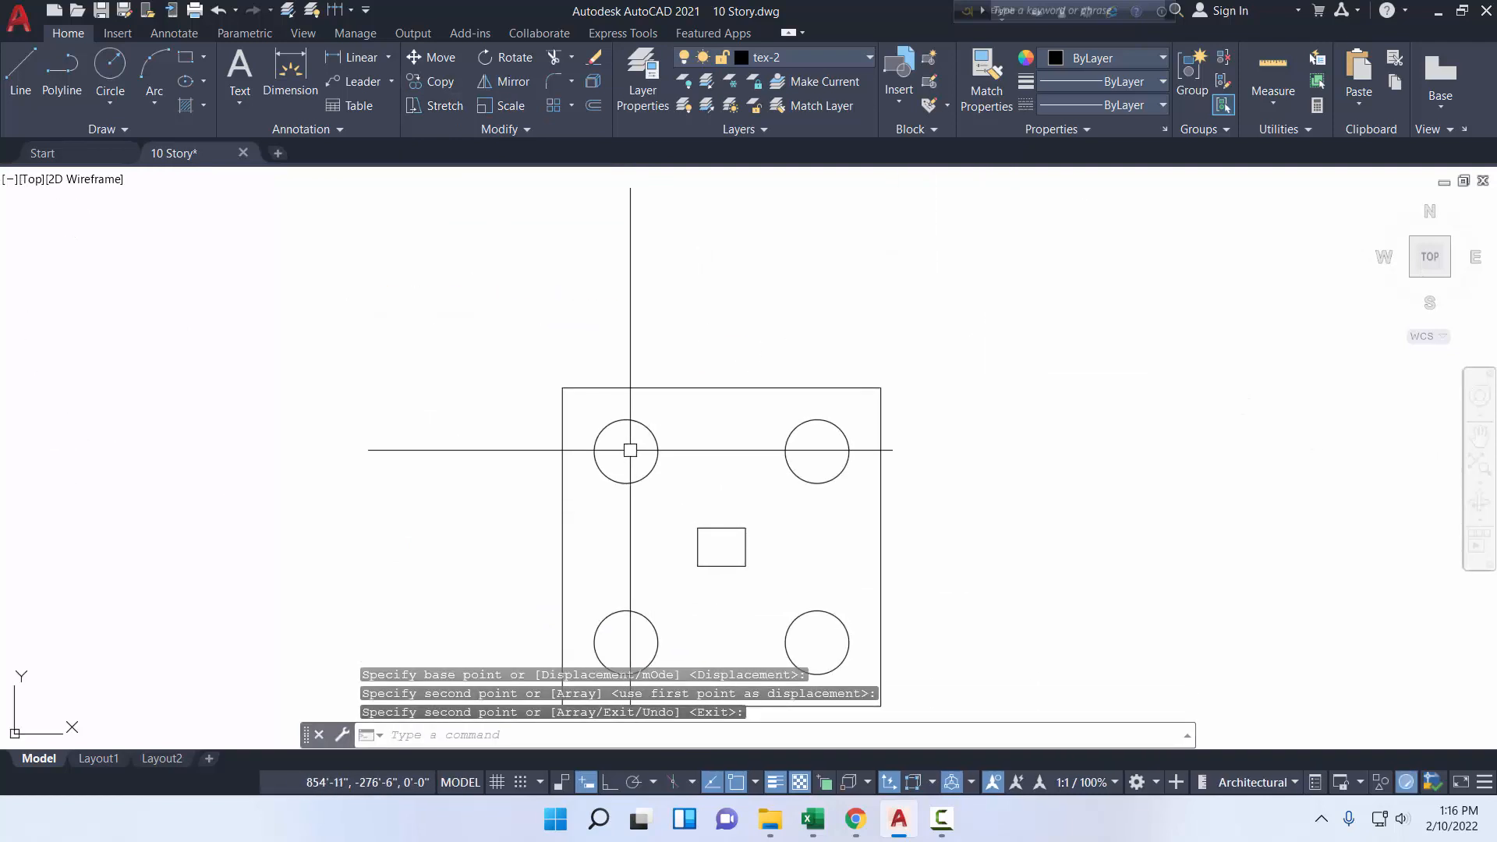
left_click(590, 415)
scroll(875, 554, "down", 2)
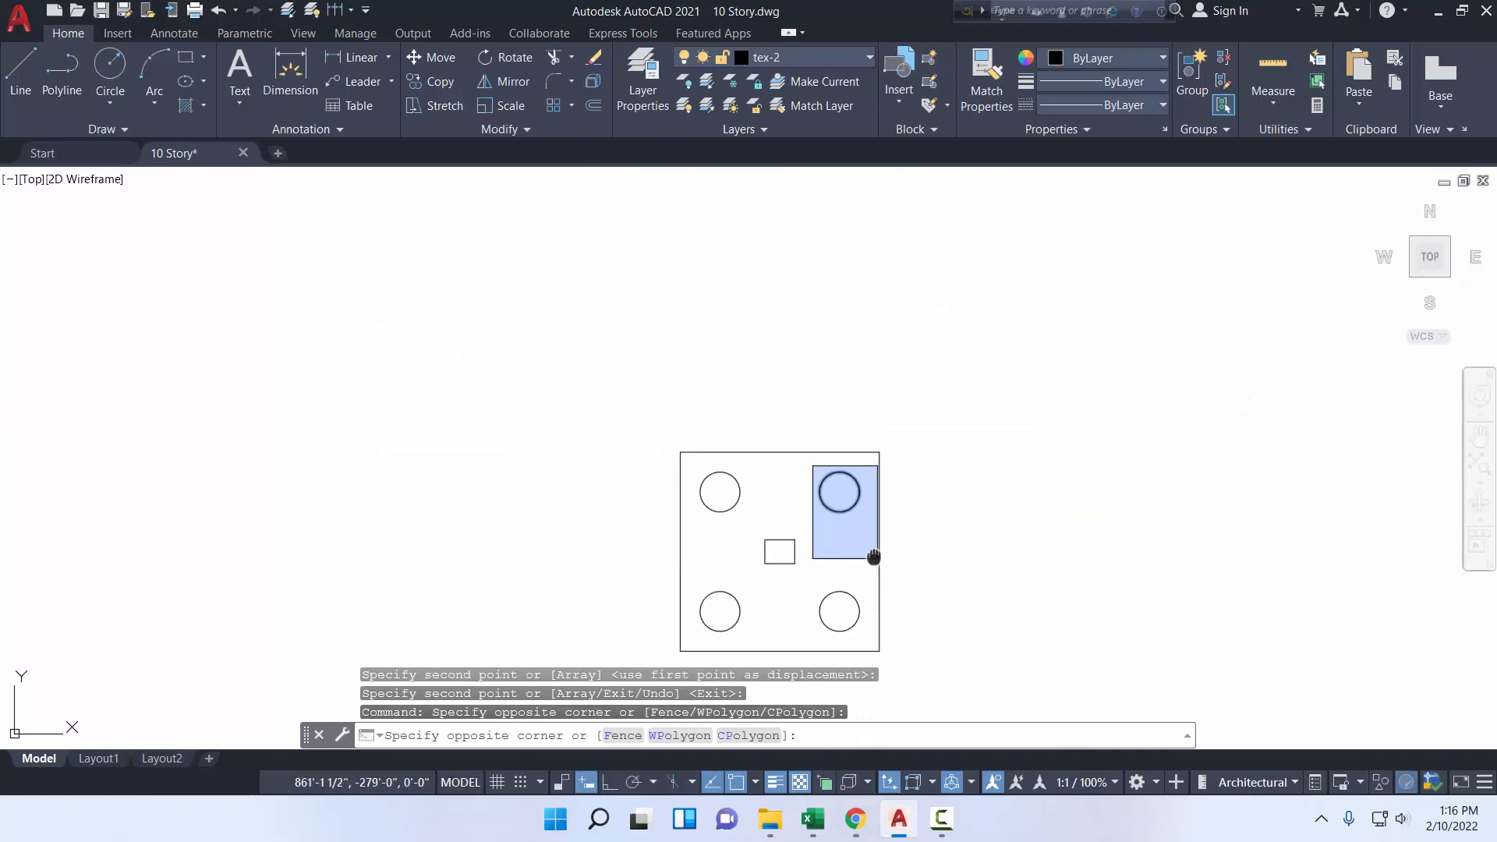
middle_click_drag(876, 554, 772, 411)
left_click(779, 683)
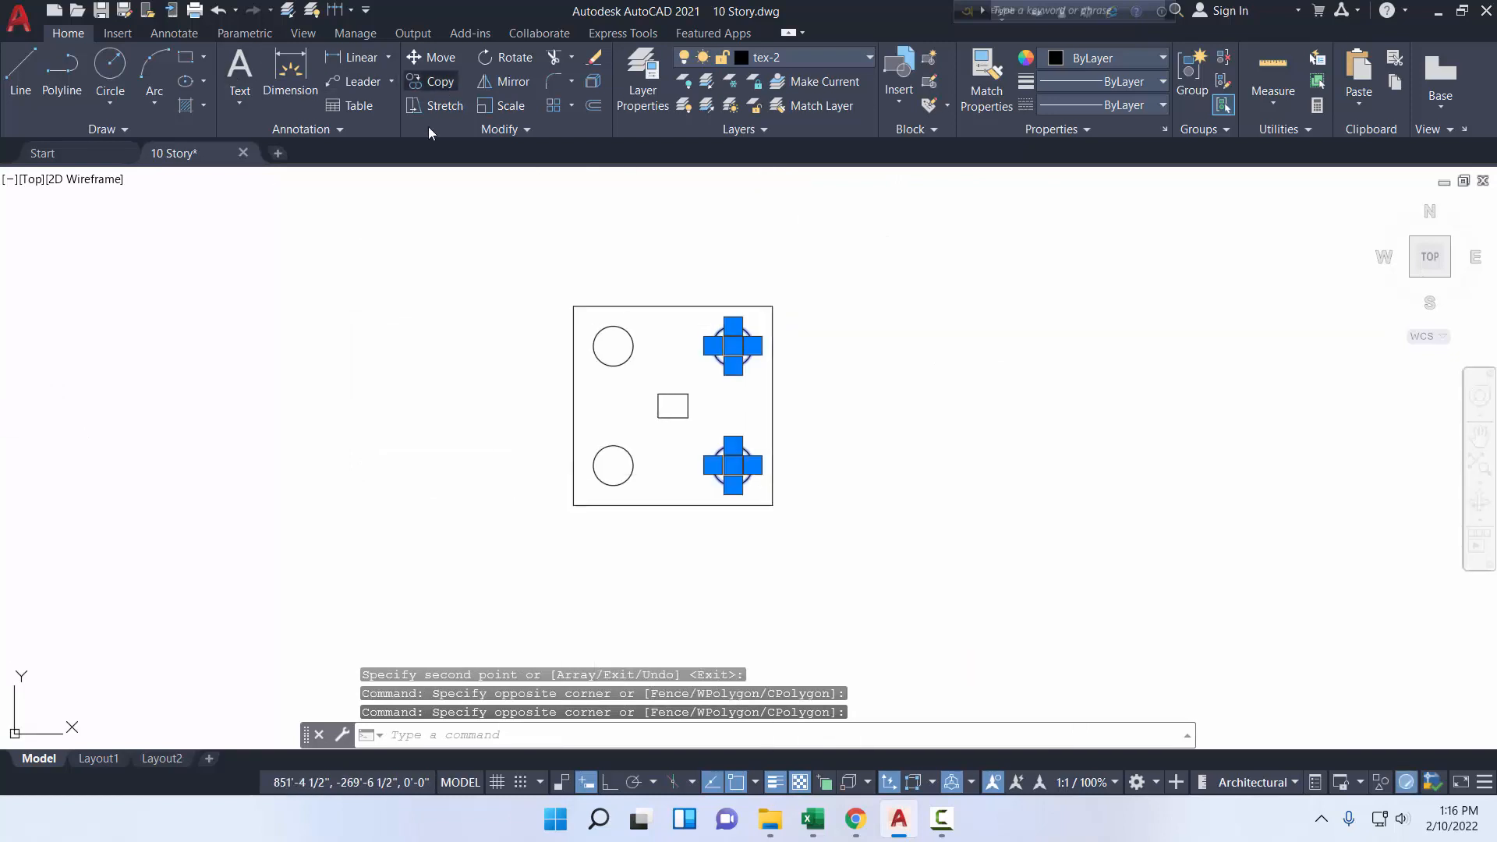
left_click(430, 81)
left_click(375, 237)
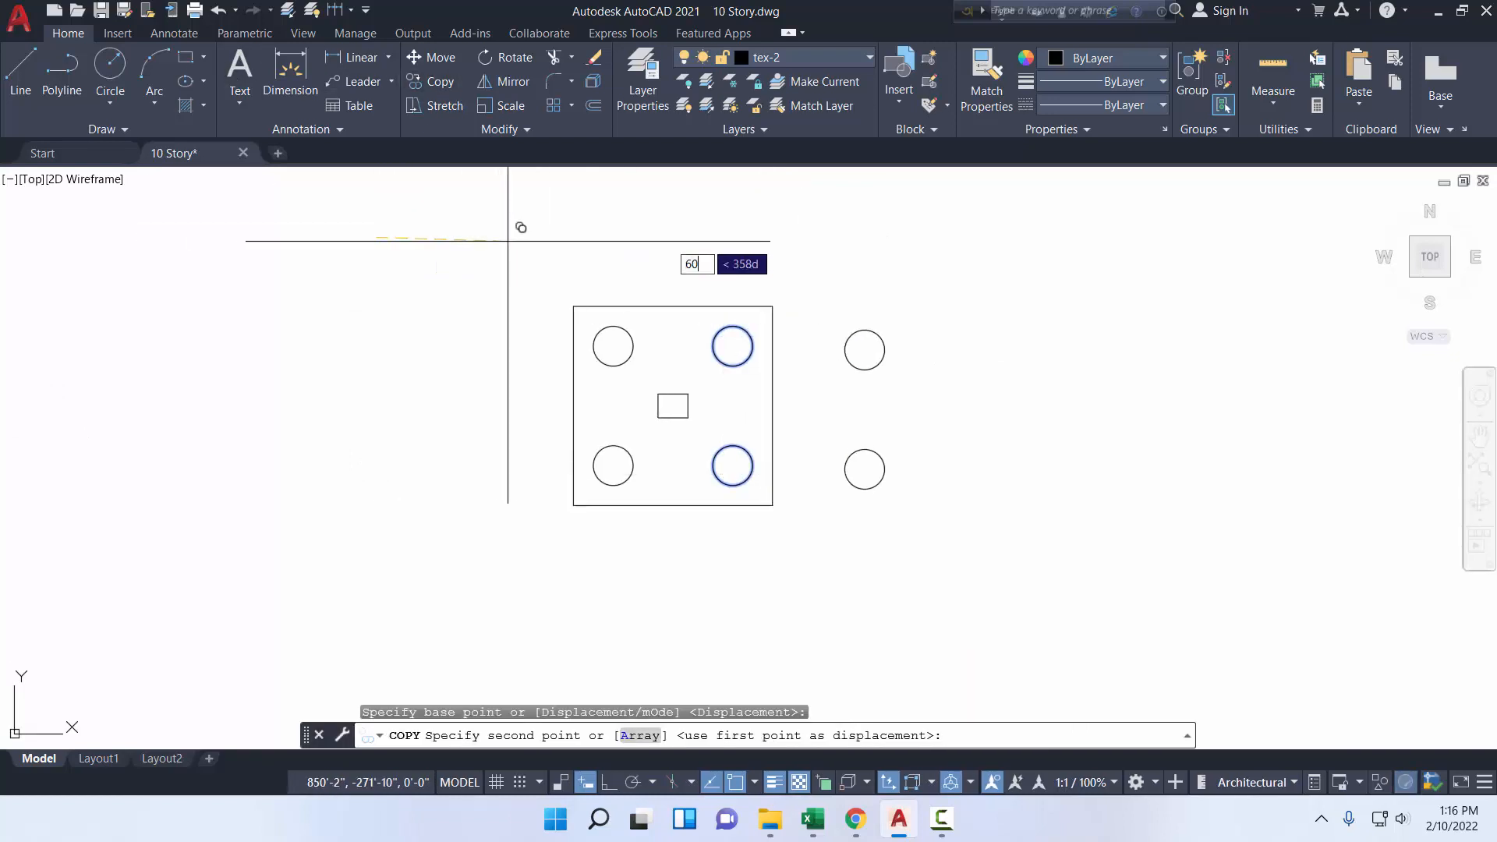
type("60")
key("Return")
key("Escape")
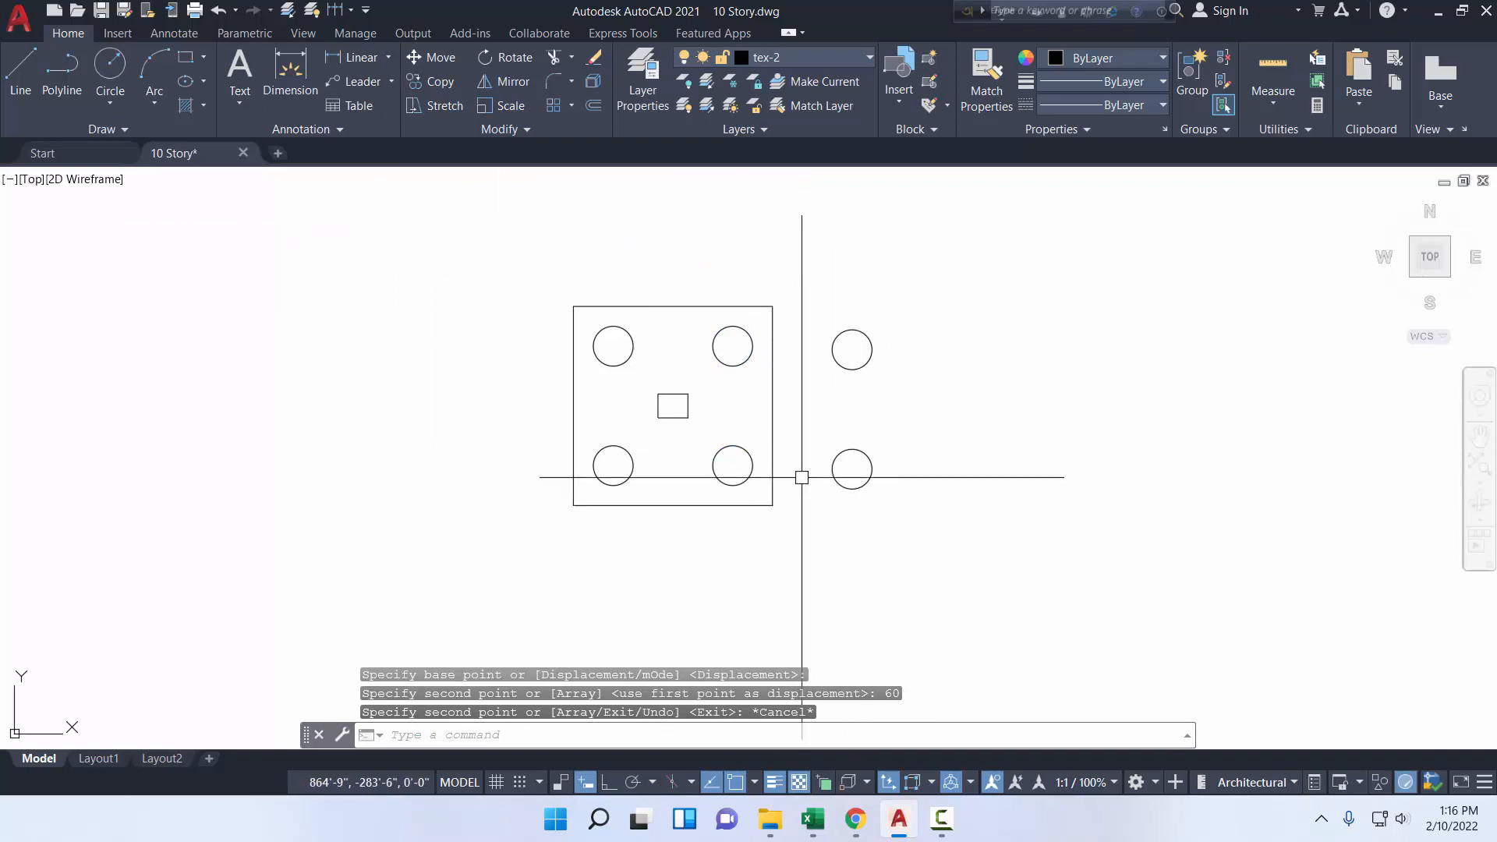
- Stretch the outline's right edge to the outer quadrant of the new circles, and with Ortho on stretch it another 10" outward
left_click(773, 405)
left_click(772, 406)
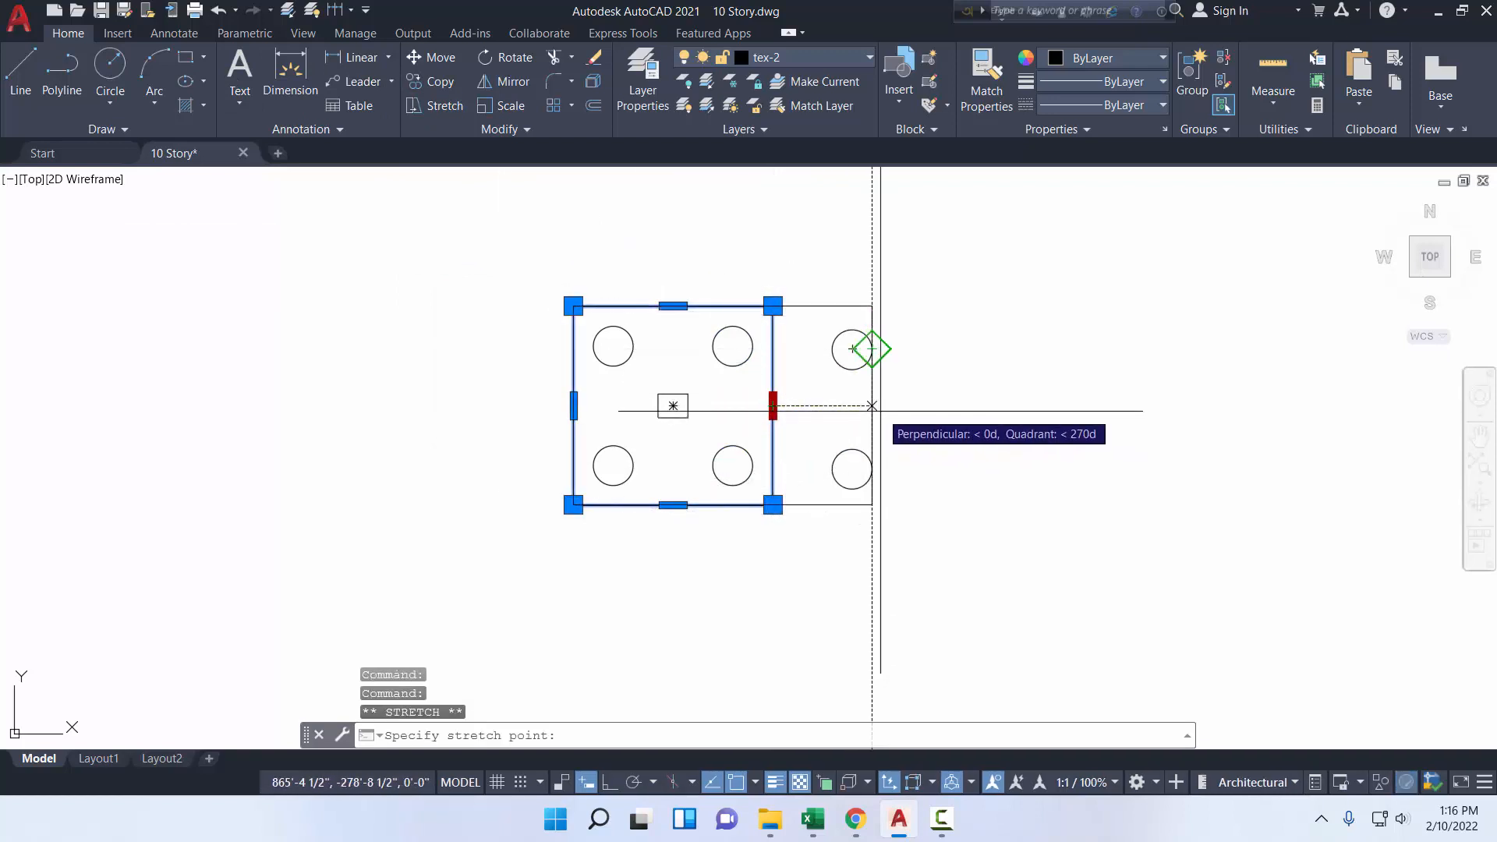
left_click(881, 411)
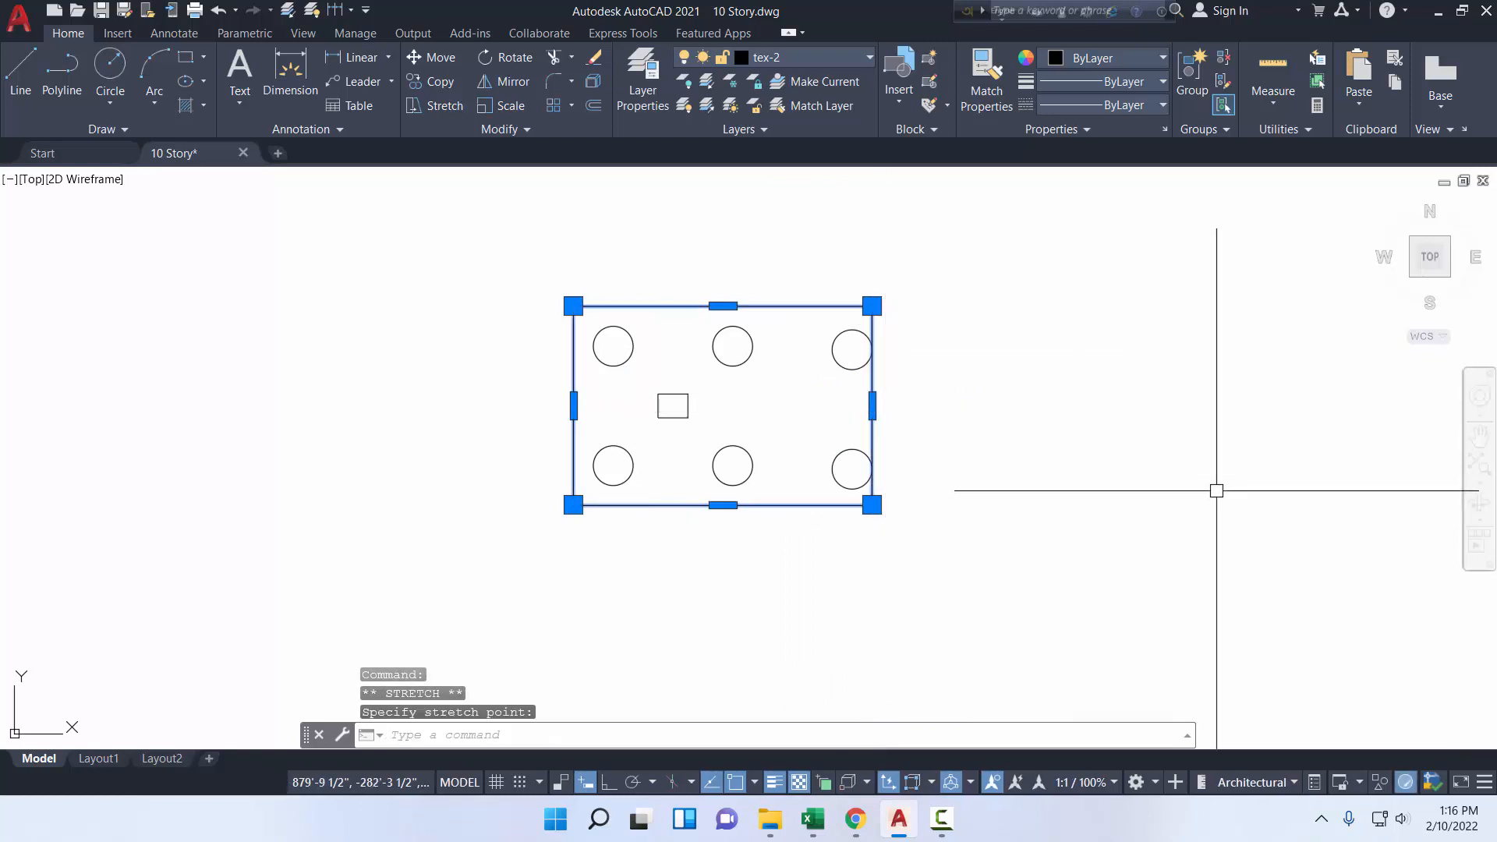
left_click(872, 406)
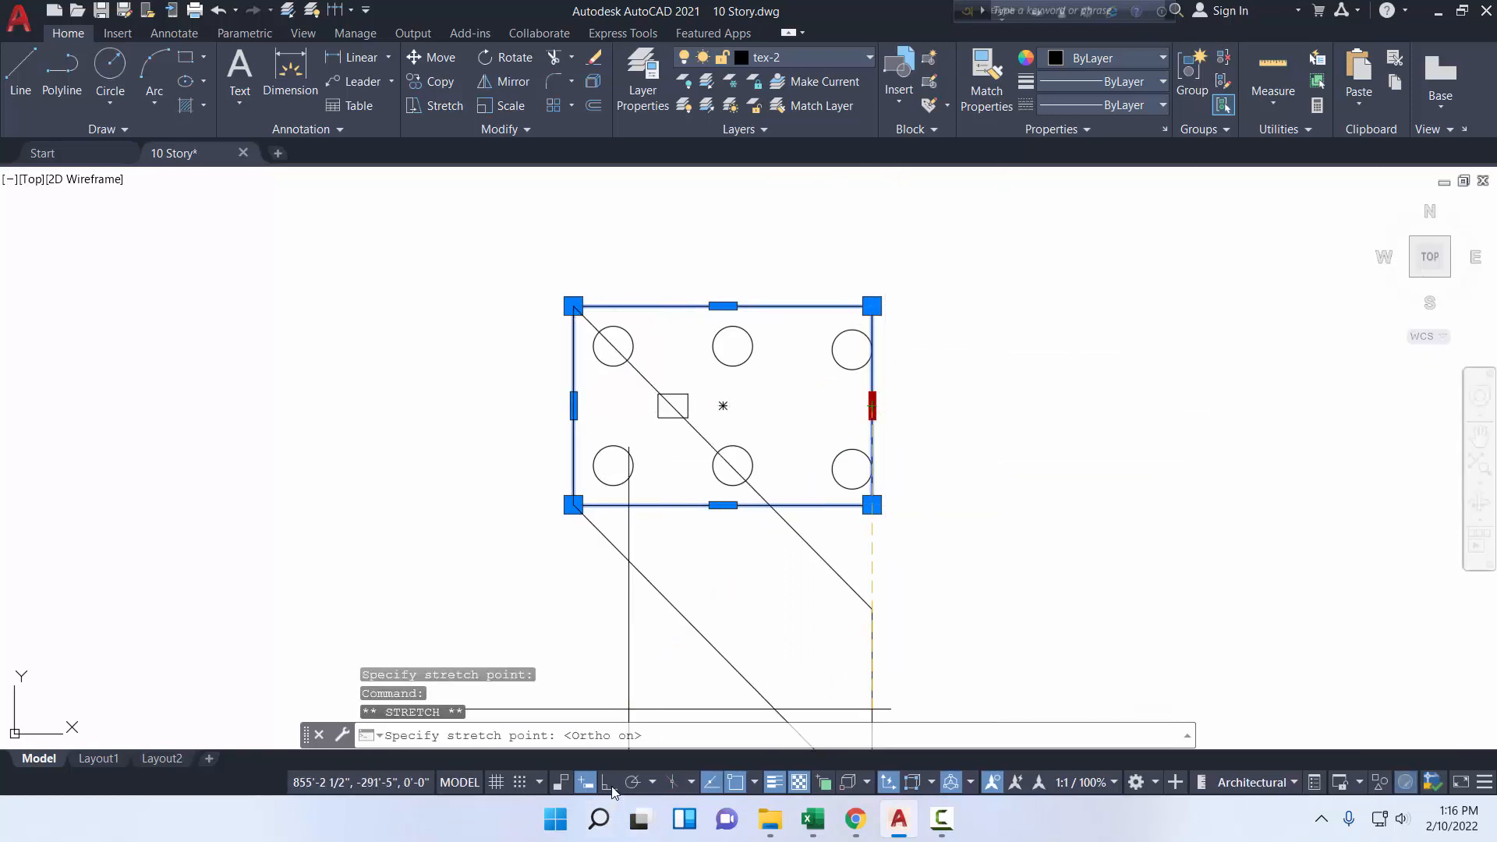
type("1")
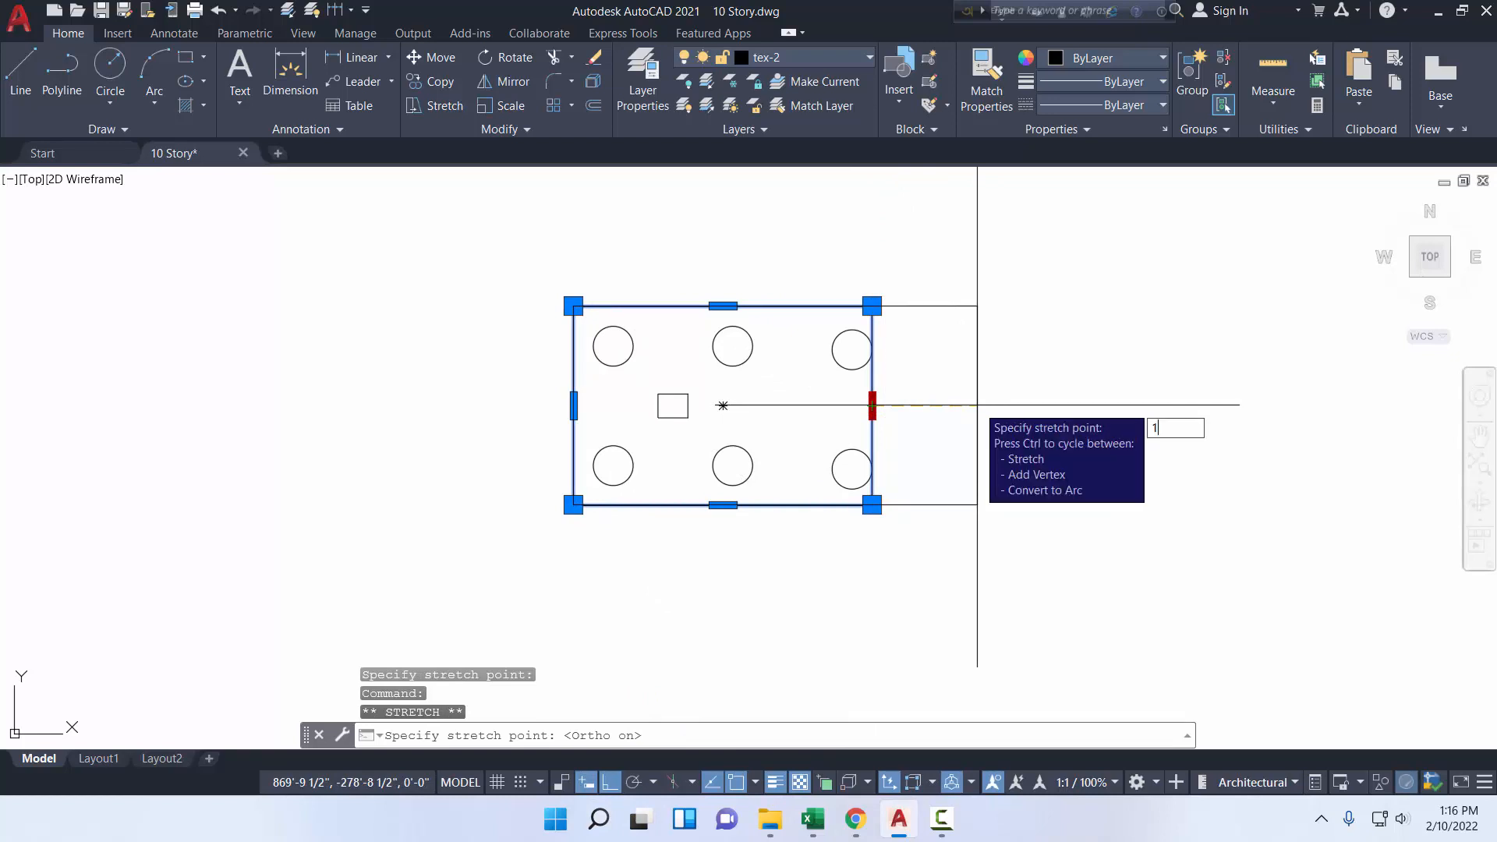
type("0")
key("Return")
key("Escape")
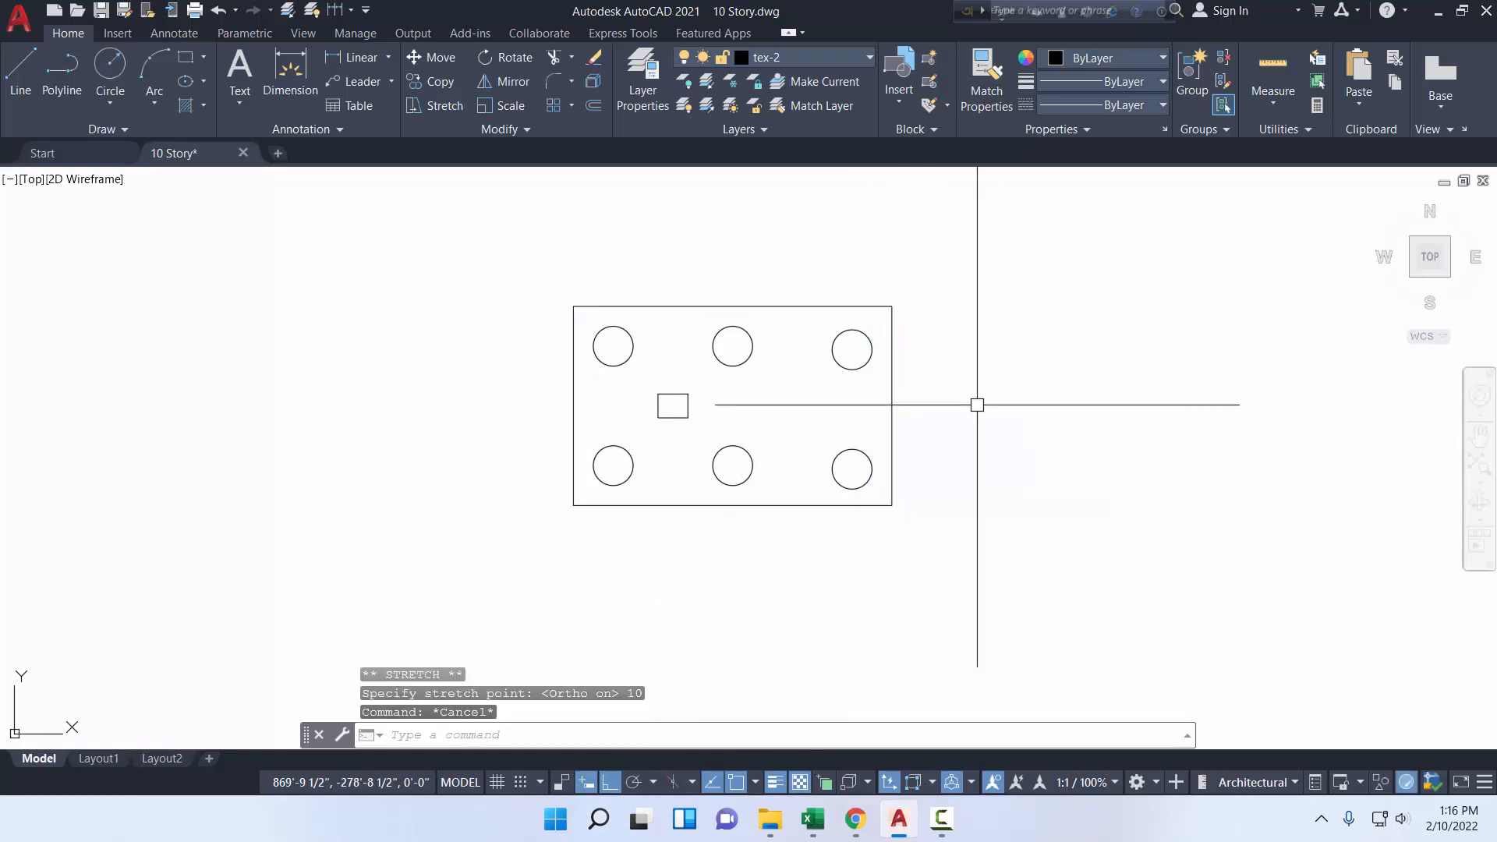
- Move the column rectangle from its own centre to the centre of the widened six-circle outline
left_click(673, 393)
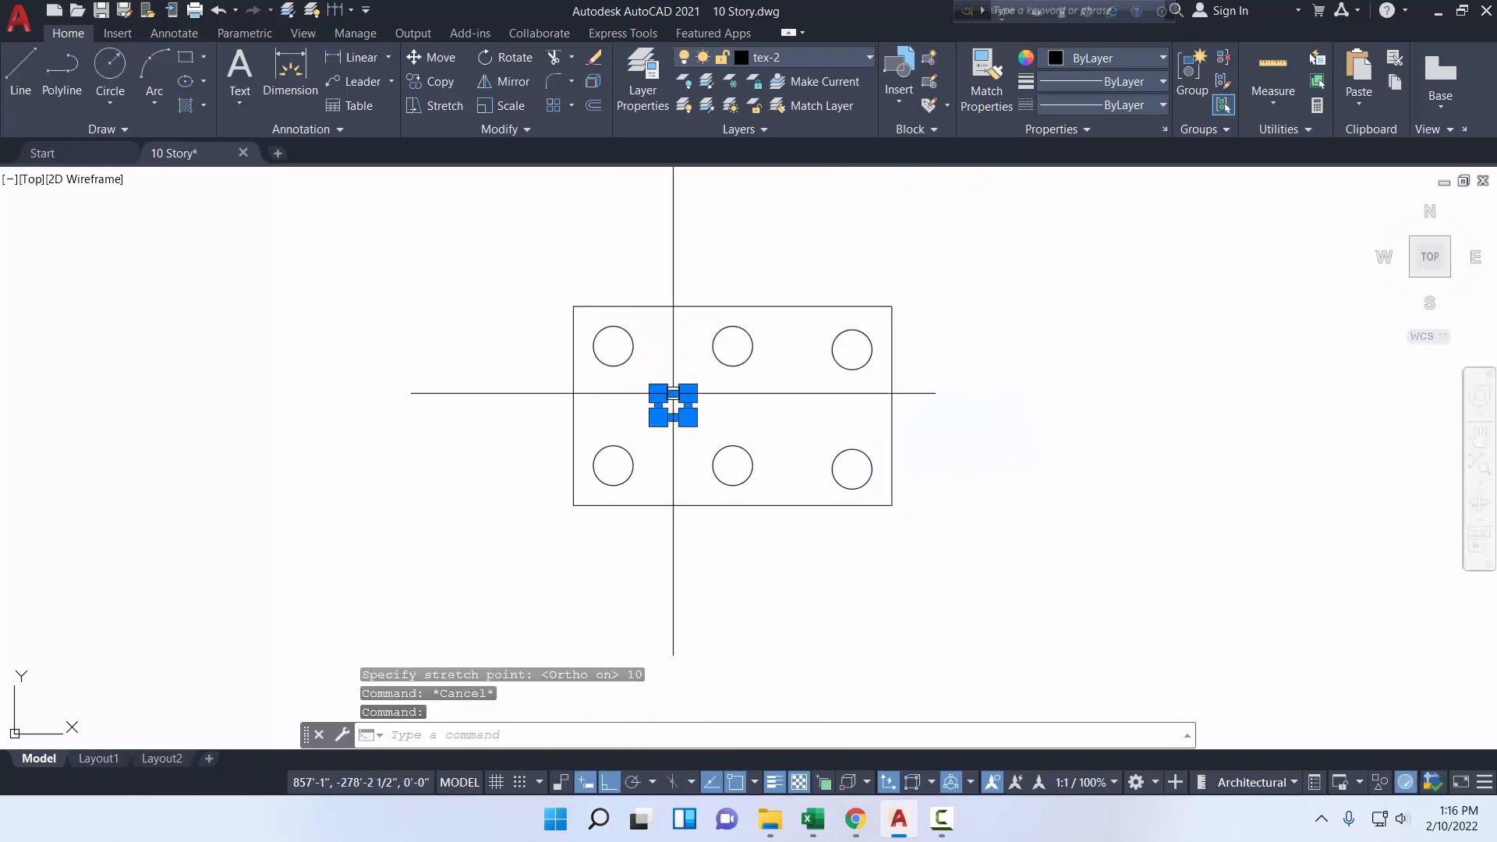
left_click(431, 58)
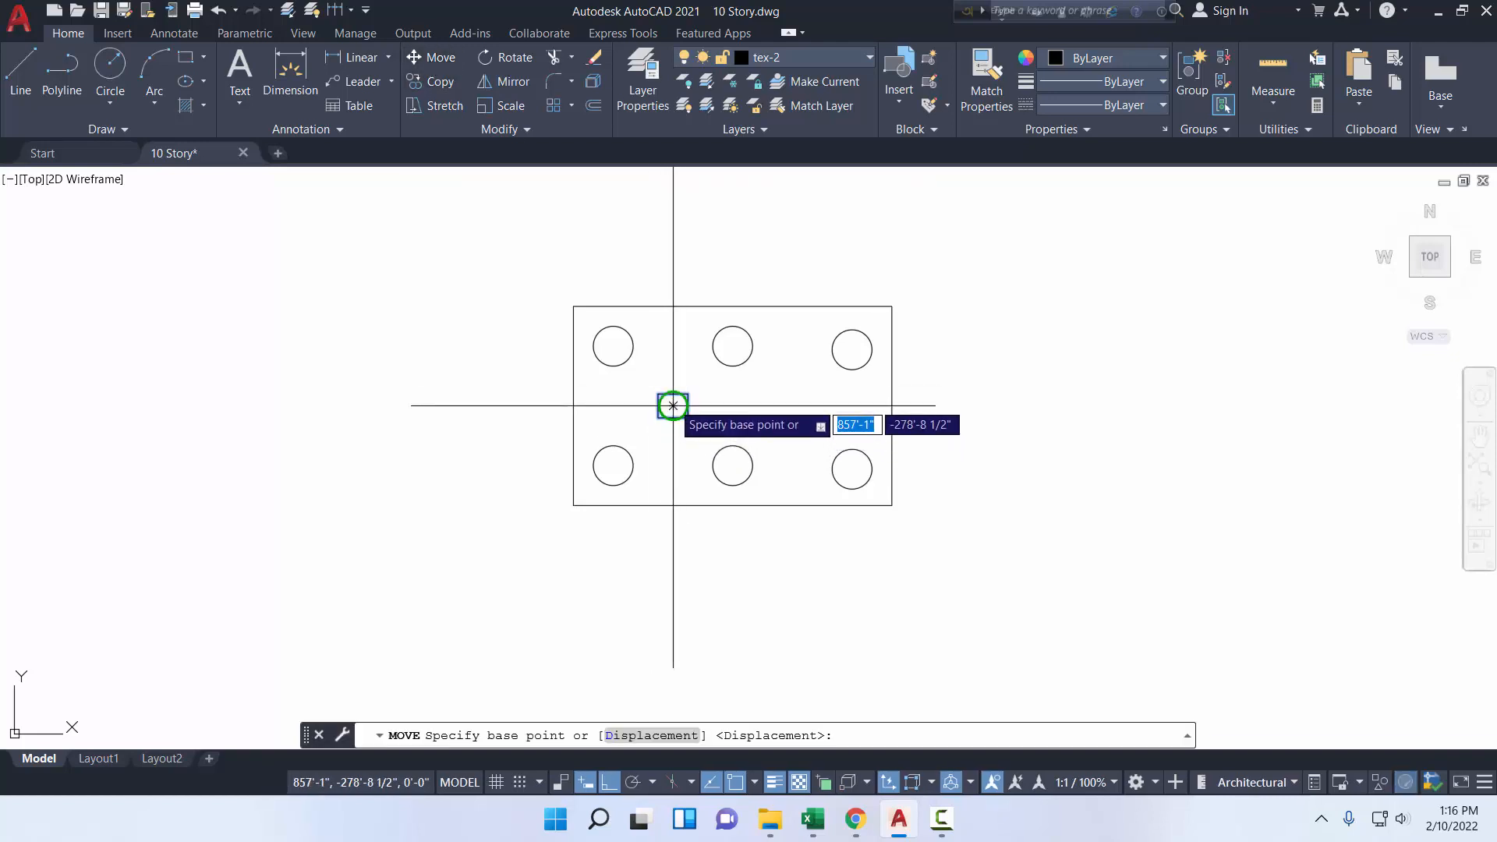
left_click(688, 404)
left_click(739, 404)
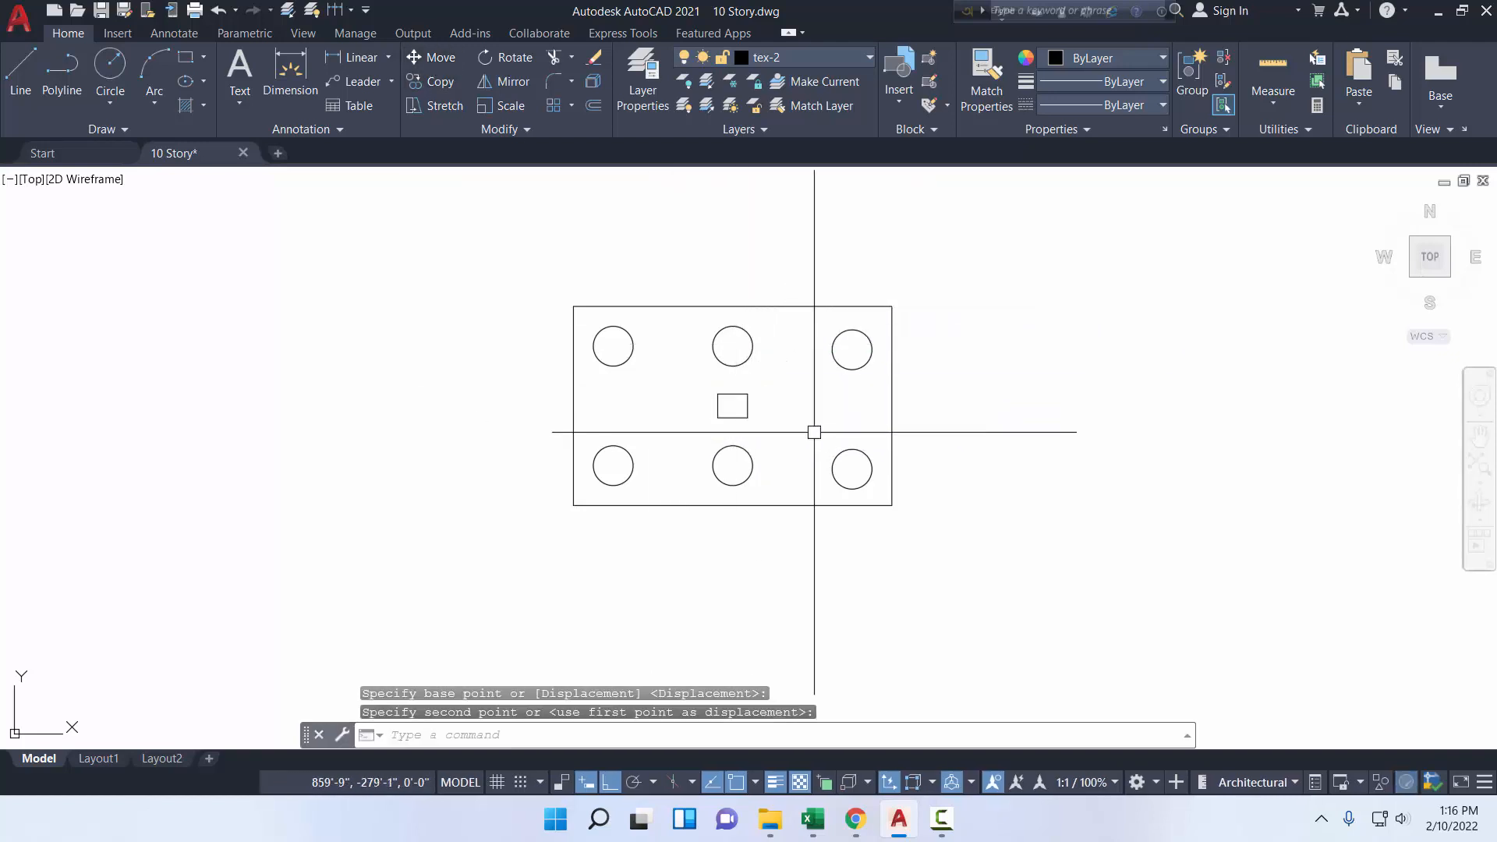
- Examine the row of layouts from the two-circle to the six-circle plan, comparing their circle arrangements and alignment
scroll(812, 428, "down", 2)
middle_click_drag(786, 422, 722, 425)
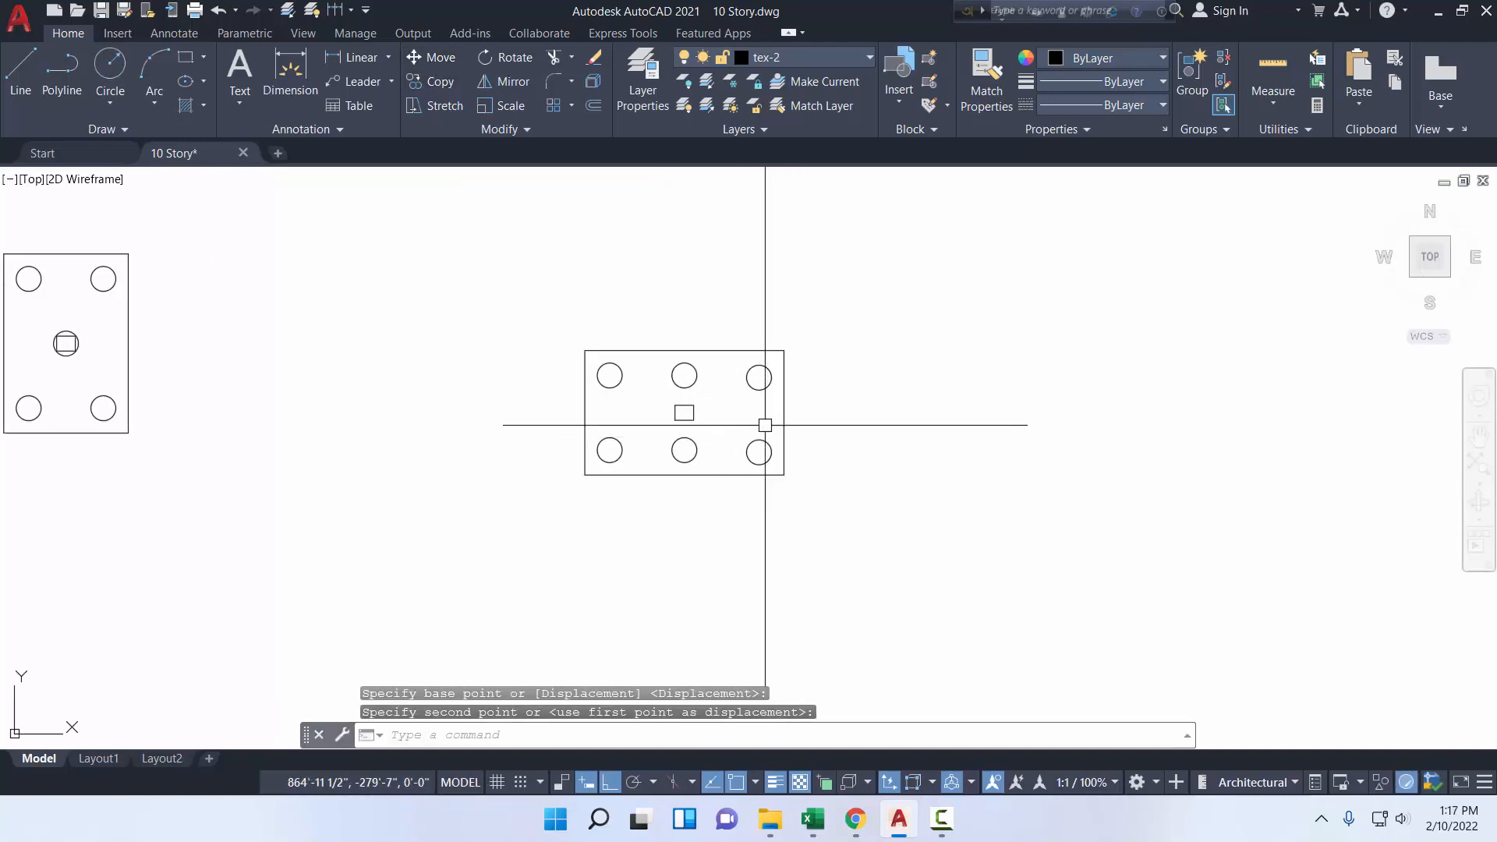
scroll(762, 398, "down", 2)
middle_click_drag(754, 407, 779, 447)
scroll(717, 419, "down", 2)
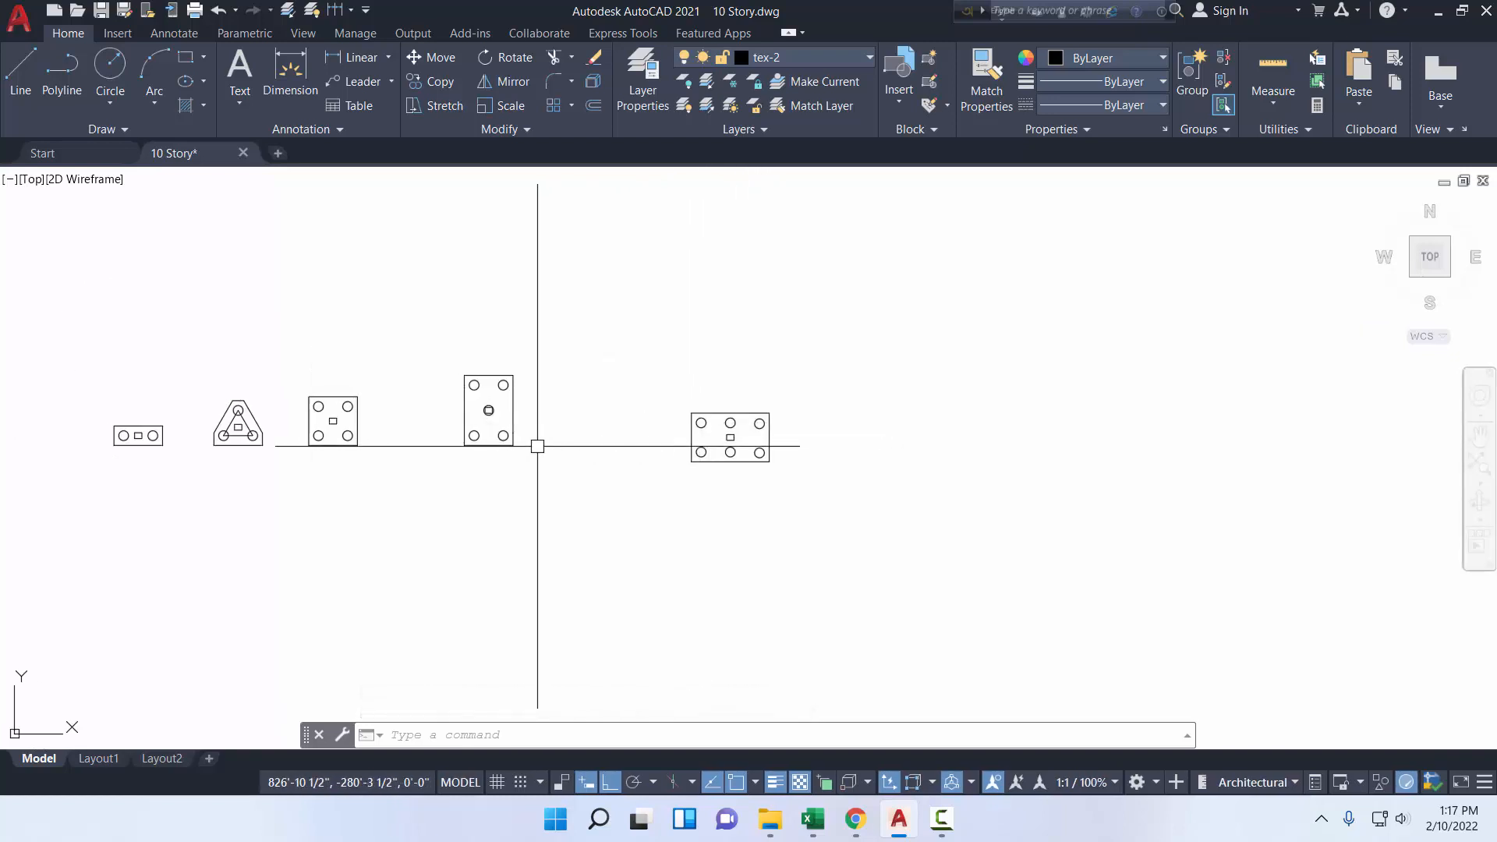
scroll(489, 444, "up", 2)
mouse_move(728, 463)
middle_mouse_down()
mouse_move(621, 463)
mouse_move(762, 453)
middle_mouse_up()
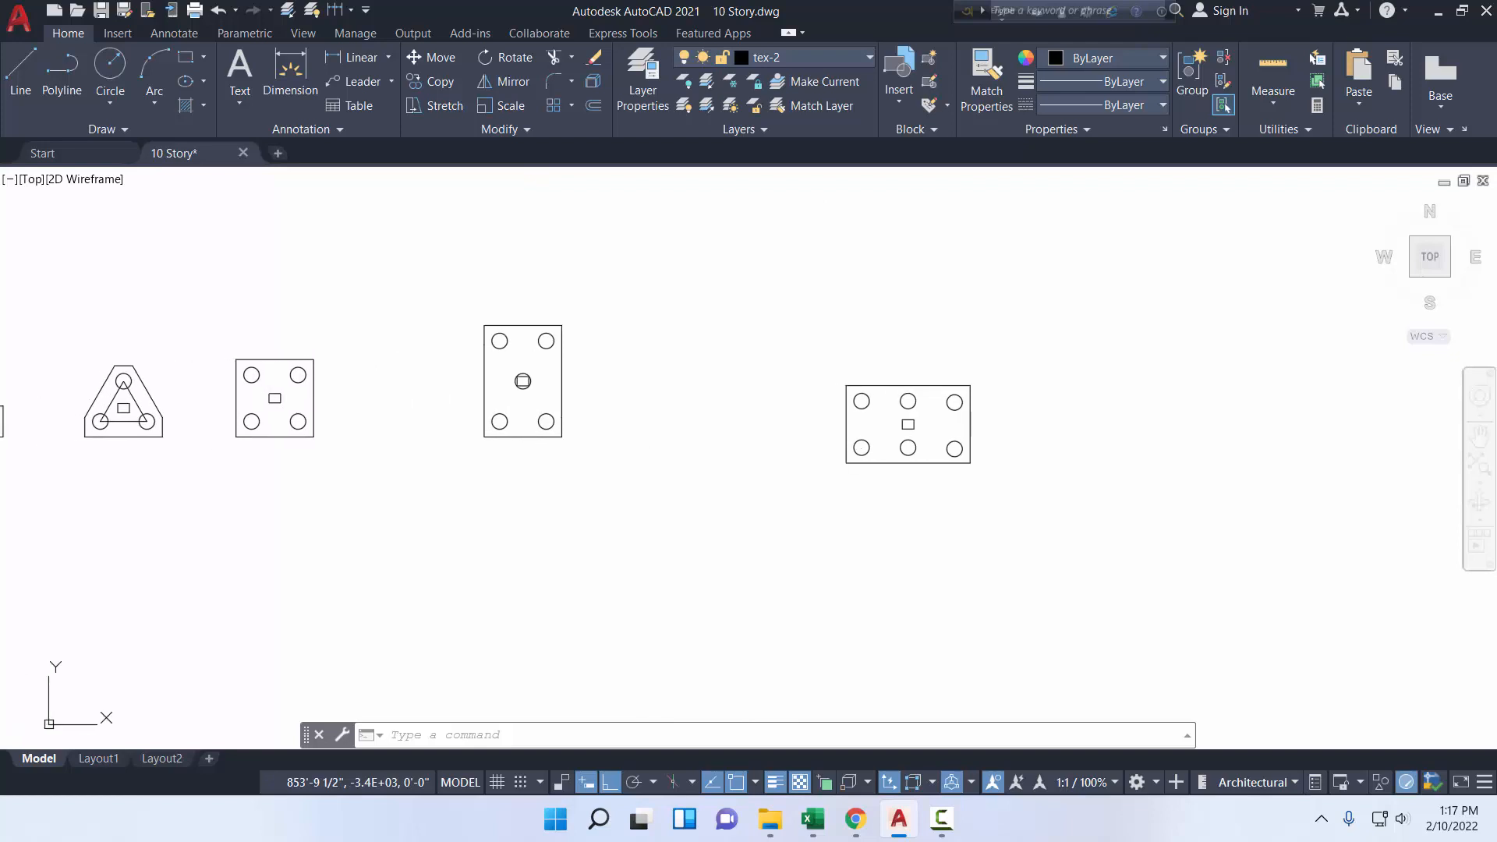
scroll(569, 428, "down", 1)
middle_click_drag(554, 438, 746, 413)
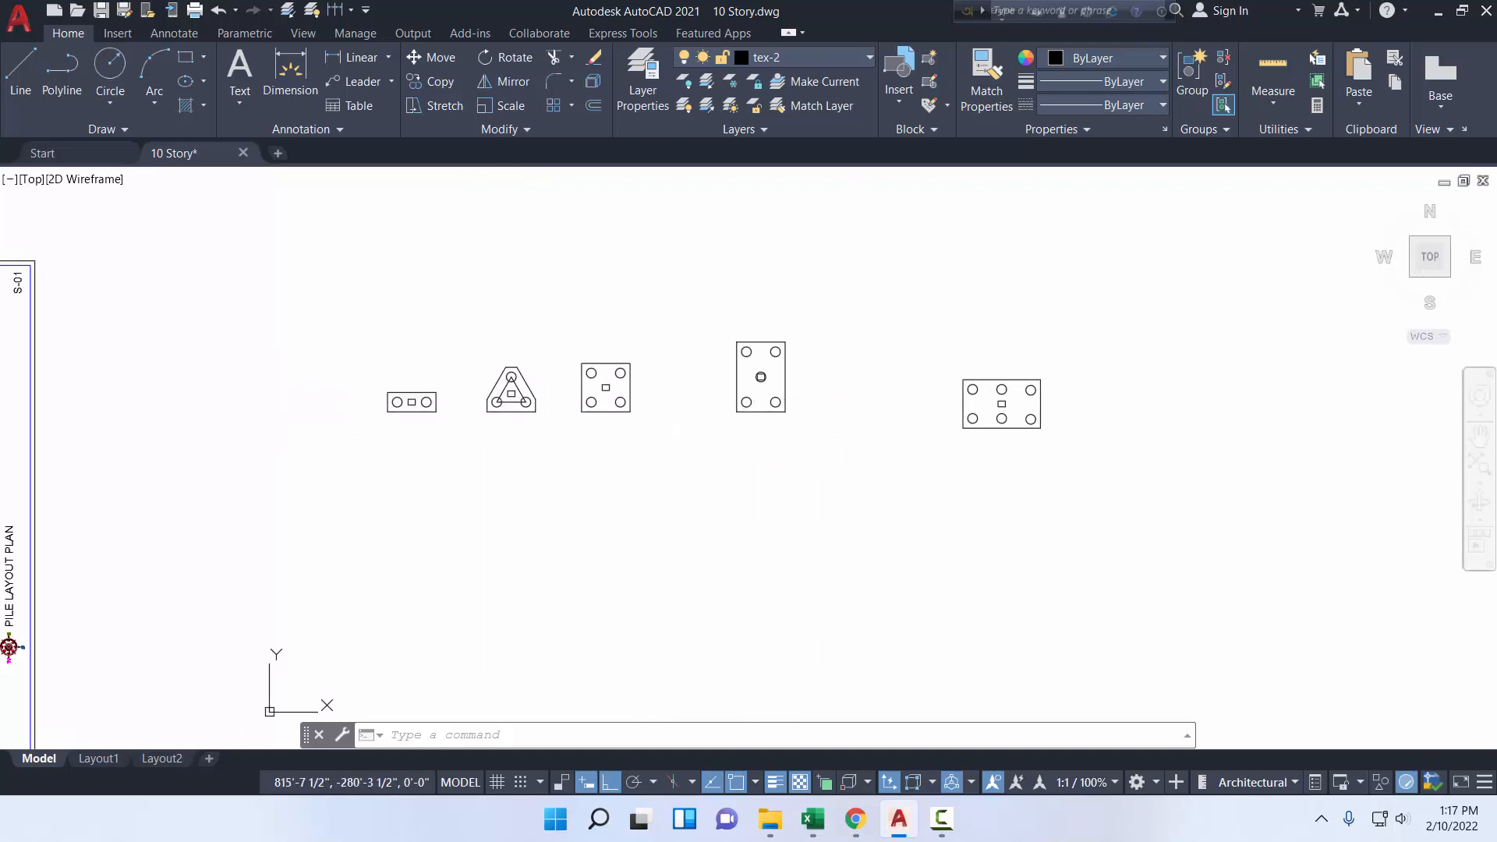
scroll(1003, 381, "up", 2)
middle_click_drag(1002, 381, 705, 401)
mouse_move(402, 421)
middle_mouse_down()
mouse_move(437, 417)
mouse_move(411, 405)
mouse_move(431, 389)
middle_mouse_up()
scroll(438, 417, "up", 2)
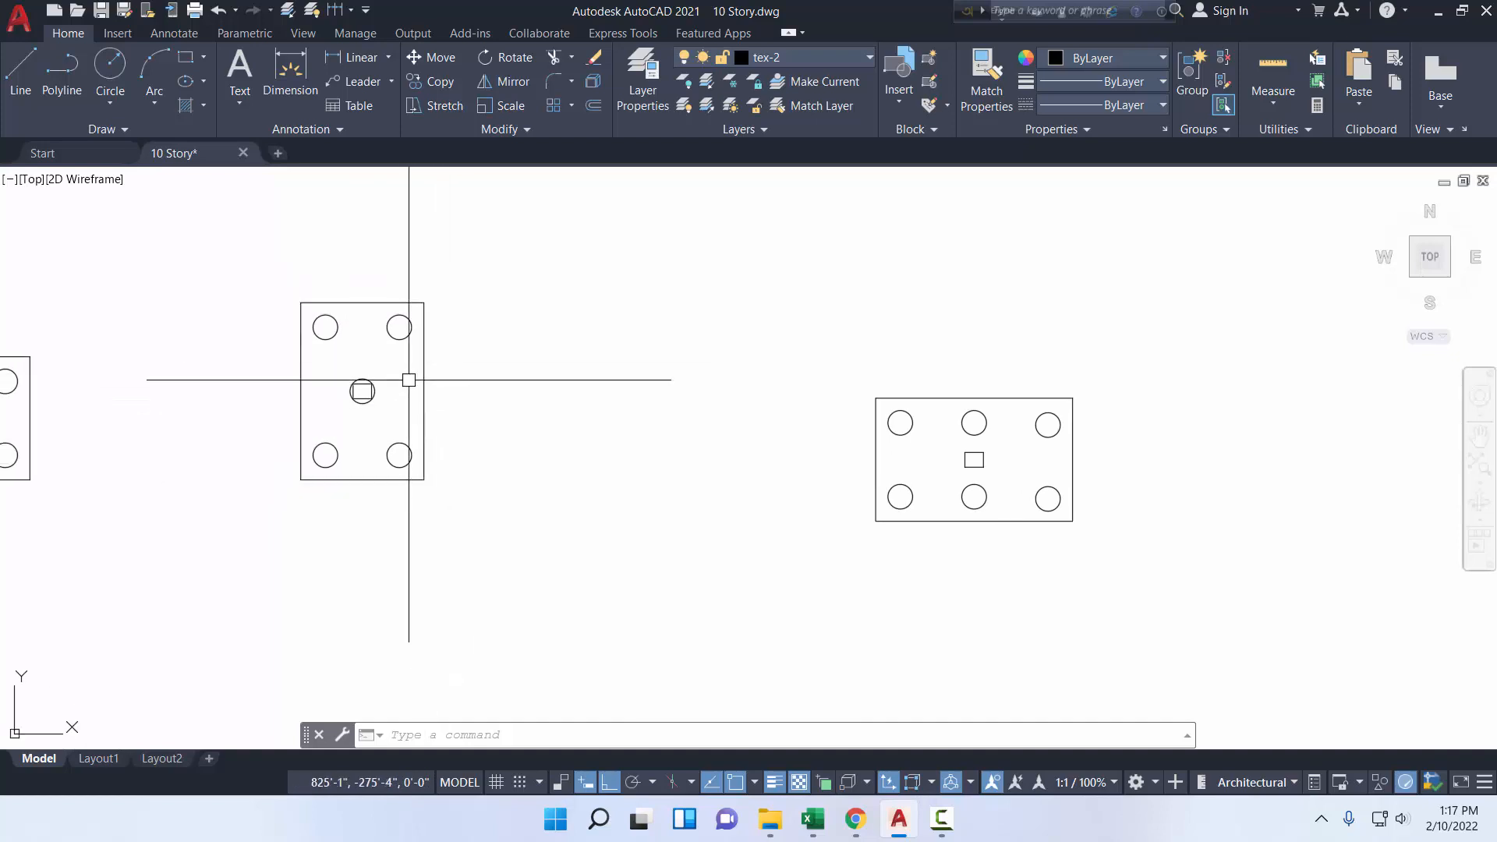
scroll(390, 378, "up", 4)
scroll(390, 411, "down", 4)
- Copy the whole tall five-circle layout about 20'-6" horizontally to the right, between it and the six-circle layout
left_click(267, 283)
left_click(572, 578)
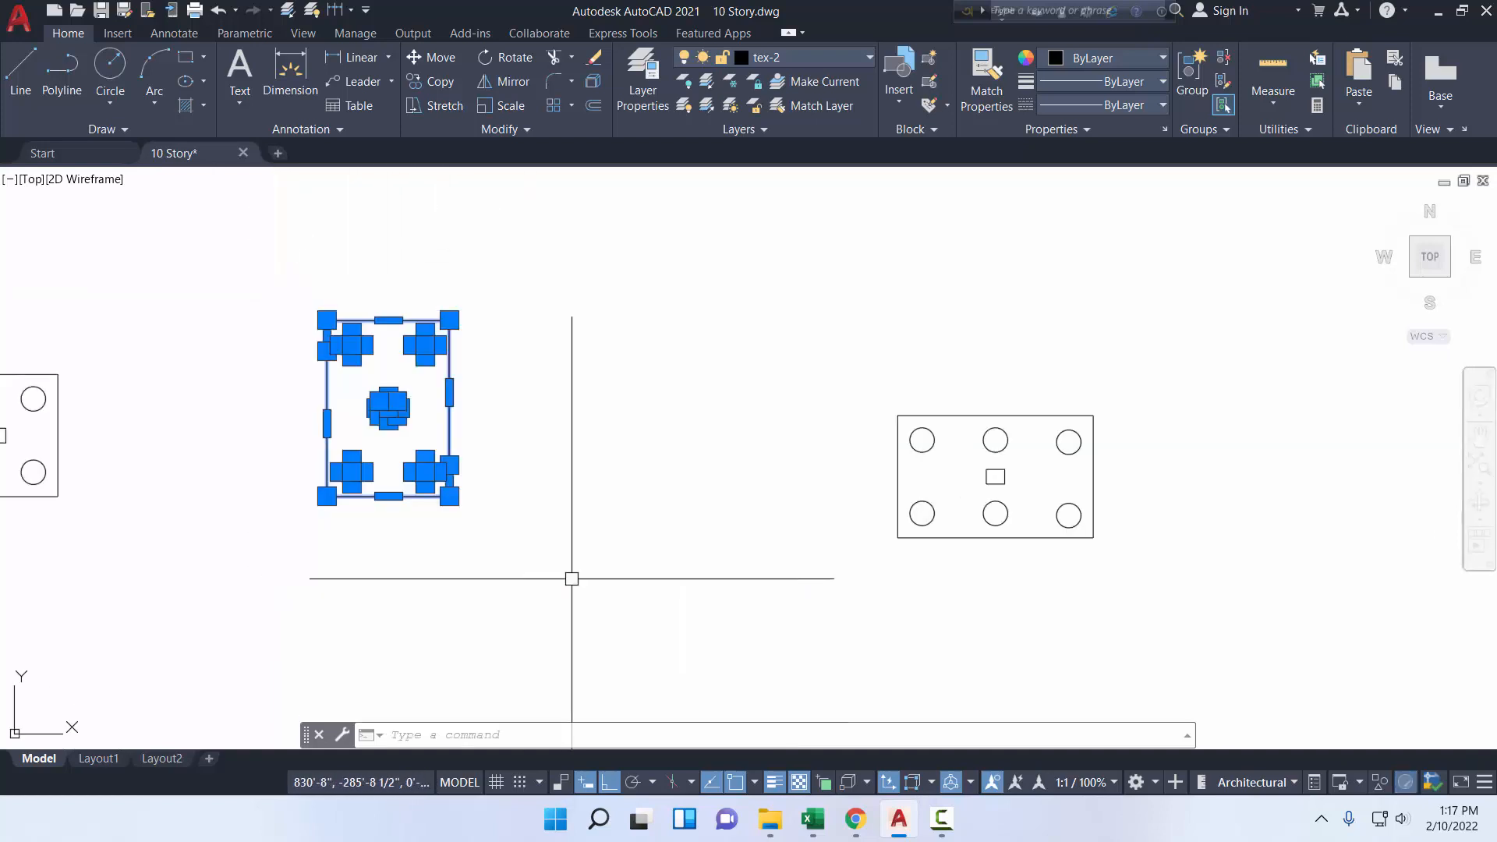
left_click(416, 84)
left_click(326, 202)
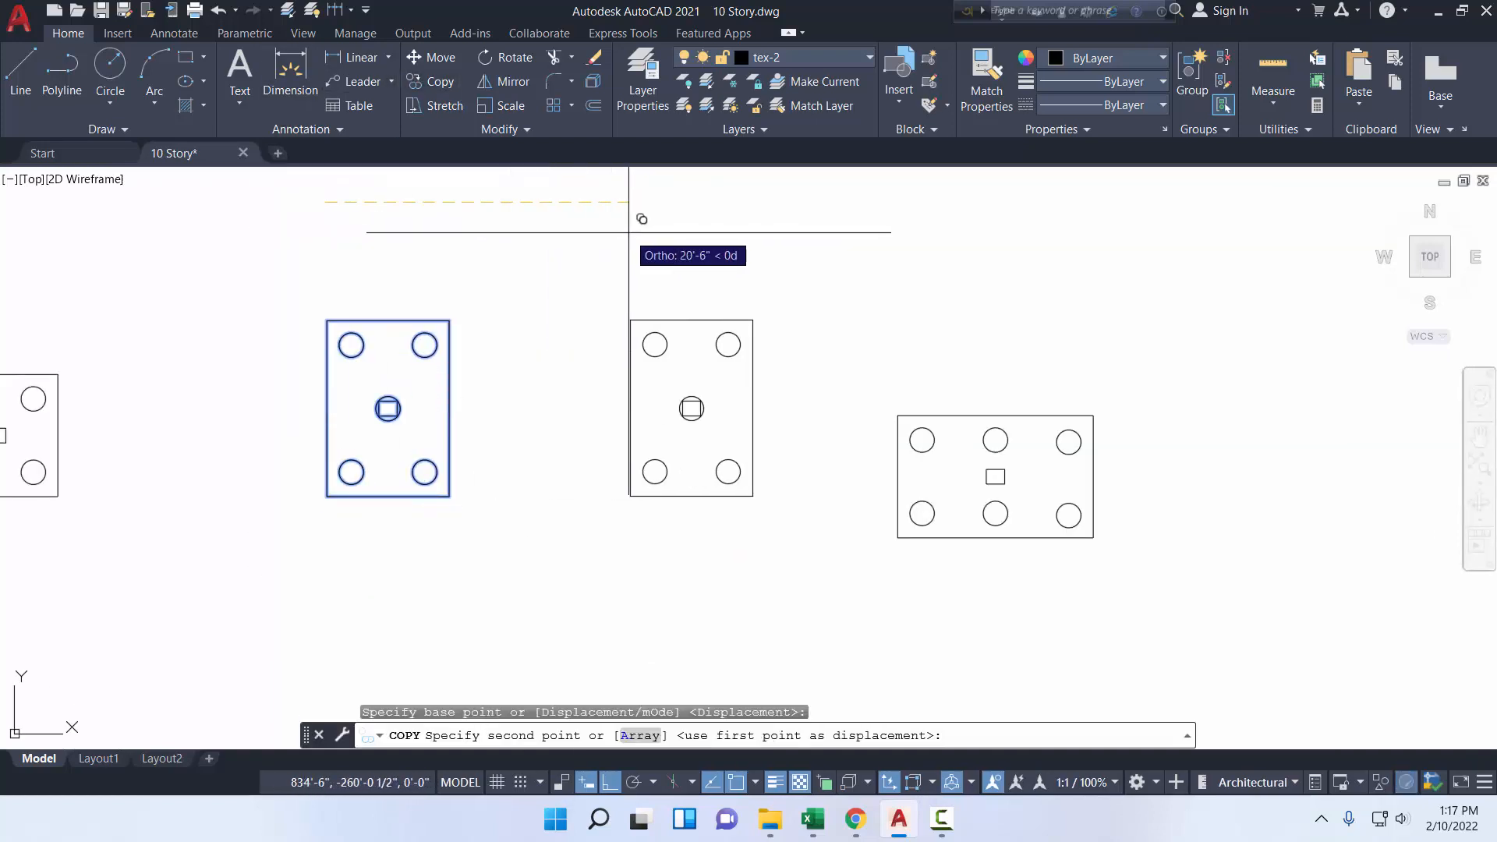
left_click(630, 231)
right_click(632, 232)
left_click(655, 246)
- Copy the middle circle of the new tall layout horizontally to the right
scroll(714, 409, "up", 3)
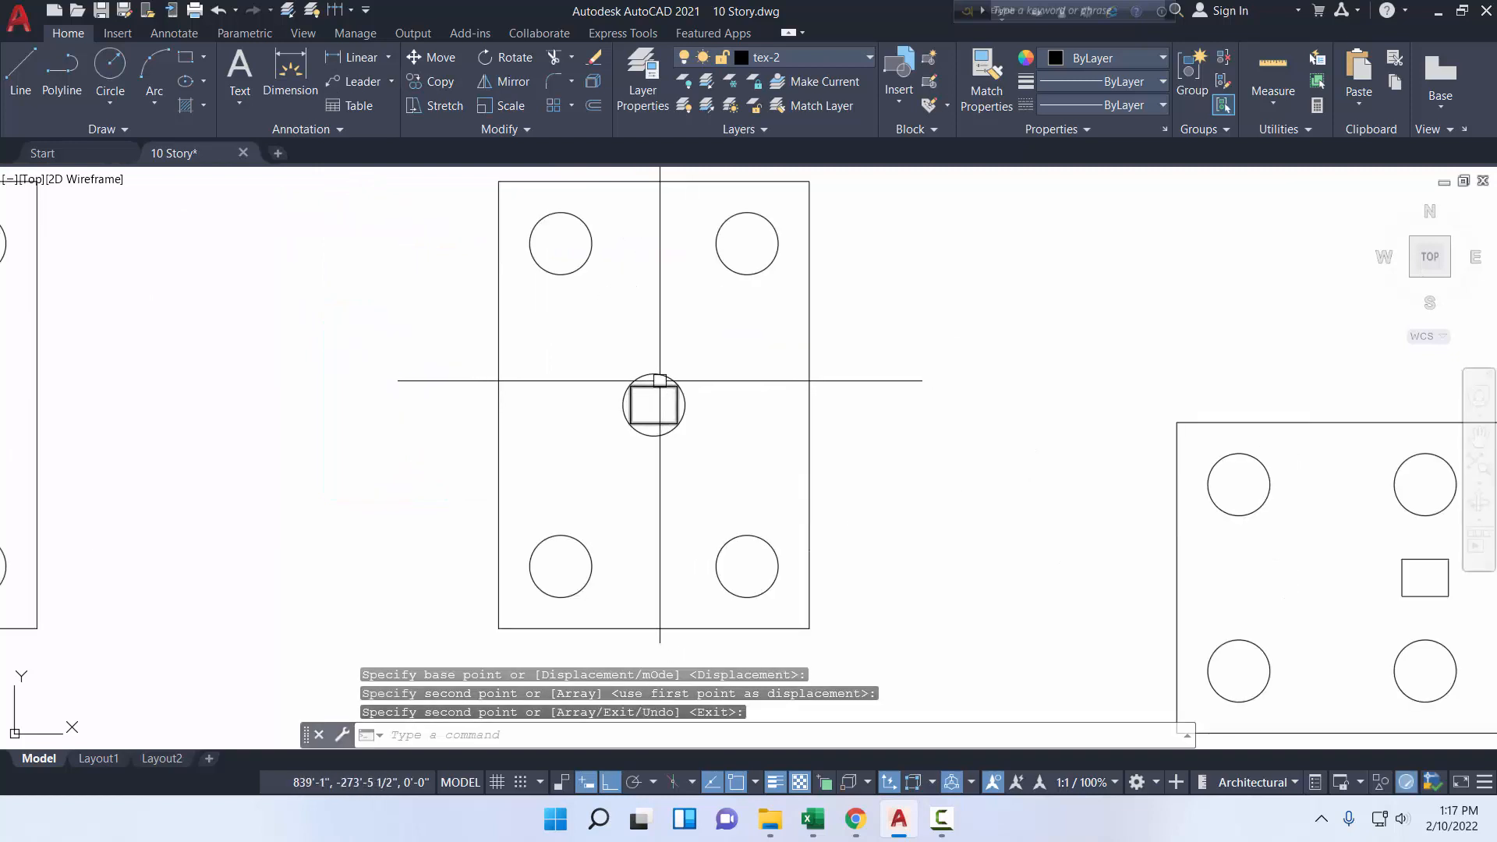
left_click(662, 374)
left_click(113, 396)
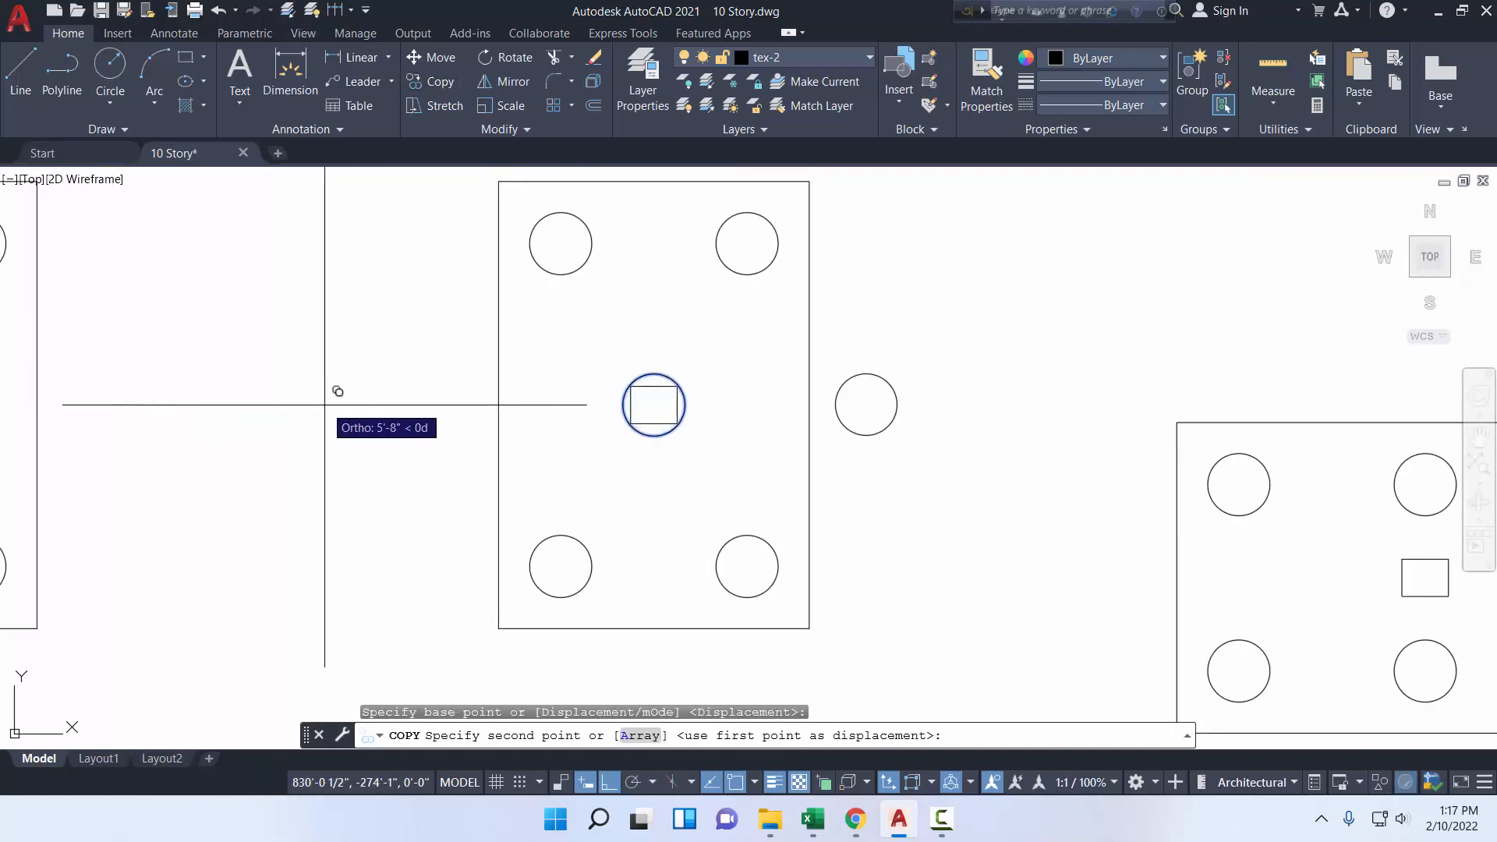
- Copy the centre circle 60 inches horizontally to both sides of the column
type("60")
key("Return")
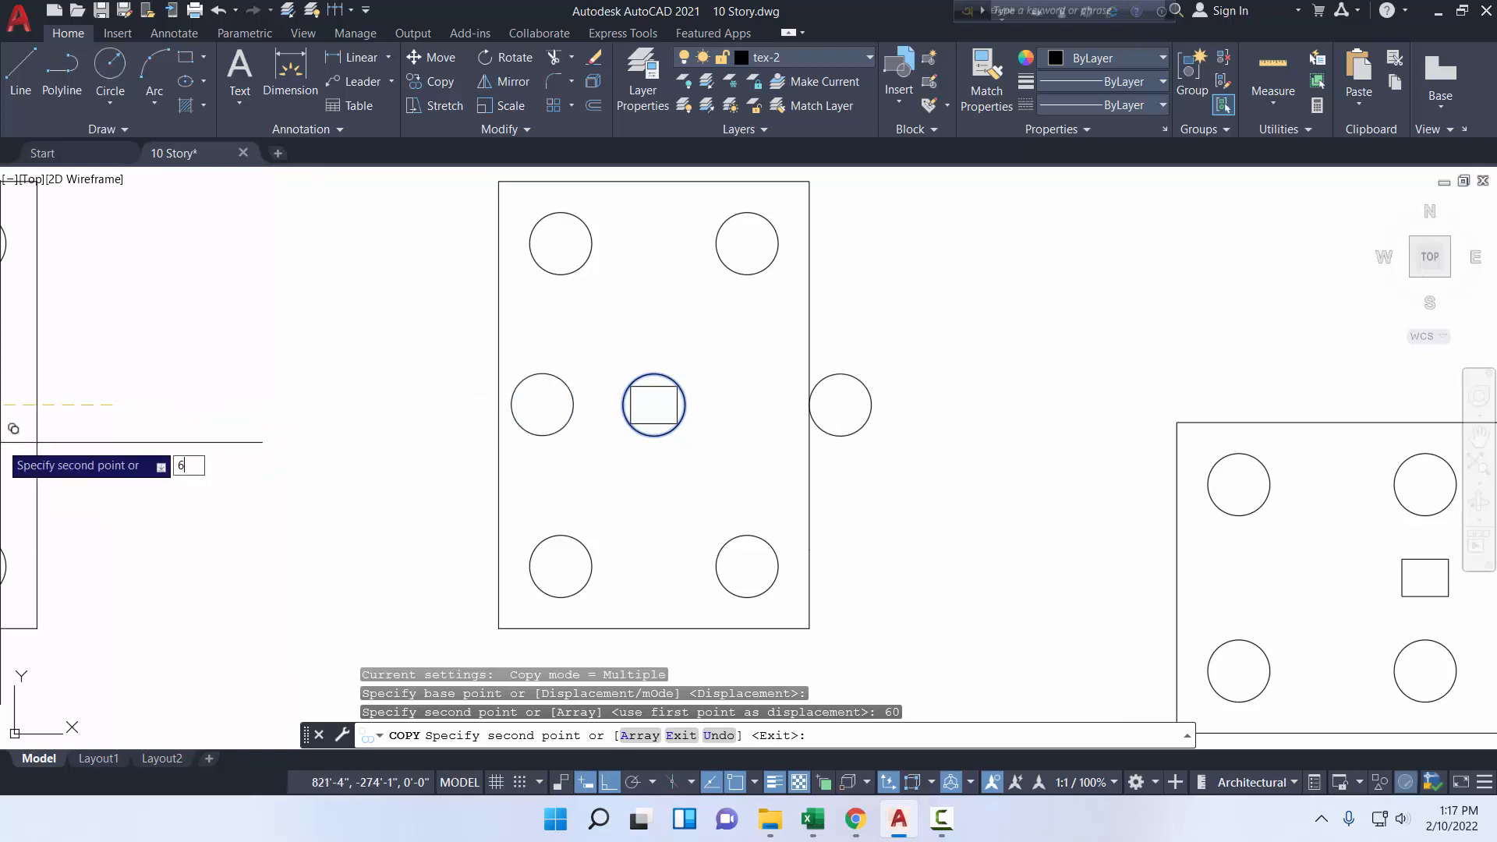
key("Return")
key("Escape")
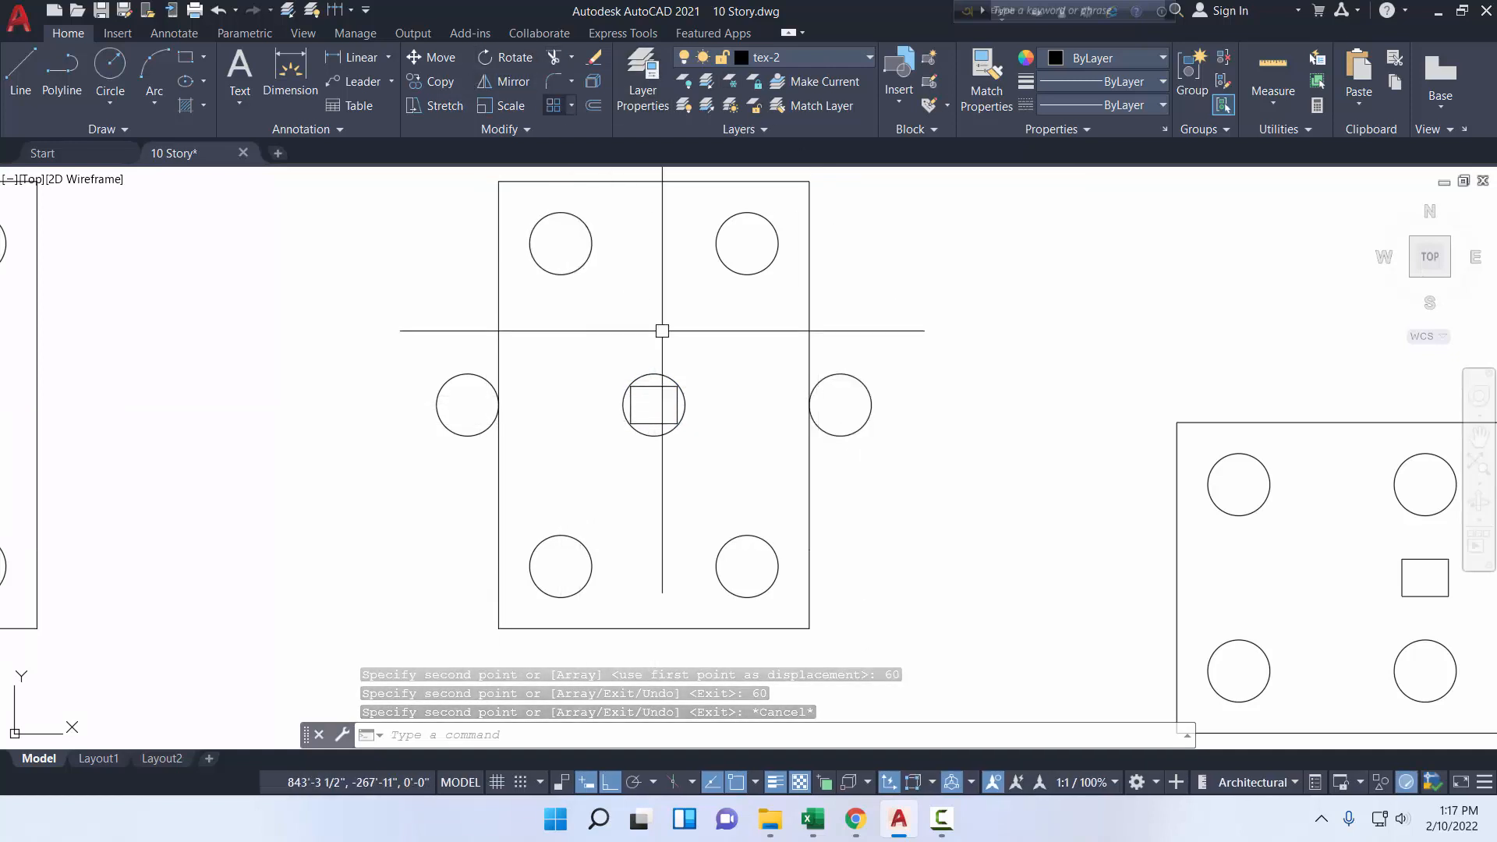
left_click(812, 334)
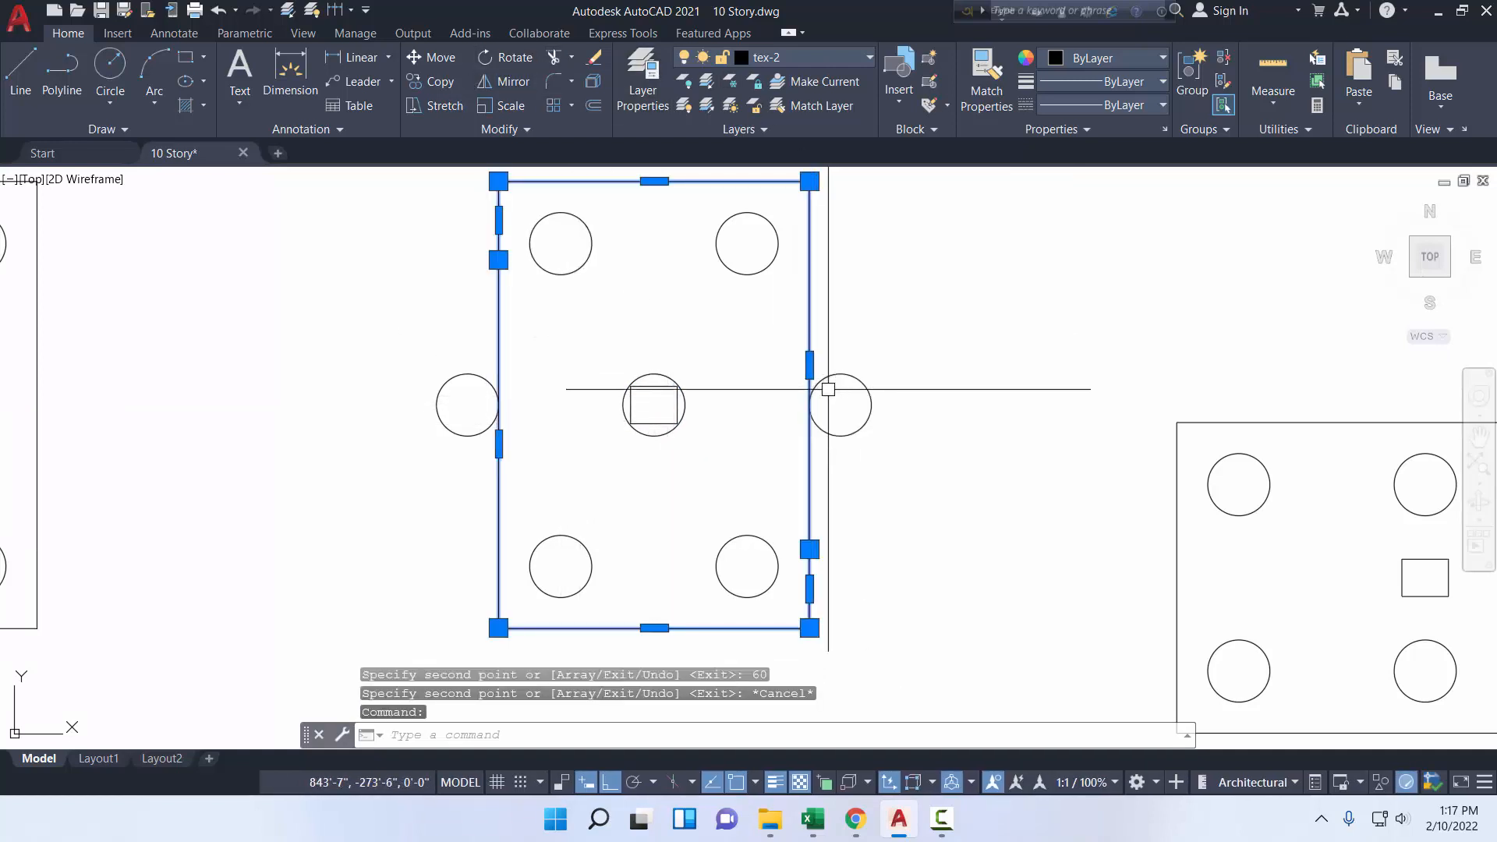
key("Escape")
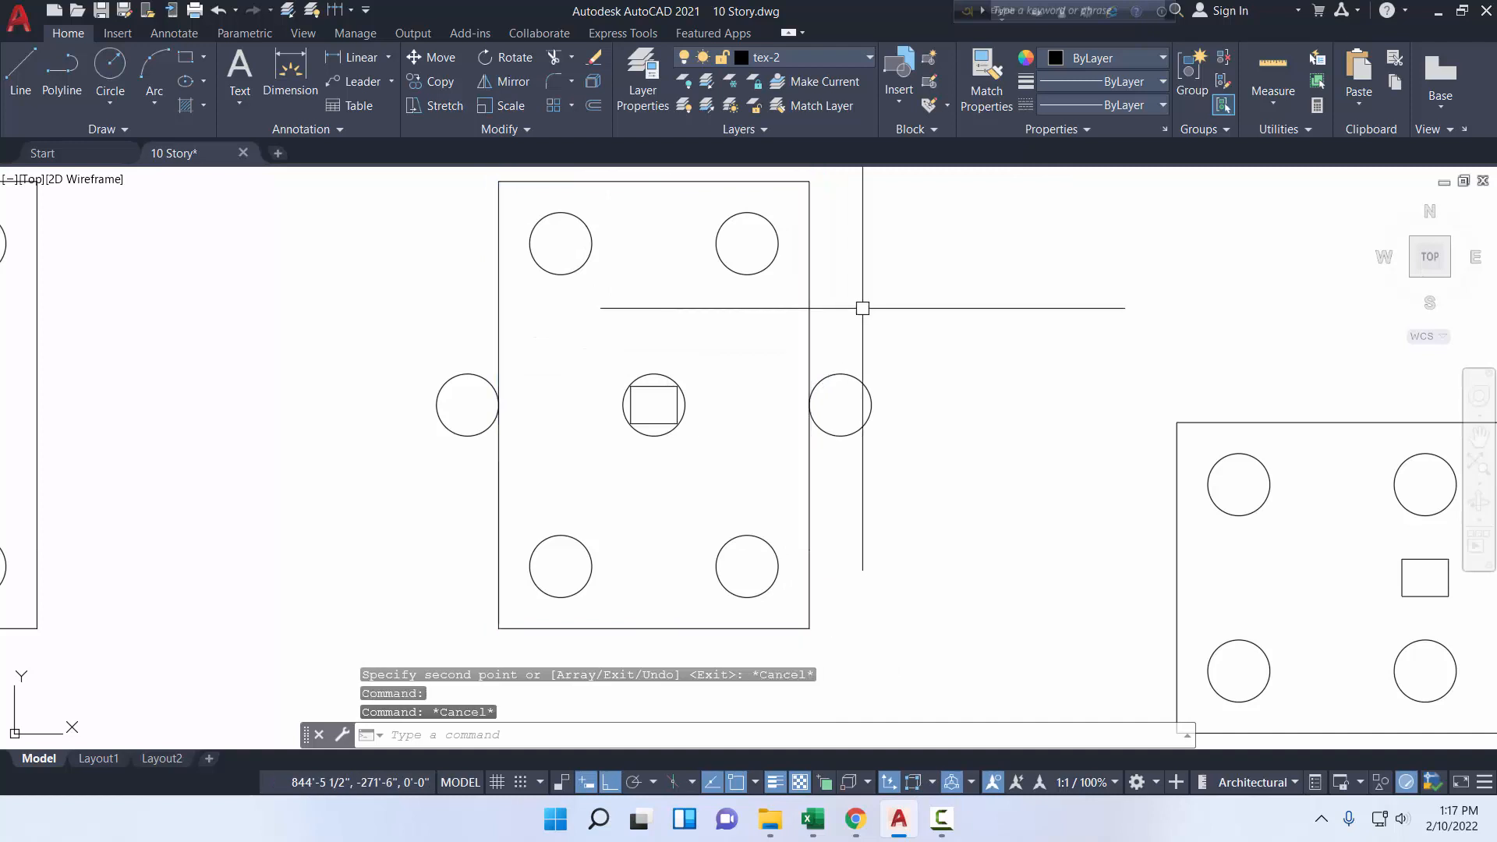
- Check the centre-to-centre distances from the middle circle to the surrounding circles using a temporary dimension with ortho off
left_click(301, 72)
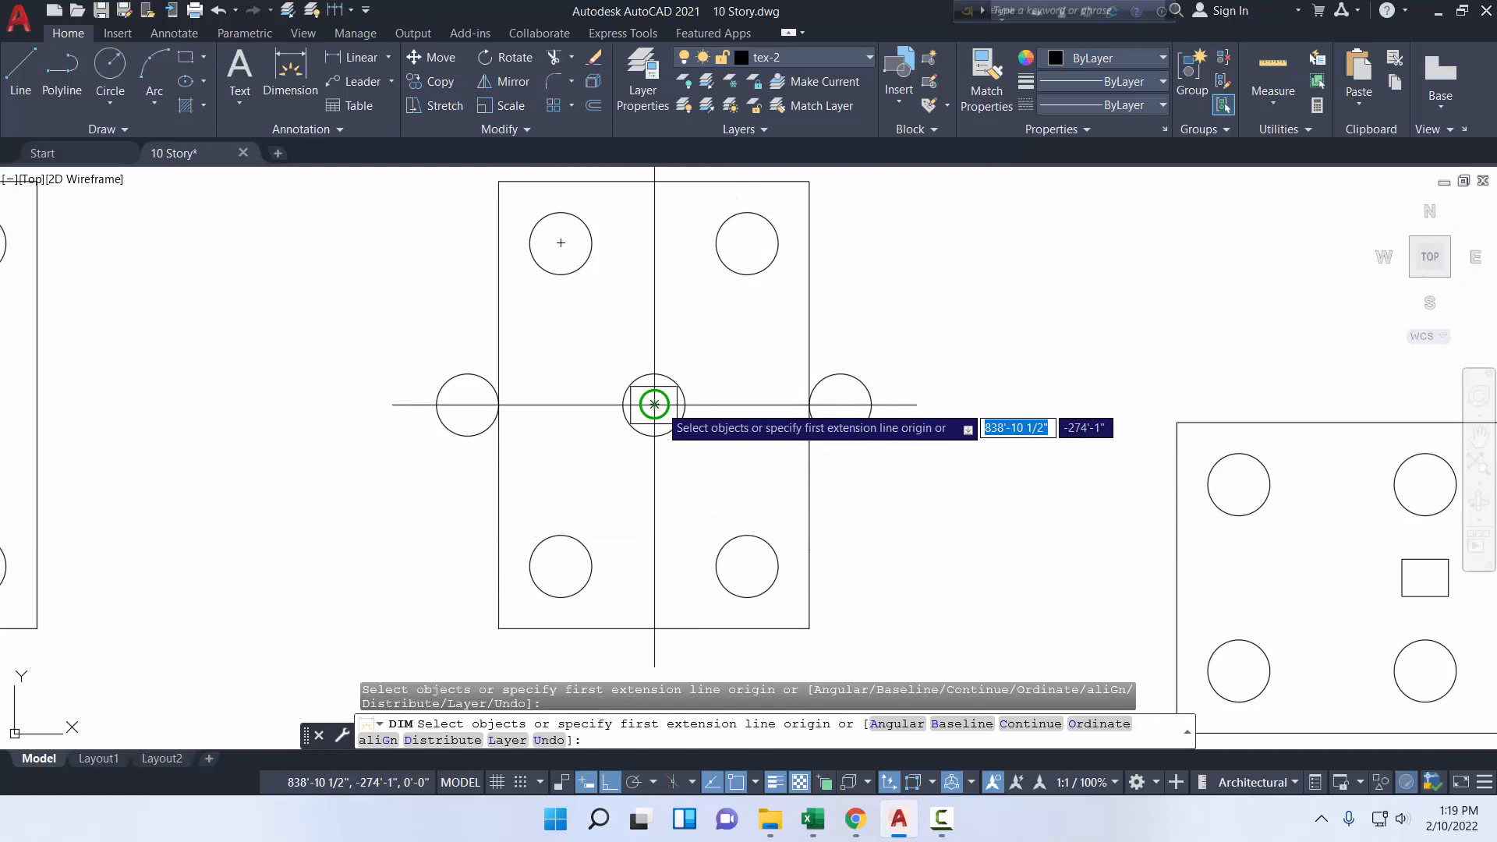
left_click(654, 403)
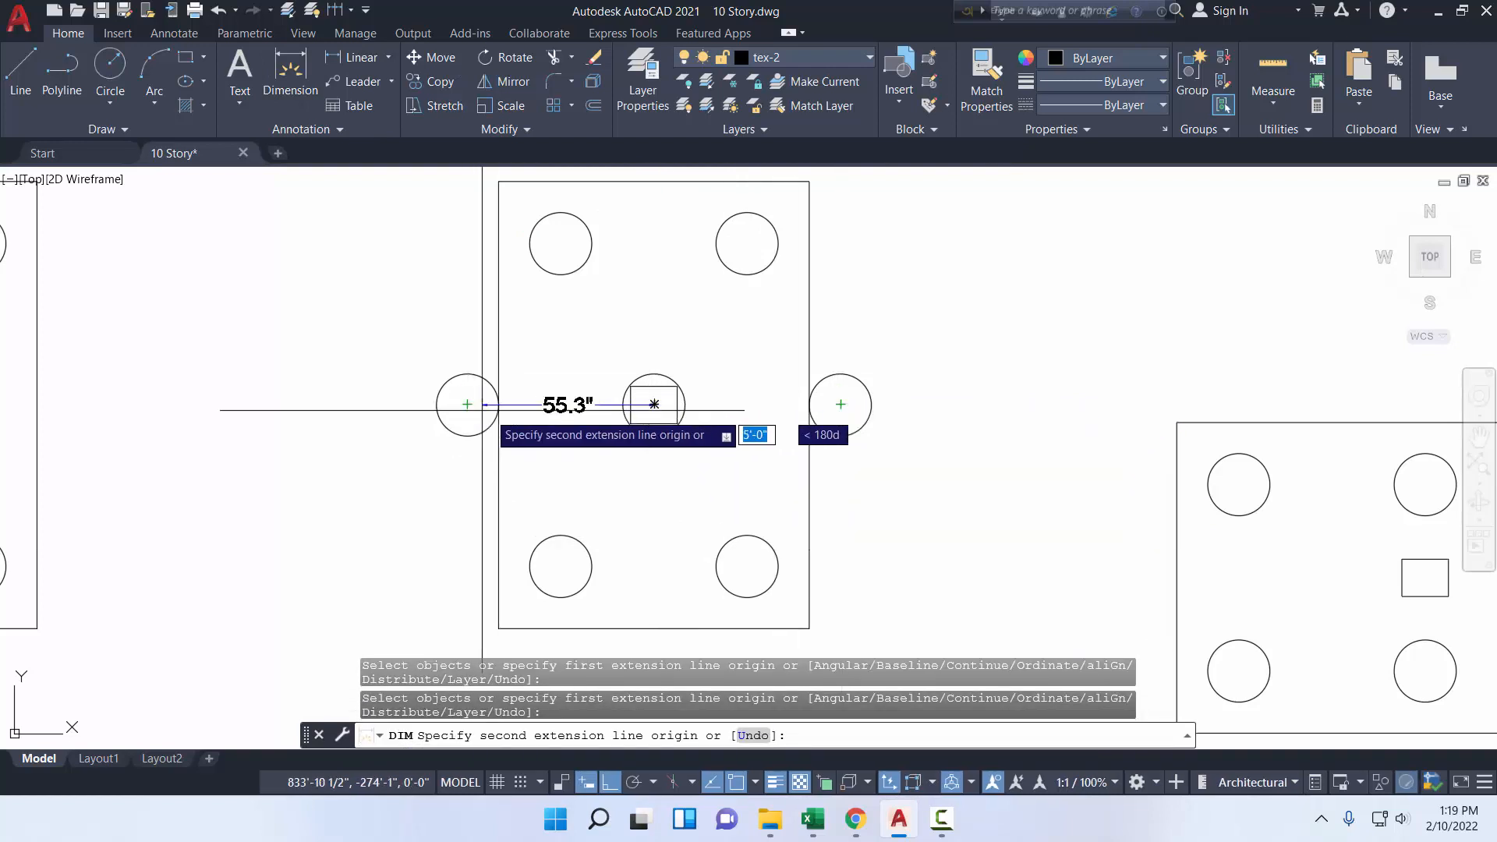
left_click(611, 783)
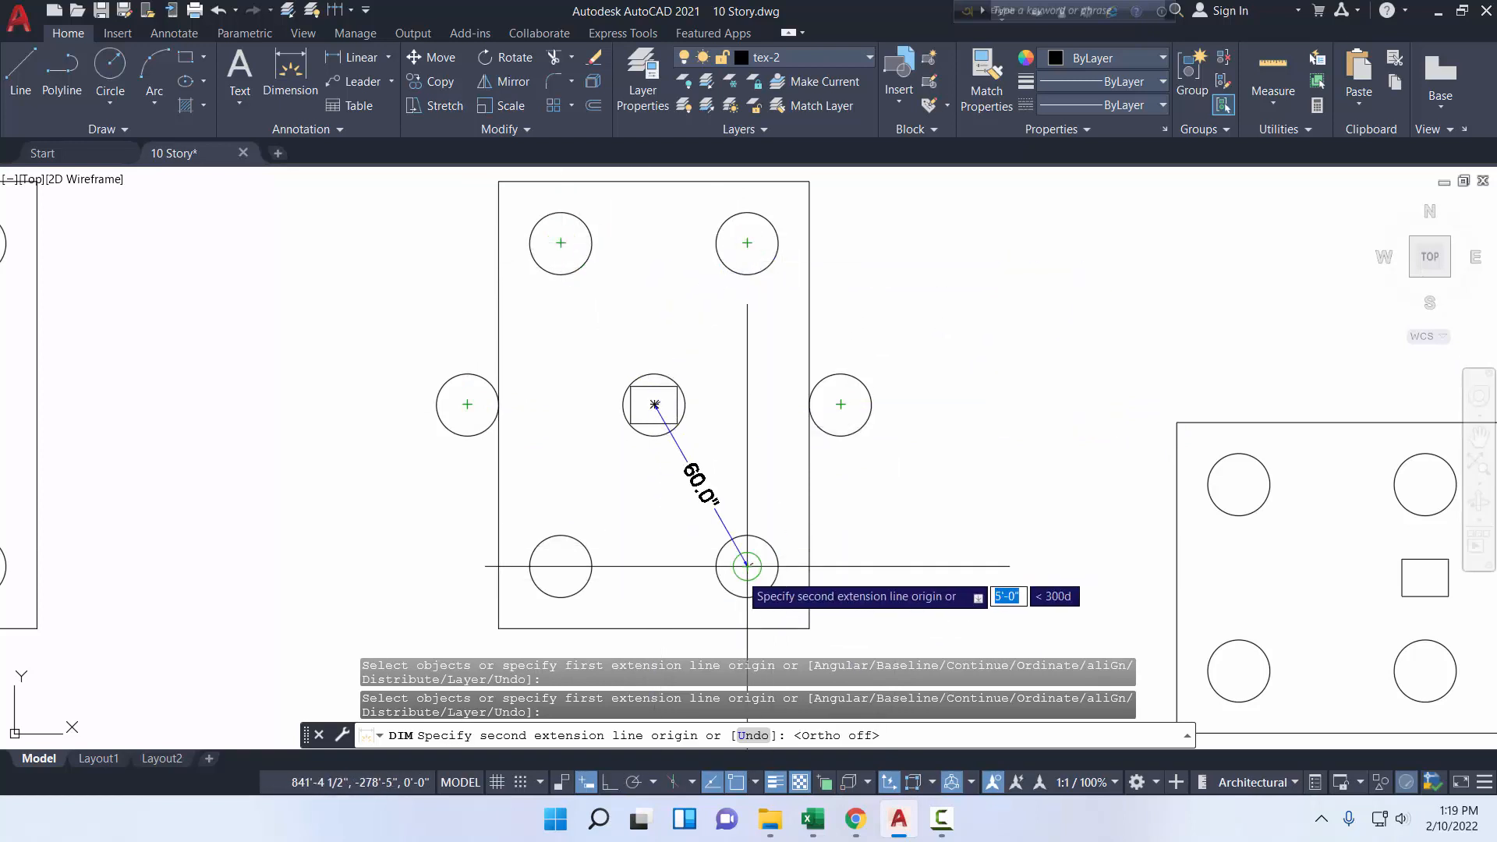
right_click(560, 566)
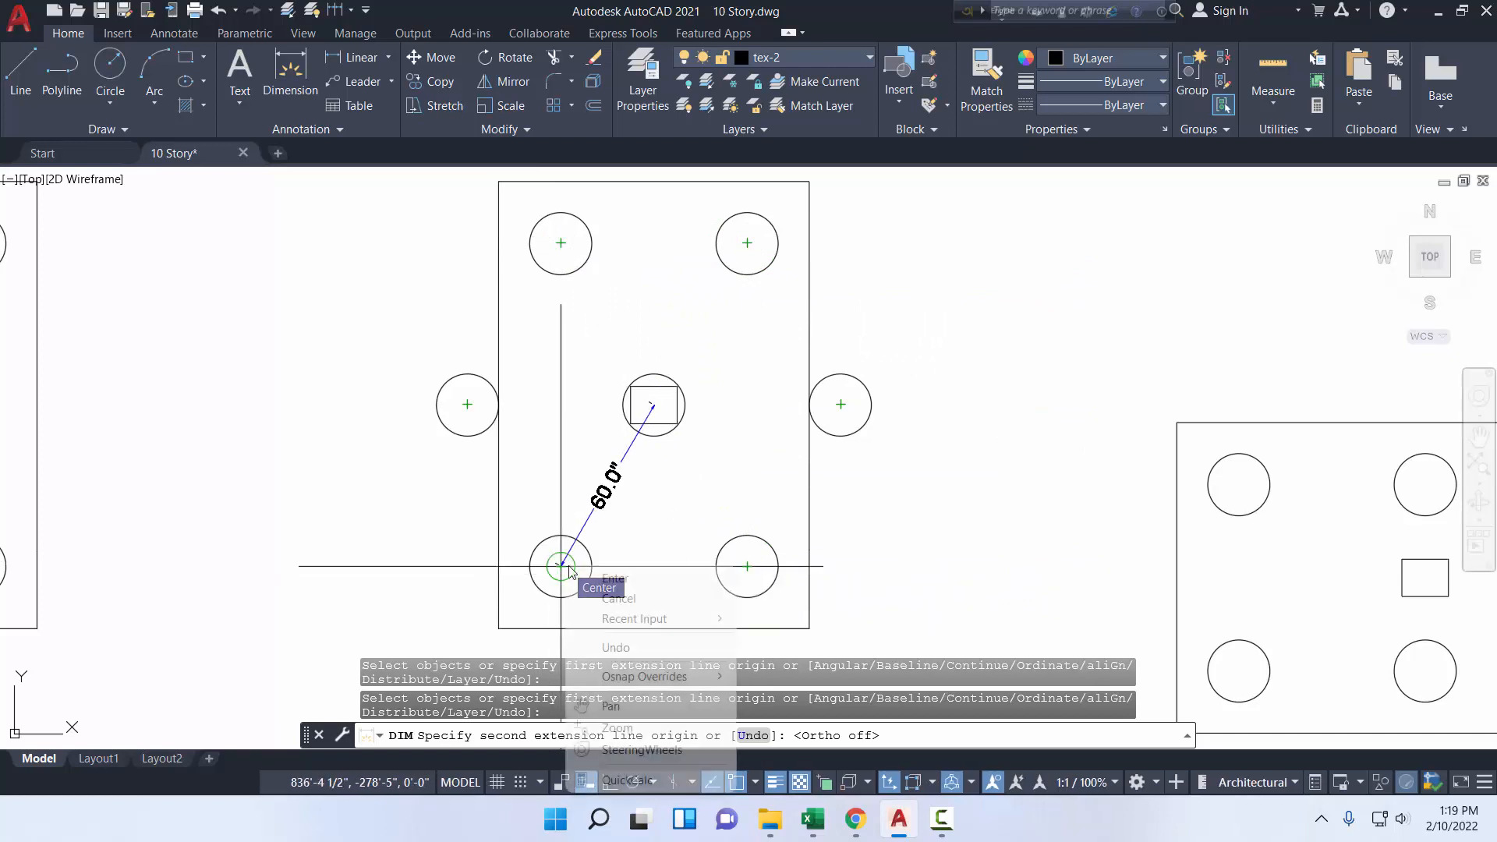
left_click(616, 594)
- Delete the rectangular outline around the seven-circle group
scroll(659, 511, "down", 4)
middle_click_drag(659, 512, 657, 509)
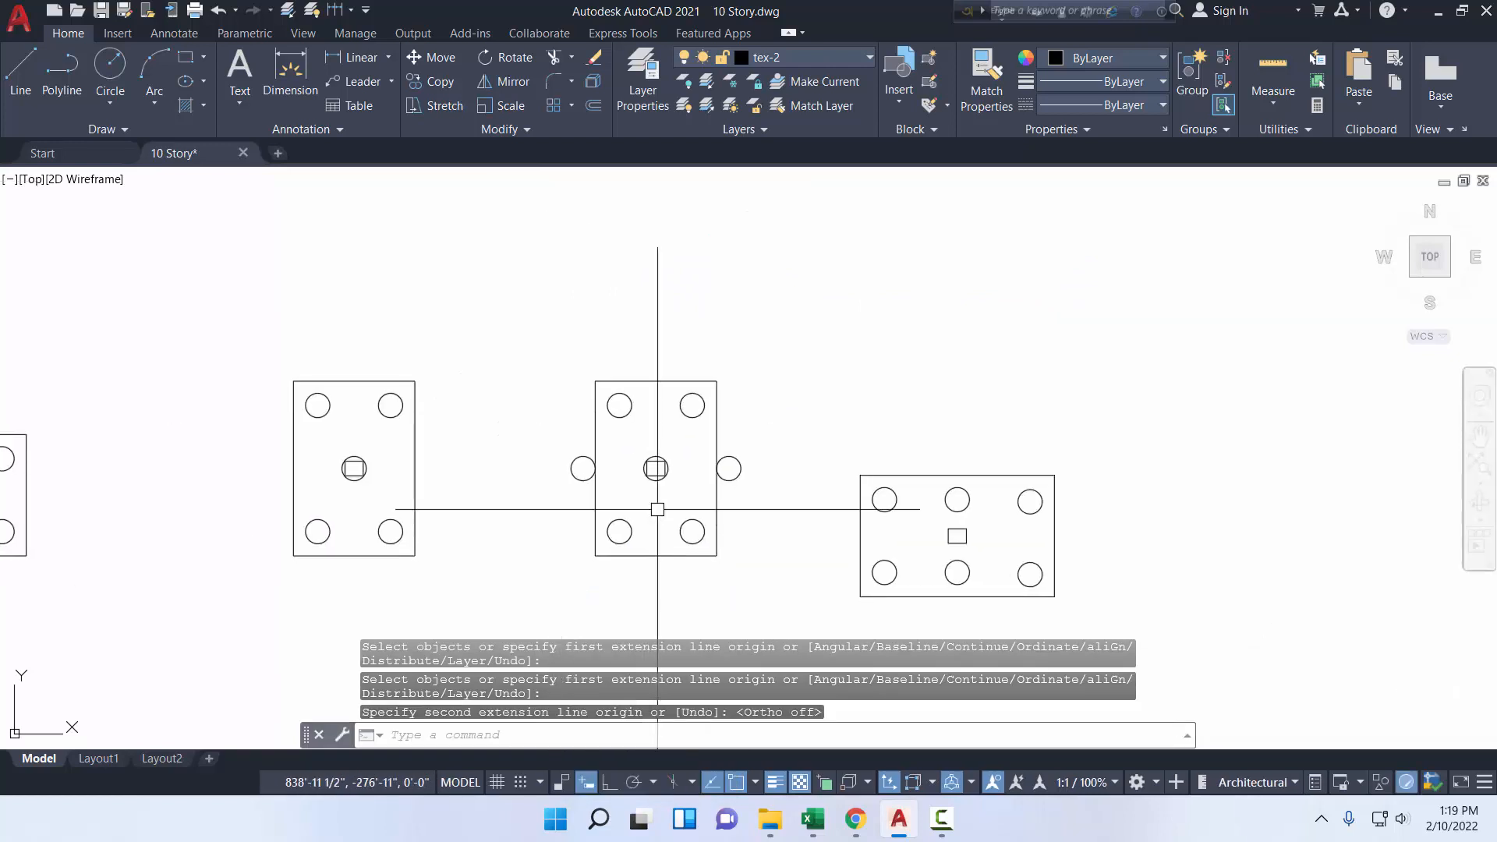
scroll(643, 410, "up", 4)
scroll(706, 433, "down", 4)
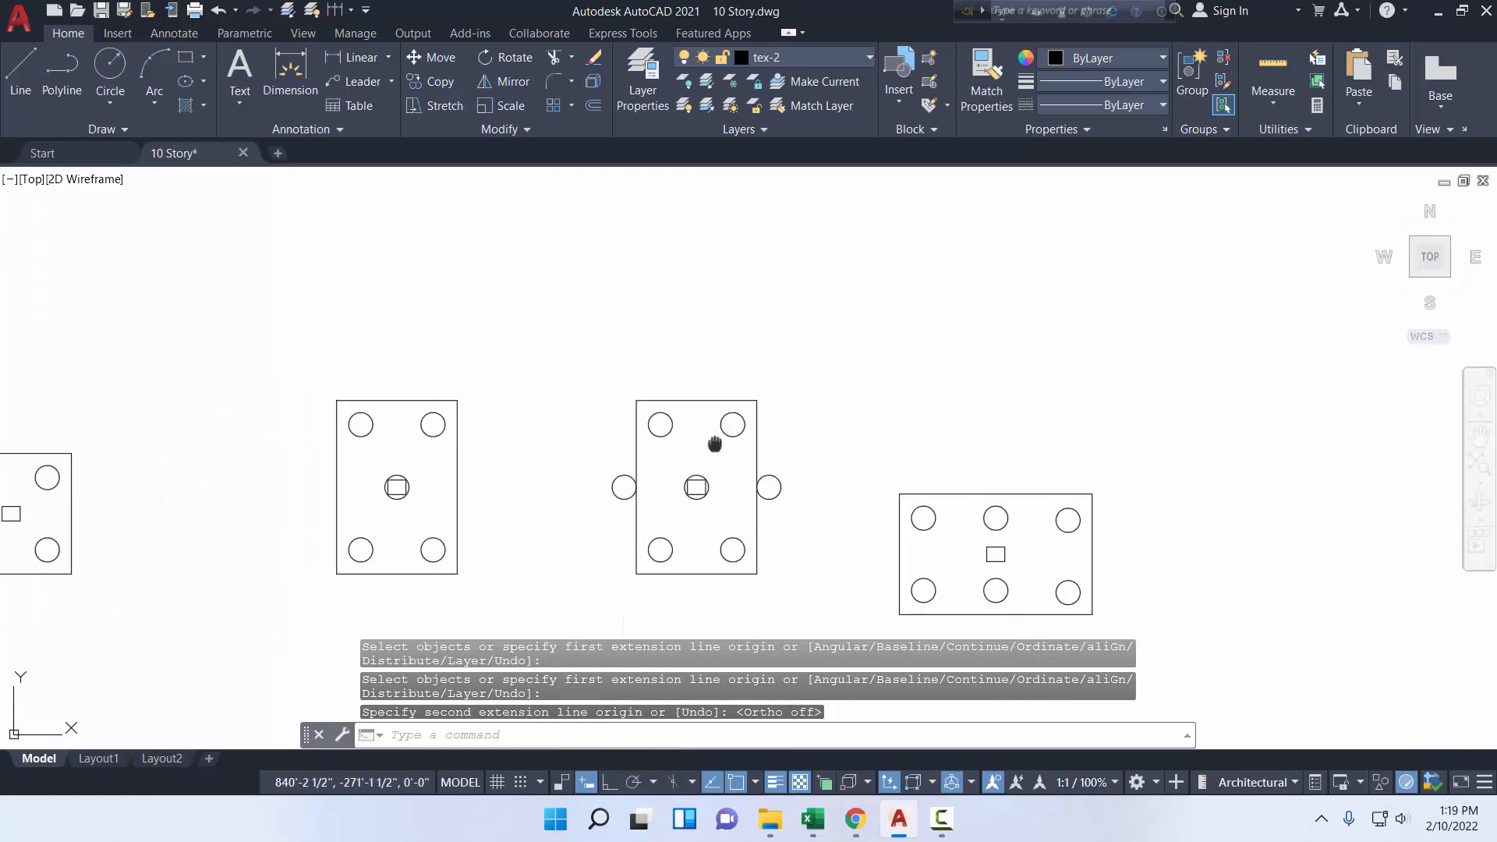
middle_click_drag(712, 438, 705, 379)
key("Escape")
left_click(745, 391)
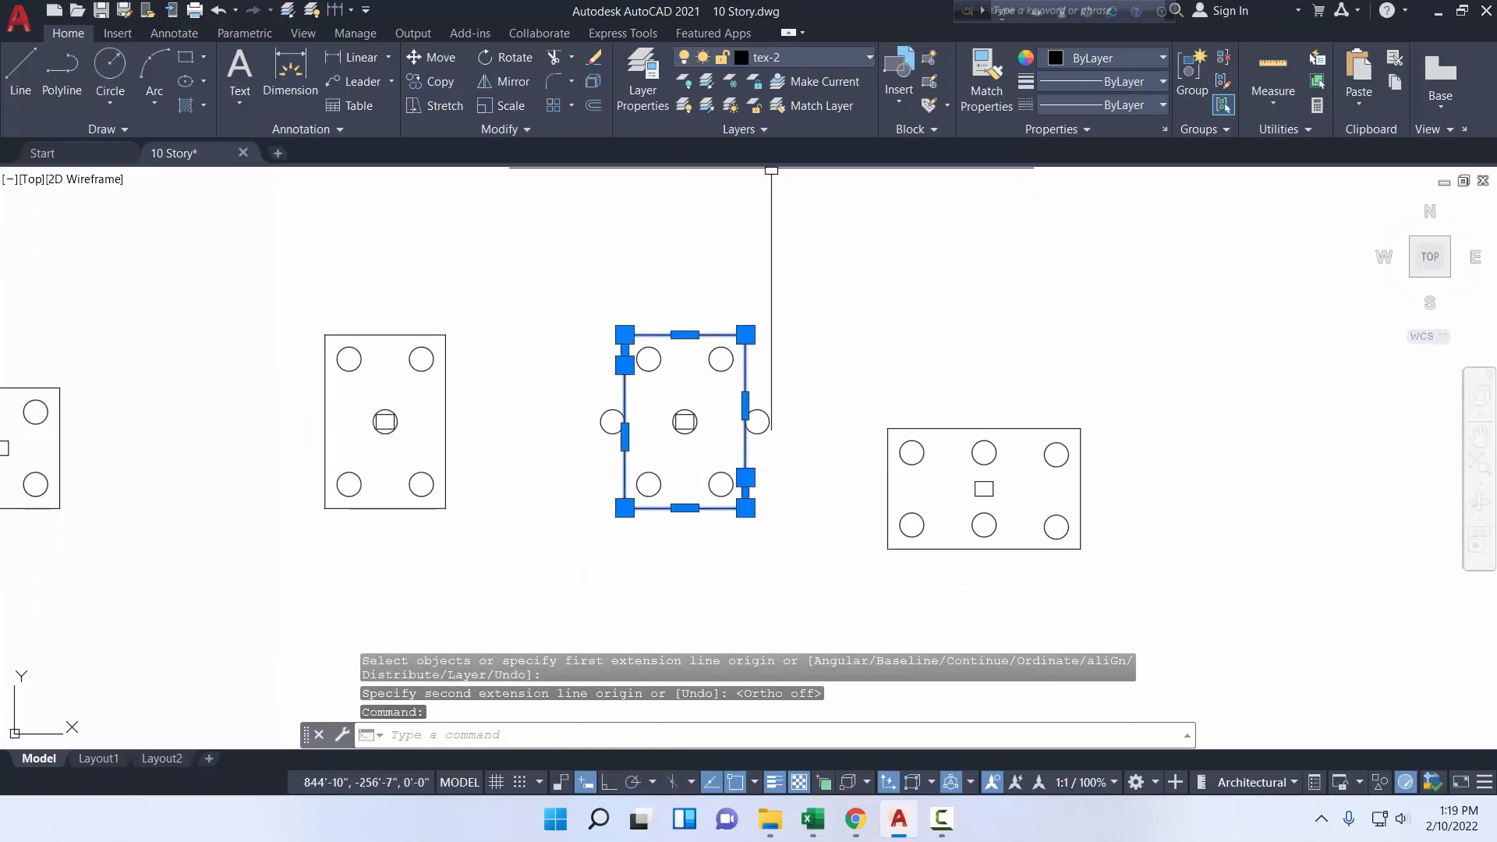
key("Delete")
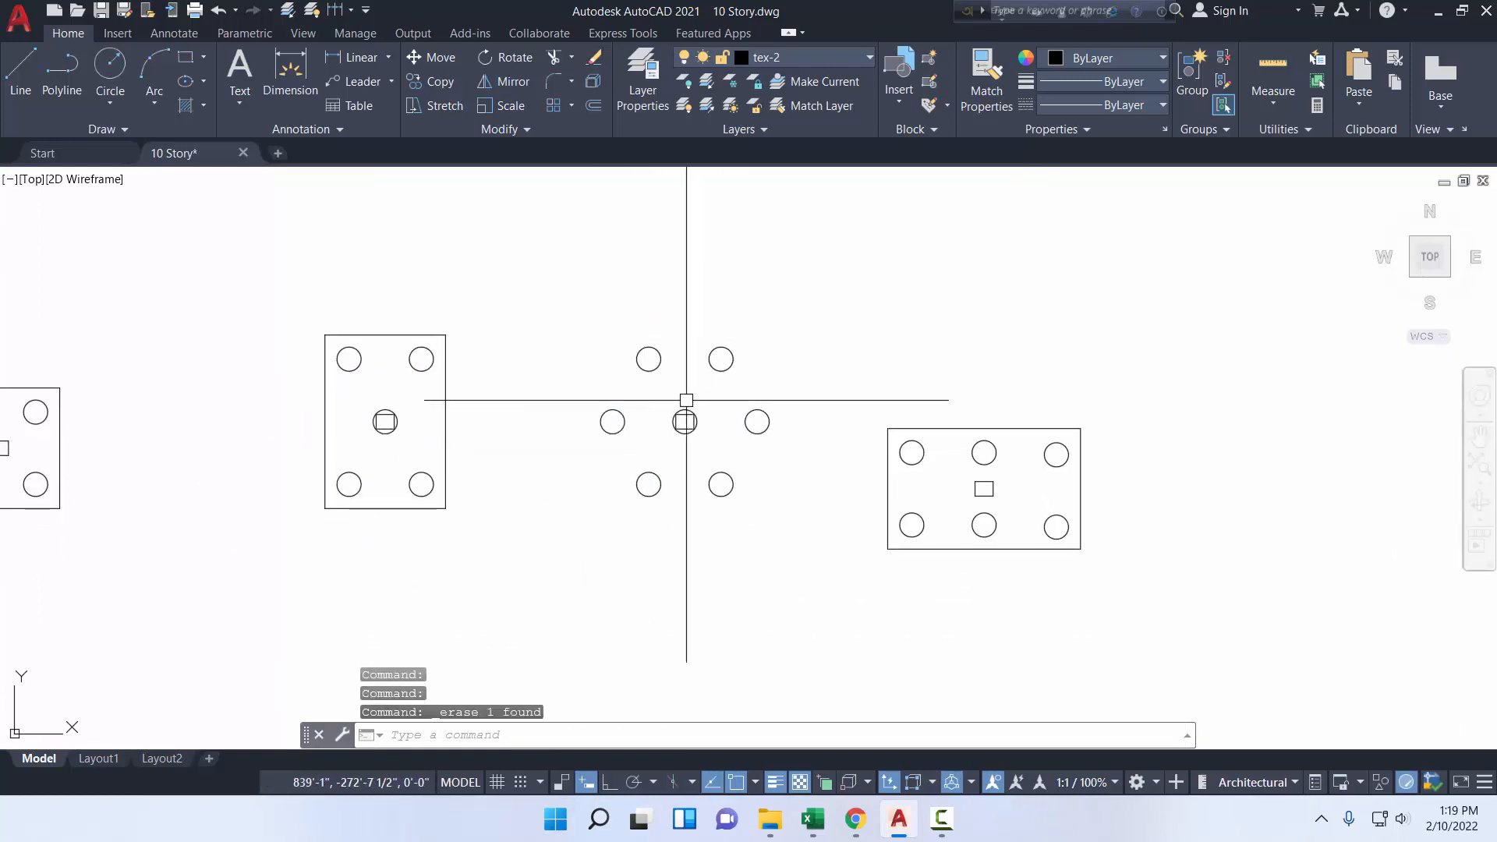
- Draw a hexagonal polyline through the centres of the six outer circles, returning to its start point, with ortho on
scroll(687, 401, "up", 4)
type("pl")
key("Return")
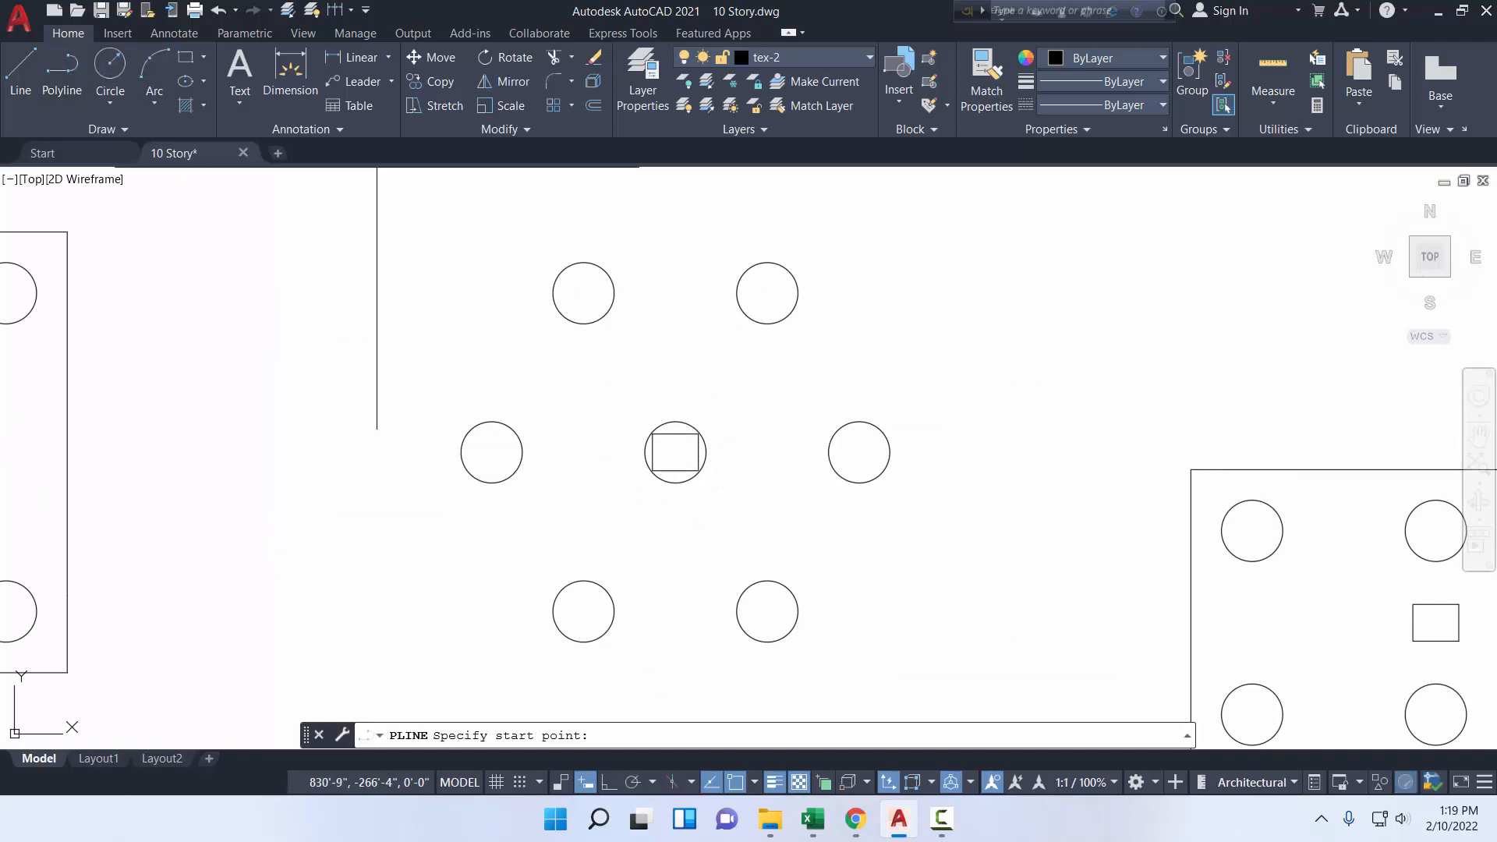
left_click(491, 452)
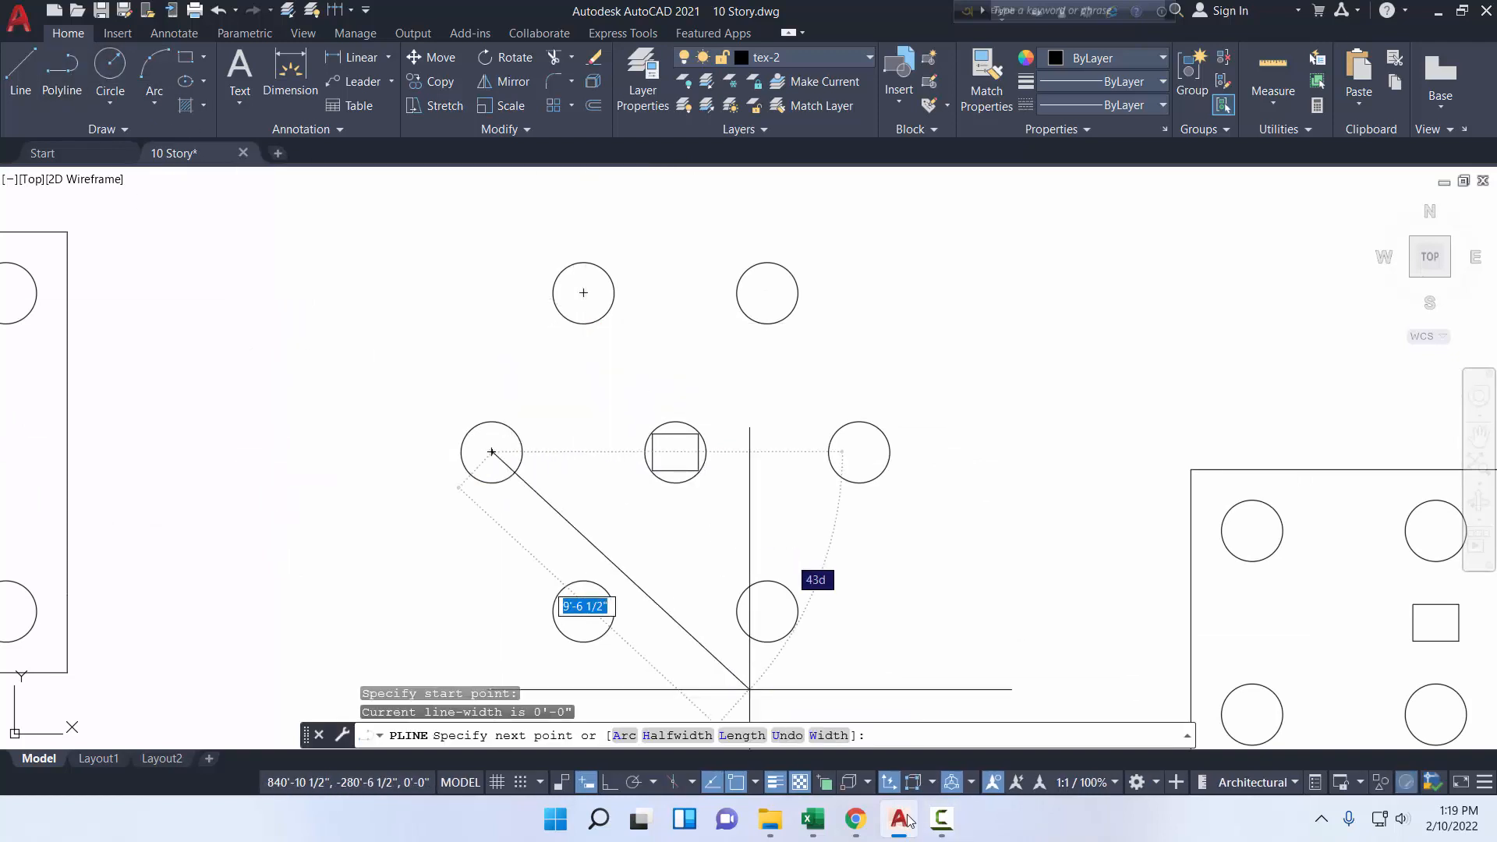
left_click(609, 783)
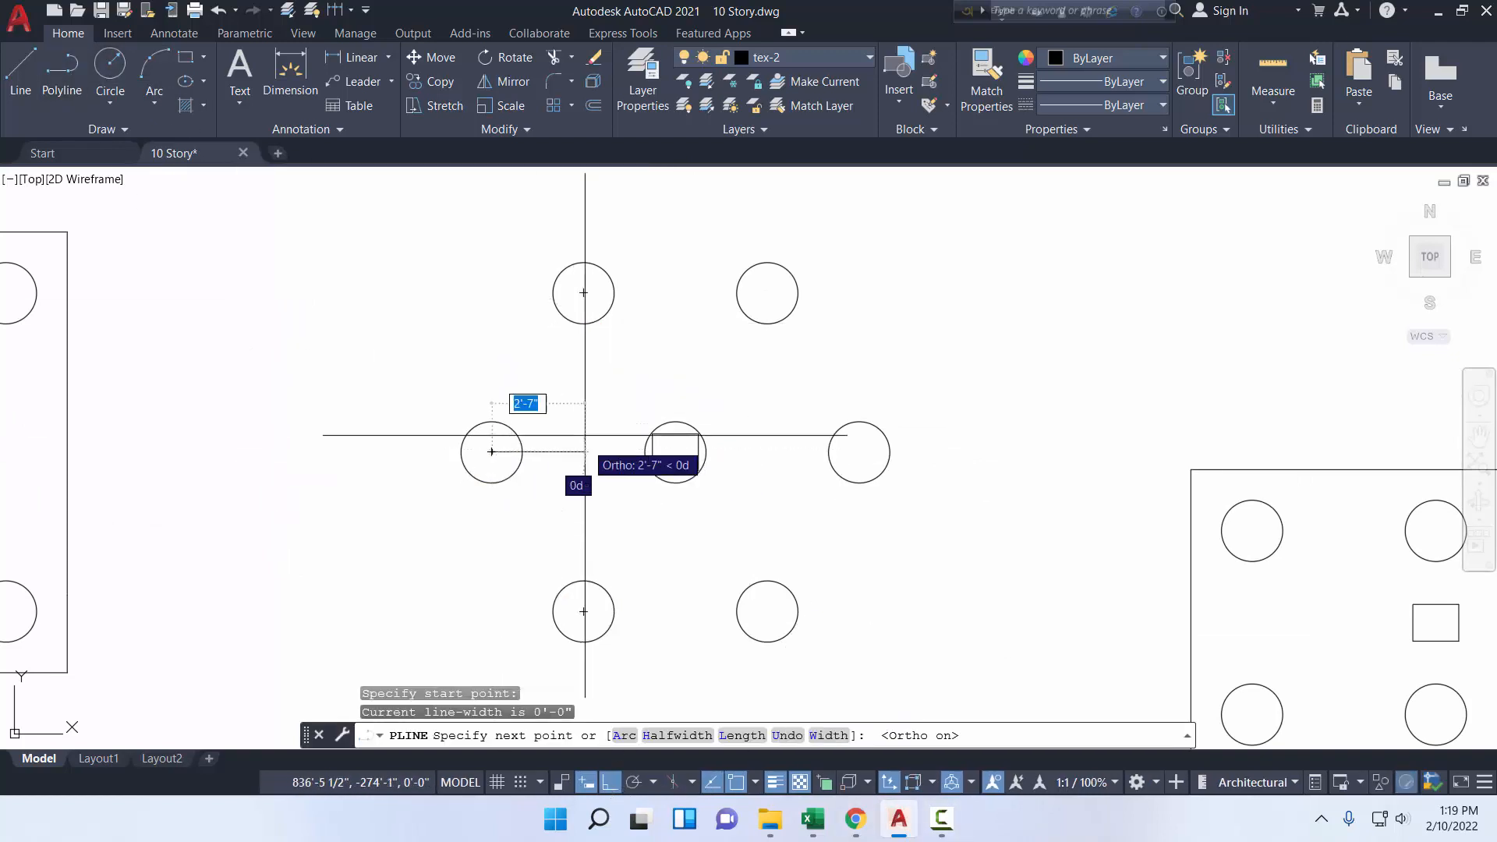
left_click(583, 293)
left_click(767, 293)
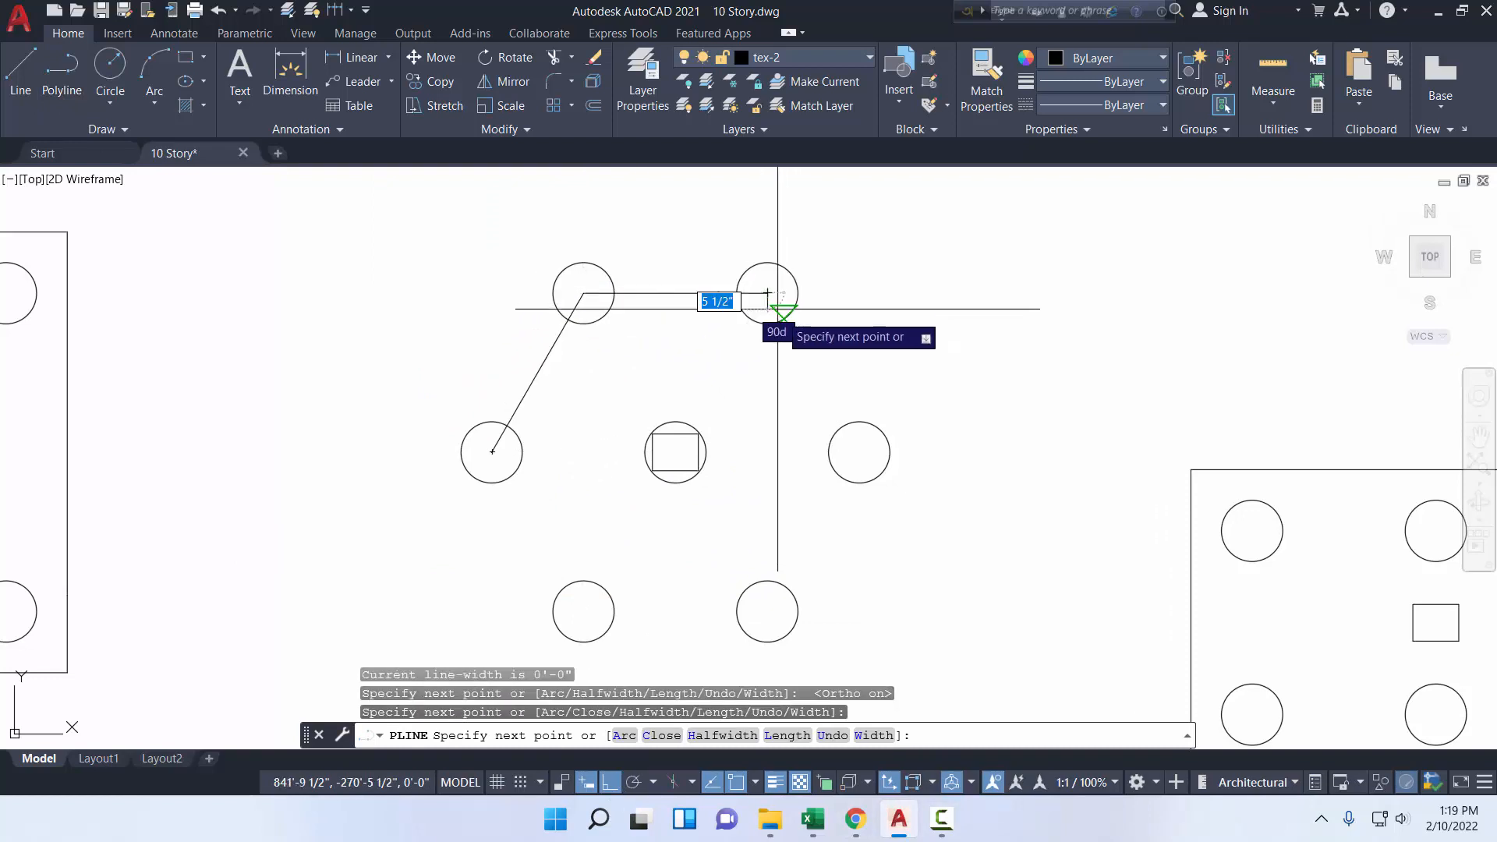
left_click(859, 452)
left_click(767, 611)
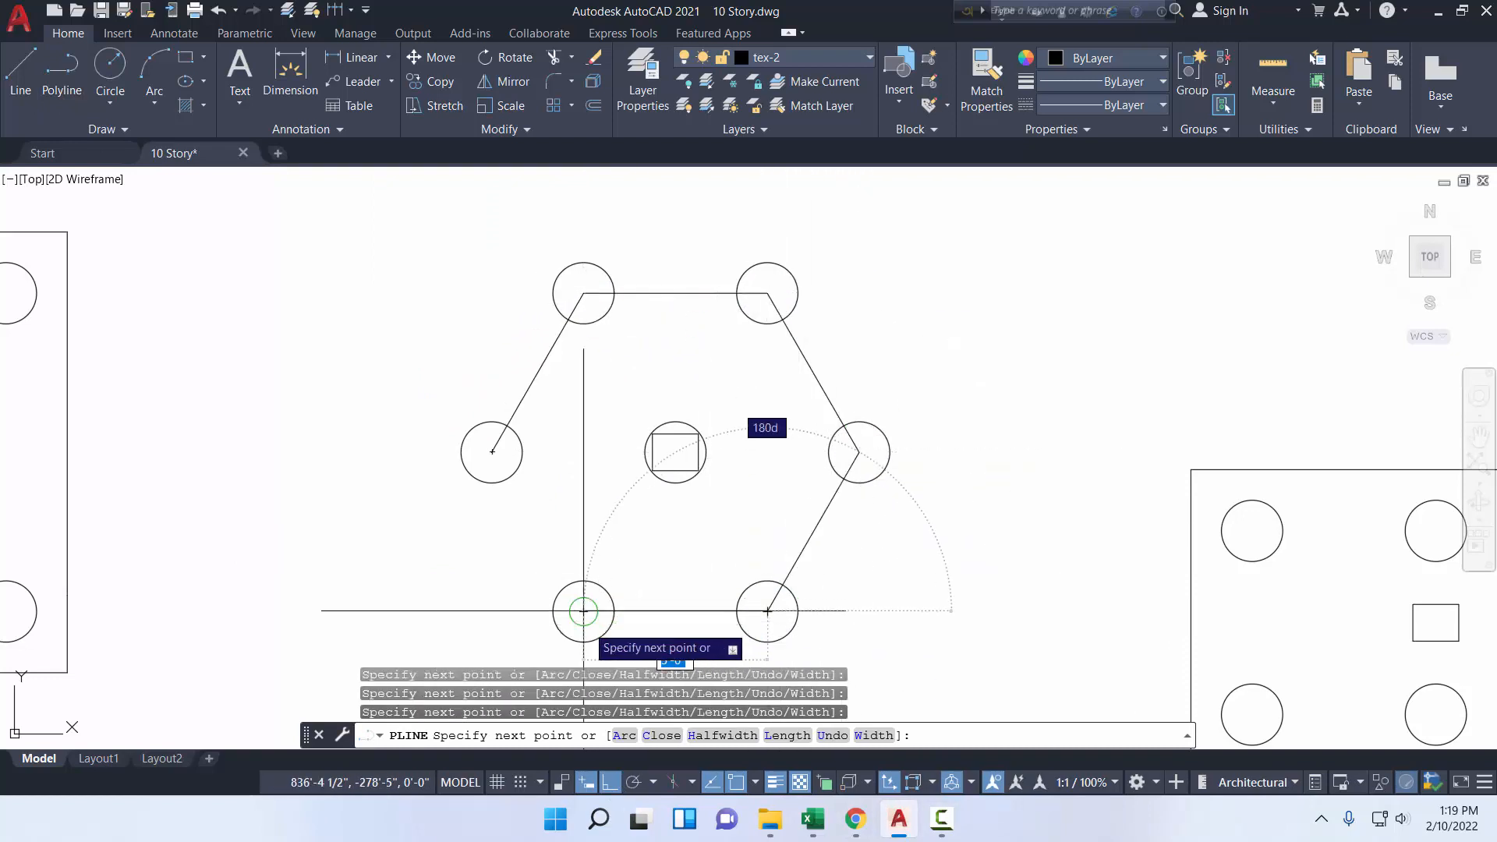
left_click(583, 611)
left_click(492, 451)
right_click(495, 449)
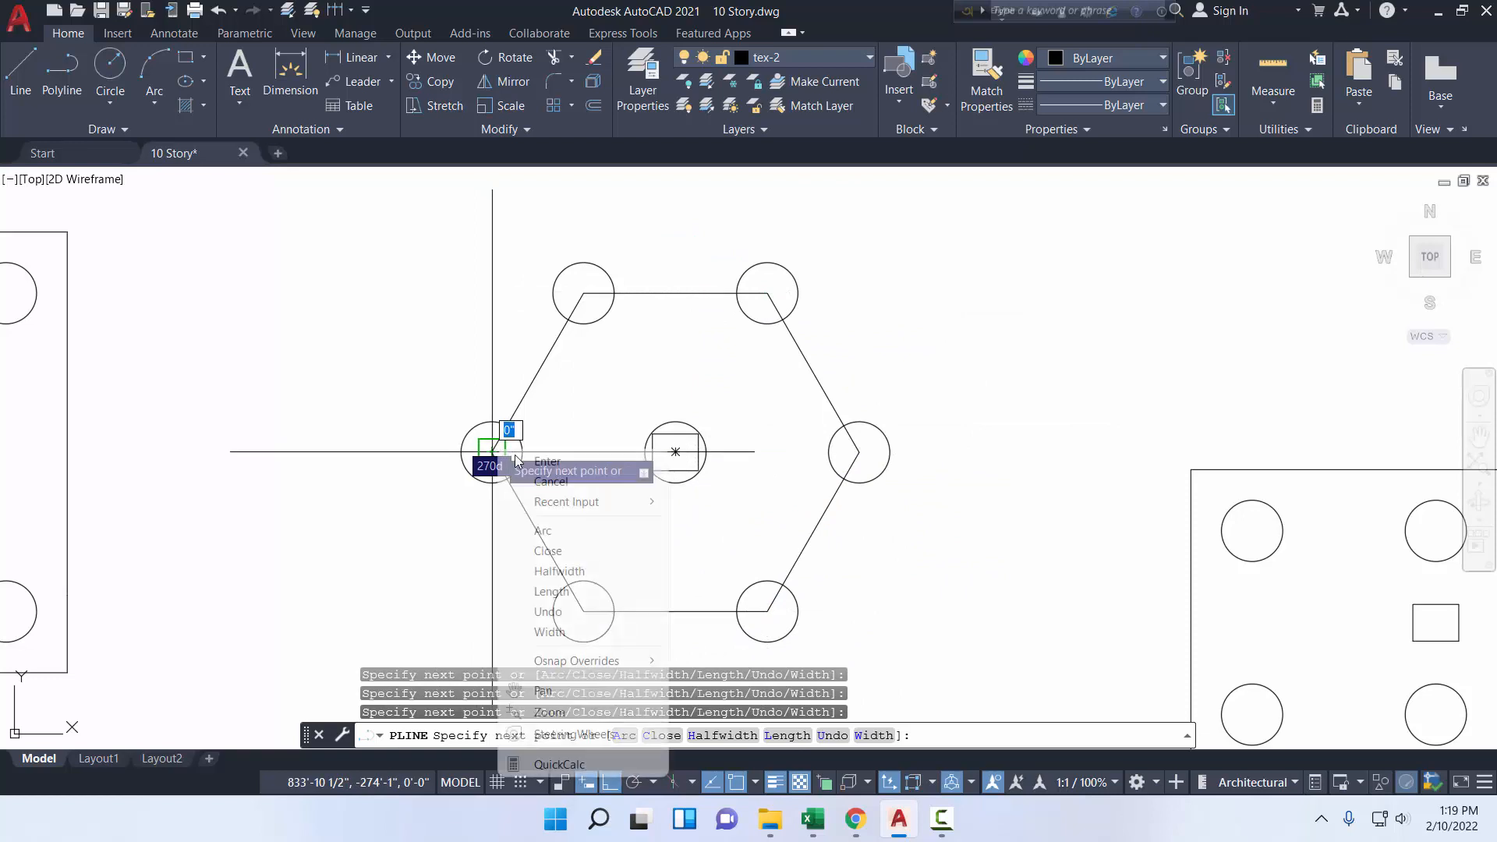
left_click(538, 461)
- Offset the hexagon outward by 1'-8" to form the outer cap outline
scroll(535, 460, "down", 3)
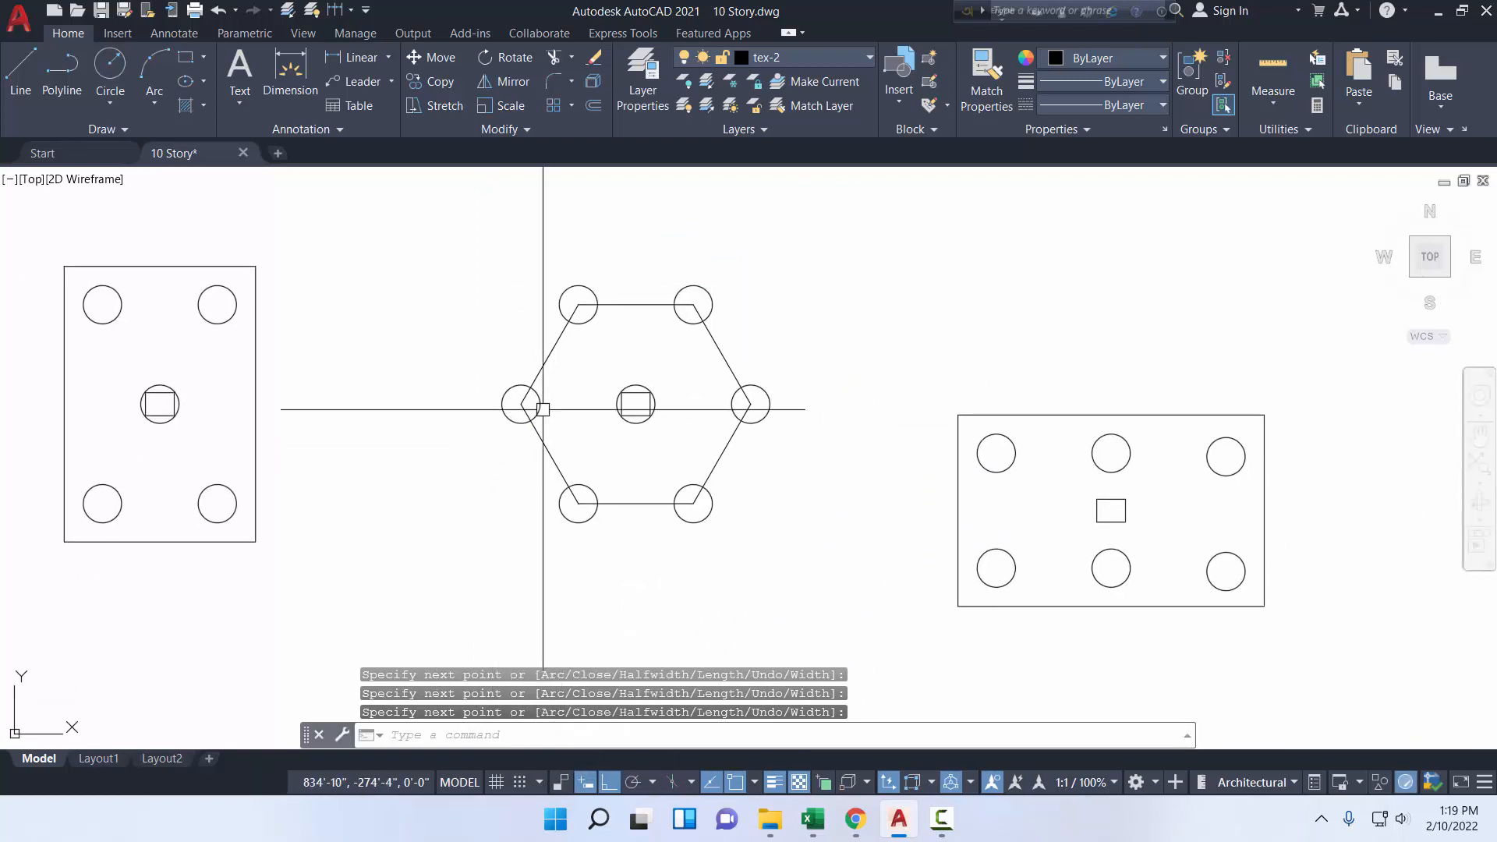
type("o")
key("Return")
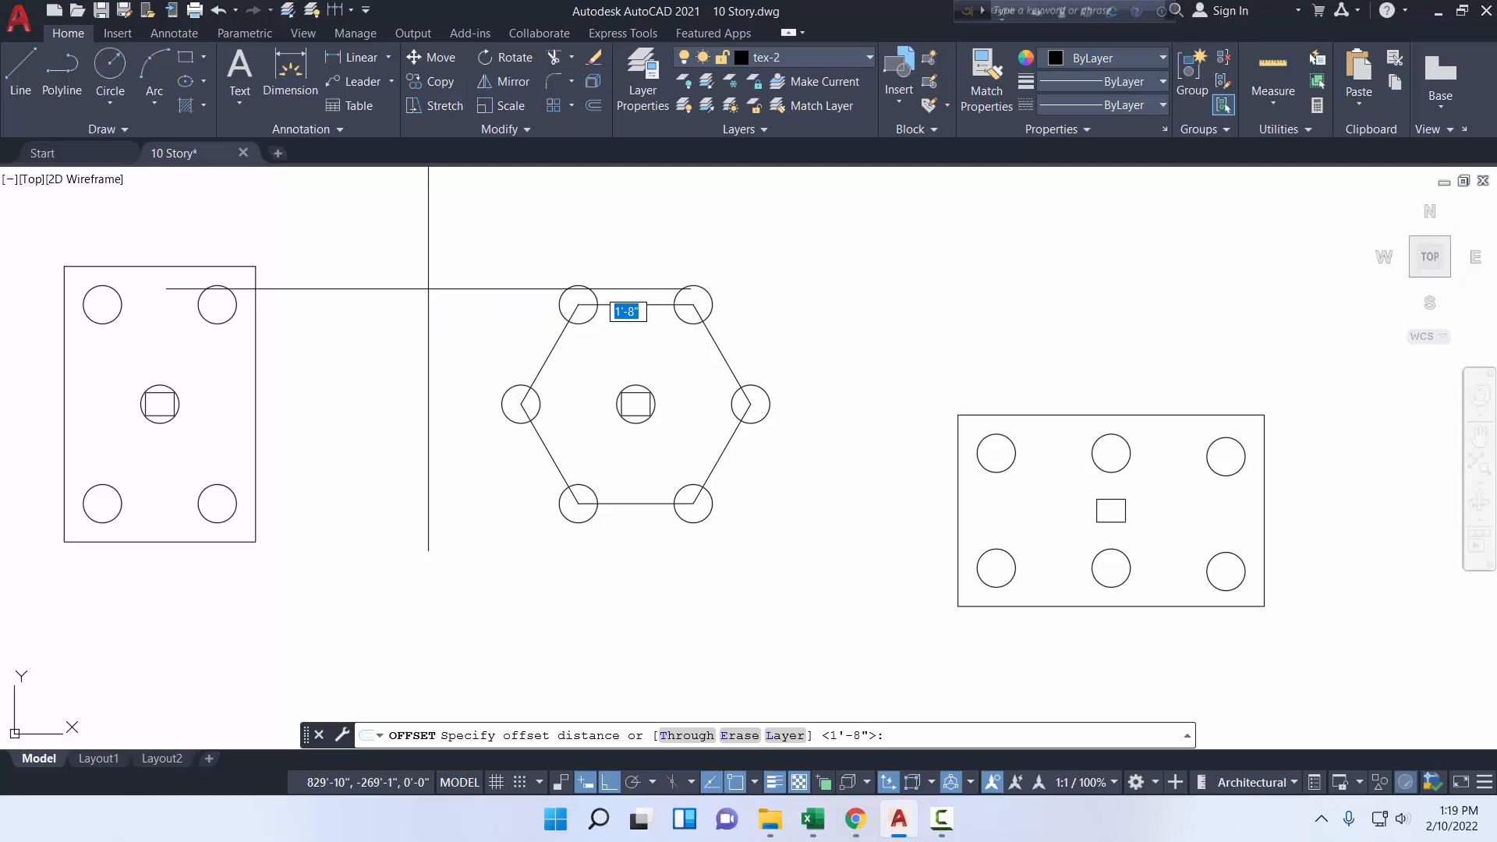
key("Return")
left_click(549, 348)
left_click(515, 323)
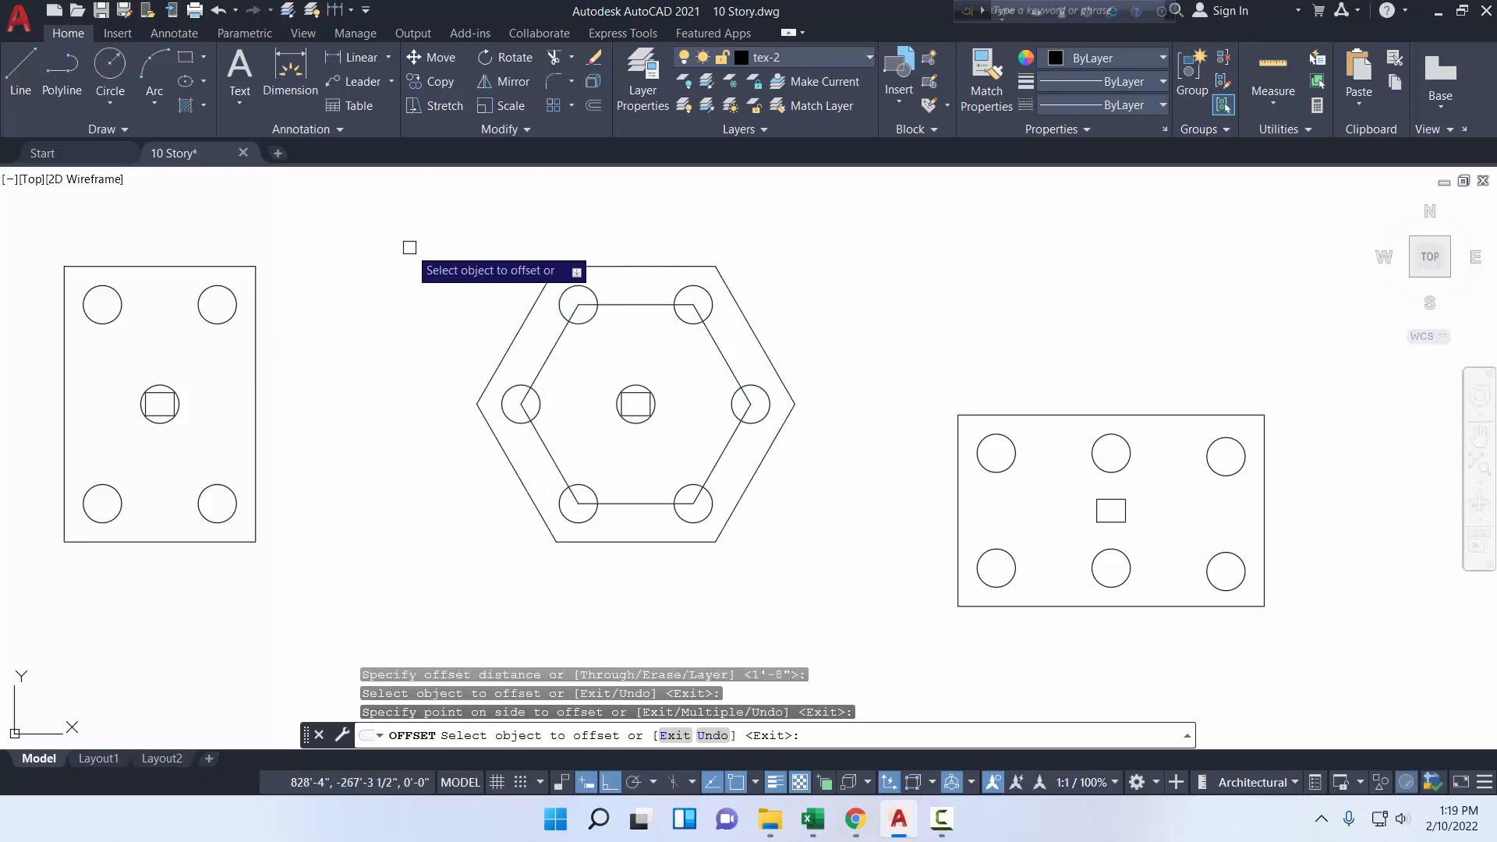
right_click(444, 241)
left_click(476, 251)
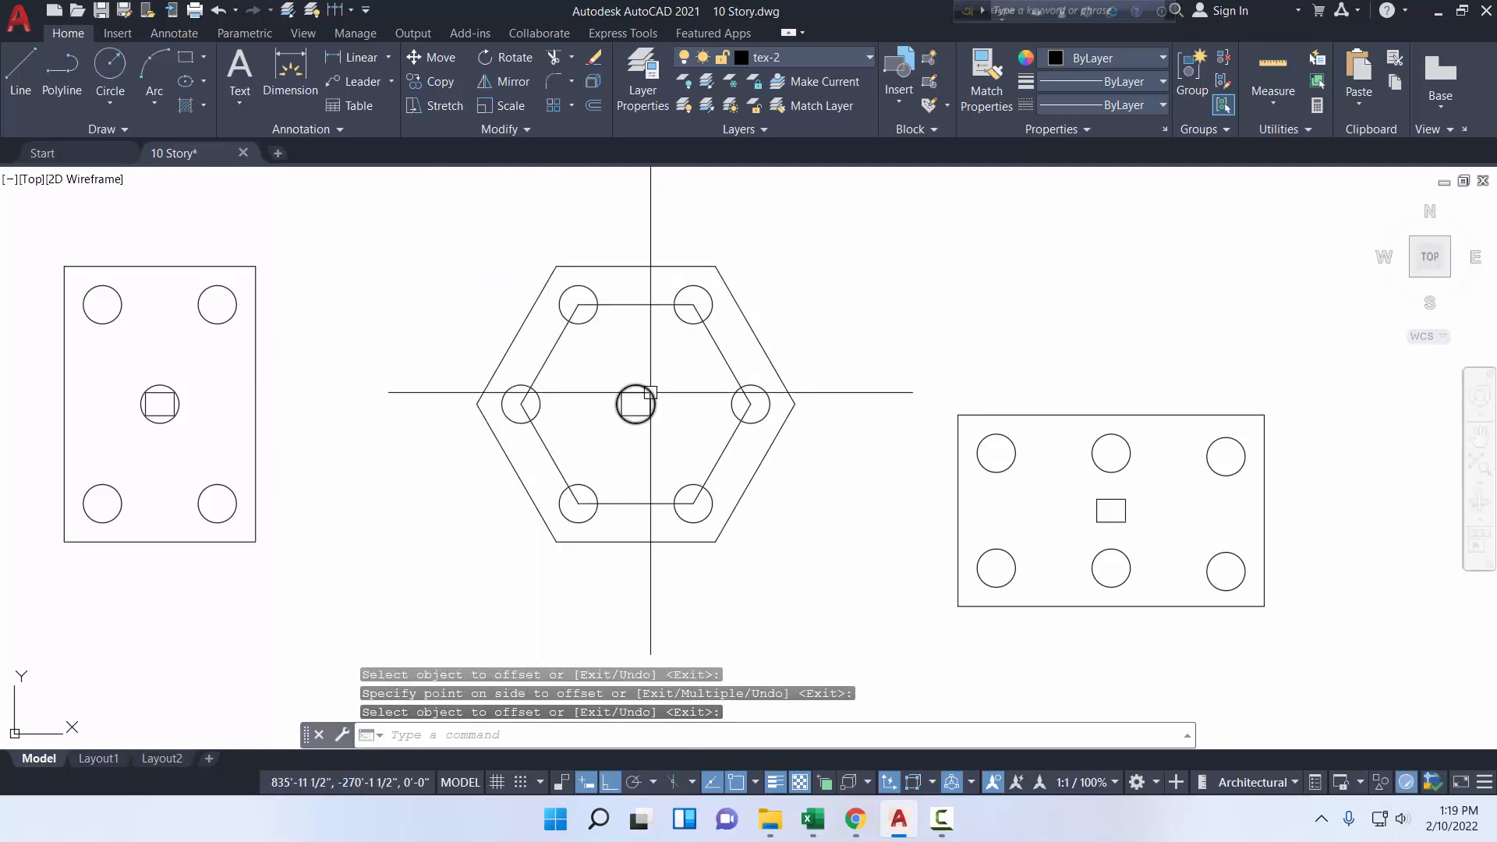
- Draw a vertical polyline downward from the left quadrant of the hexagon's leftmost circle
scroll(458, 405, "up", 2)
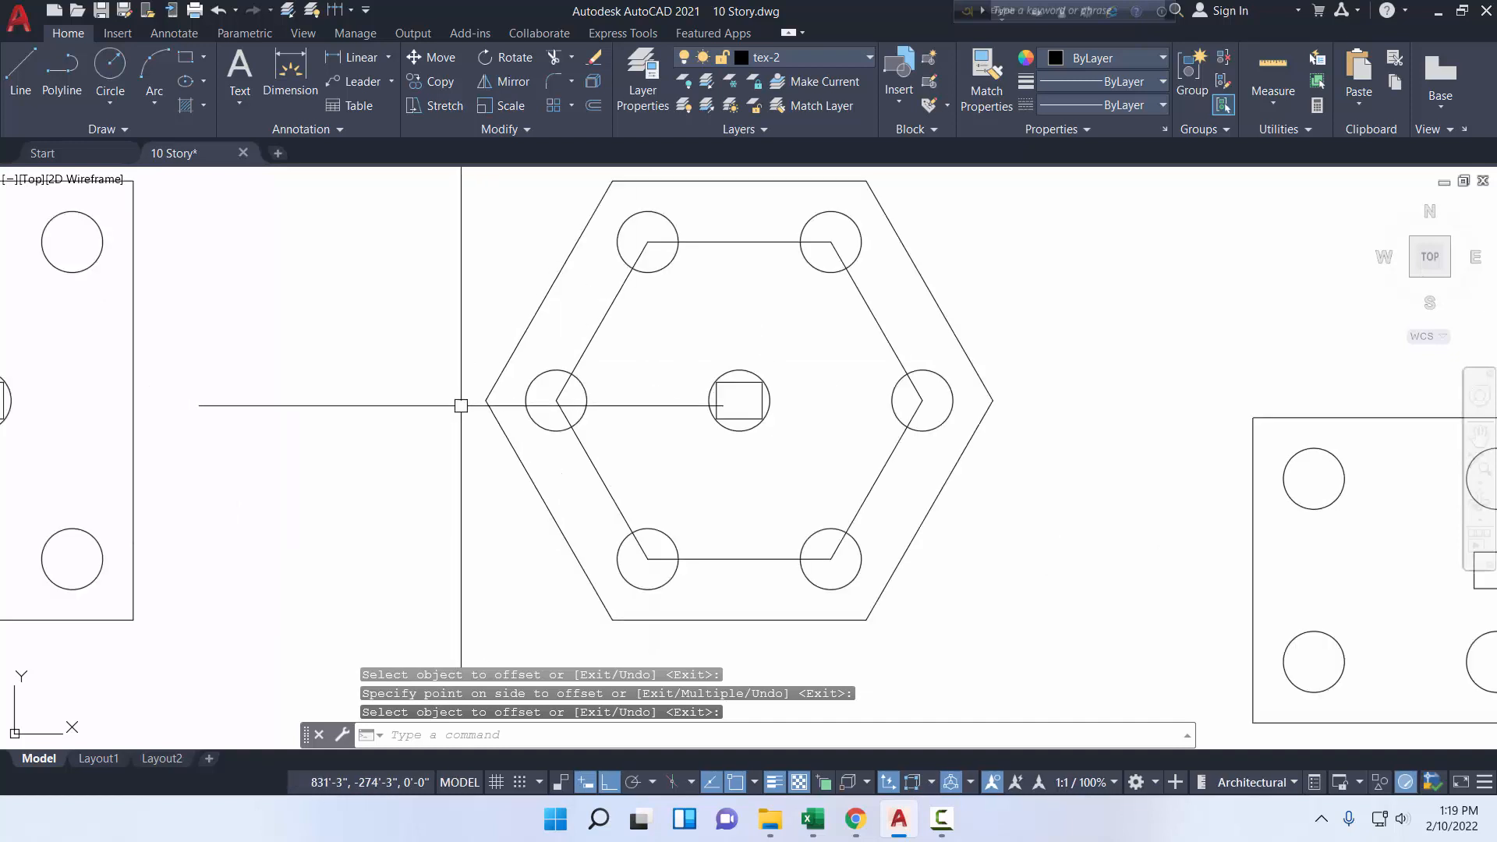
left_click(62, 70)
left_click(539, 411)
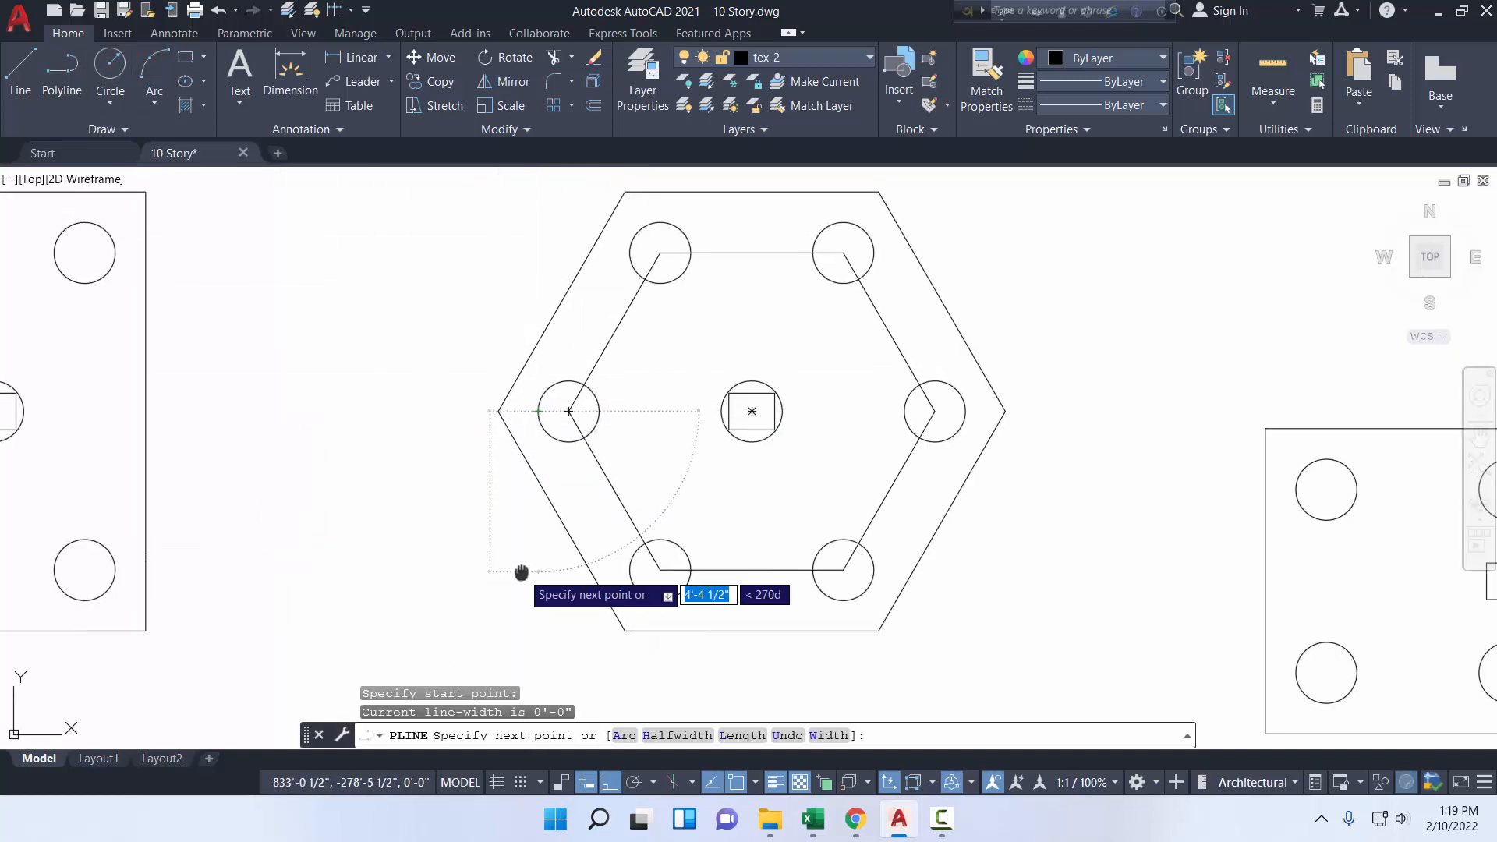
middle_click_drag(527, 643, 511, 519)
right_click(523, 522)
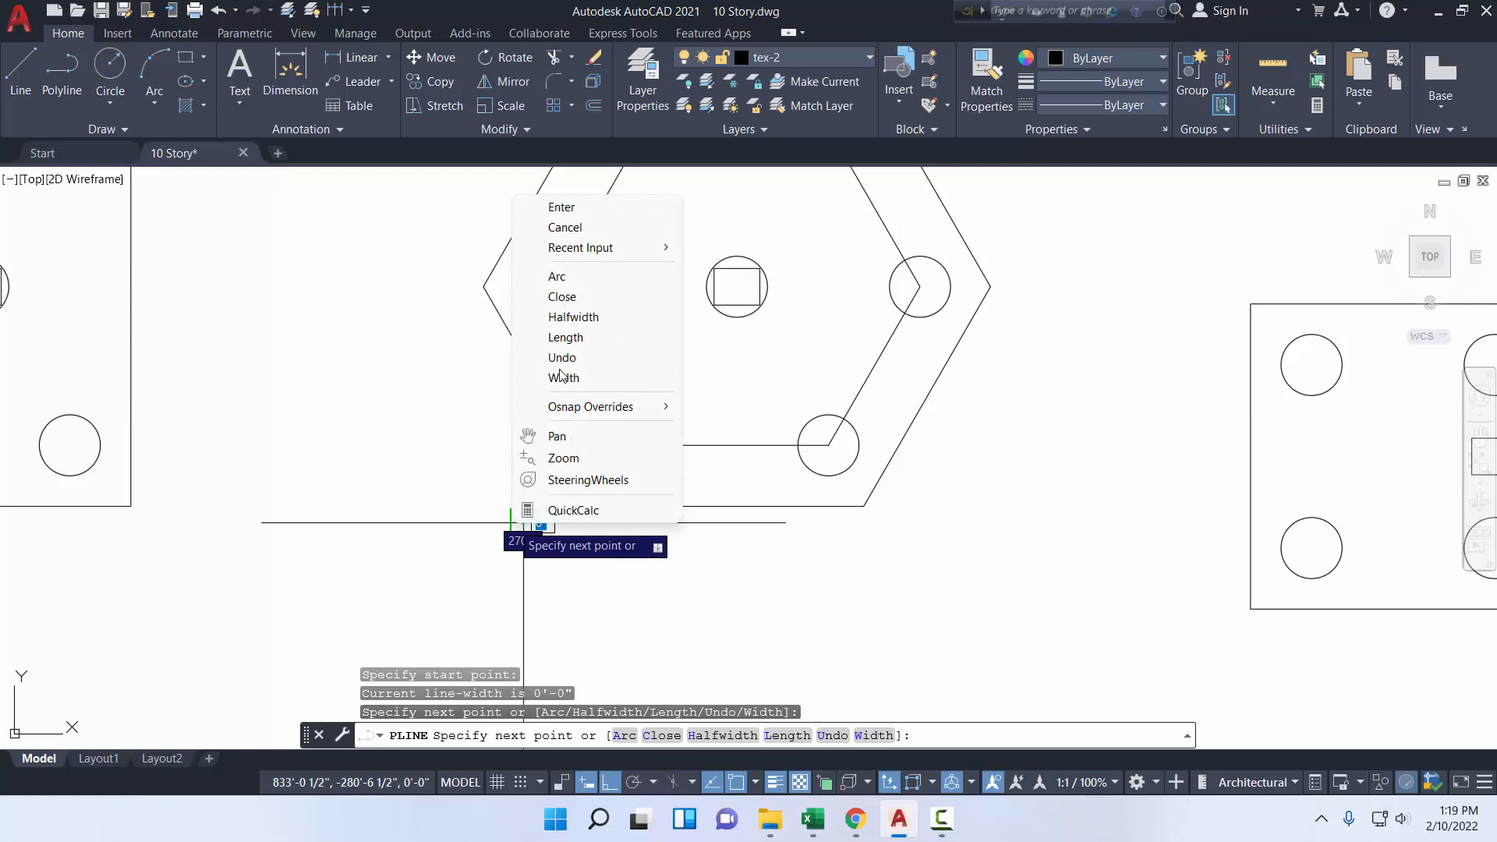
left_click(576, 209)
- Move the vertical line upward so it extends above and below the leftmost circle
middle_click_drag(445, 395, 518, 619)
left_click(539, 611)
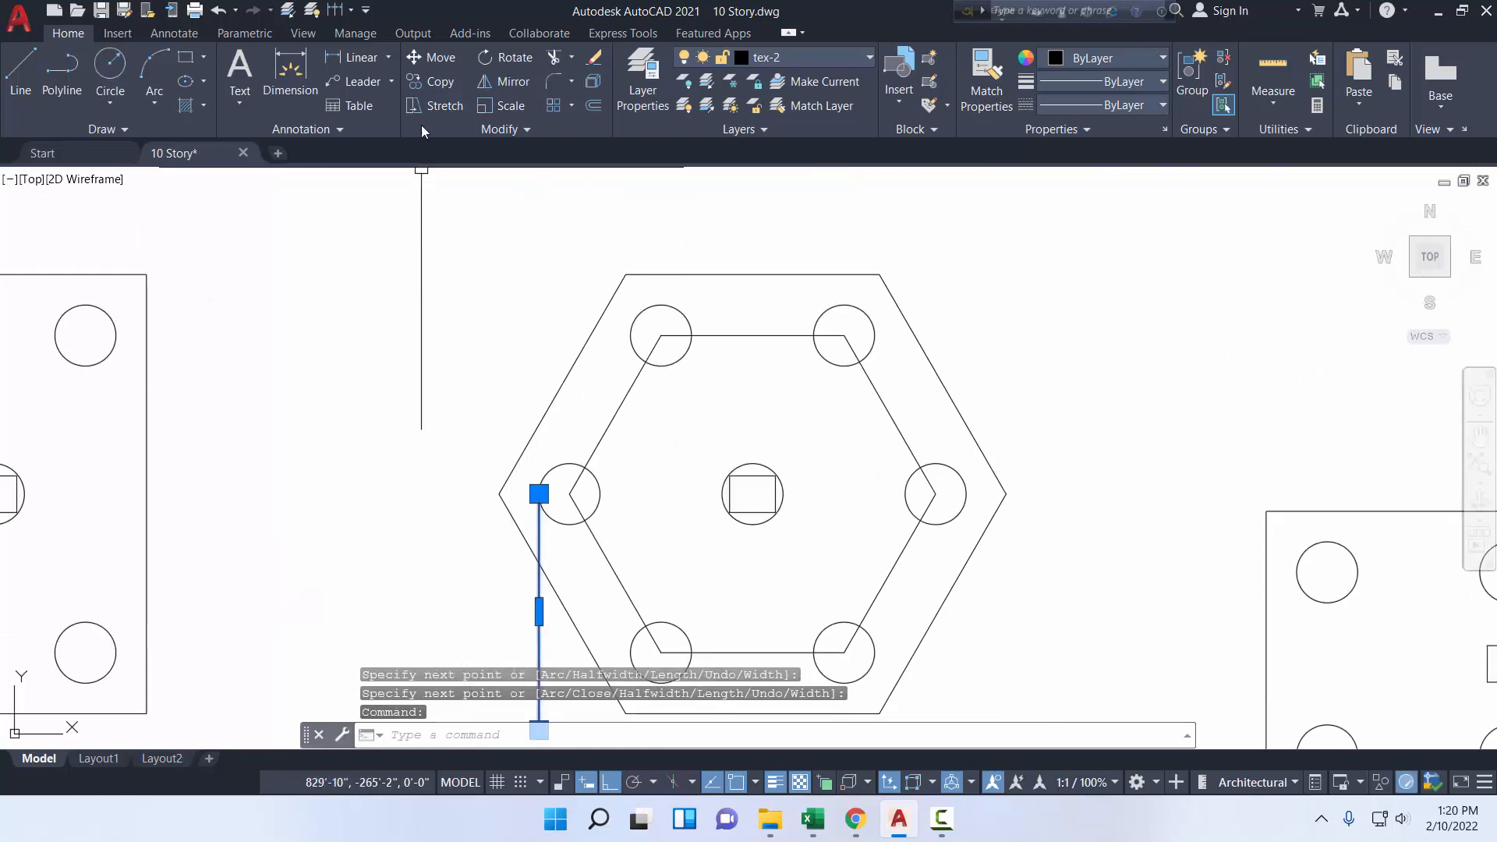
left_click(424, 59)
left_click(377, 402)
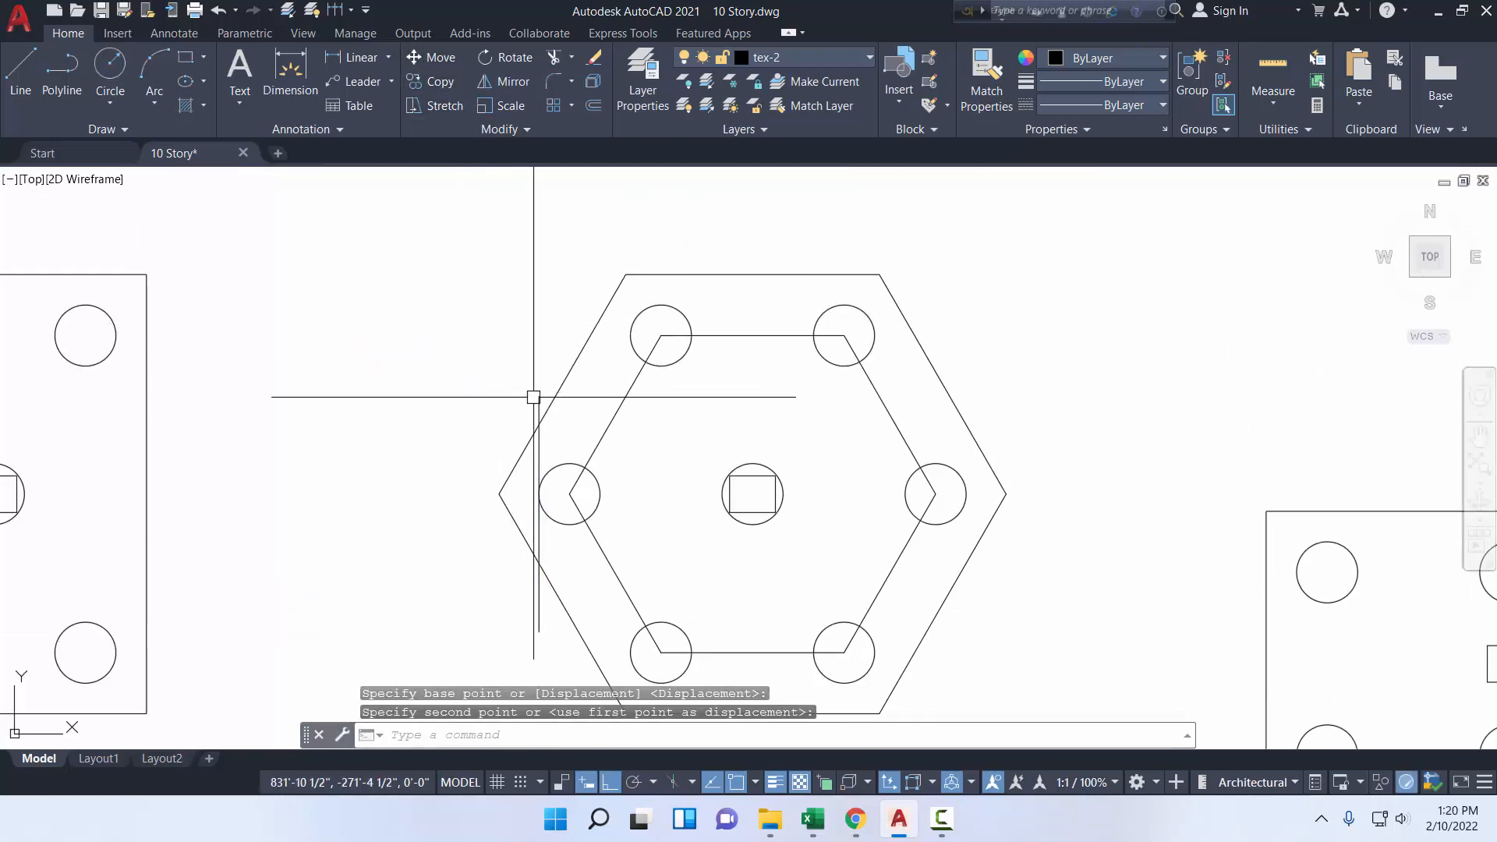
- Try to move the vertical line 20 inches to the left, then undo the move
left_click(534, 397)
left_click(535, 397)
left_click(428, 58)
left_click(523, 396)
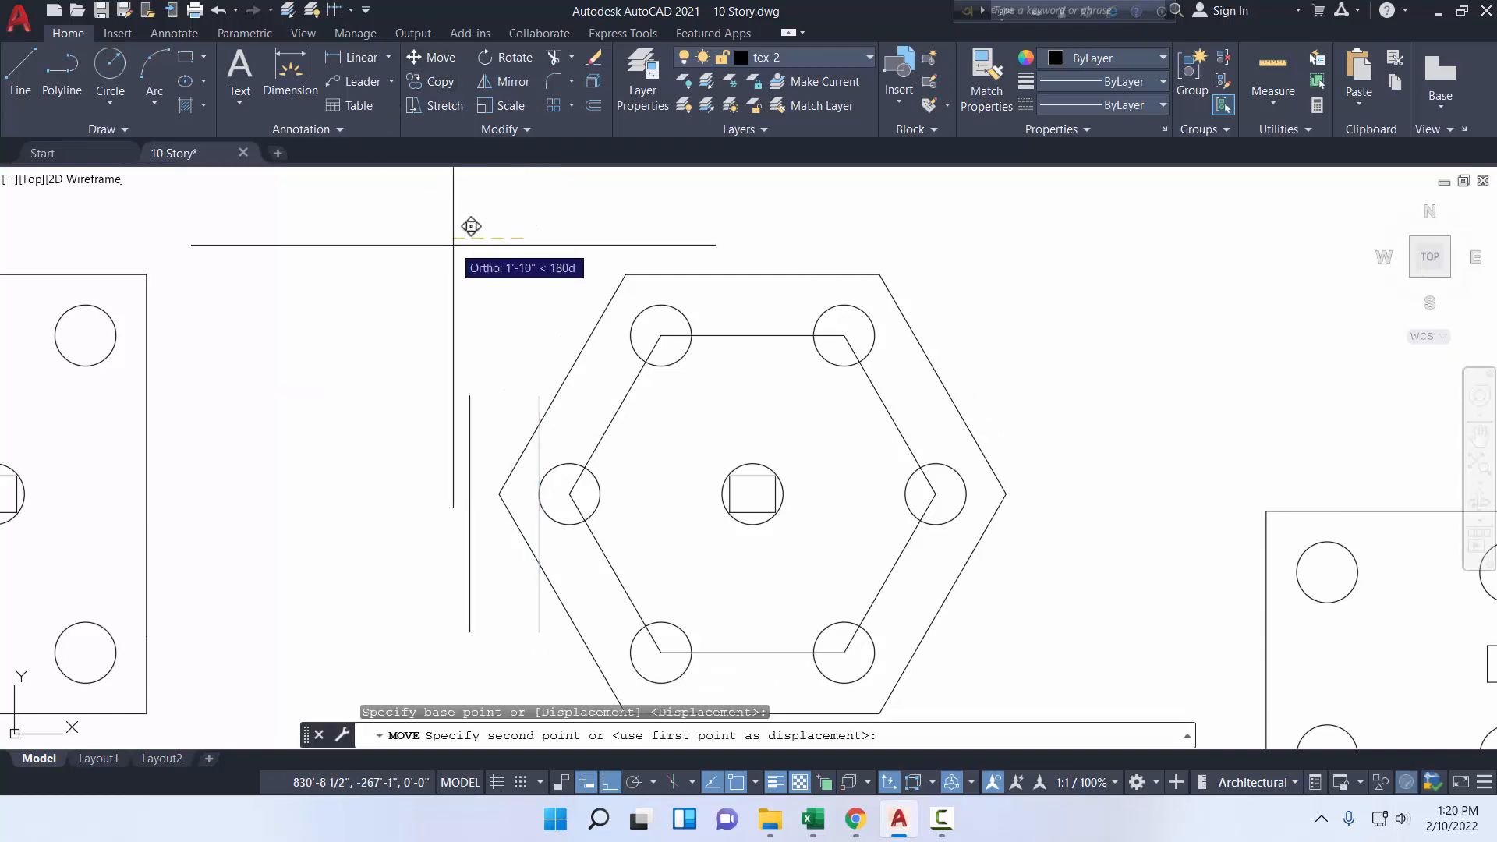
key("Return")
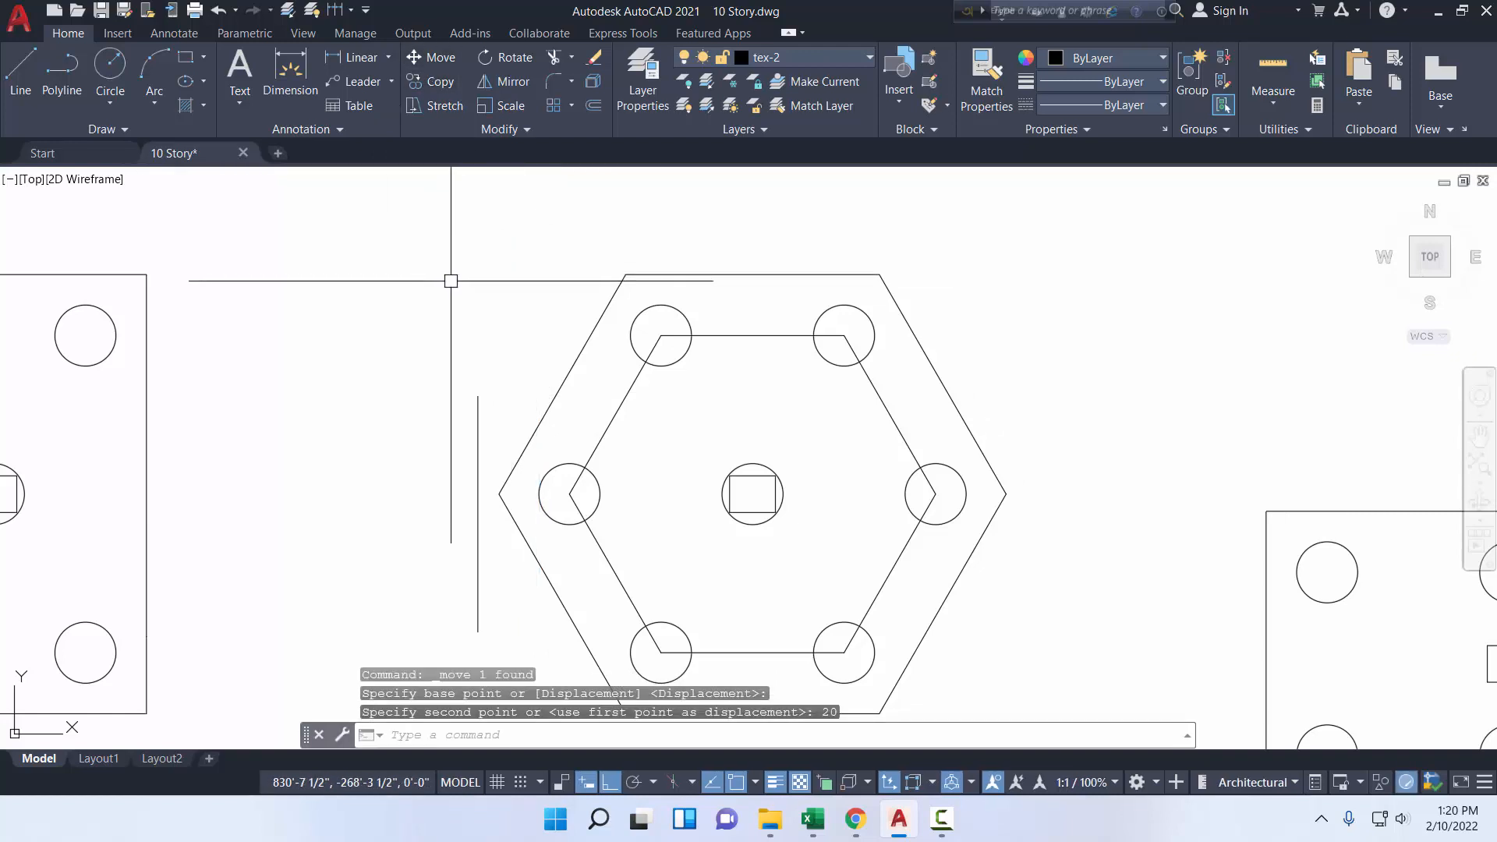
key("ctrl+z")
- Move the vertical line 10 inches to the left so it crosses the outer hexagon's left corner
left_click(539, 396)
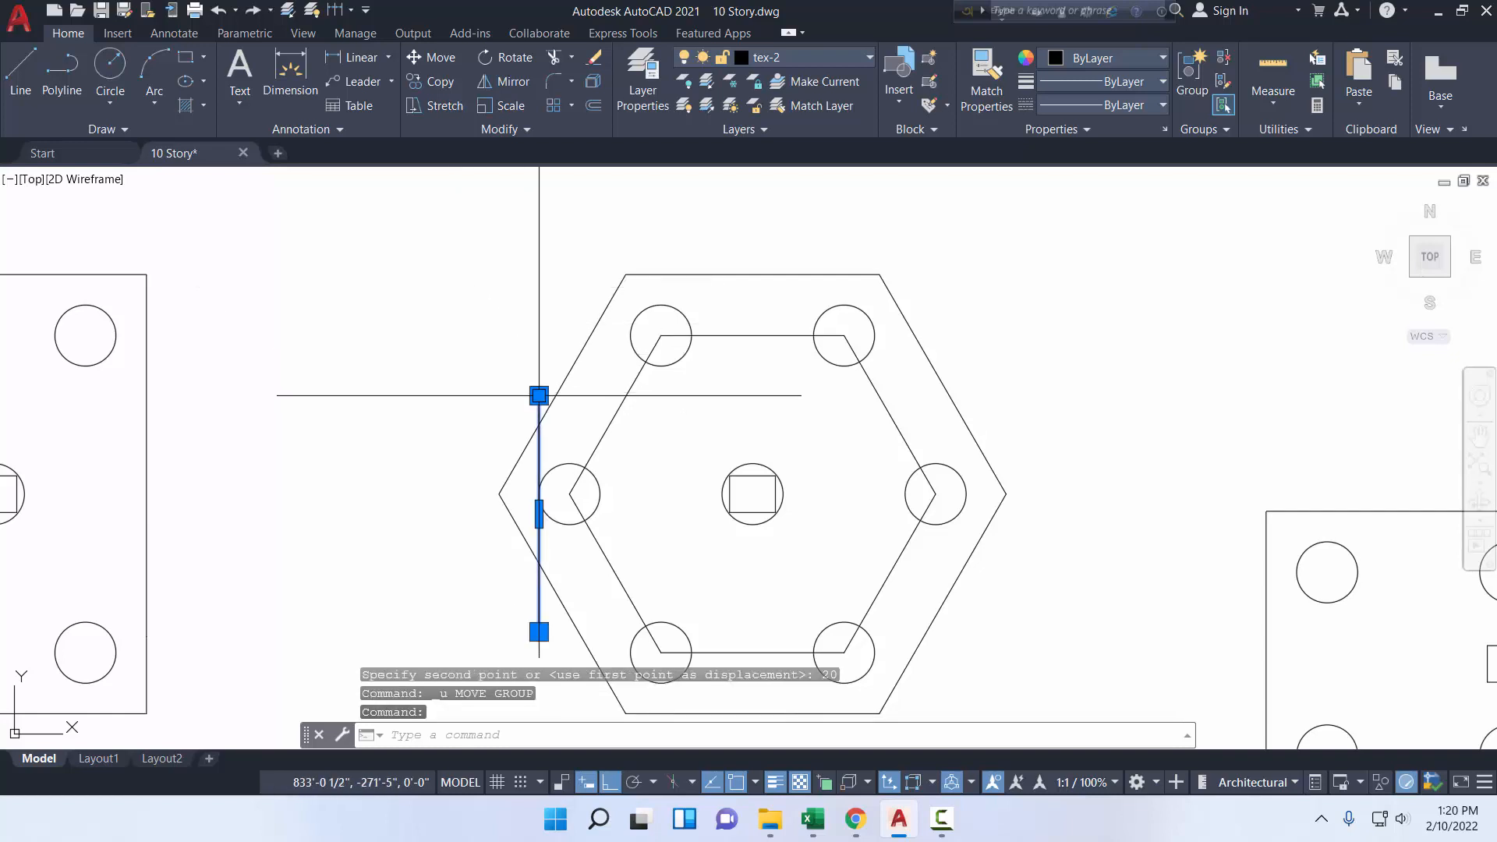
left_click(427, 57)
left_click(425, 232)
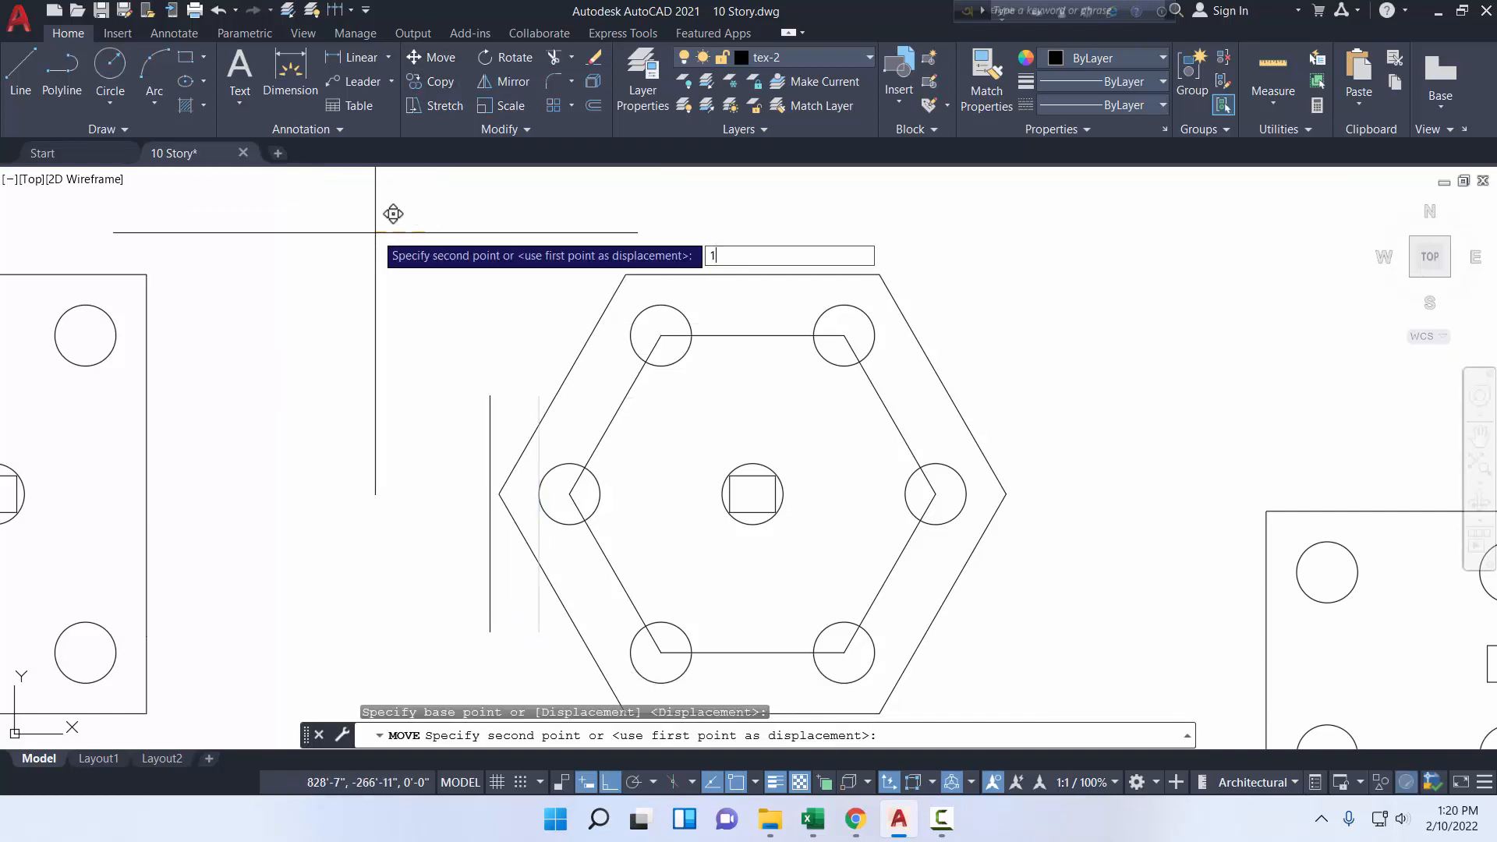
key("Return")
- Trim off the outer hexagon's left tip and the vertical line's ends beyond the hexagon's sloping edges
scroll(511, 468, "up", 2)
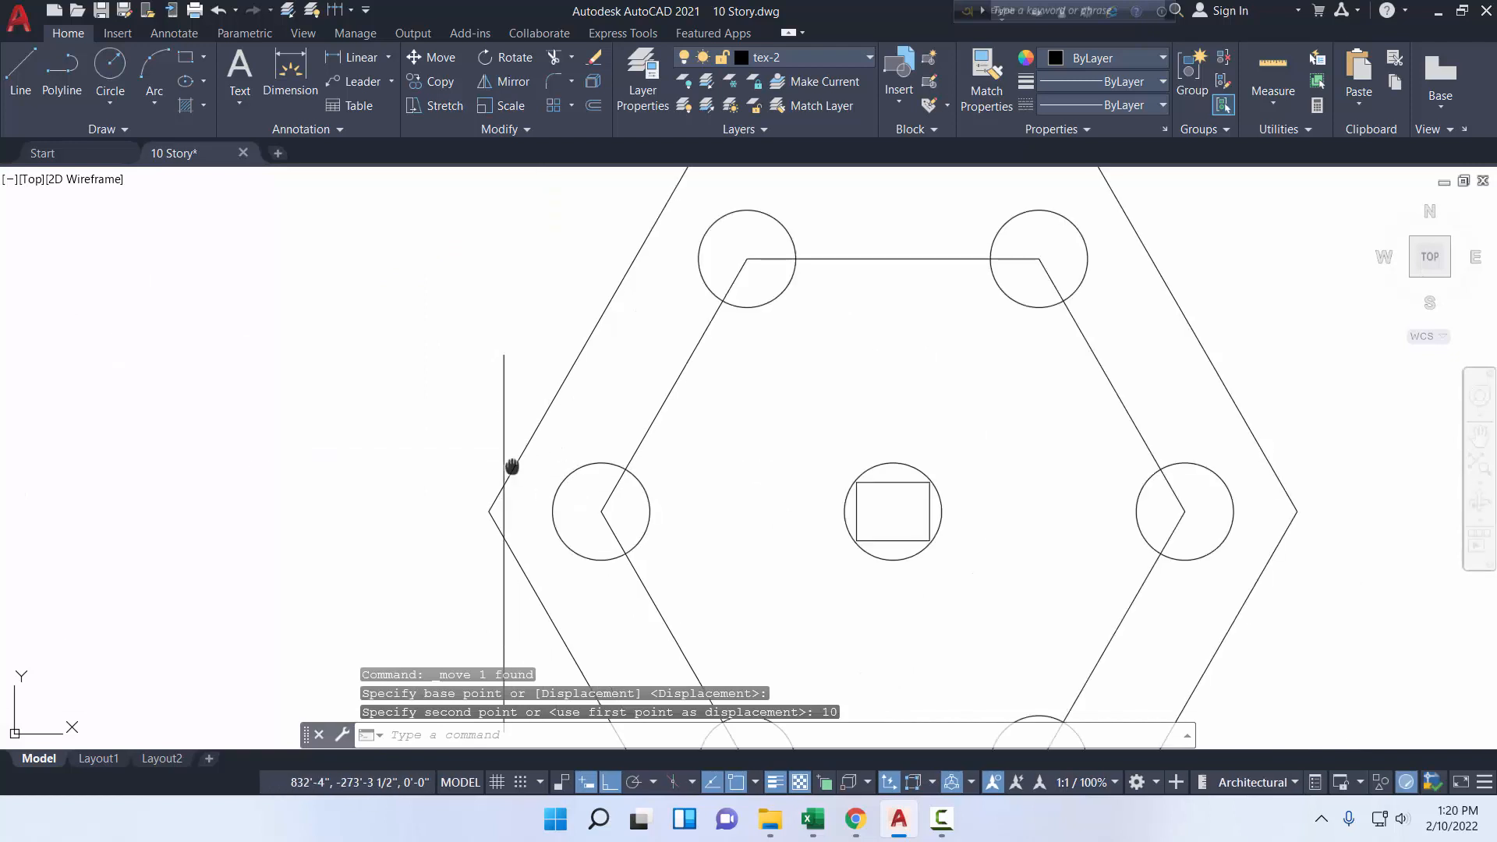
middle_click_drag(511, 468, 512, 334)
left_click(554, 56)
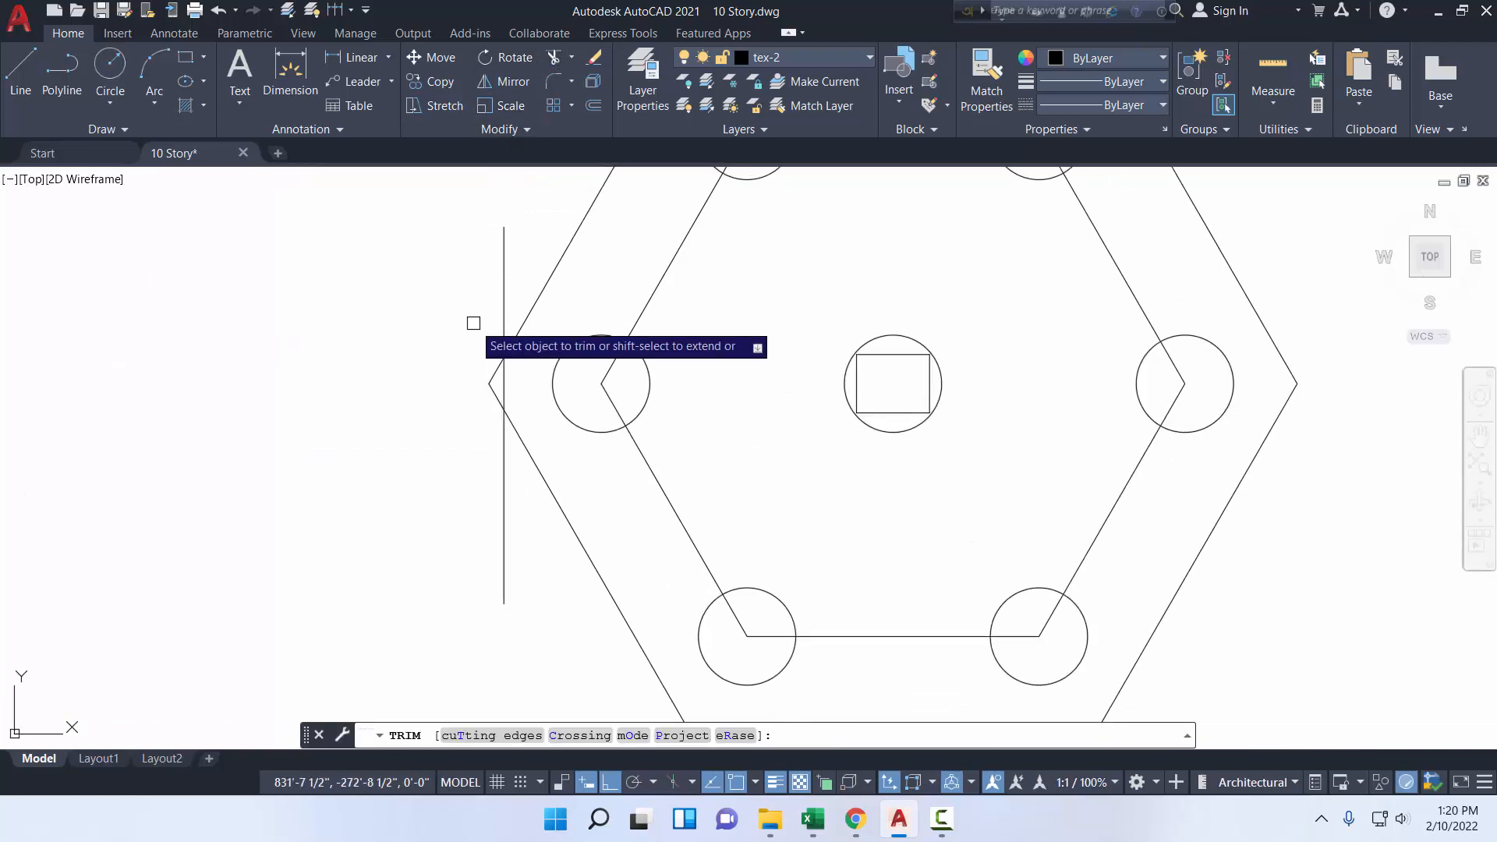
scroll(478, 329, "up", 4)
mouse_move(485, 334)
left_mouse_down()
mouse_move(528, 519)
mouse_move(515, 536)
left_mouse_up()
scroll(515, 536, "down", 6)
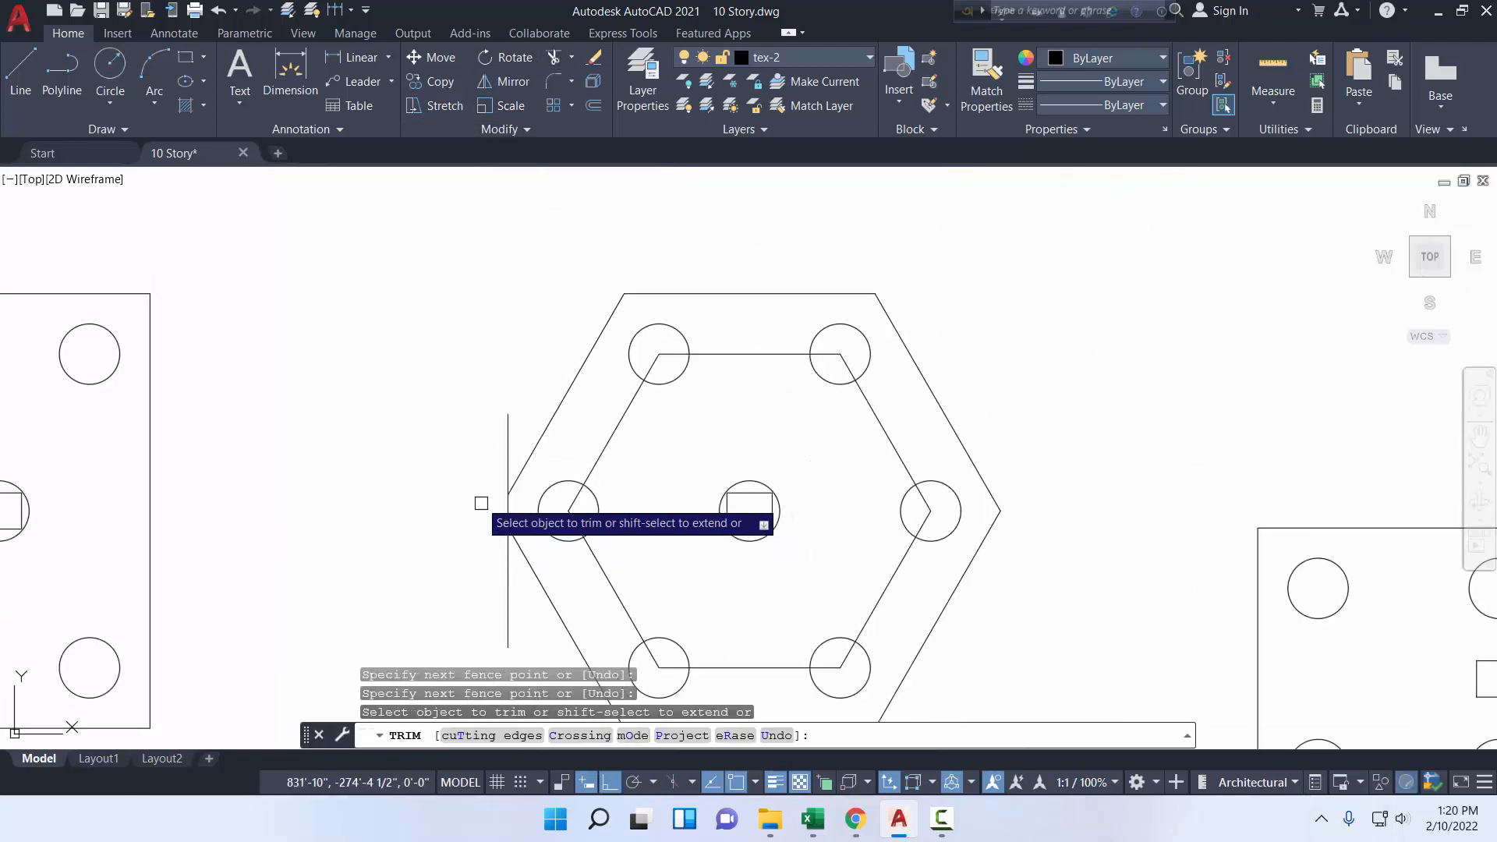
mouse_move(489, 439)
left_mouse_down()
mouse_move(508, 418)
mouse_move(478, 450)
mouse_move(484, 562)
mouse_move(518, 605)
left_mouse_up()
right_click(432, 467)
left_click(460, 474)
- Mirror the short vertical line at the hexagonal cap's left corner to its right corner about the vertical centreline, keeping the original
left_click(509, 511)
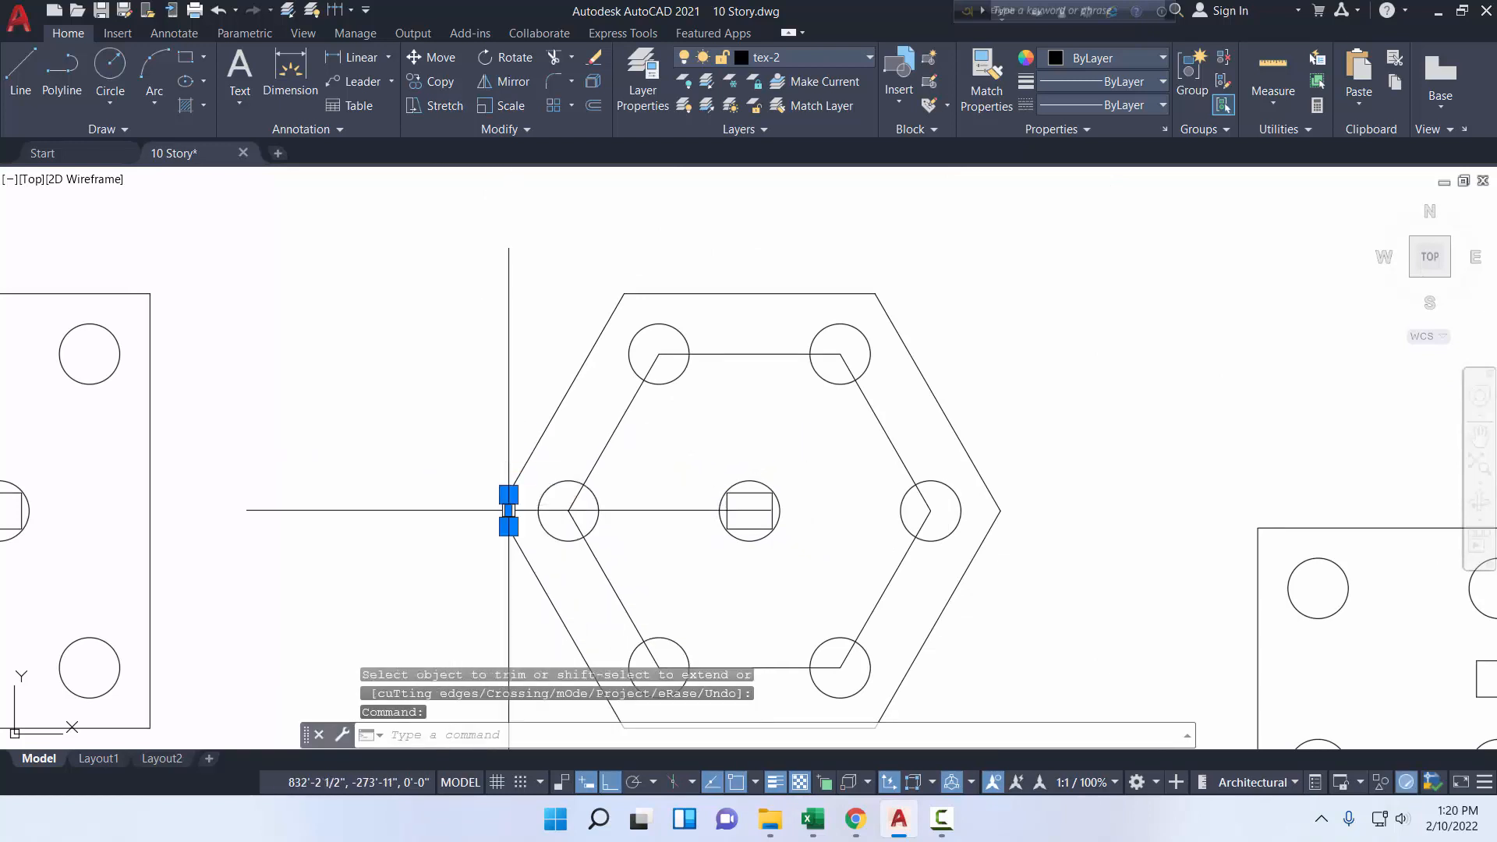
middle_click_drag(685, 417, 486, 406)
scroll(494, 418, "down", 3)
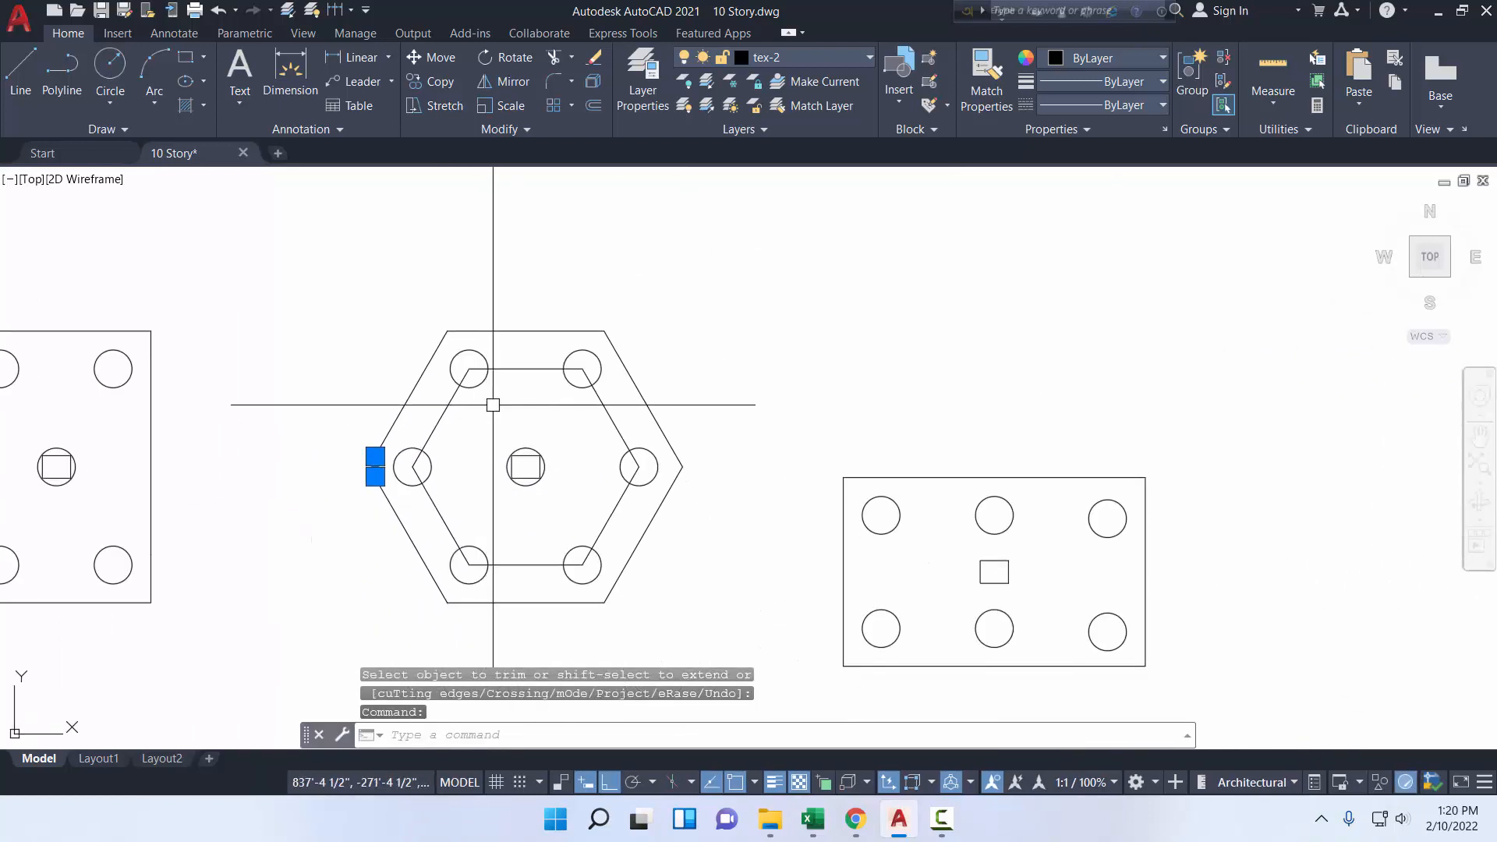
left_click(506, 81)
left_click(526, 332)
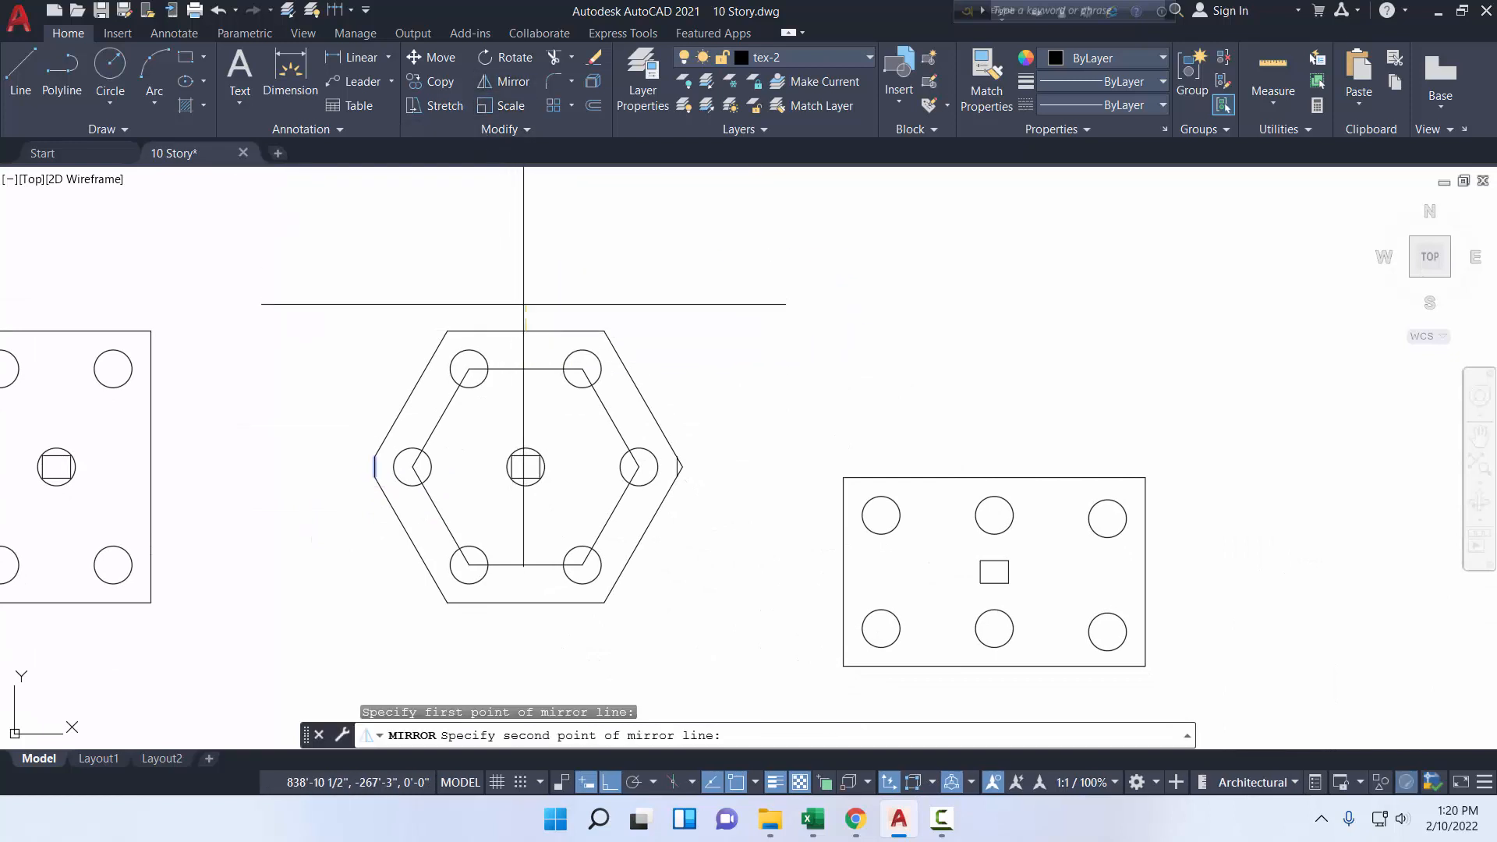
left_click(518, 266)
left_click(549, 335)
- Trim off the outer hexagon's right tip beyond the mirrored vertical line
scroll(671, 468, "up", 5)
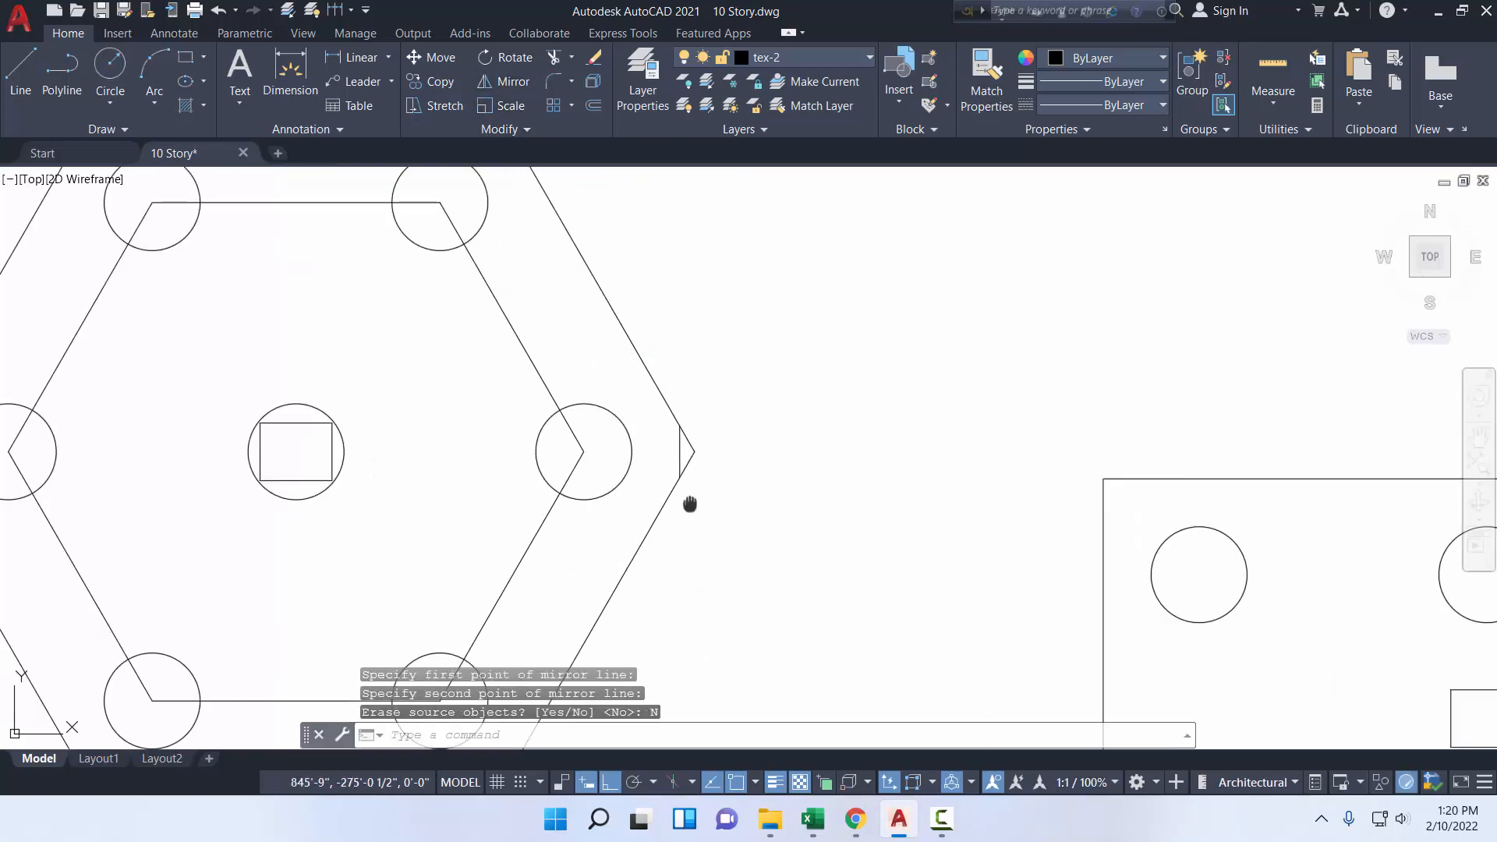
left_click(553, 57)
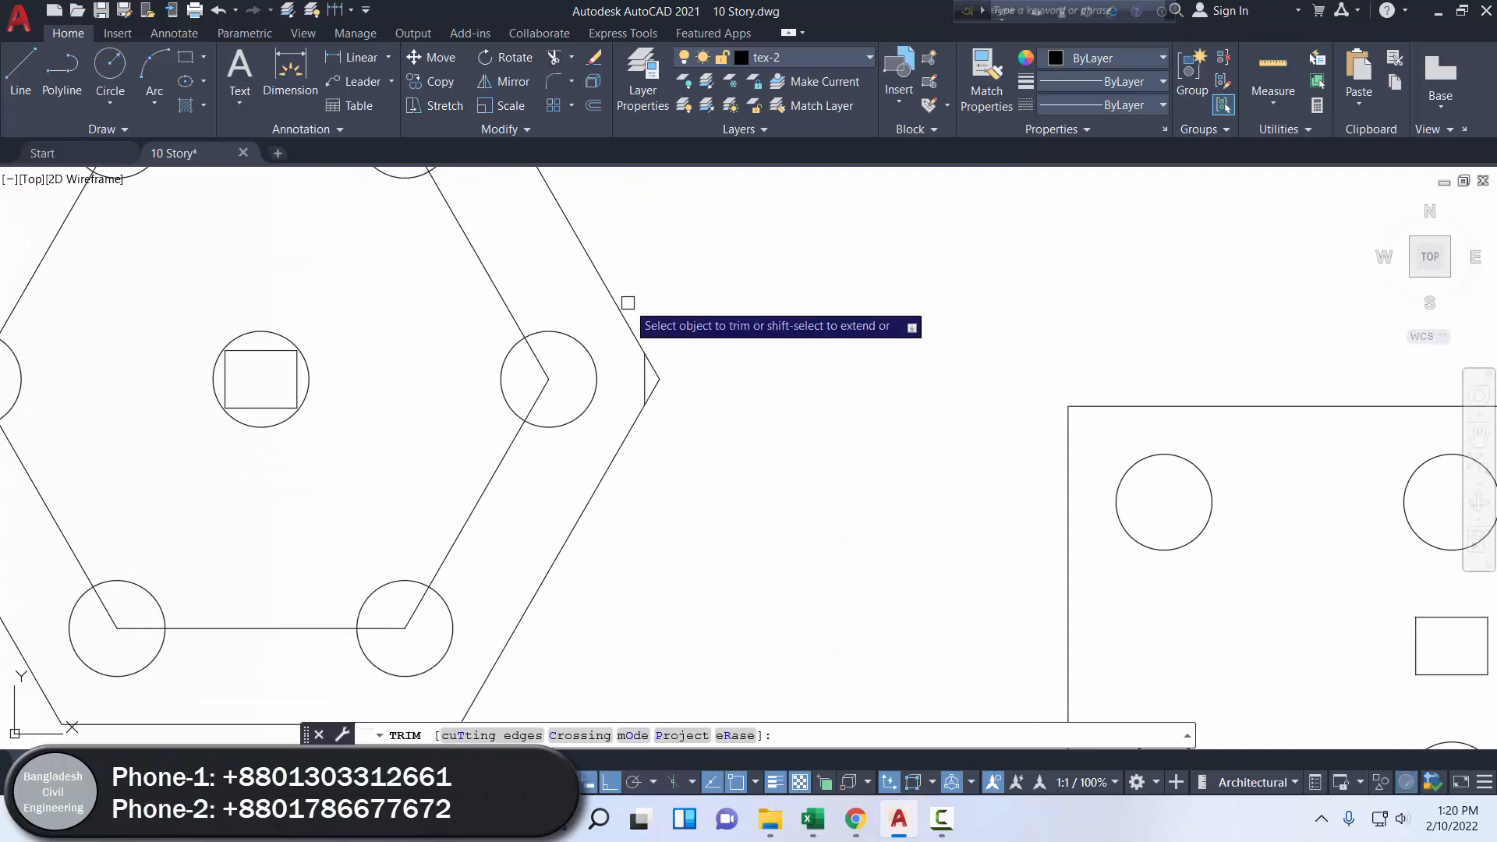
scroll(643, 352, "up", 5)
left_click(589, 264)
left_click(605, 450)
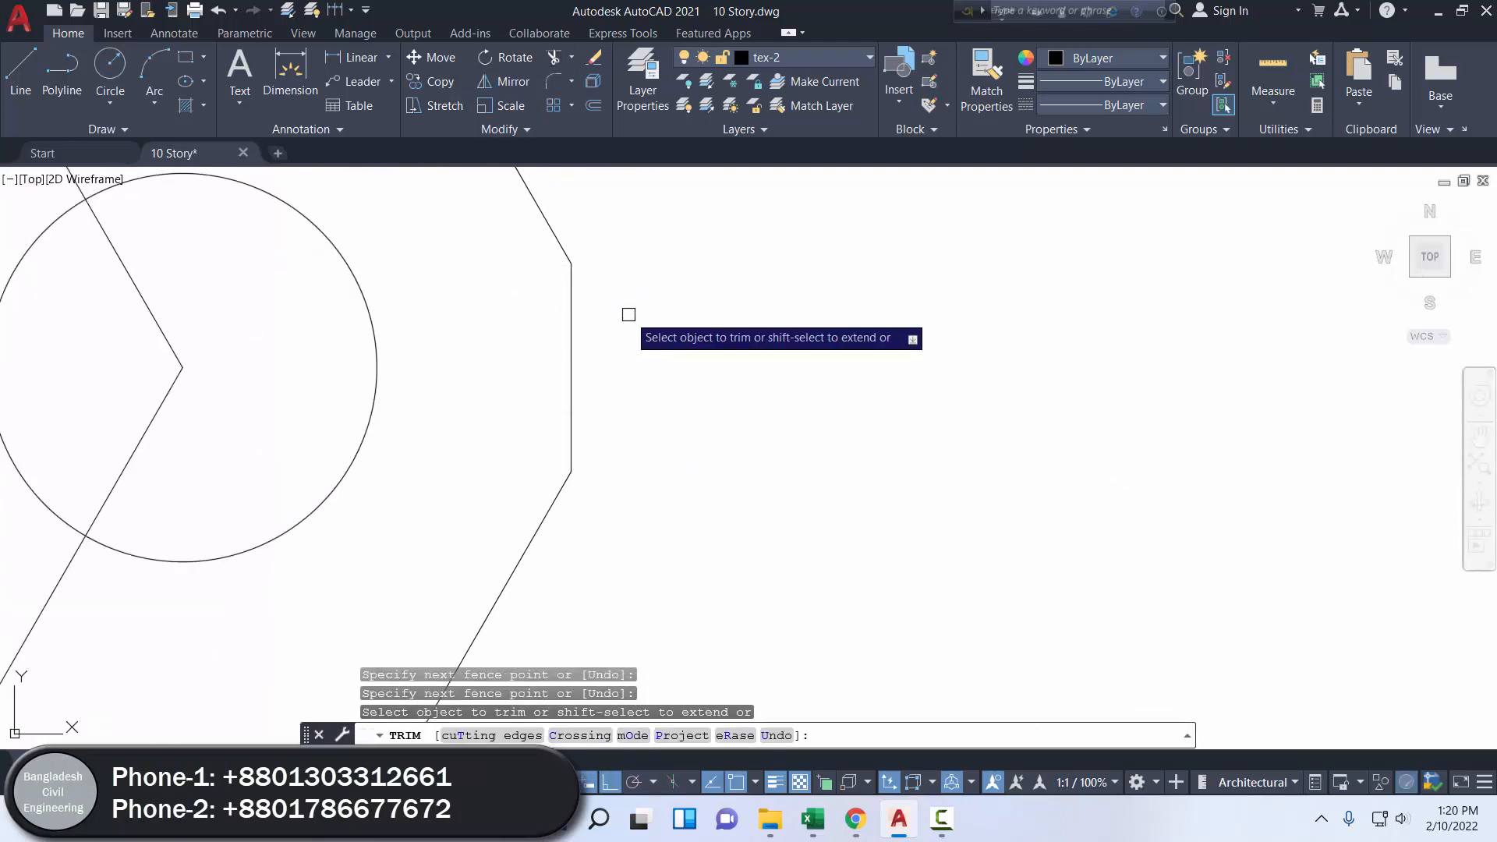
key("Return")
scroll(641, 436, "down", 5)
middle_click_drag(567, 451, 597, 473)
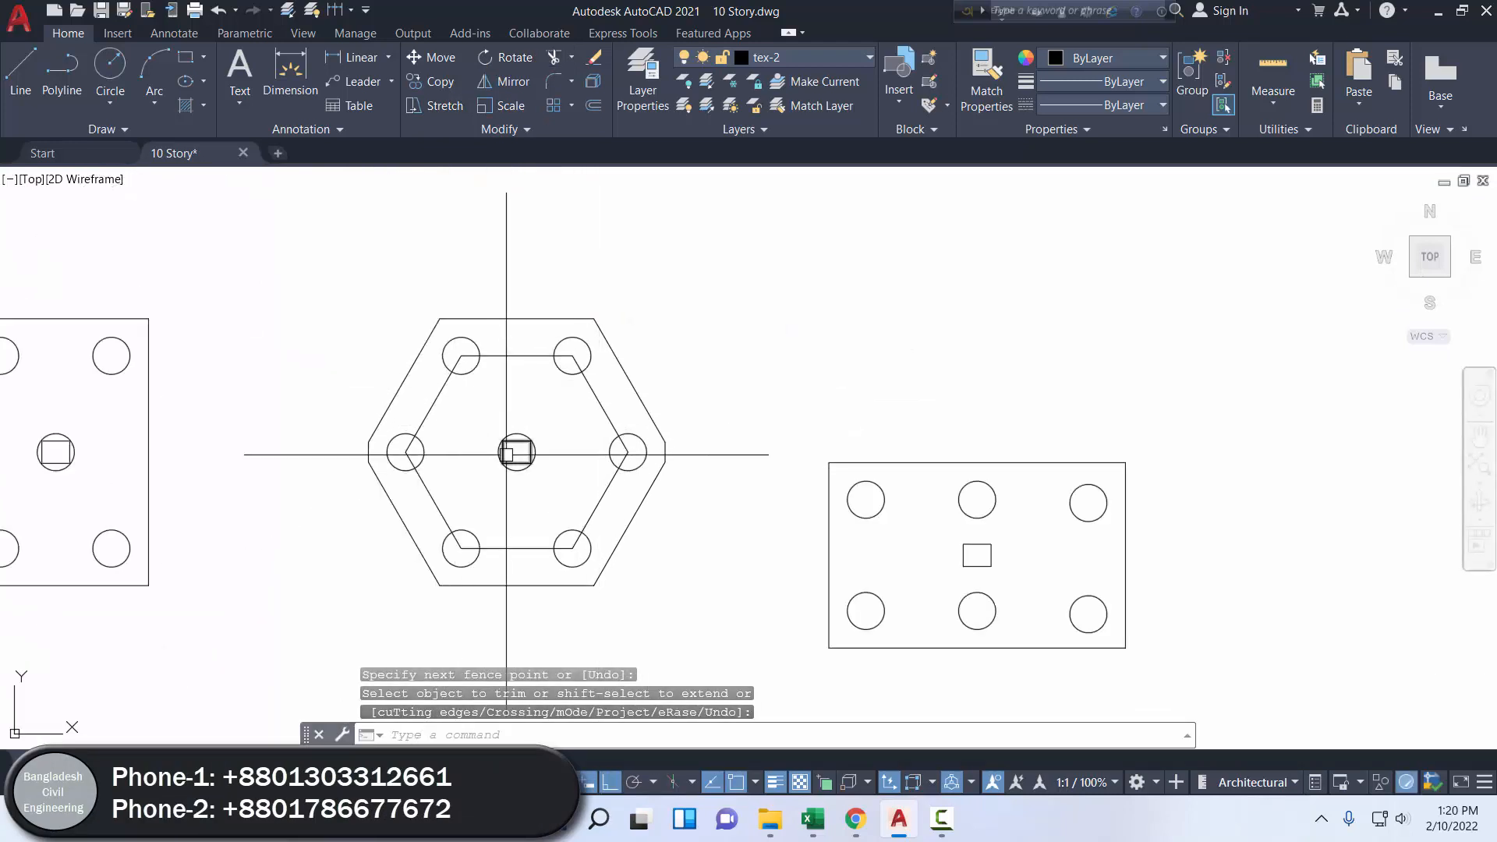
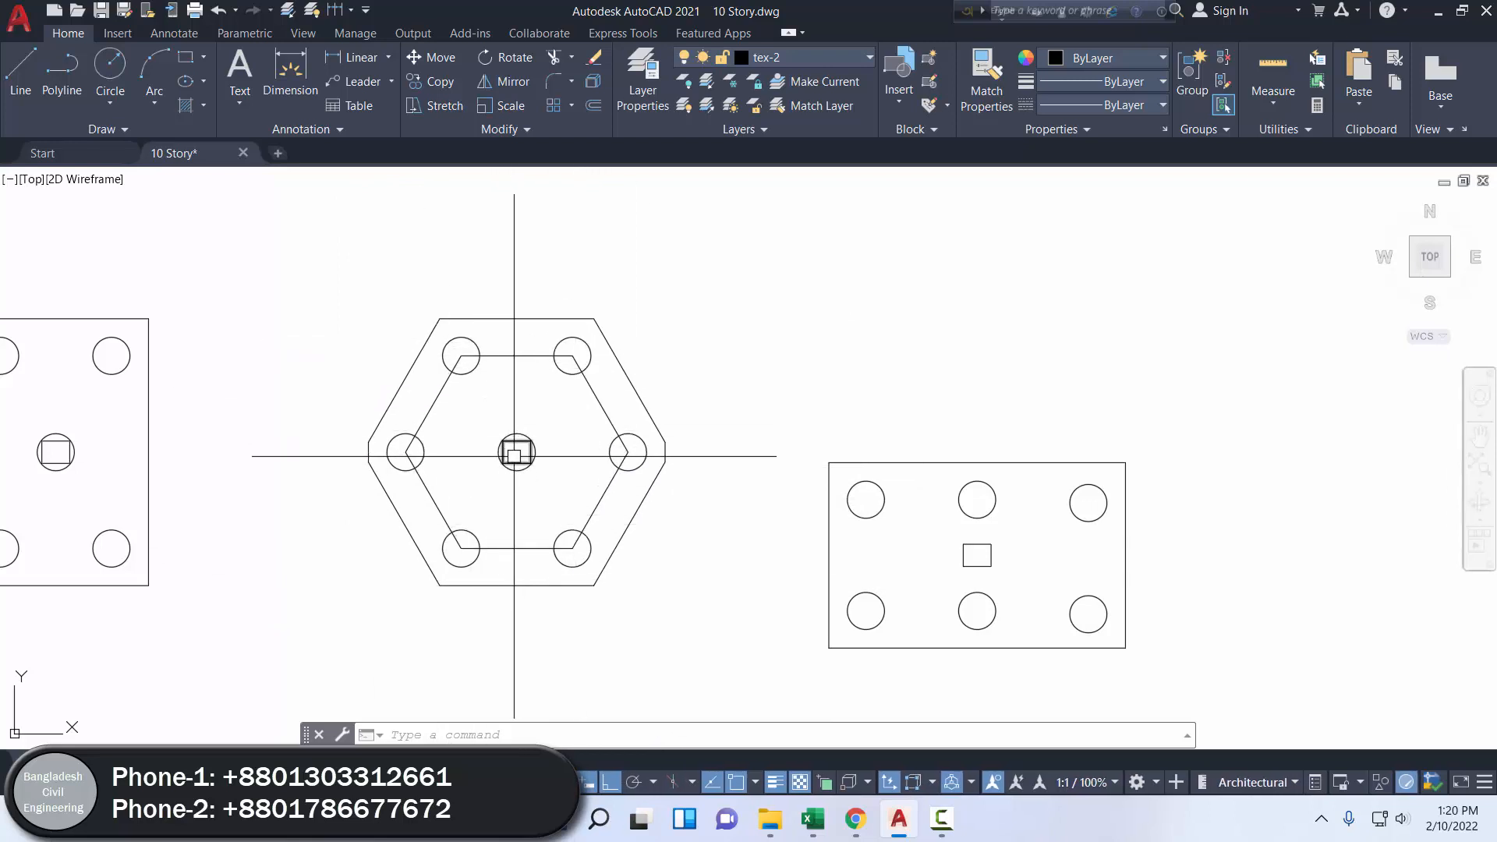
- Copy the five-pile rectangular cap horizontally to the empty area right of the six-pile cap
scroll(517, 452, "down", 2)
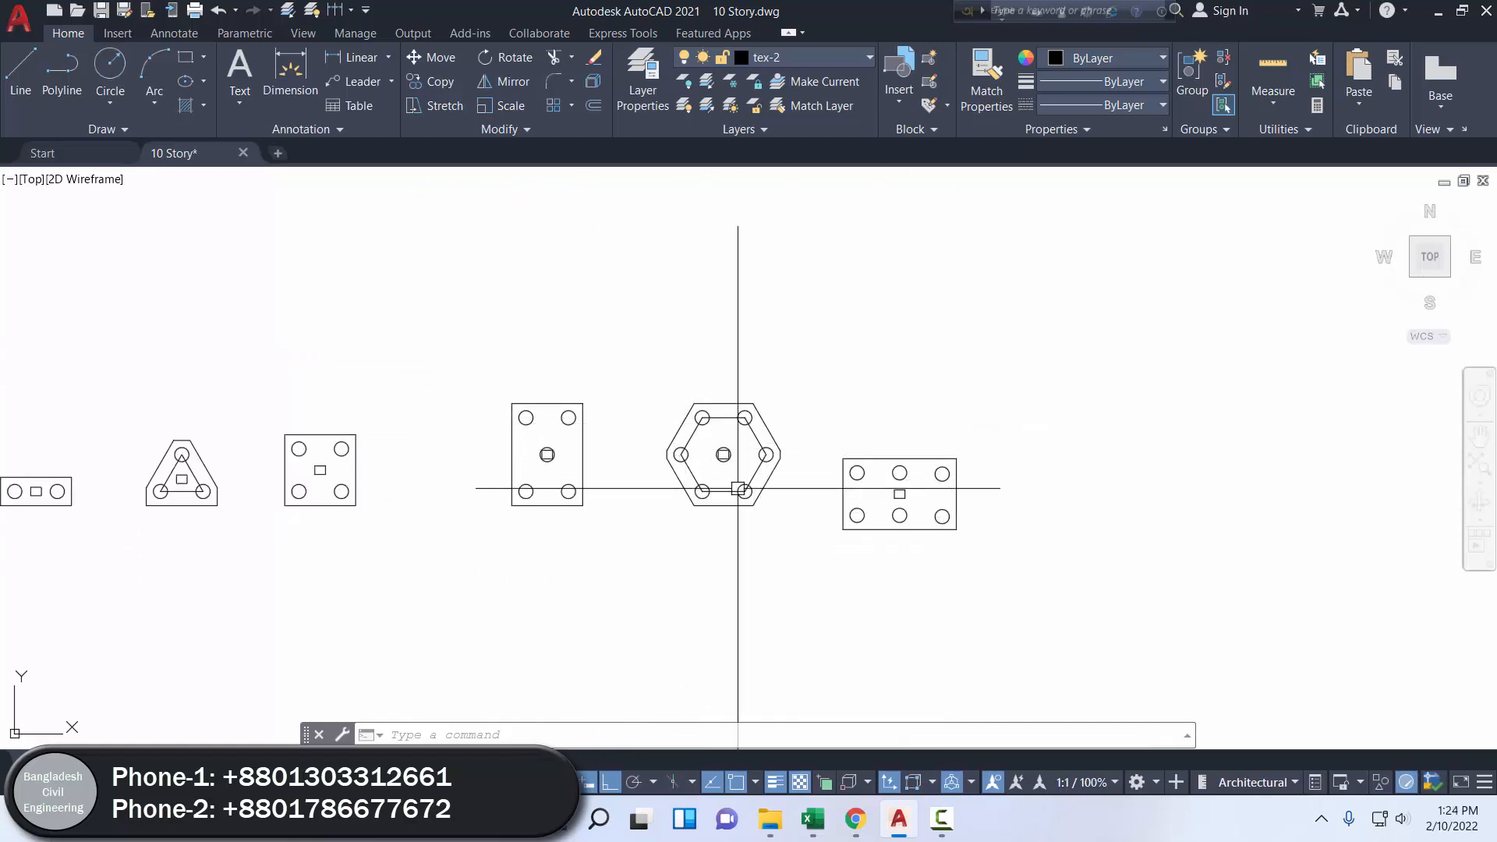
left_click(620, 550)
left_click(446, 273)
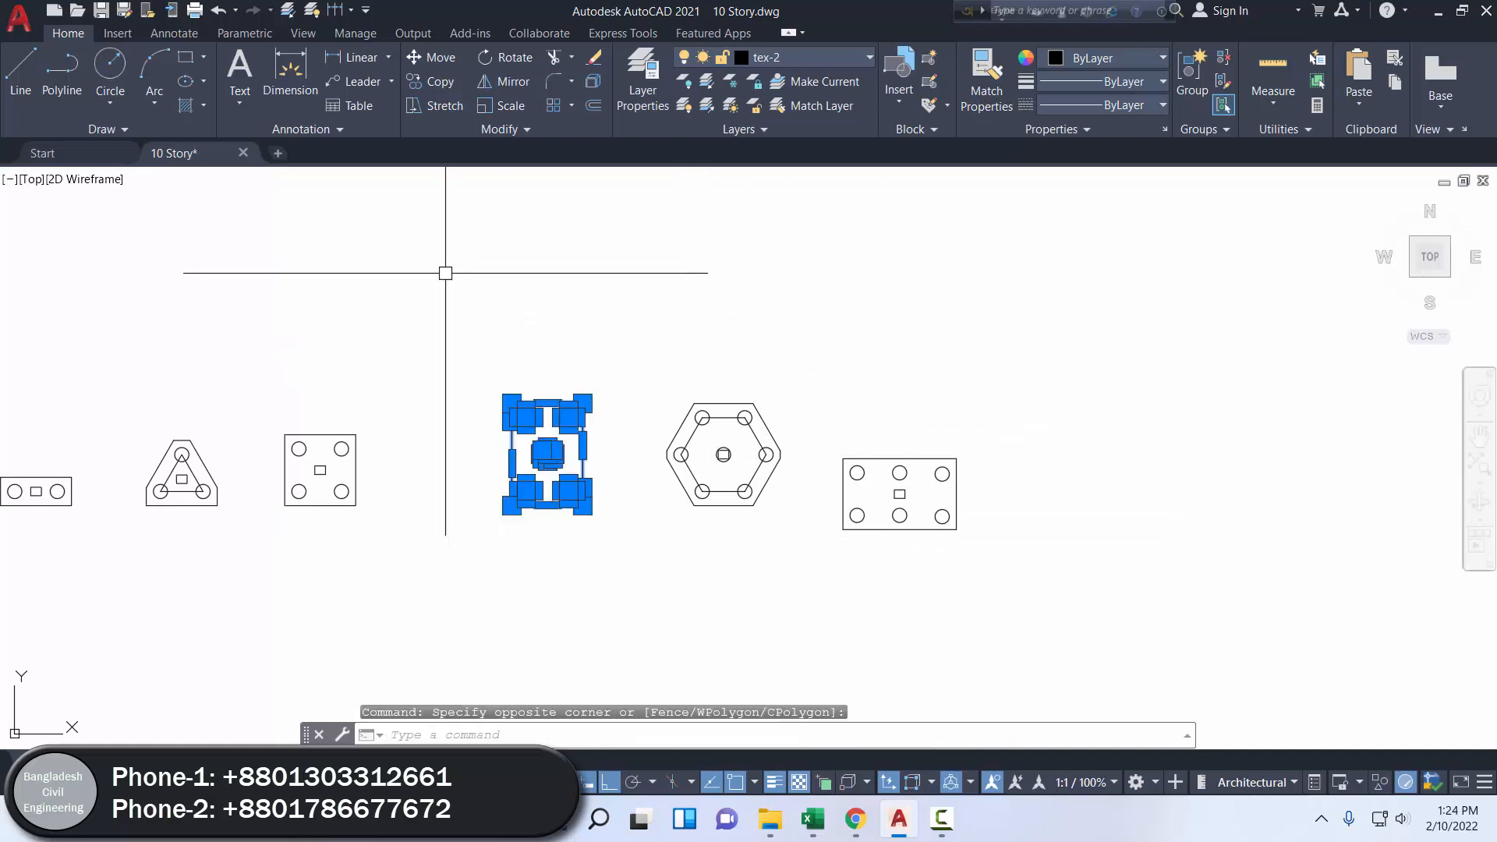
left_click(431, 81)
left_click(425, 277)
left_click(1060, 271)
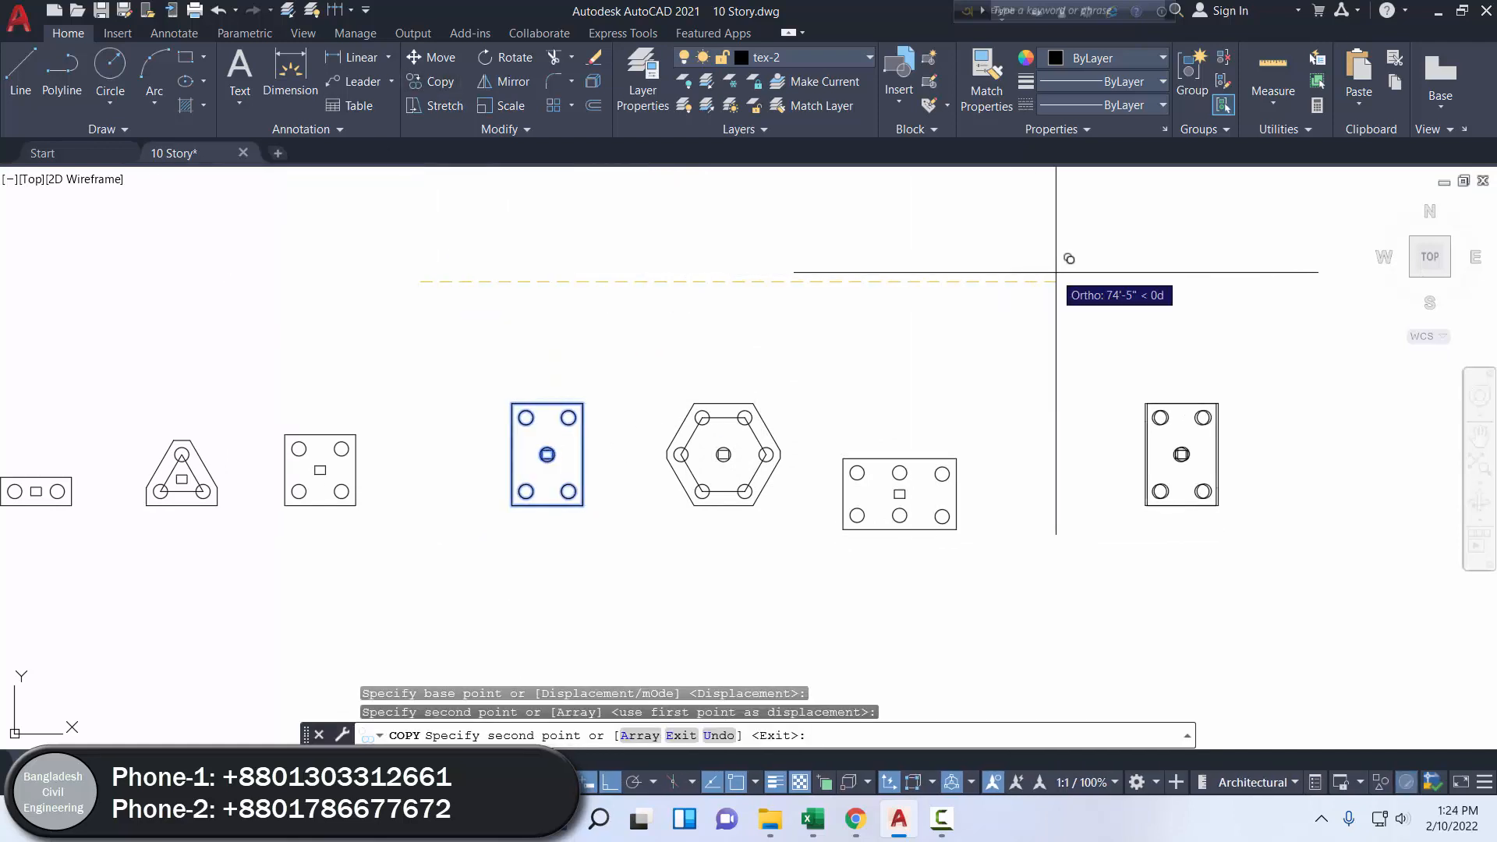
right_click(1057, 272)
left_click(1106, 285)
- Mirror the copied cap's two left piles and centre pile about the vertical line through its right piles, keeping the originals
middle_click_drag(1151, 385, 886, 385)
scroll(892, 467, "up", 4)
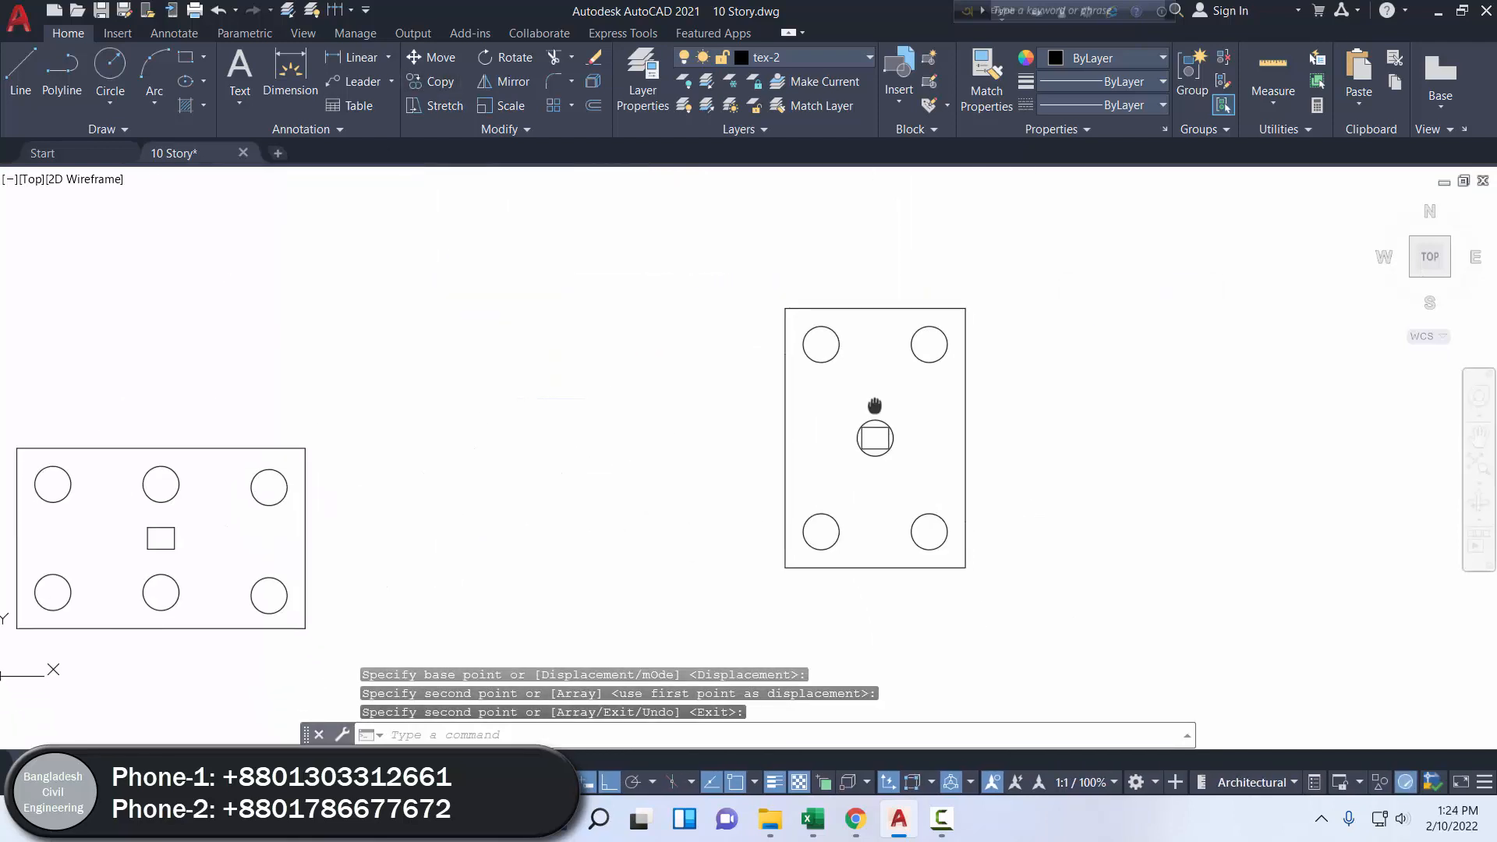
left_click(842, 548)
left_click(803, 325)
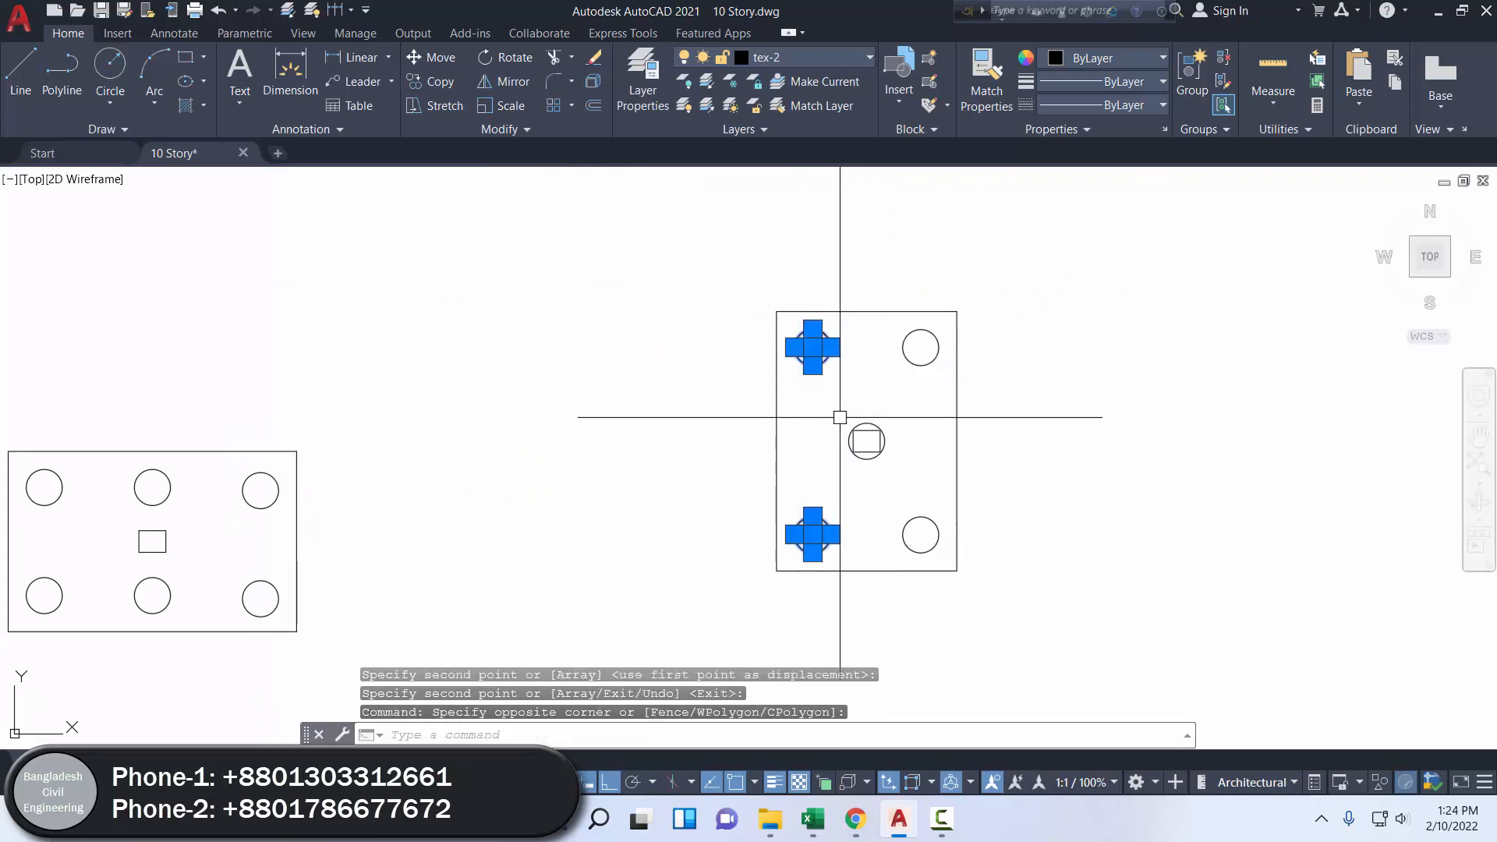
left_click(867, 423)
scroll(868, 423, "up", 2)
scroll(876, 424, "down", 2)
middle_click_drag(953, 377, 807, 415)
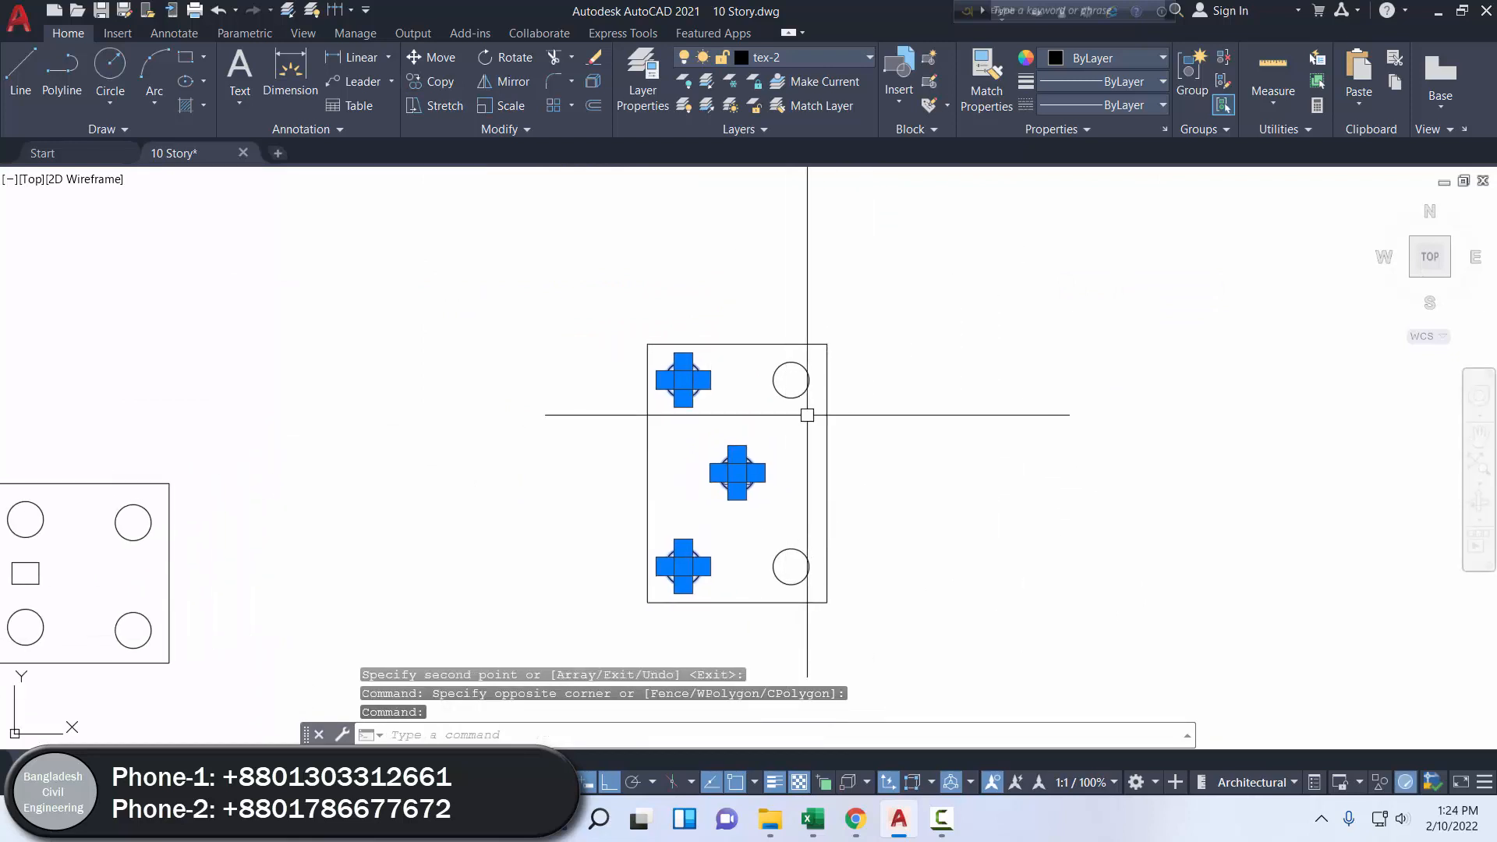
left_click(518, 82)
left_click(791, 380)
left_click(801, 263)
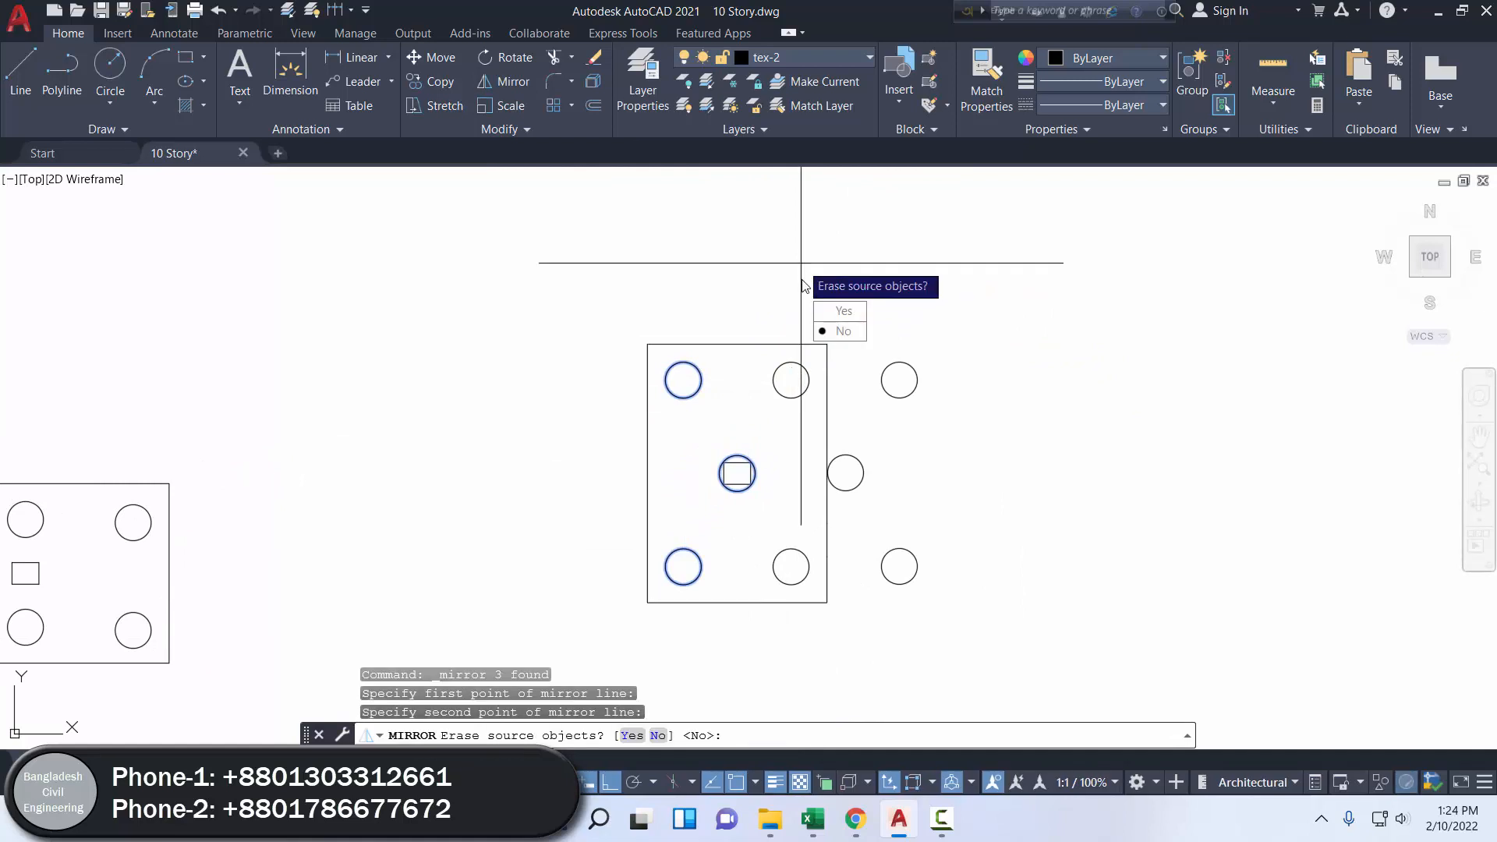
left_click(834, 333)
- Delete the rectangular outline of the copied pile cap
left_click(826, 421)
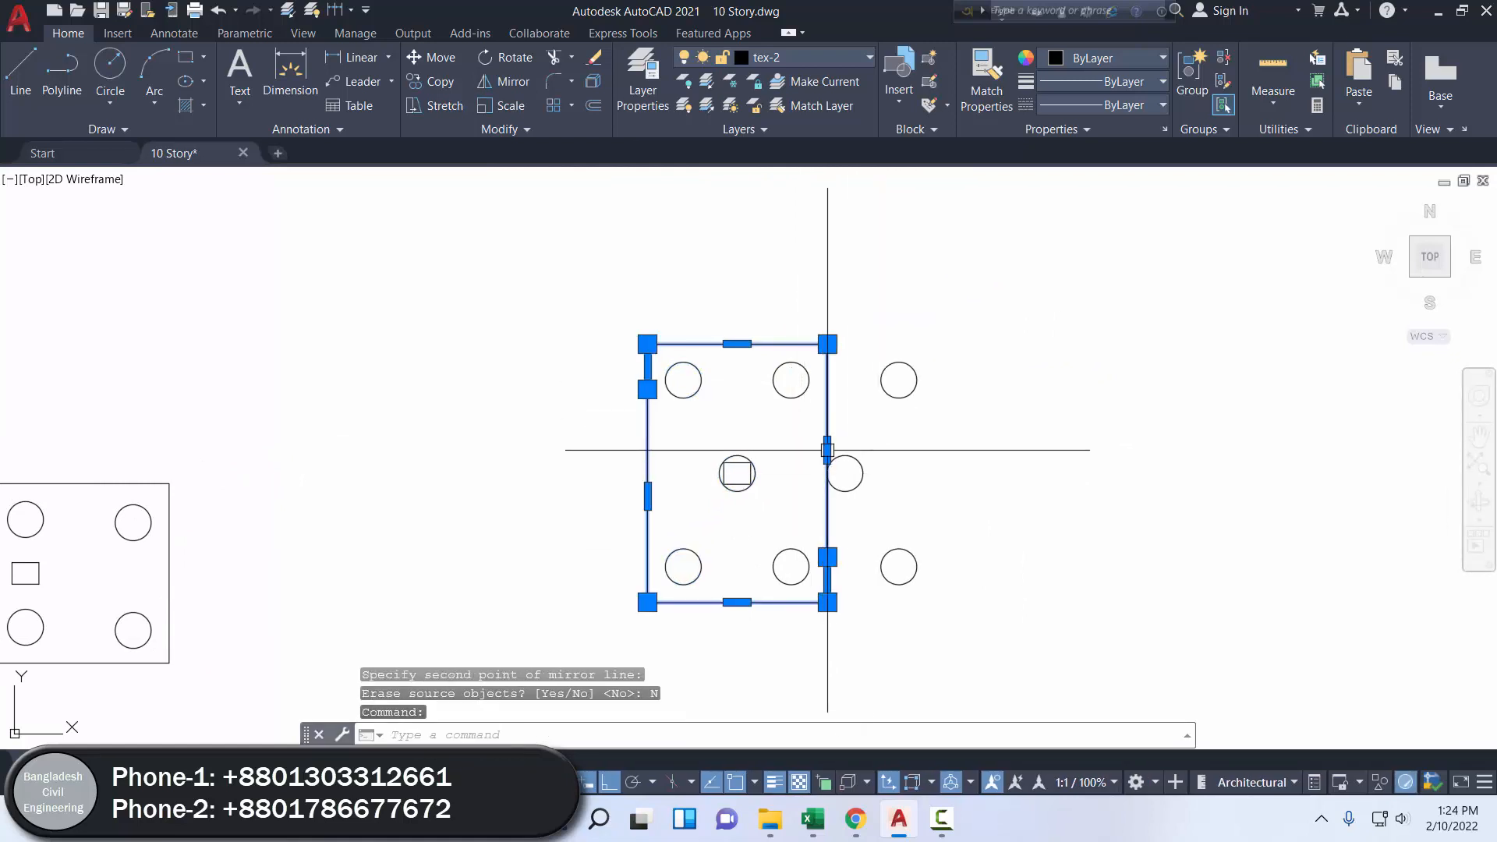
left_click(827, 450)
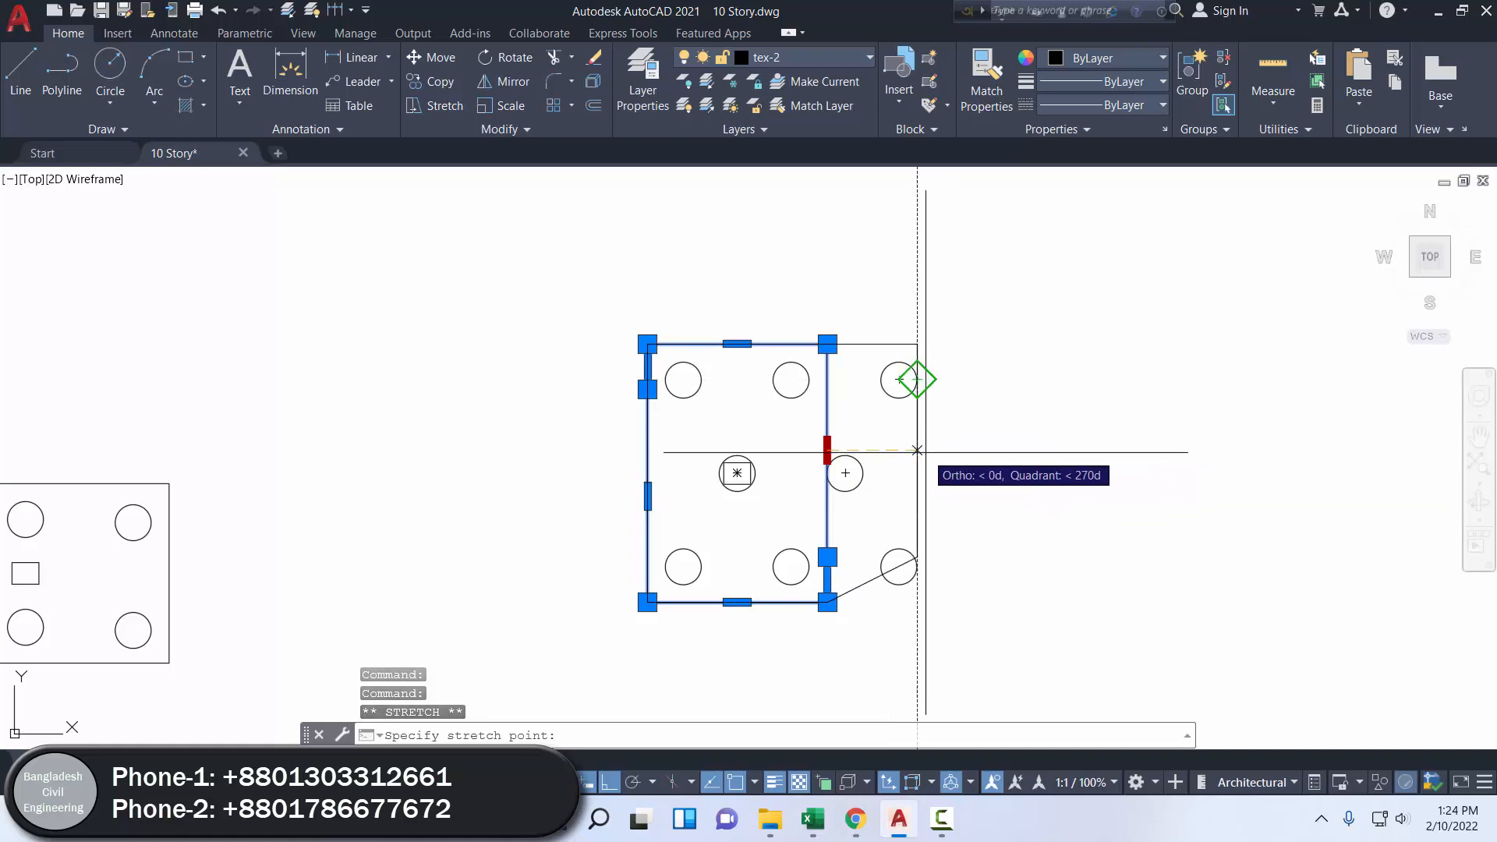
key("Escape")
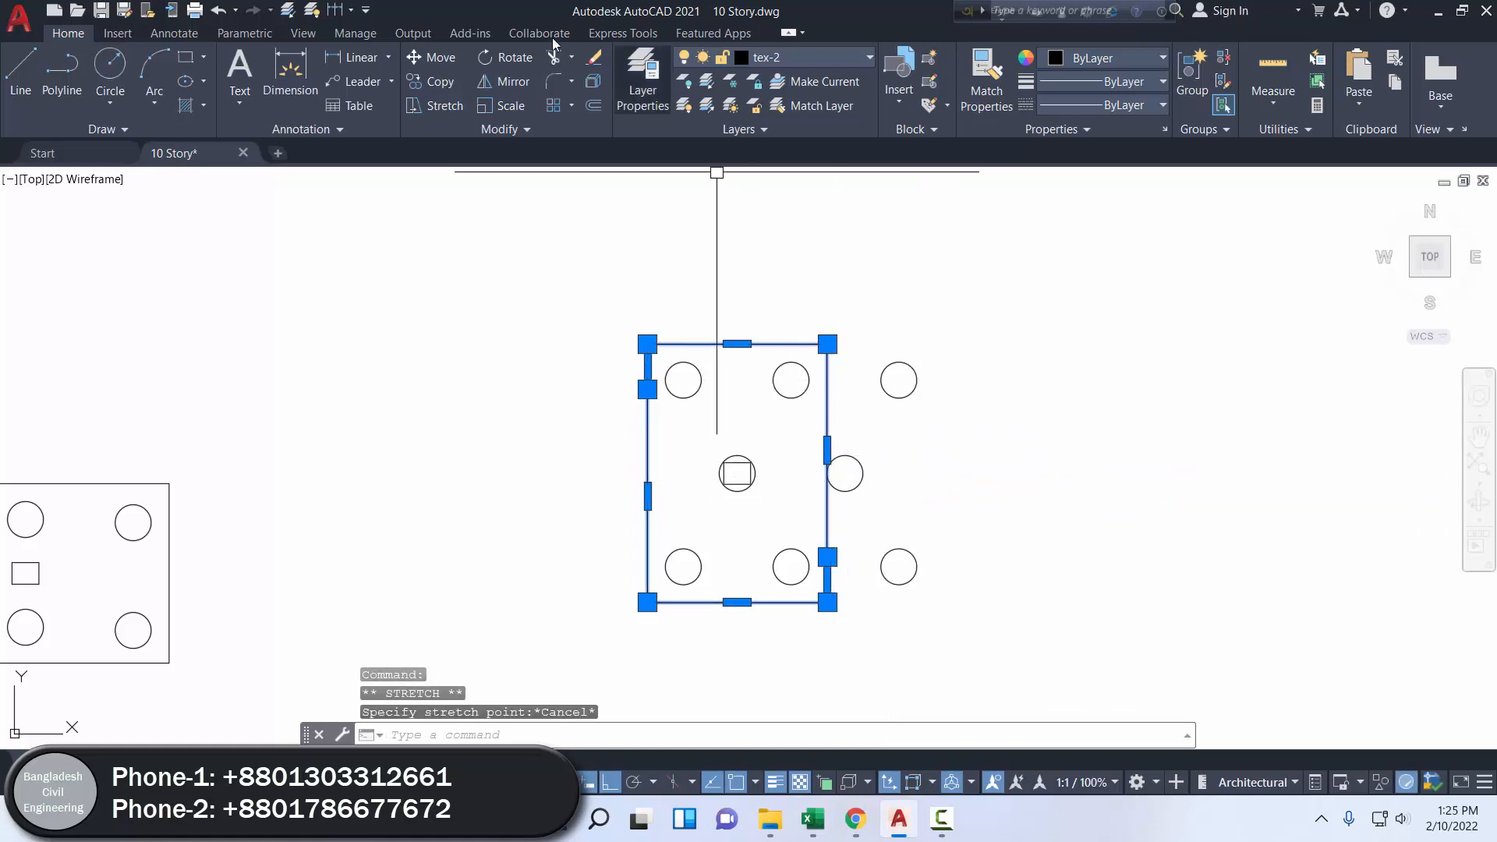
left_click(591, 59)
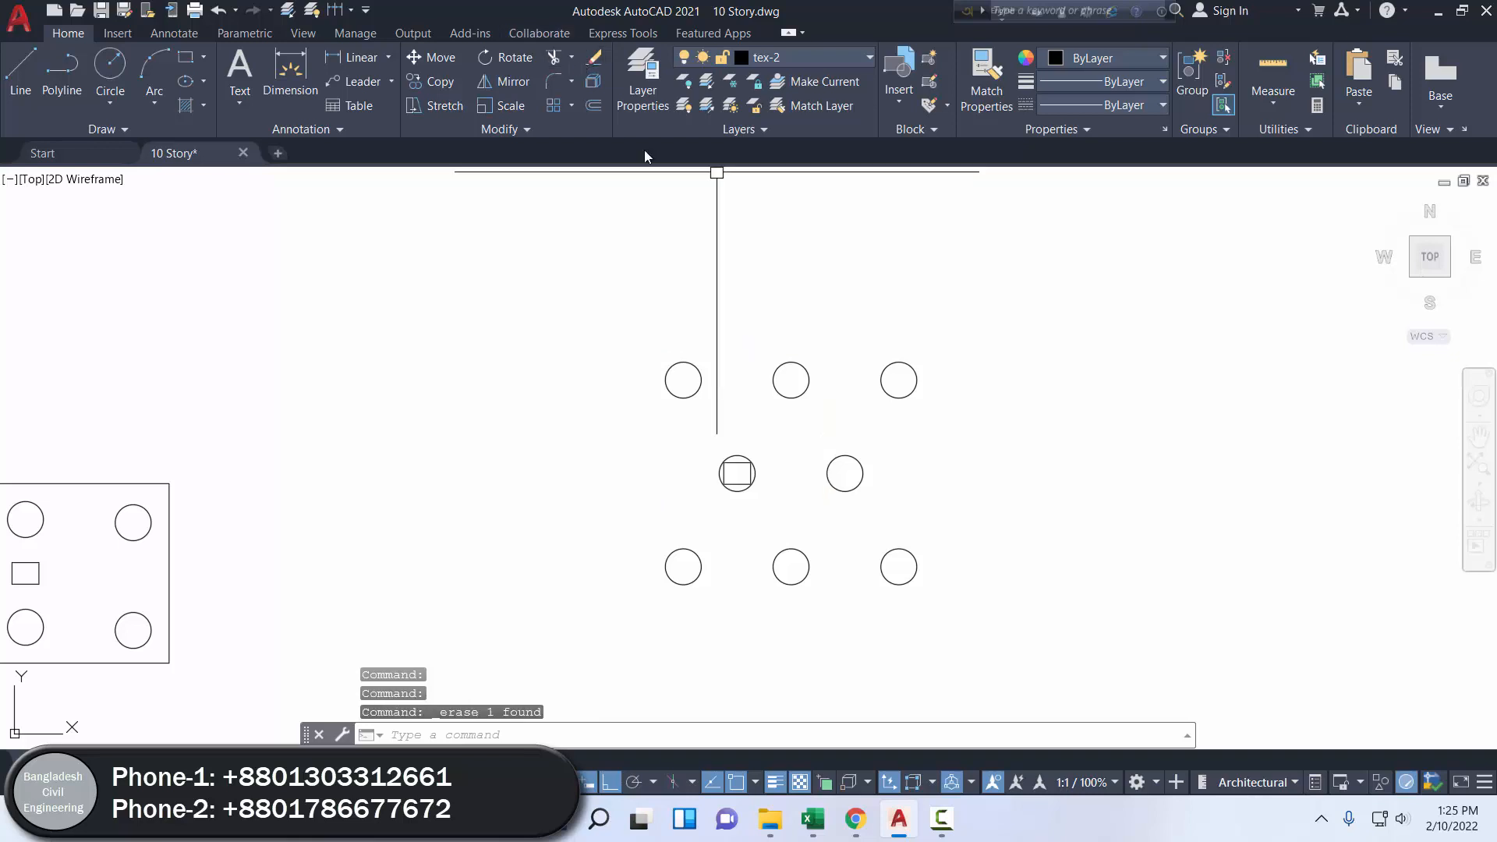
- Draw a rectangle from the top-left pile's centre to the bottom-right pile's centre of the eight-pile group
left_click(184, 57)
left_click(683, 379)
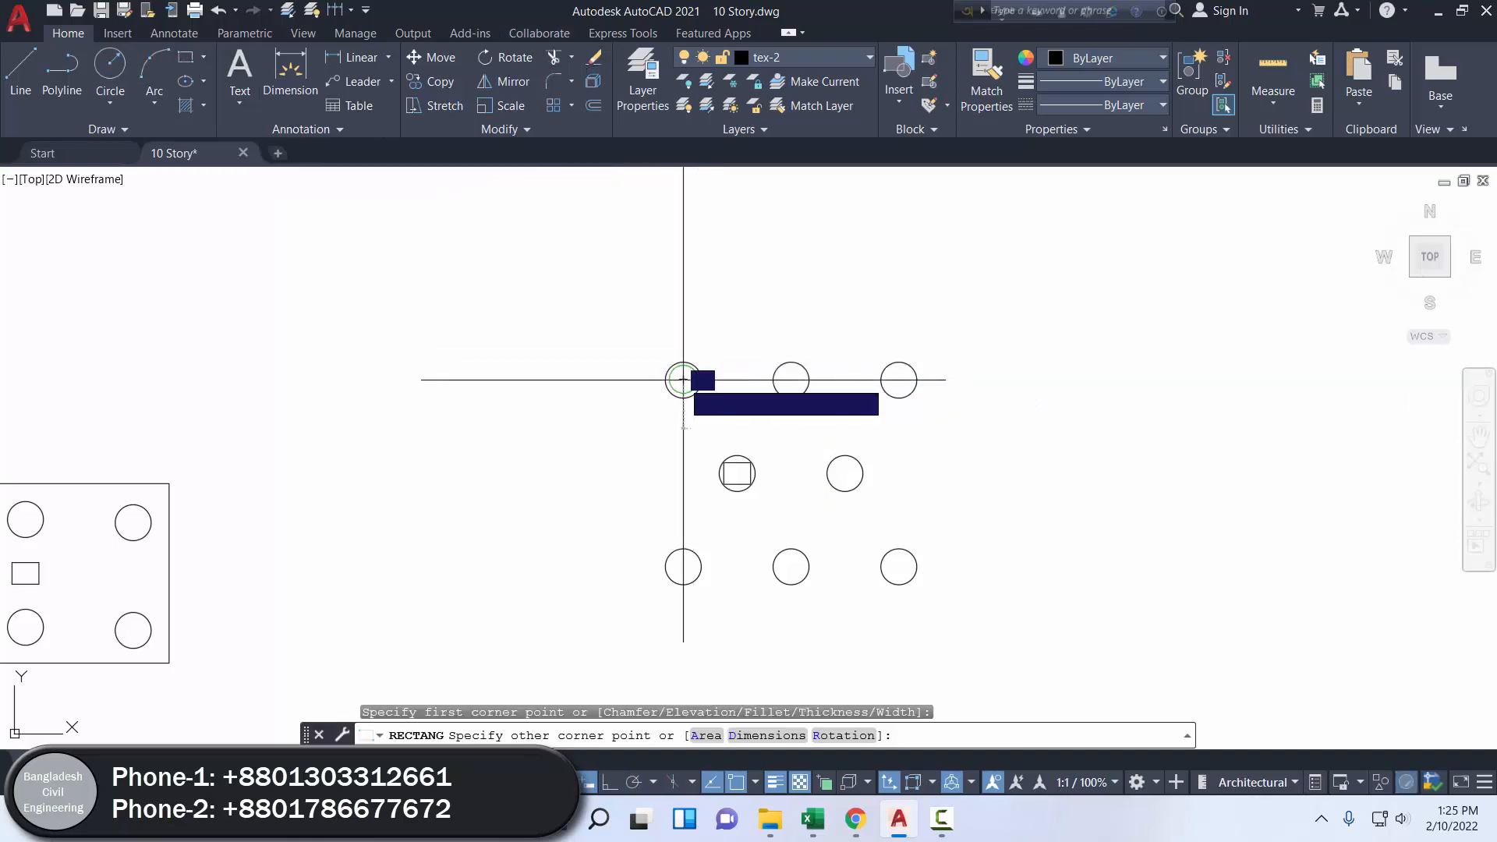
left_click(899, 567)
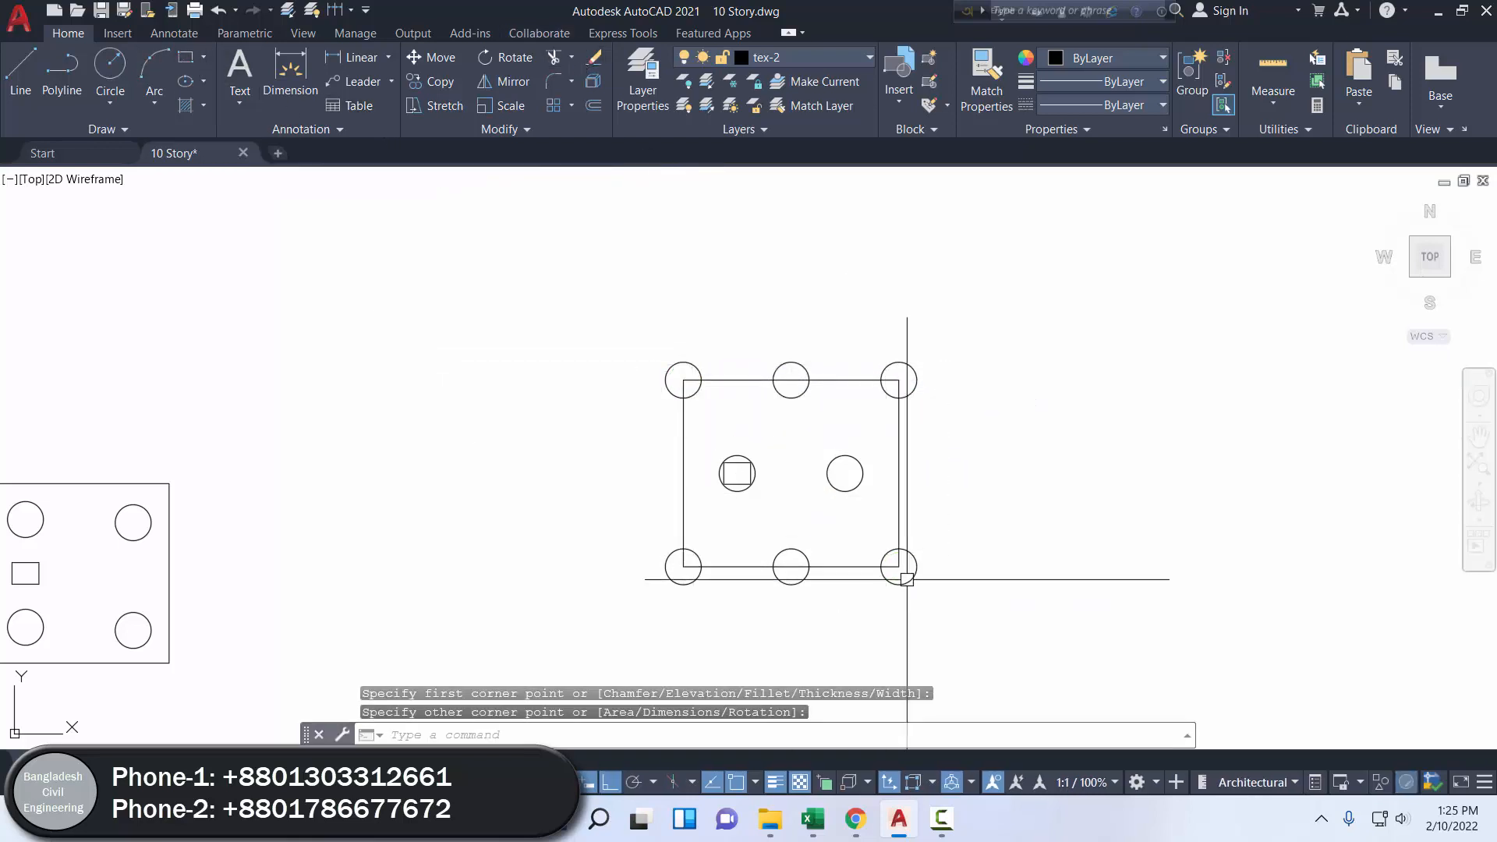
- Offset the rectangle through the pile centres outward by 1'-8" to form the cap outline
left_click(597, 106)
key("Return")
left_click(898, 431)
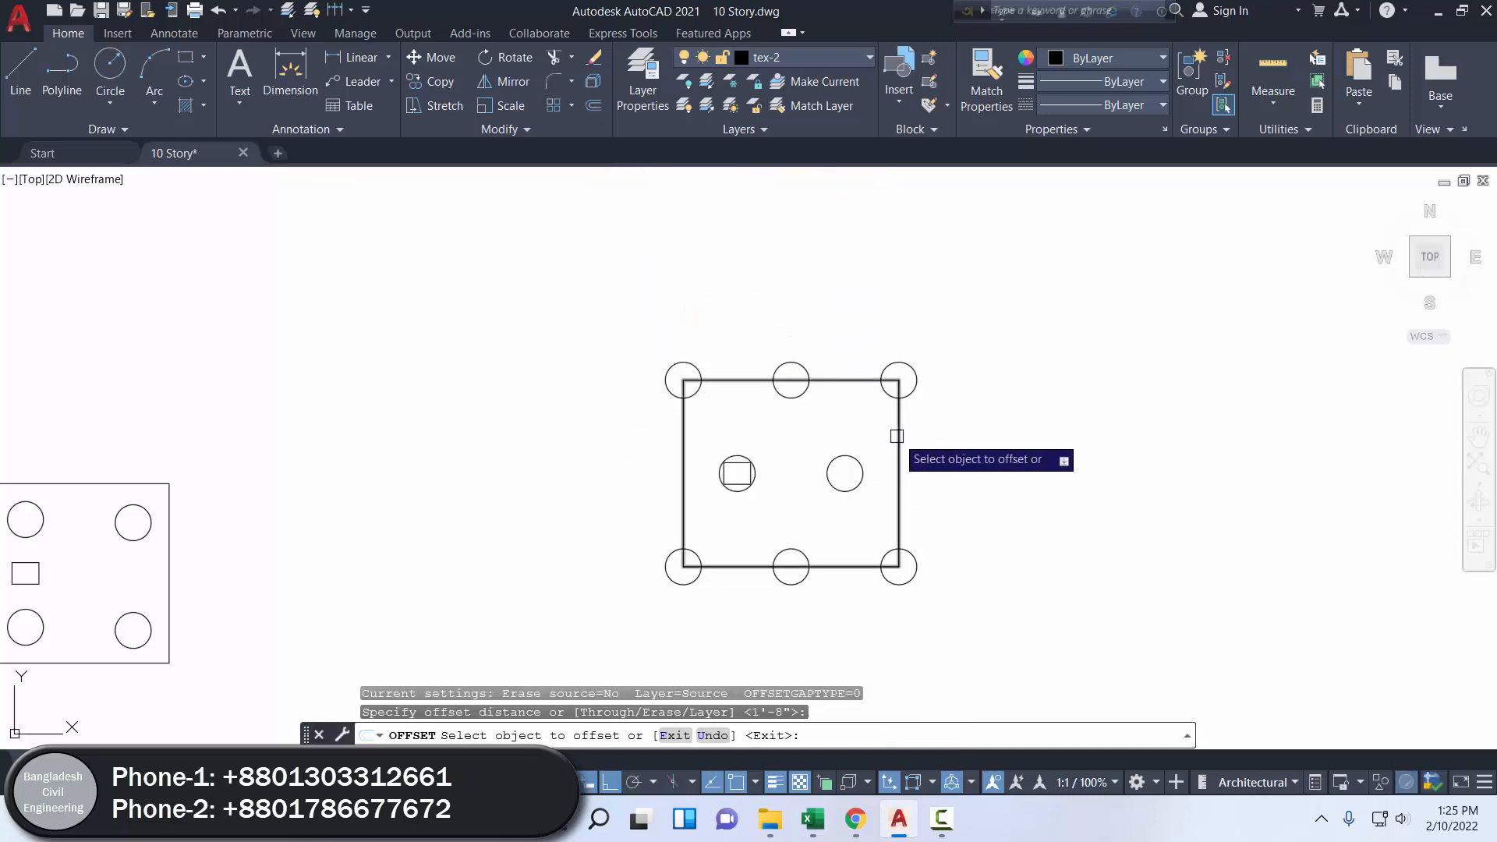
left_click(1119, 434)
right_click(1045, 337)
left_click(1049, 336)
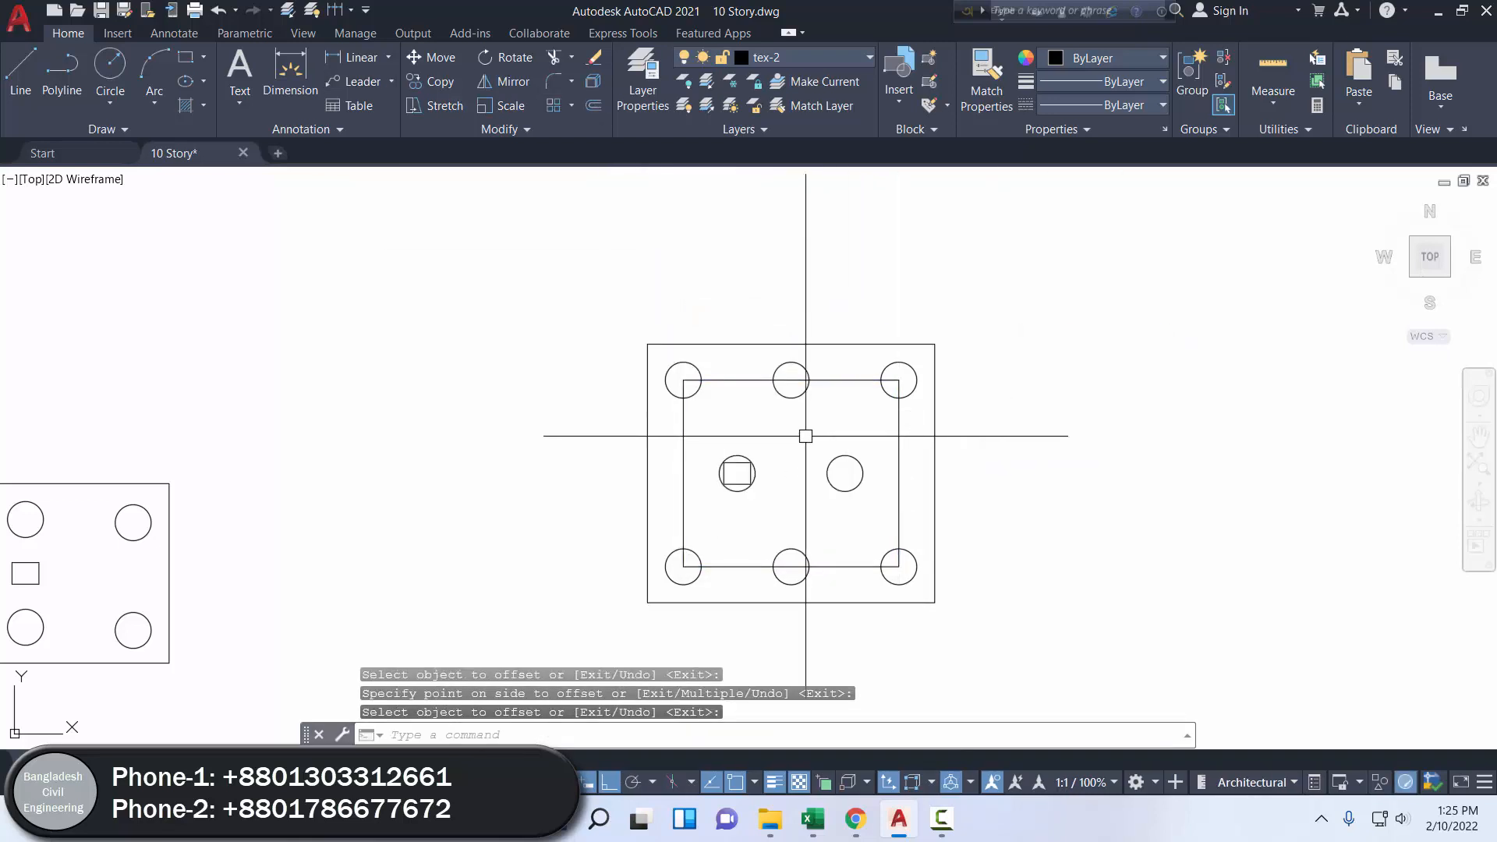
- Move the column rectangle from the left middle pile's centre to the centre of the eight-pile cap
scroll(737, 473, "up", 2)
left_click(737, 465)
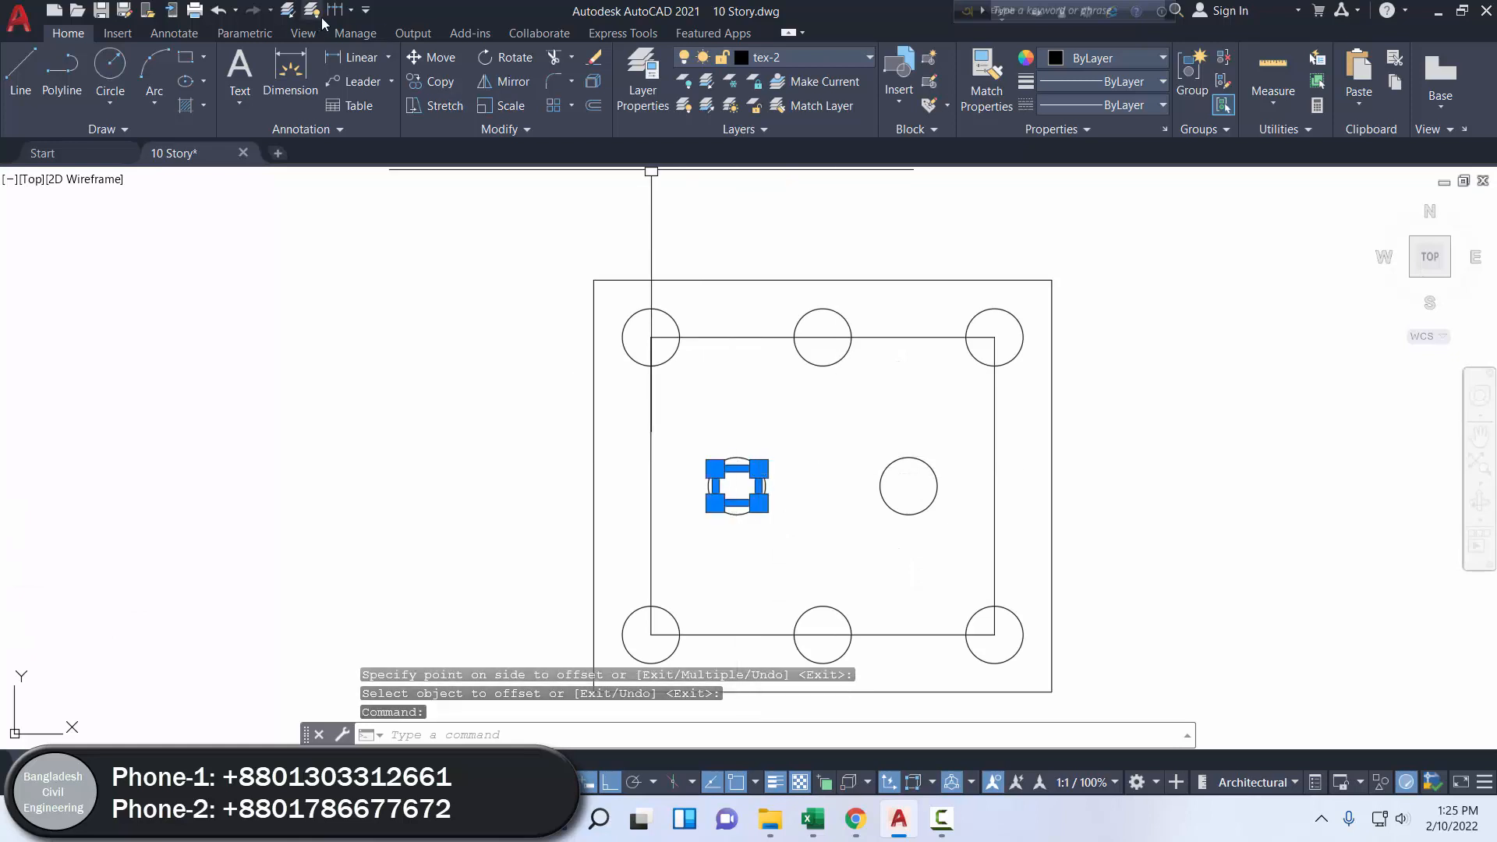
left_click(427, 56)
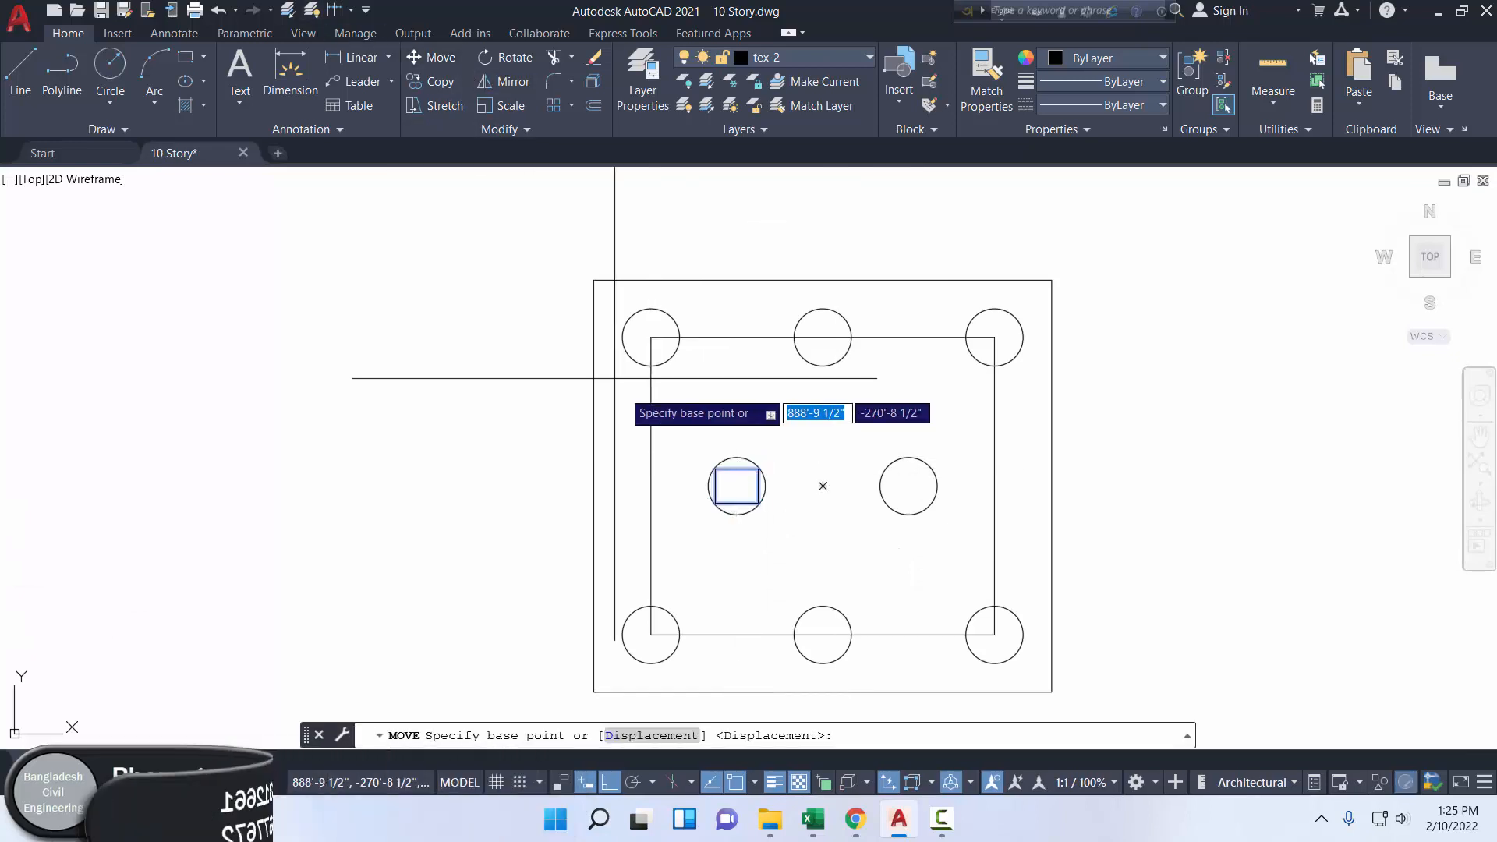
left_click(737, 486)
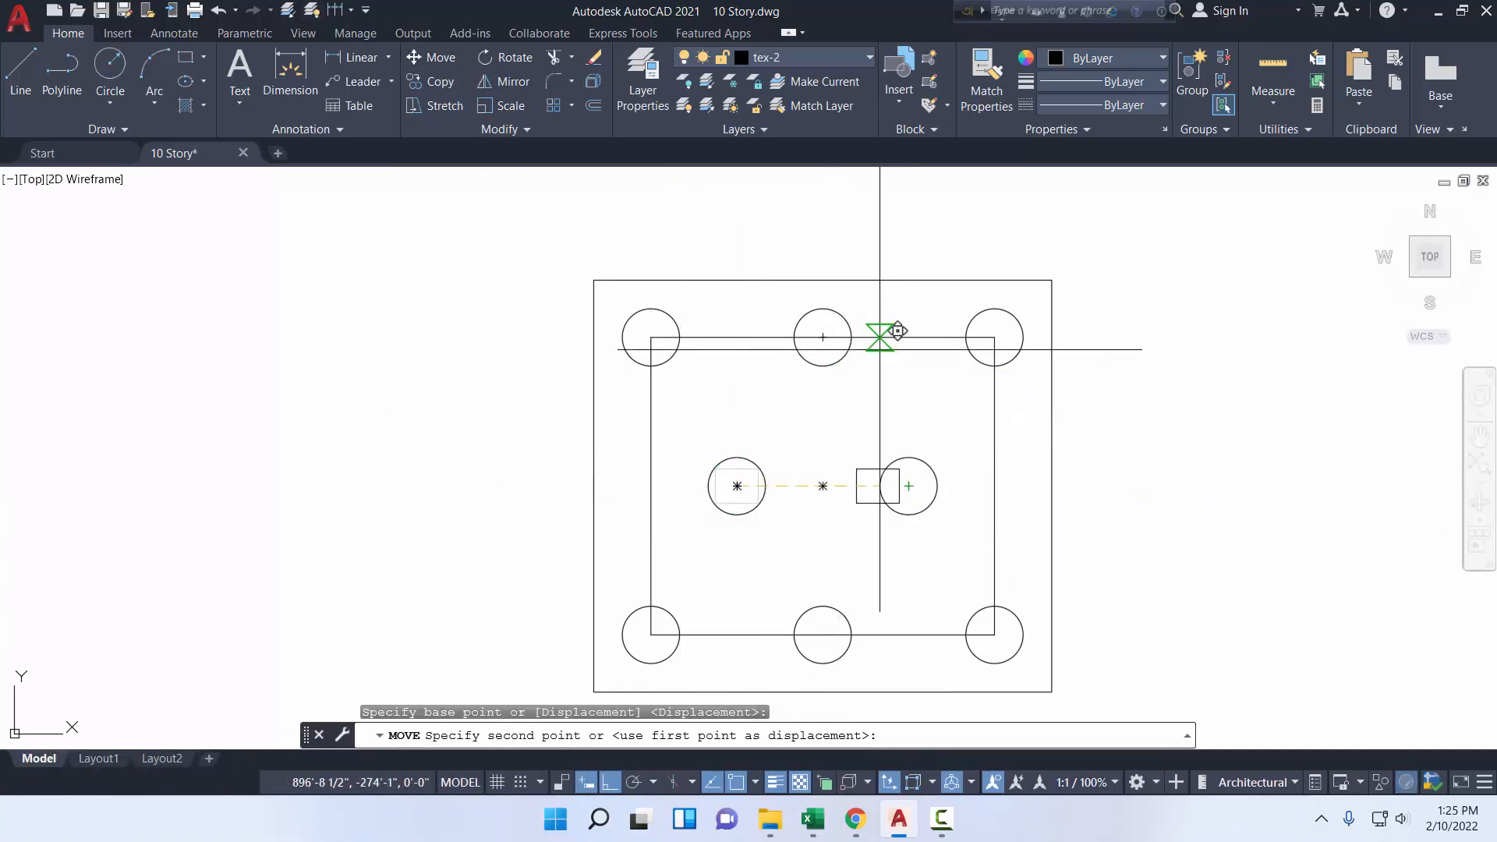
left_click(822, 486)
- Delete the inner rectangle that runs through the outer pile centres of the eight-pile cap
scroll(748, 433, "down", 4)
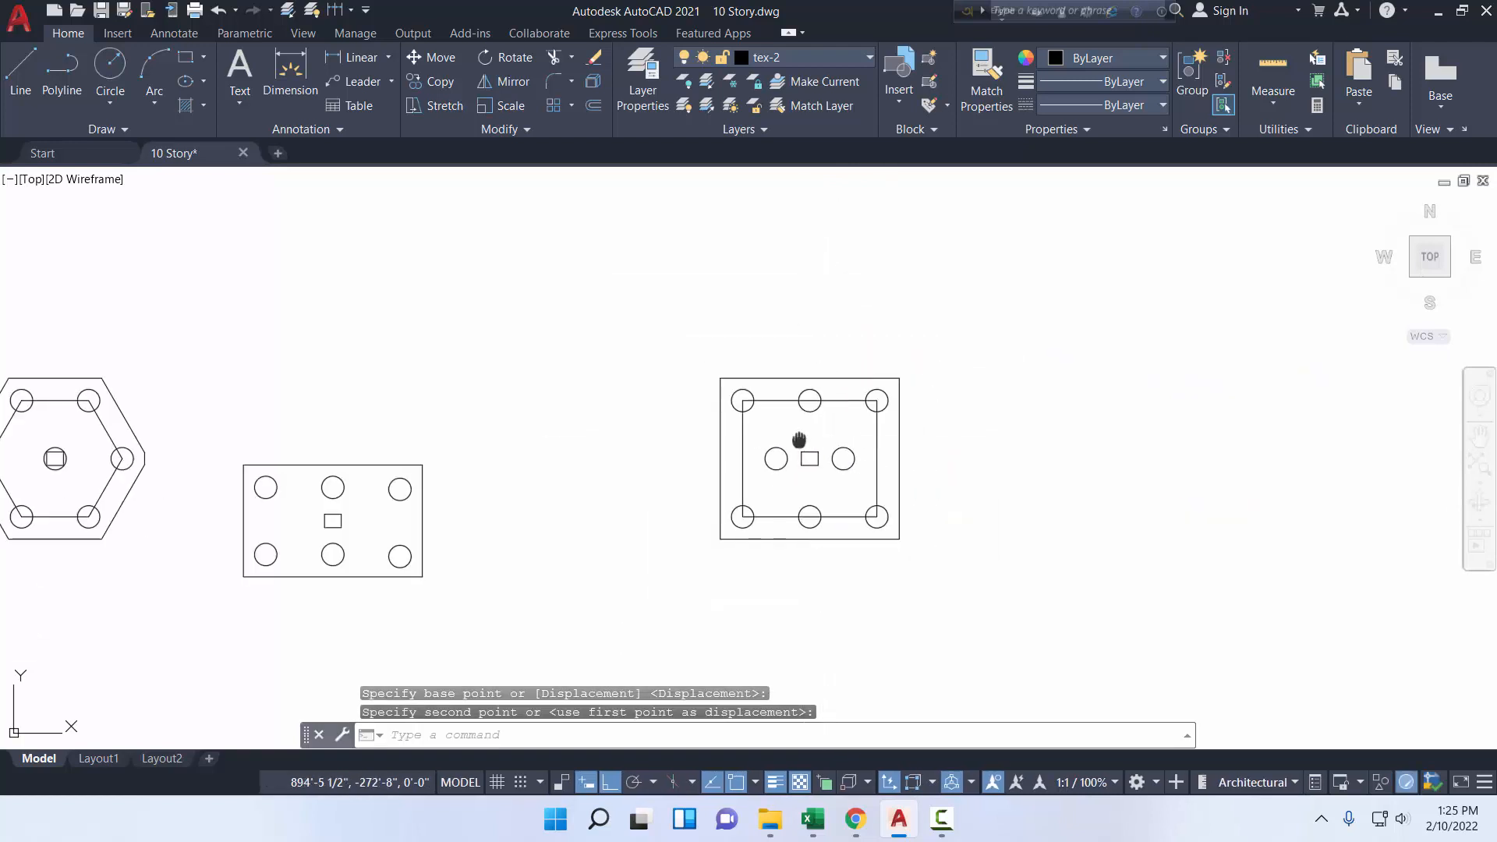
scroll(757, 431, "up", 4)
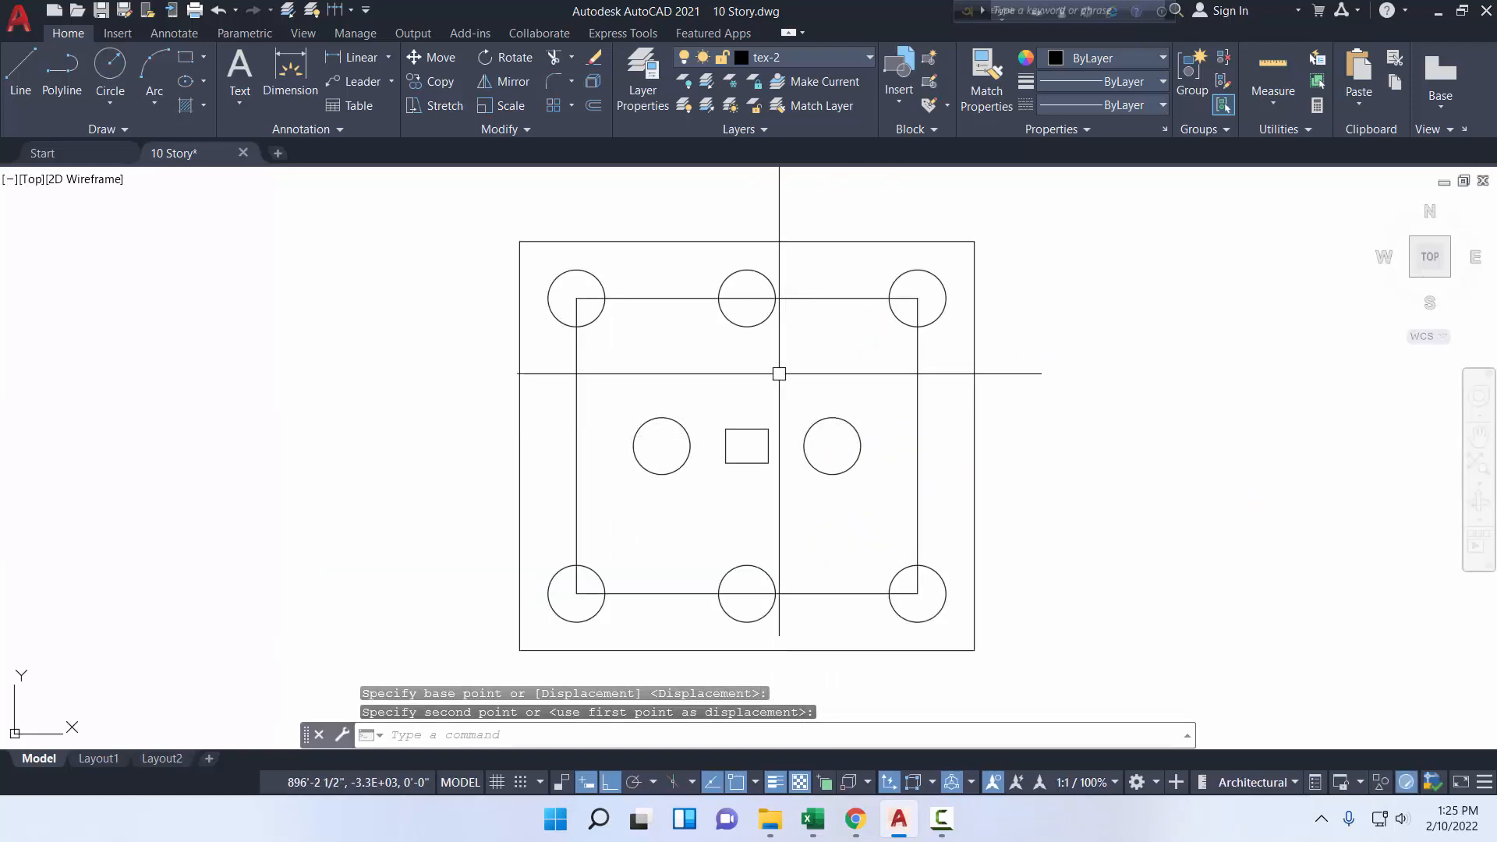
scroll(710, 398, "down", 2)
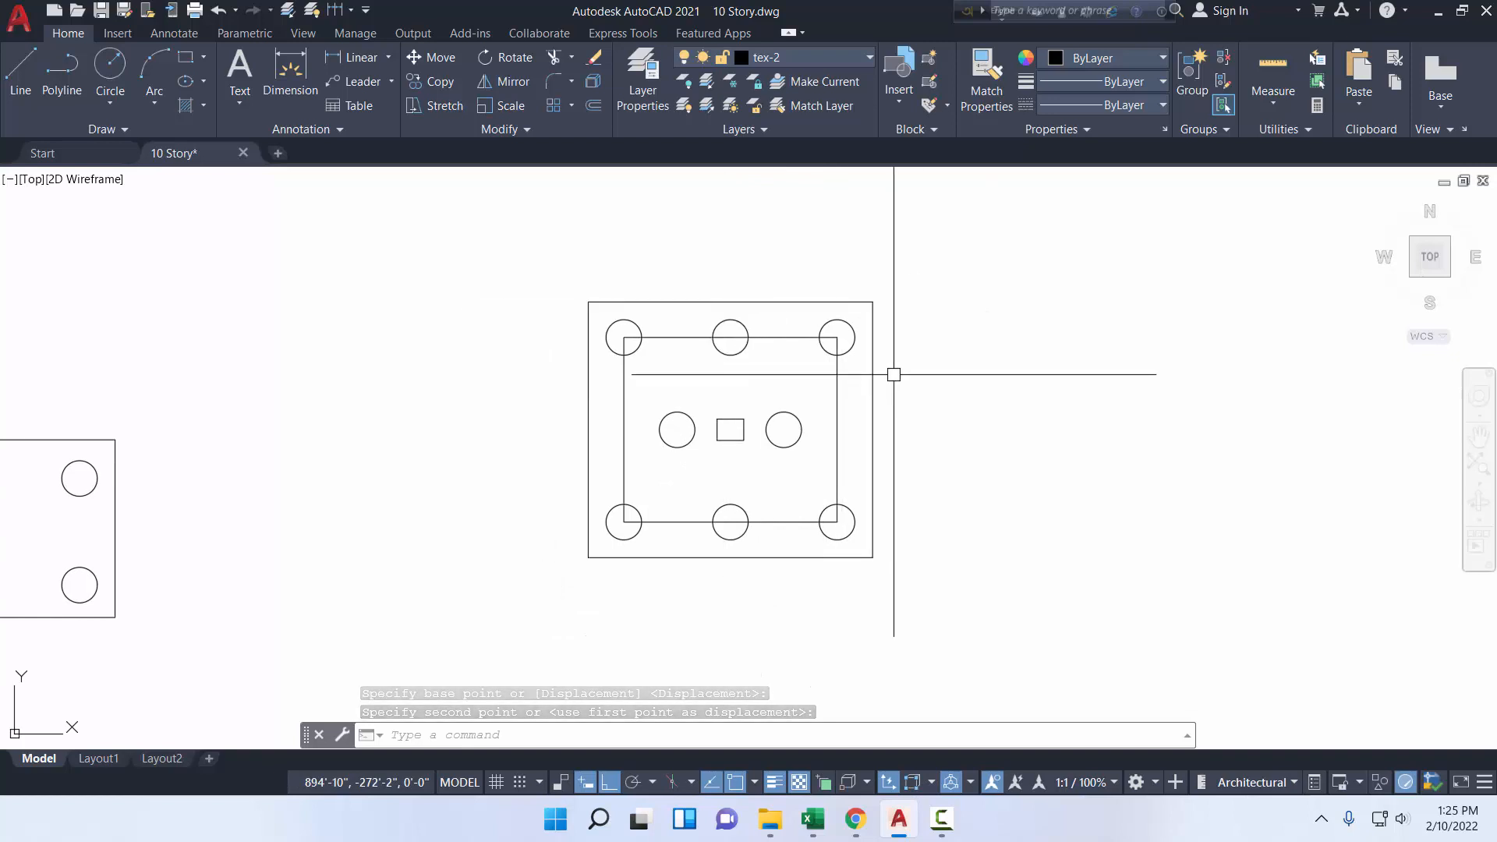
key("Escape")
left_click(837, 375)
key("Delete")
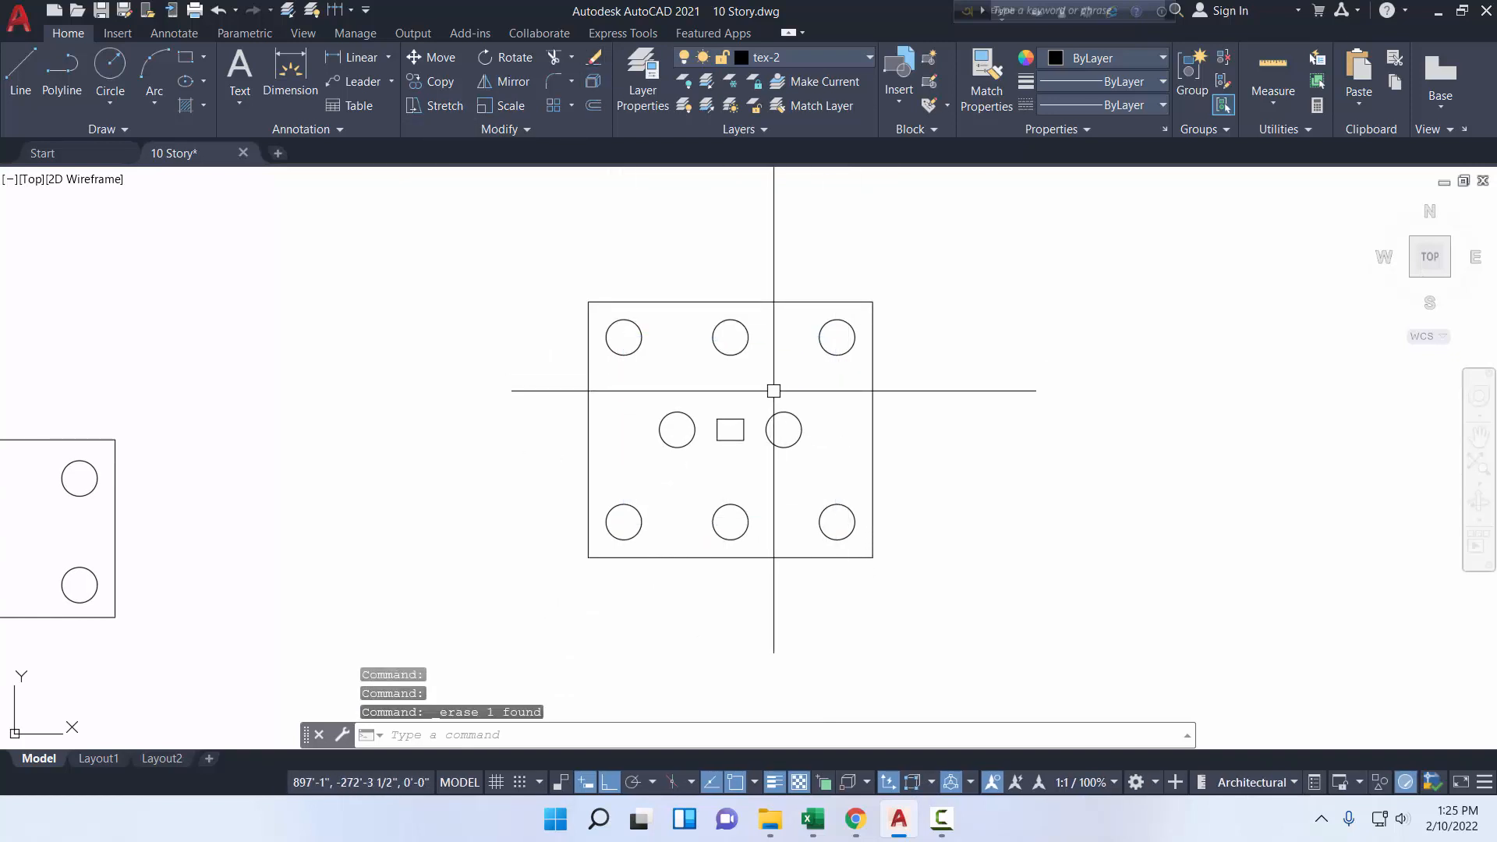
- Copy the six-pile cap's bottom row of three piles 60 inches straight down
scroll(774, 390, "down", 2)
middle_click_drag(774, 391, 1034, 358)
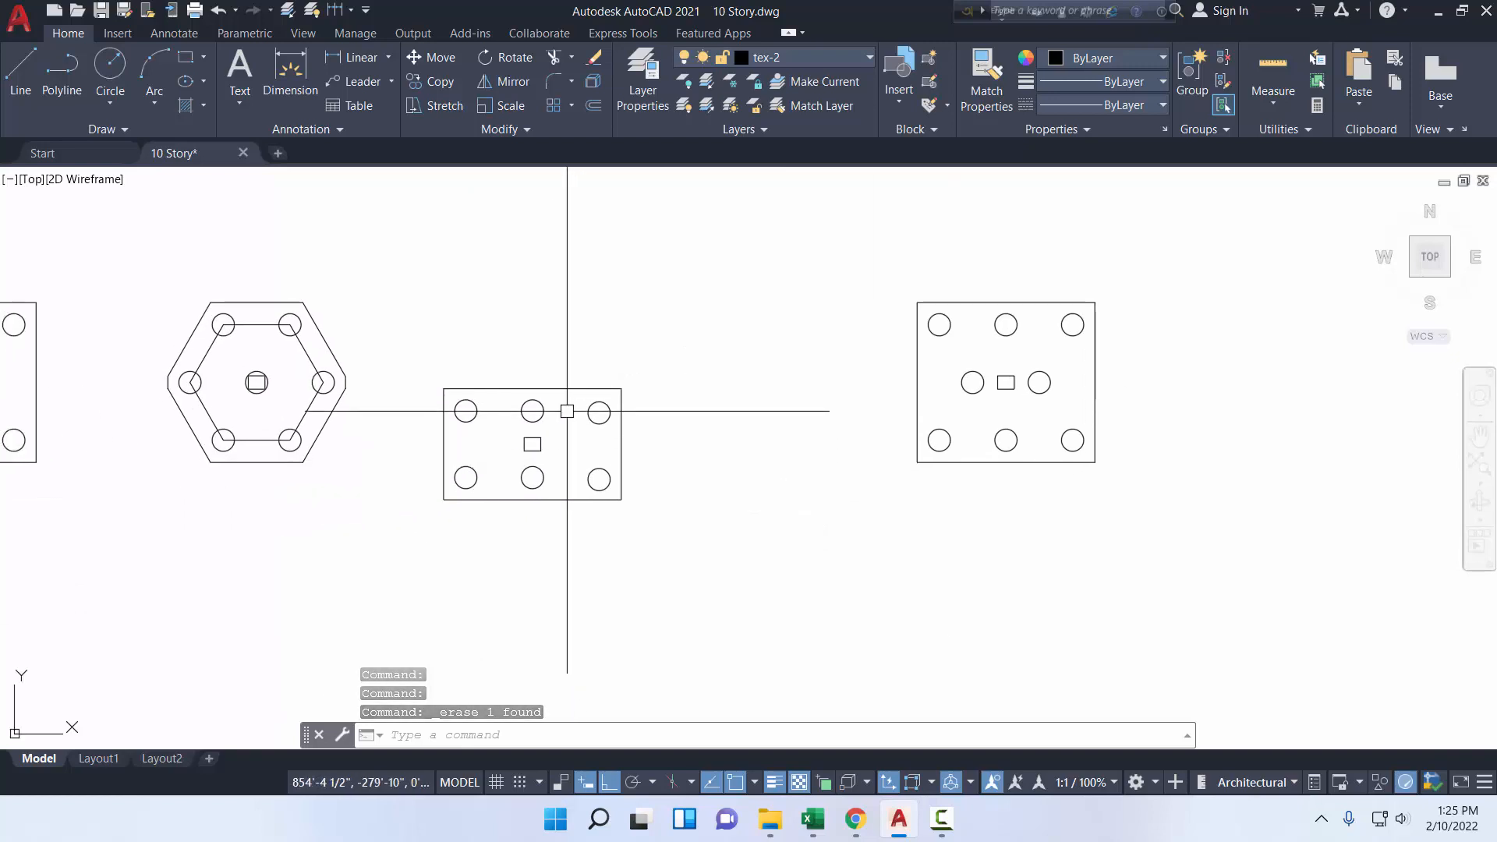
scroll(567, 411, "up", 2)
left_click(331, 492)
left_click(738, 556)
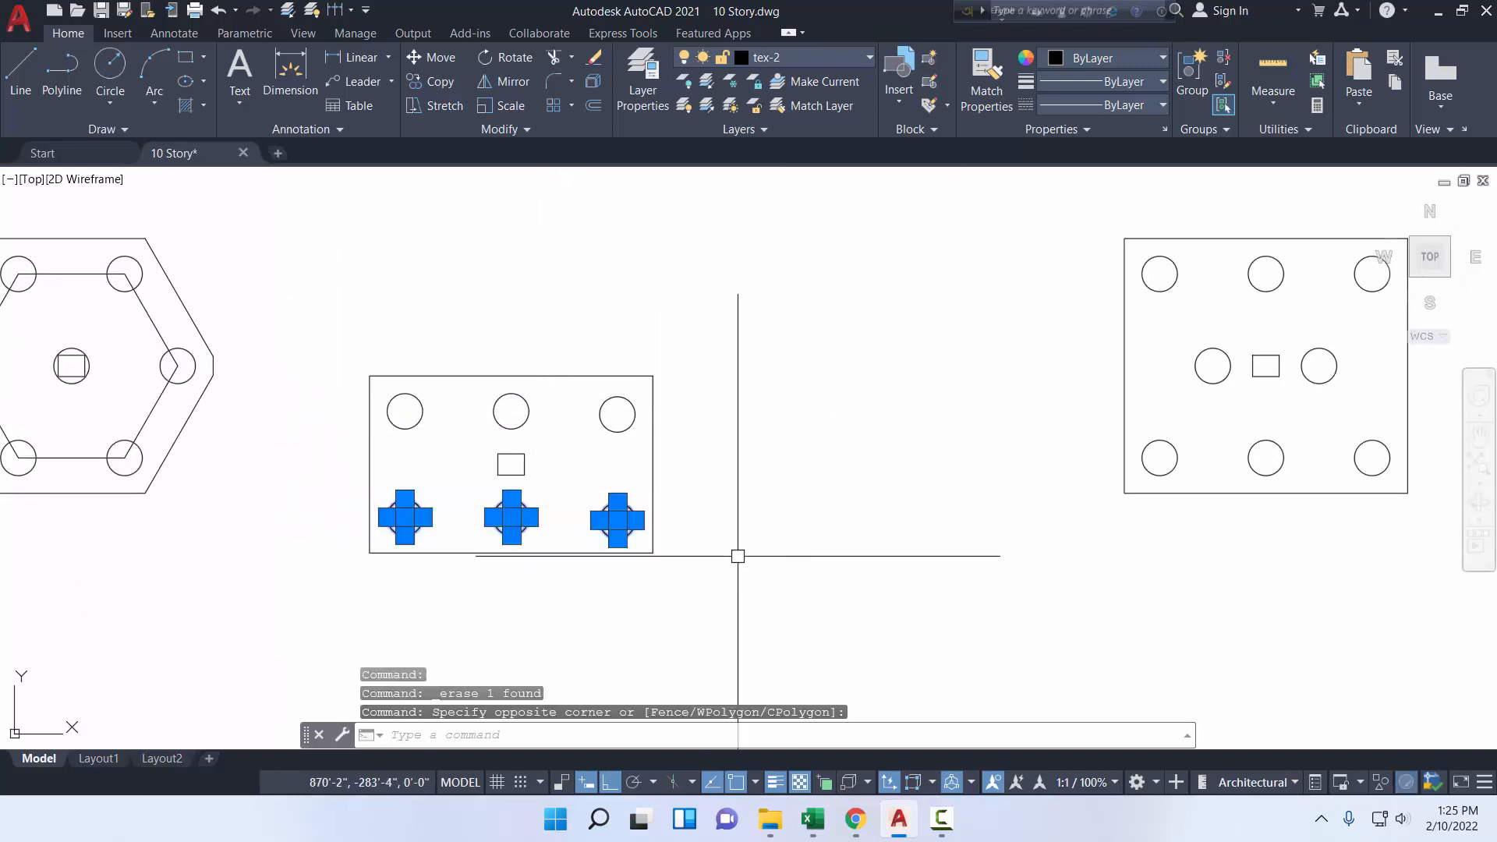
left_click(439, 82)
left_click(867, 305)
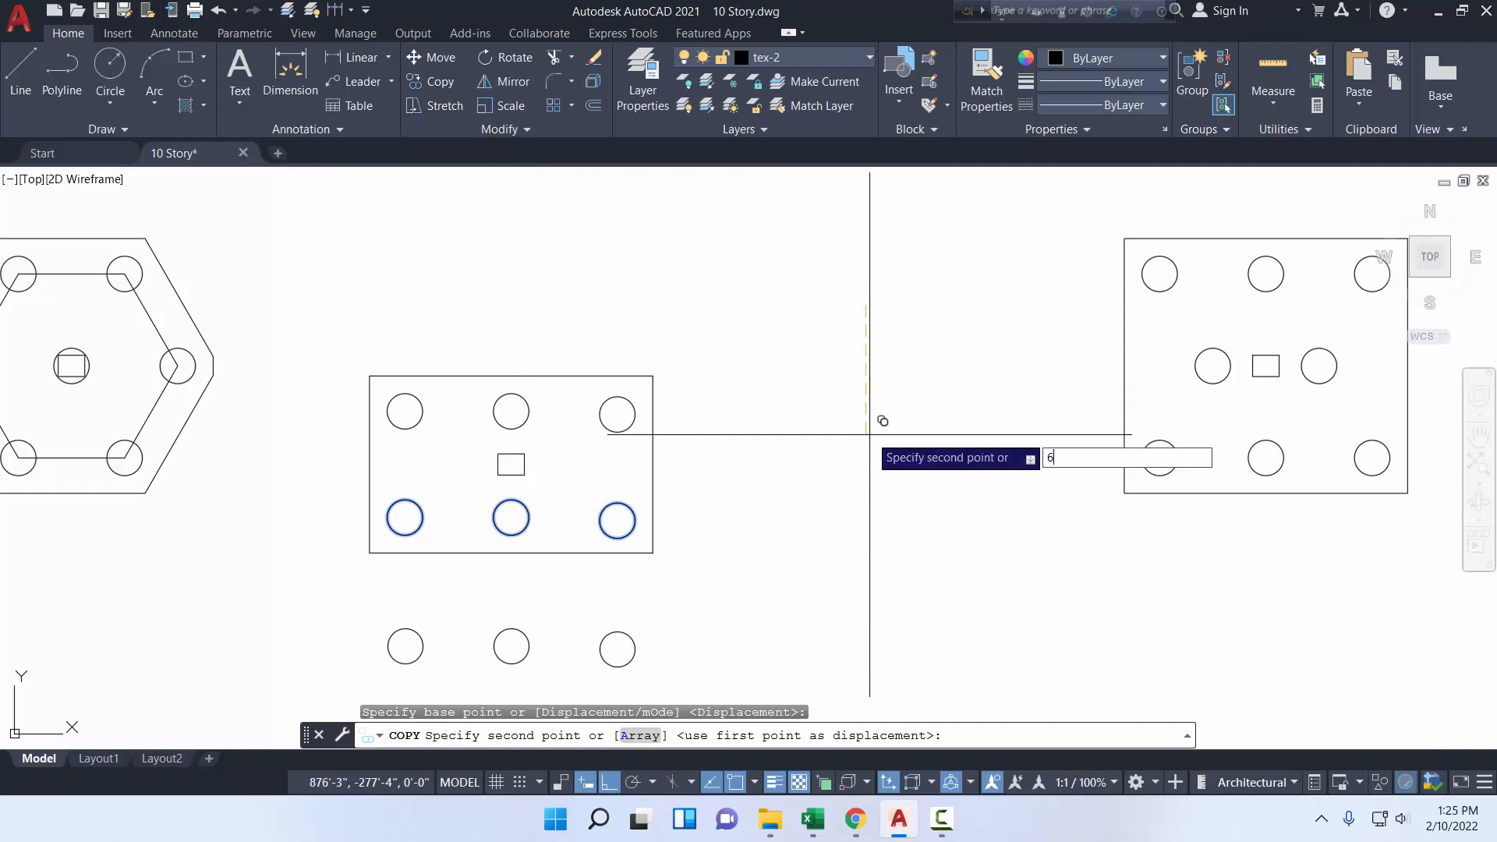
key("Return")
key("Escape")
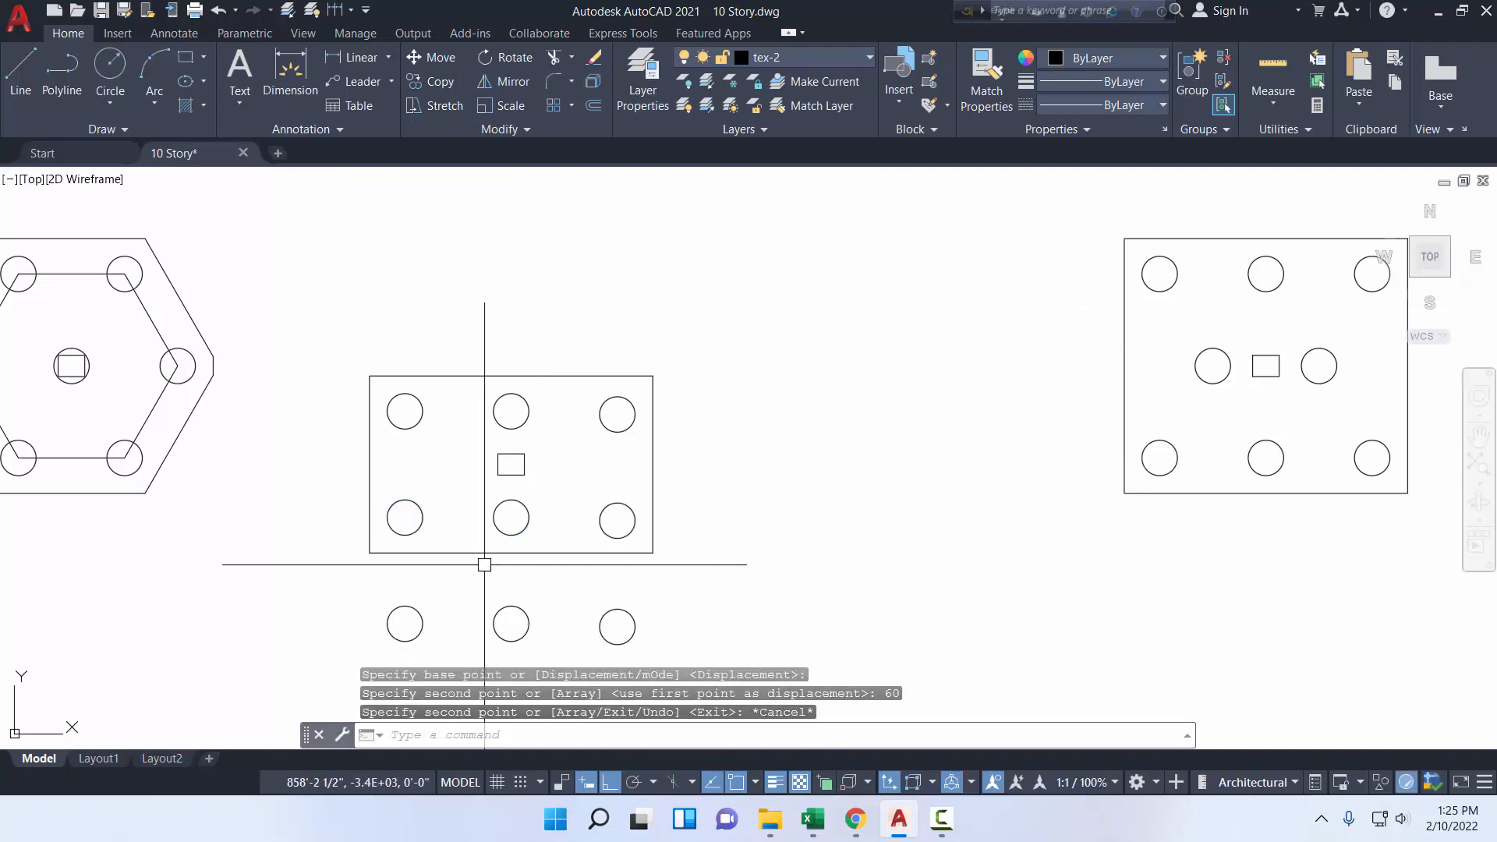
- Stretch the nine-pile cap outline's bottom edge down to the lowest pile row's lower edge, plus another 10 inches
left_click(512, 552)
left_click(512, 552)
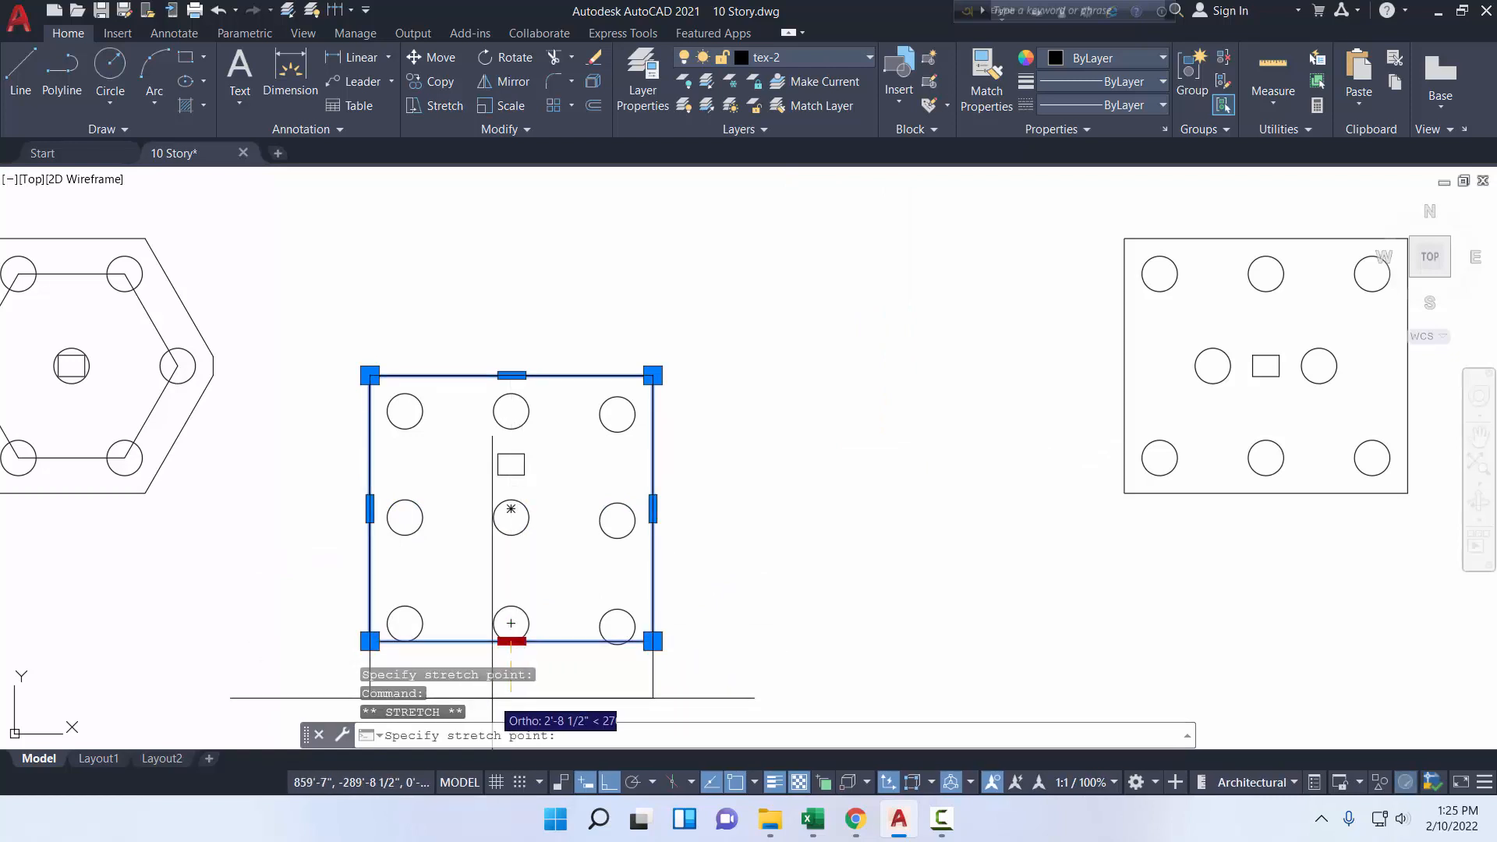
type("10")
key("Return")
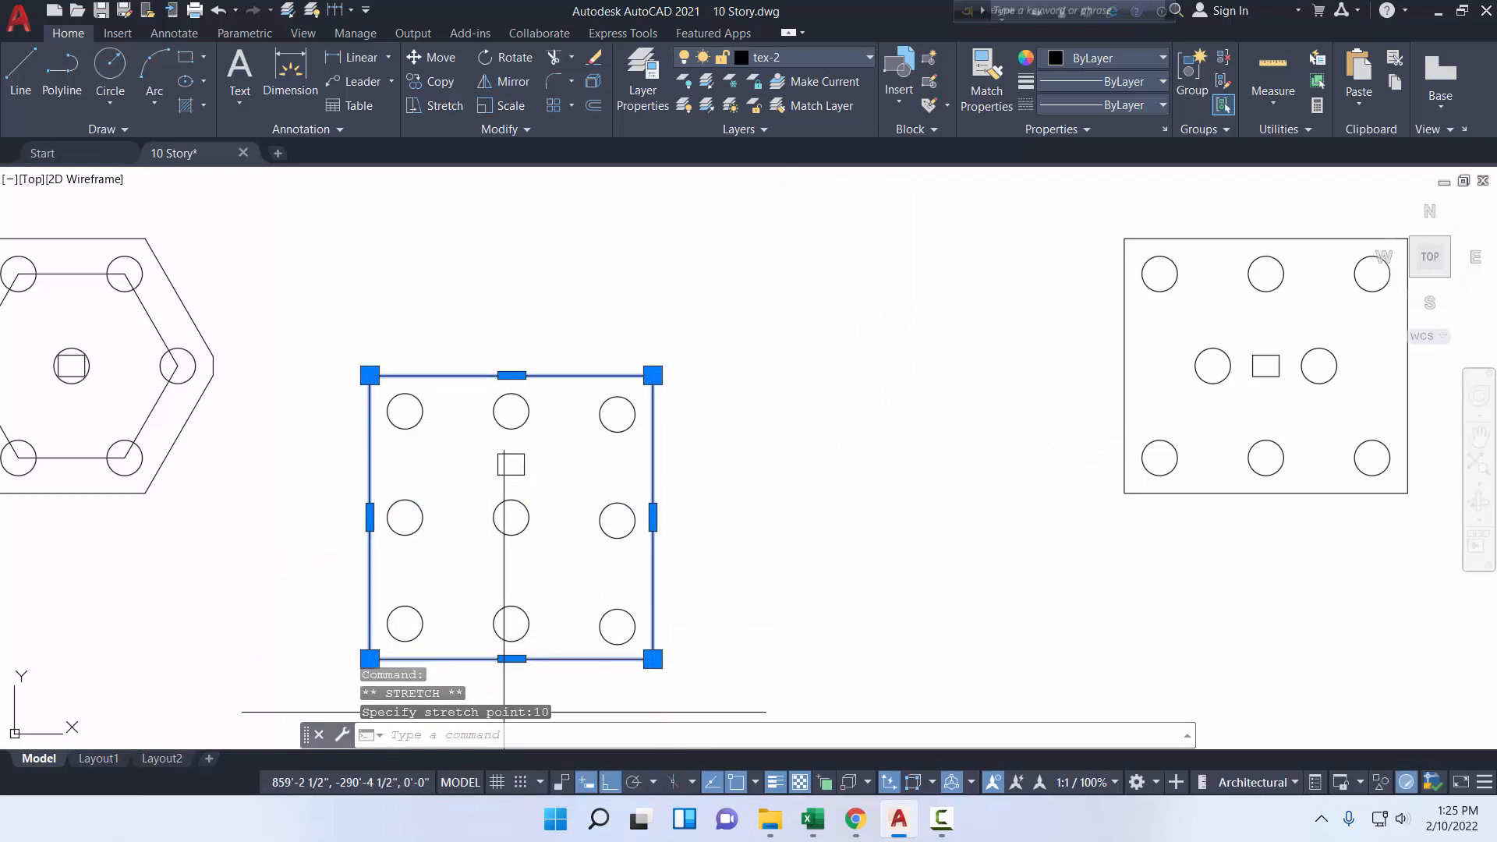
key("Escape")
- Move the nine-pile cap's column rectangle from its own centre to the centre of the middle pile
left_click(524, 453)
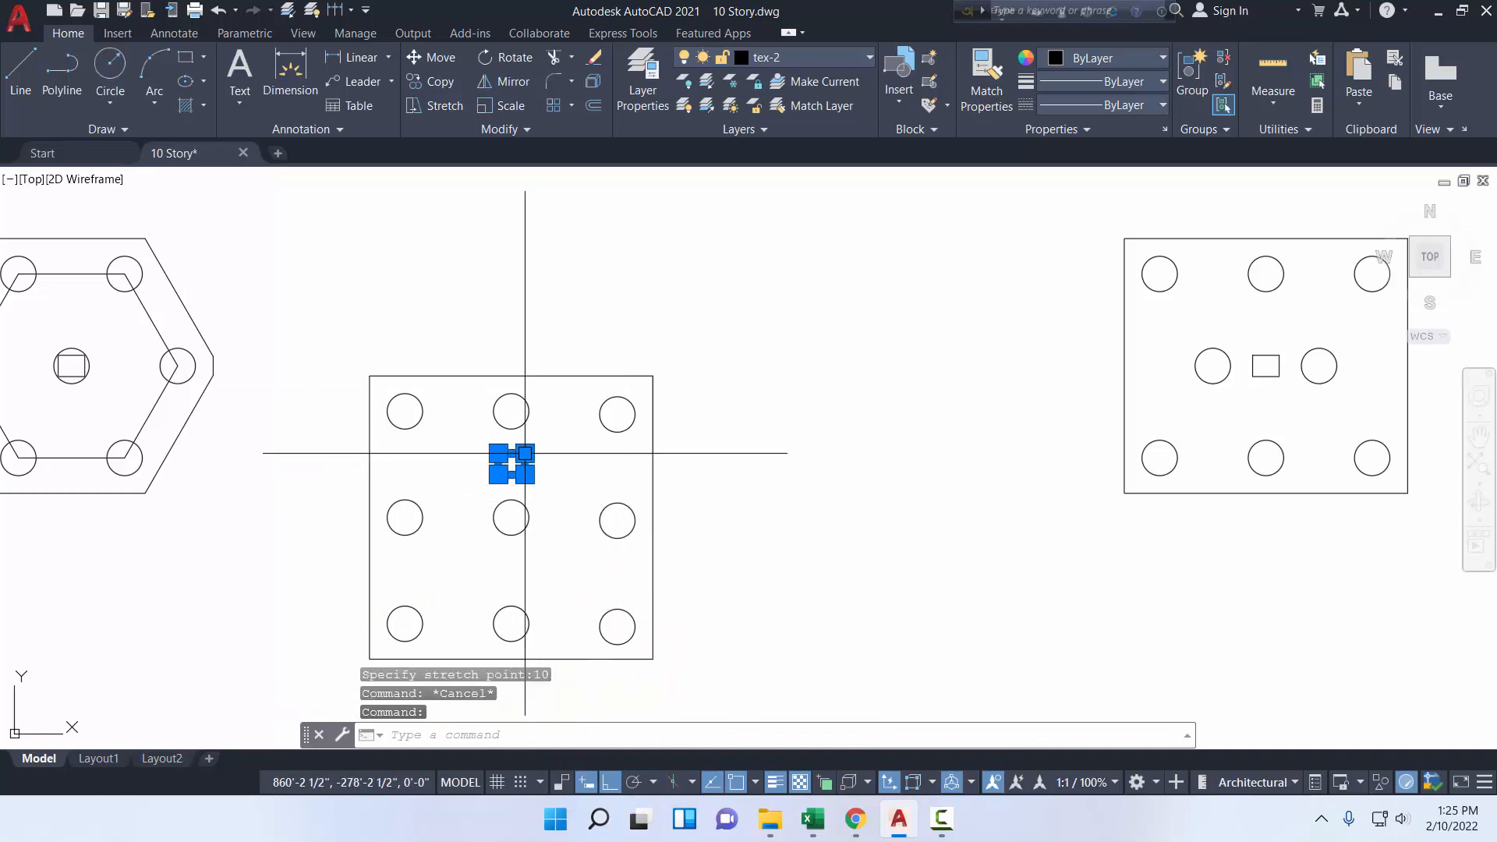
left_click(427, 59)
scroll(515, 510, "up", 2)
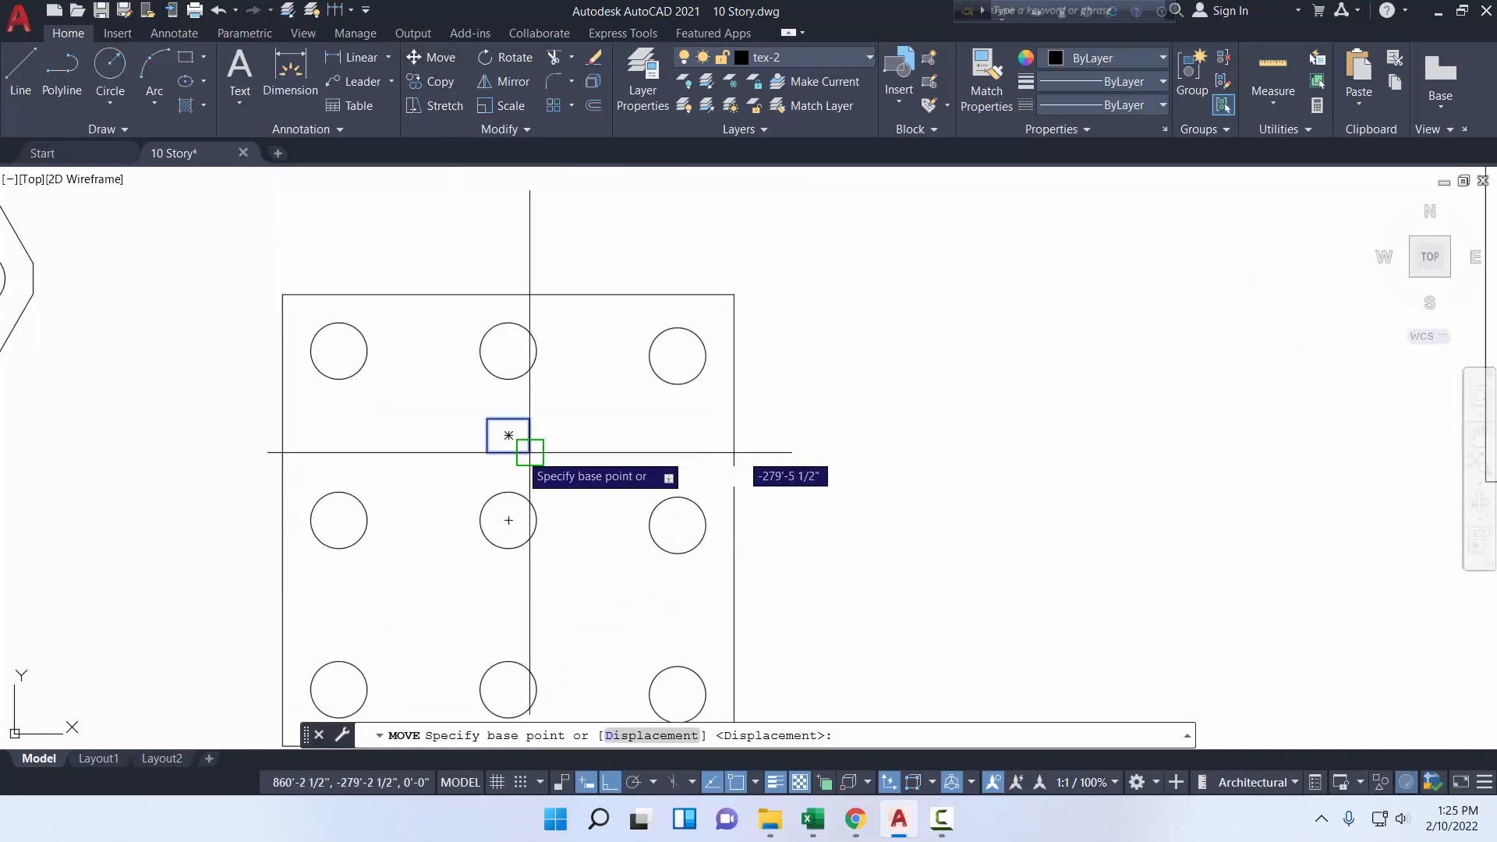
left_click(511, 464)
left_click(507, 518)
scroll(552, 466, "down", 8)
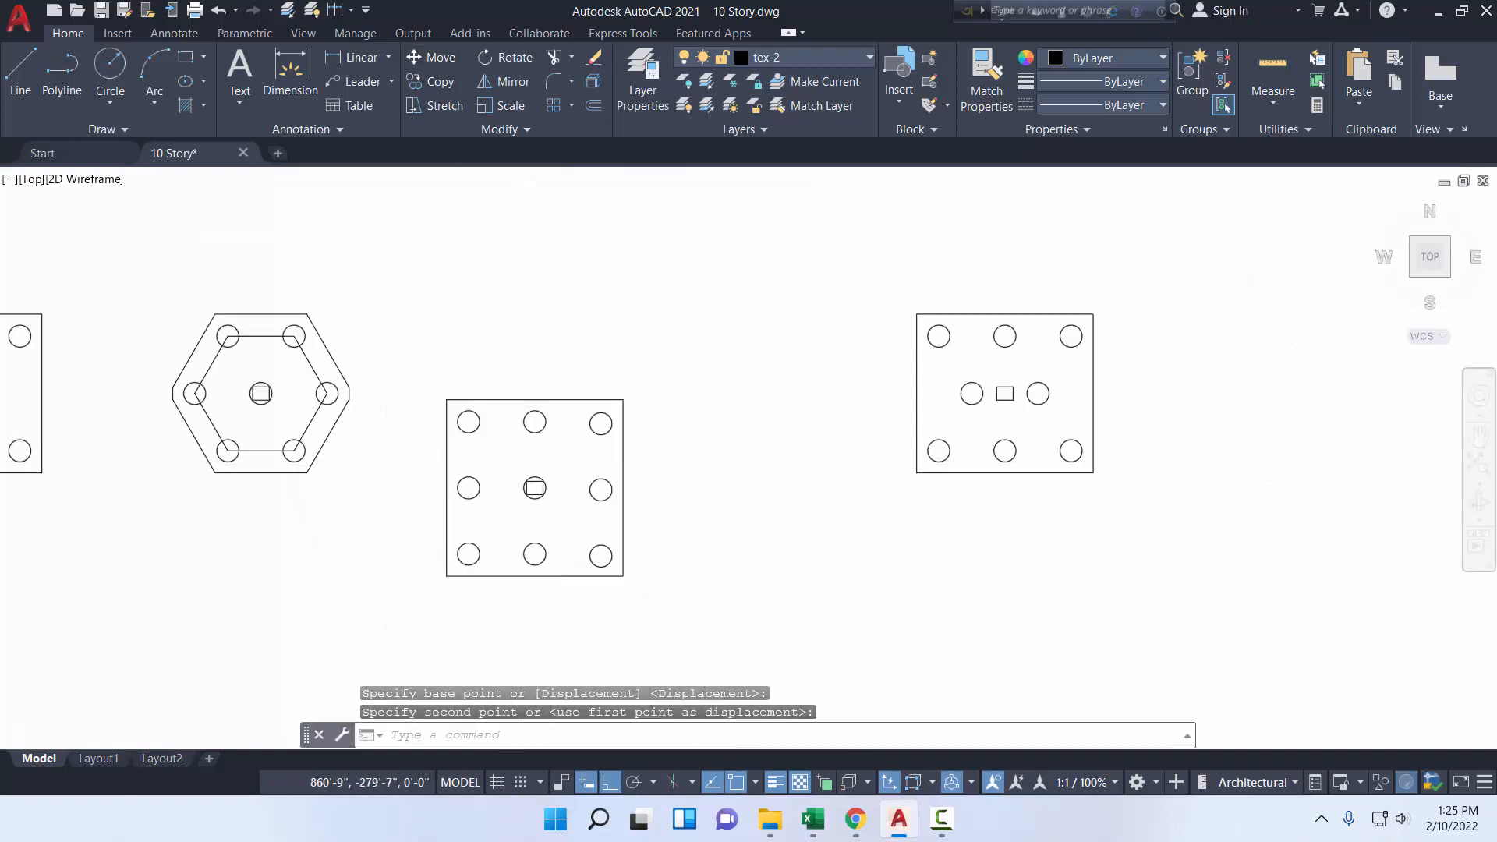
- Dimension the centre-to-centre distance between the two middle-row piles of the eight-pile cap, placing the dimension above them
scroll(713, 437, "up", 6)
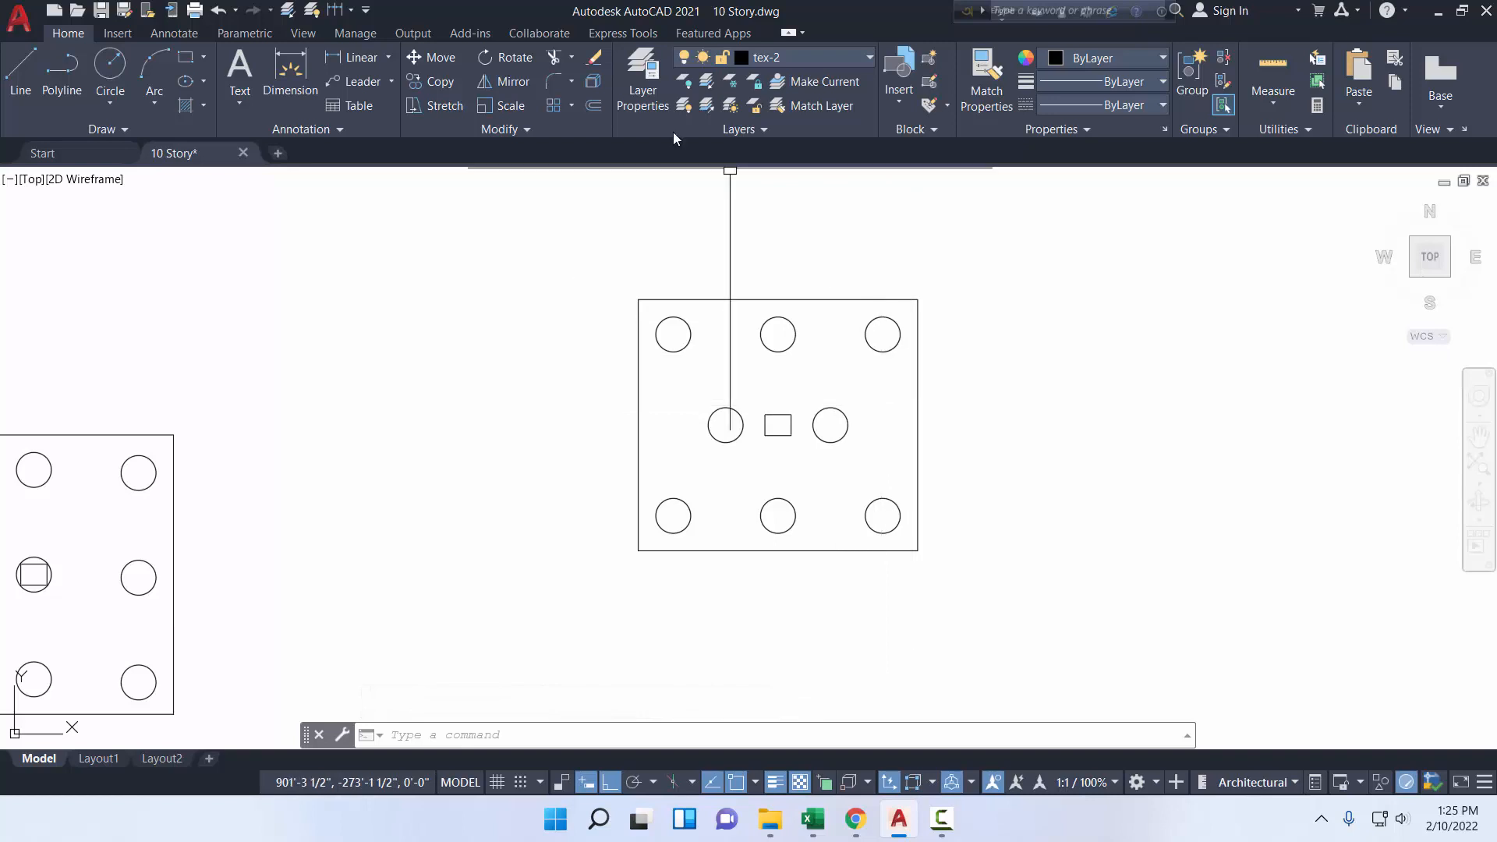
left_click(290, 68)
scroll(857, 417, "up", 4)
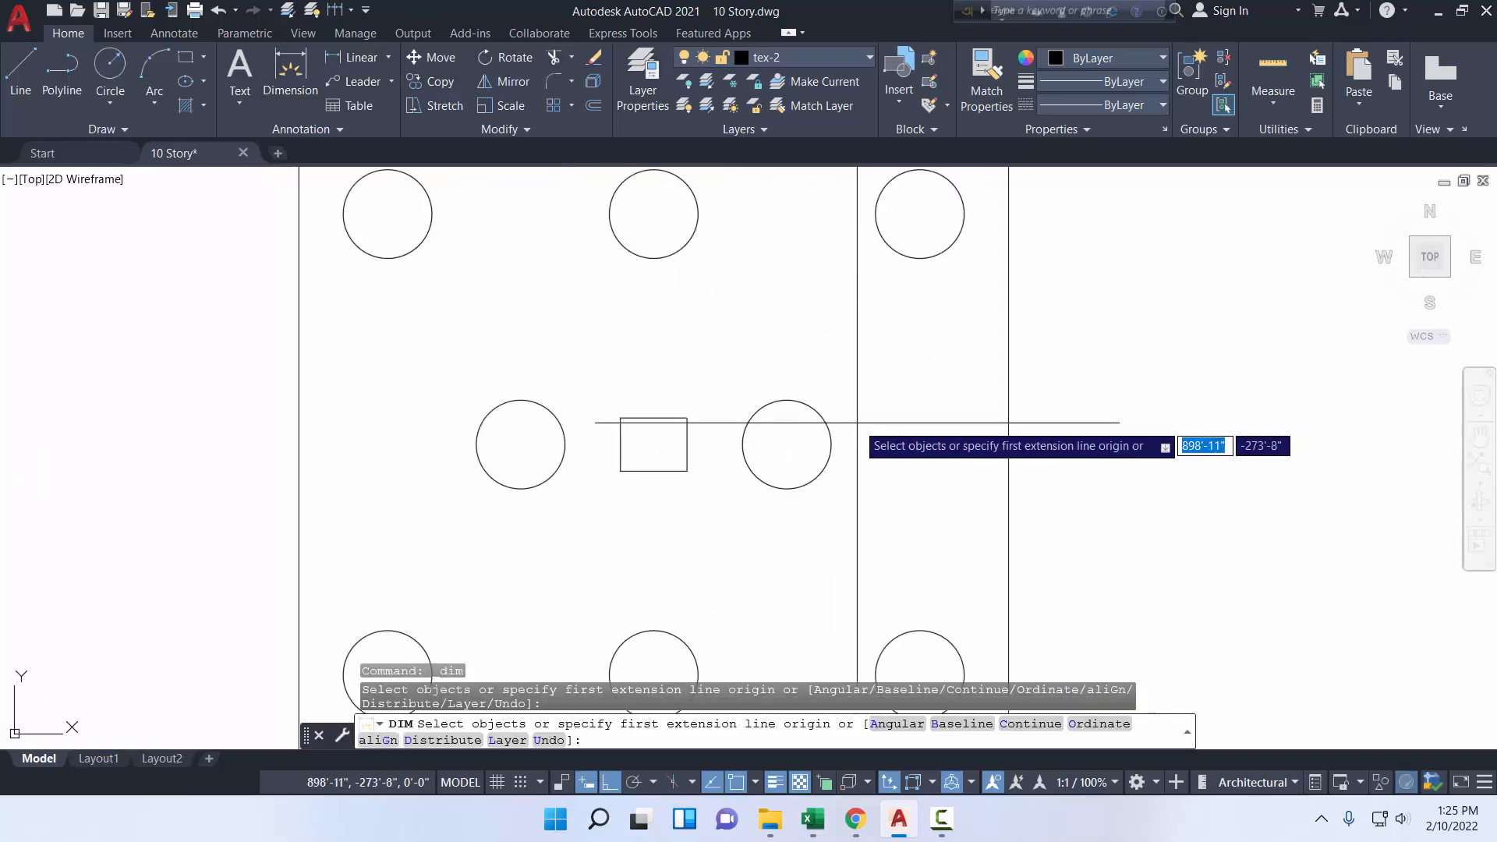
left_click(787, 444)
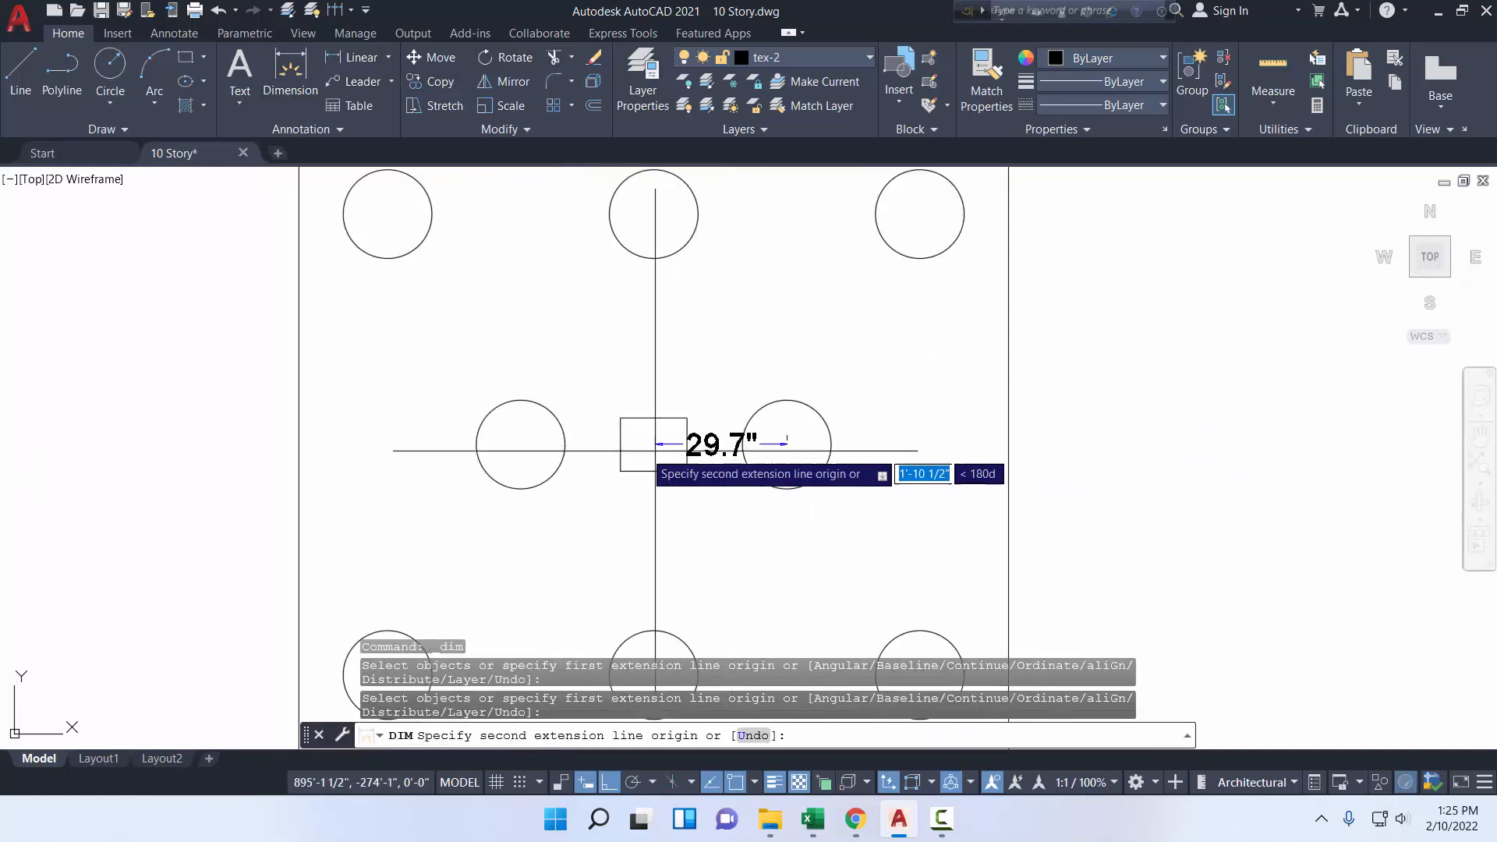
left_click(520, 444)
left_click(609, 362)
right_click(594, 292)
left_click(627, 307)
scroll(862, 439, "down", 8)
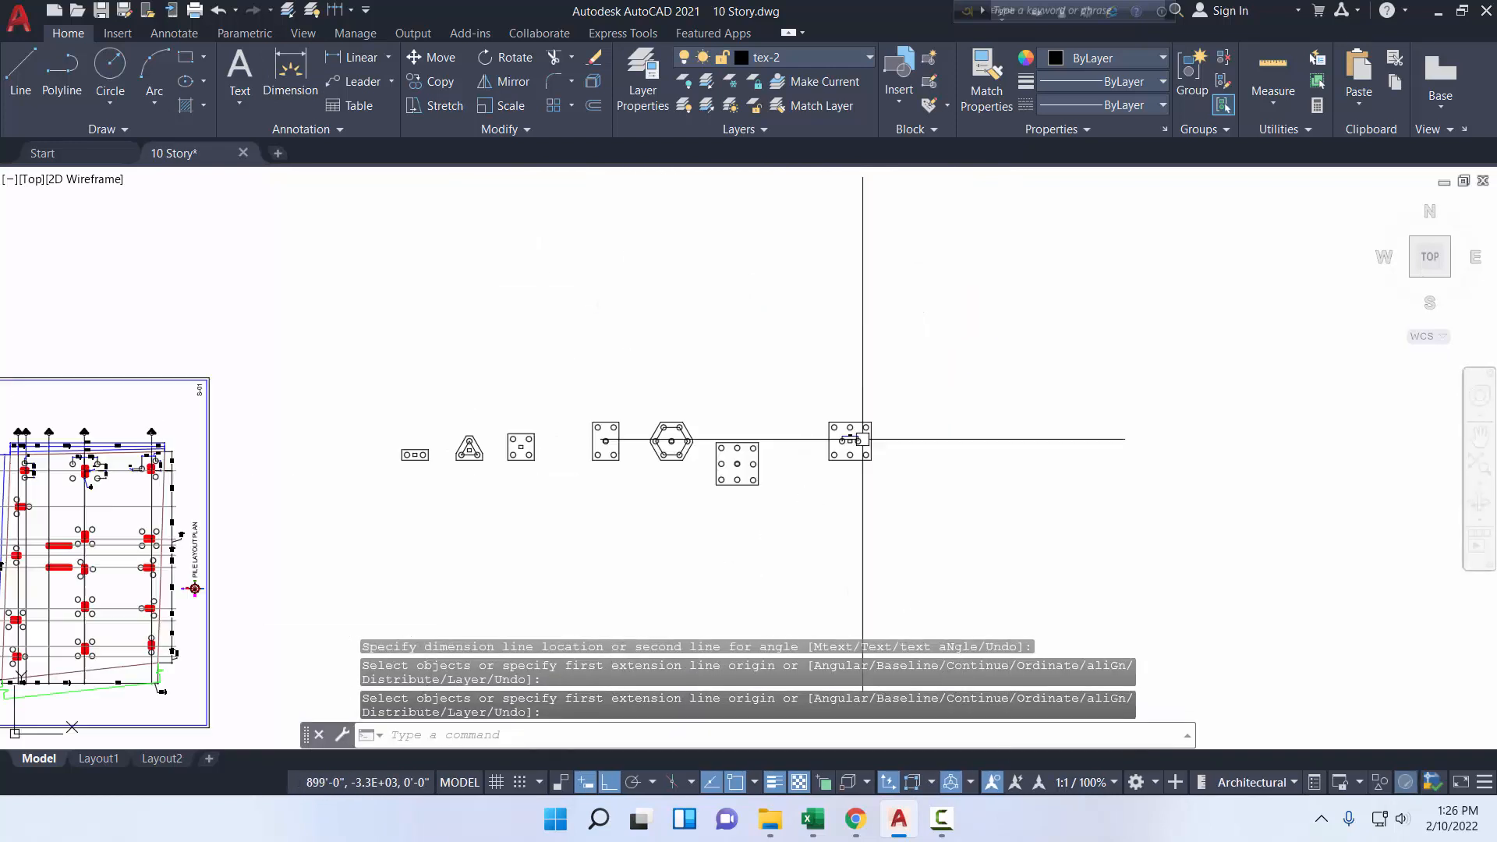
left_click(941, 819)
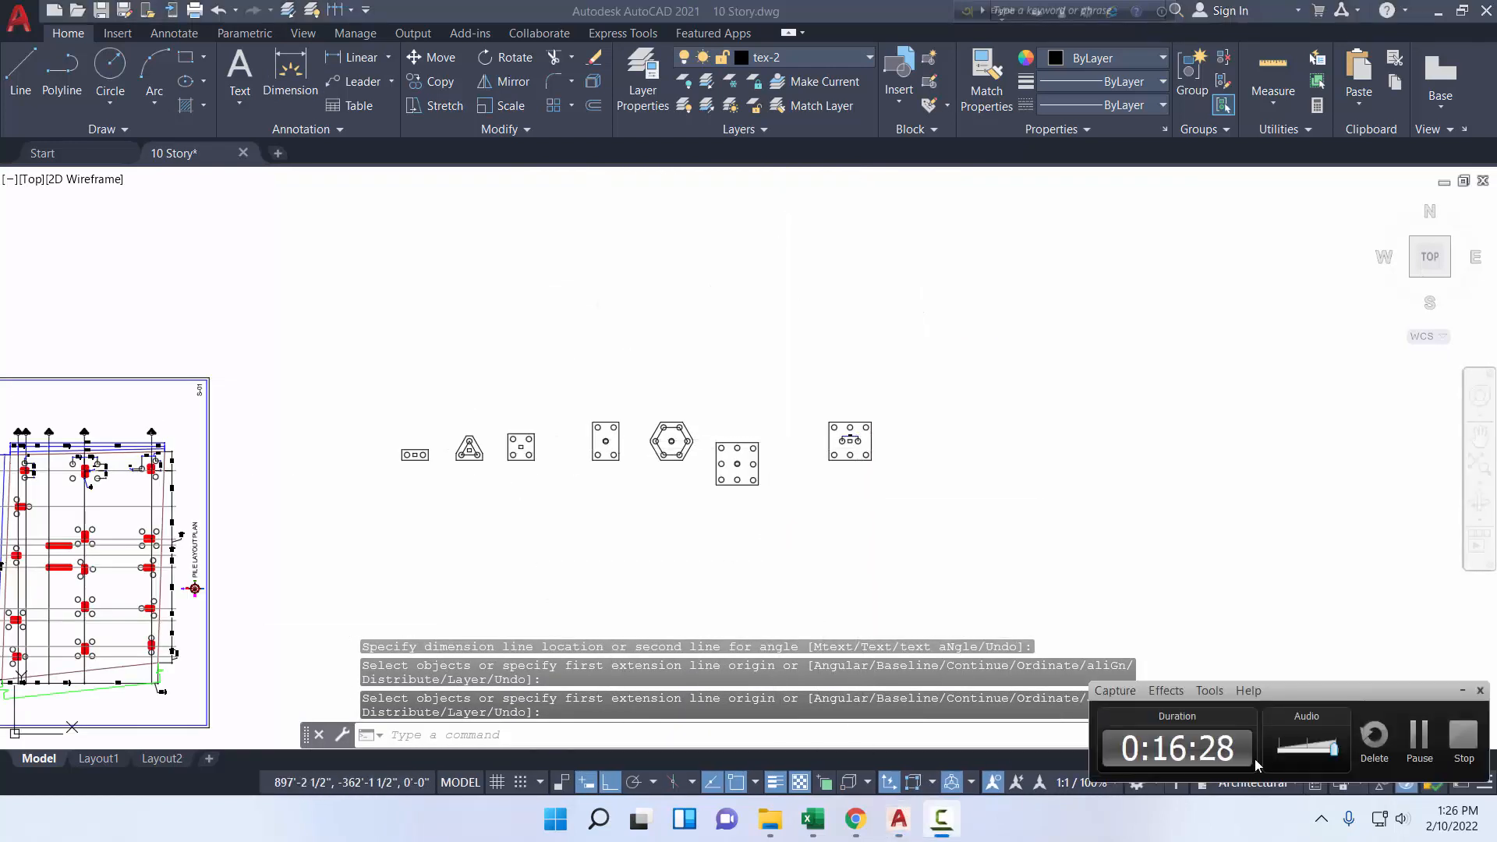
left_click(1420, 741)
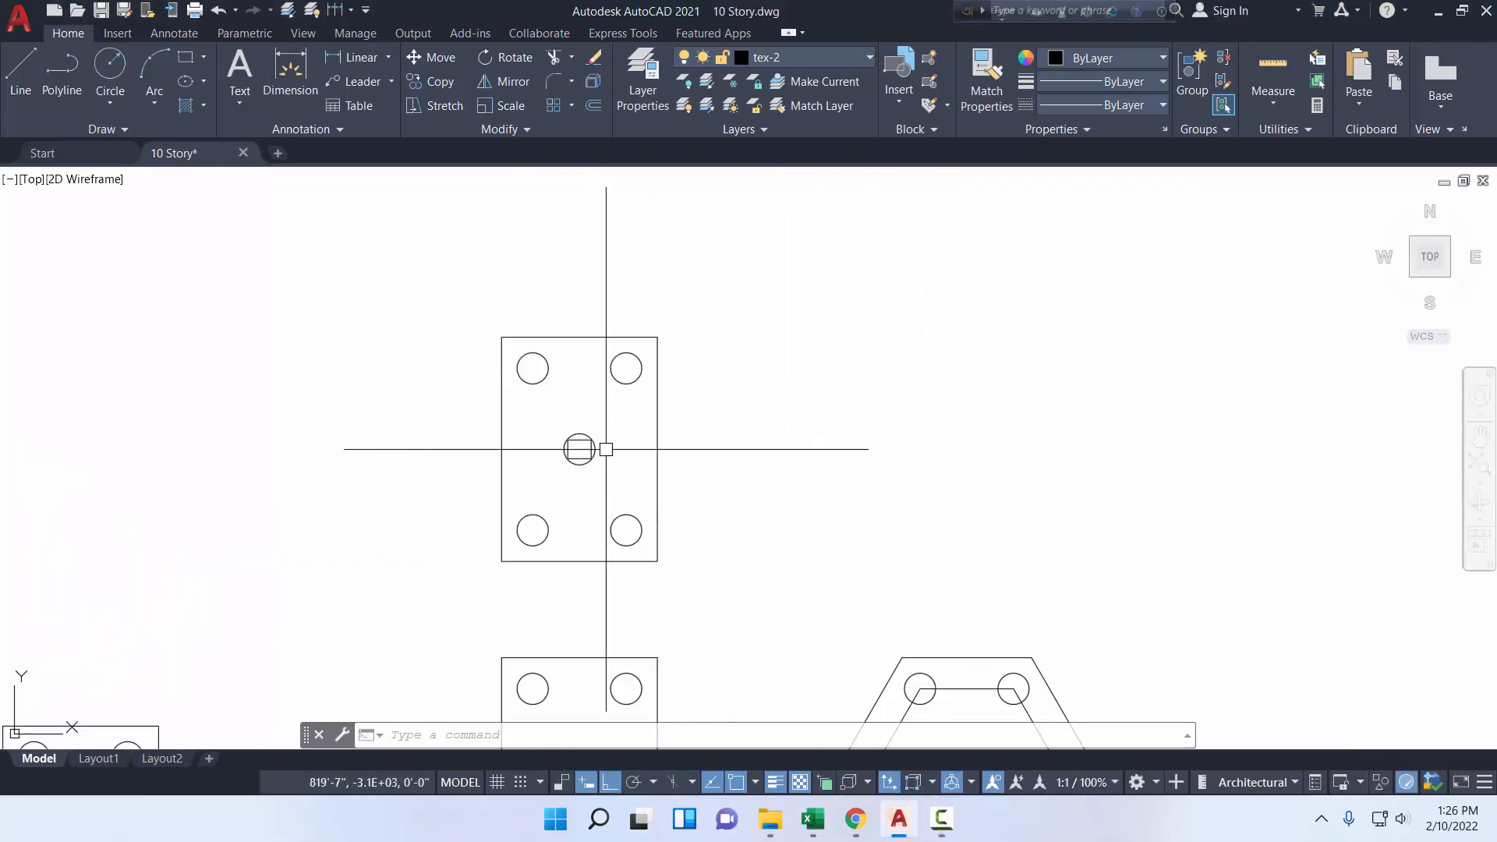
- Mirror the centre pile of the upper five-pile cap about a horizontal line through its top pair of piles, keeping the original
scroll(577, 443, "up", 4)
left_click(611, 421)
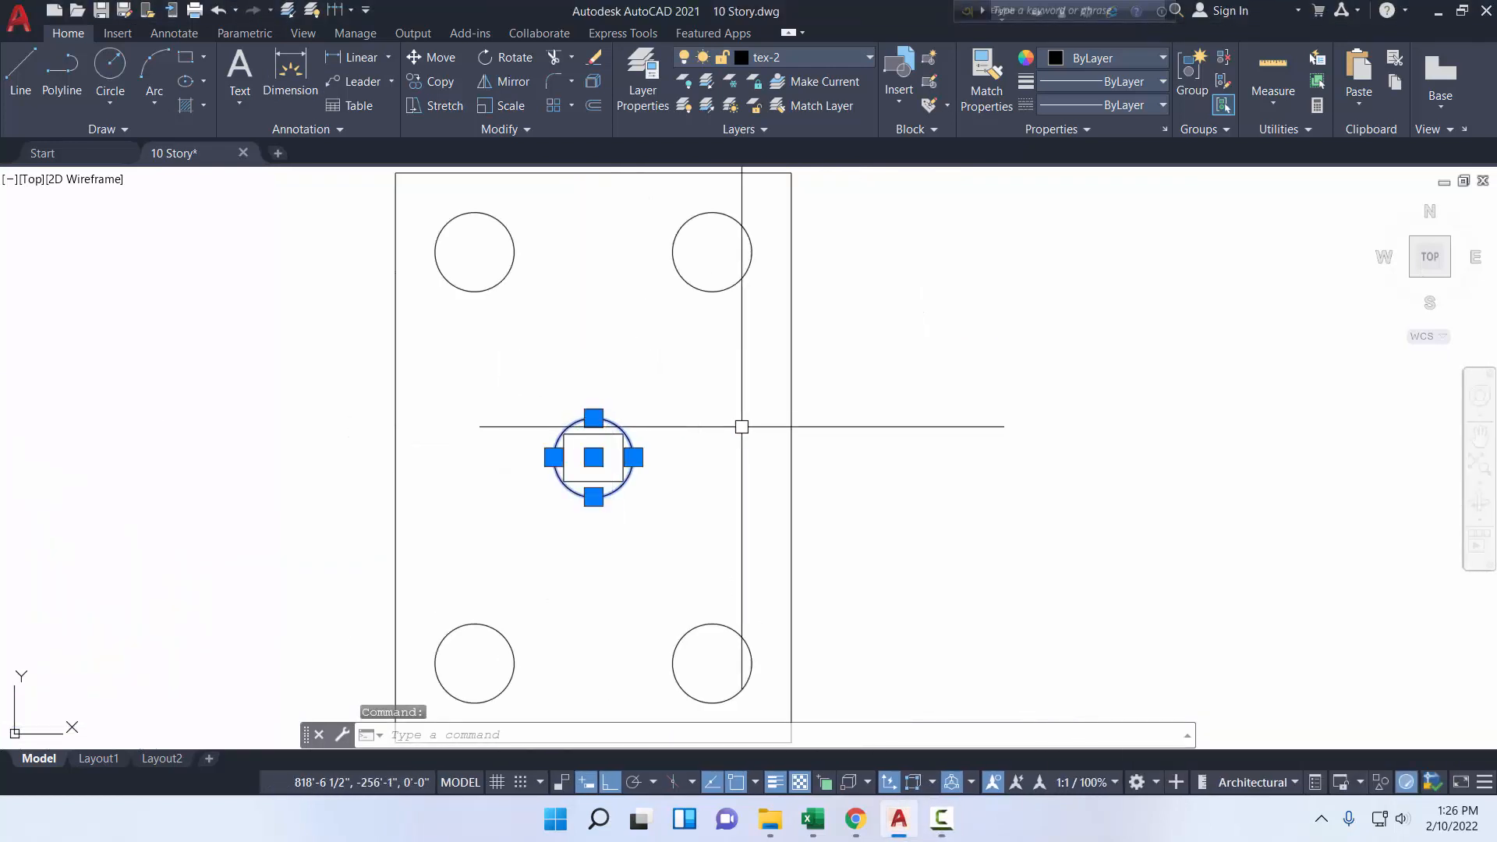
scroll(741, 426, "down", 4)
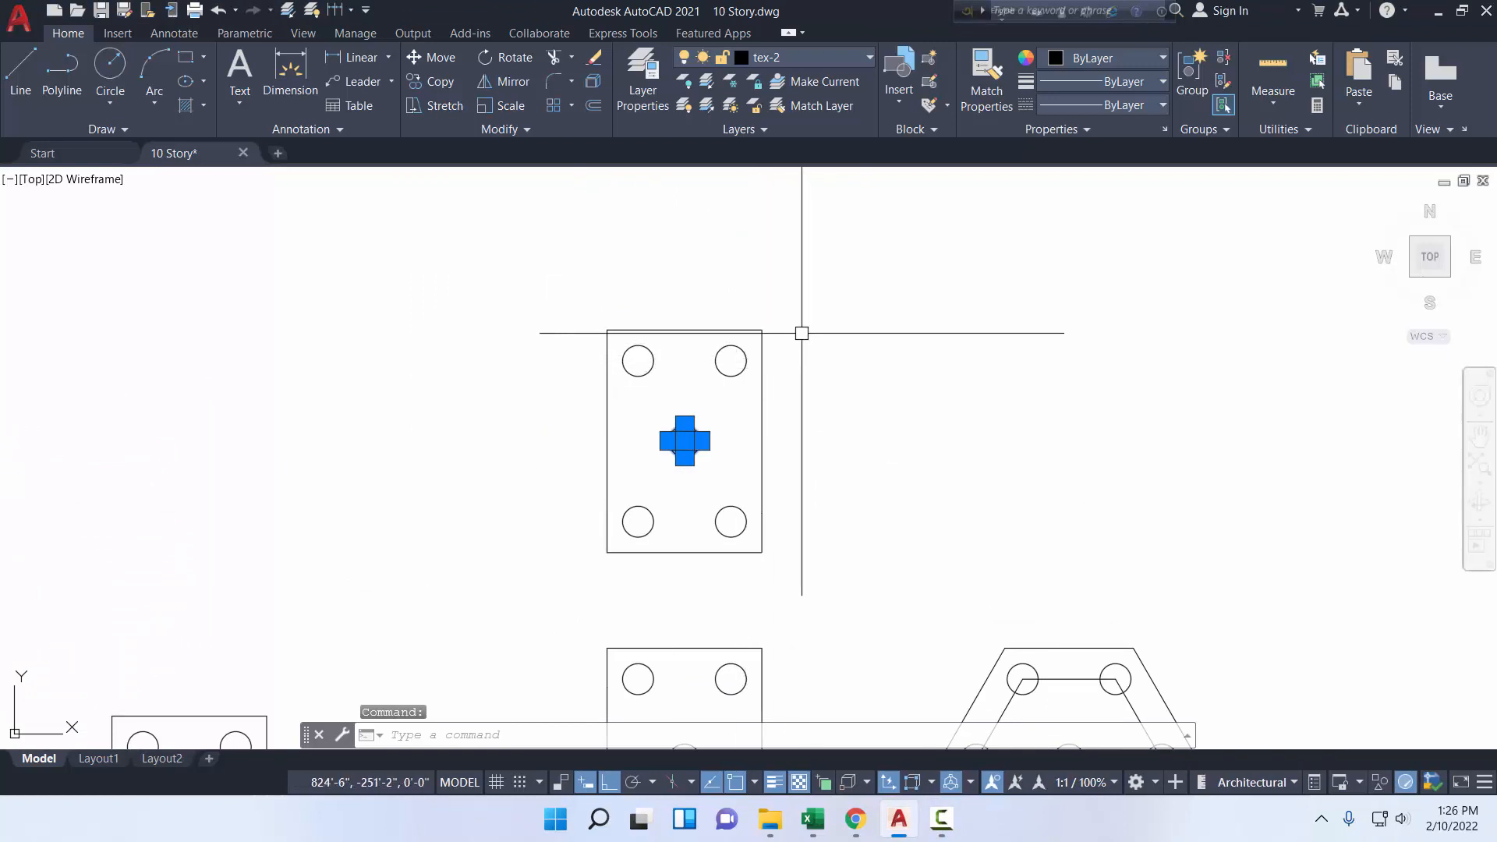
left_click(503, 81)
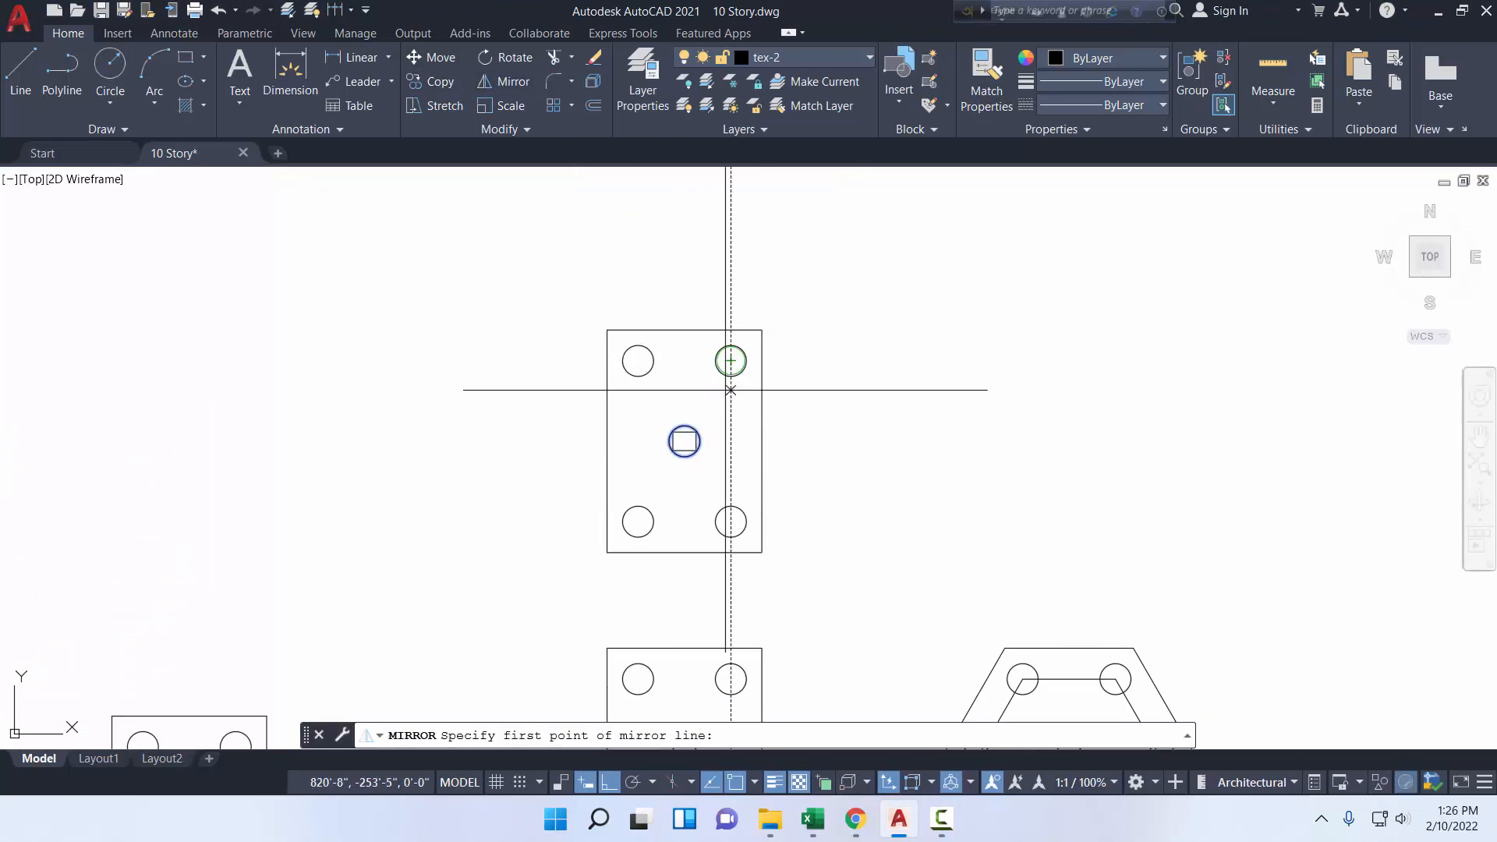
left_click(731, 361)
left_click(890, 383)
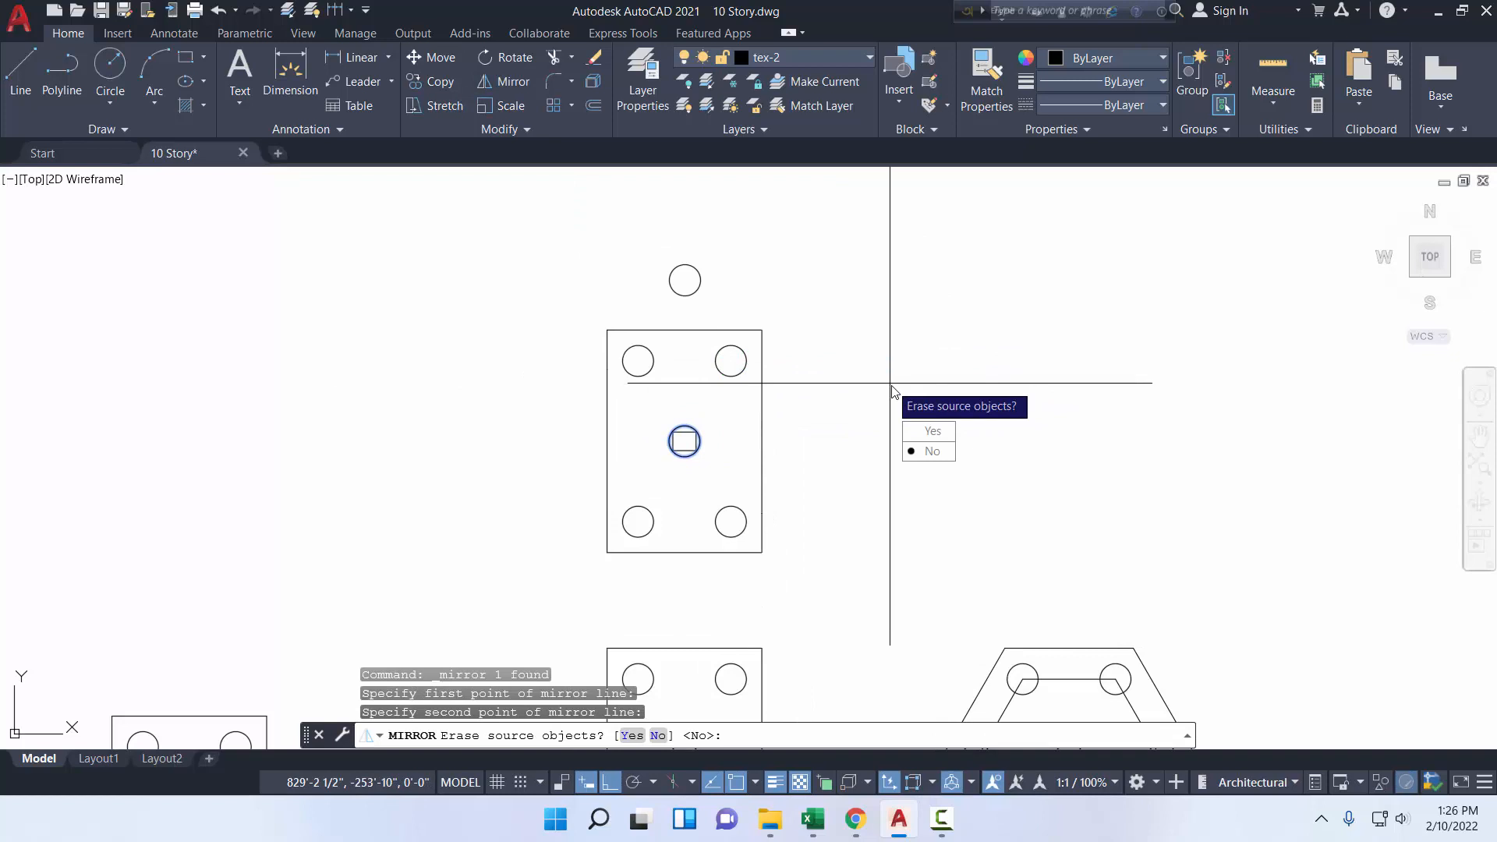
left_click(932, 451)
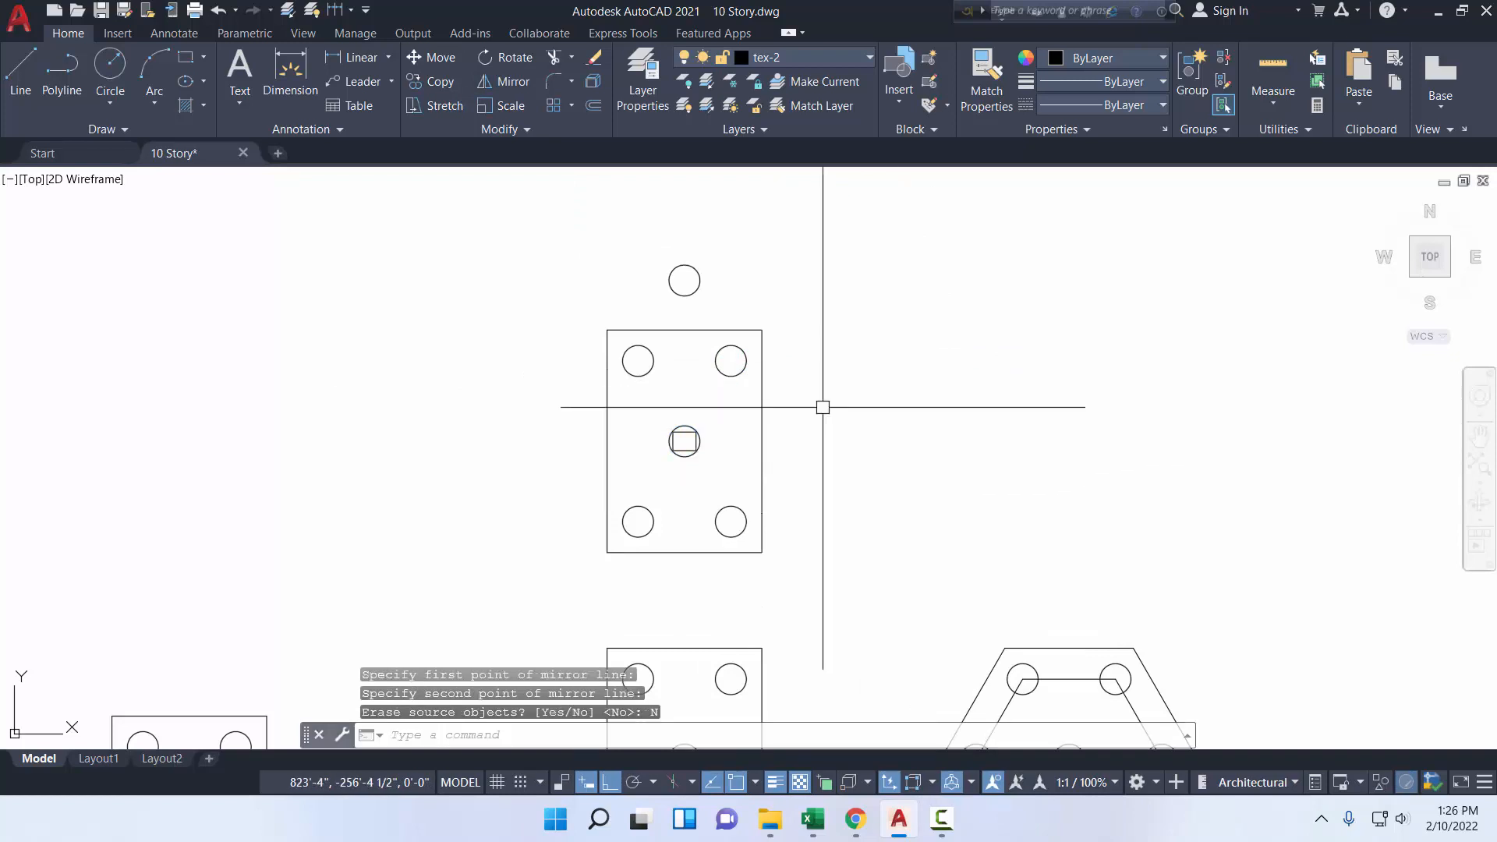
- Stretch that cap outline's top edge up to the mirrored pile's upper edge, plus another 10 inches
left_click(685, 329)
left_click(685, 330)
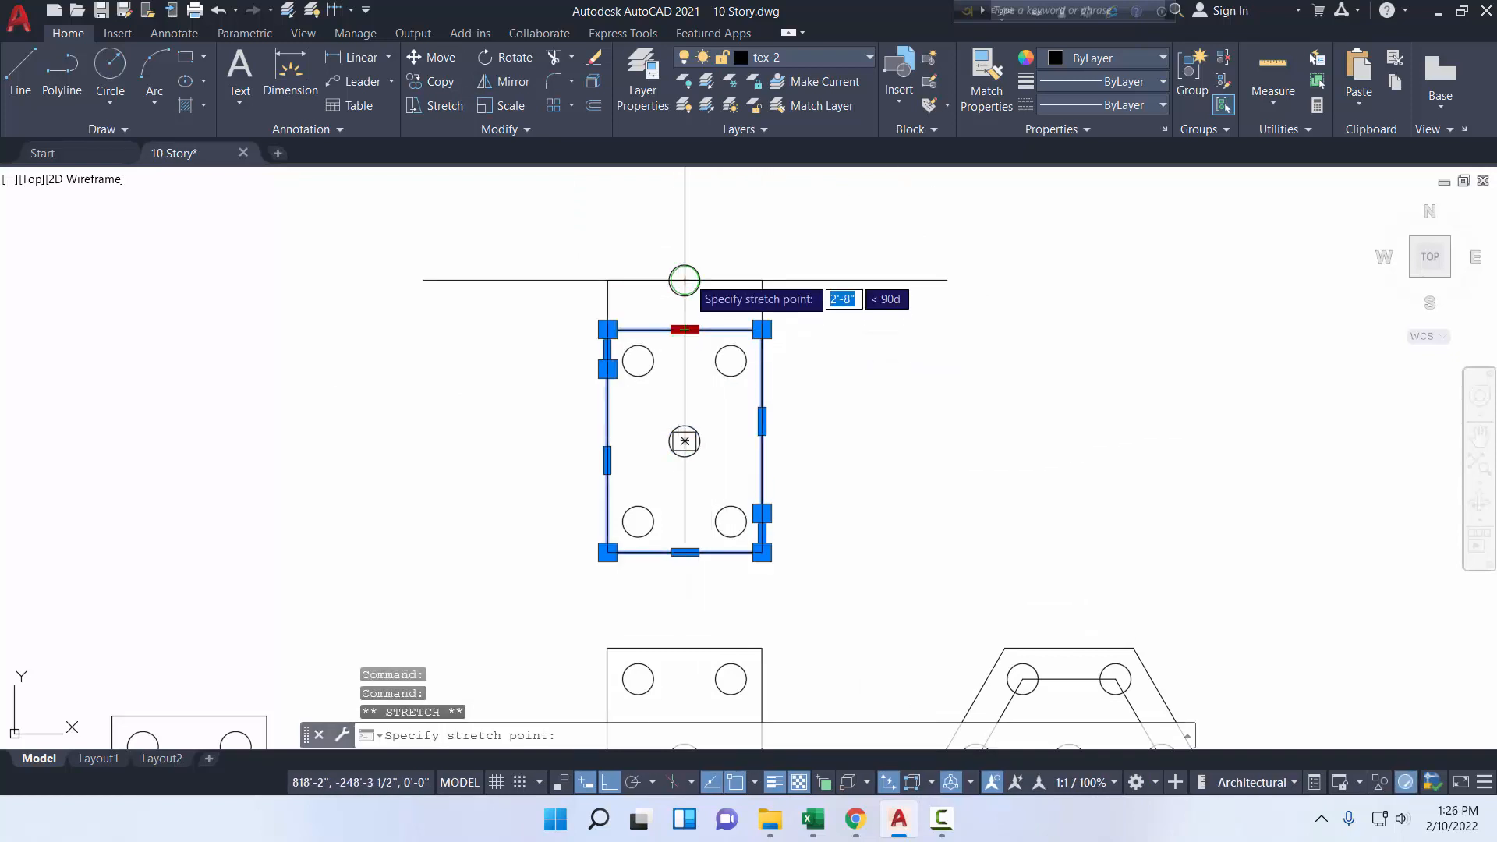
left_click(684, 264)
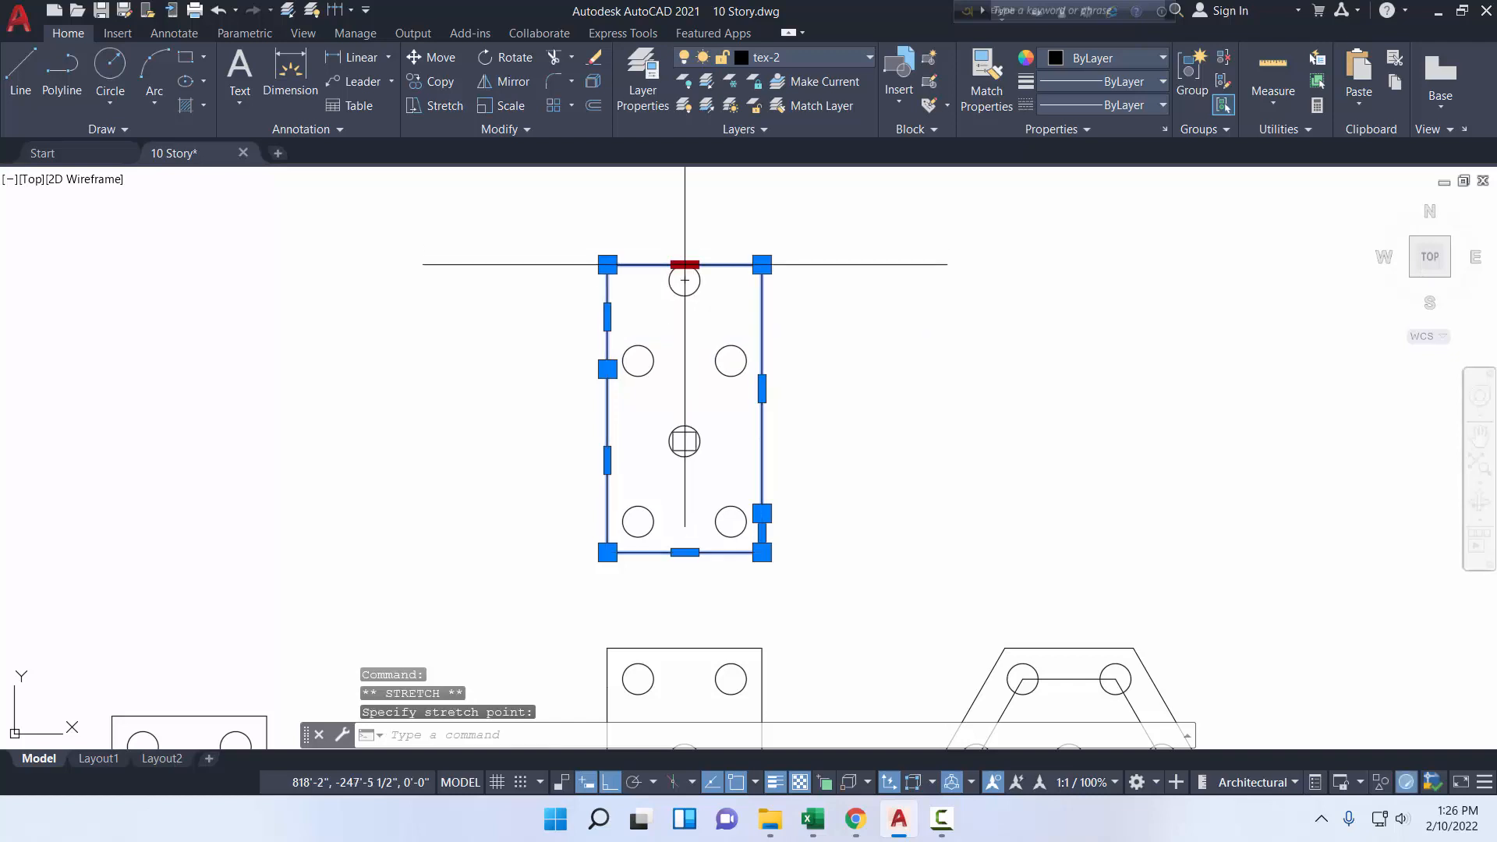
left_click(685, 264)
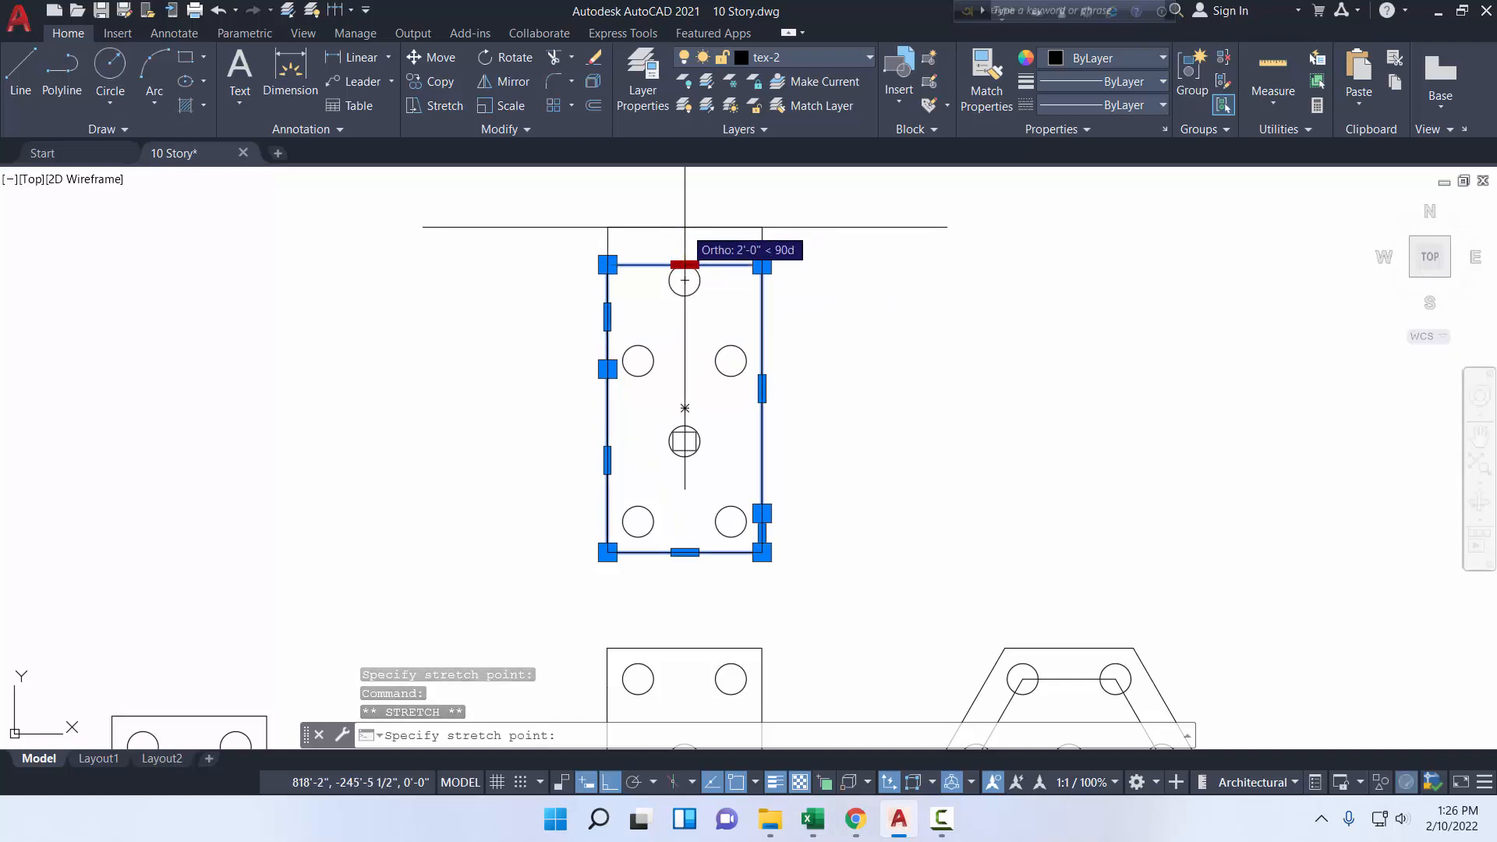
type("10")
key("Return")
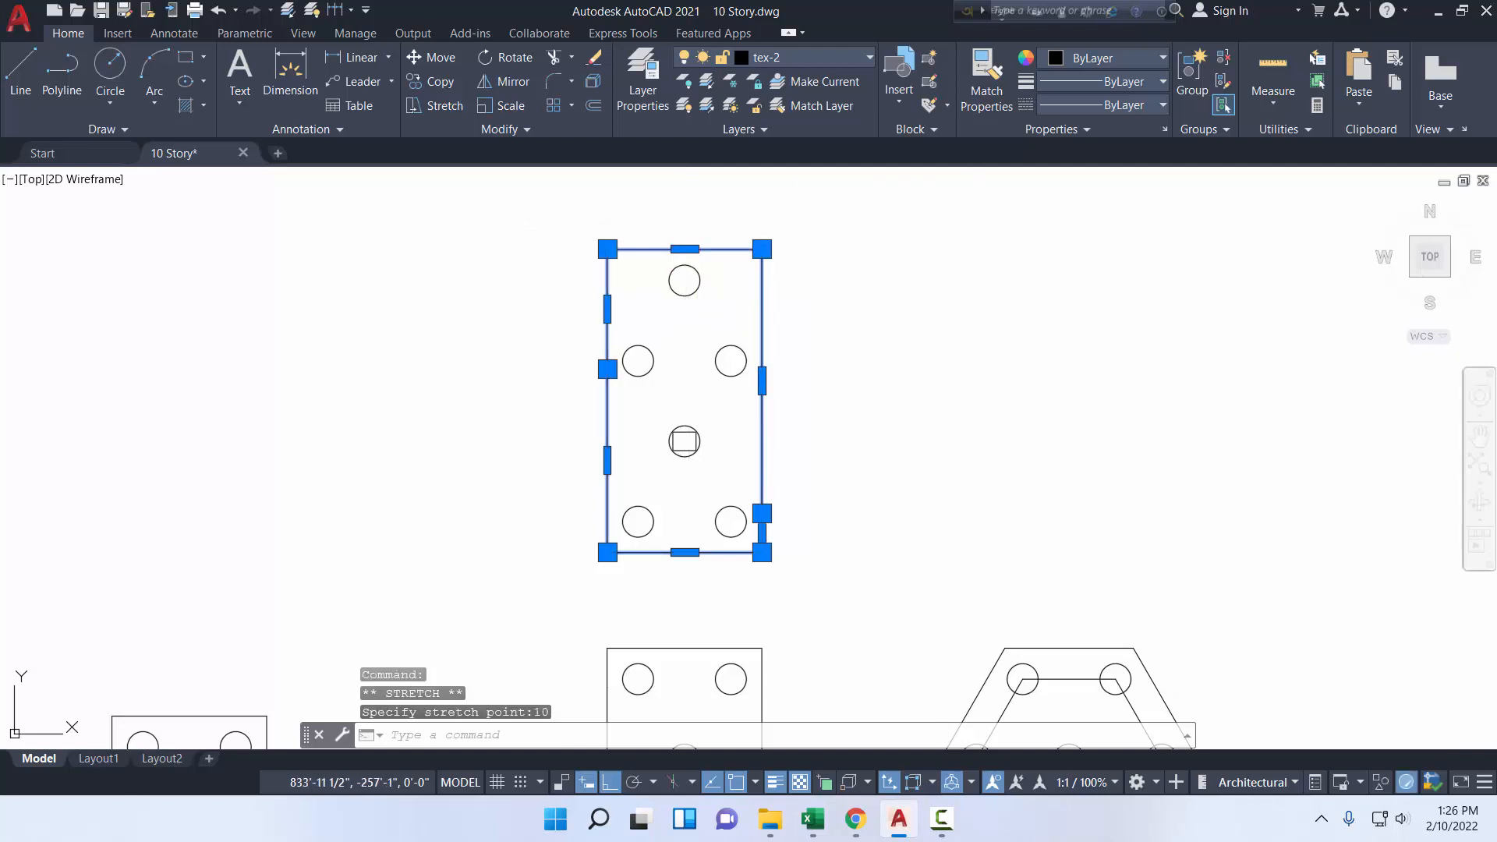
key("Escape")
- Review the layouts of the finished pile caps, including the hexagonal, triangular and four-pile caps
scroll(686, 434, "down", 4)
scroll(804, 446, "up", 2)
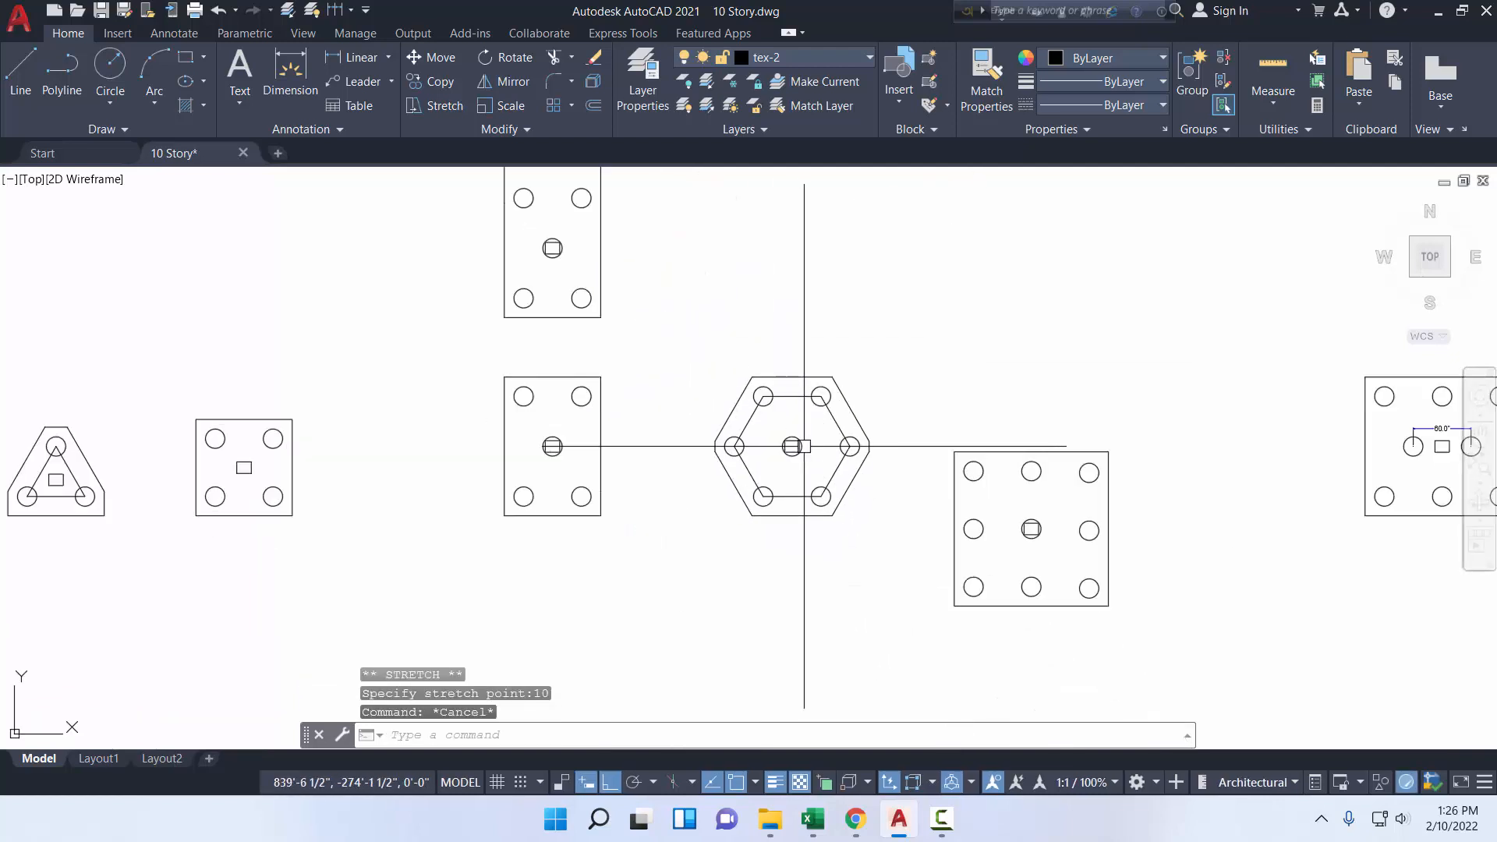
scroll(809, 433, "up", 2)
scroll(600, 502, "down", 2)
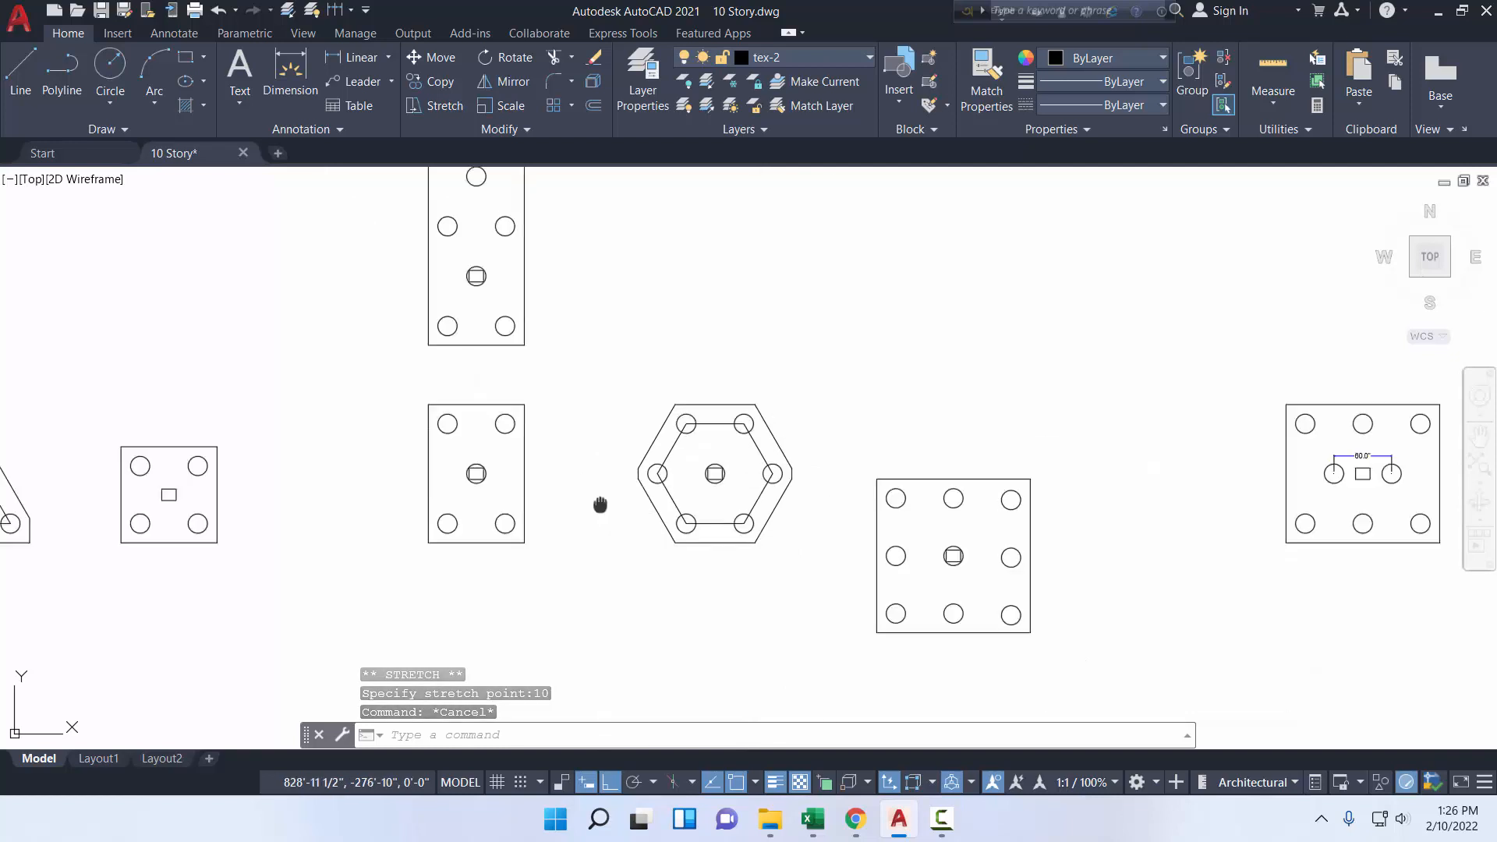
middle_click_drag(601, 504, 1020, 504)
scroll(422, 521, "up", 4)
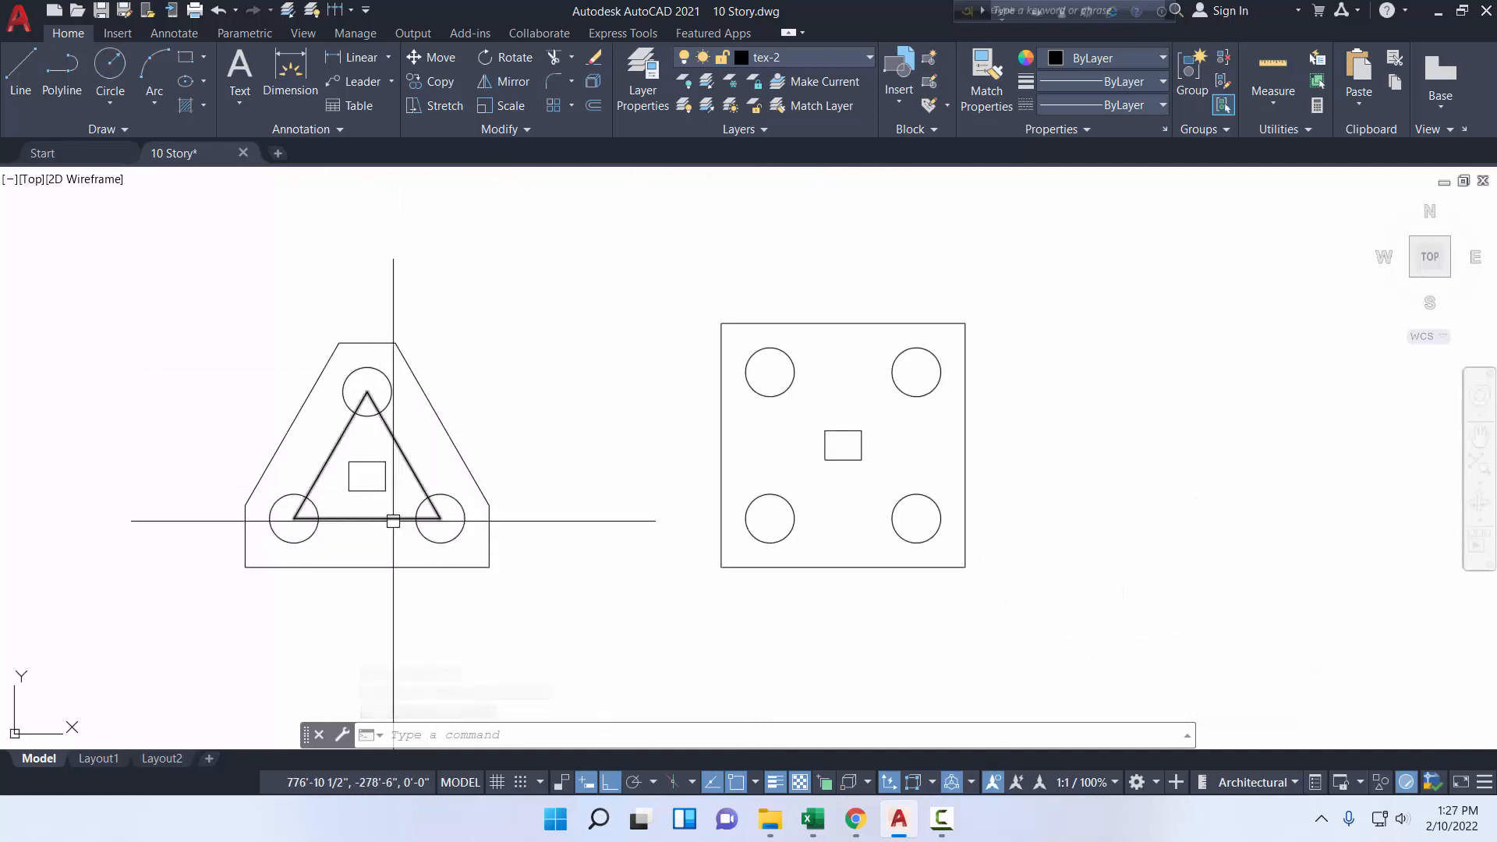
scroll(829, 525, "down", 4)
middle_click_drag(829, 525, 546, 632)
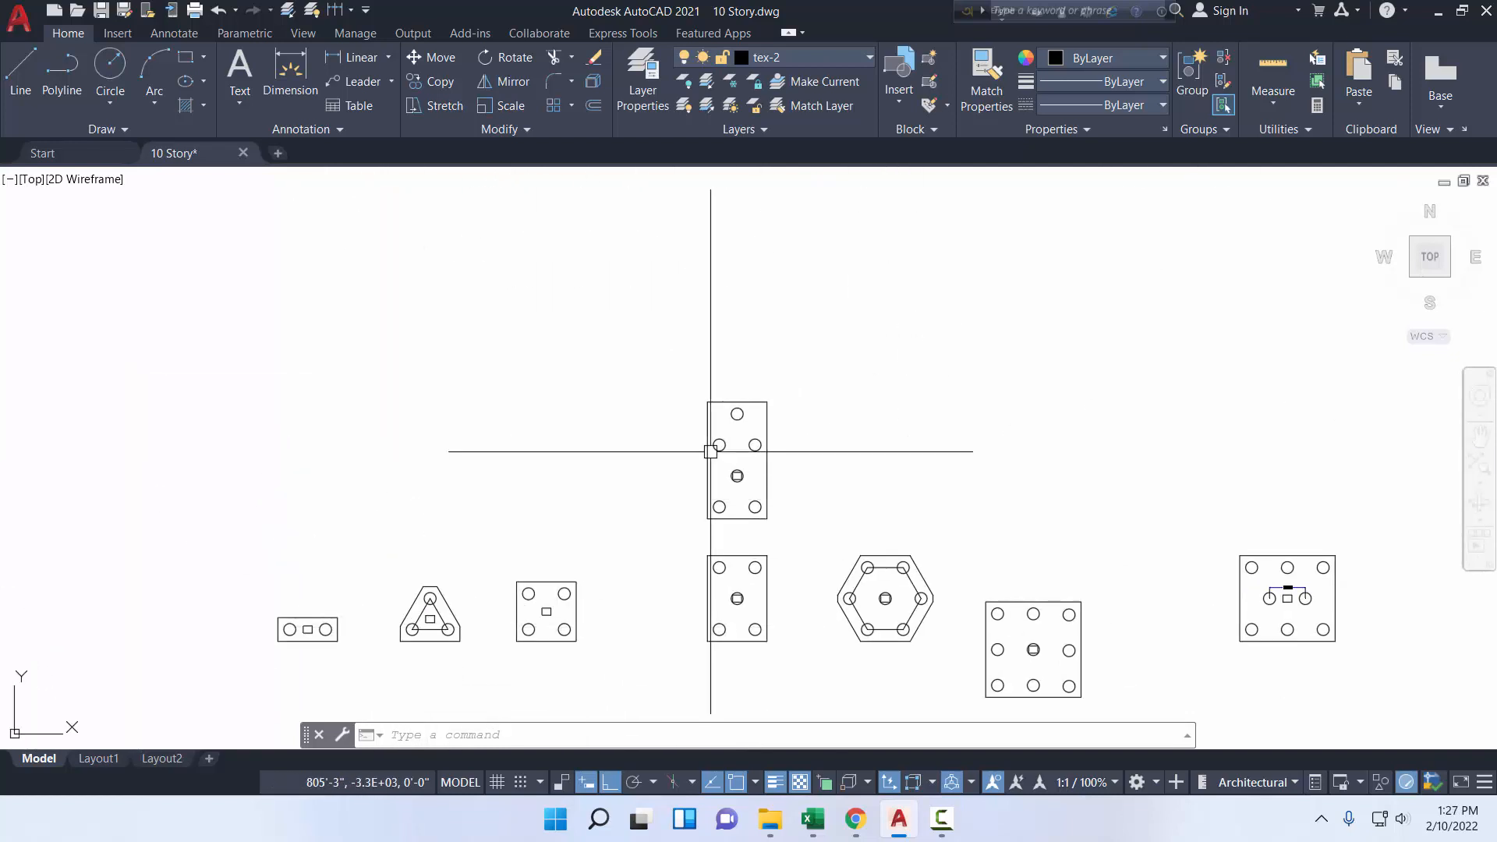
- Move the column rectangle straight up from the lower middle pile's centre to the clear space just below the pair of piles above
scroll(734, 445, "up", 5)
scroll(657, 413, "down", 2)
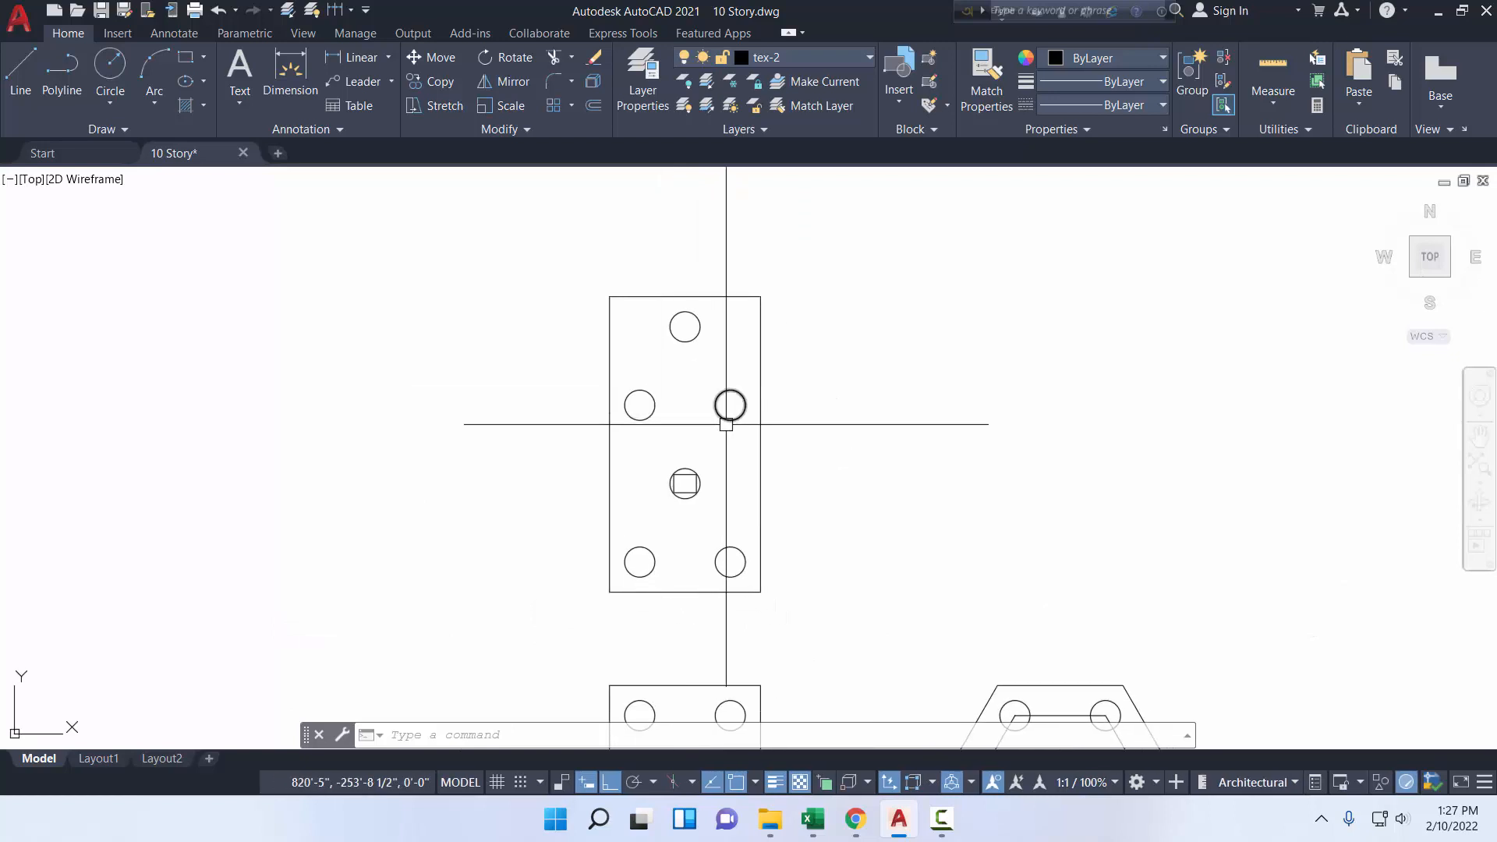
scroll(693, 466, "up", 2)
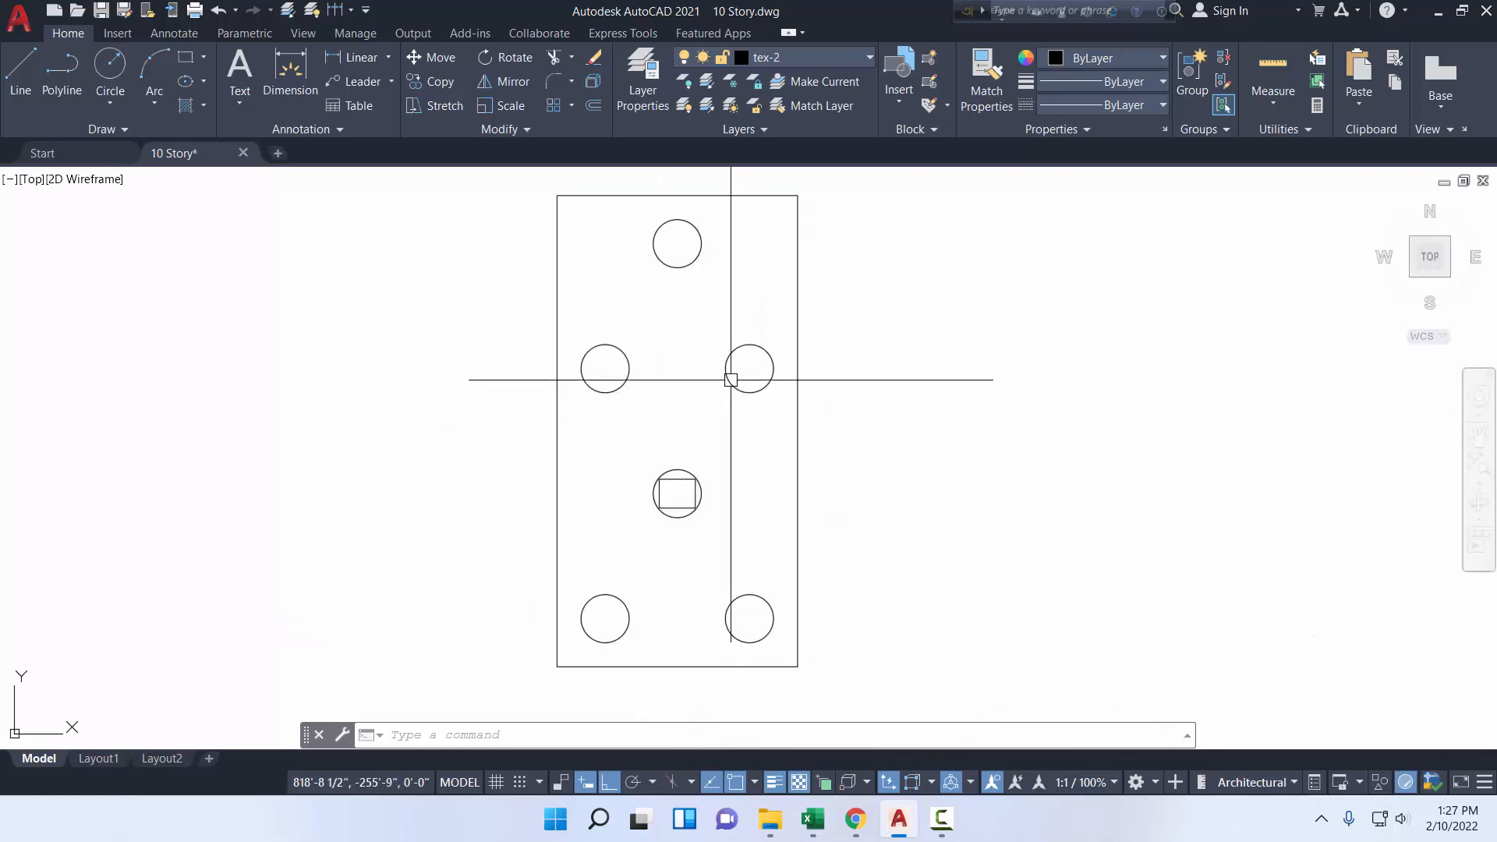
middle_click_drag(696, 327, 677, 334)
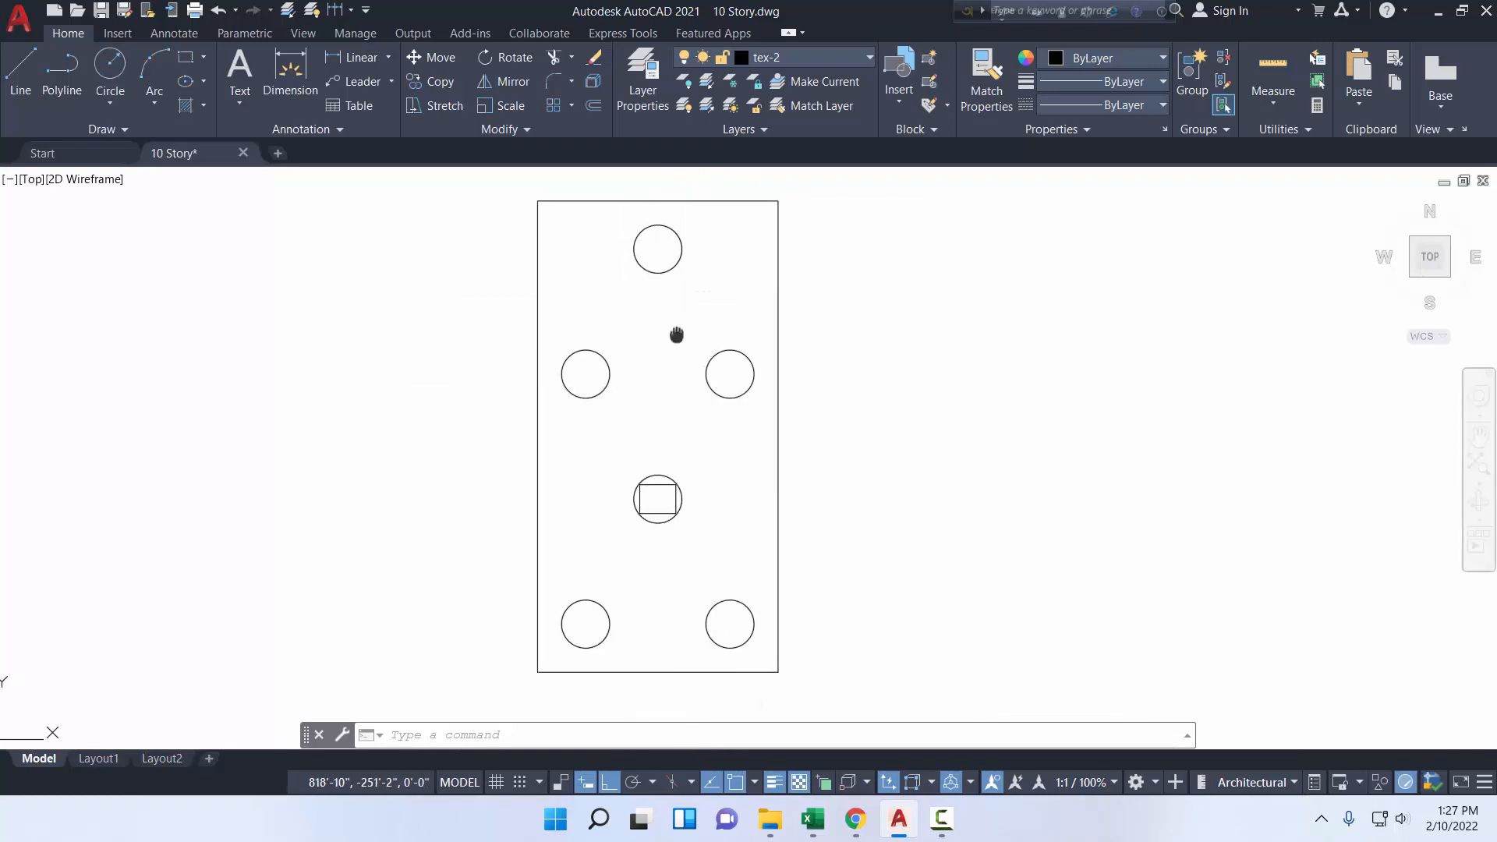
left_click(662, 485)
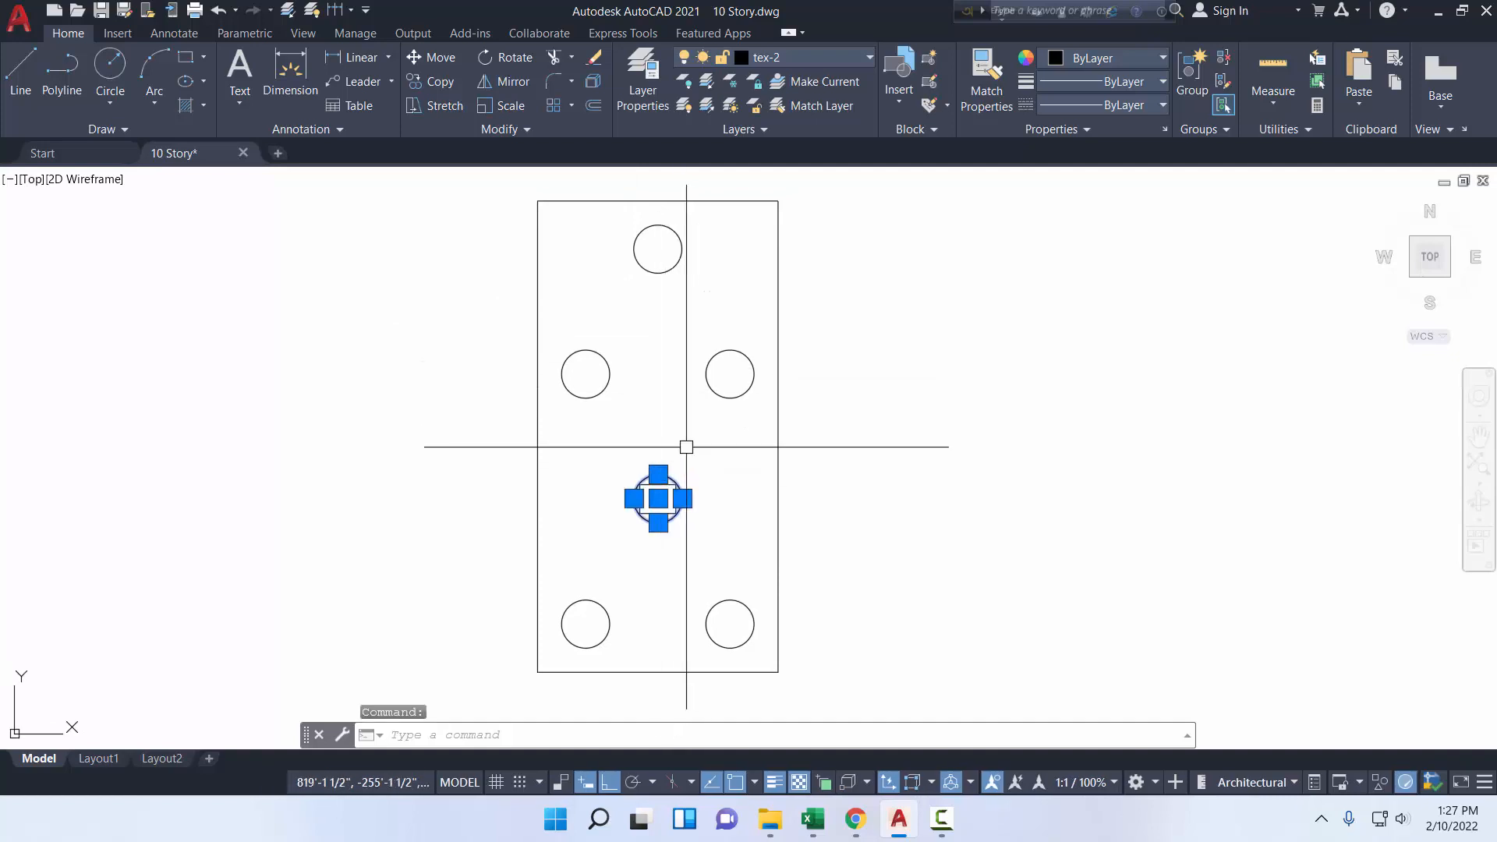
key("Escape")
left_click(658, 484)
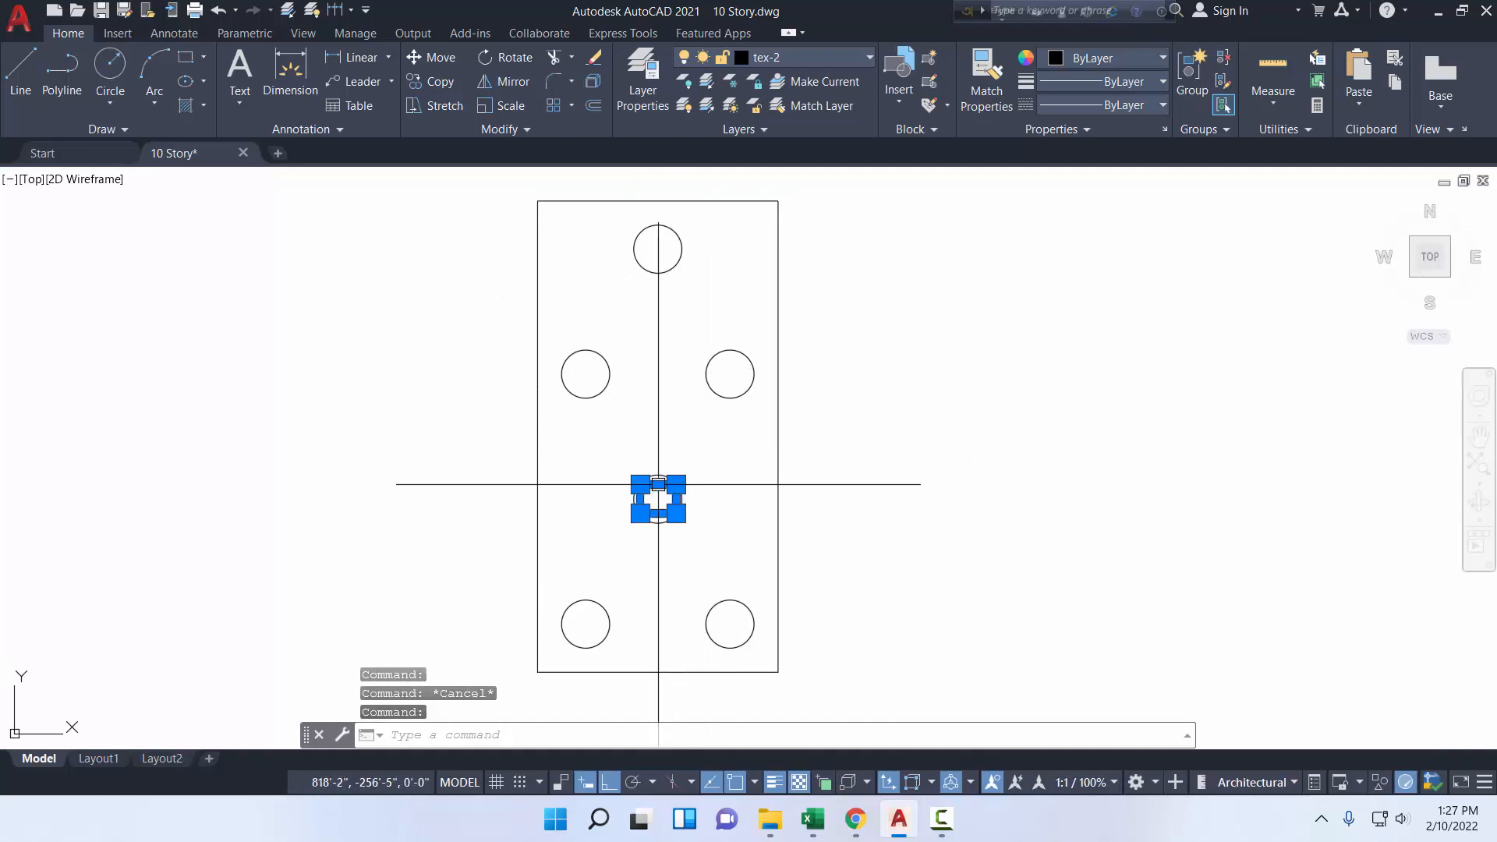
left_click(430, 56)
left_click(658, 499)
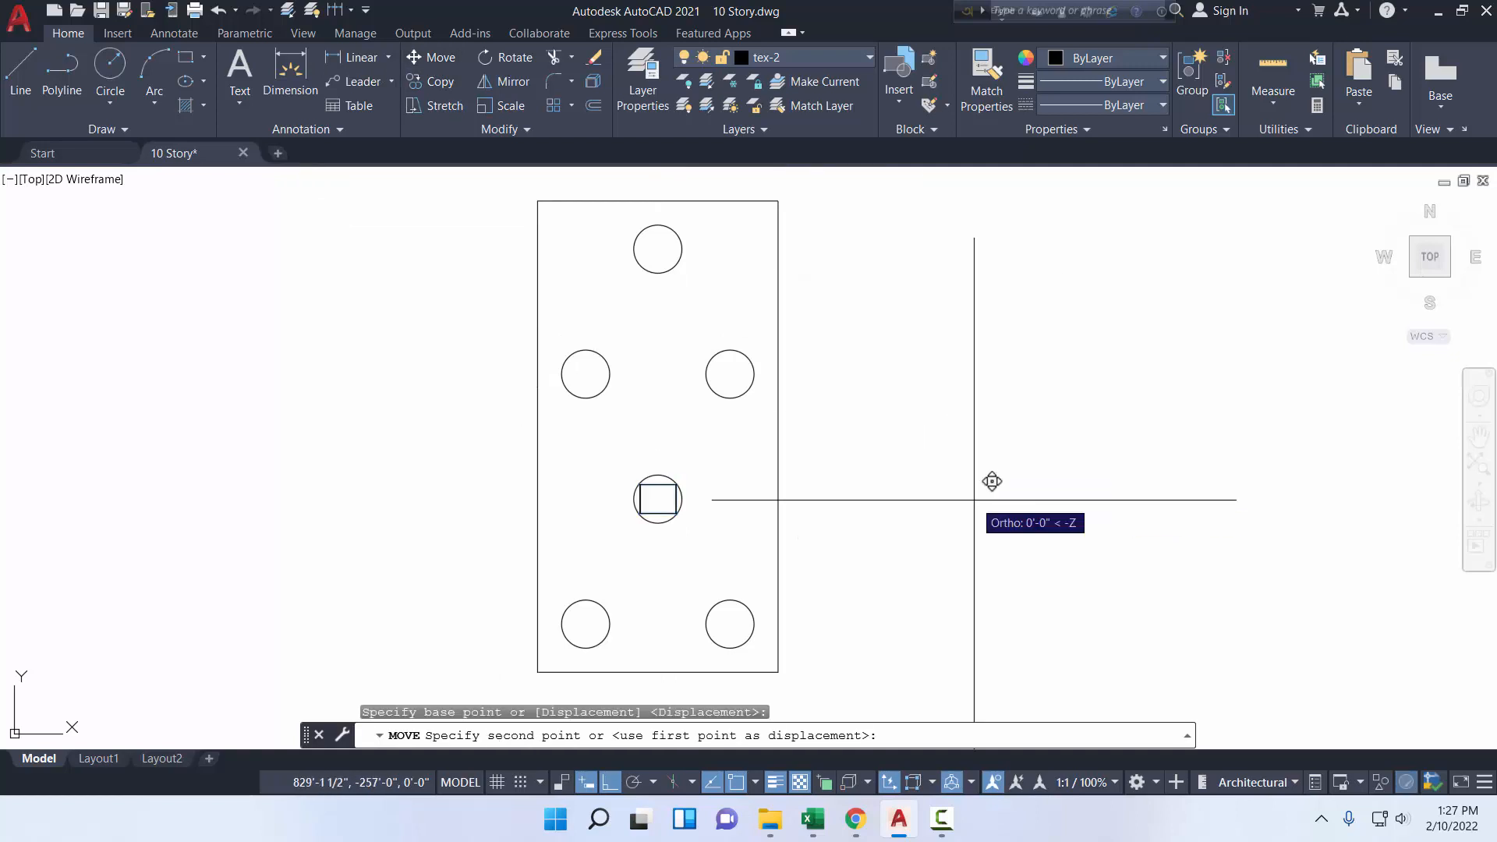
left_click(962, 422)
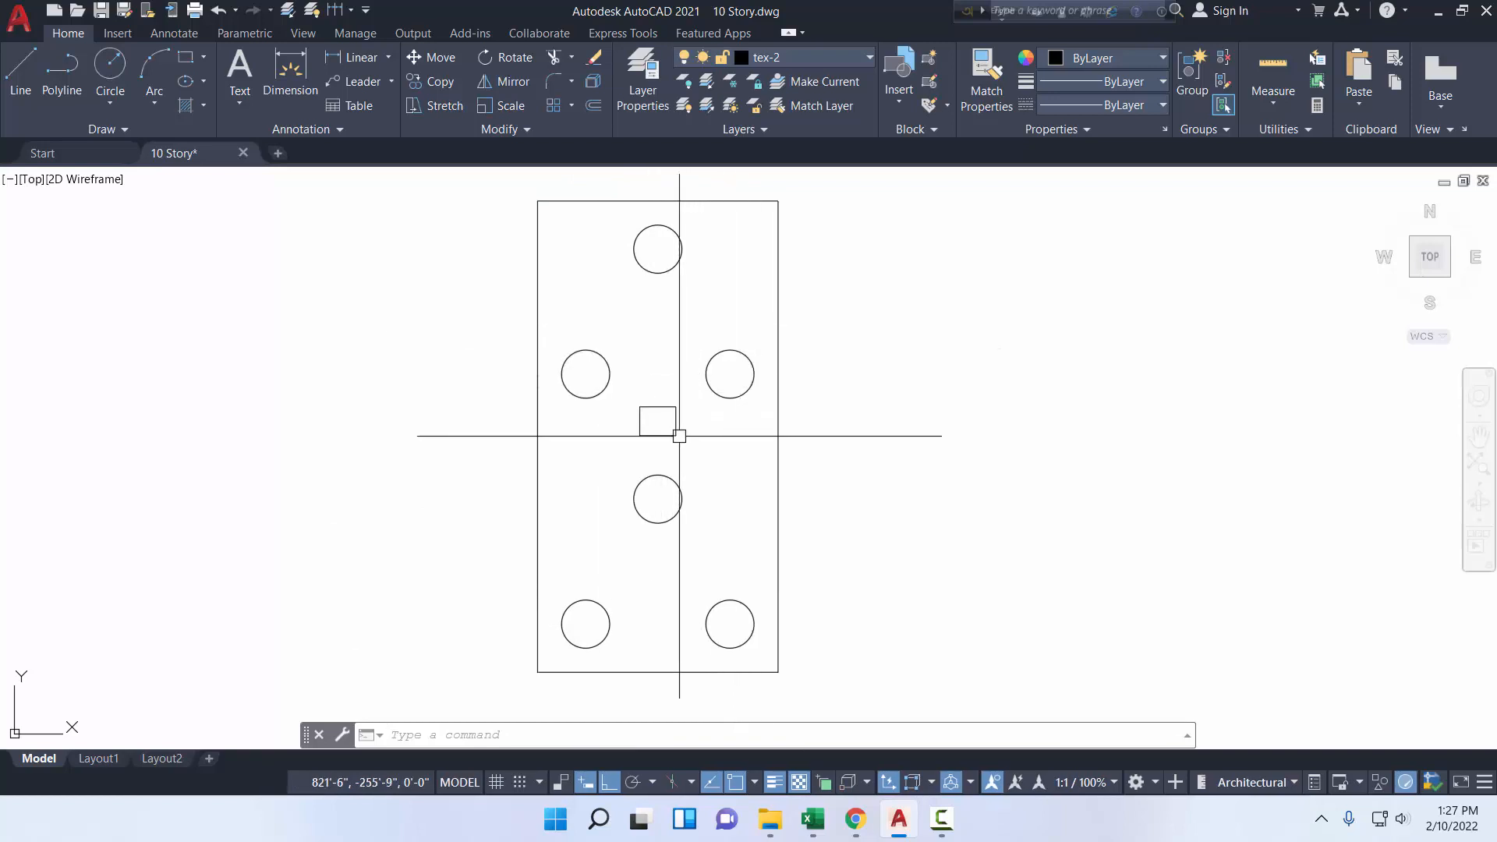
- Move the column rectangle horizontally out of the elongated cap to the empty area just left of its outline
left_click(658, 419)
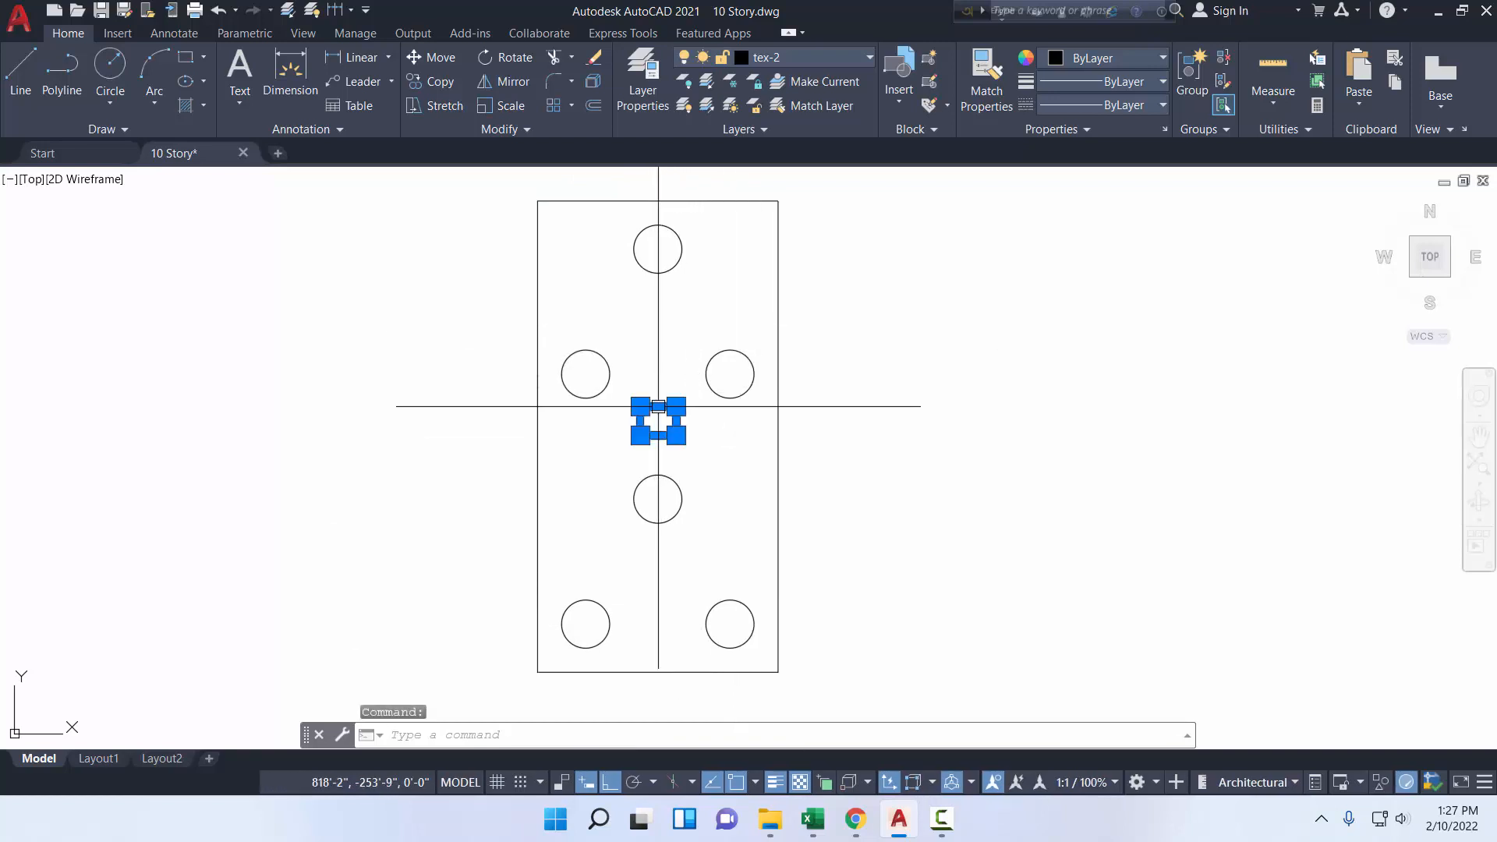
left_click(432, 54)
left_click(658, 421)
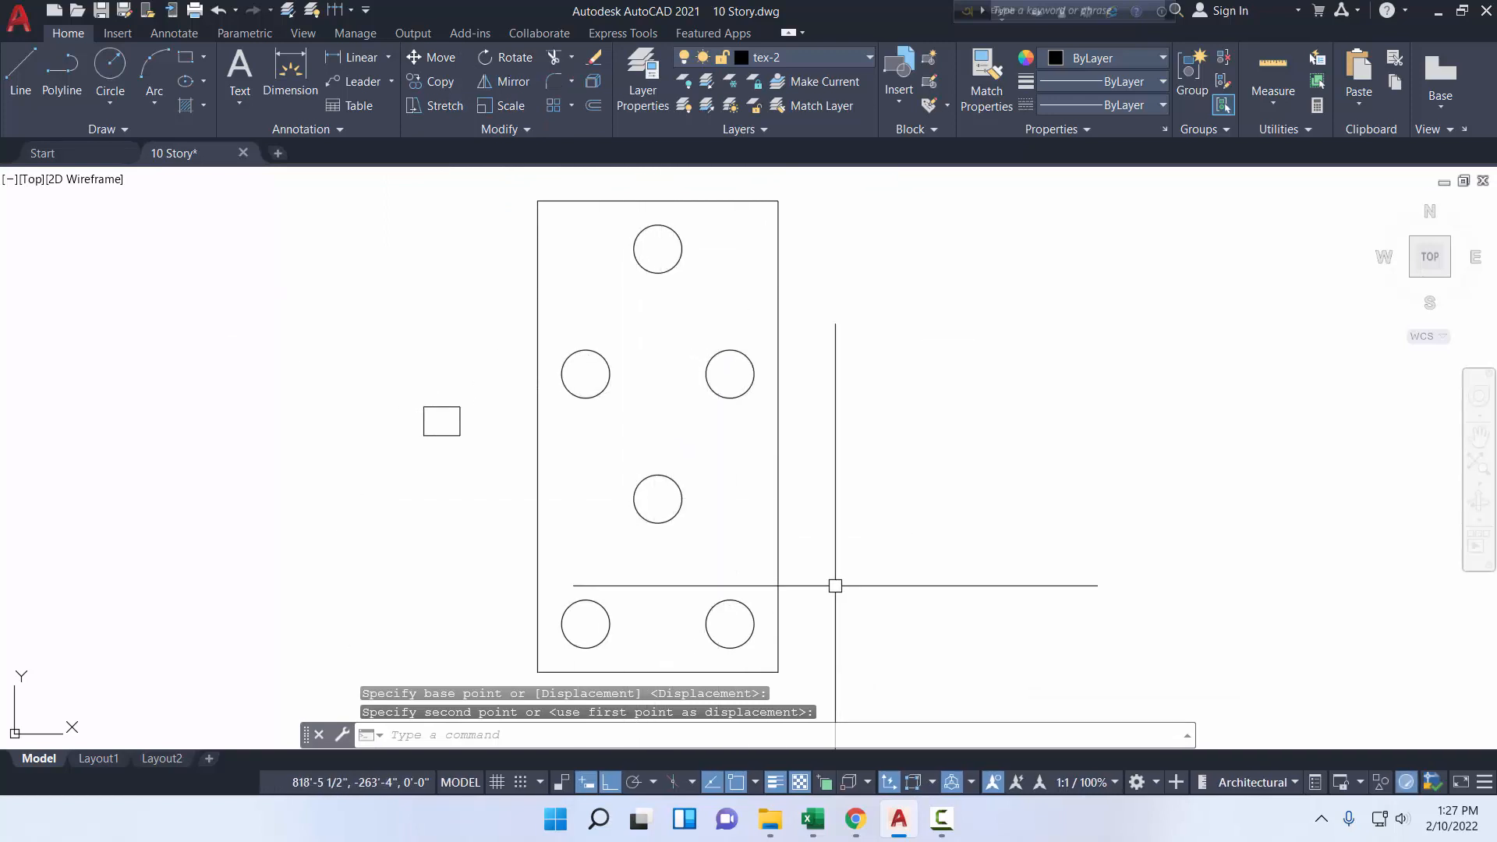
- Draw a closed polyline triangle joining the centres of the cap's upper three piles
left_click(62, 70)
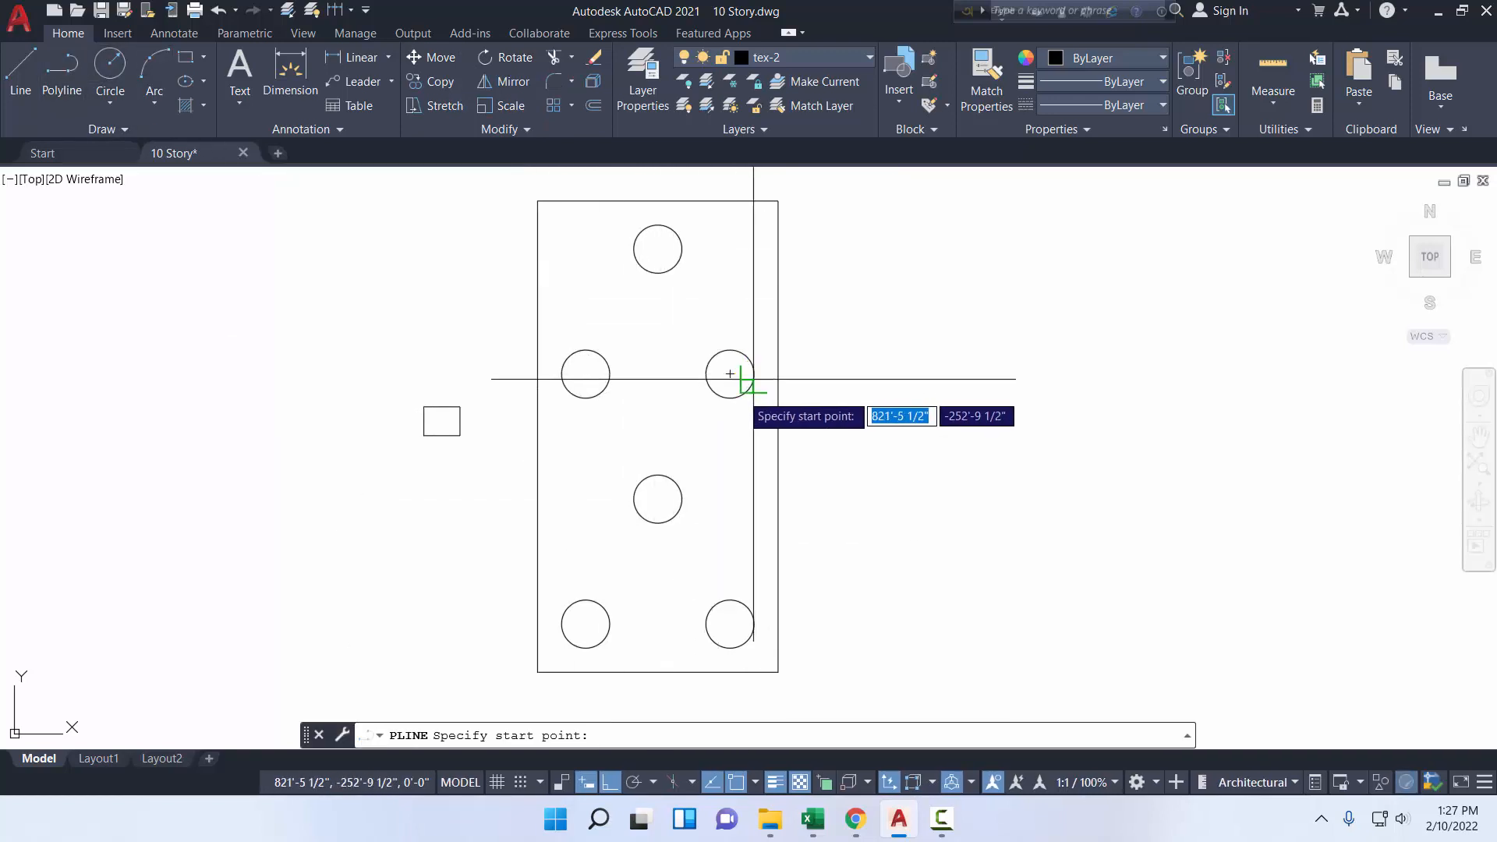
left_click(730, 374)
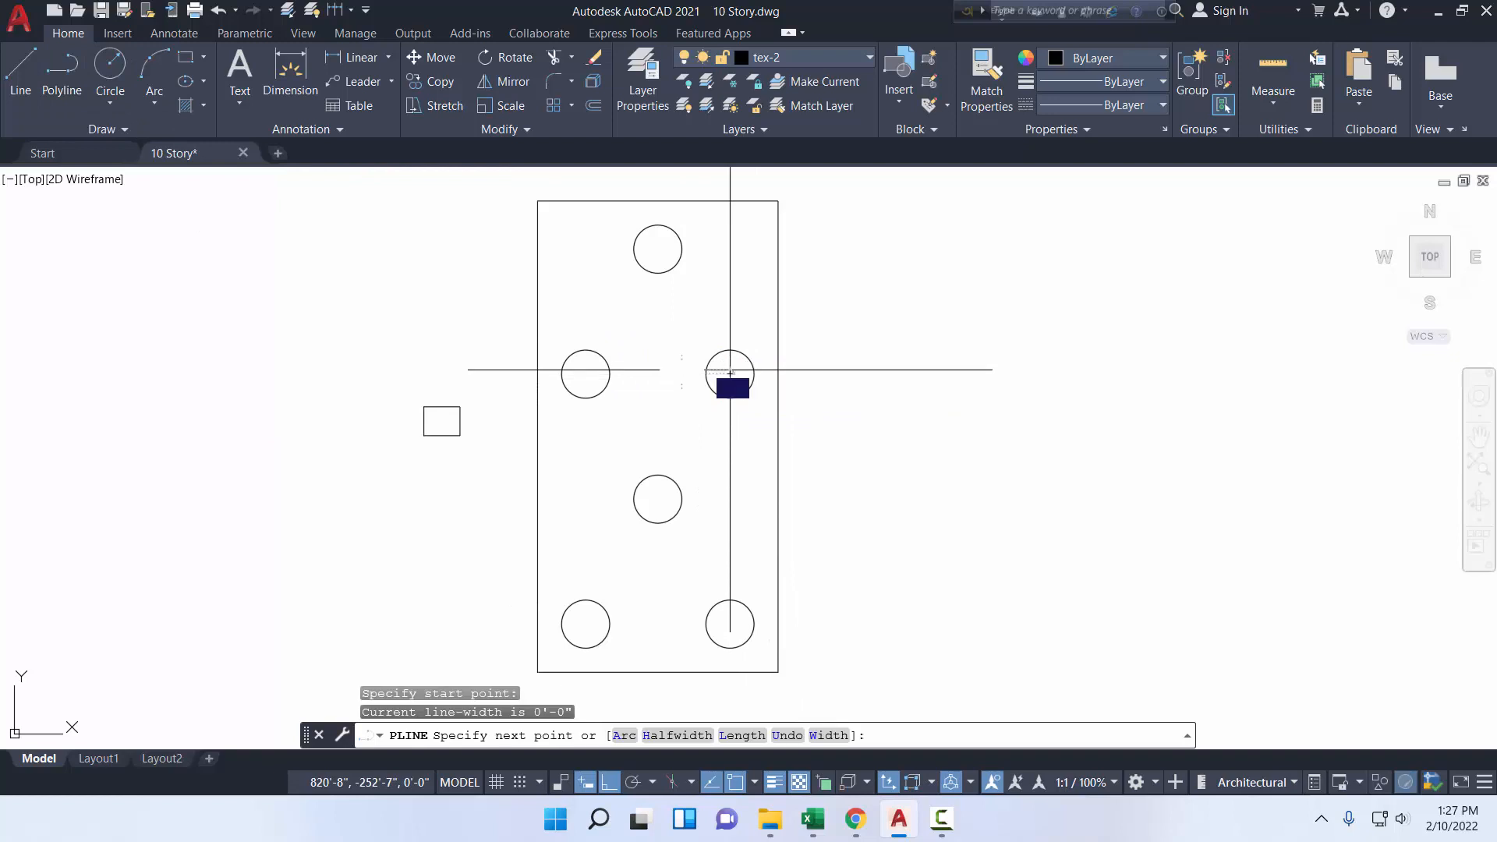
left_click(658, 248)
left_click(585, 374)
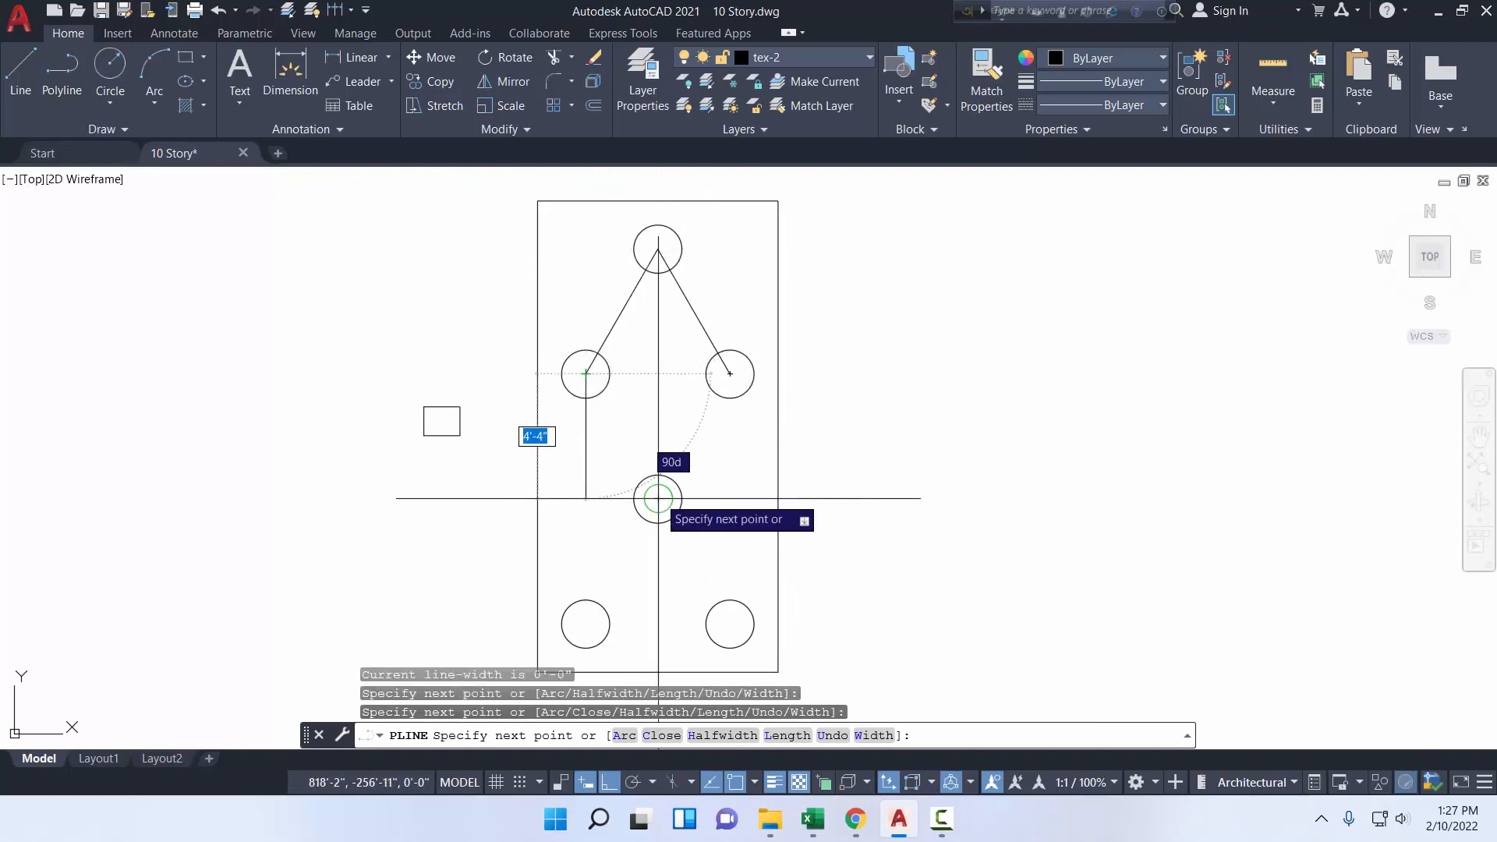
left_click(730, 374)
right_click(729, 372)
left_click(744, 379)
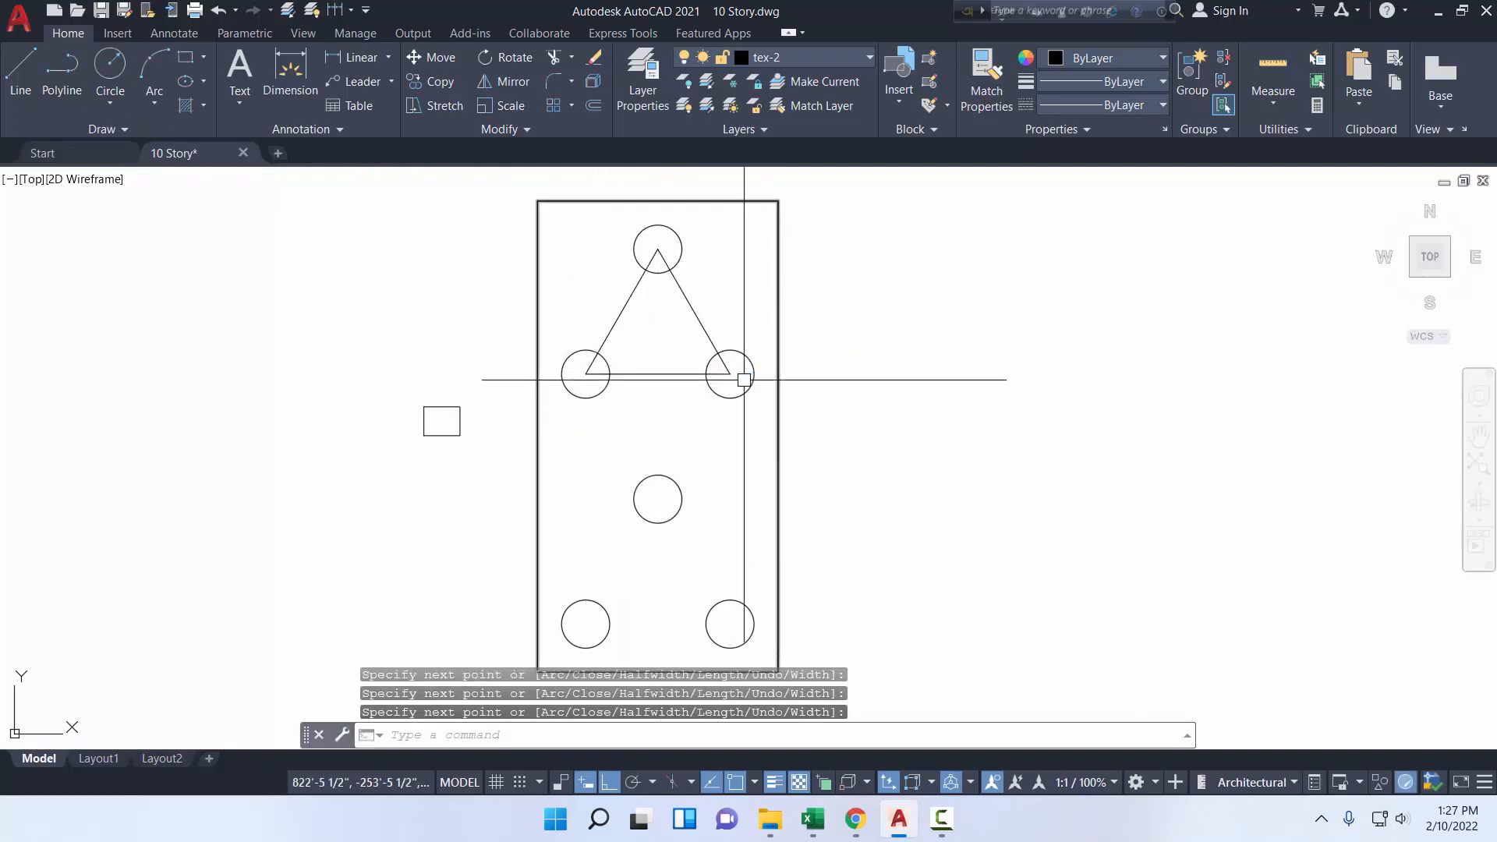
- Draw a polyline triangle joining the centres of the lower middle pile and the two bottom corner piles
middle_click_drag(524, 442, 521, 354)
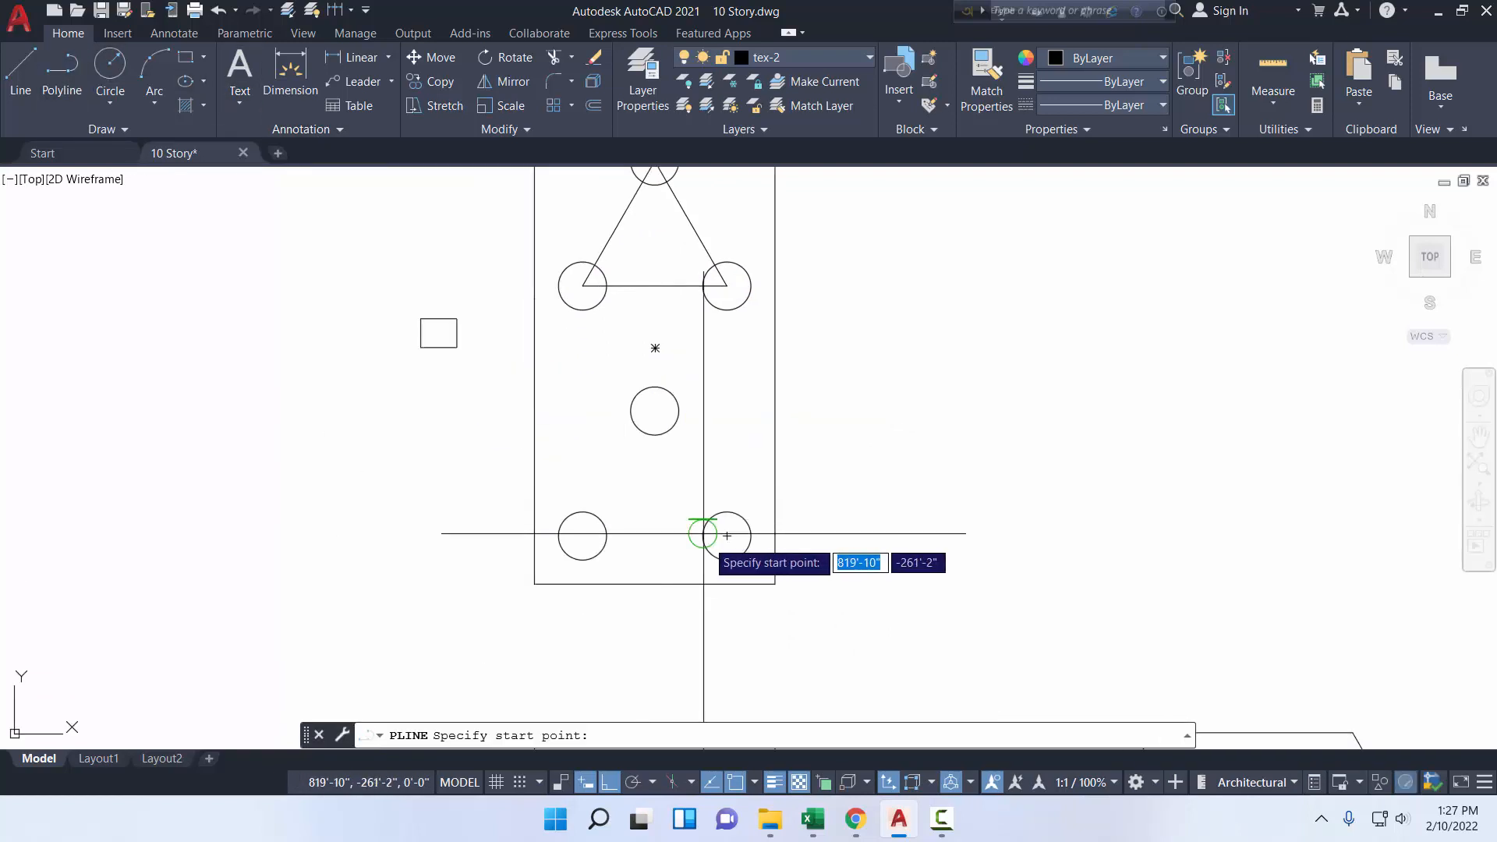
left_click(726, 536)
left_click(583, 536)
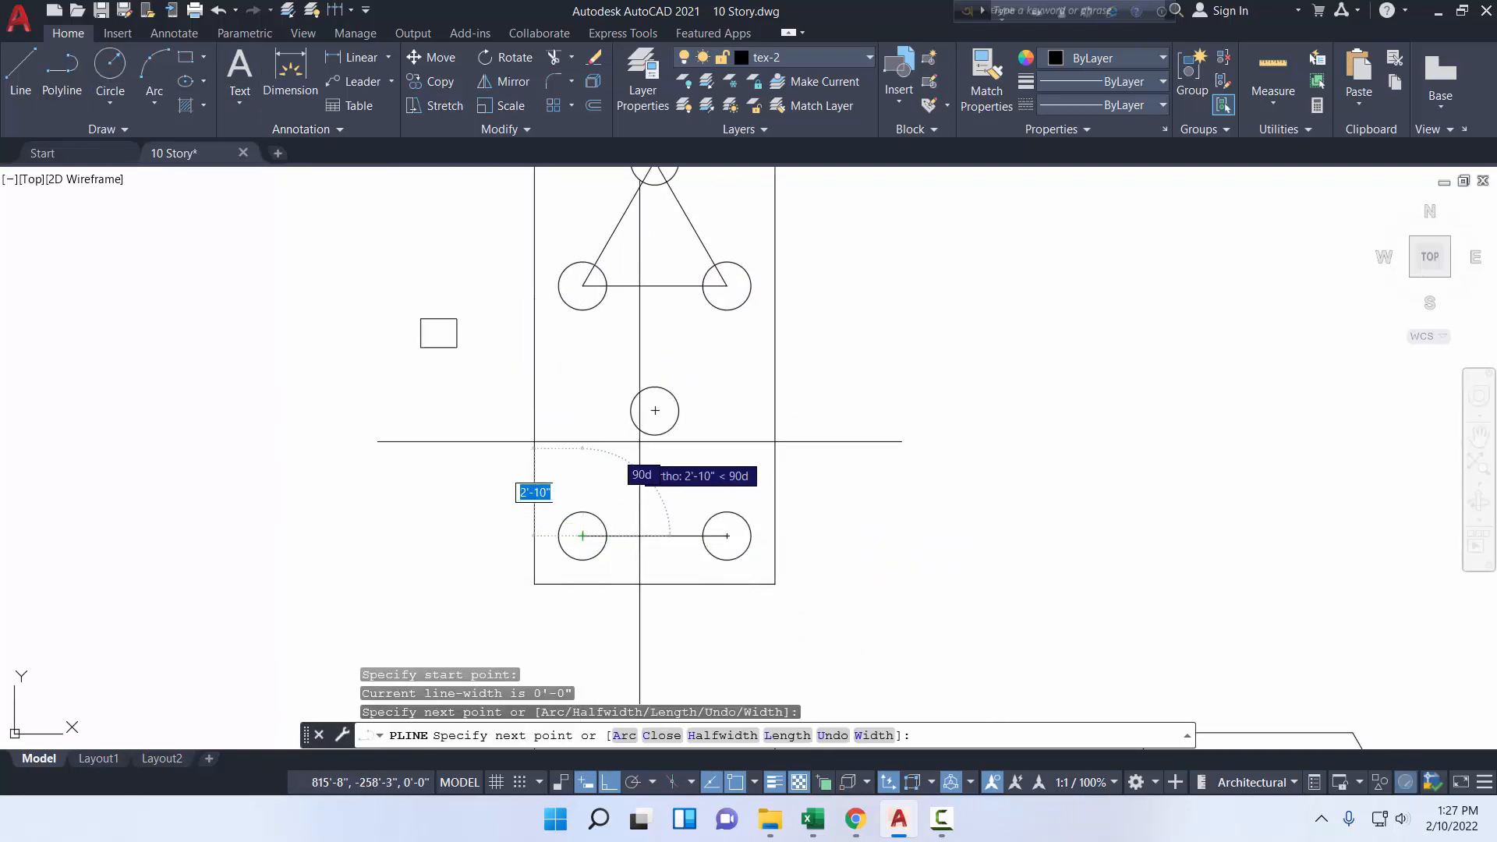
left_click(655, 411)
right_click(726, 536)
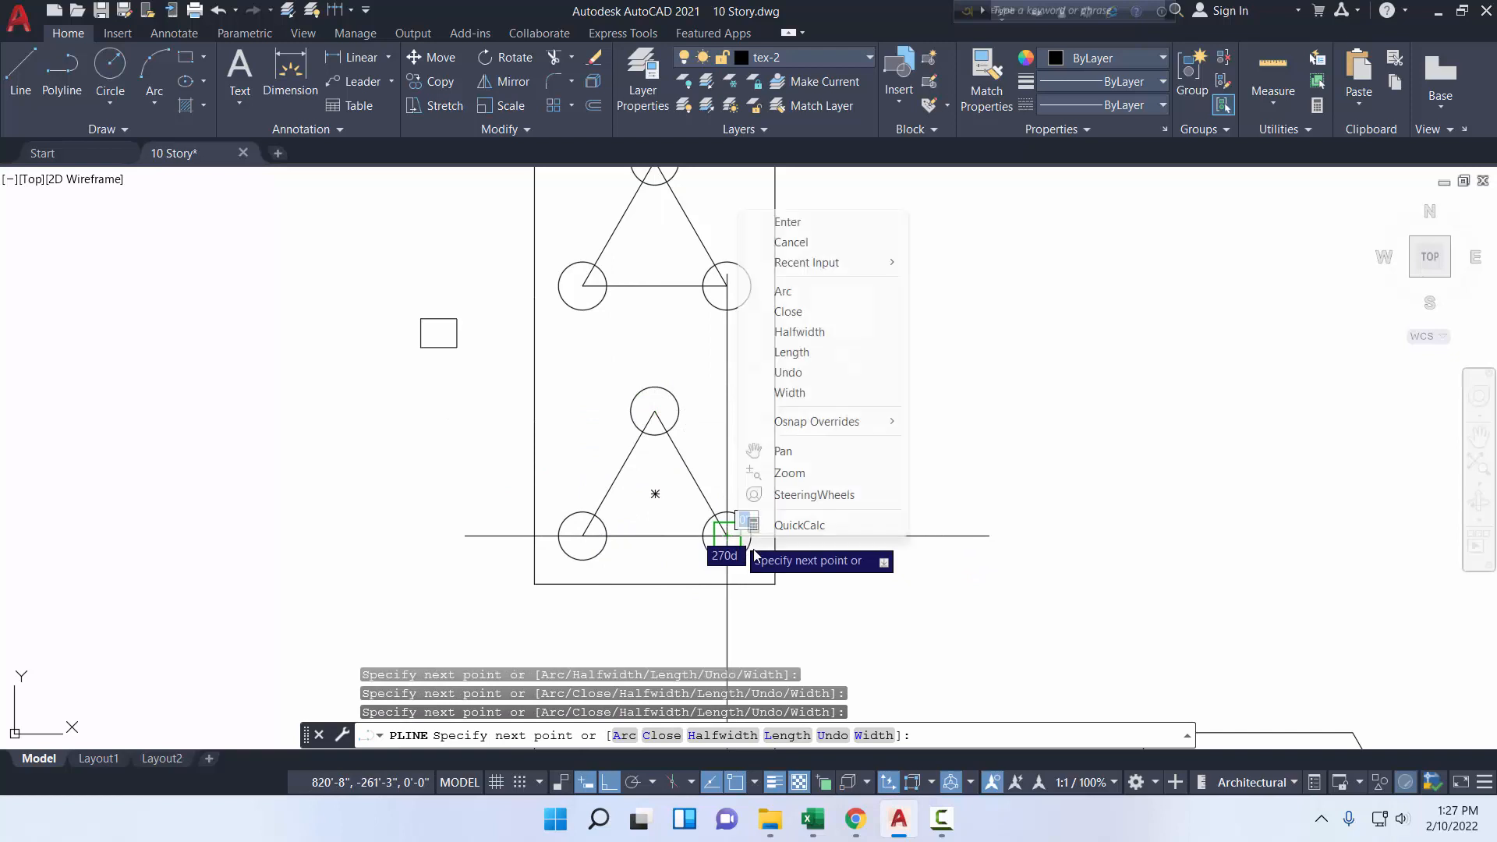
left_click(809, 228)
- Draw a vertical line from the geometric centre of the lower triangle to the geometric centre of the upper triangle
scroll(858, 421, "down", 2)
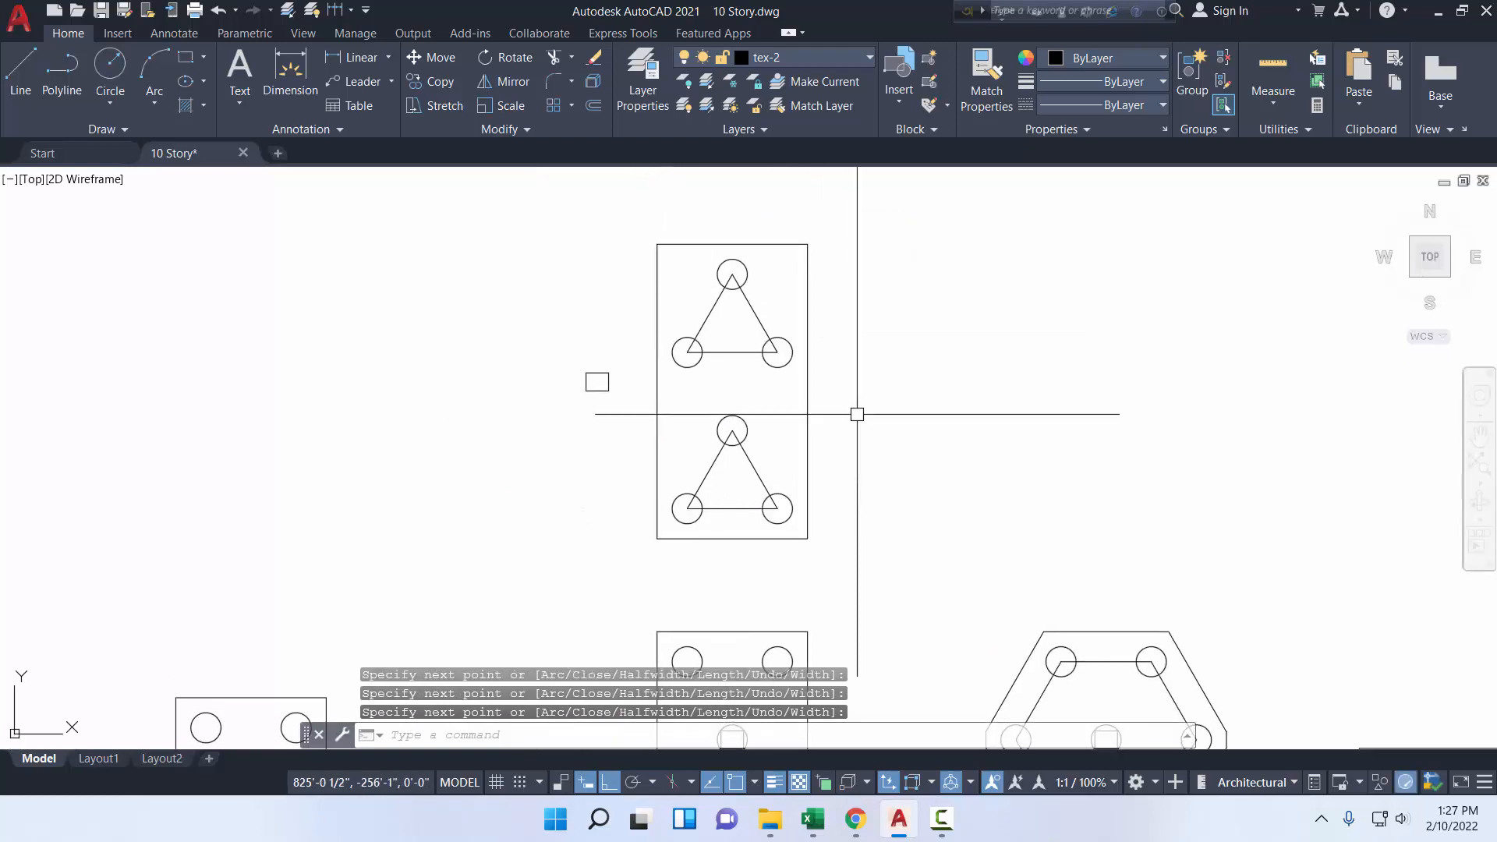
left_click(31, 63)
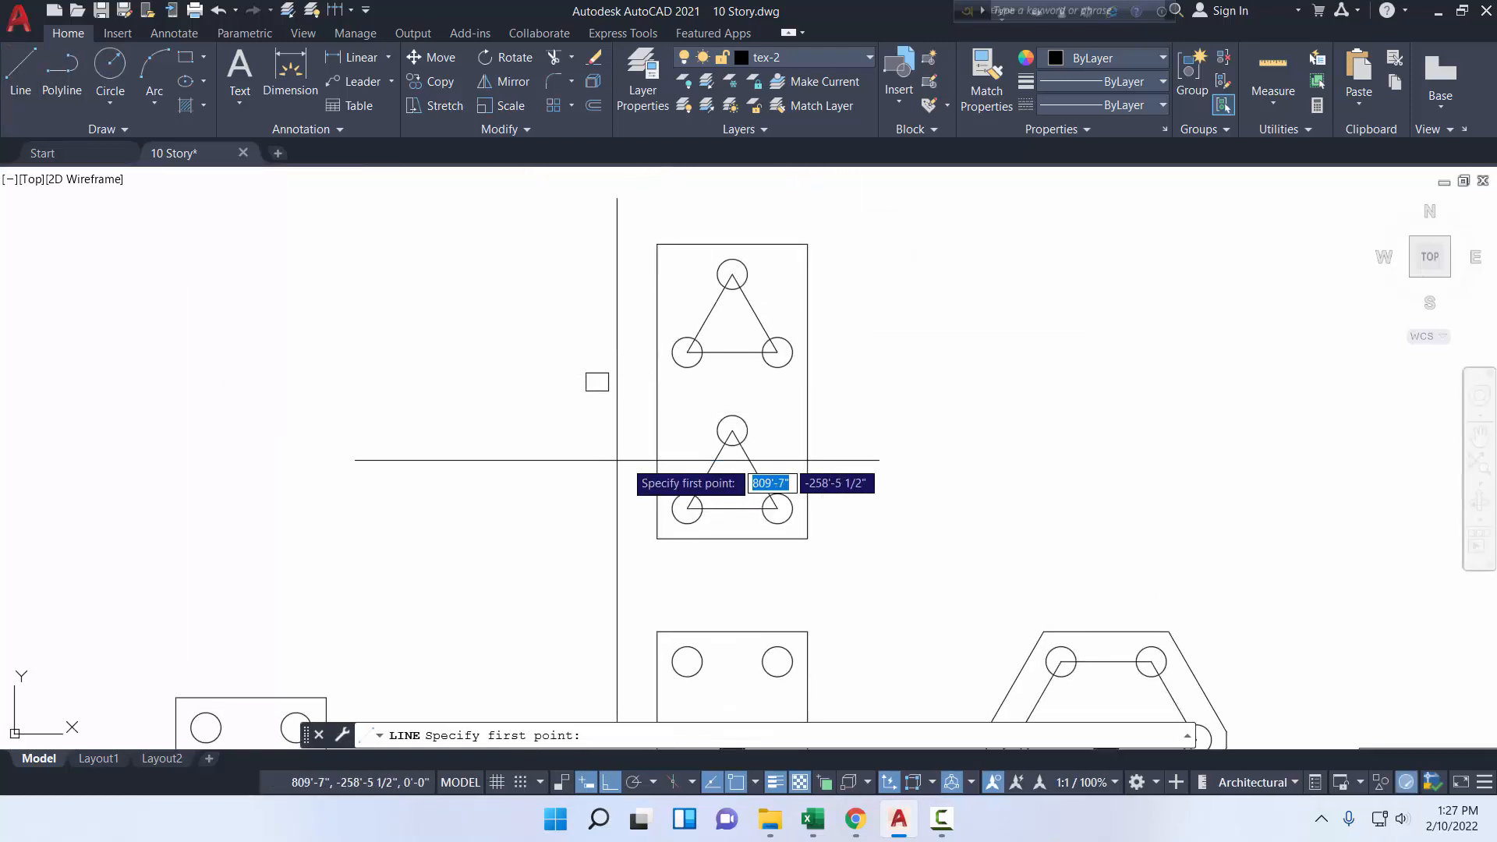
left_click(732, 482)
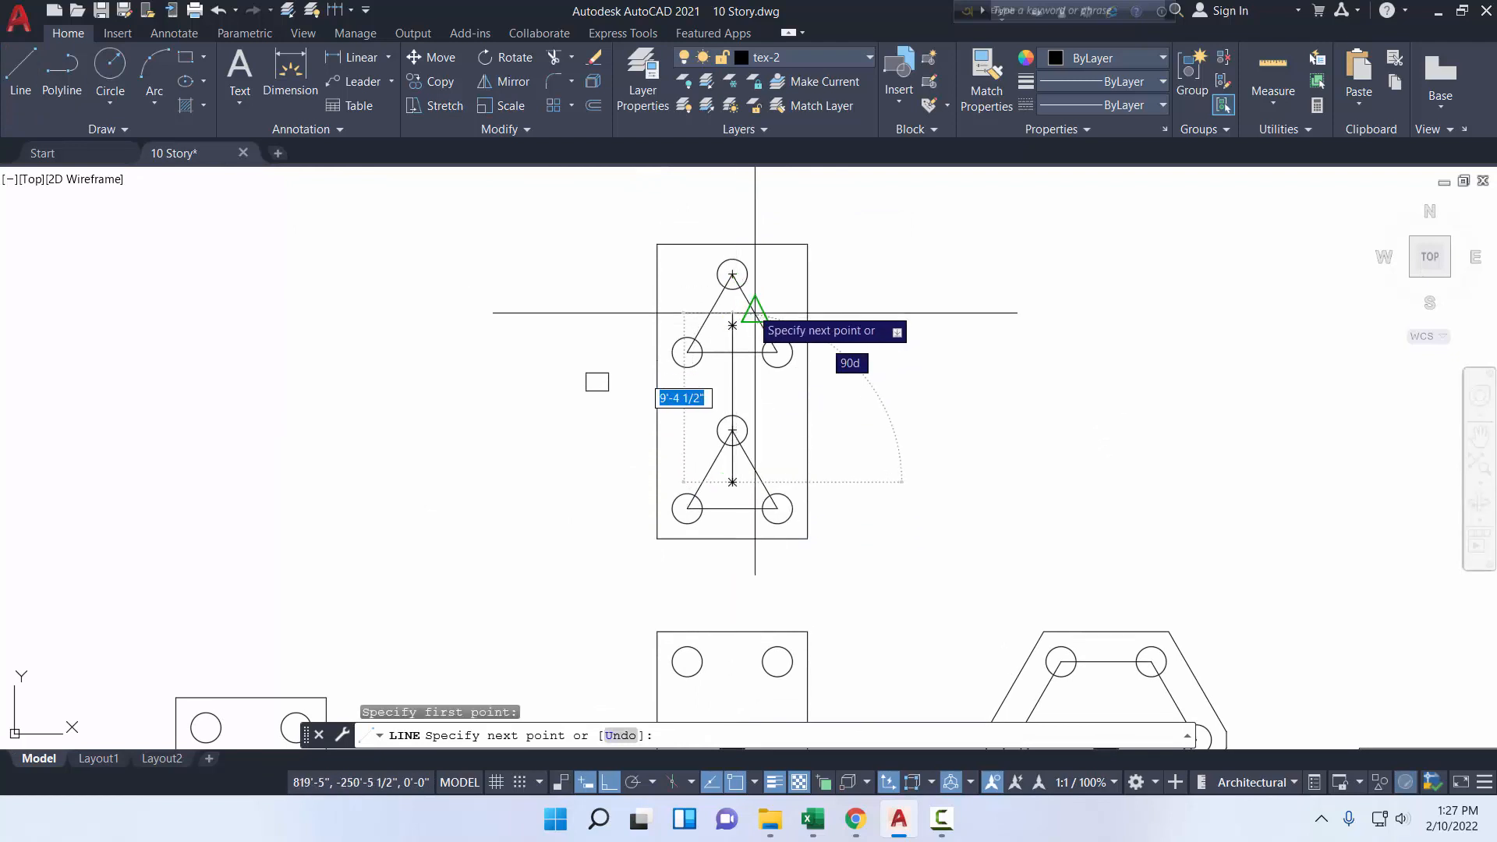
right_click(732, 326)
left_click(772, 344)
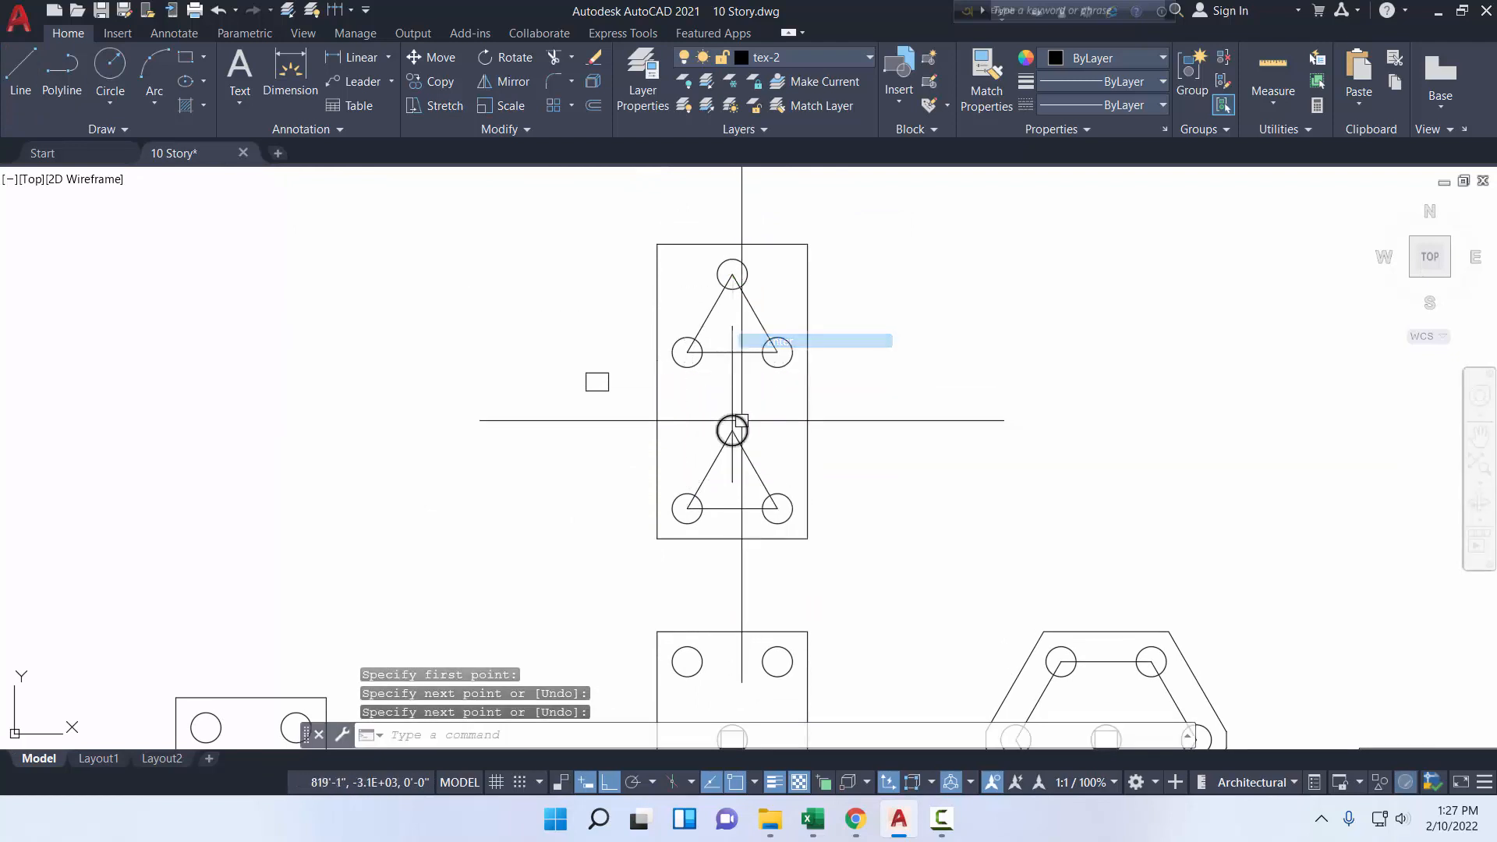
- Draw a horizontal polyline from the midpoint of the vertical centre line out past the cap outline's right edge
left_click(61, 69)
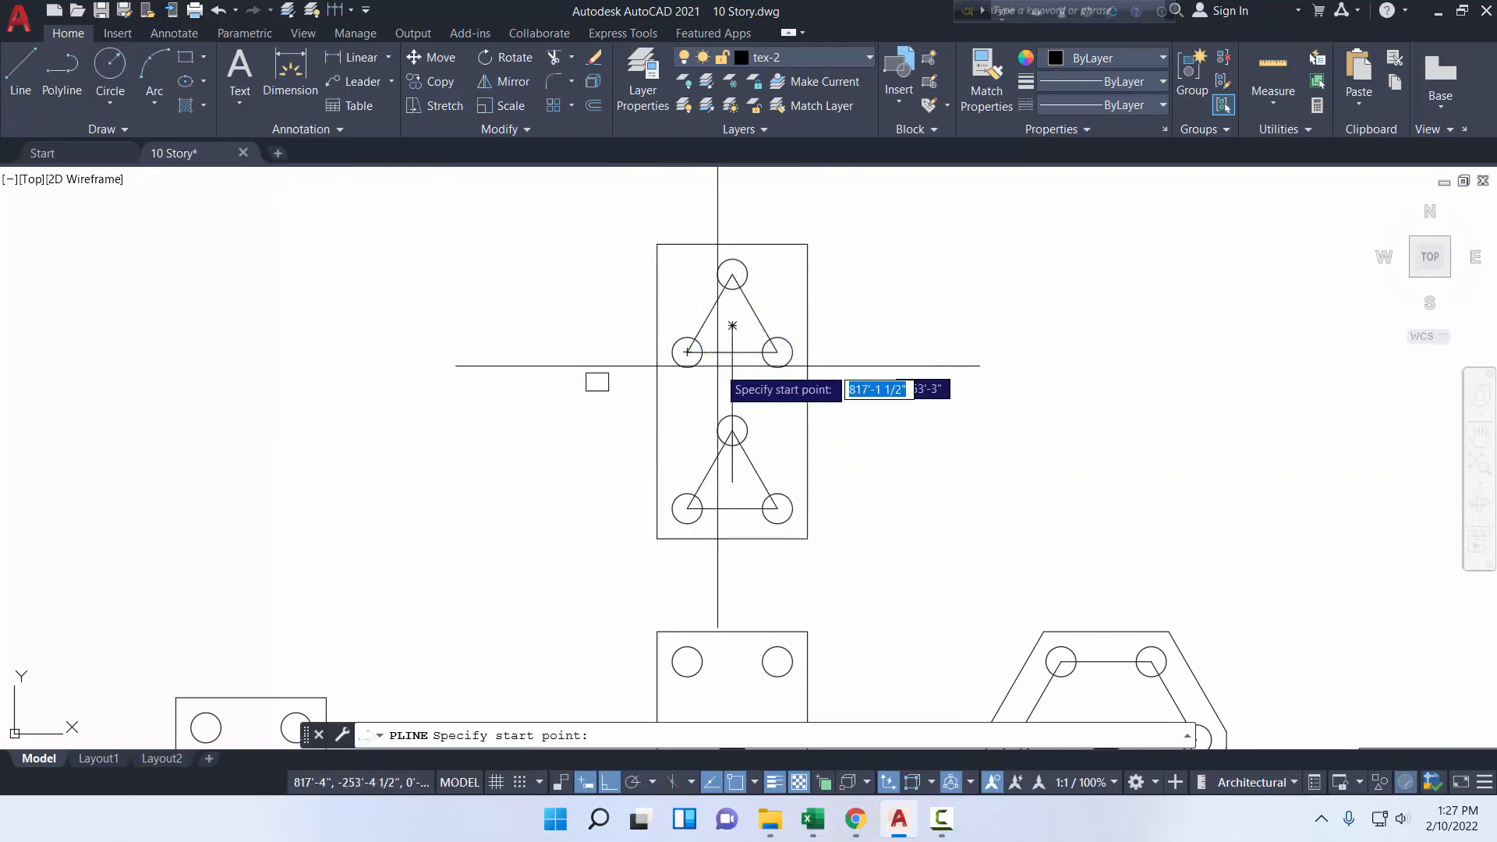
left_click(732, 404)
left_click(935, 404)
right_click(936, 404)
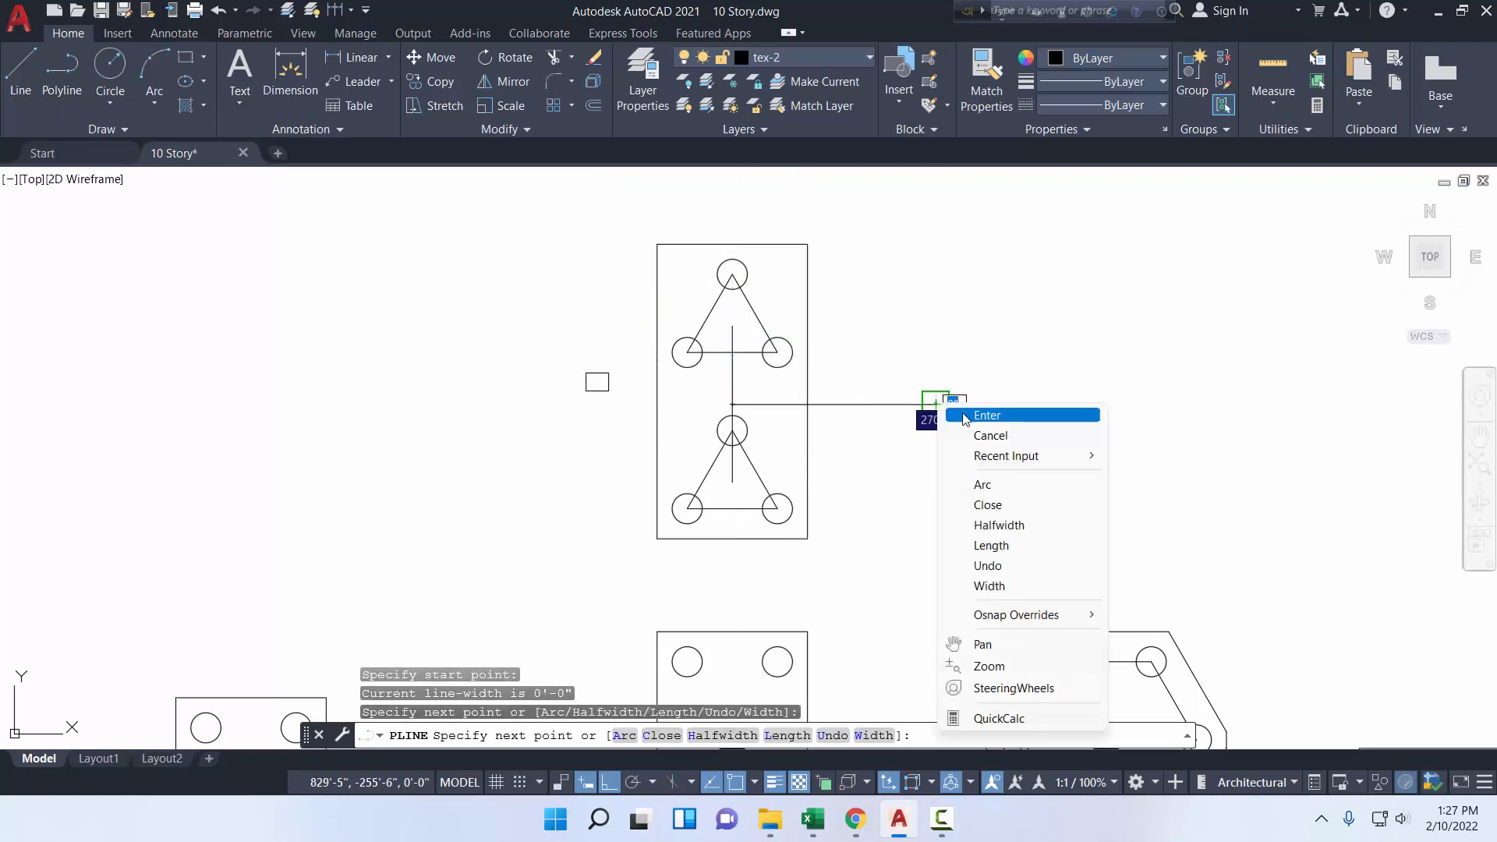
left_click(969, 414)
left_click(810, 454)
scroll(826, 405, "up", 3)
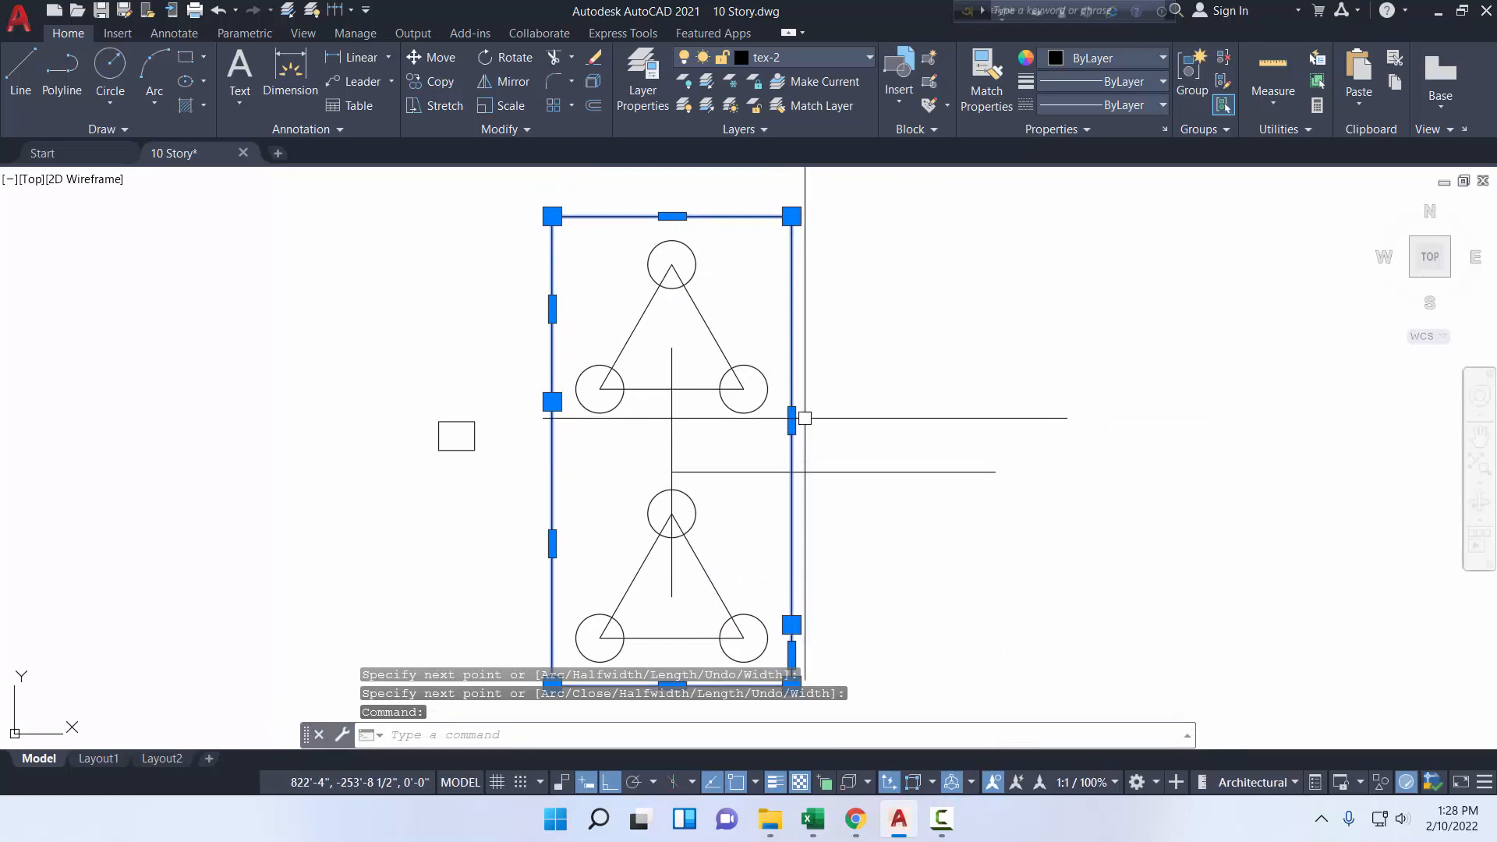
scroll(792, 420, "down", 2)
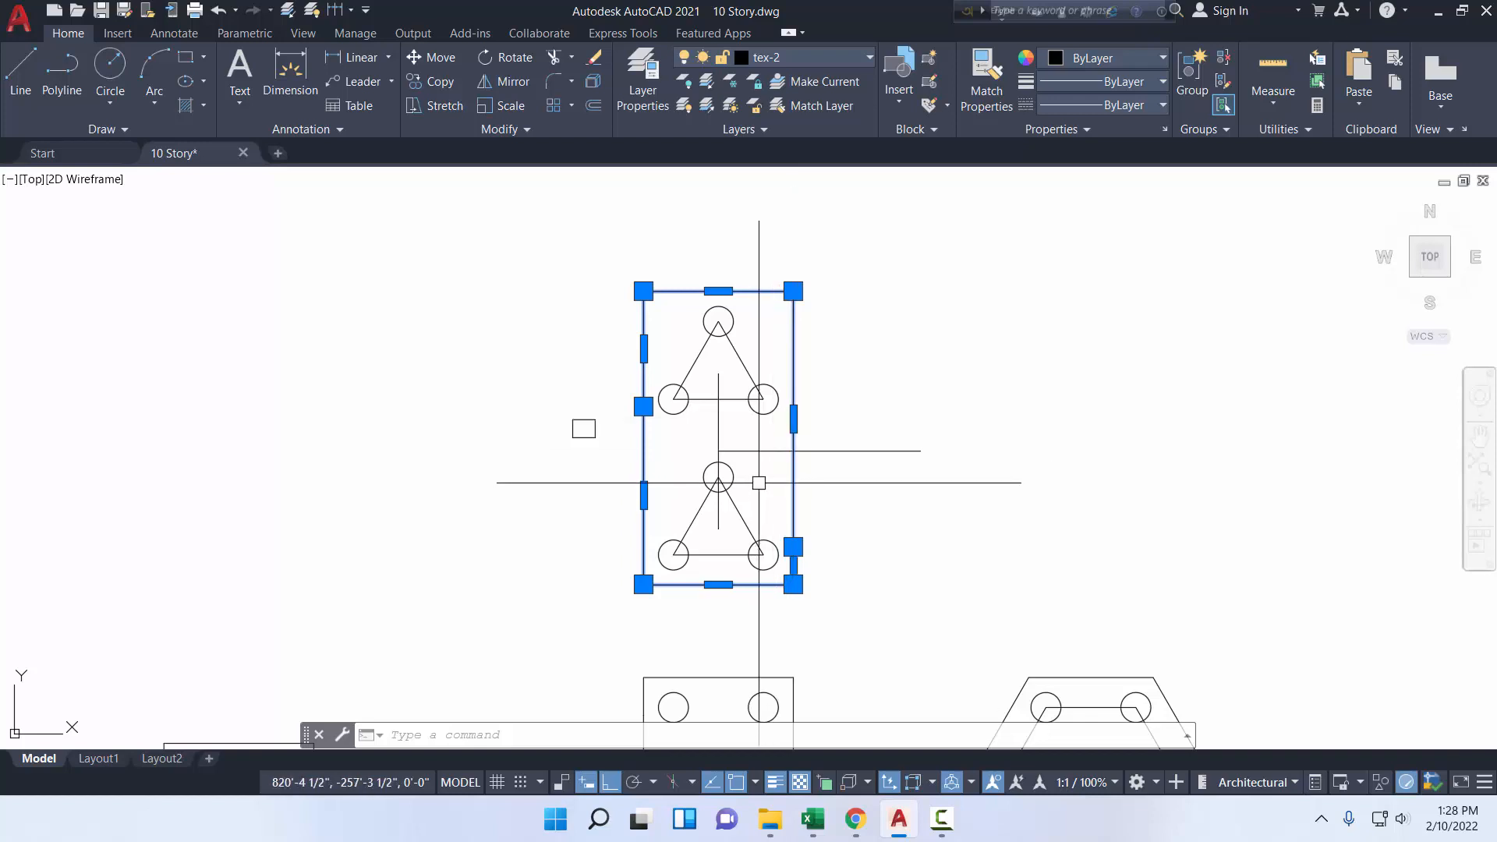
key("Escape")
- Draw a circle slightly smaller than the piles, centred where the horizontal line meets the vertical centre line
scroll(718, 453, "up", 4)
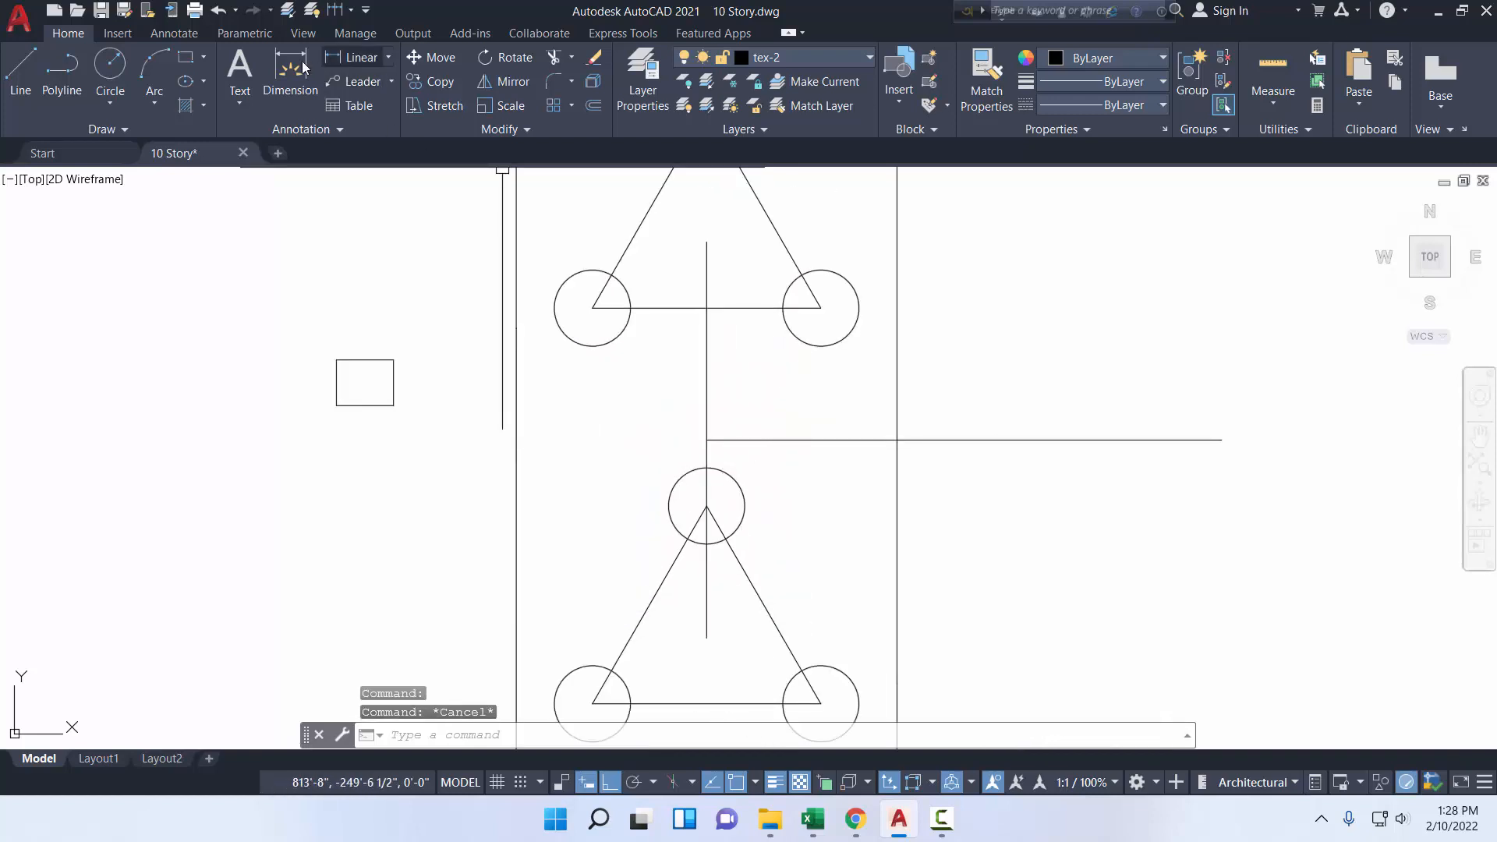
left_click(125, 70)
left_click(707, 440)
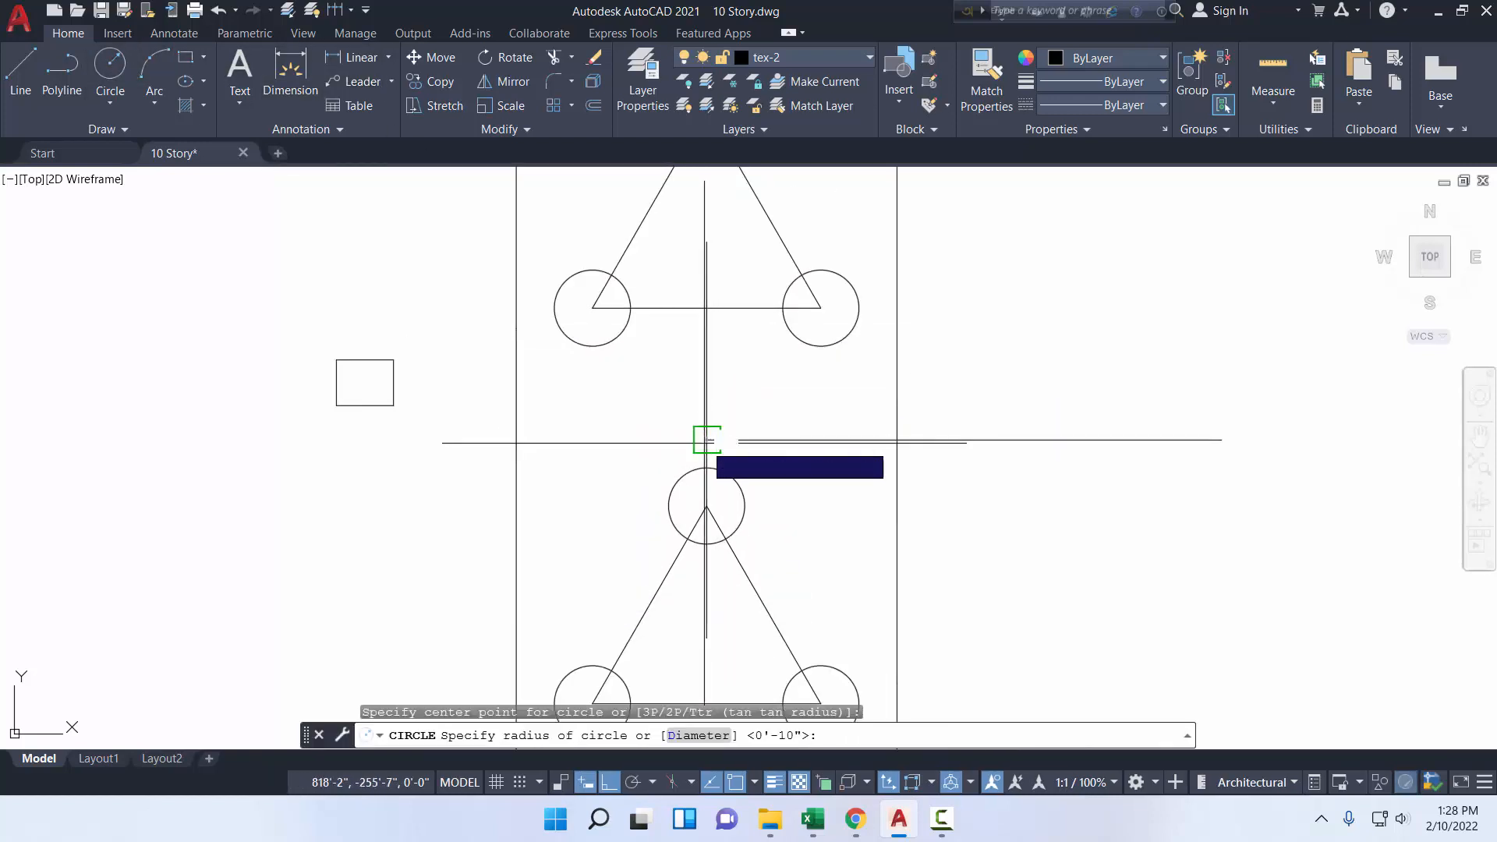
left_click(741, 439)
scroll(741, 439, "down", 4)
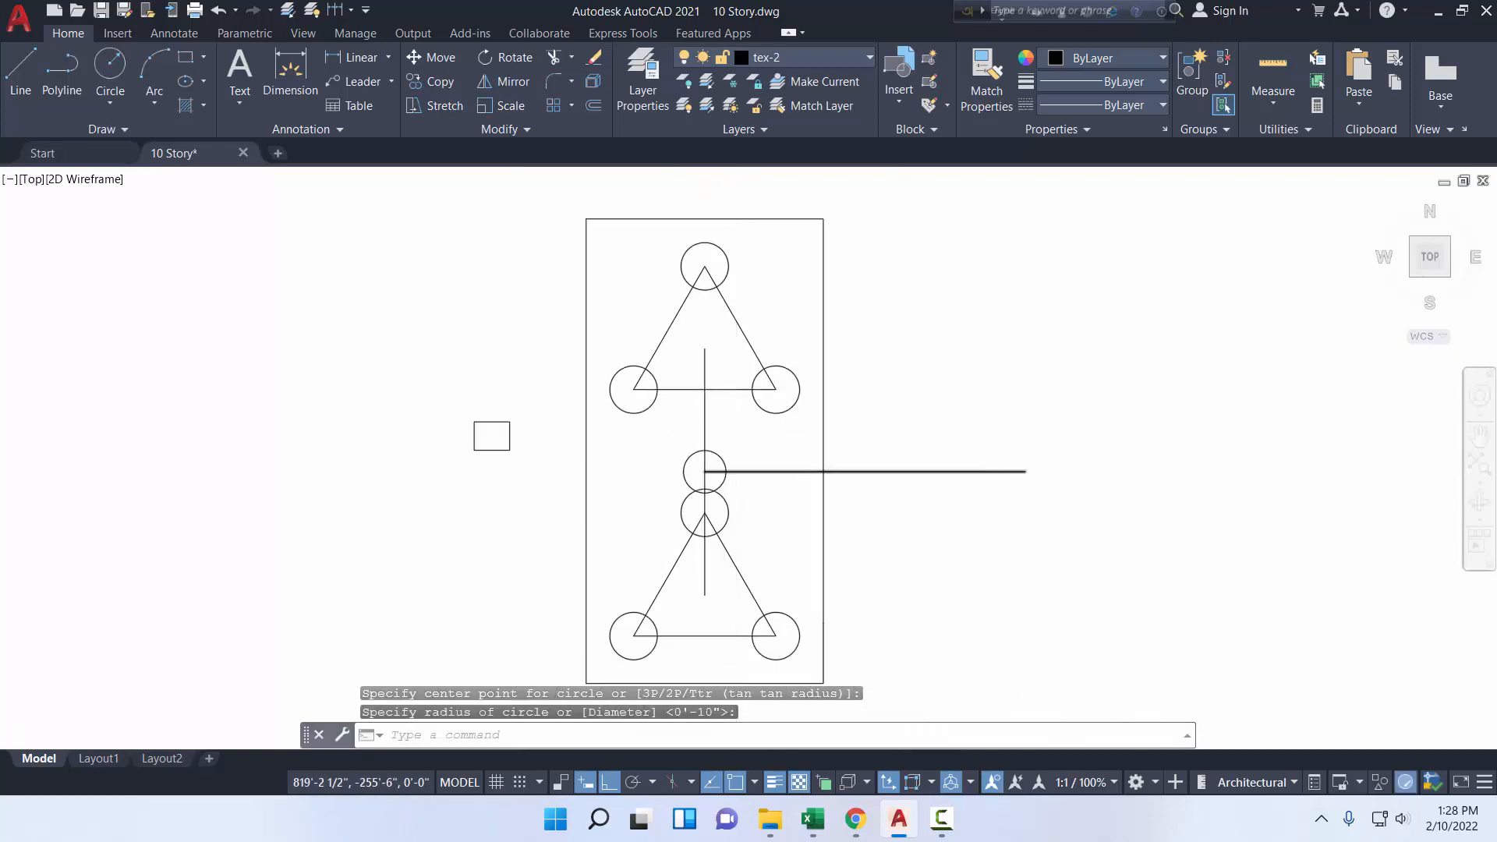
- Try to scale the new middle circle about its own centre
scroll(741, 468, "up", 3)
left_click(718, 461)
left_click(482, 106)
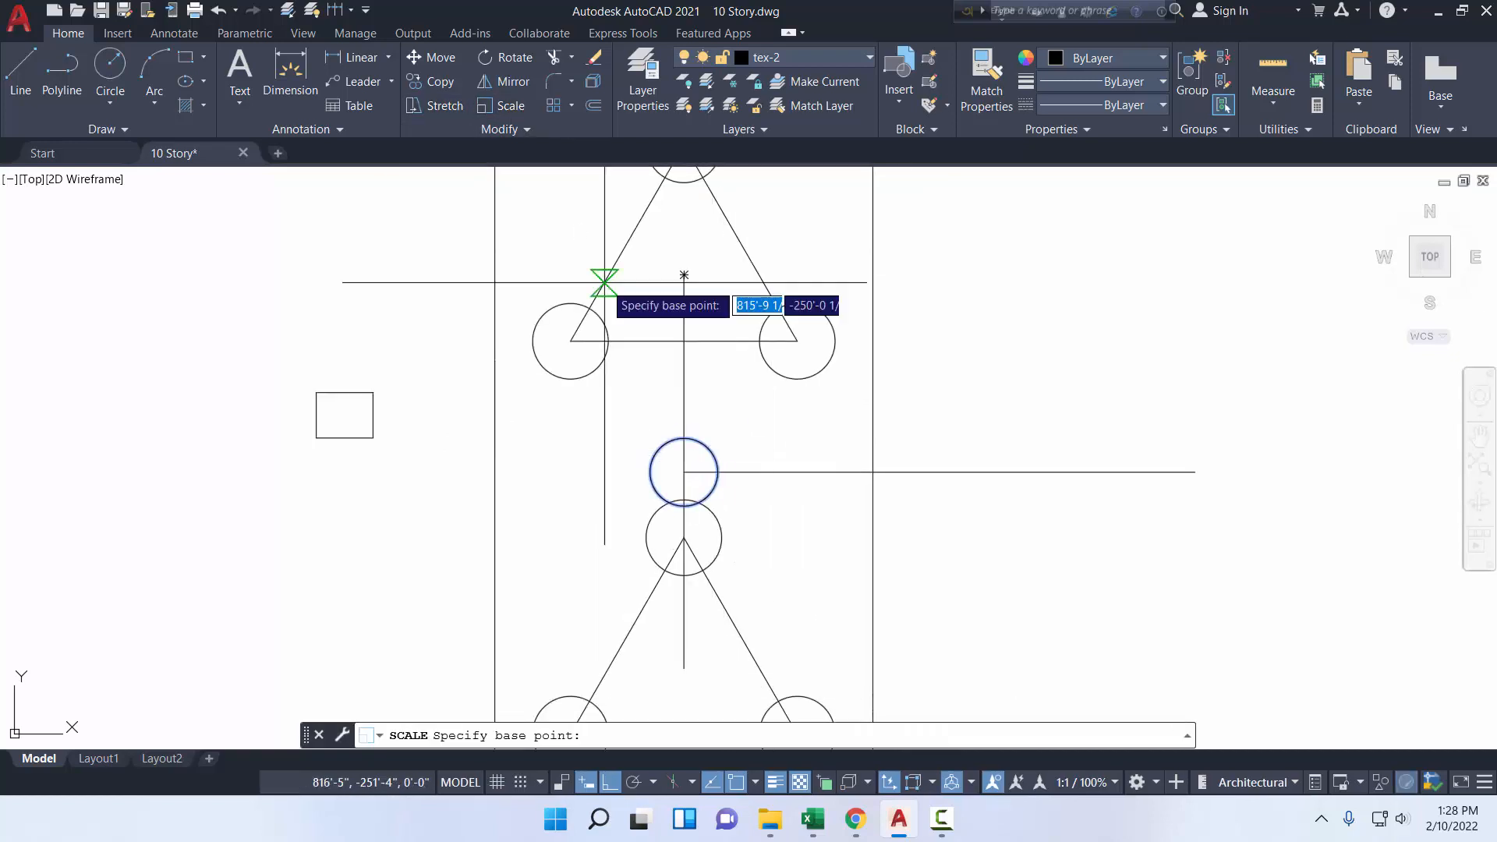
left_click(684, 472)
left_click(706, 458)
- Erase the extra circle from the midpoint of the vertical centre line
scroll(780, 459, "down", 4)
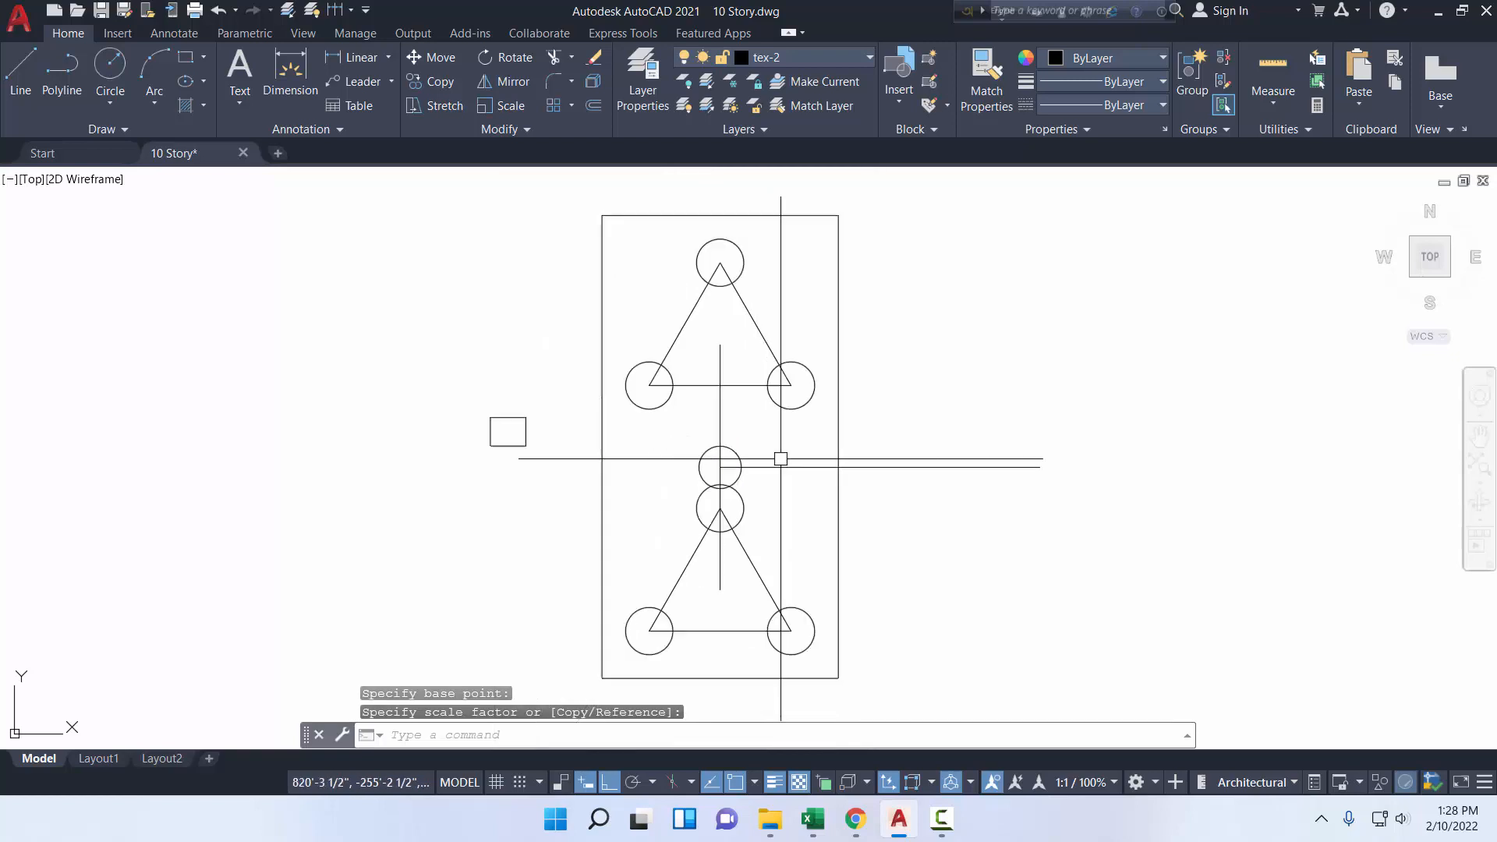
scroll(757, 457, "up", 4)
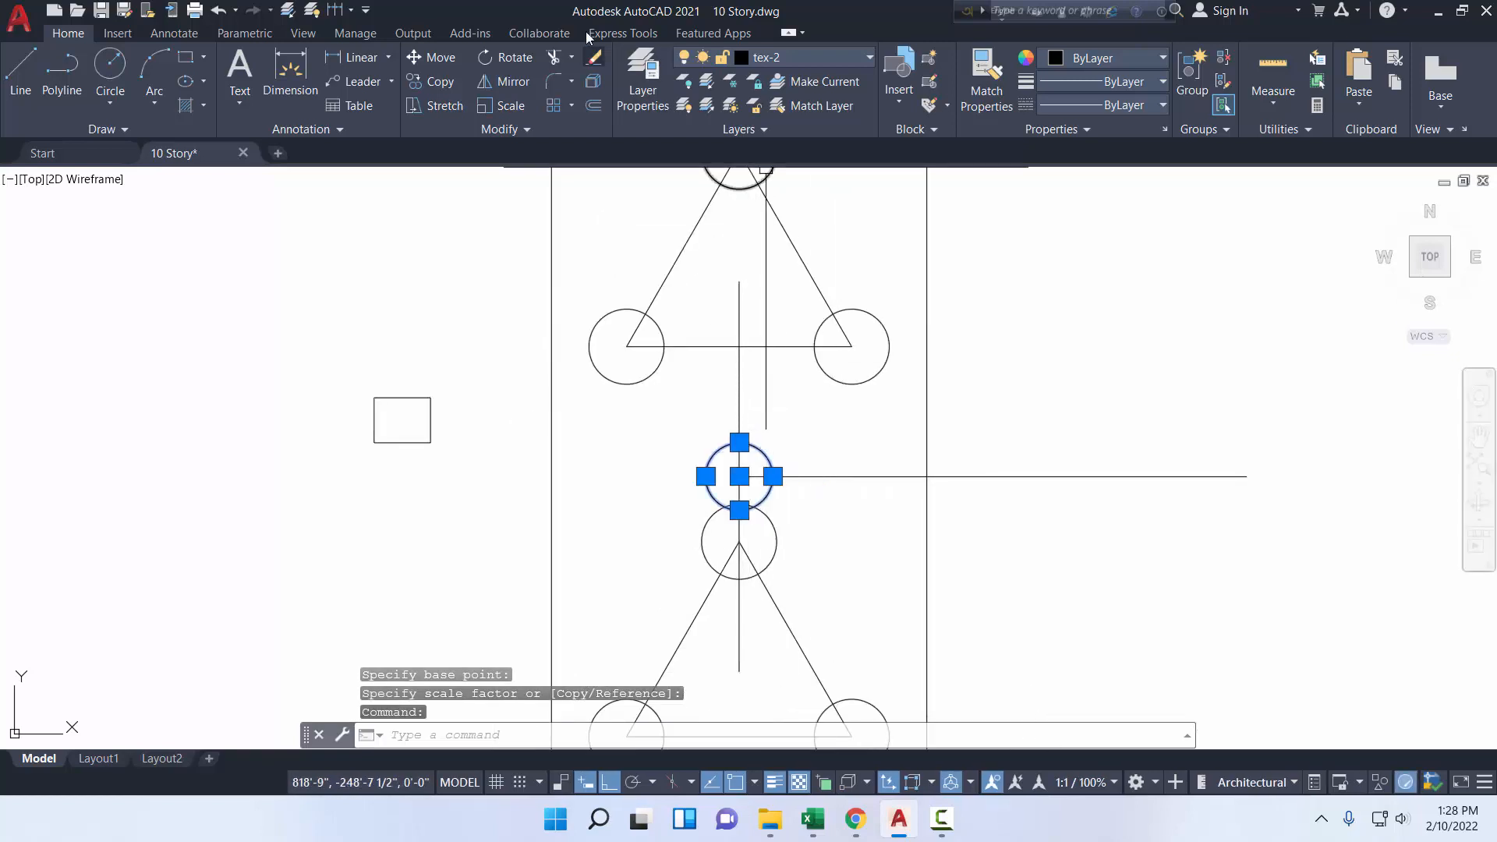
left_click(595, 58)
scroll(811, 433, "down", 4)
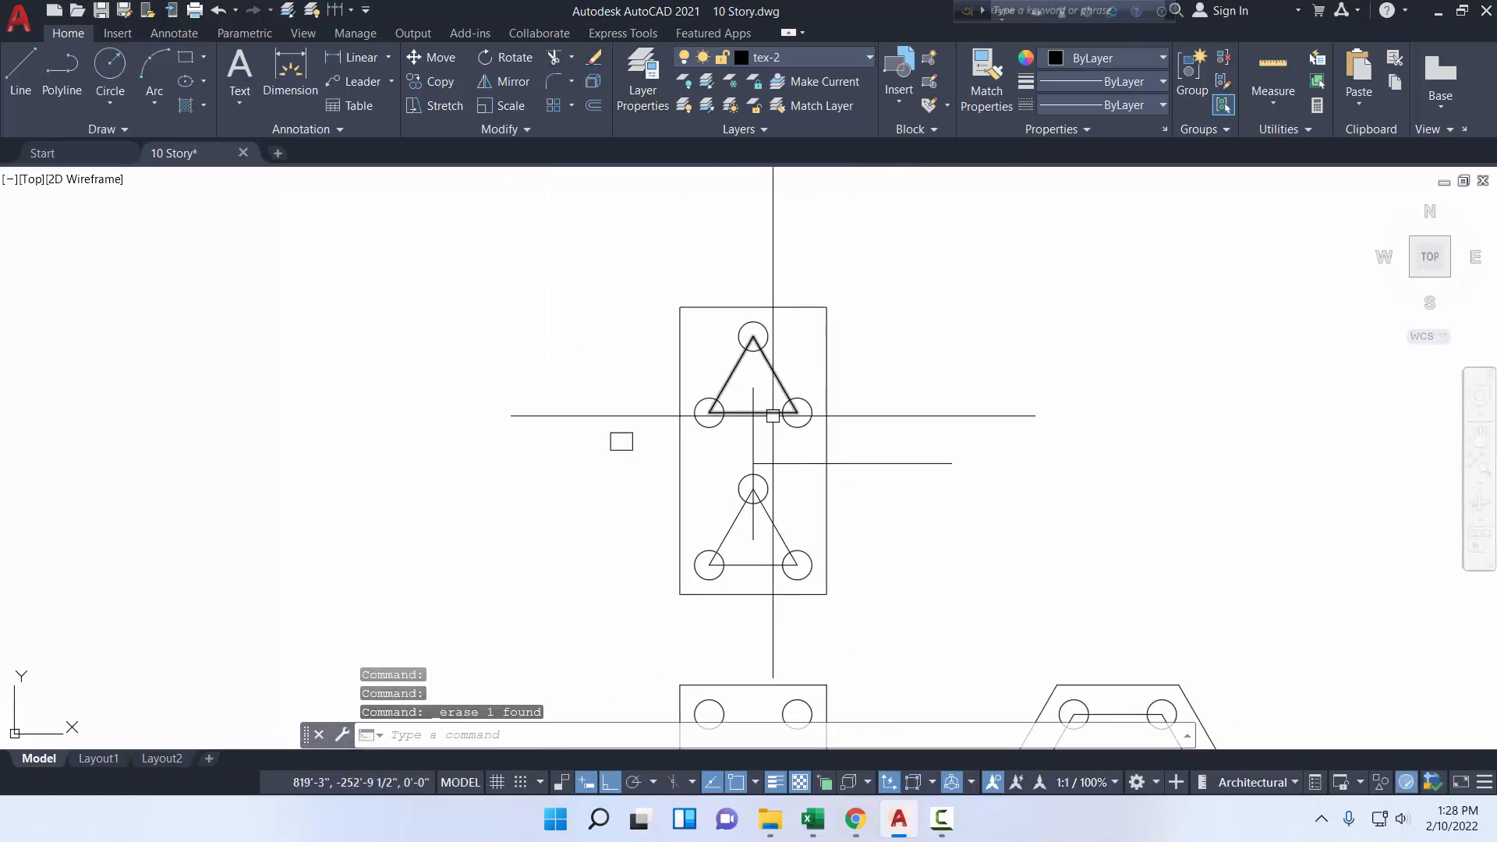
left_click(772, 413)
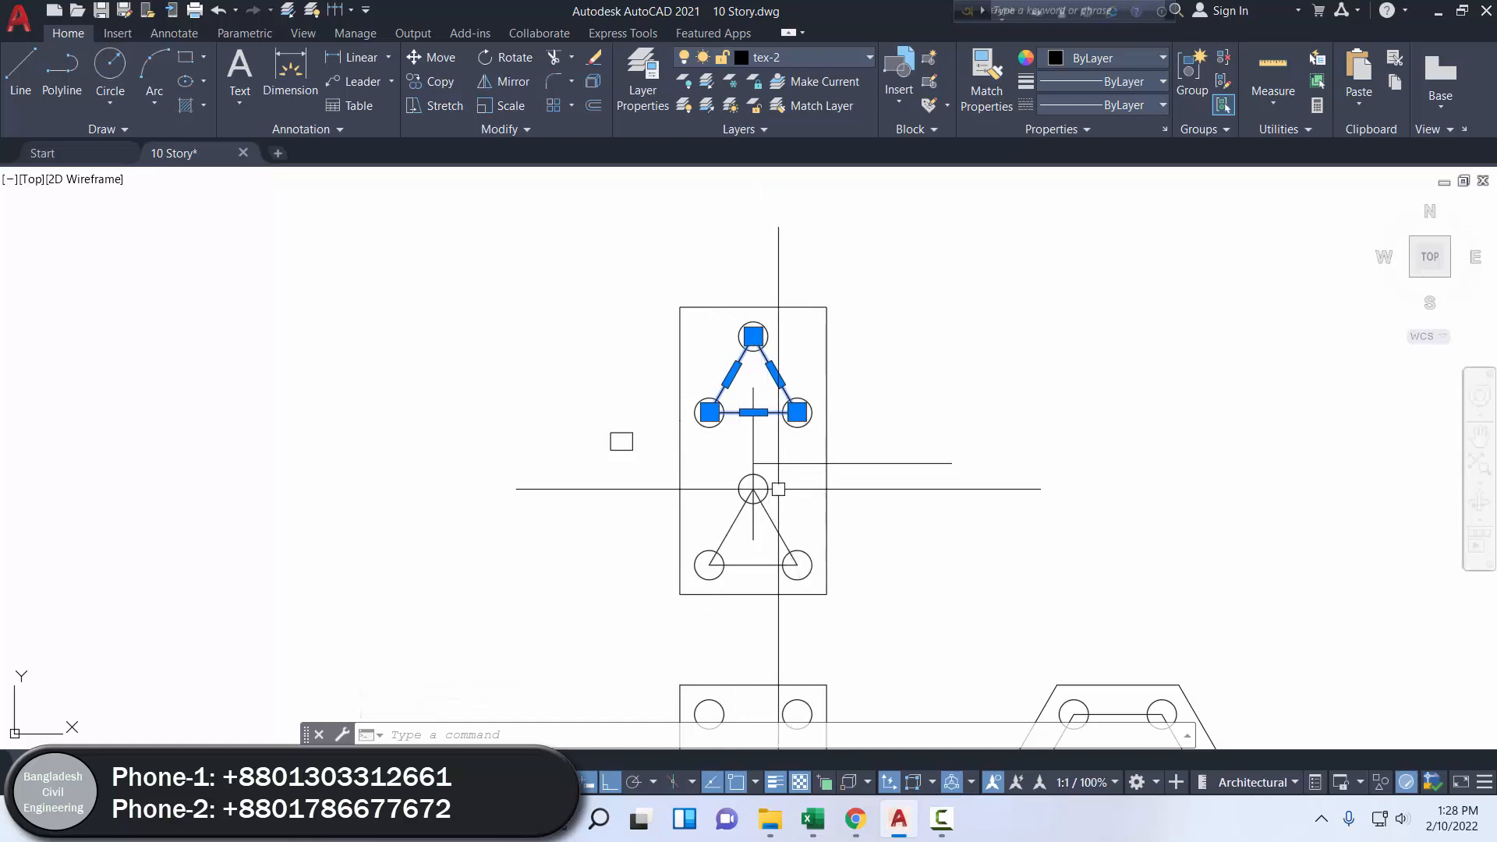
- Switch to the Excel workbook's Combined Footing sheet and choose 5 Column Combined Footing as the footing type in cell D13
left_click(824, 816)
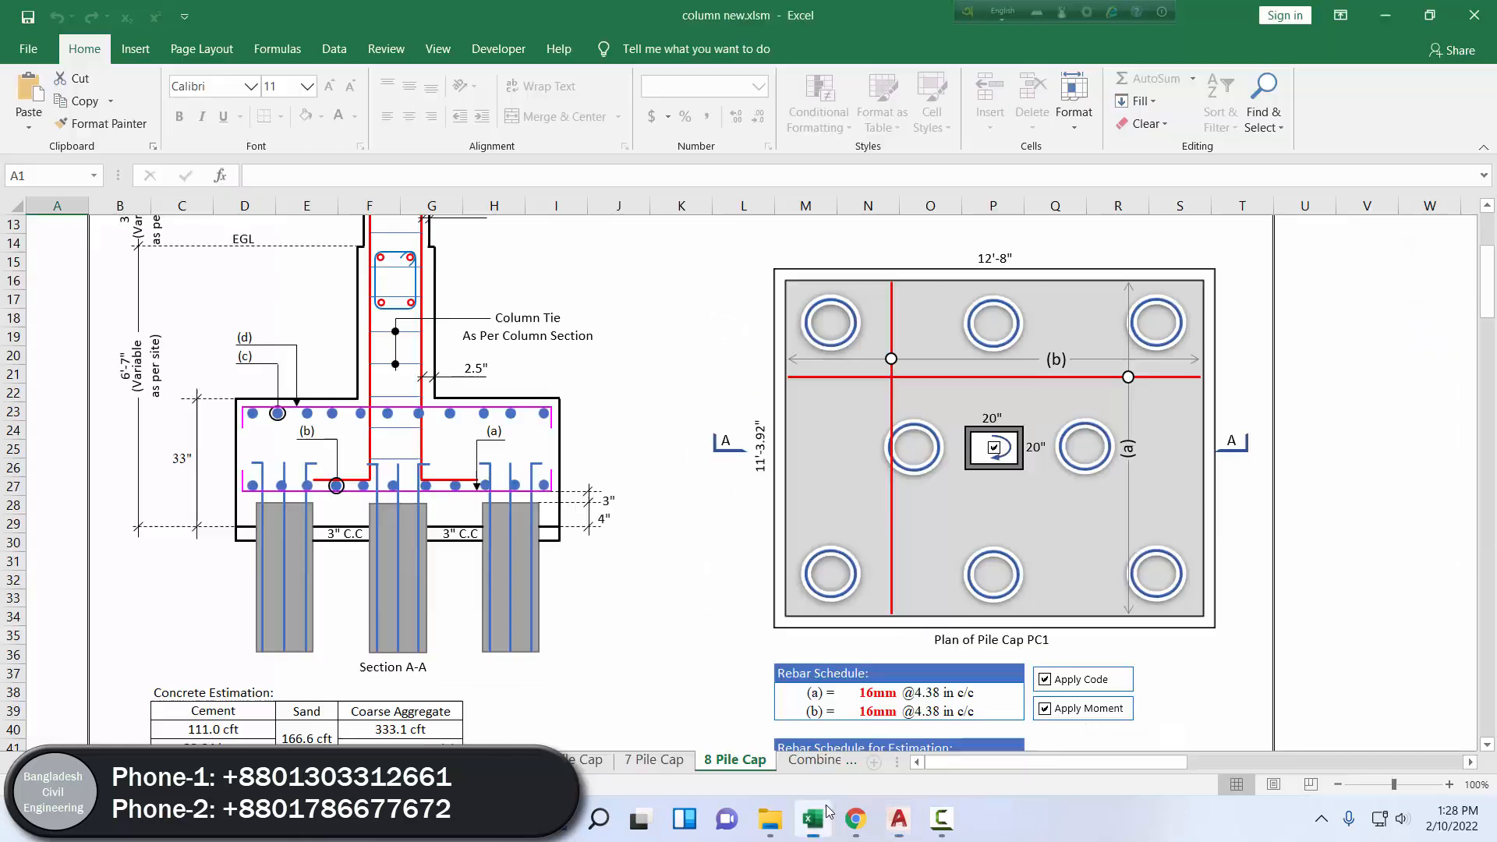
left_click(820, 760)
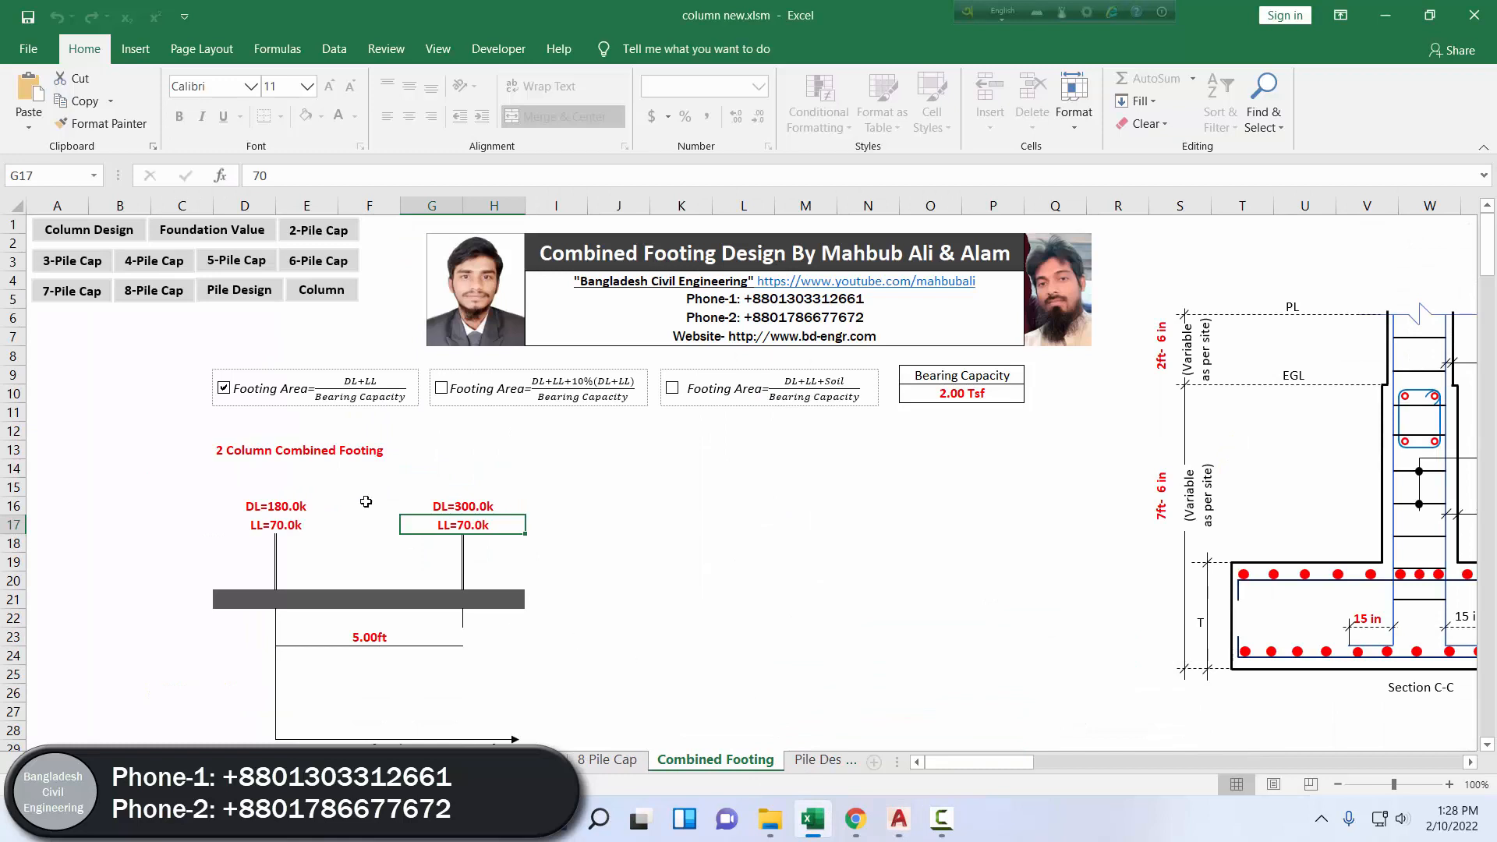
left_click(292, 460)
left_click(312, 451)
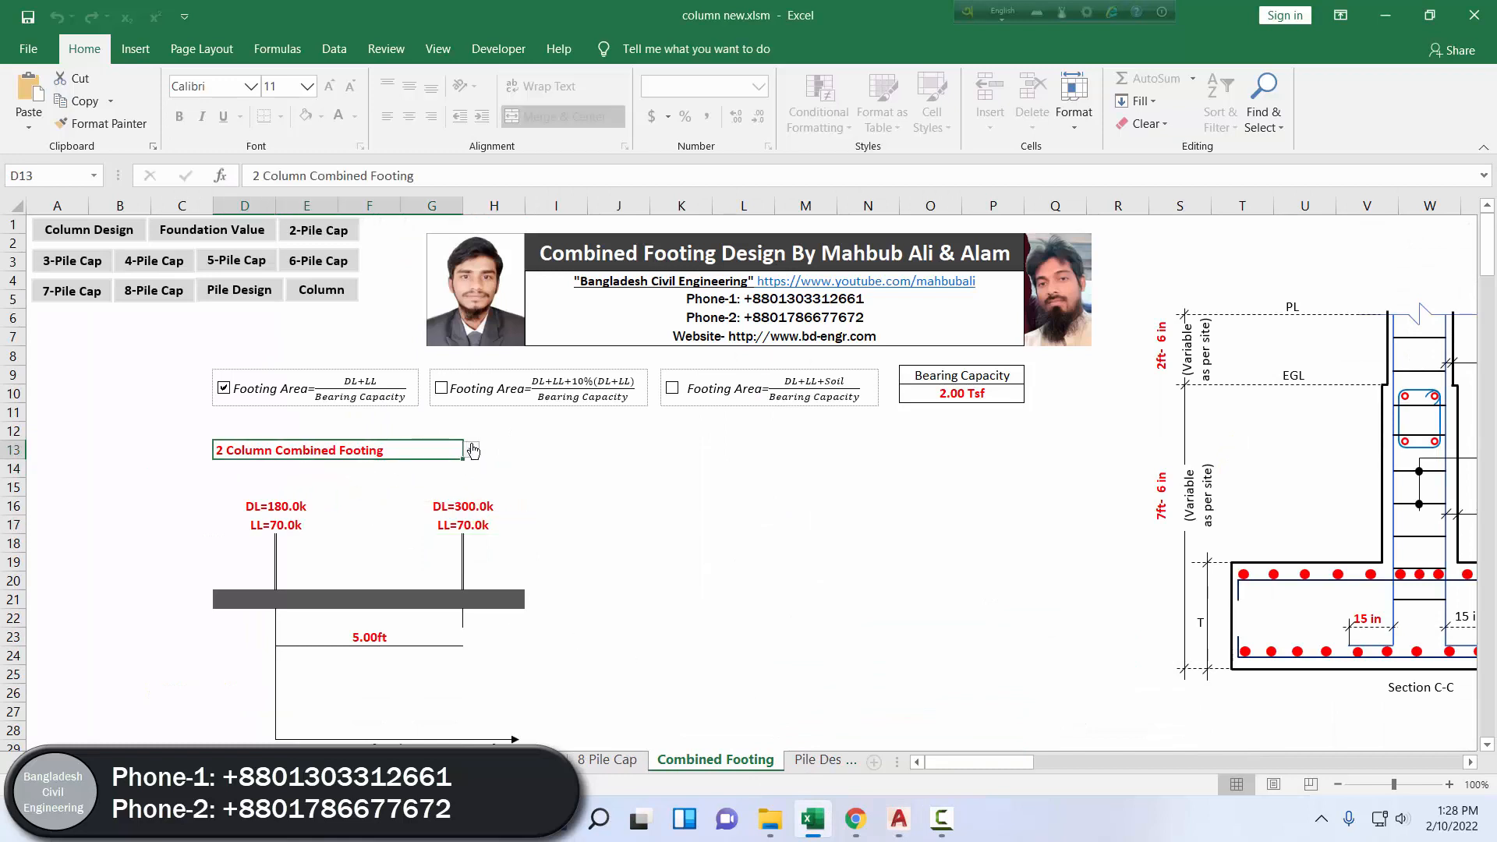
left_click(472, 451)
left_click(337, 499)
scroll(475, 479, "down", 2)
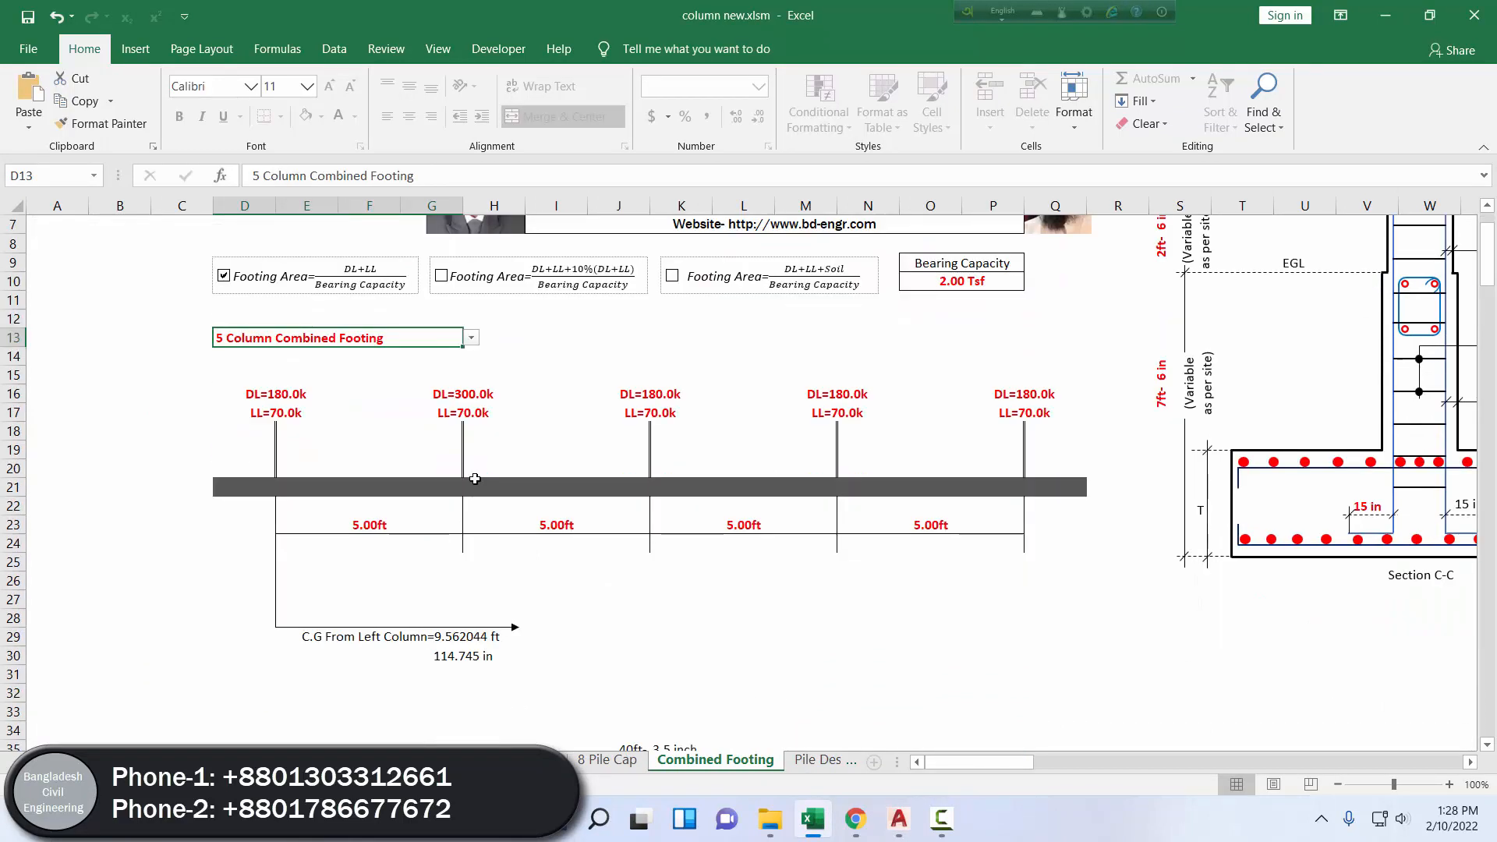
- Set the footing type in cell D13 to 2 Column Combined Footing and switch back to AutoCAD
left_click(473, 340)
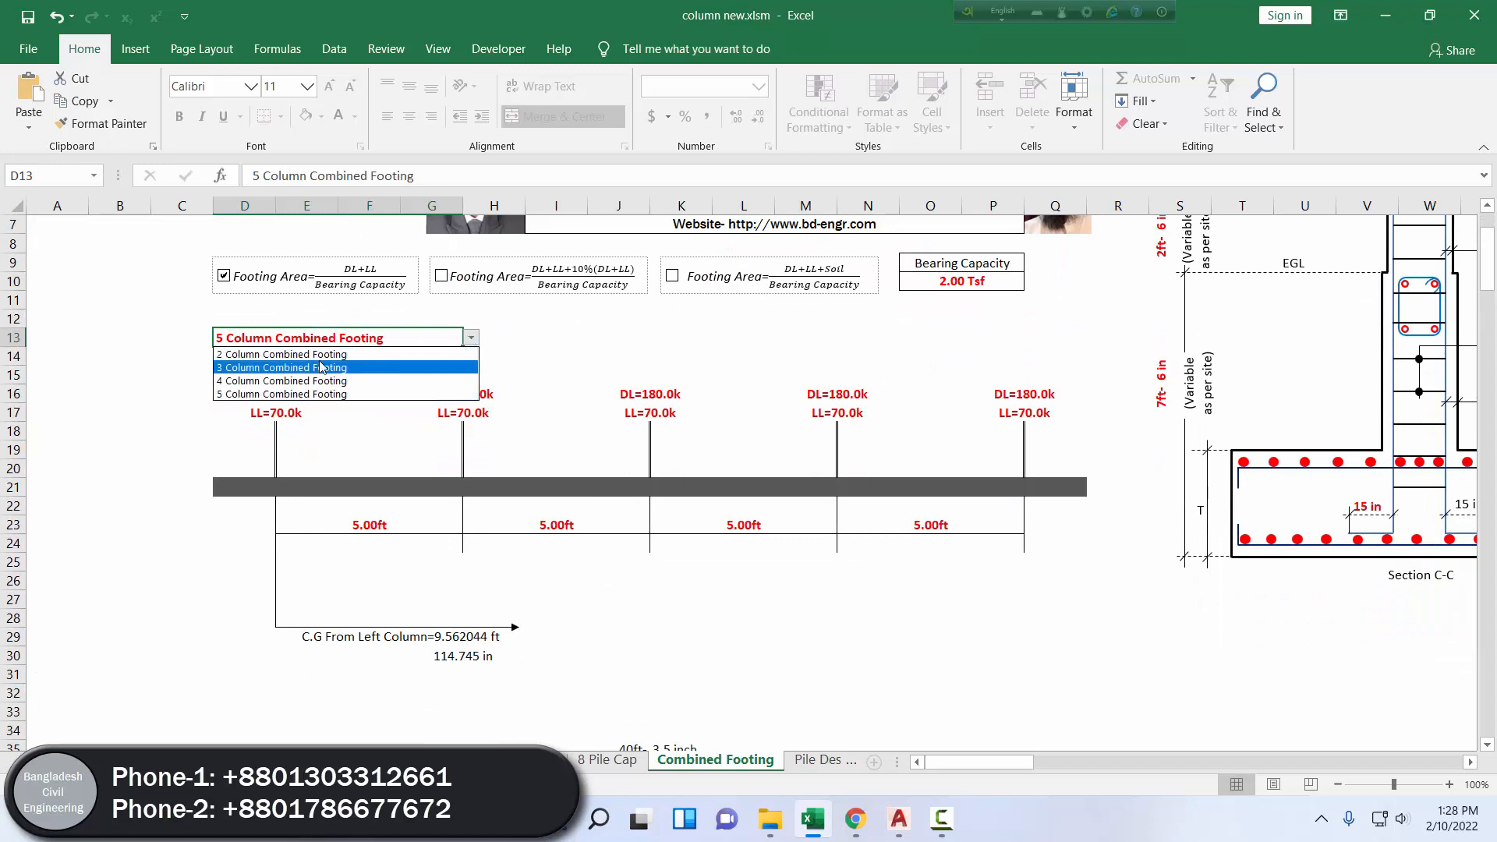
left_click(319, 356)
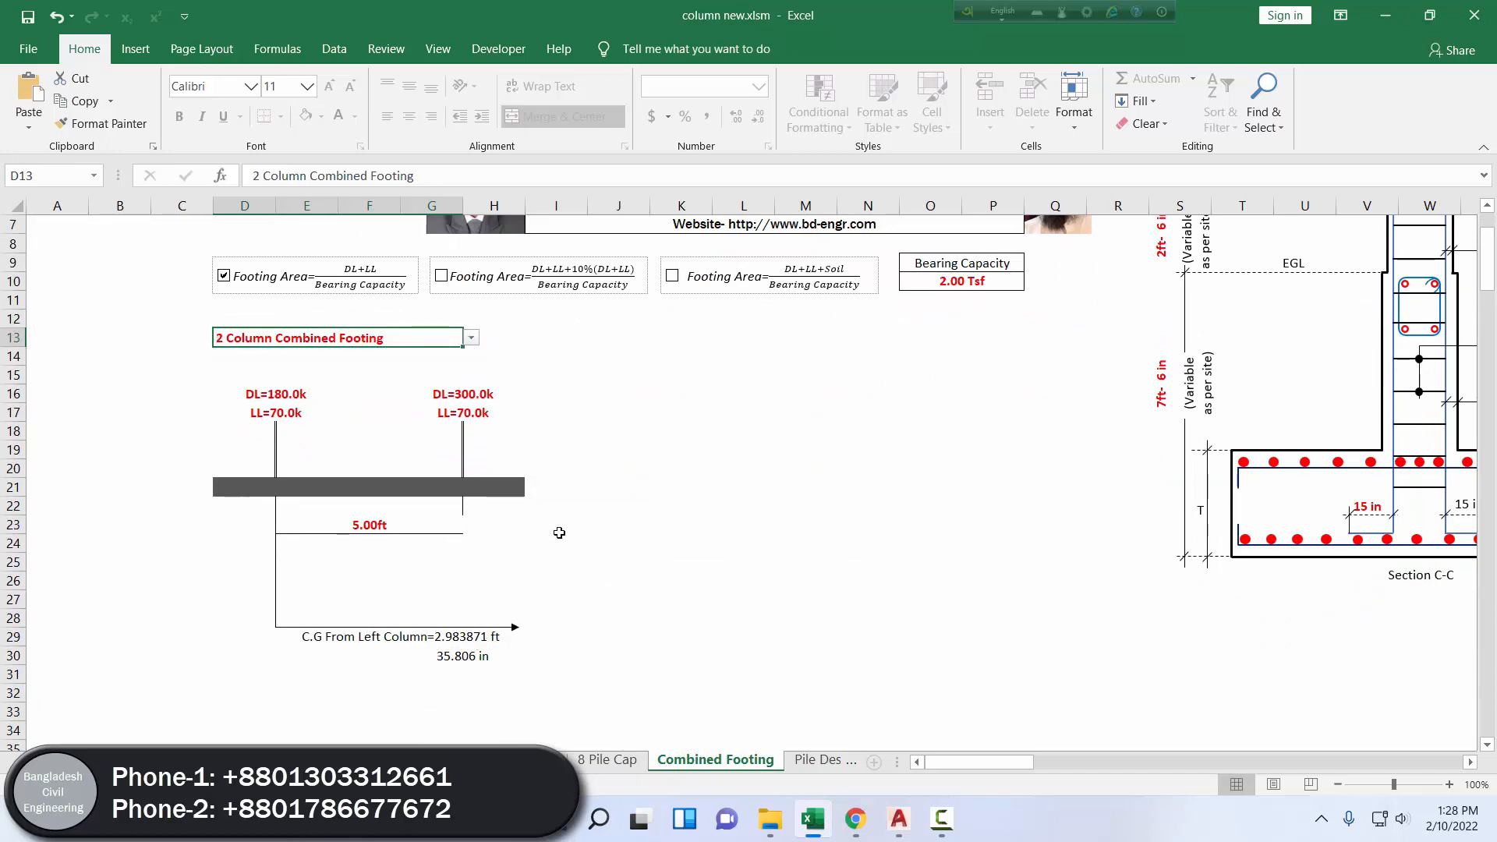
left_click(899, 819)
- Erase the lower pile triangle and the horizontal line beside it in the elongated six-pile cap
middle_click_drag(771, 544, 740, 507)
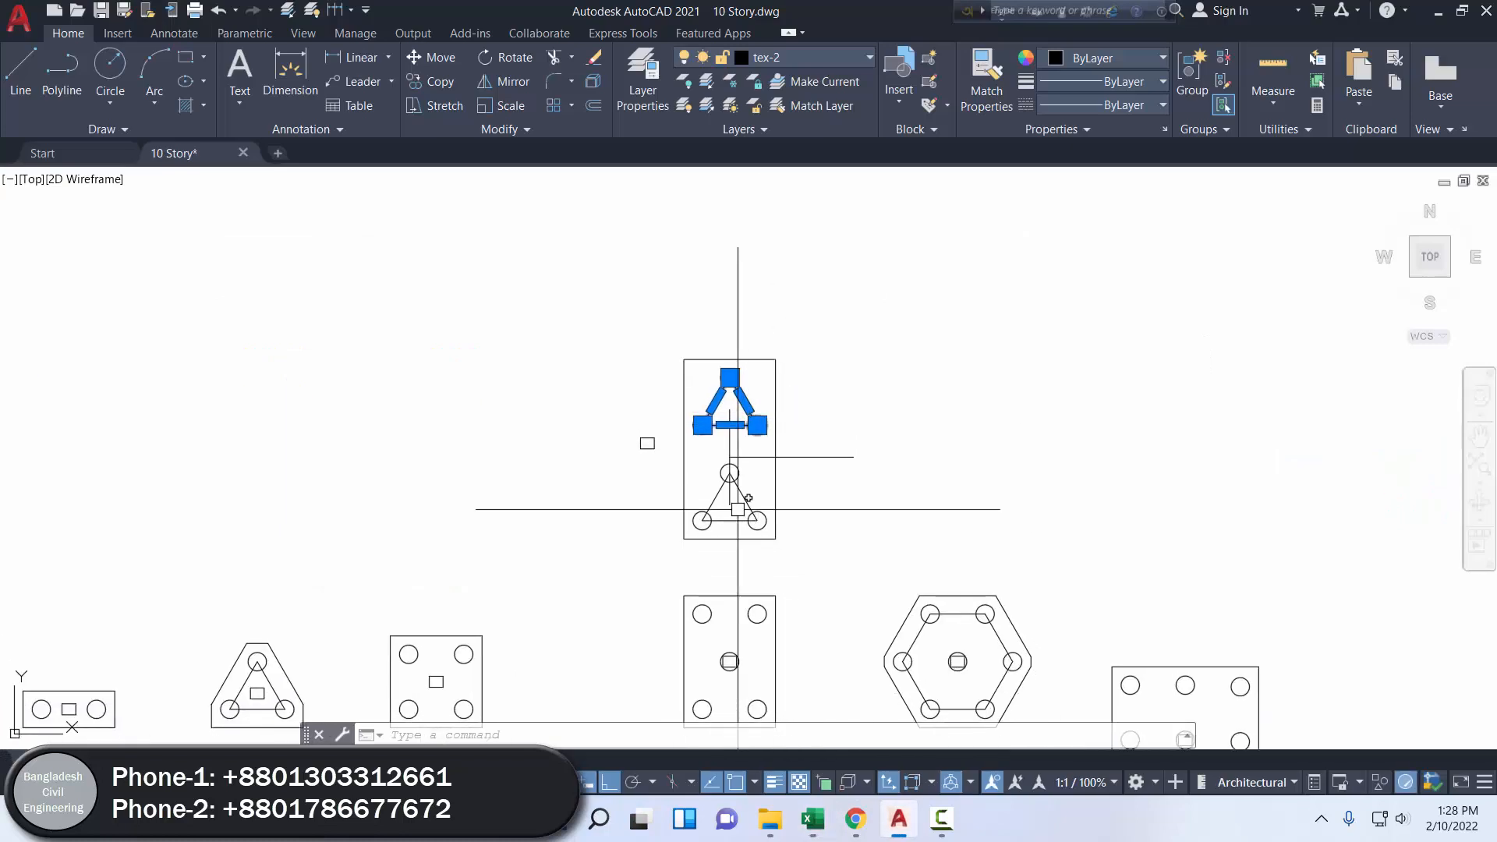
key("Escape")
scroll(762, 455, "up", 4)
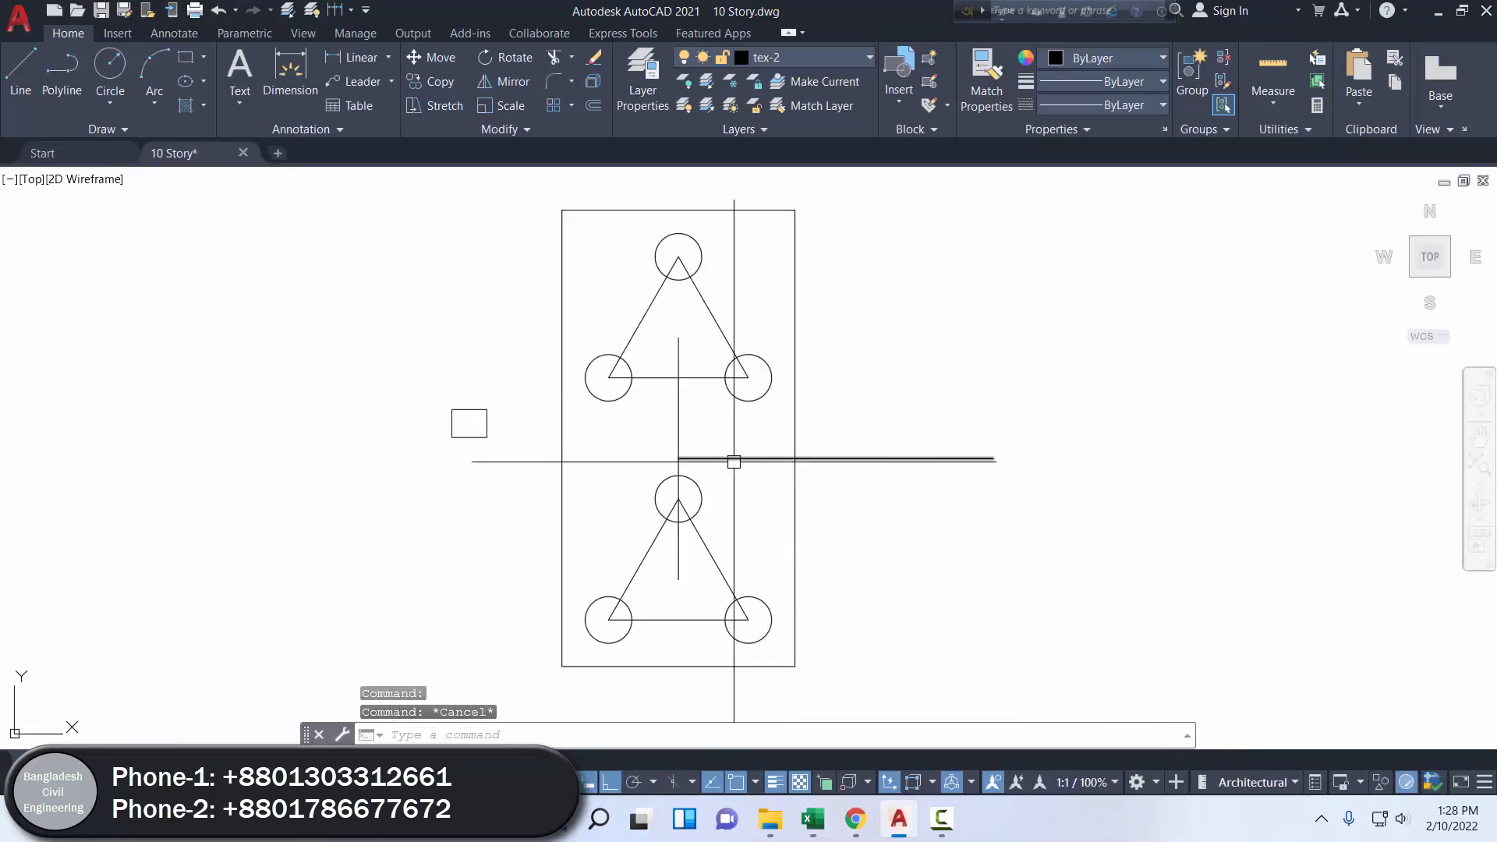
left_click(732, 458)
left_click(701, 533)
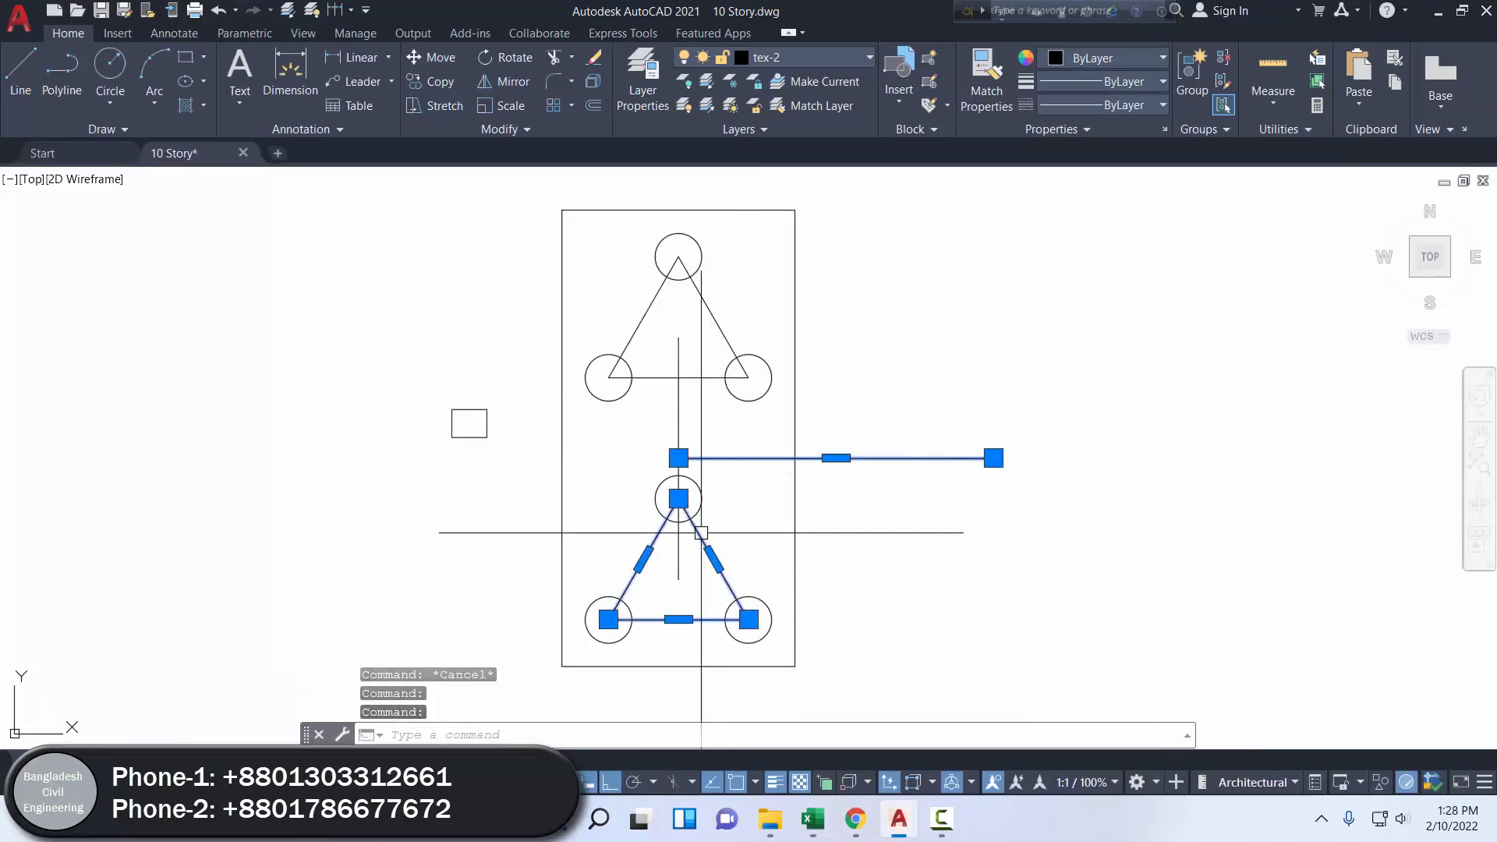
left_click(593, 59)
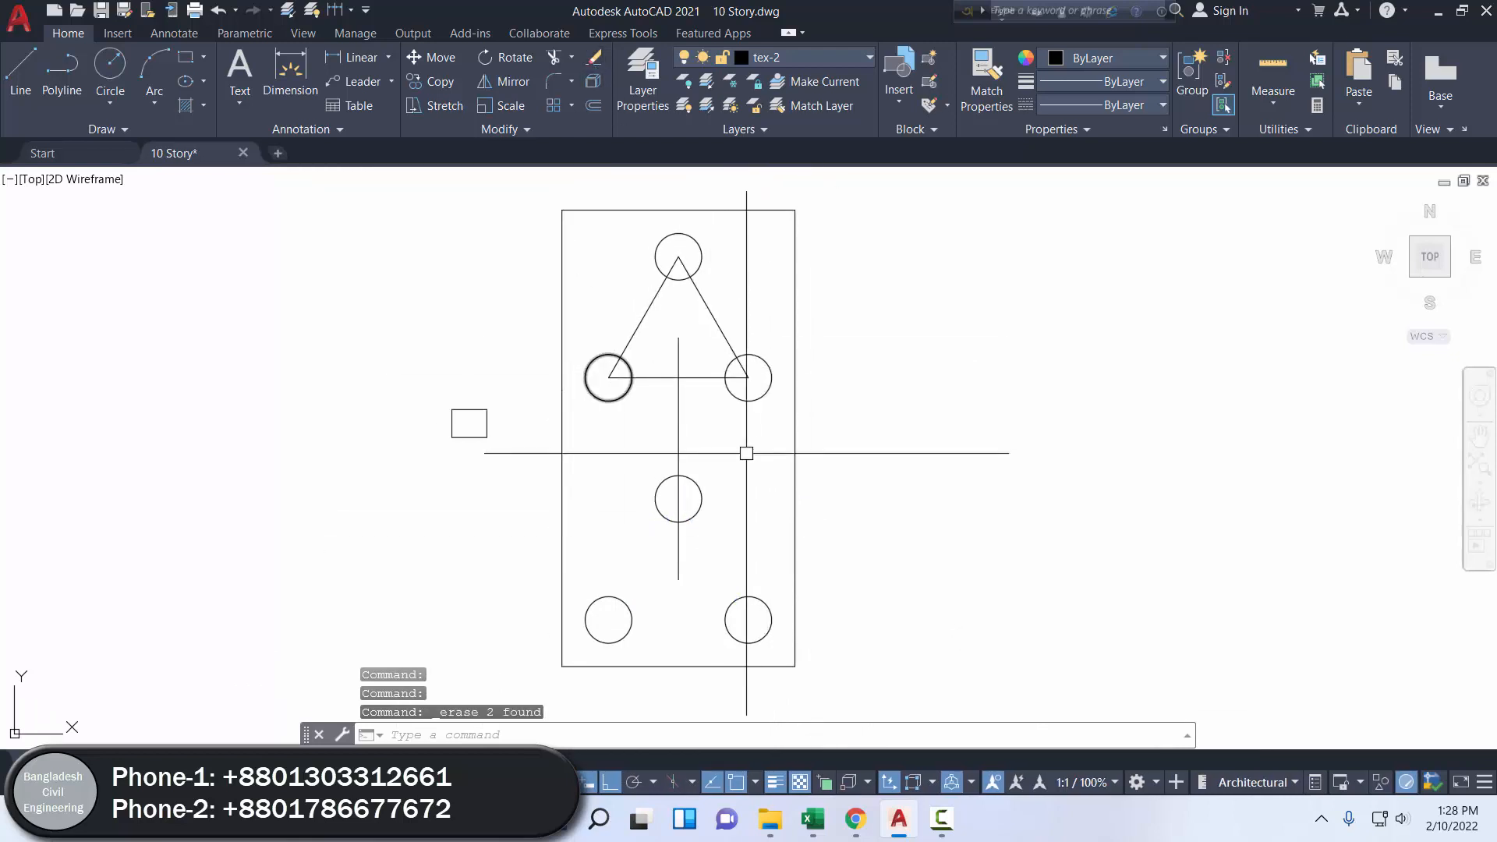
- Erase the upper pile triangle and the vertical centre line between the triangle centres
left_click(702, 377)
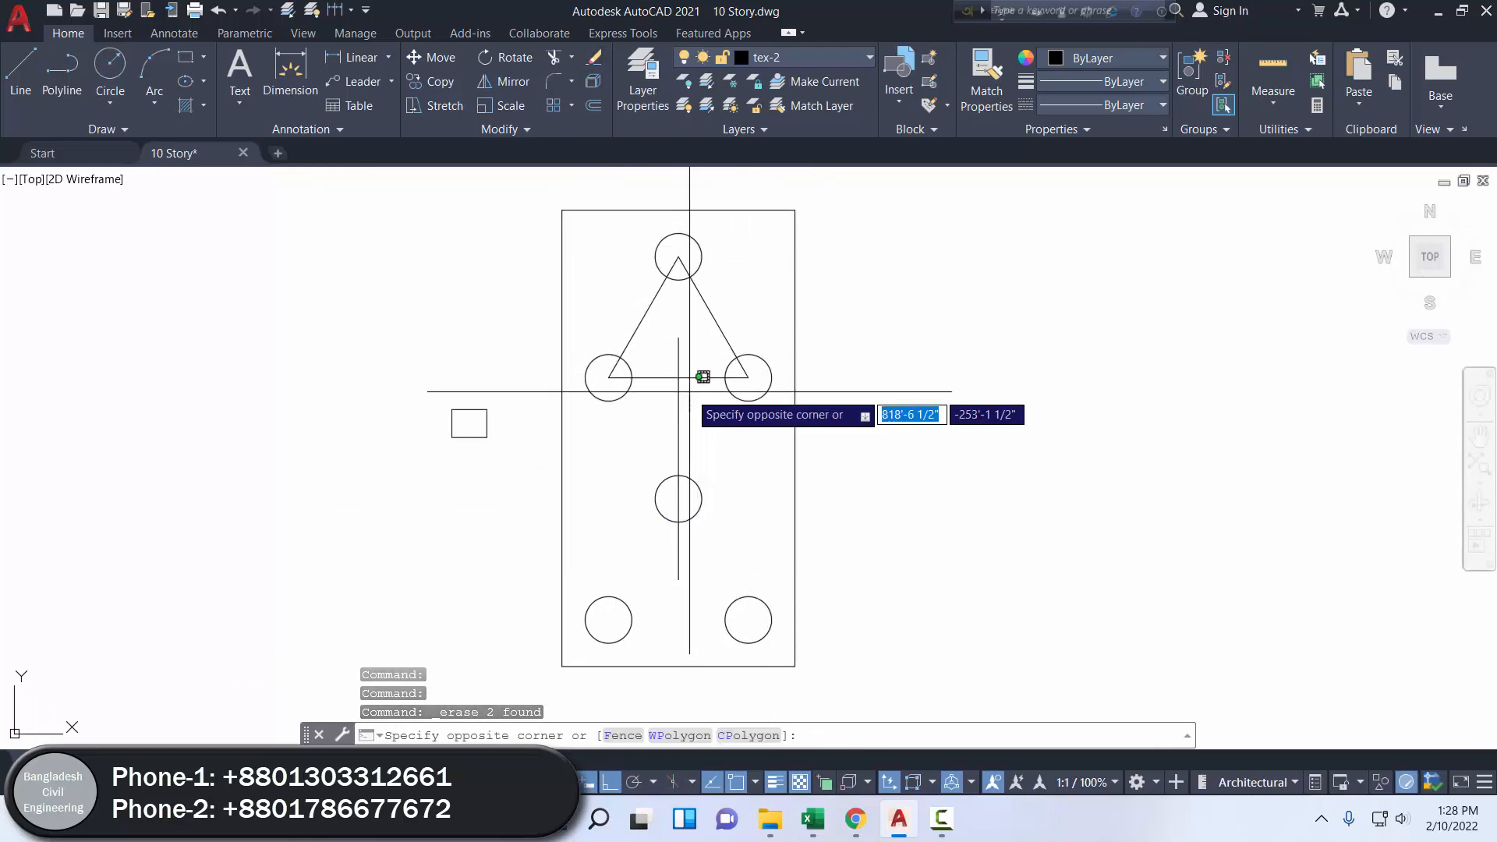
left_click(731, 288)
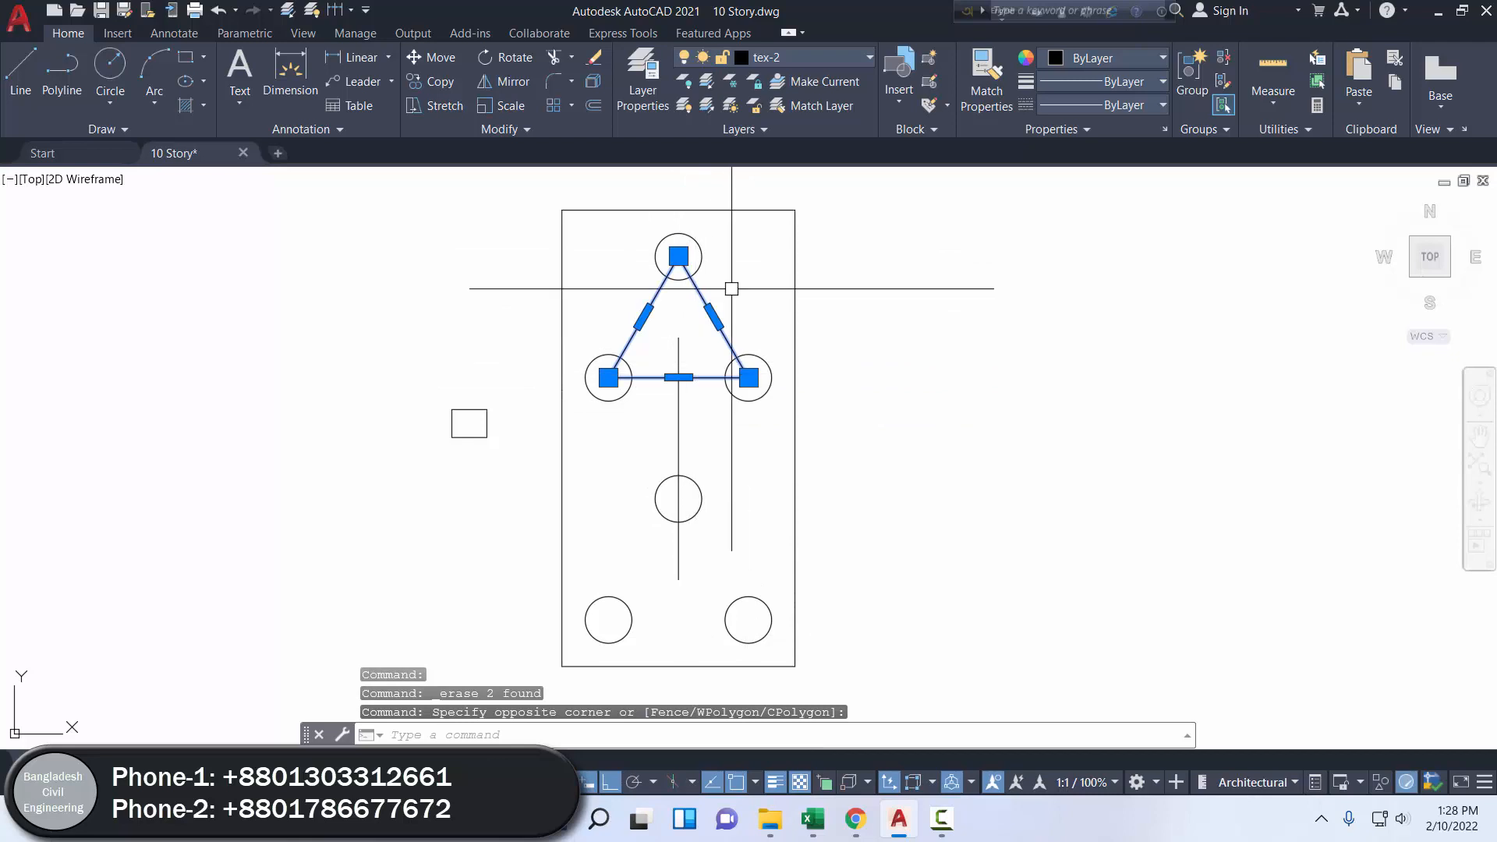
left_click(594, 58)
left_click(679, 404)
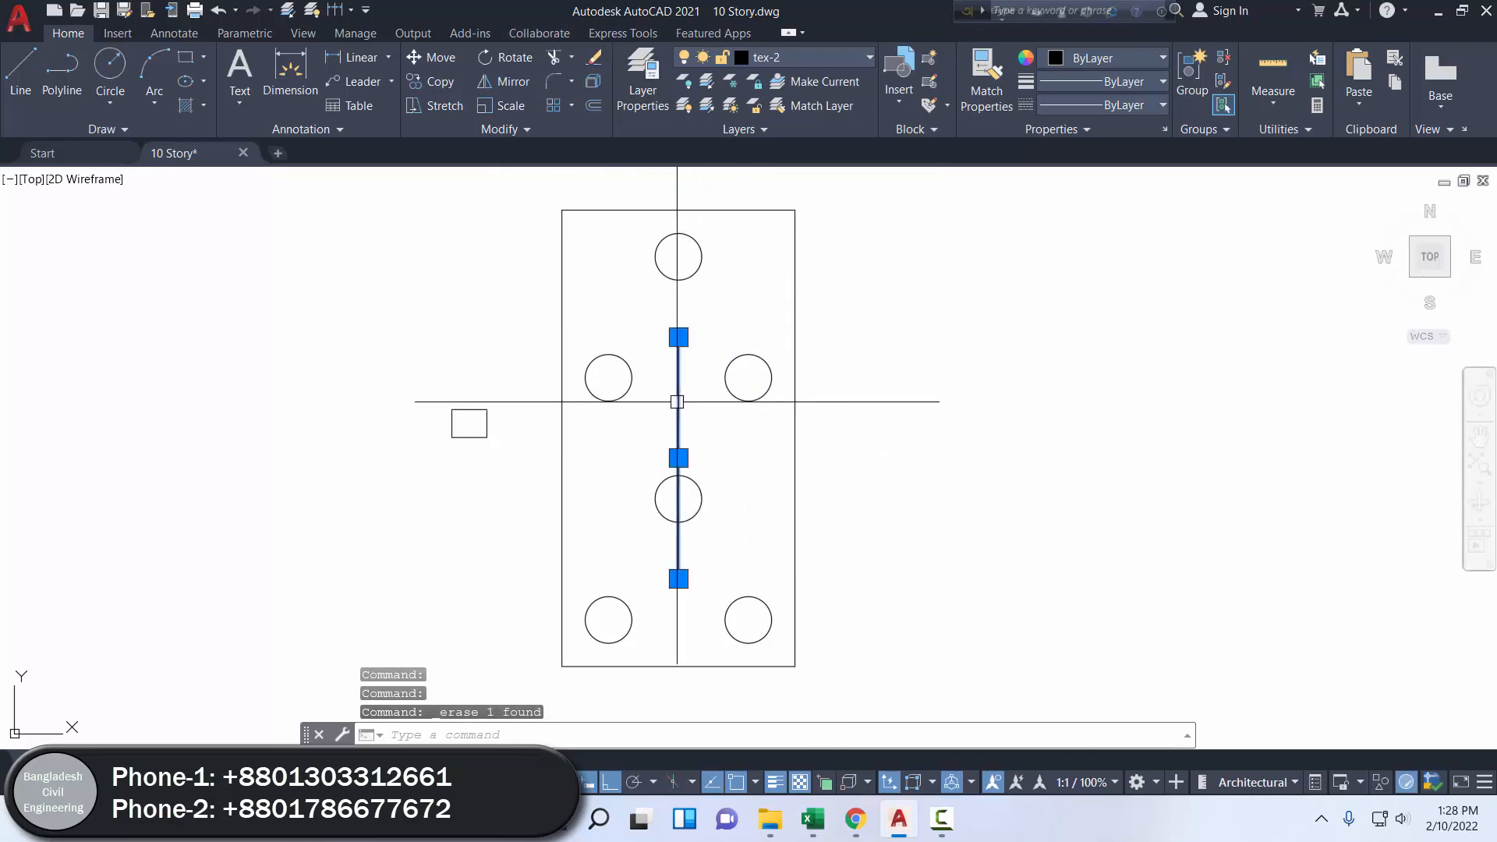
left_click(593, 65)
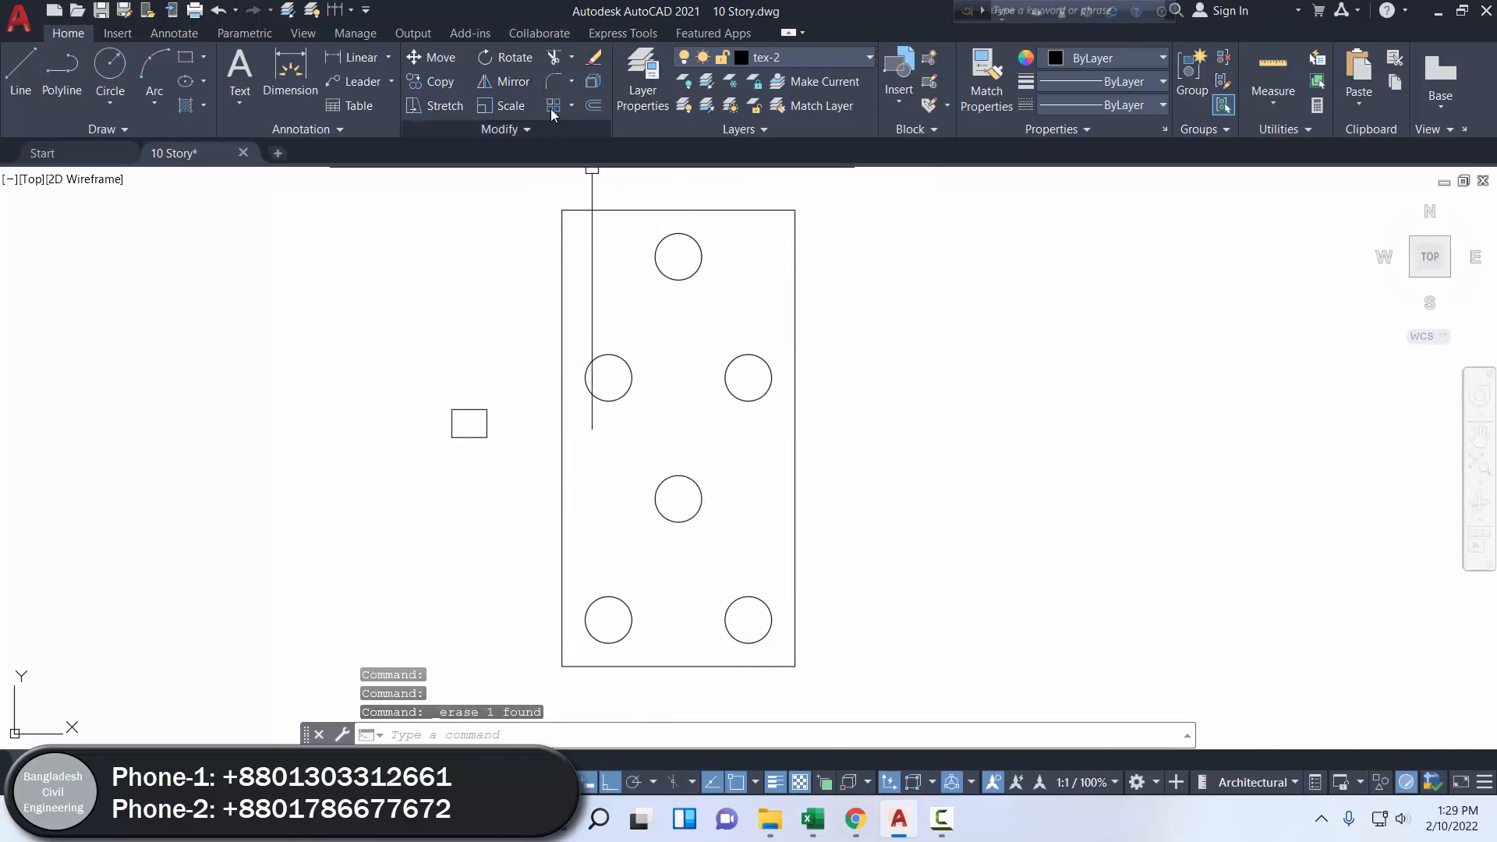
- Dimension the vertical distance between the centres of the middle pile and the topmost pile, placing the dimension outside the cap's right edge
left_click(283, 74)
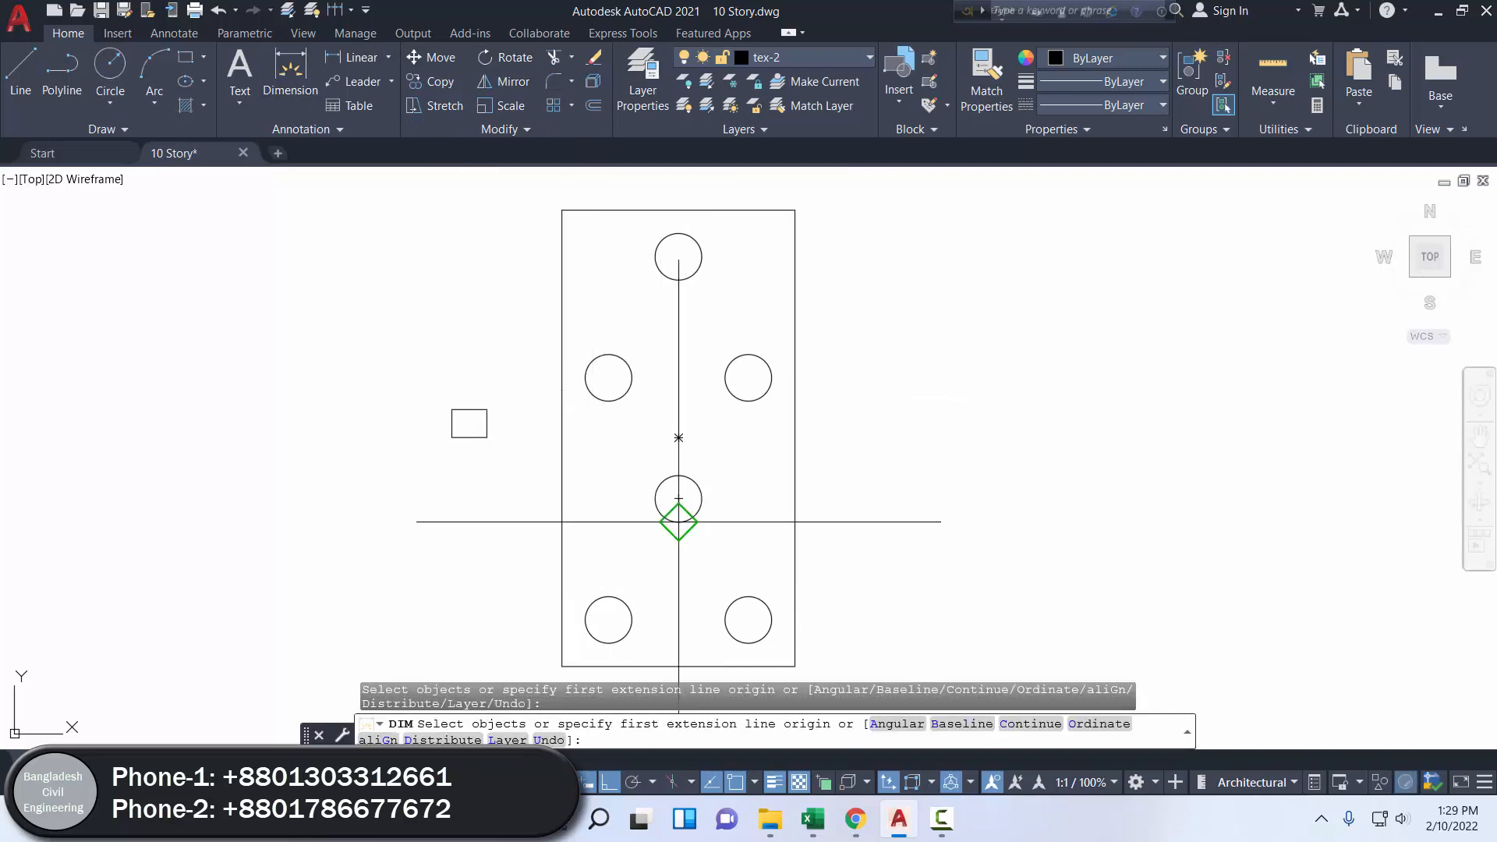
left_click(678, 497)
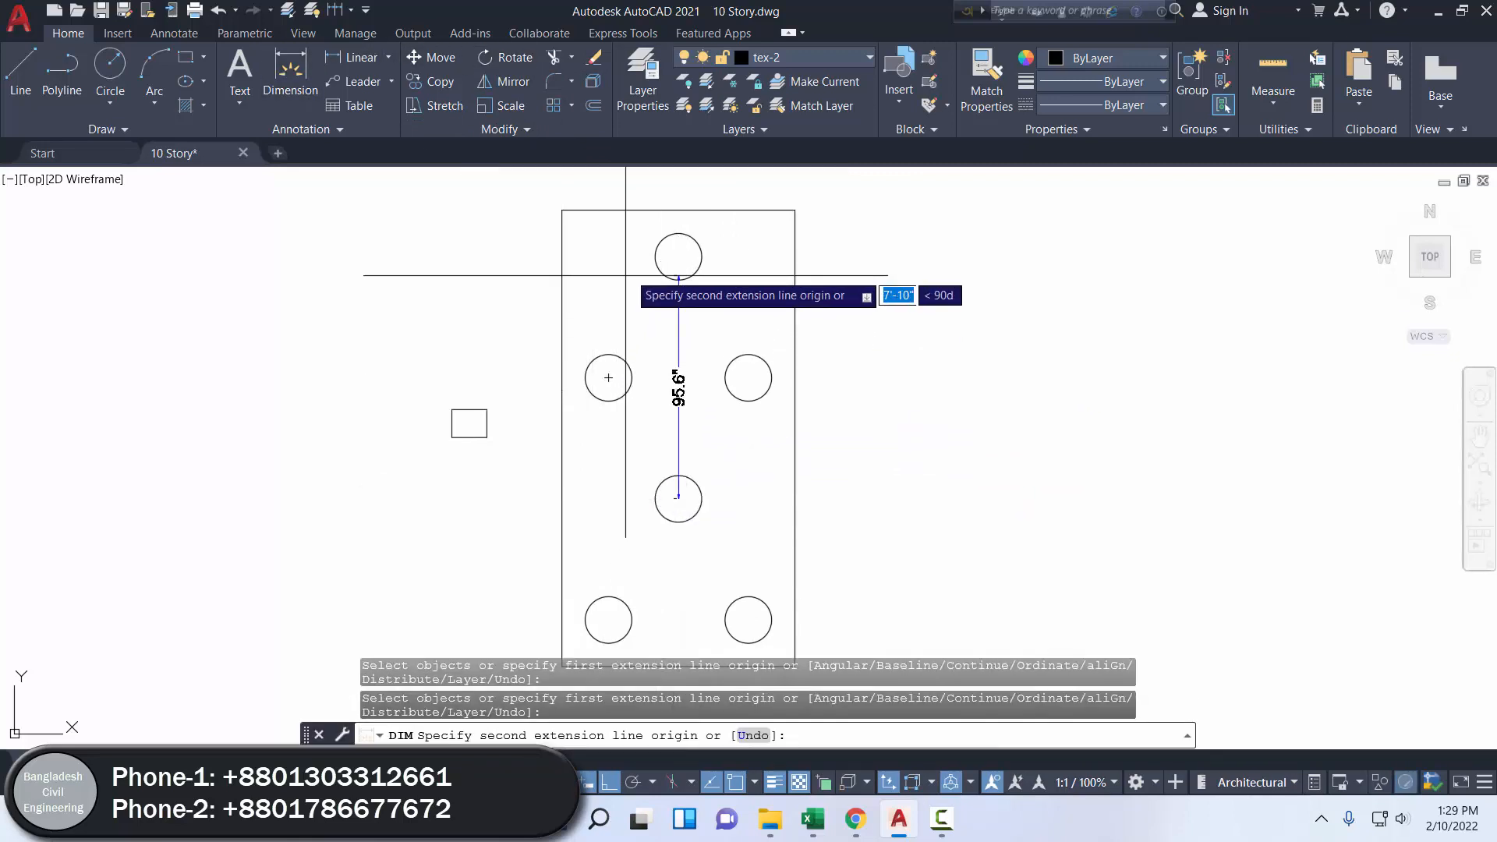
left_click(679, 256)
left_click(871, 262)
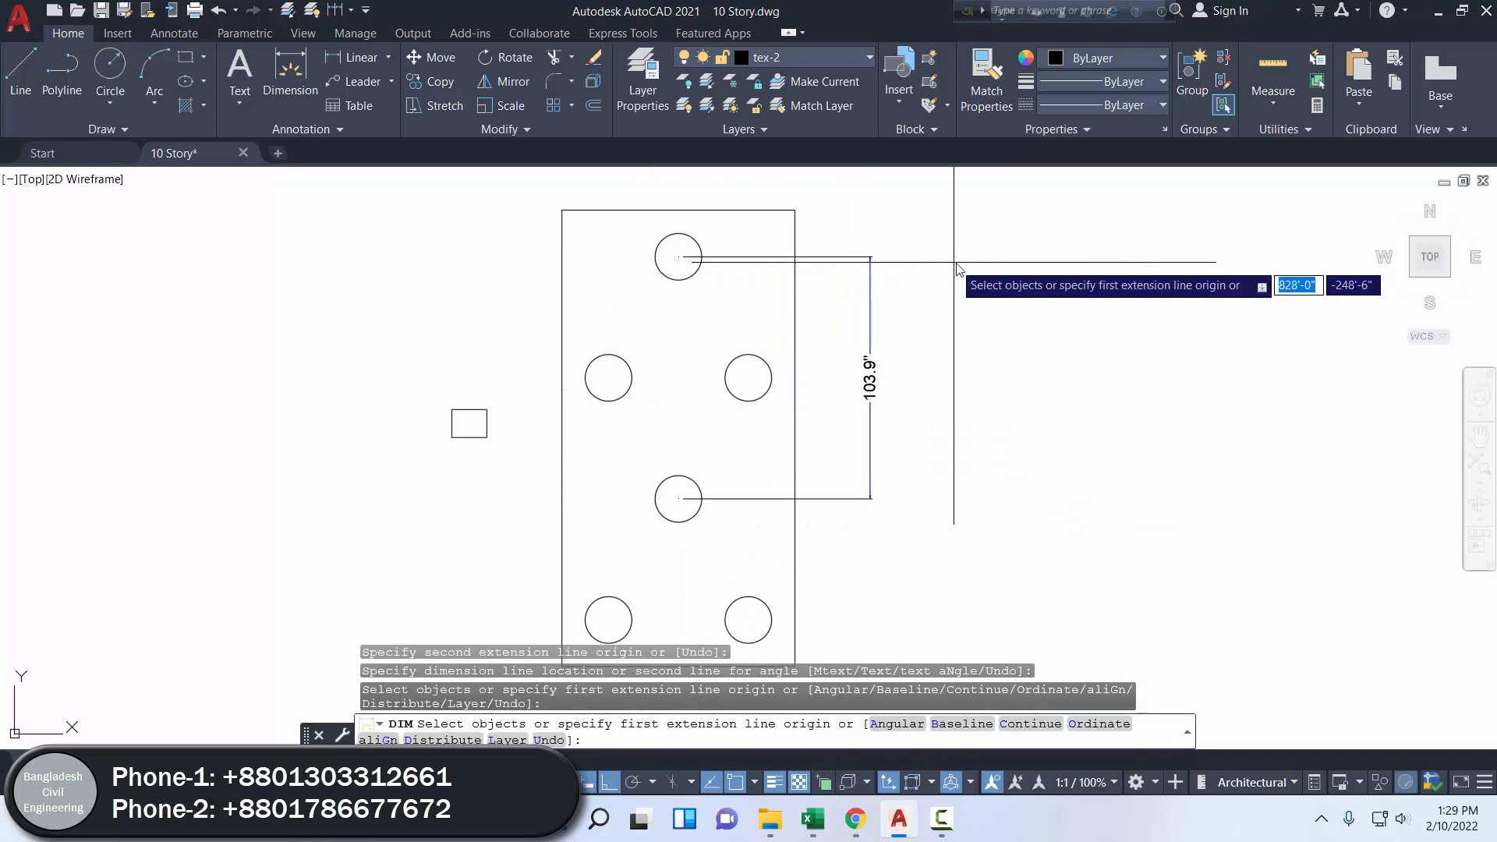
key("Escape")
- Draw a rectangle through the centres of the four corner piles around the middle pile
middle_click_drag(690, 473, 675, 410)
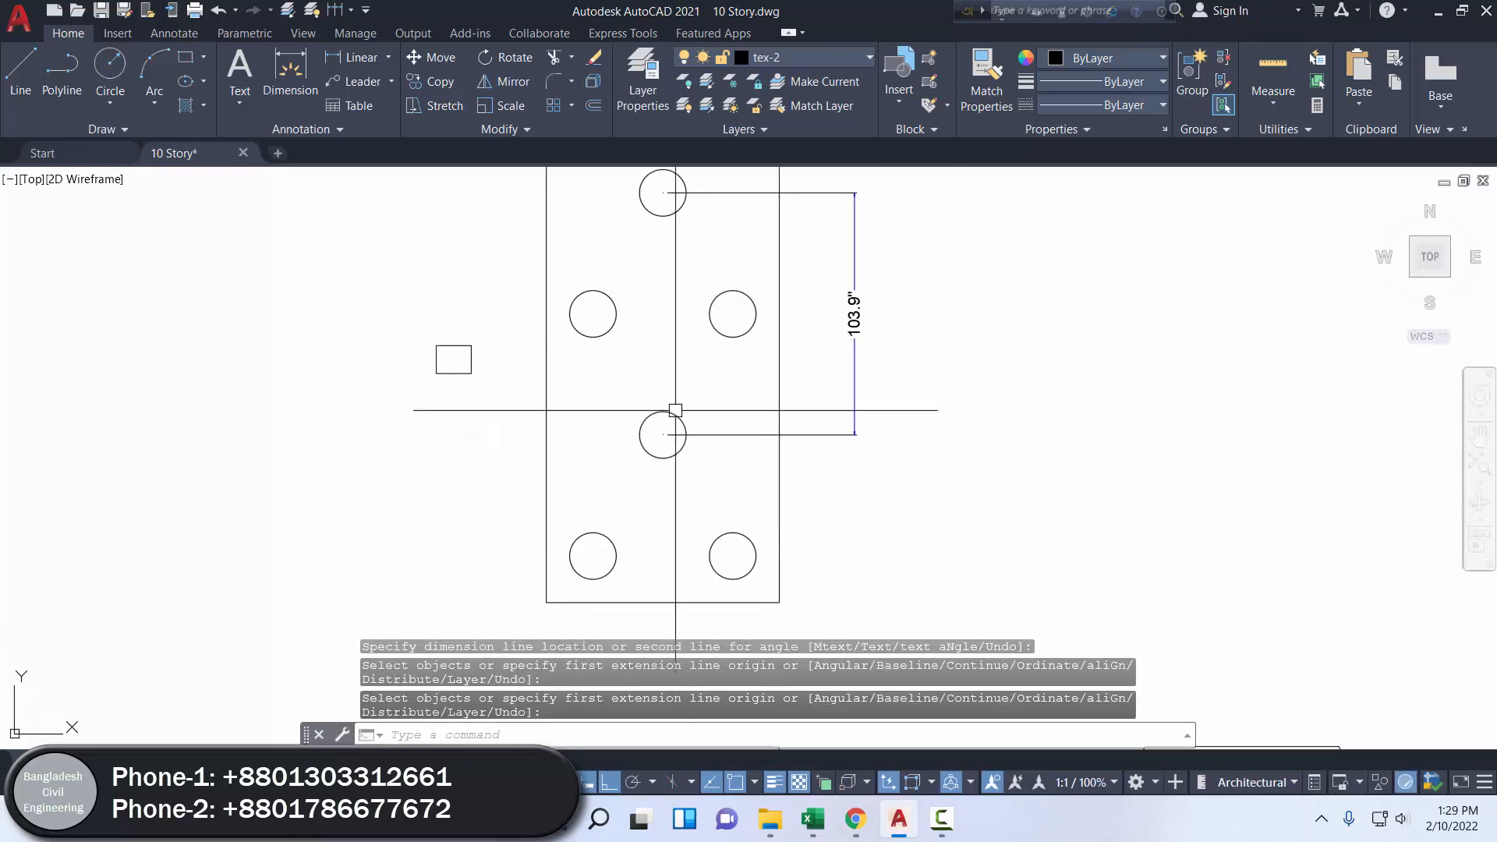
left_click(185, 58)
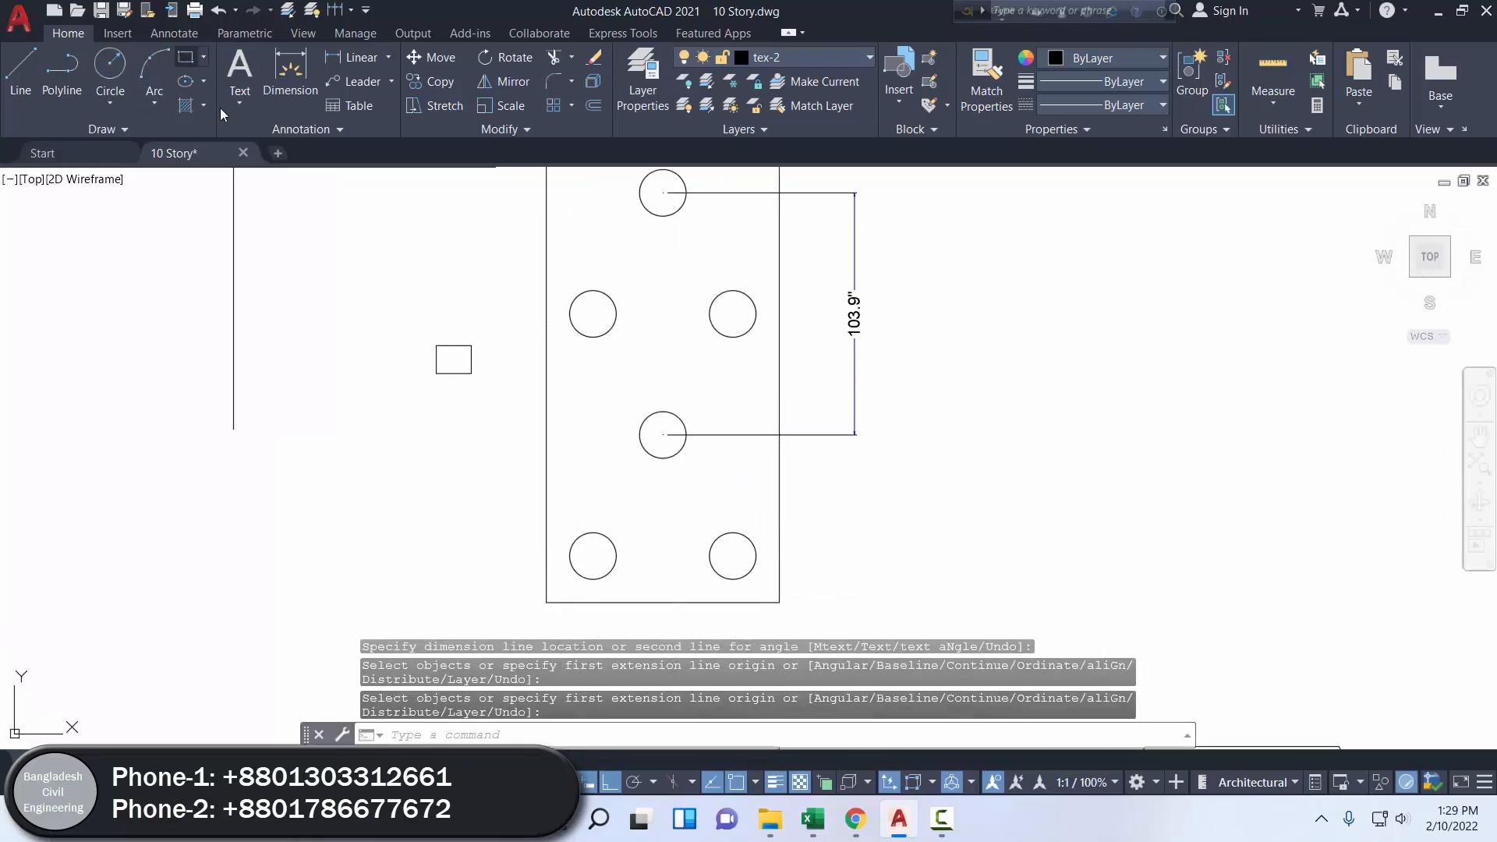
left_click(591, 316)
left_click(733, 556)
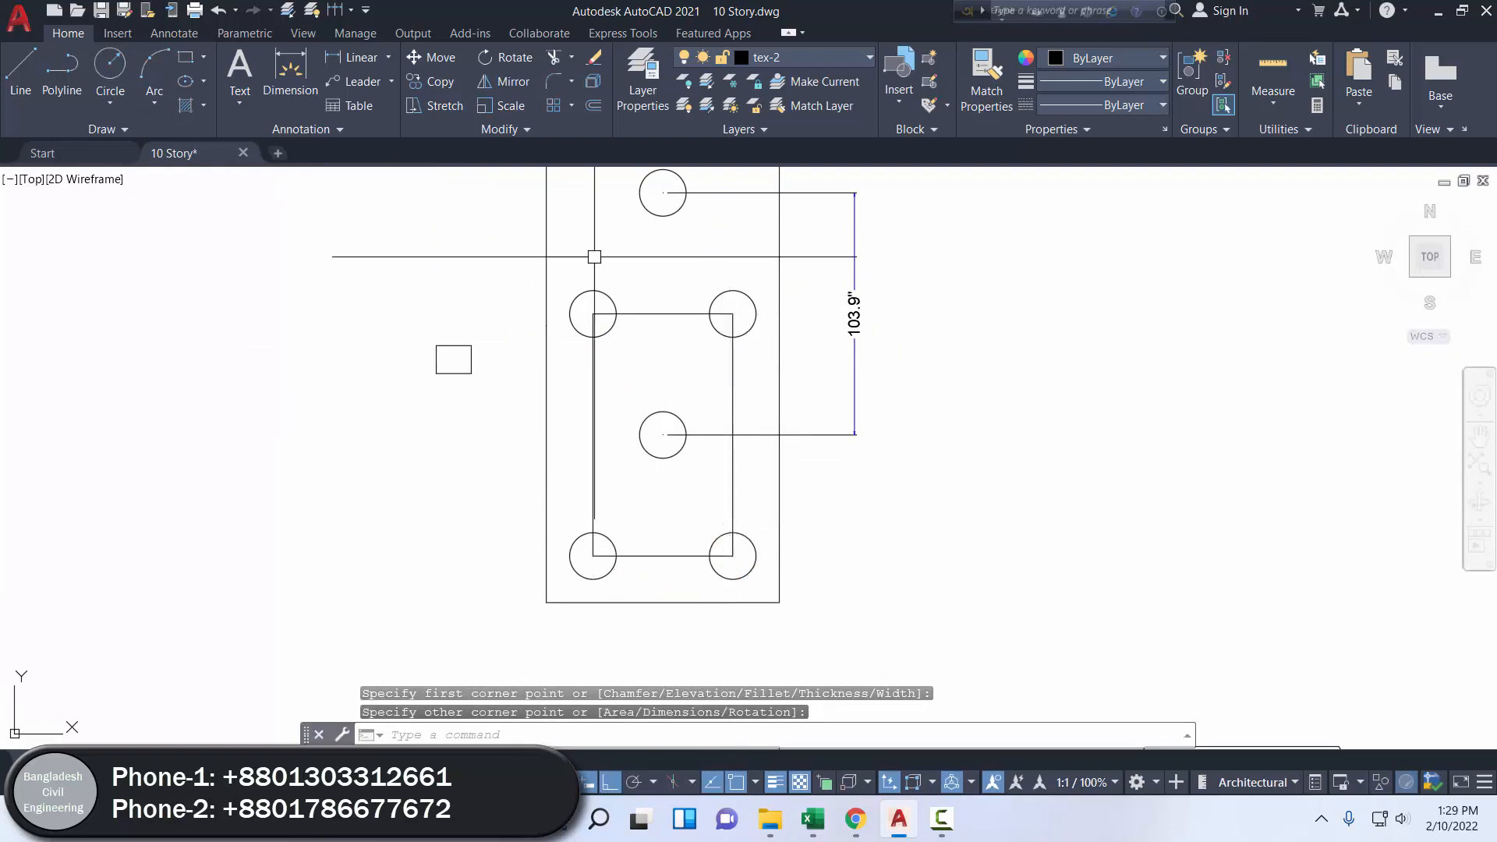
- Offset the rectangle through the four pile centres outward by 1'-8"
left_click(595, 107)
right_click(1013, 377)
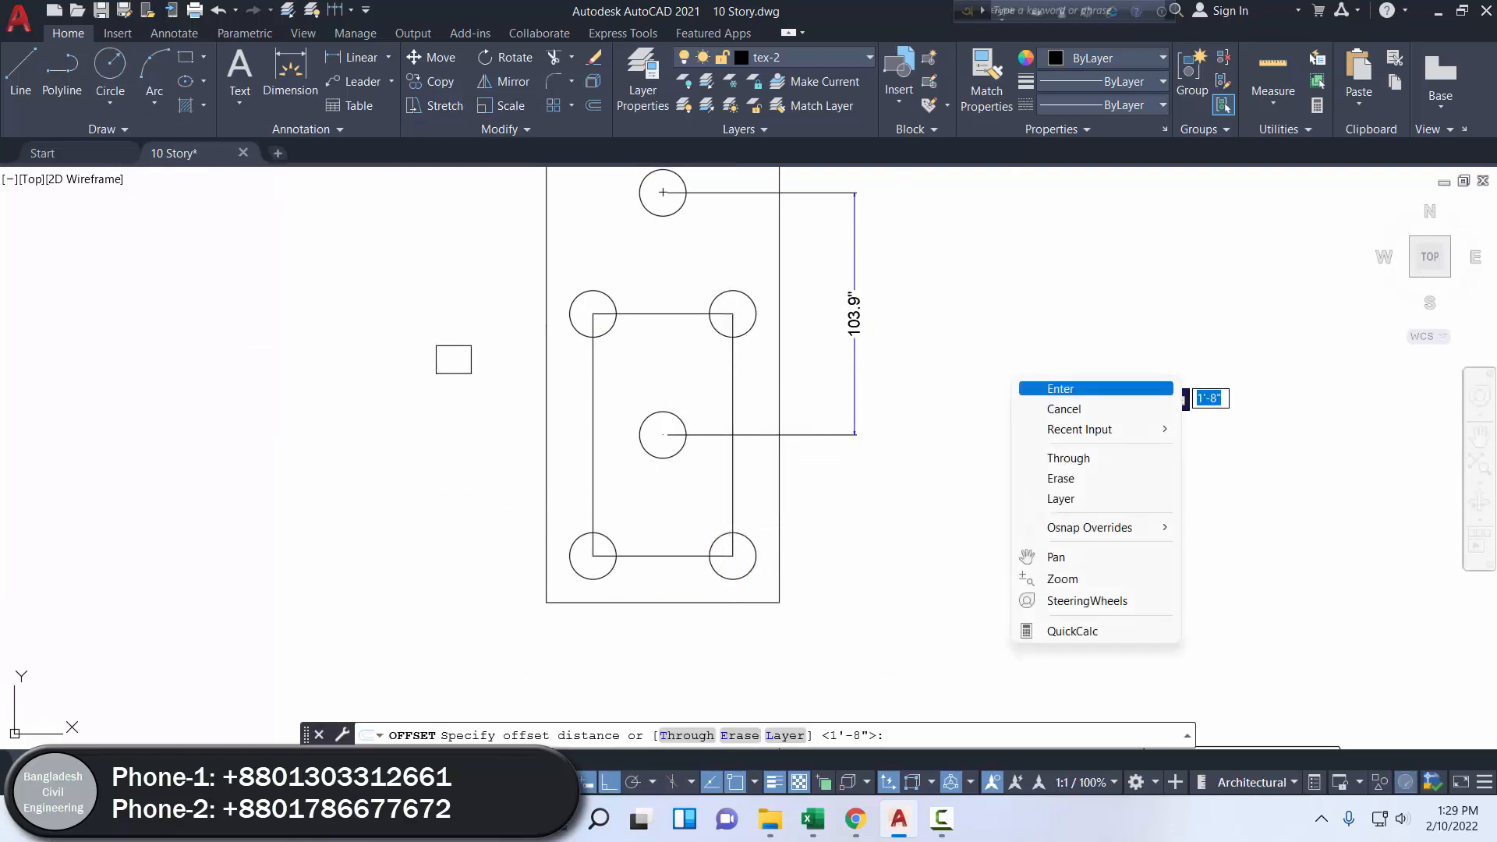
left_click(1049, 388)
left_click(735, 469)
left_click(807, 478)
right_click(904, 393)
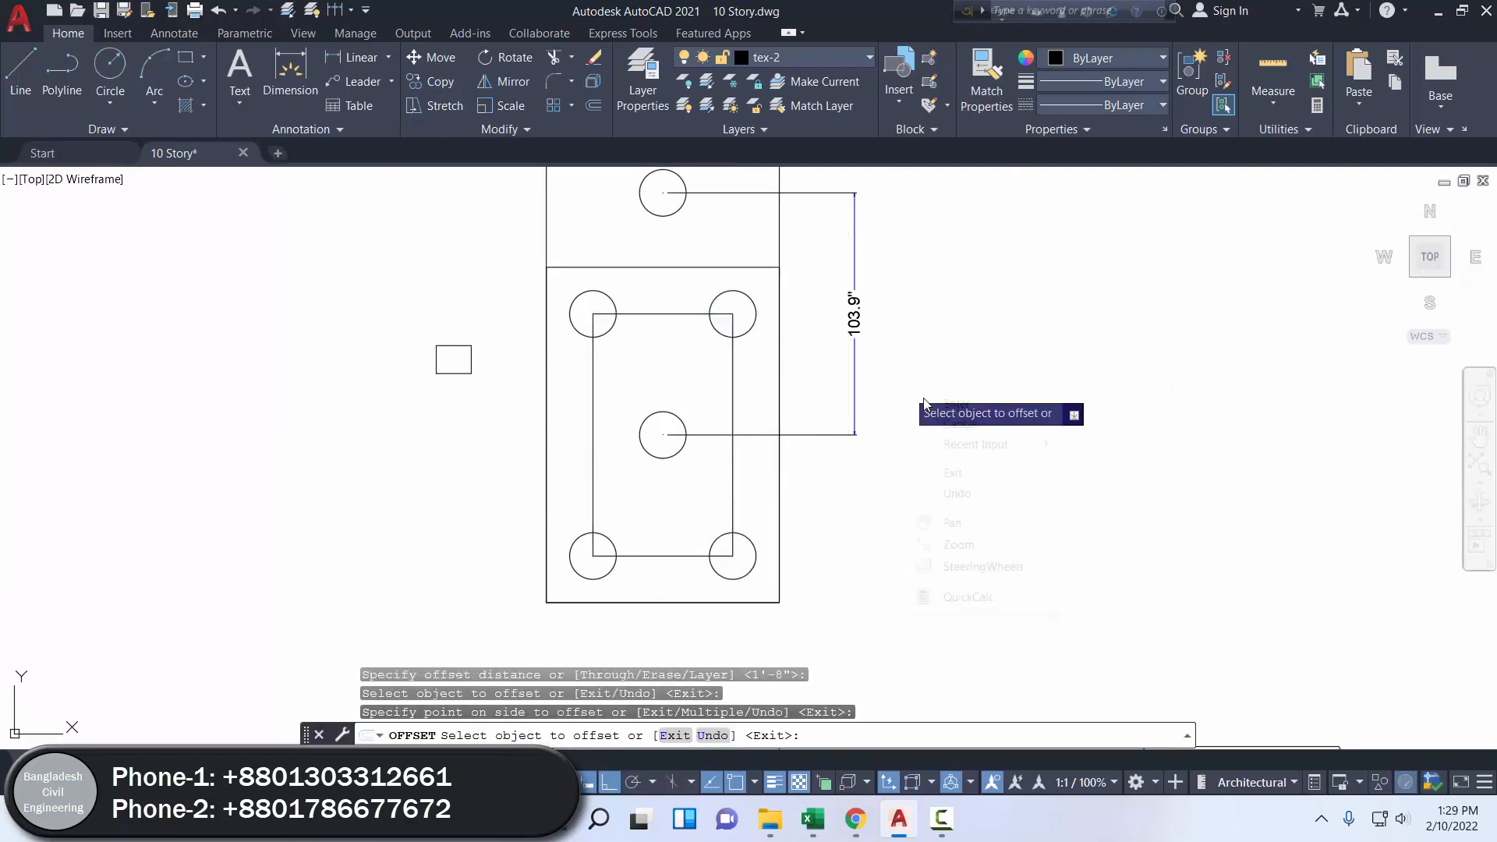
left_click(924, 404)
- Switch to the Excel workbook and set the left column's dead load in D16 to 5 and live load in D17 to 0
middle_click_drag(709, 274, 709, 398)
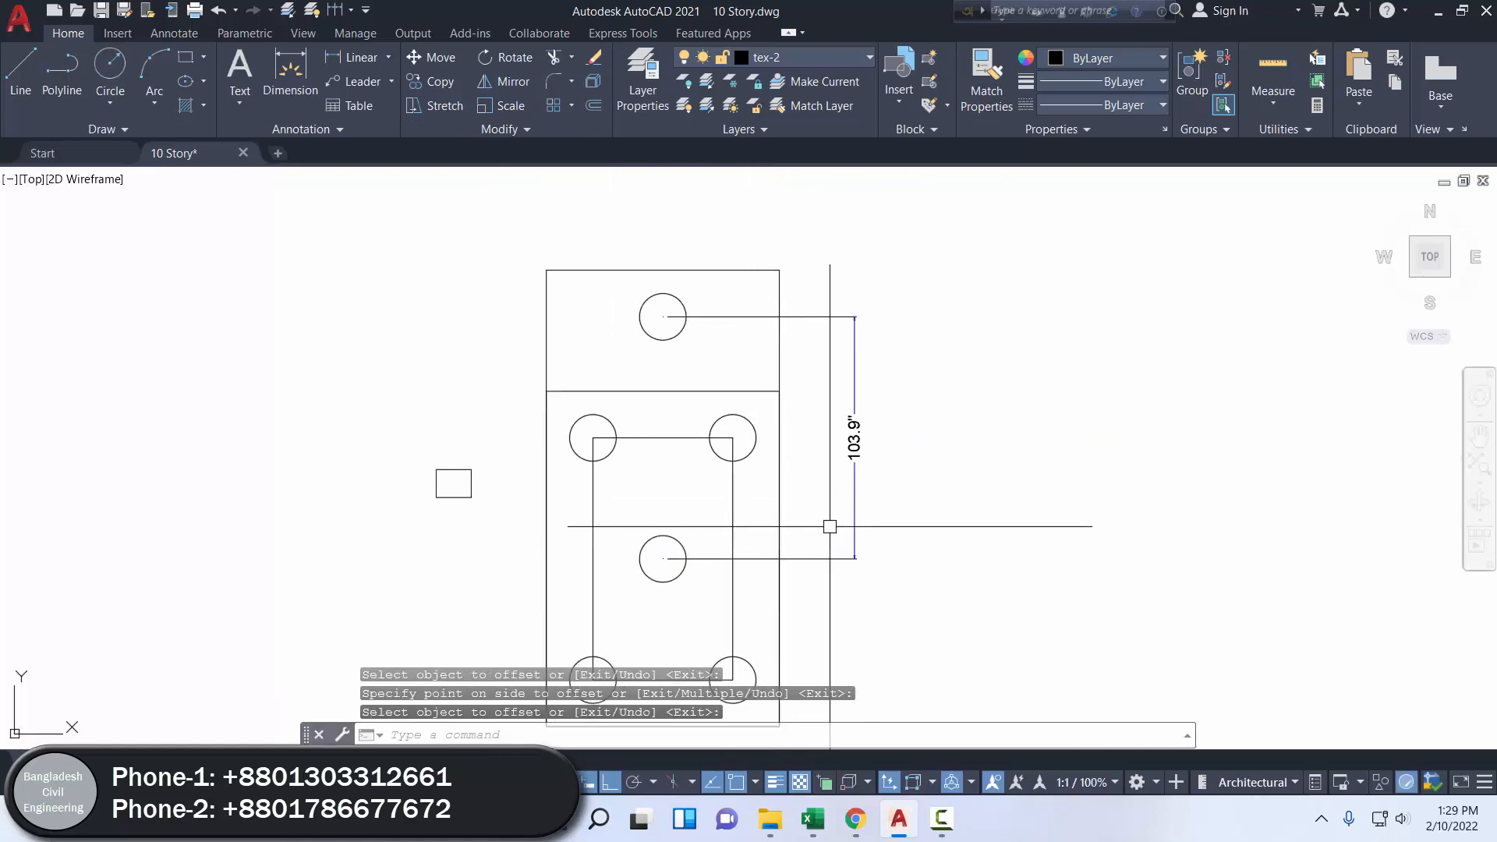
scroll(733, 508, "down", 2)
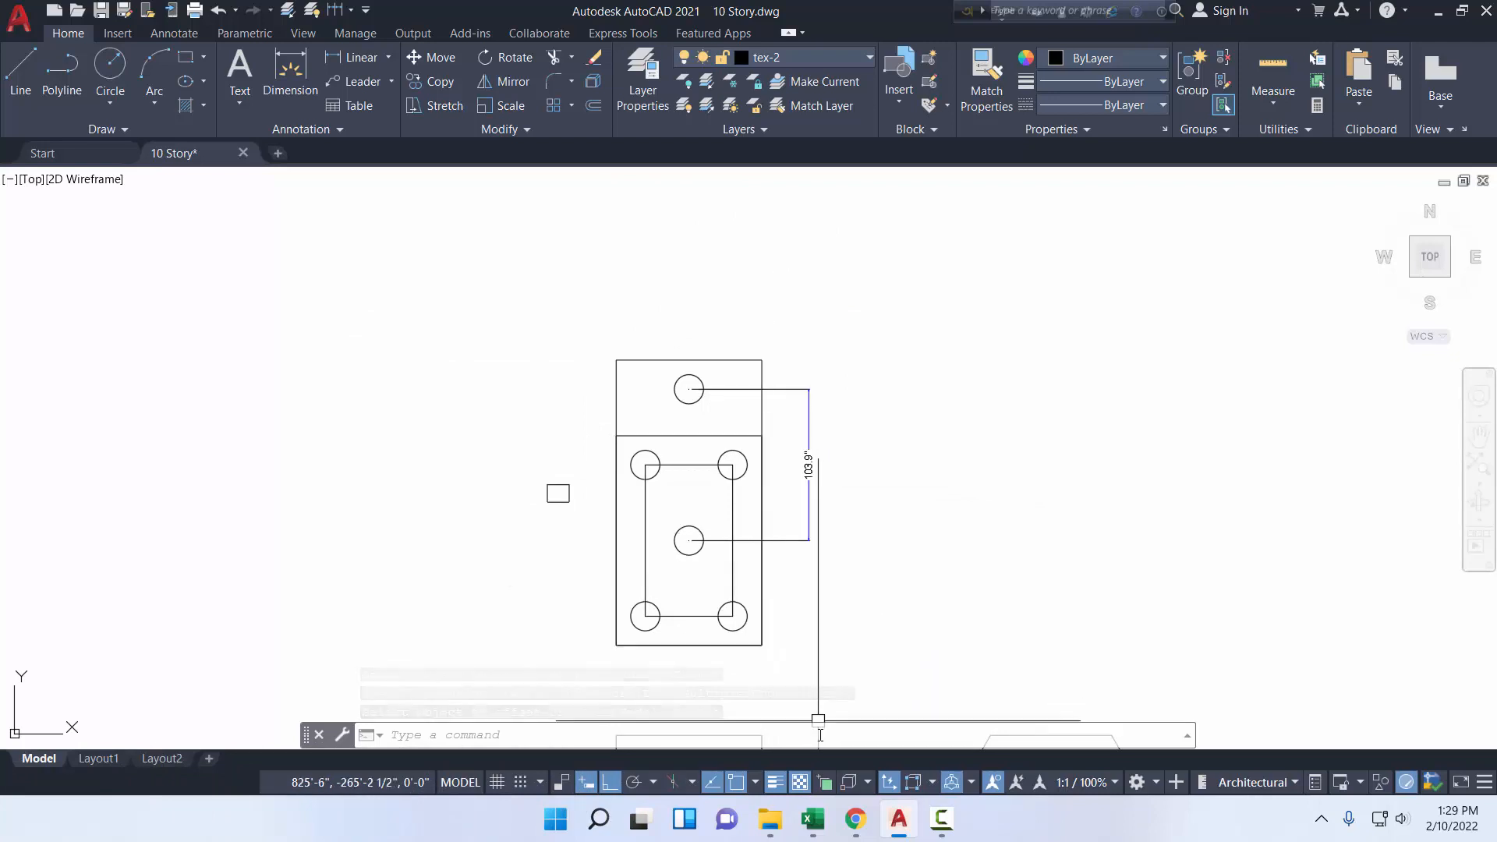
left_click(812, 819)
left_click(285, 394)
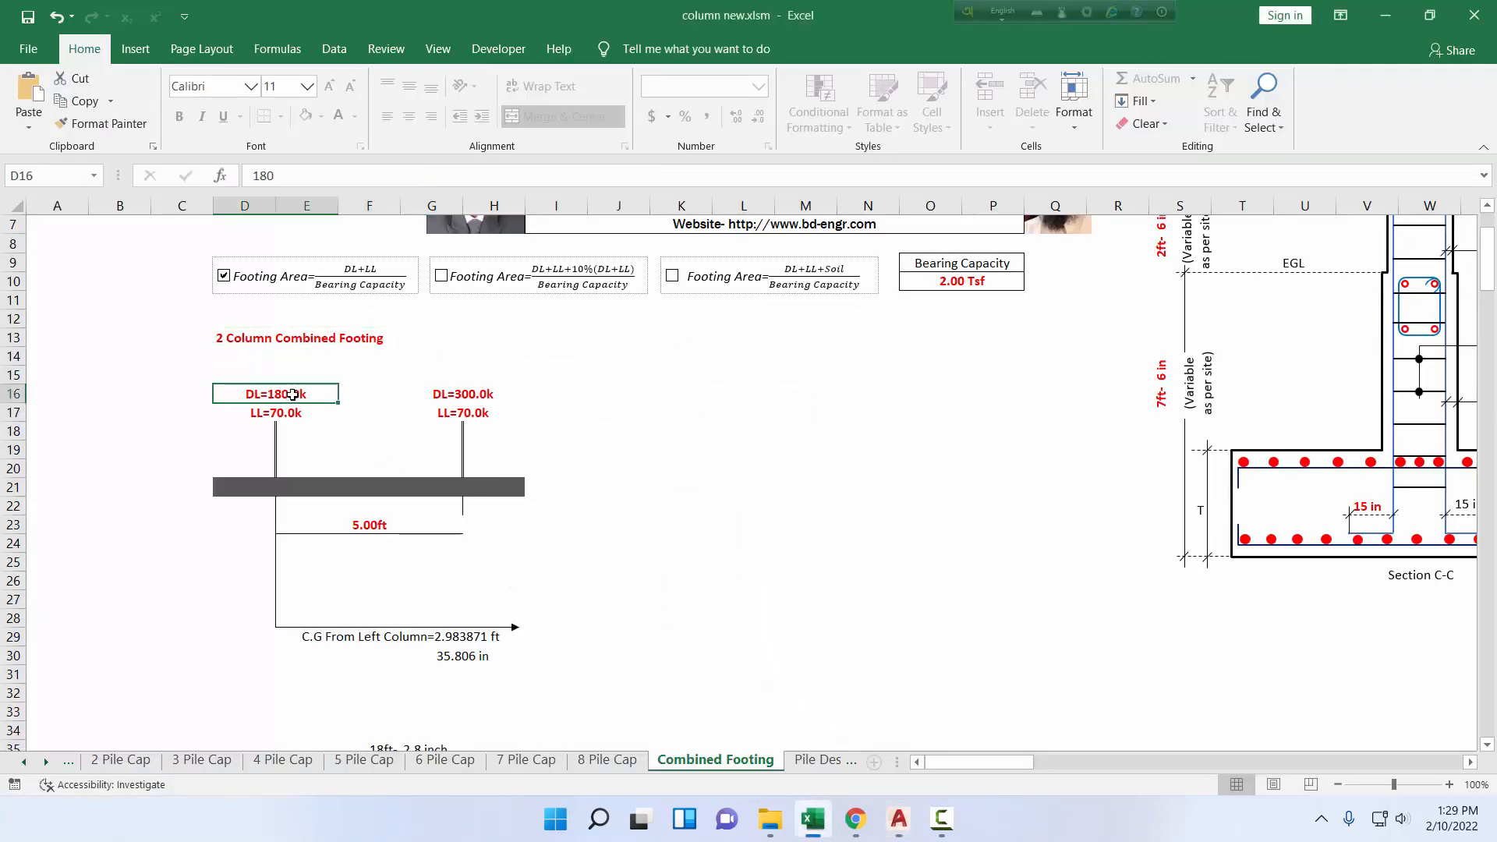
type("5")
key("Return")
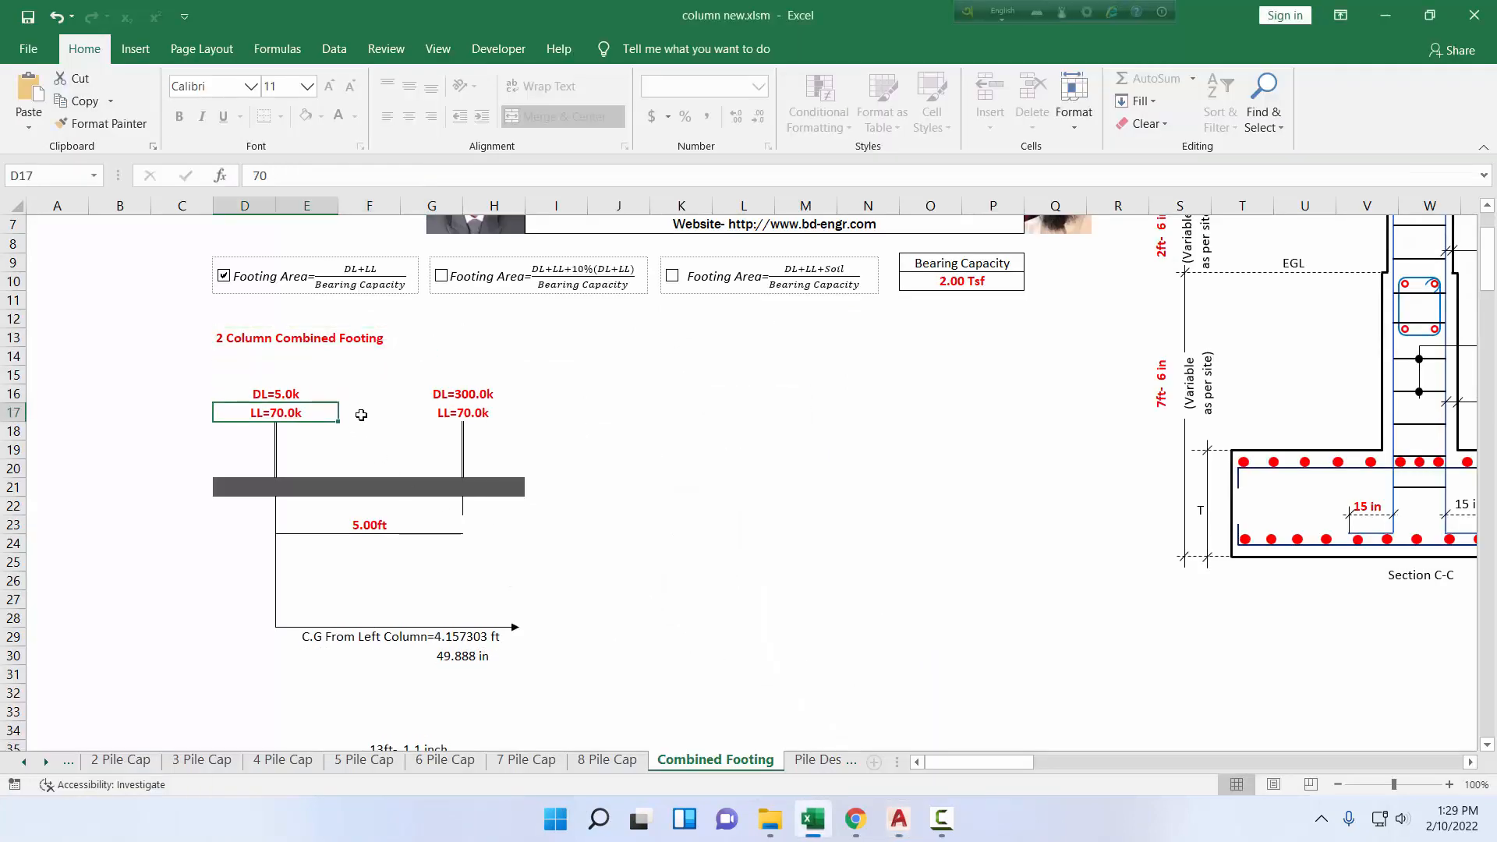
type("0")
left_click(361, 414)
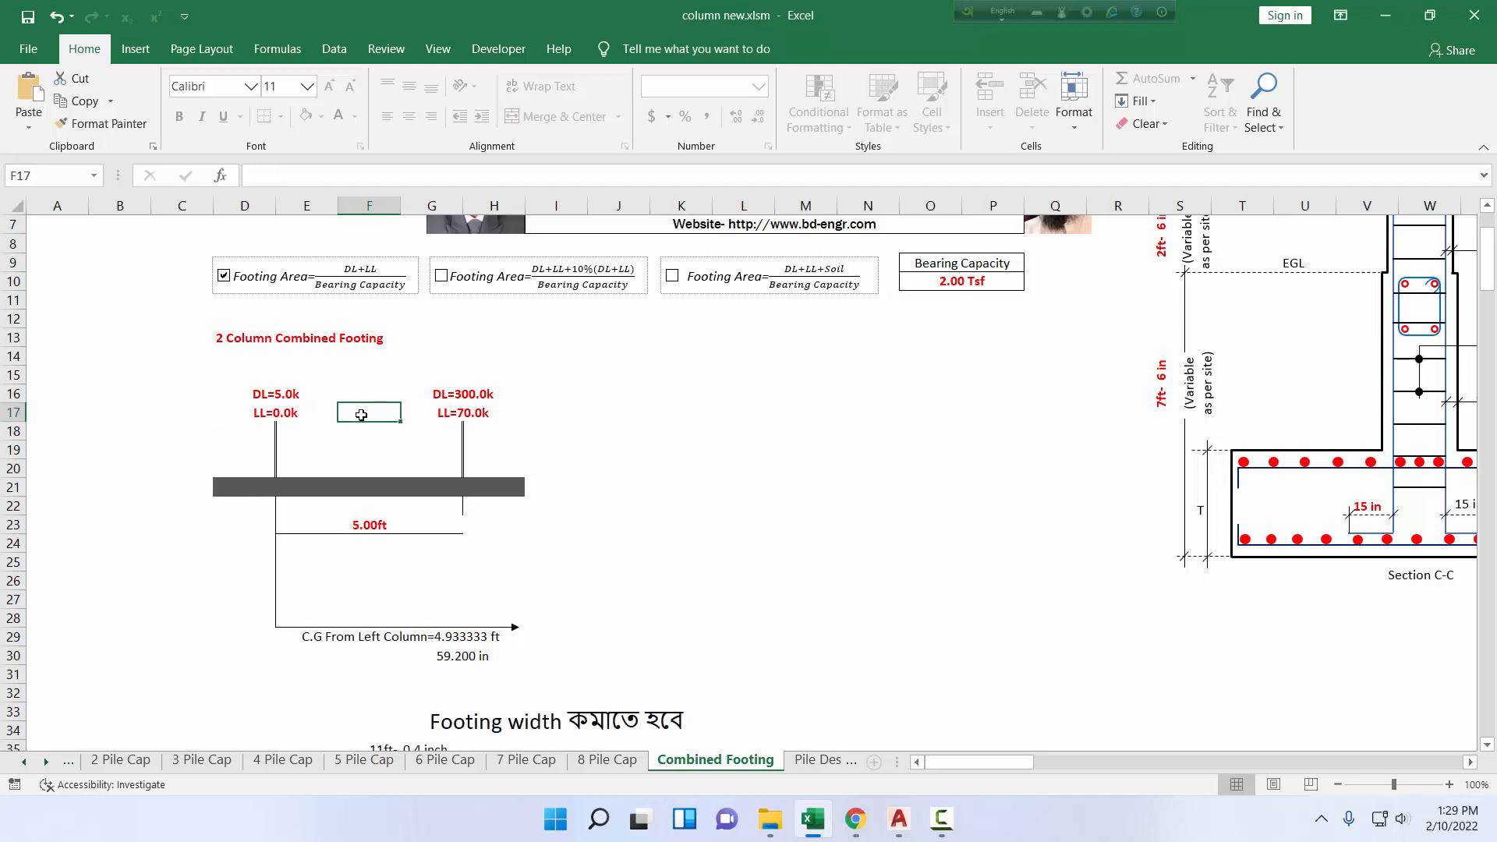
- Set the right column's dead load in G16 to 1 and its live load in G17 to 0
left_click(457, 399)
type("1")
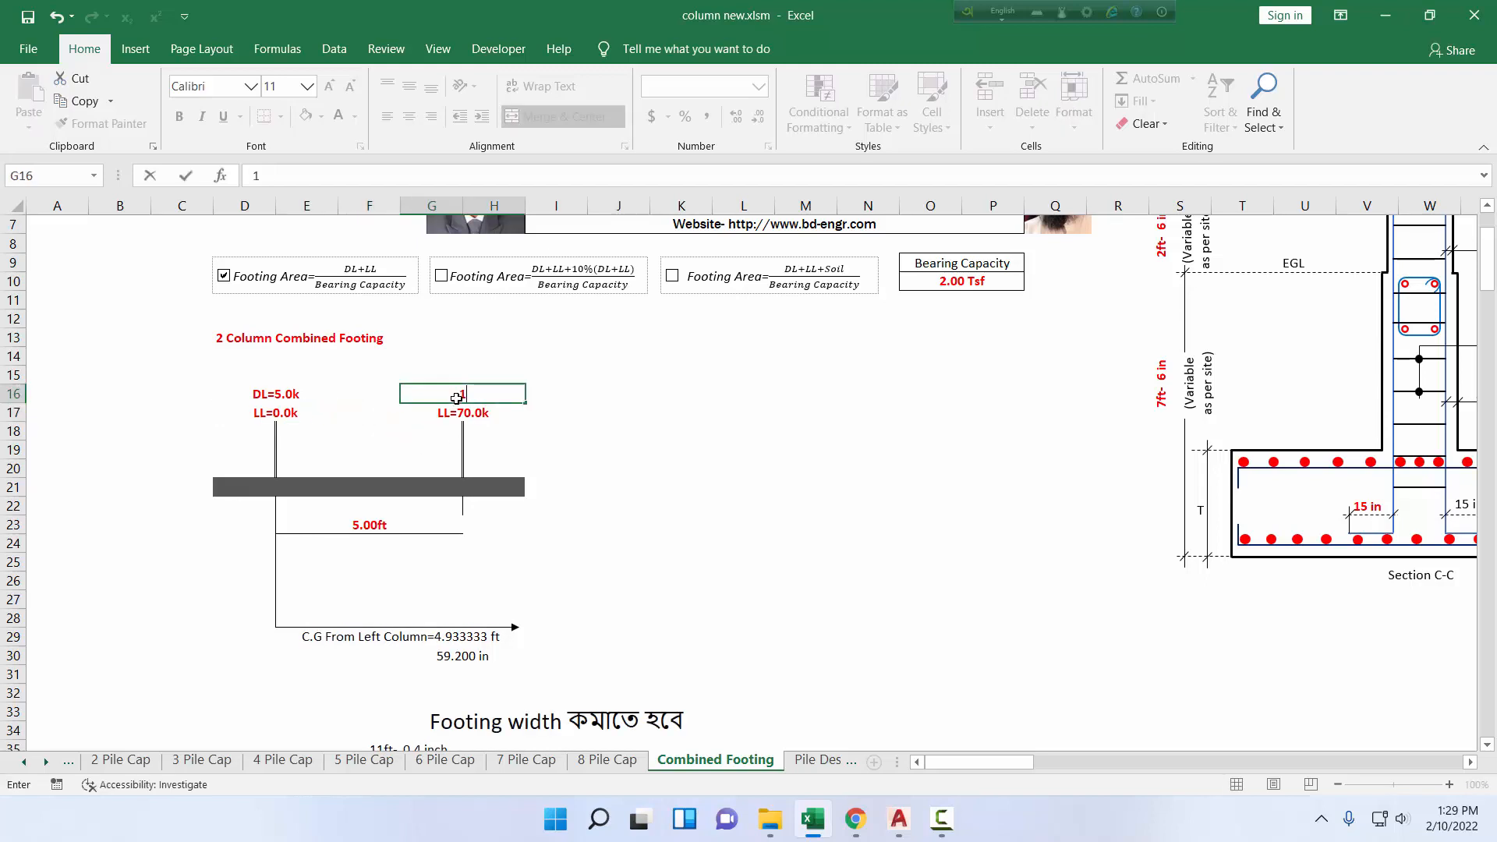
key("Return")
type("70")
key("Tab")
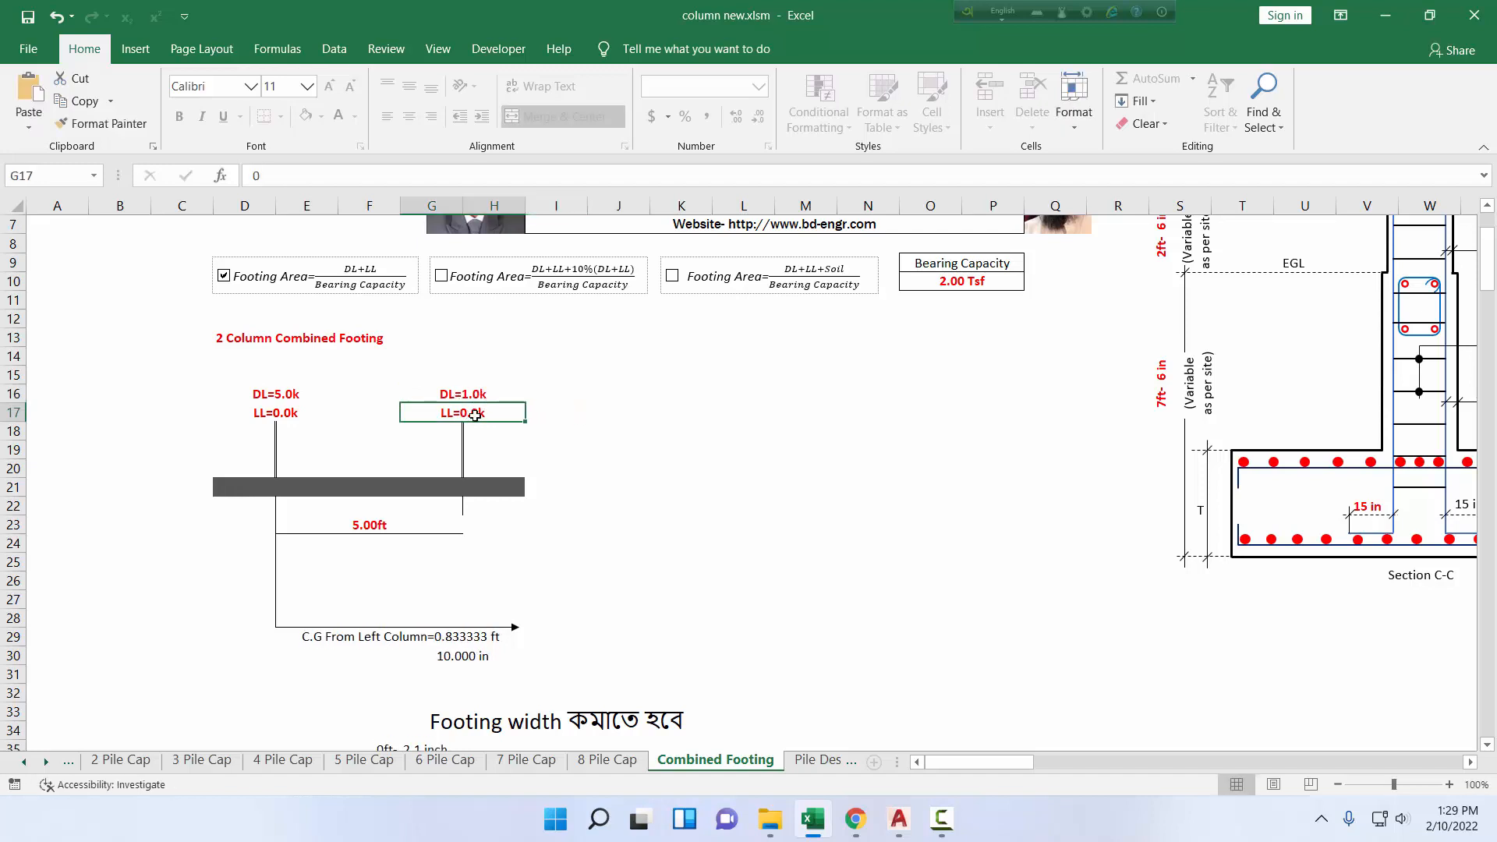
- Check the pile spacing dimension in AutoCAD, then set the column spacing in cell E23 of the Excel sheet to 103.9
left_click(370, 522)
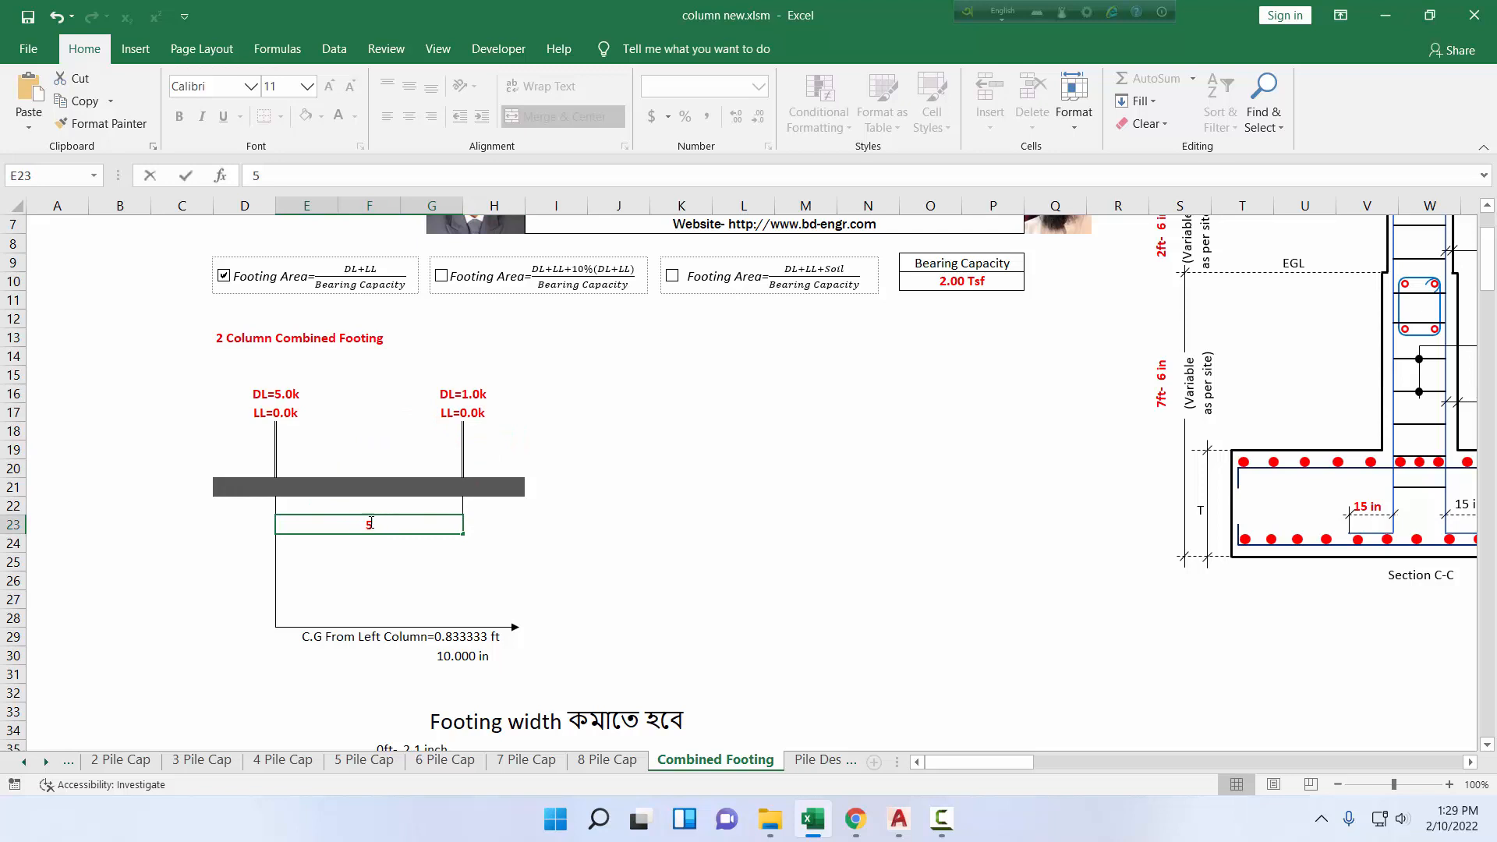
key("Return")
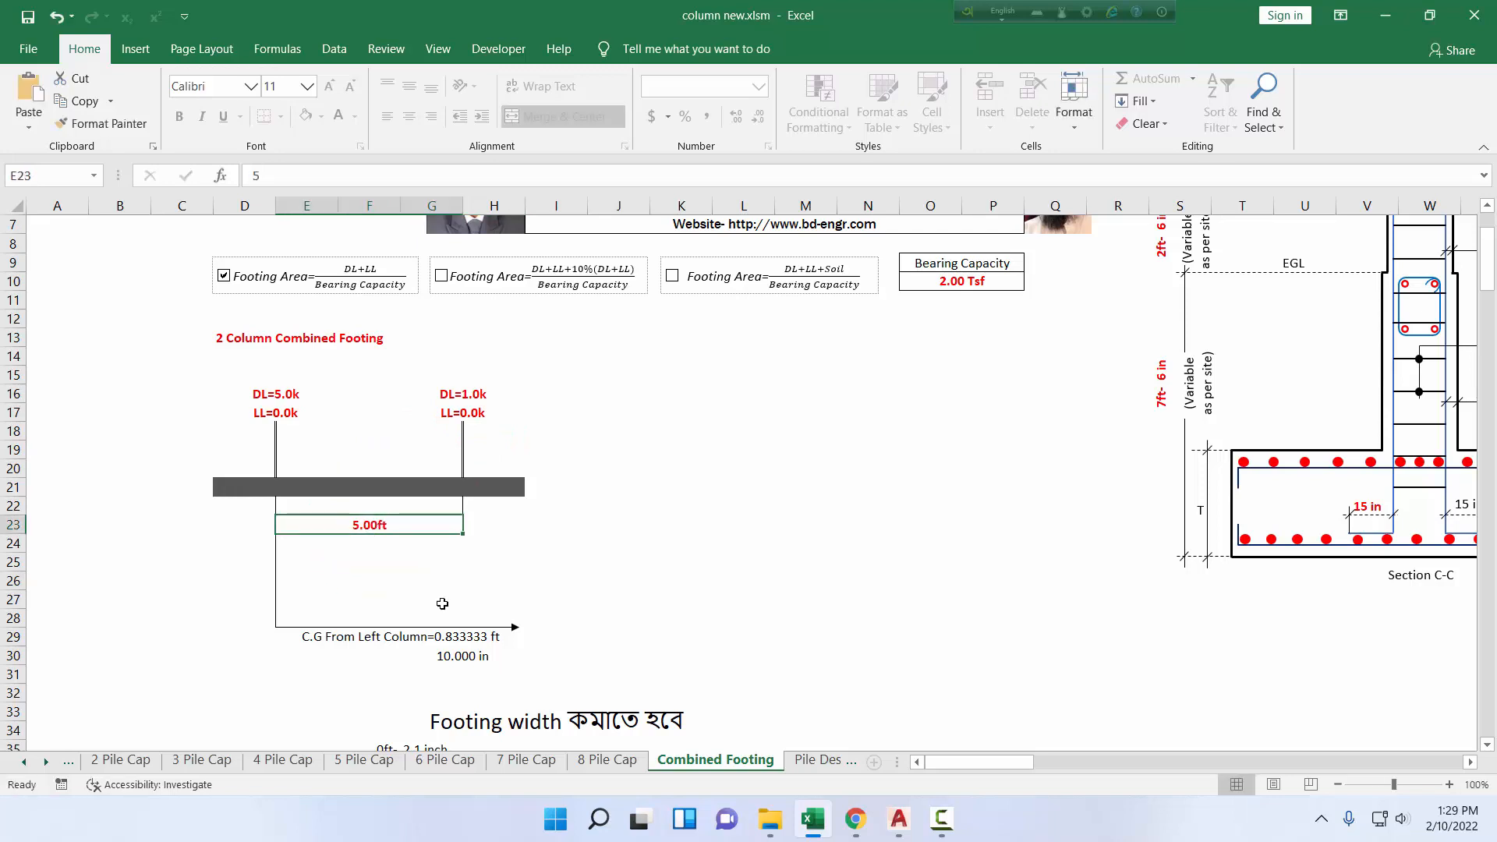
left_click(900, 818)
scroll(812, 525, "up", 5)
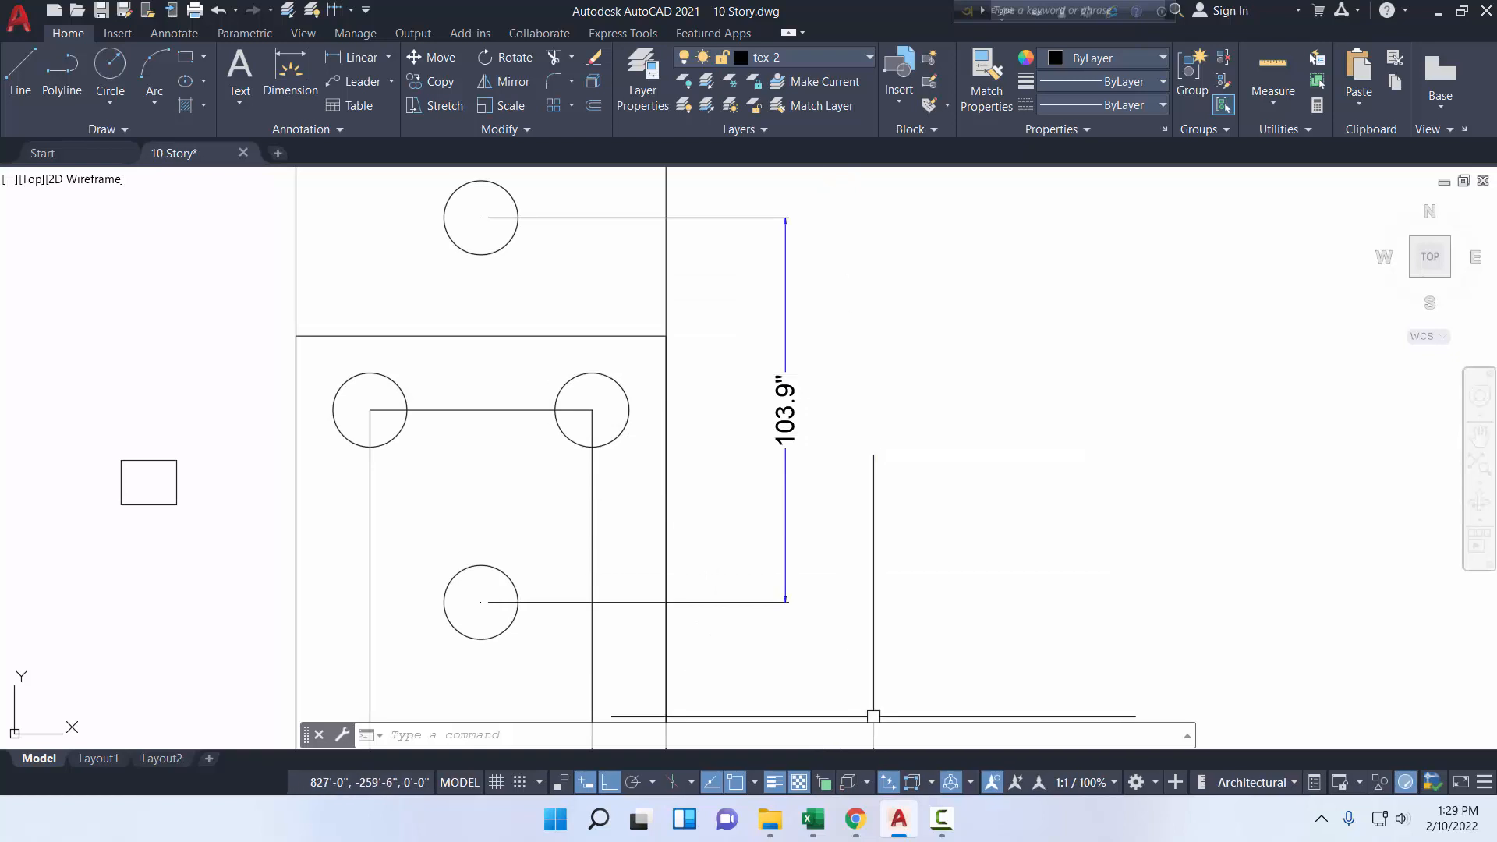
left_click(897, 820)
left_click(898, 820)
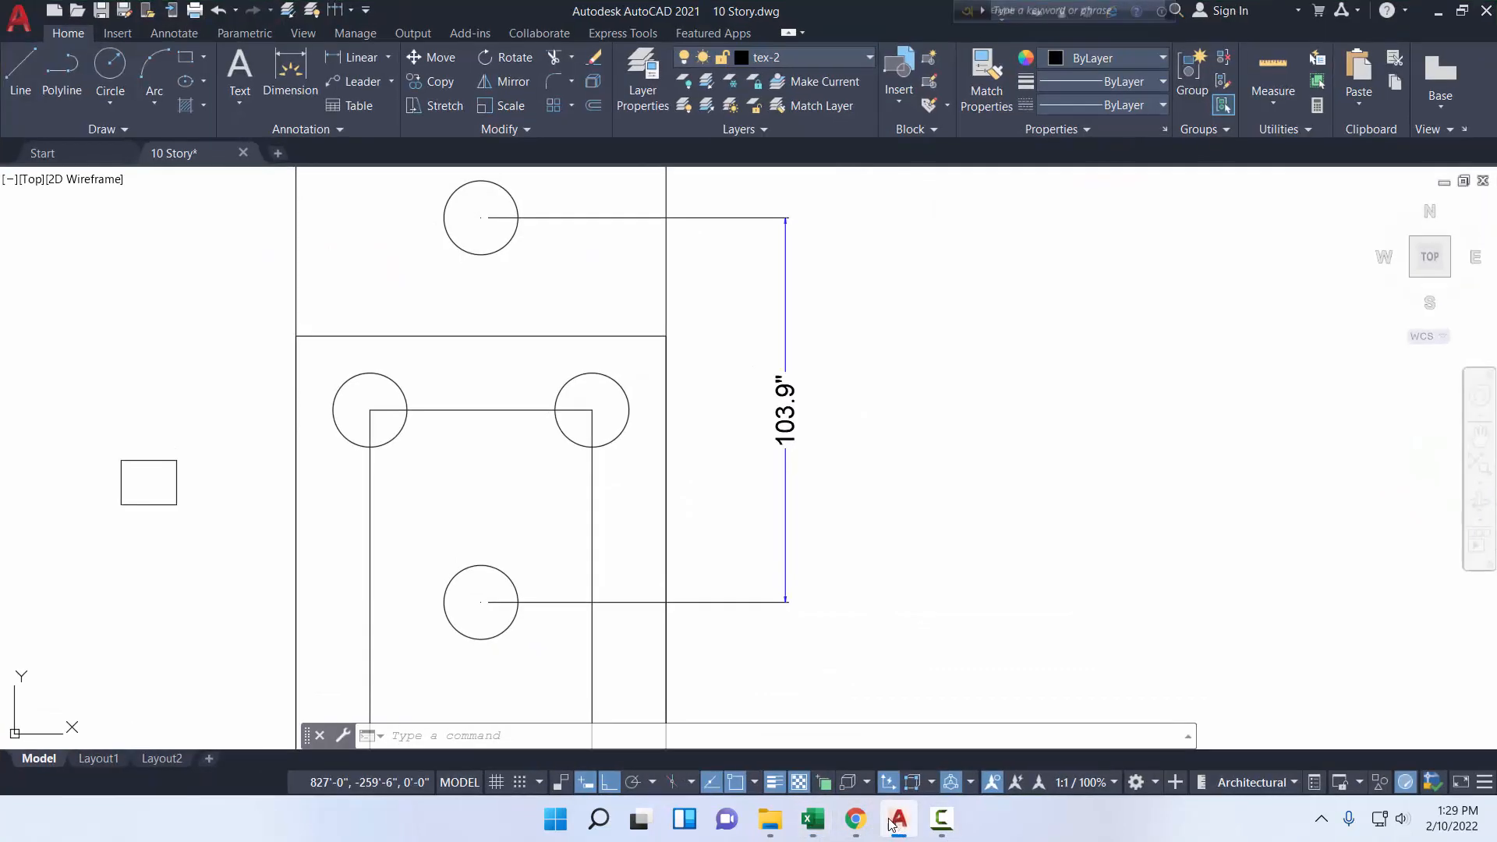
left_click(813, 820)
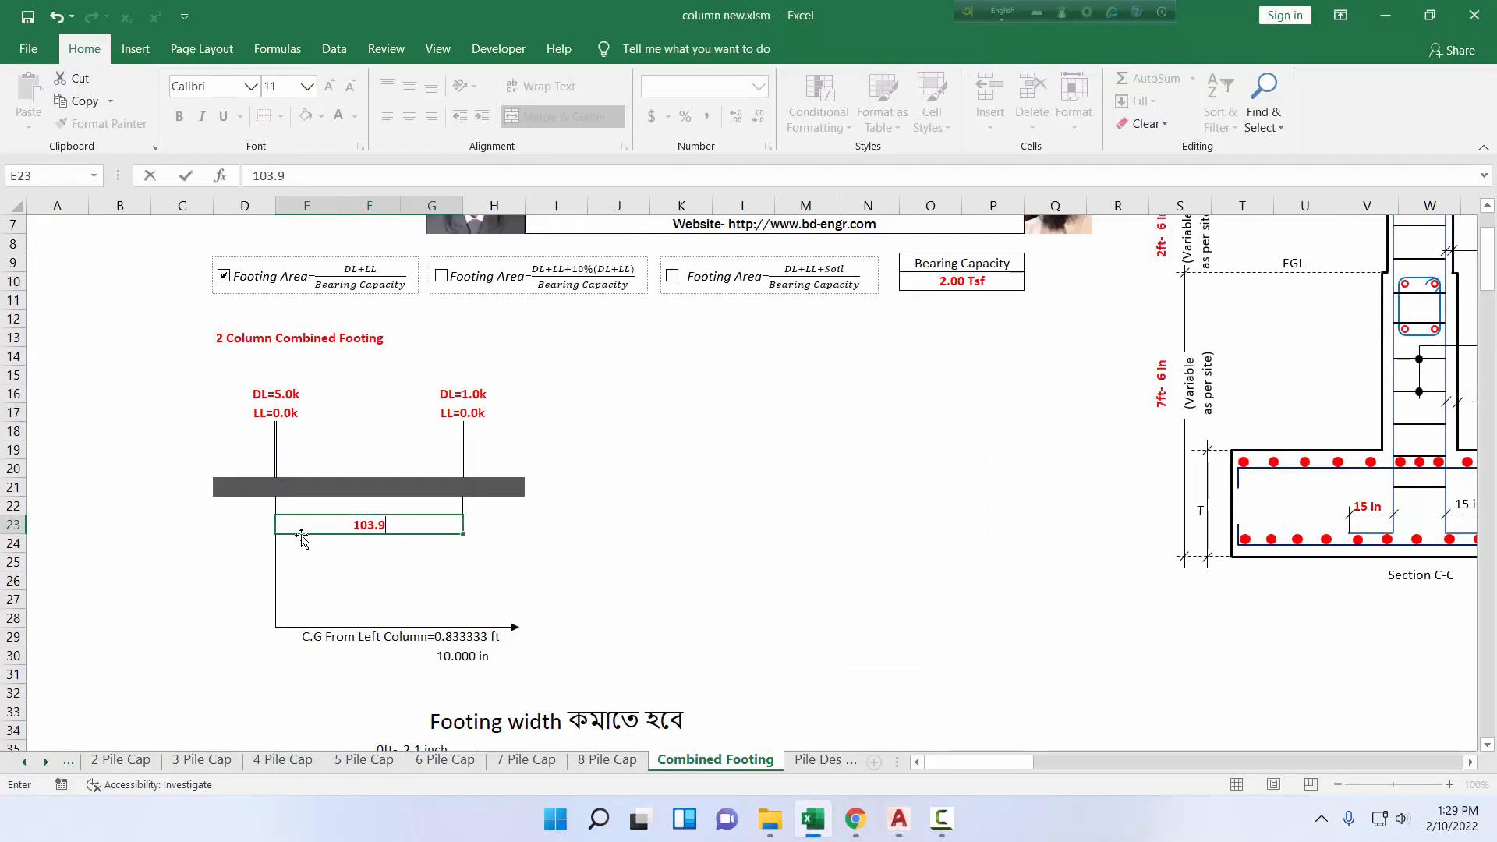
left_click(301, 527)
type("103.9")
key("Return")
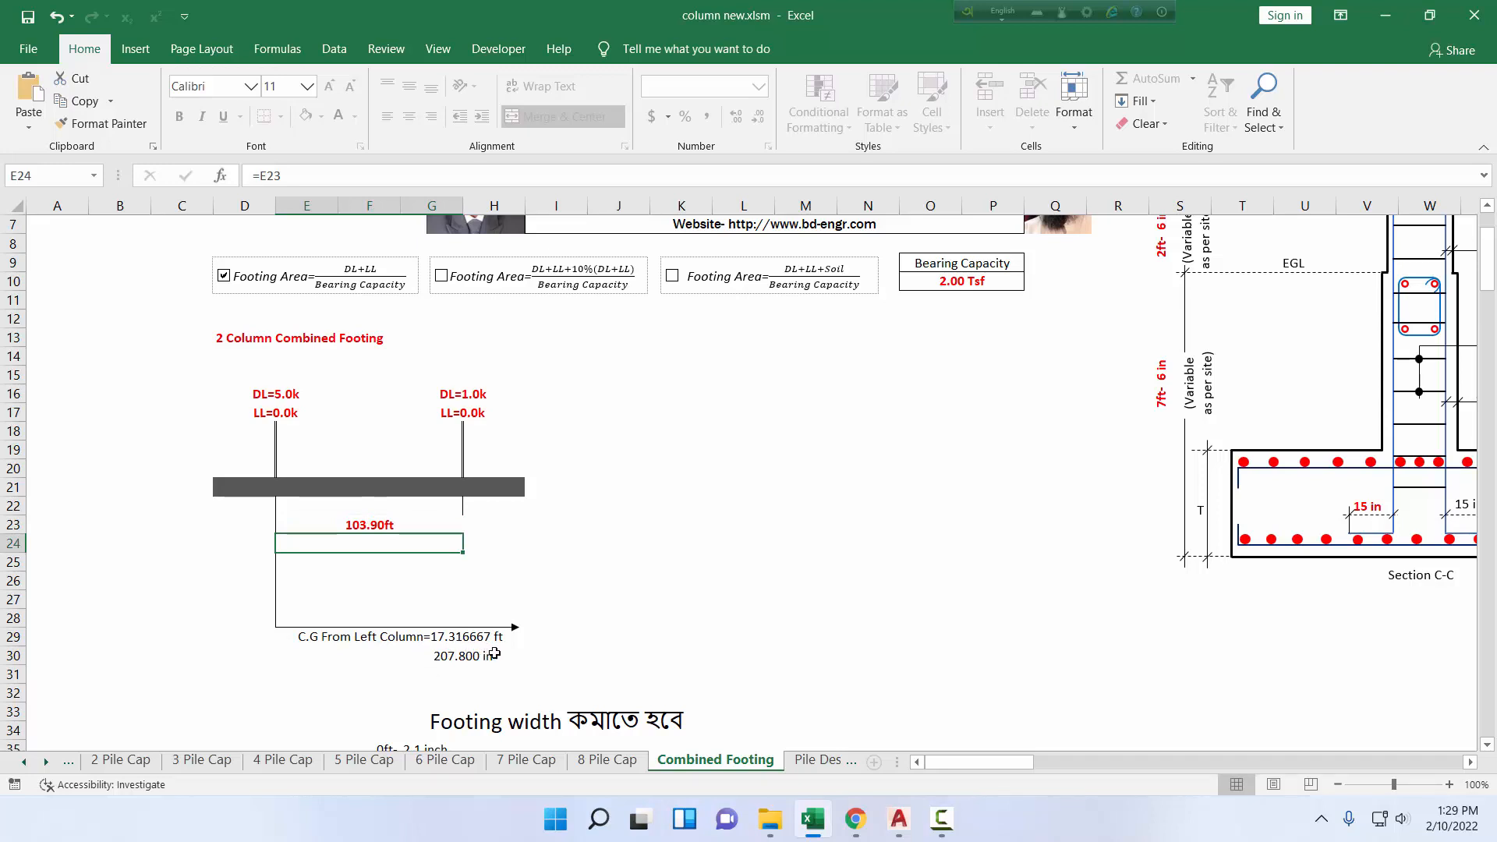
- Switch to AutoCAD and draw a polyline from the middle pile's centre 17.31666667 upward, continuing horizontally left beyond the cap
left_click(899, 819)
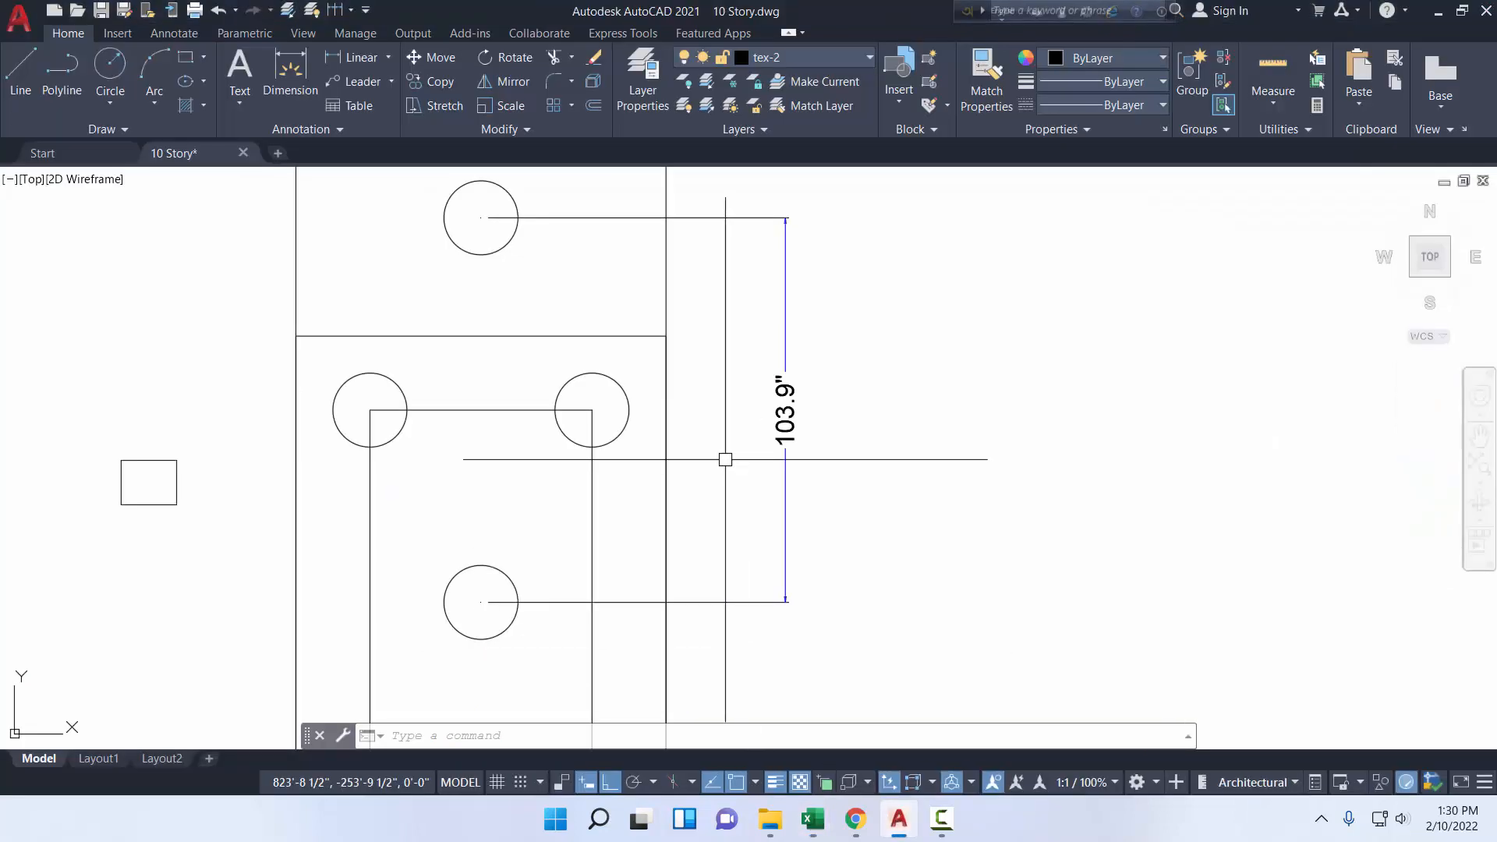
scroll(702, 436, "down", 2)
left_click(63, 78)
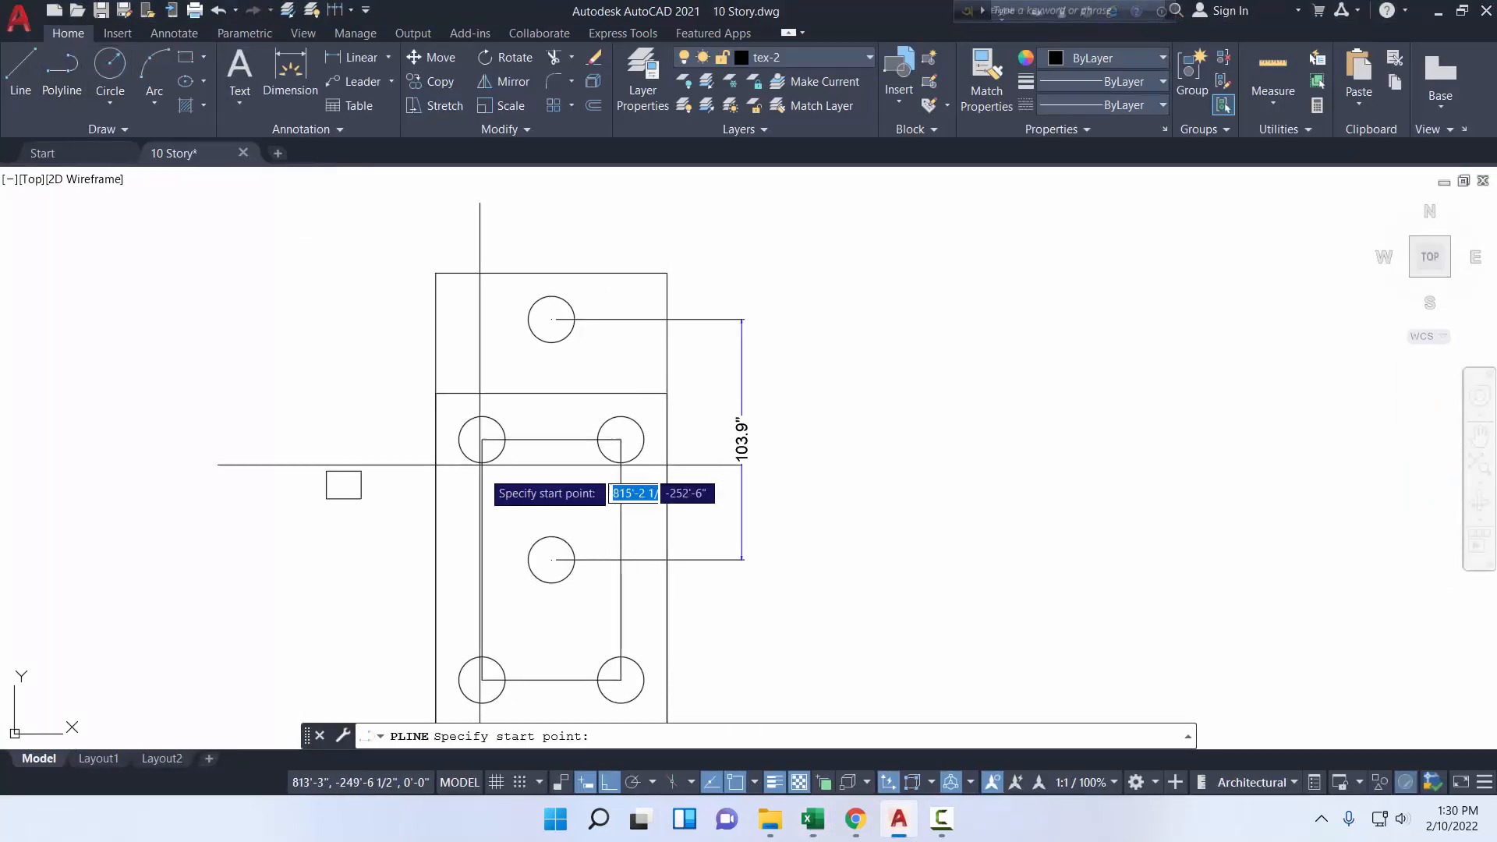
left_click(551, 559)
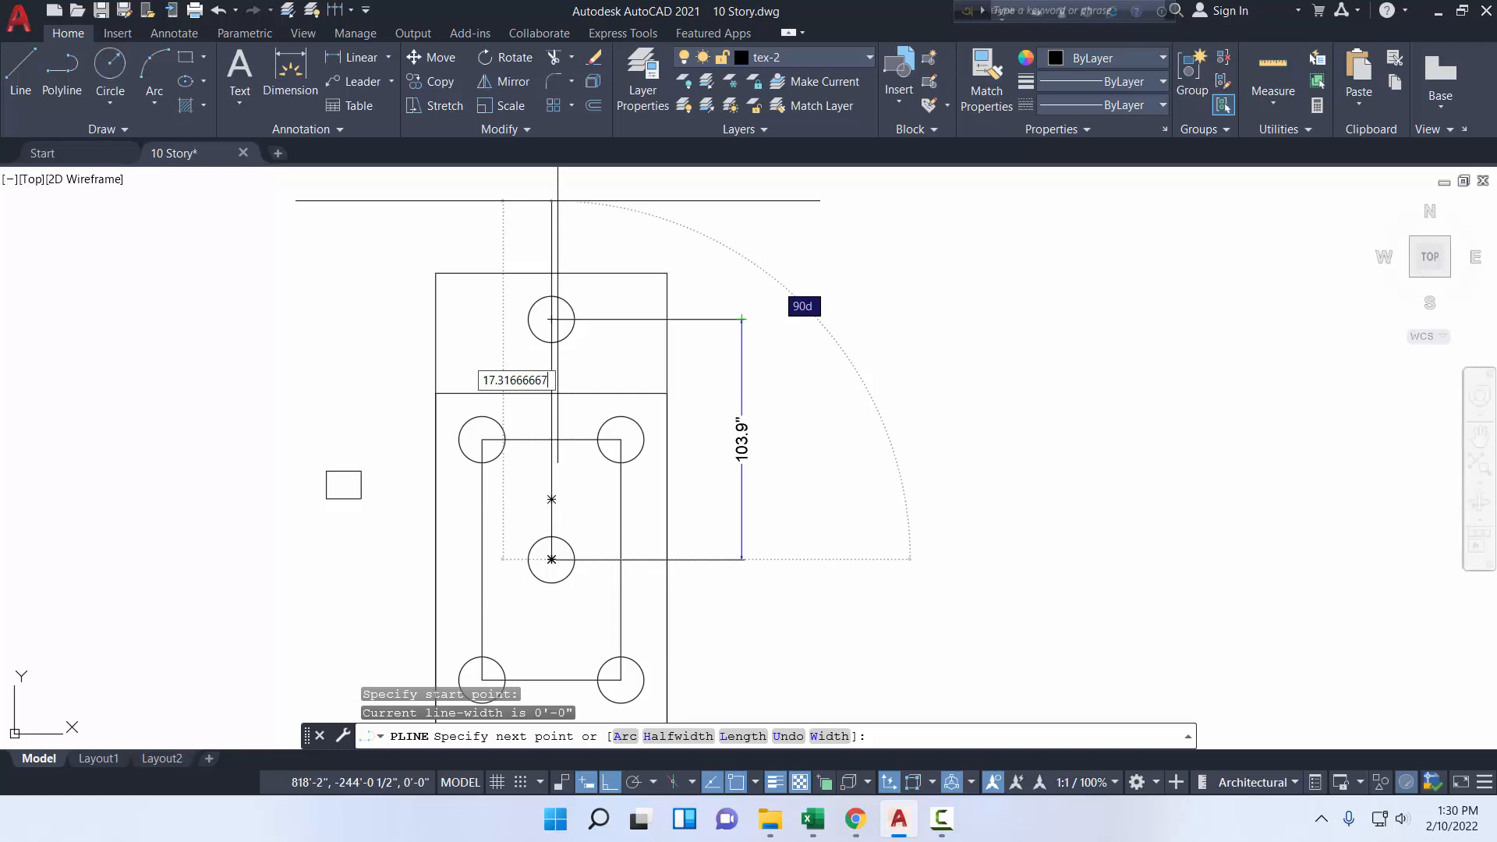
key("Return")
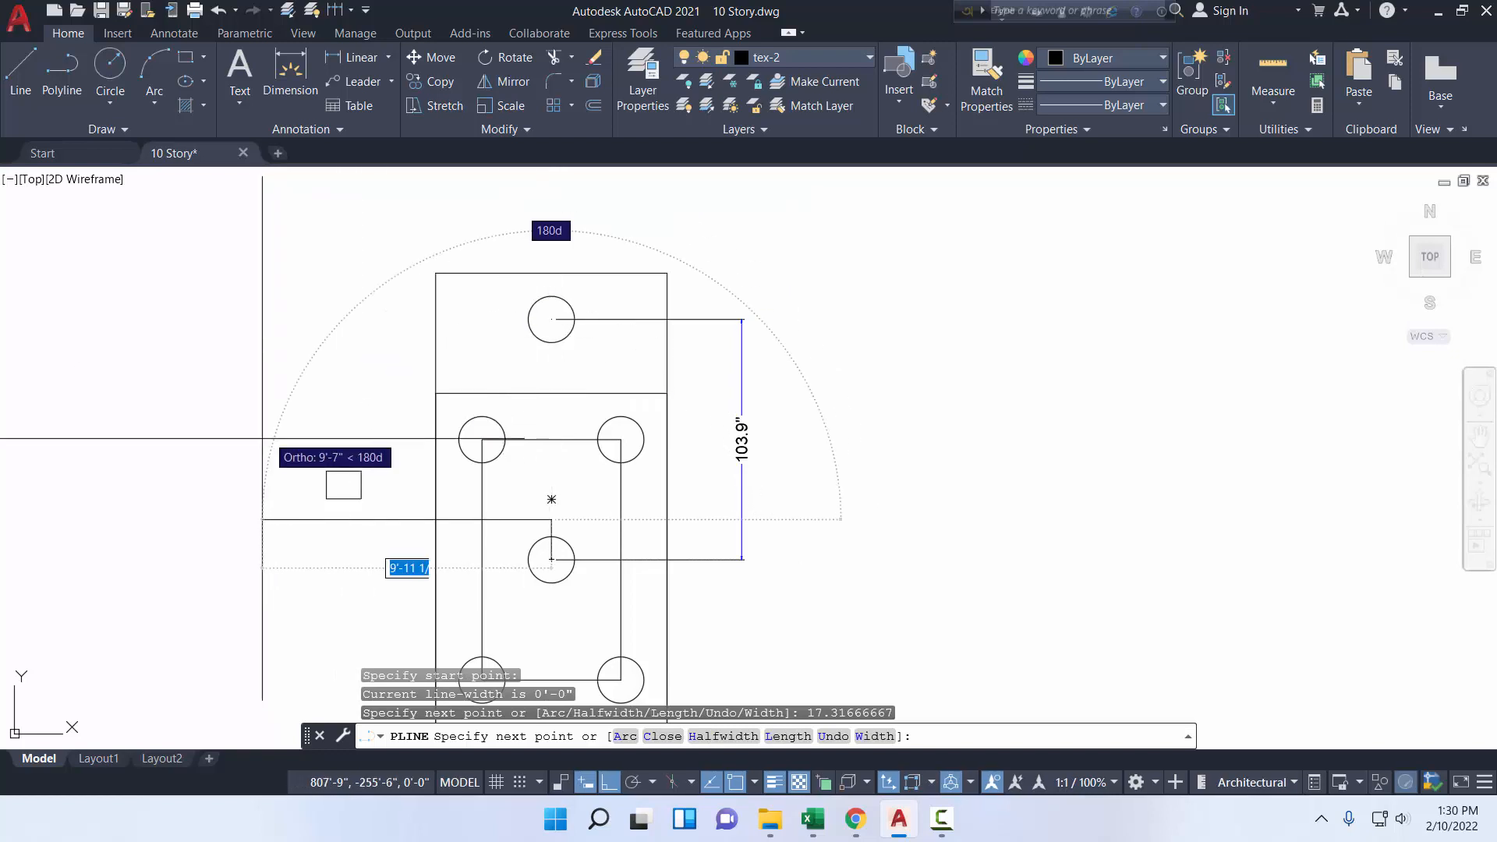
left_click(189, 519)
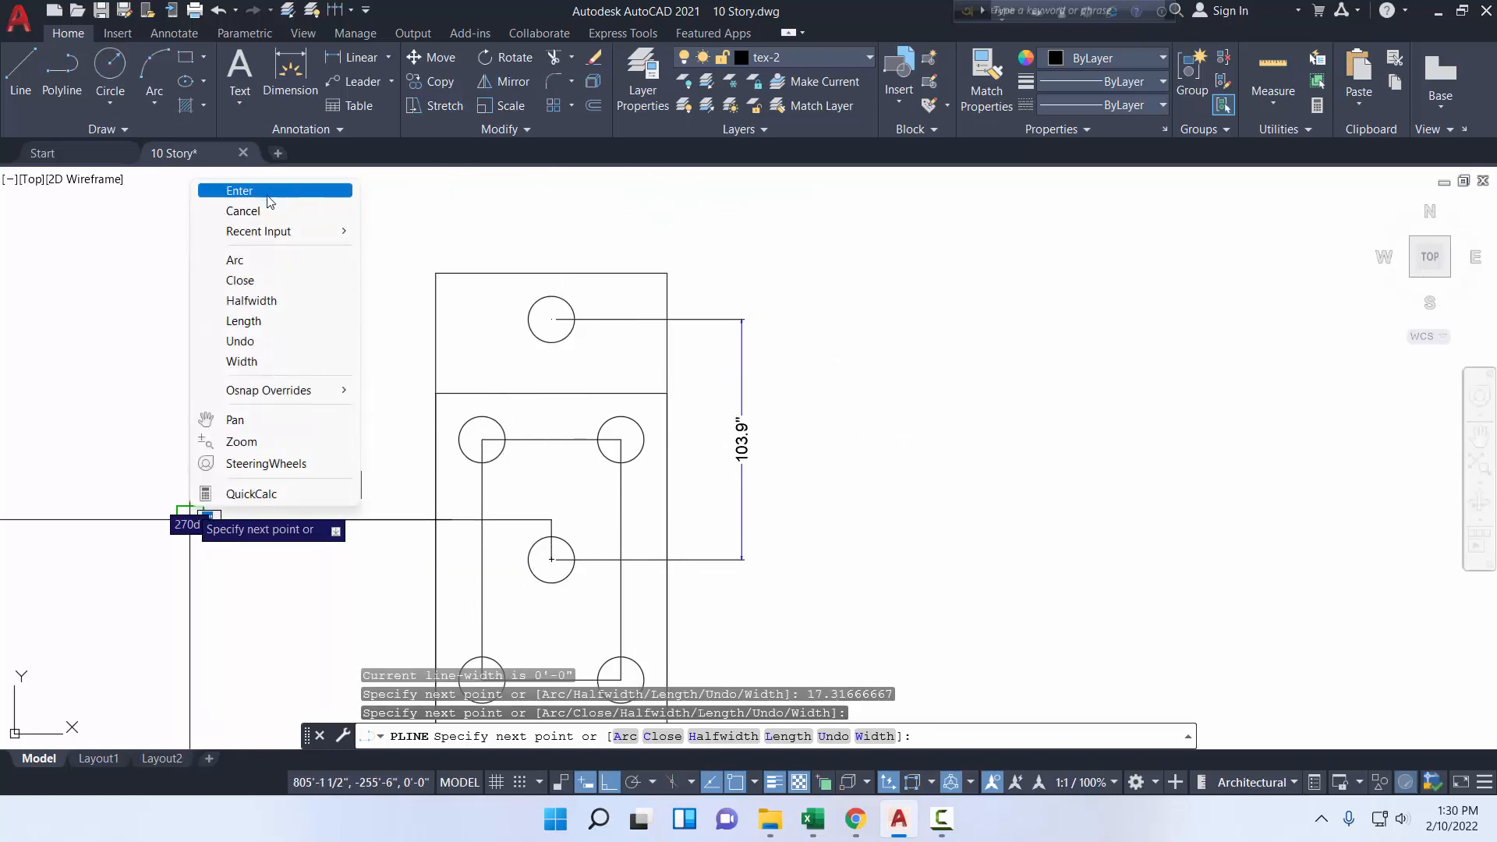
left_click(269, 201)
scroll(536, 525, "up", 2)
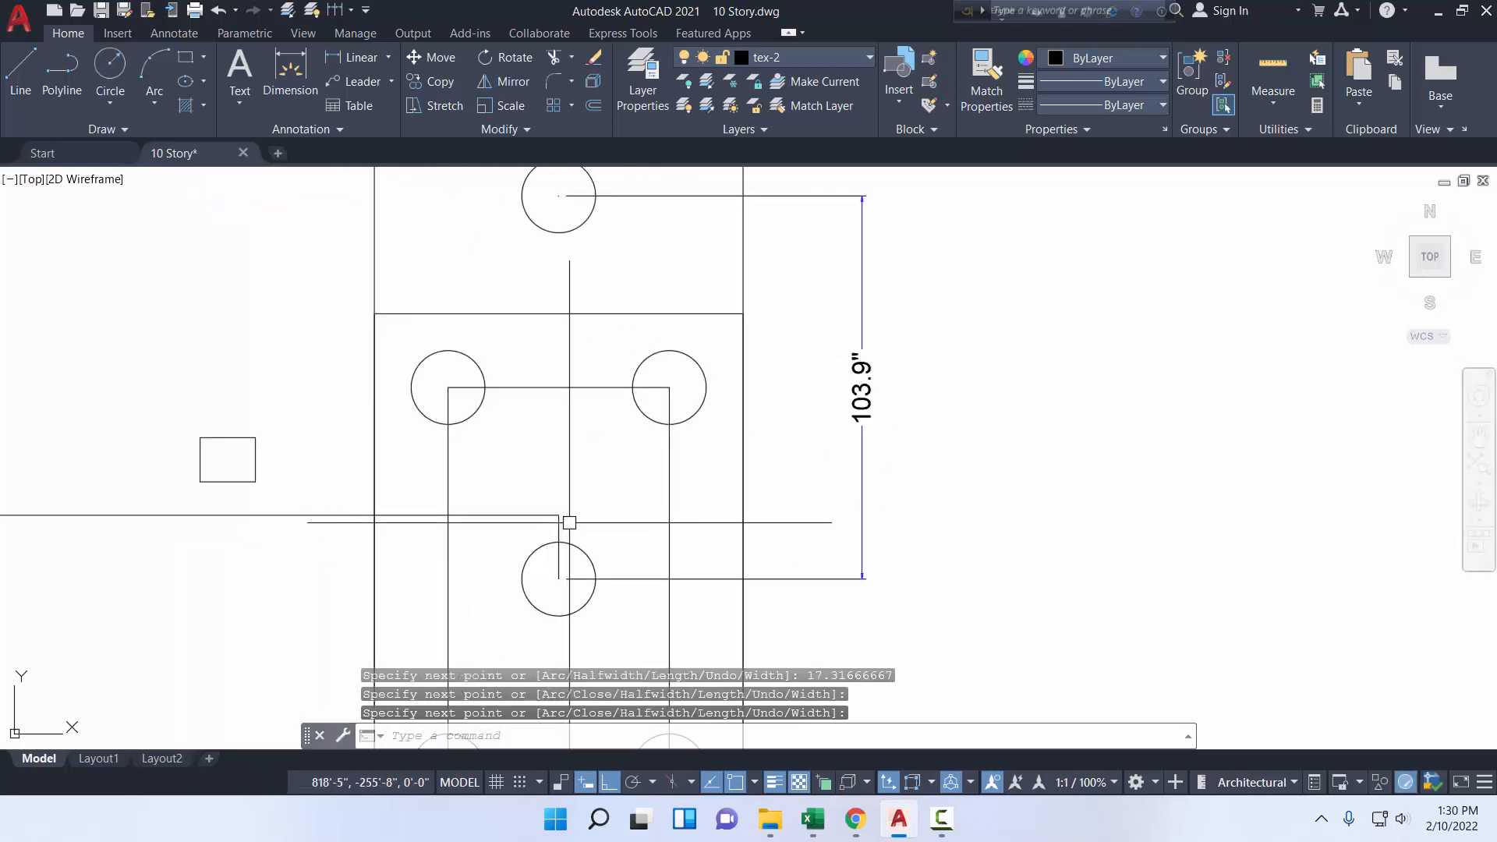
- Erase the pile spacing dimension, the inner construction rectangle and the original smaller cap outline from the elongated six-pile cap
scroll(570, 522, "down", 2)
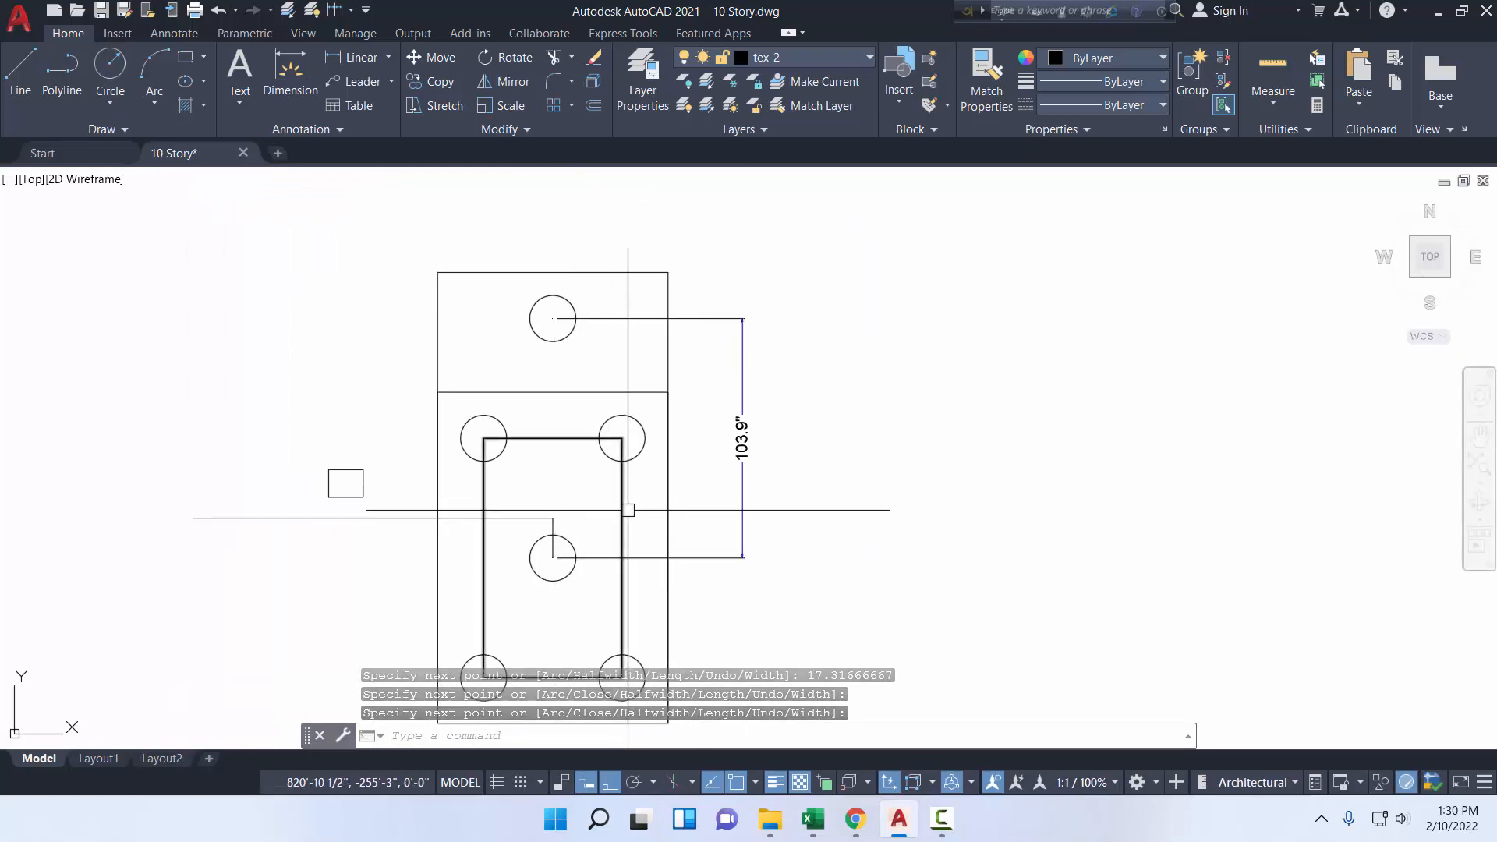
left_click(803, 609)
left_click(741, 456)
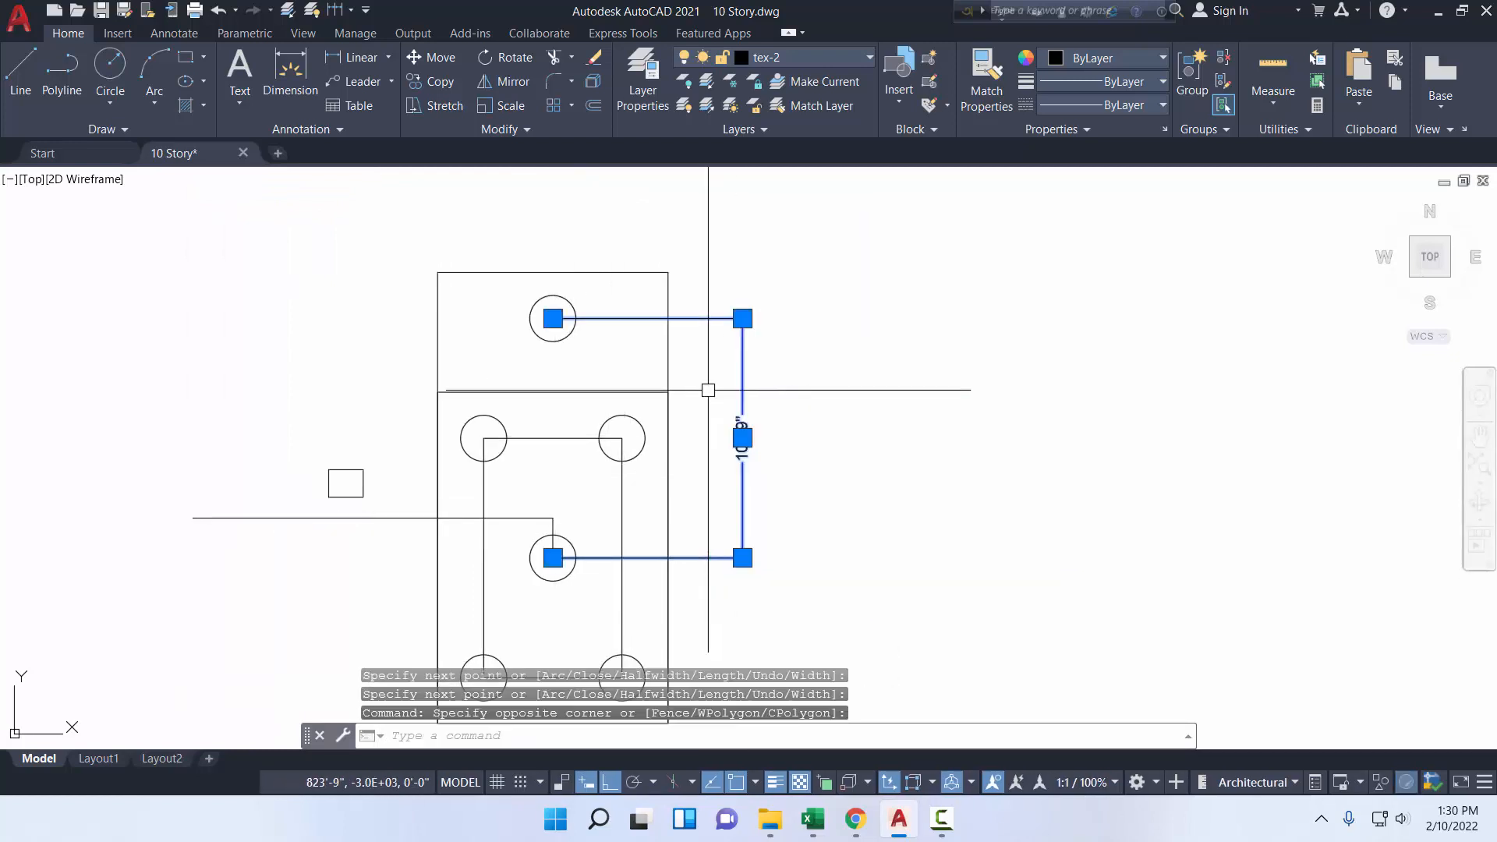
left_click(622, 492)
left_click(585, 391)
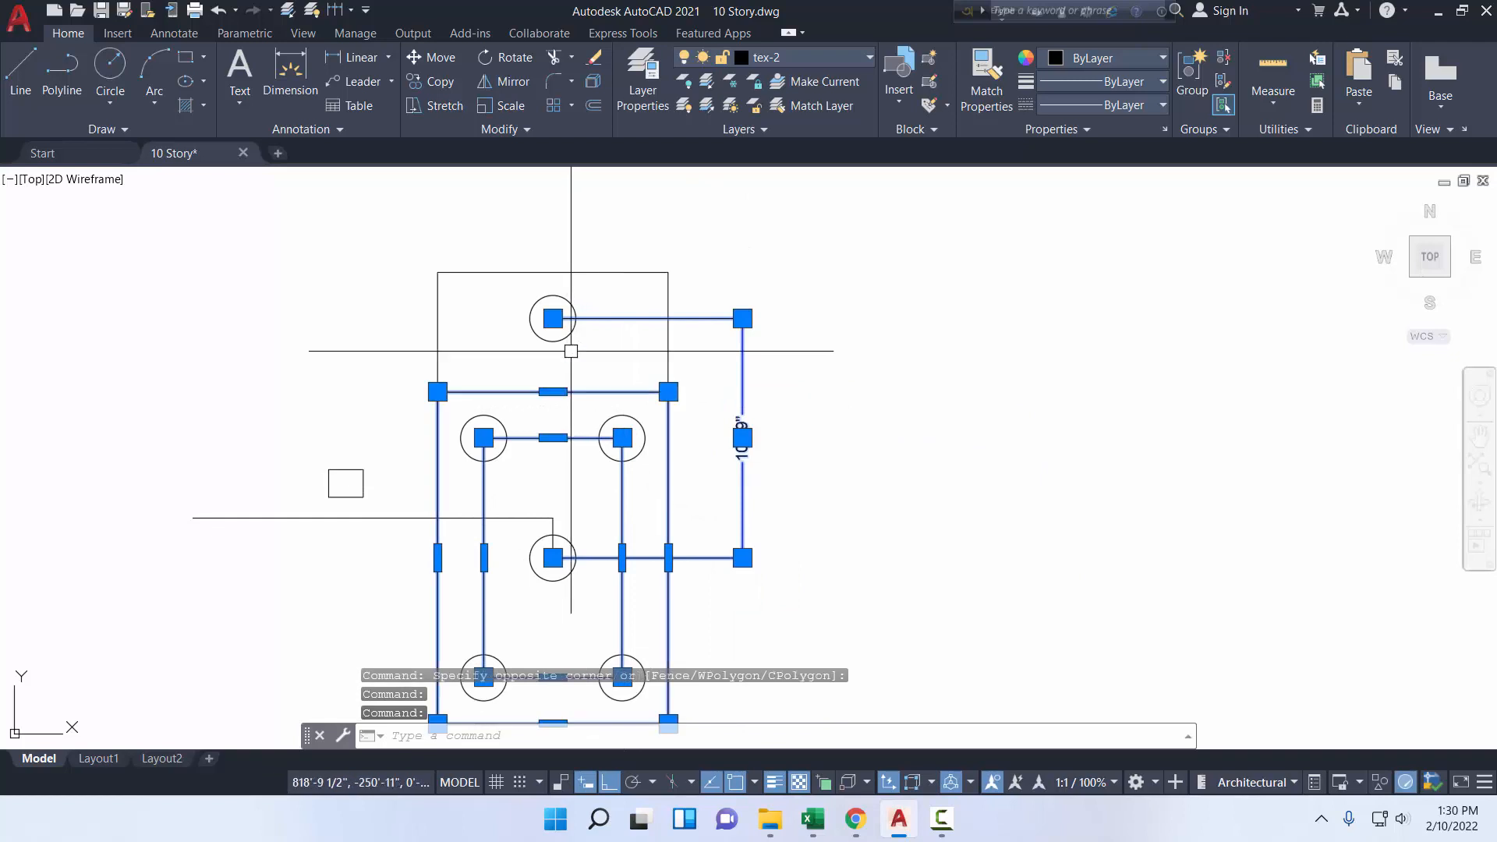
key("Delete")
- Draw a closed triangular polyline through the centres of the elongated cap's upper three piles
scroll(490, 294, "down", 2)
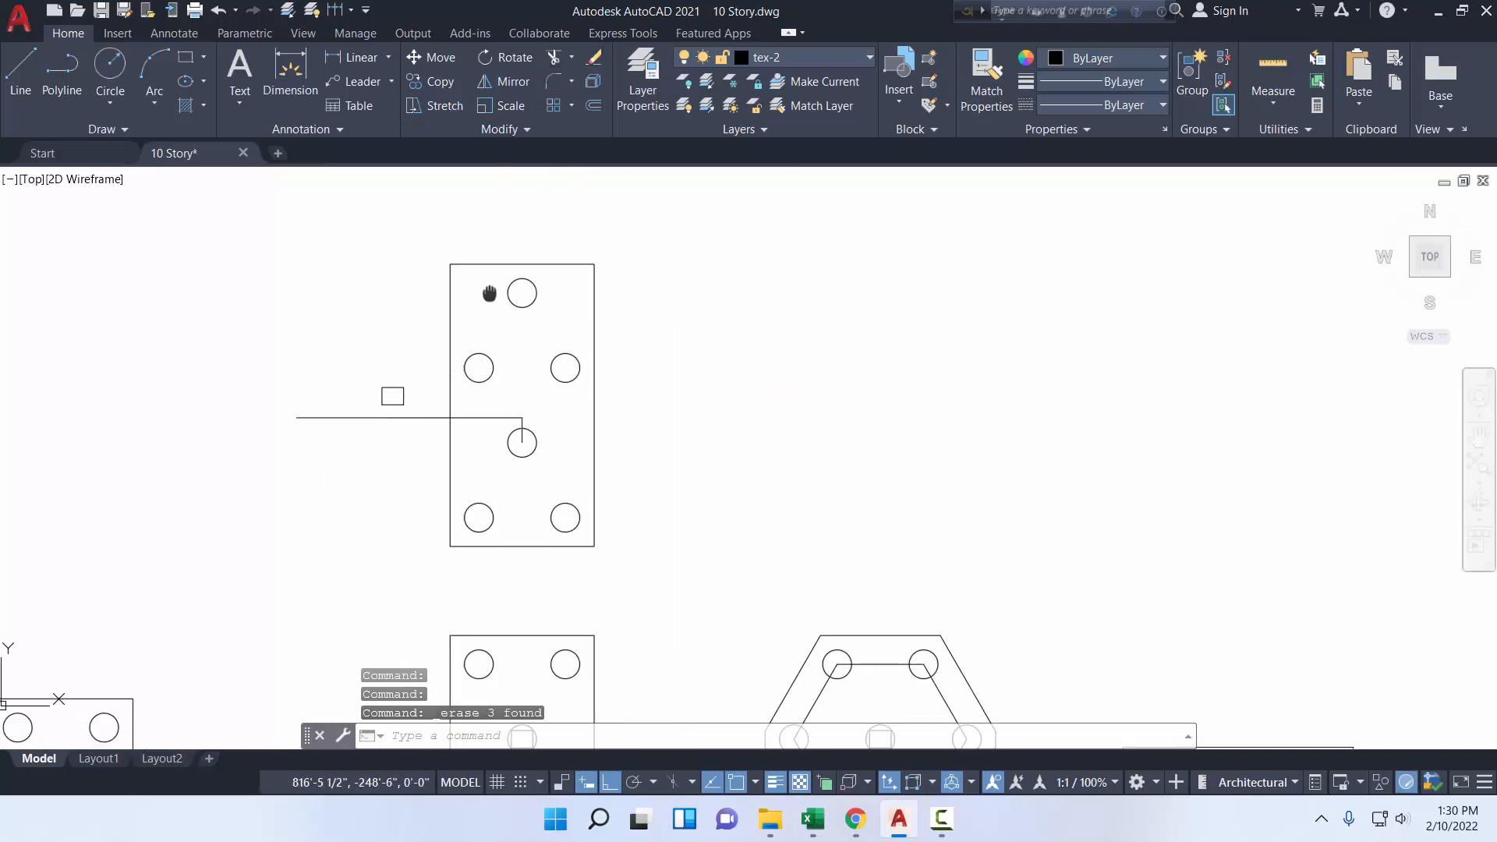
middle_click_drag(490, 293, 478, 352)
scroll(489, 308, "up", 4)
scroll(478, 352, "down", 2)
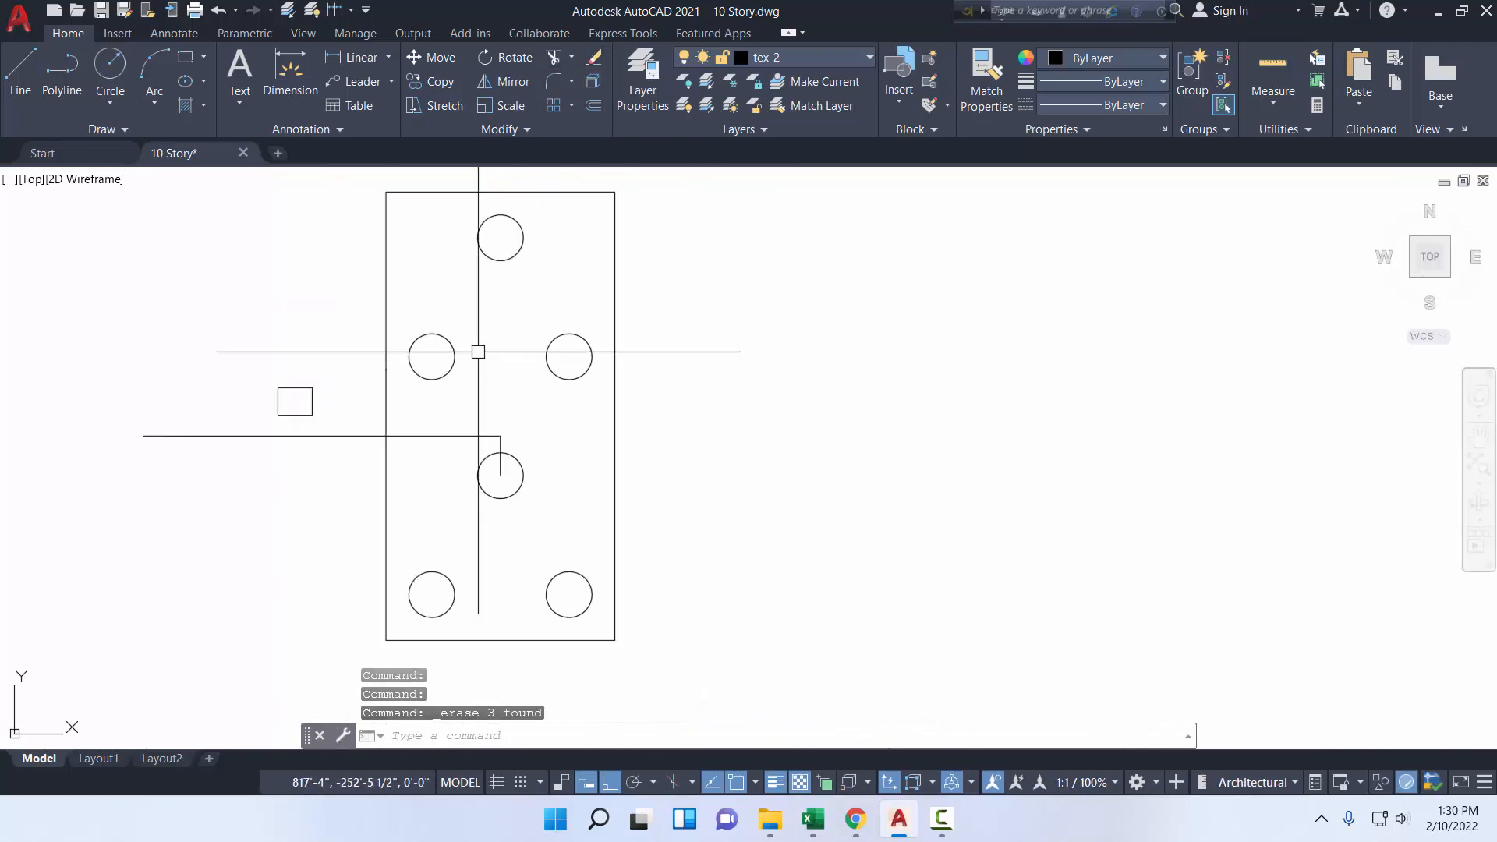
left_click(62, 70)
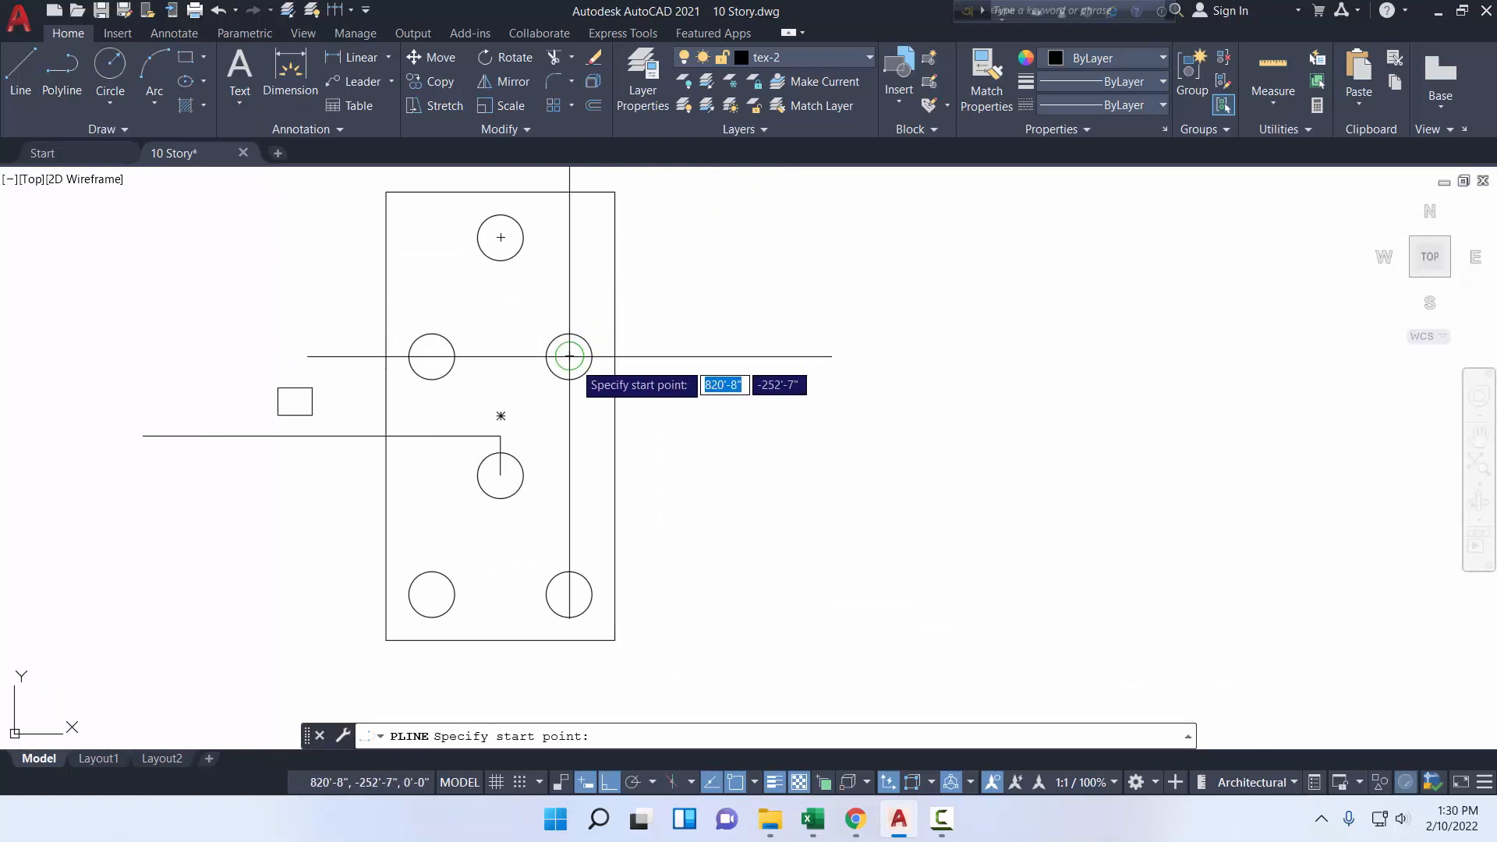
left_click(431, 356)
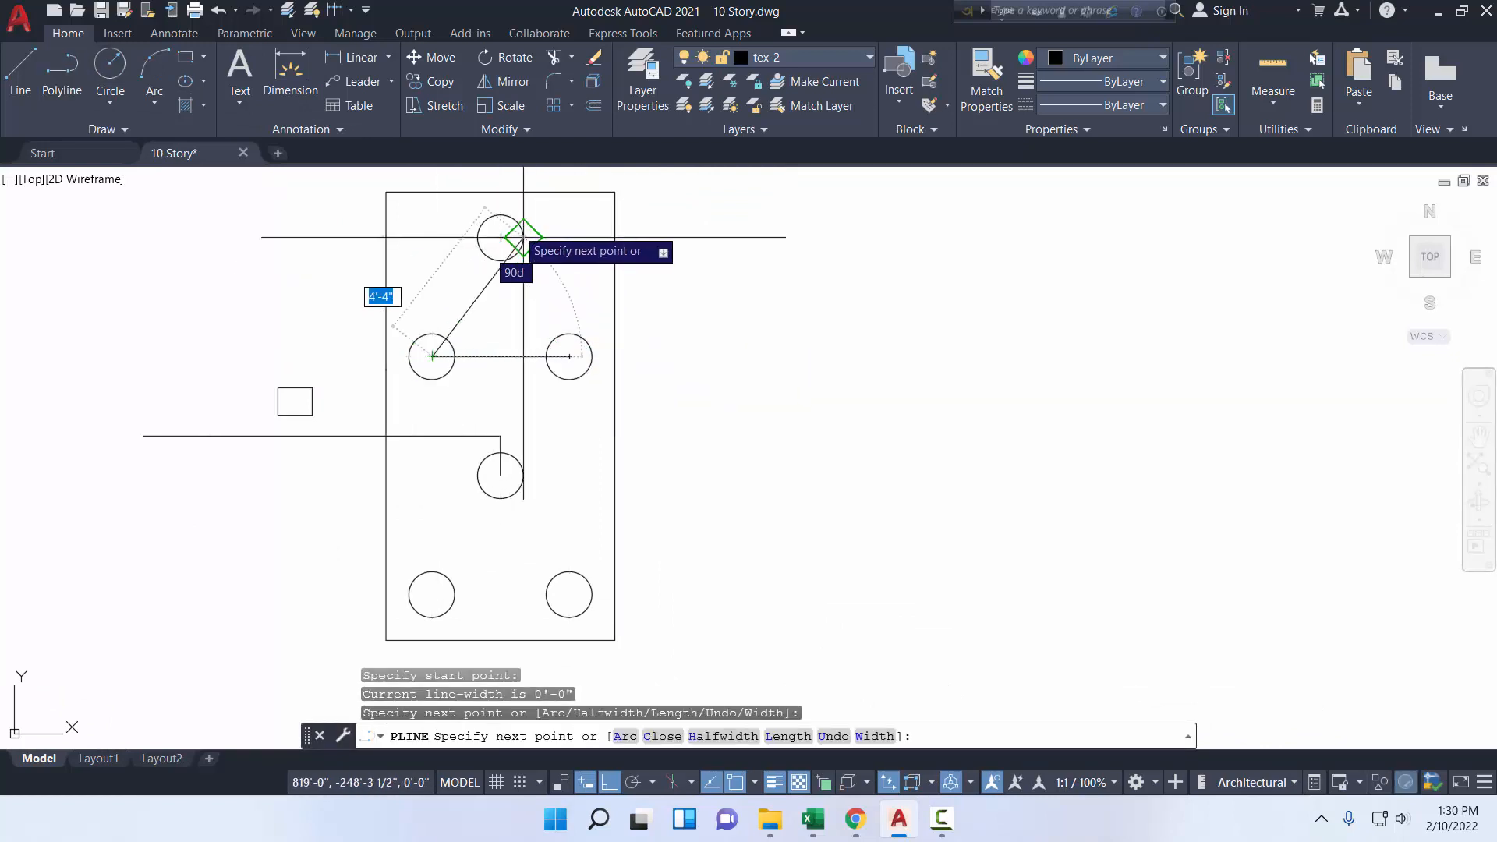
left_click(500, 237)
left_click(569, 356)
right_click(570, 357)
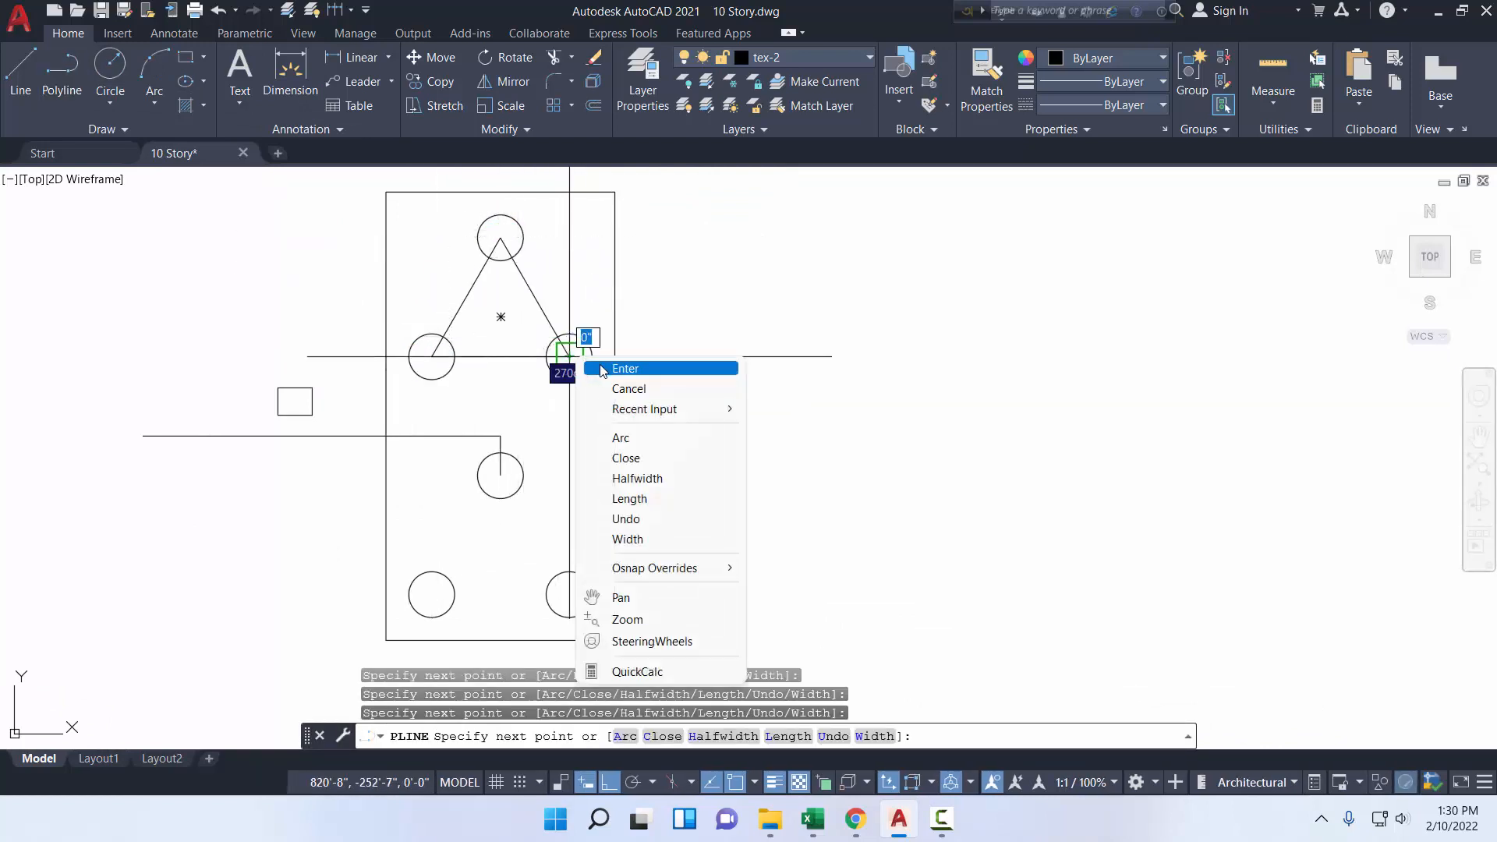
left_click(603, 369)
- Draw a matching closed triangular polyline through the centres of the elongated cap's lower three piles
middle_click_drag(442, 371, 441, 294)
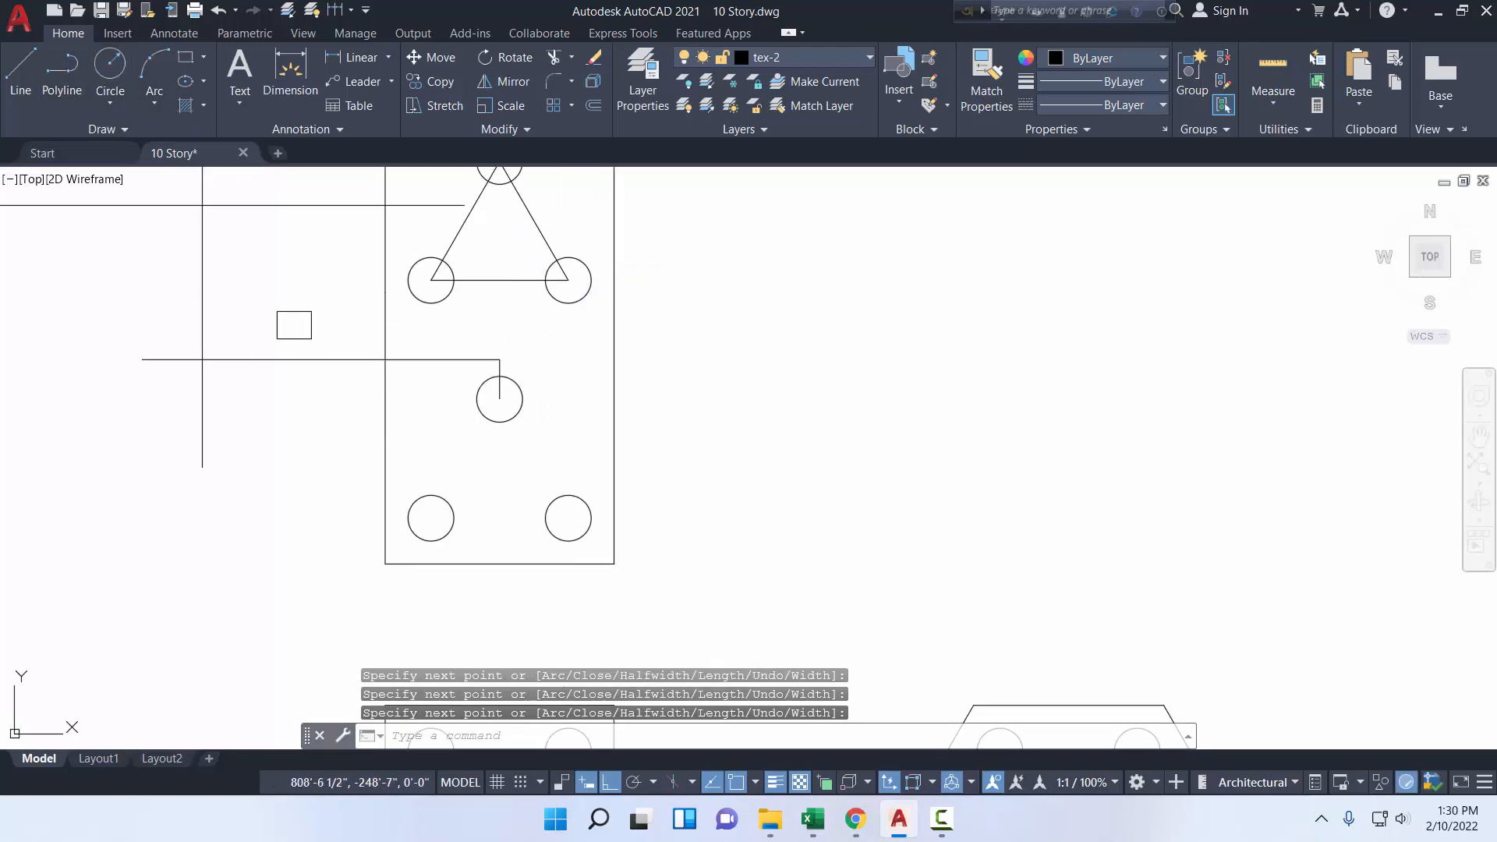
key("Return")
left_click(431, 518)
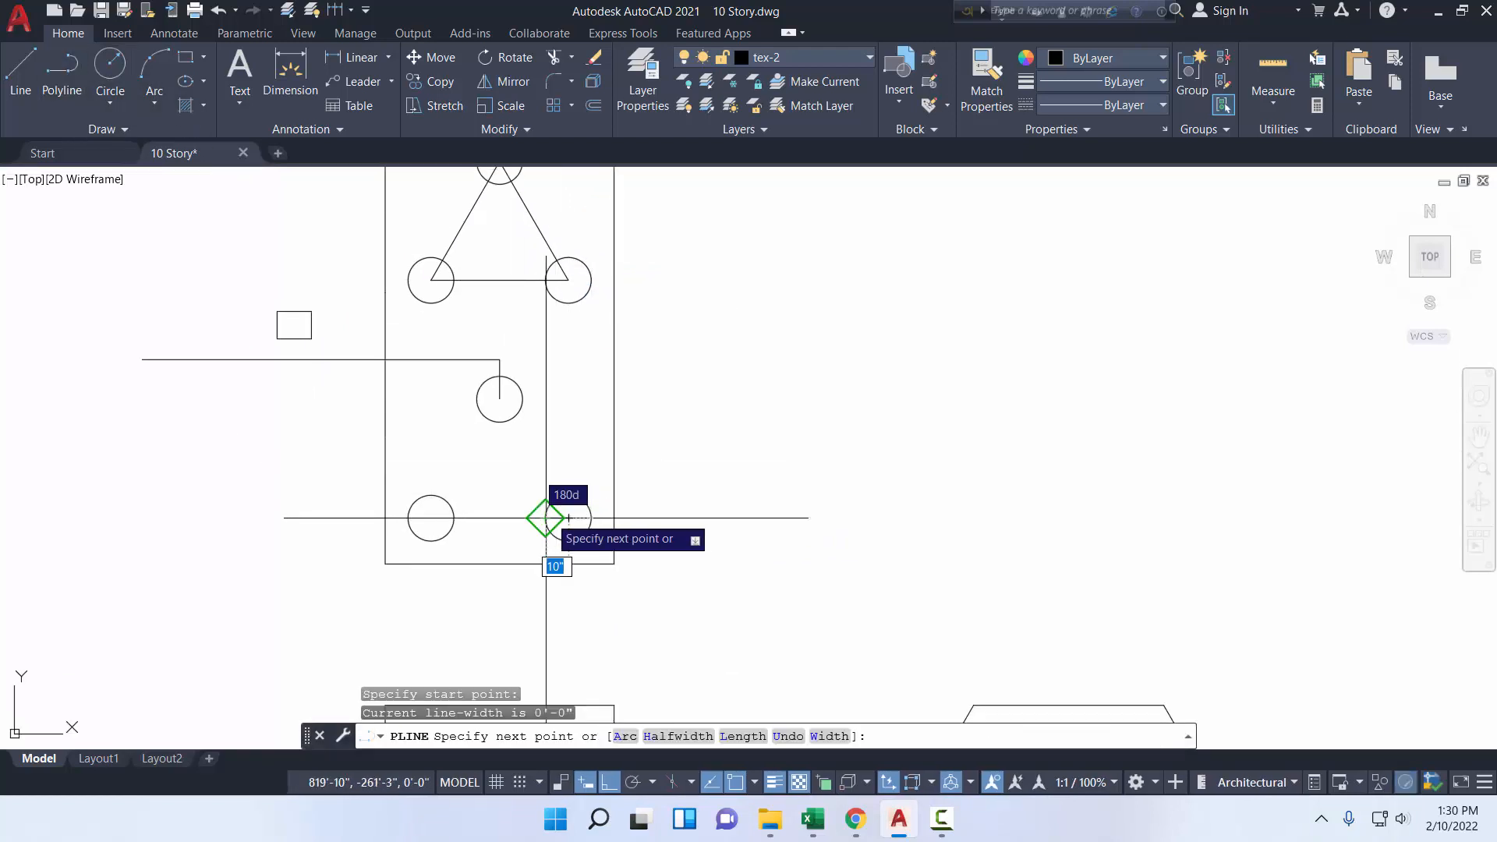
left_click(500, 398)
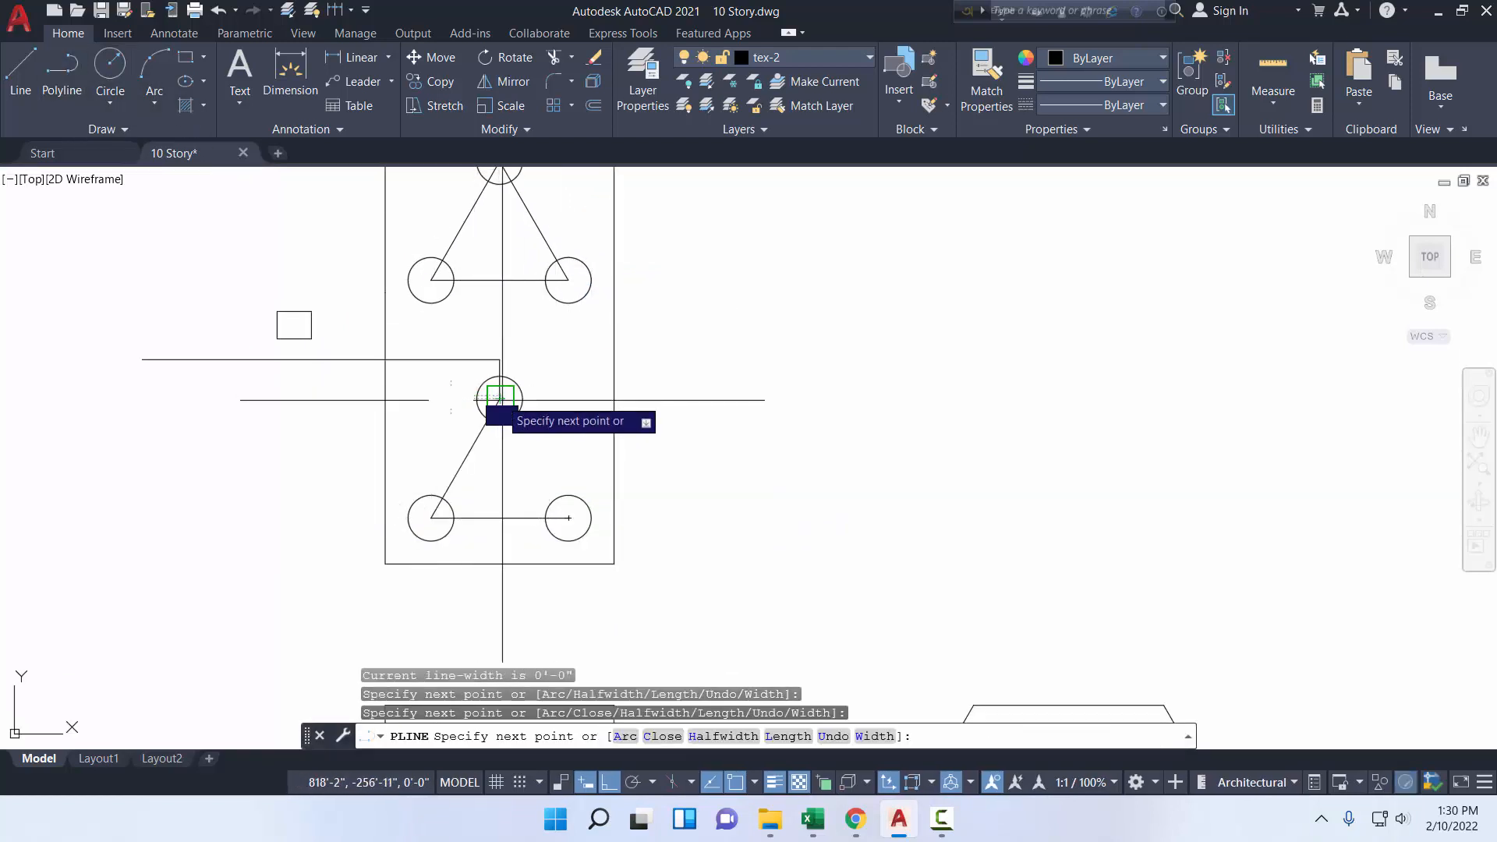
left_click(568, 517)
right_click(578, 519)
left_click(635, 203)
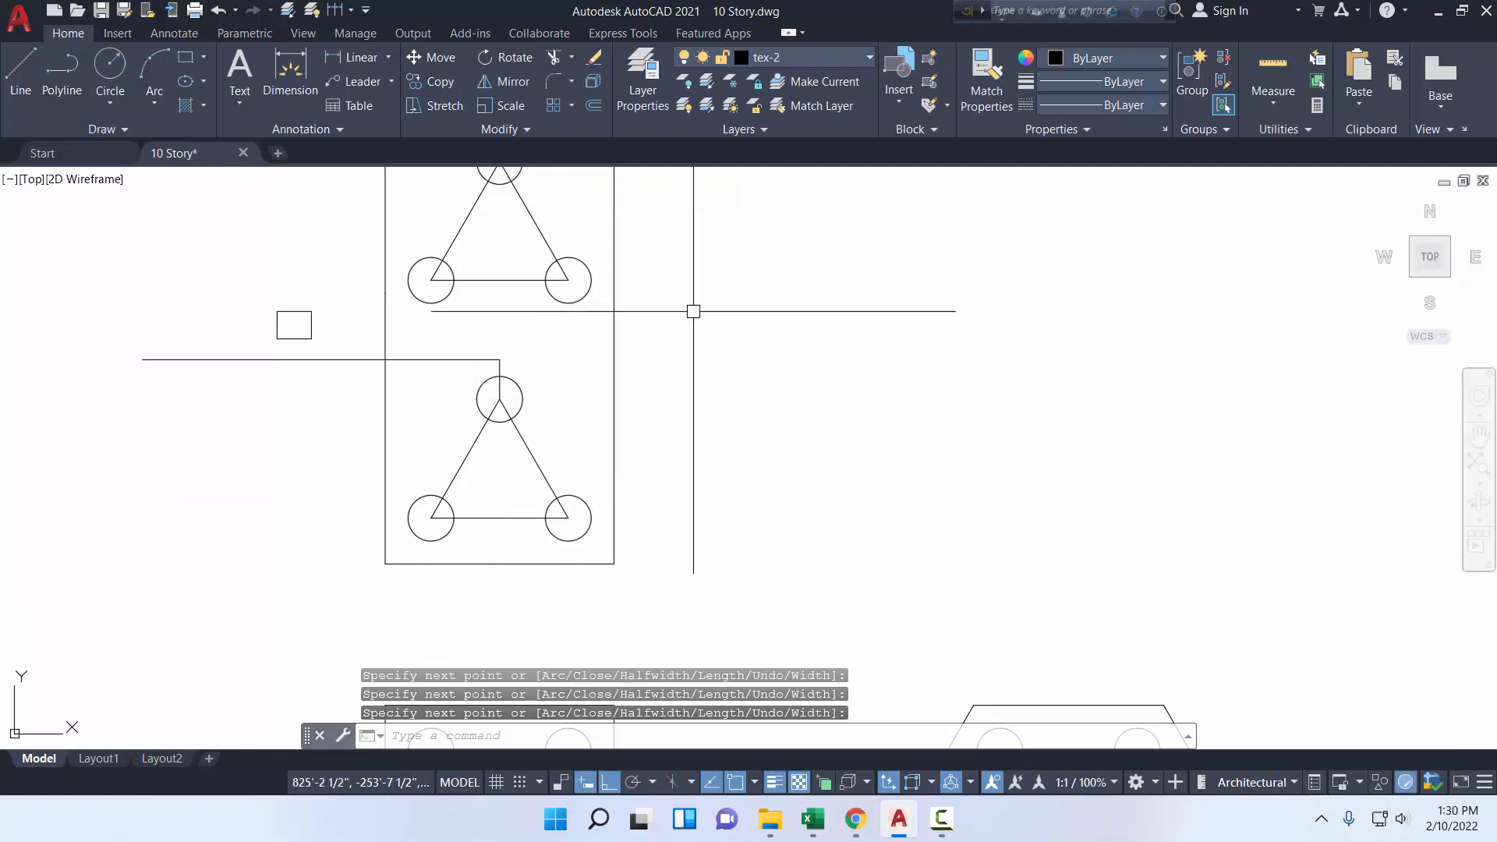
- Replace the vertical line between the pile groups with a polyline from the lower triangle's centroid to the upper triangle's centroid
middle_click_drag(695, 310, 724, 426)
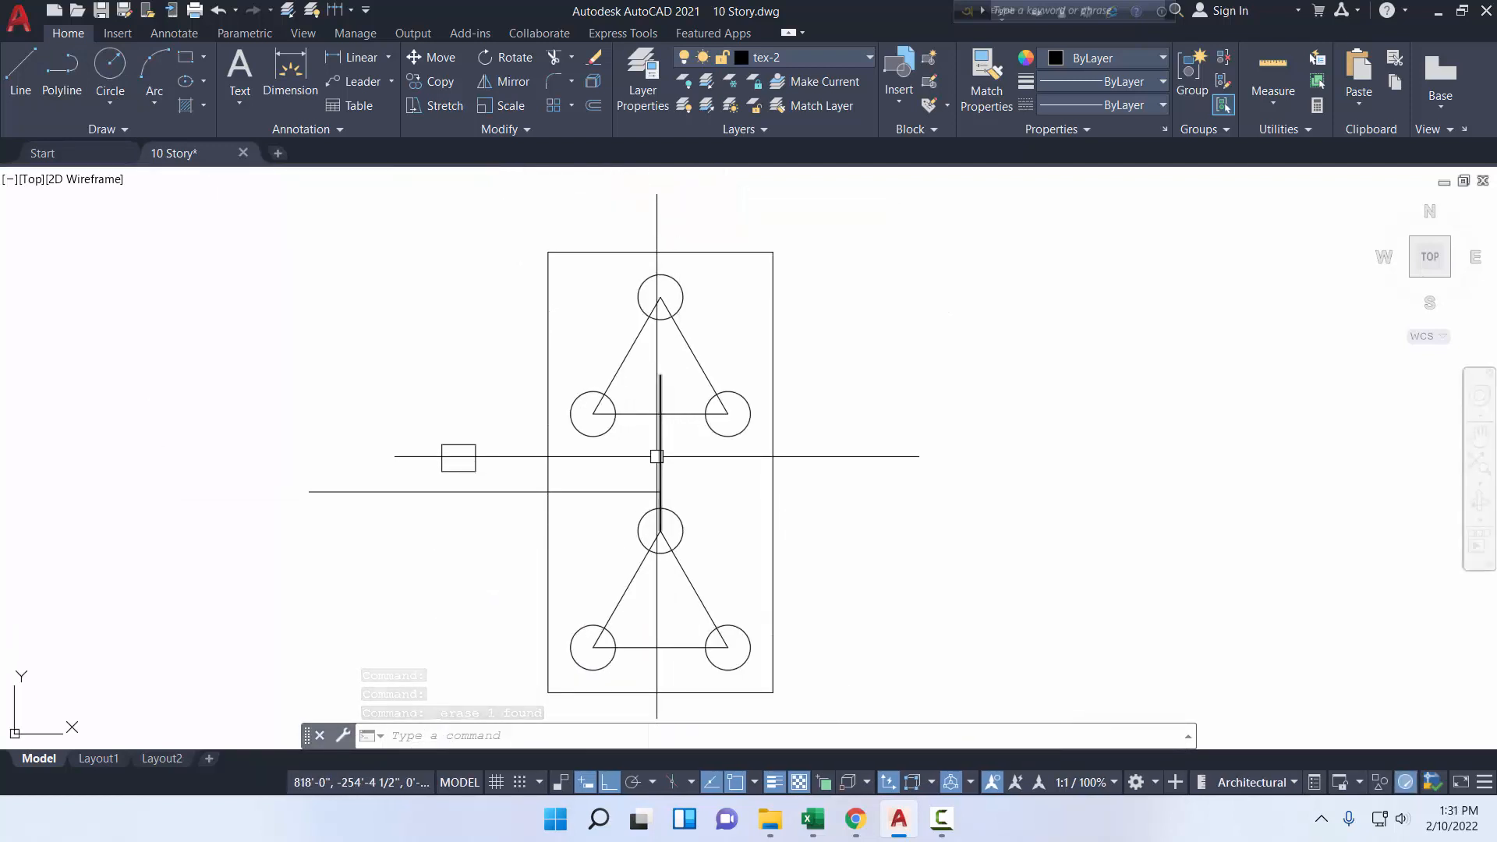
left_click(657, 456)
key("Delete")
left_click(61, 74)
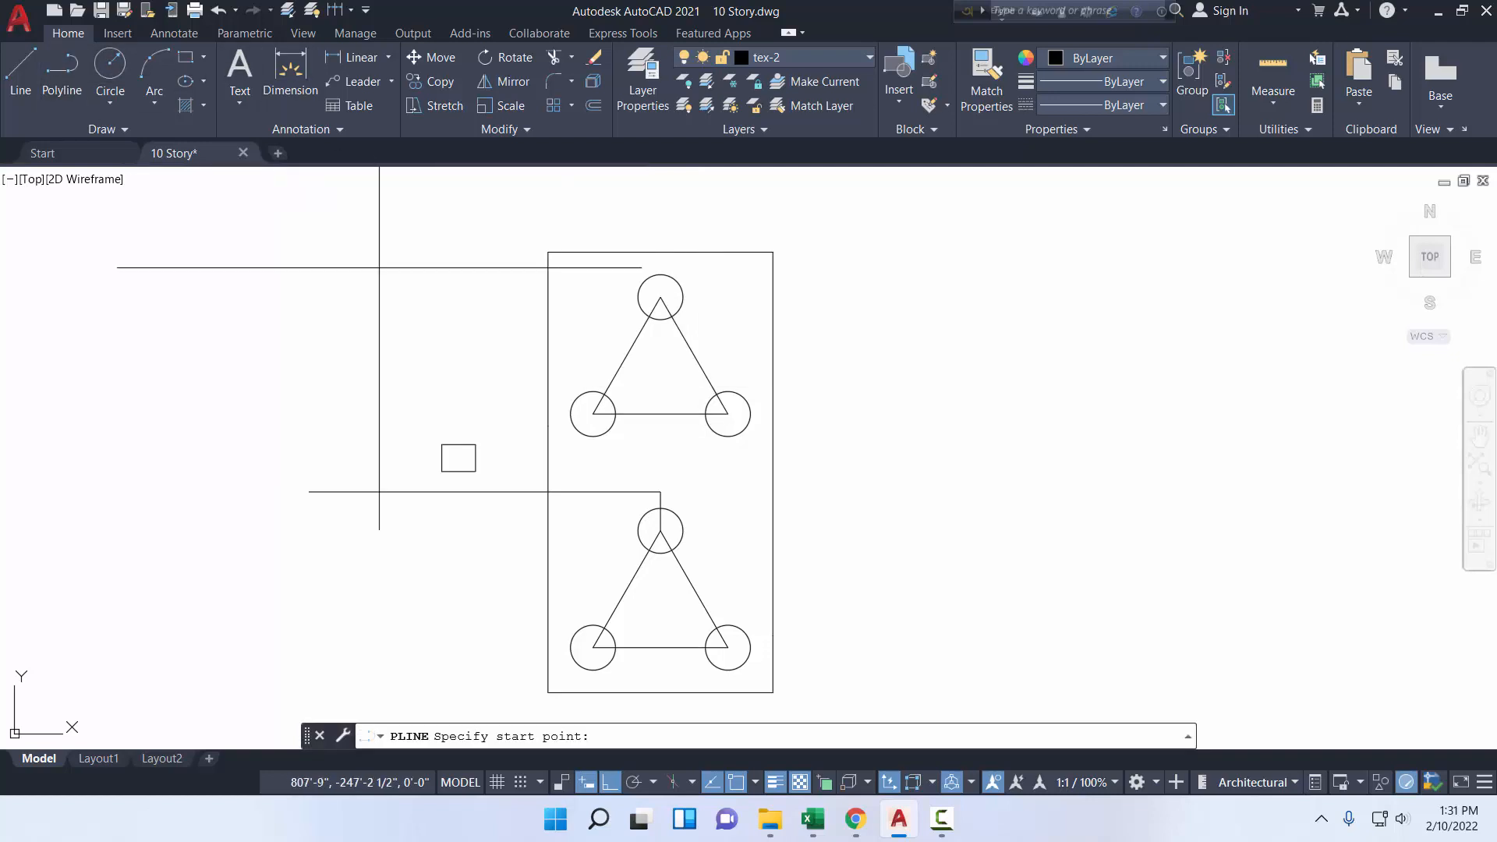
left_click(661, 609)
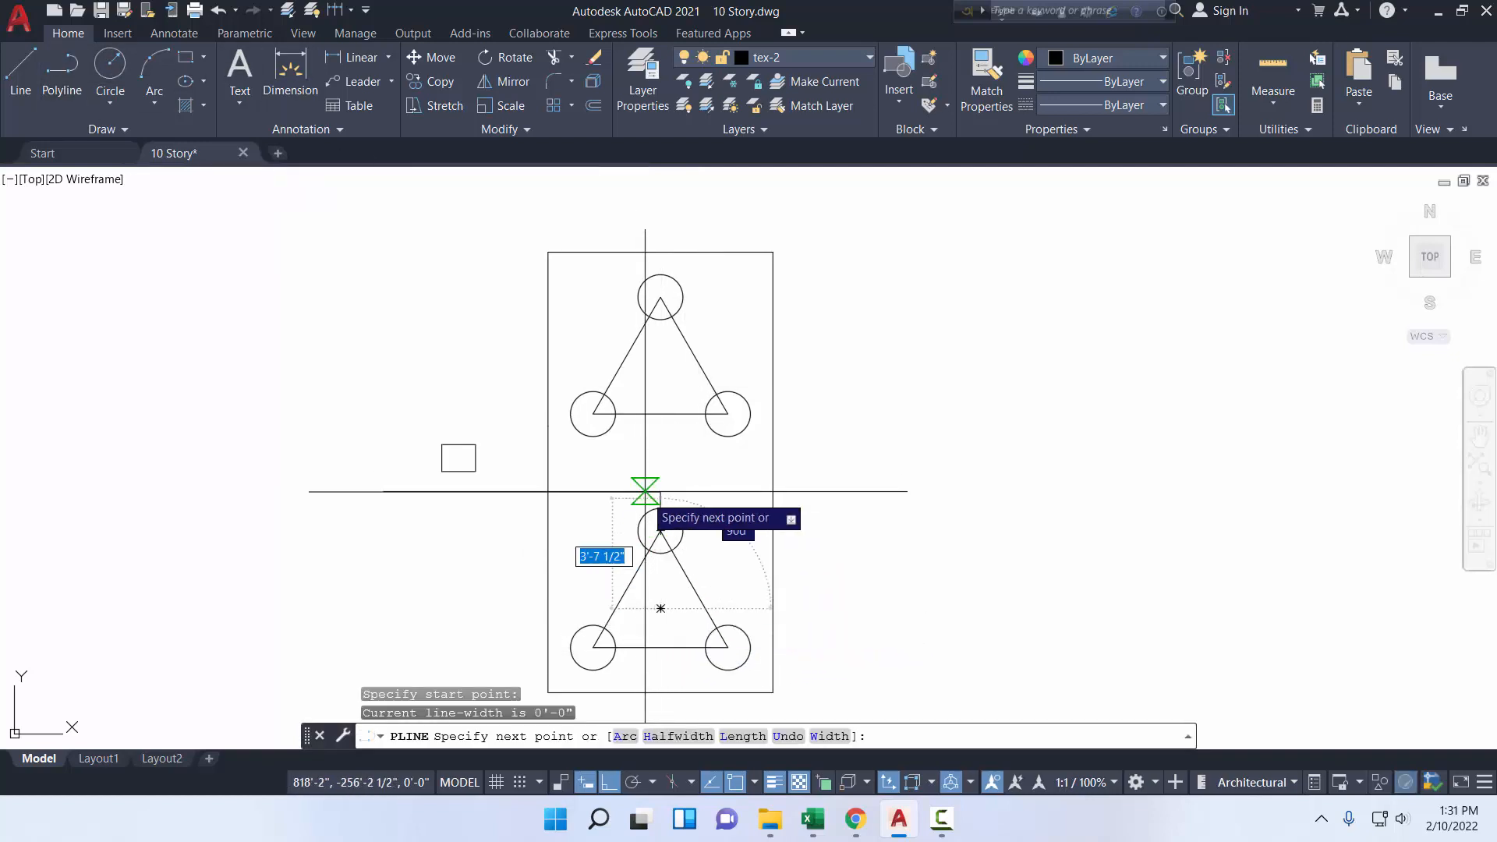
left_click(660, 374)
right_click(677, 384)
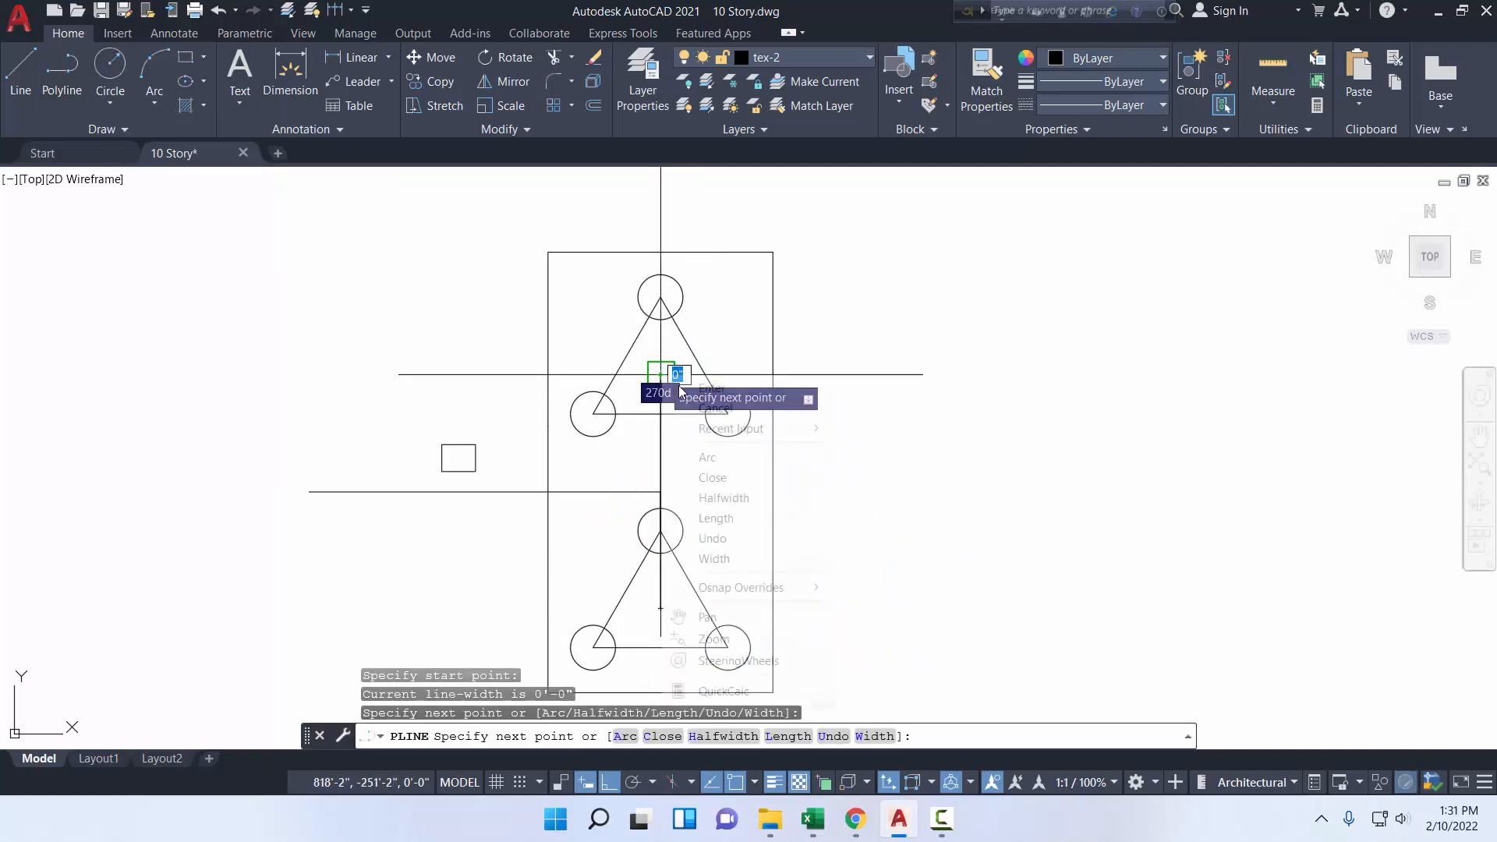
left_click(686, 390)
- Select the line joining the centroids and compare its midpoint with the end of the horizontal centre-of-gravity polyline
left_click(653, 455)
left_click(681, 468)
left_click(662, 463)
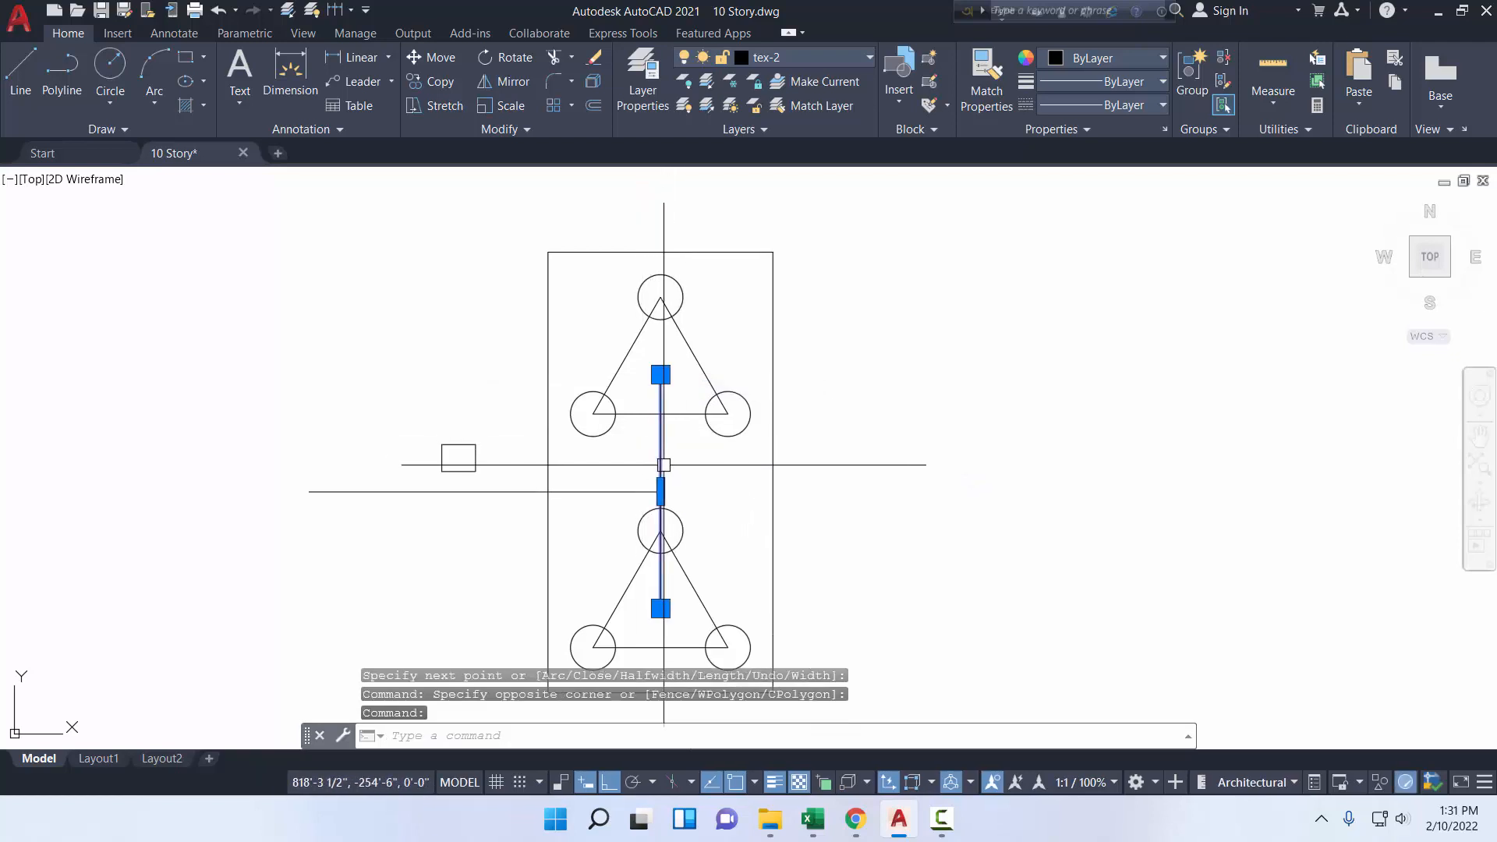
scroll(662, 464, "up", 4)
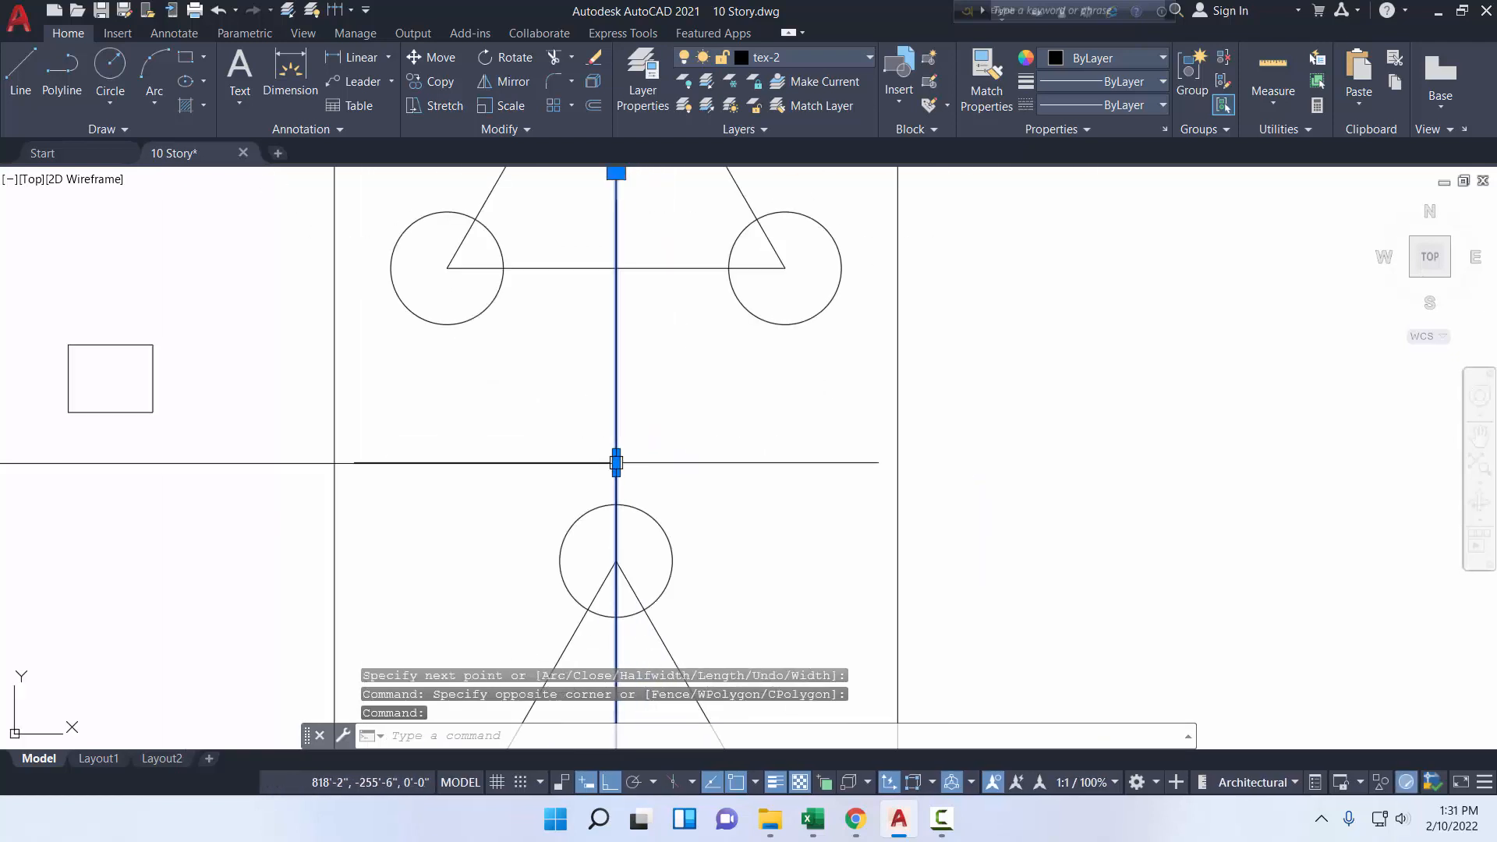
scroll(616, 463, "down", 4)
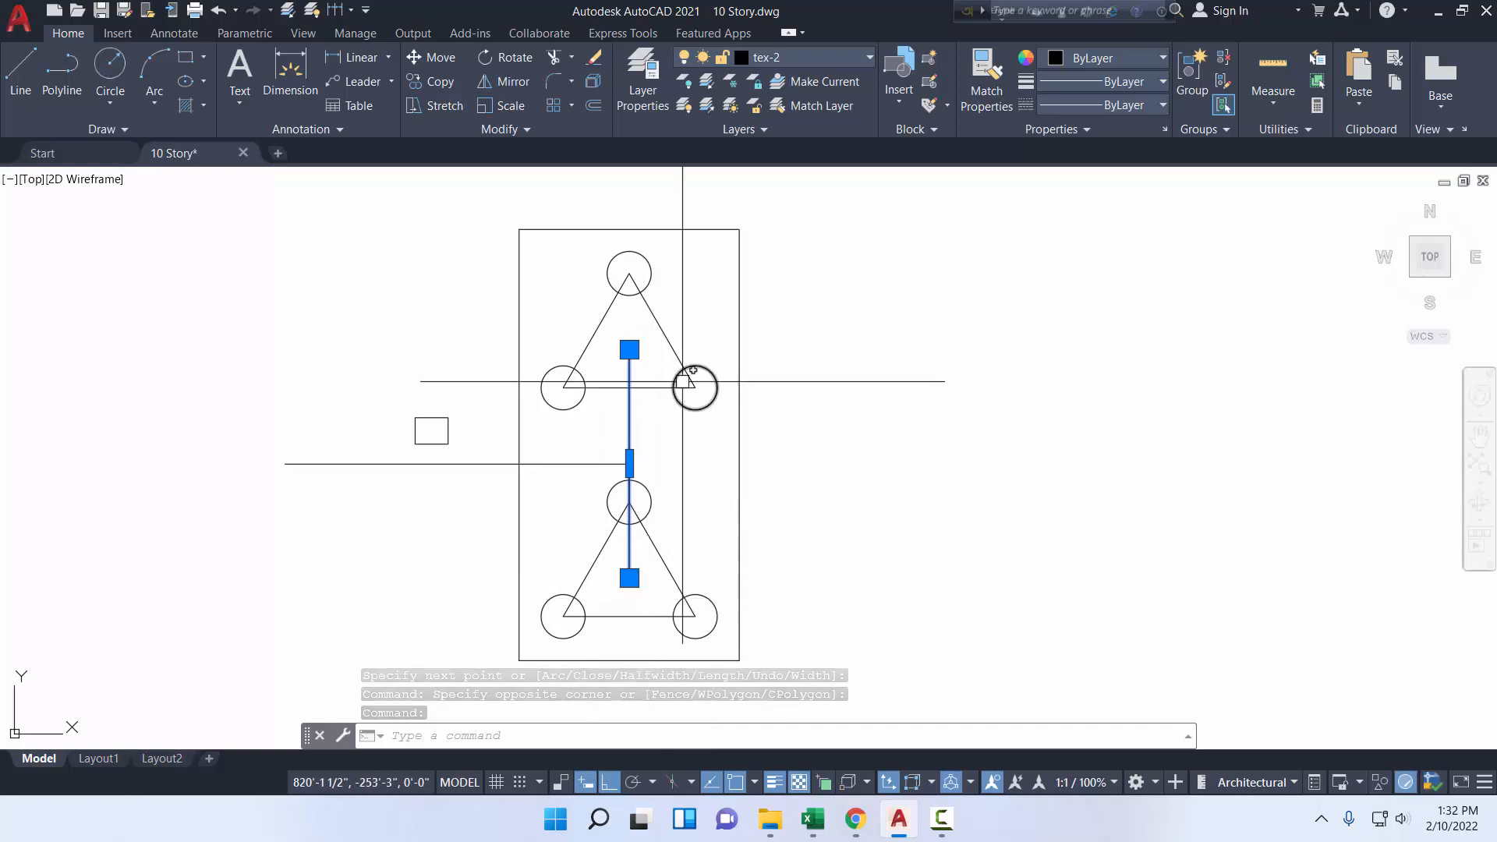
scroll(652, 473, "up", 6)
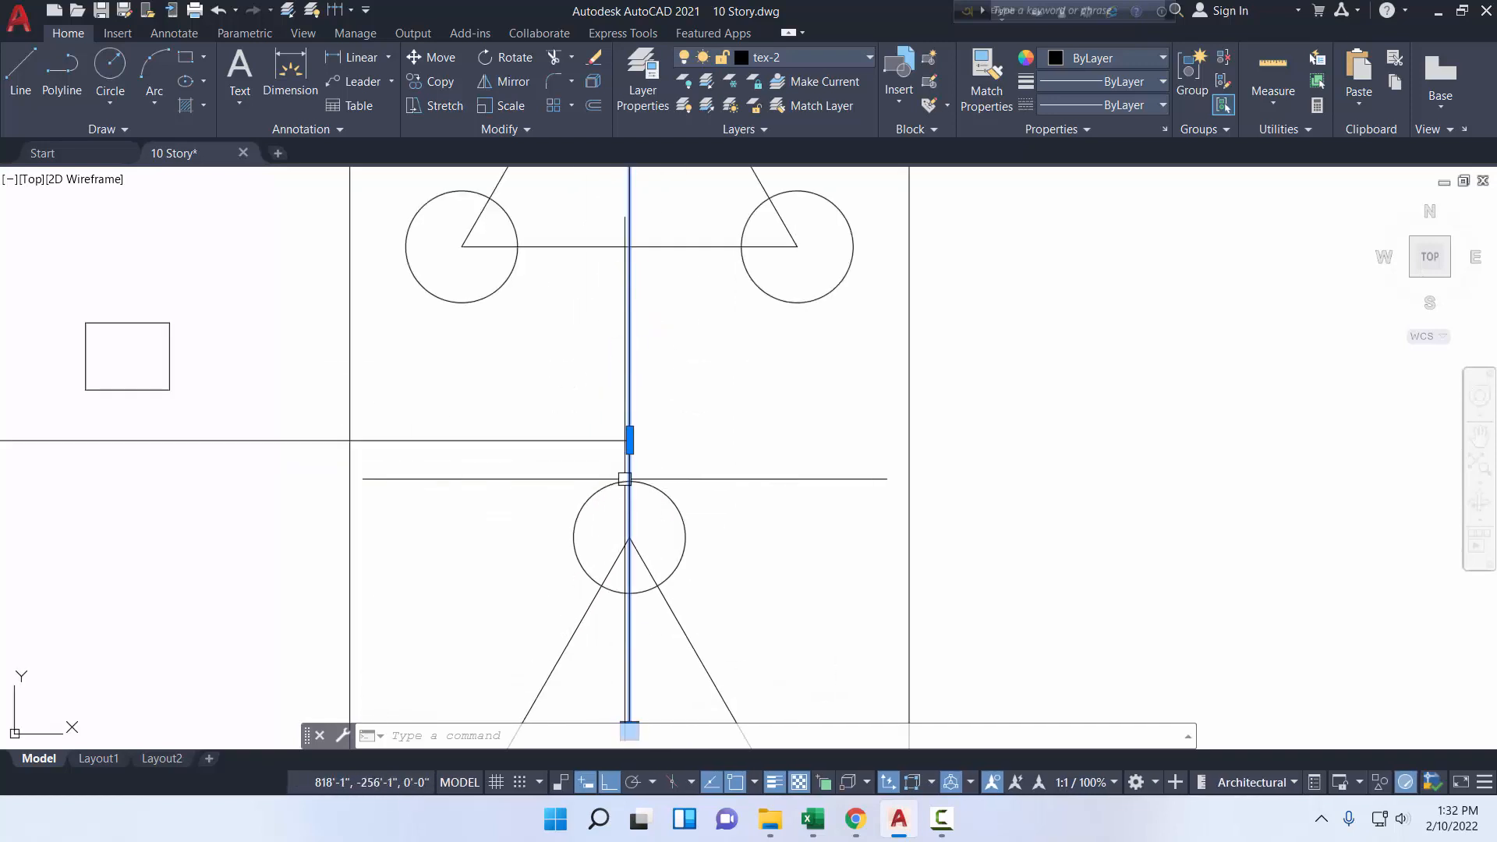
scroll(648, 425, "down", 6)
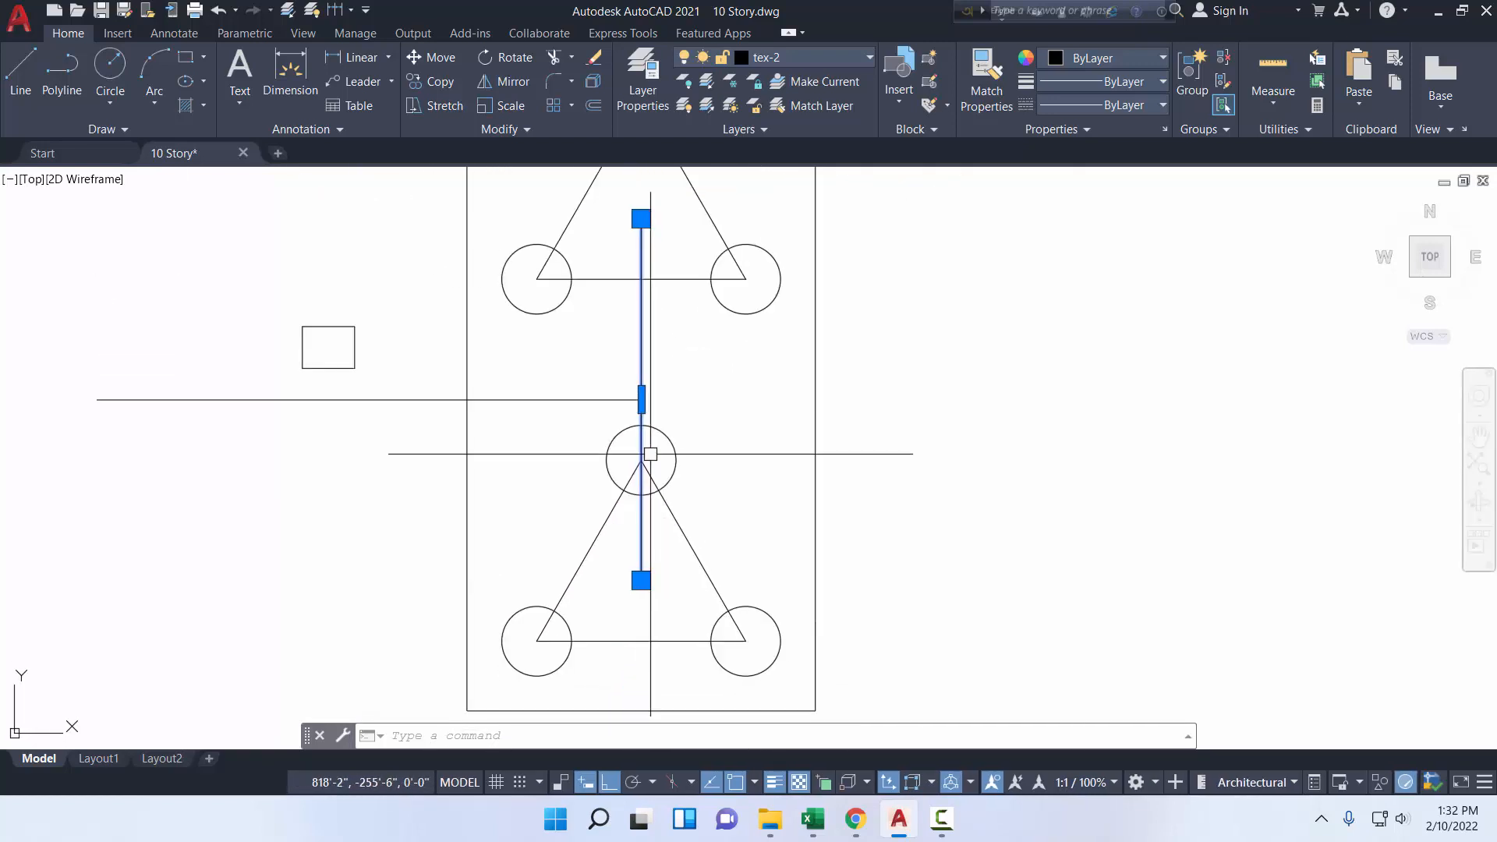
- Switch to Excel to check the column spacing in cell E23, then return to AutoCAD and examine the line joining the centroids
left_click(823, 819)
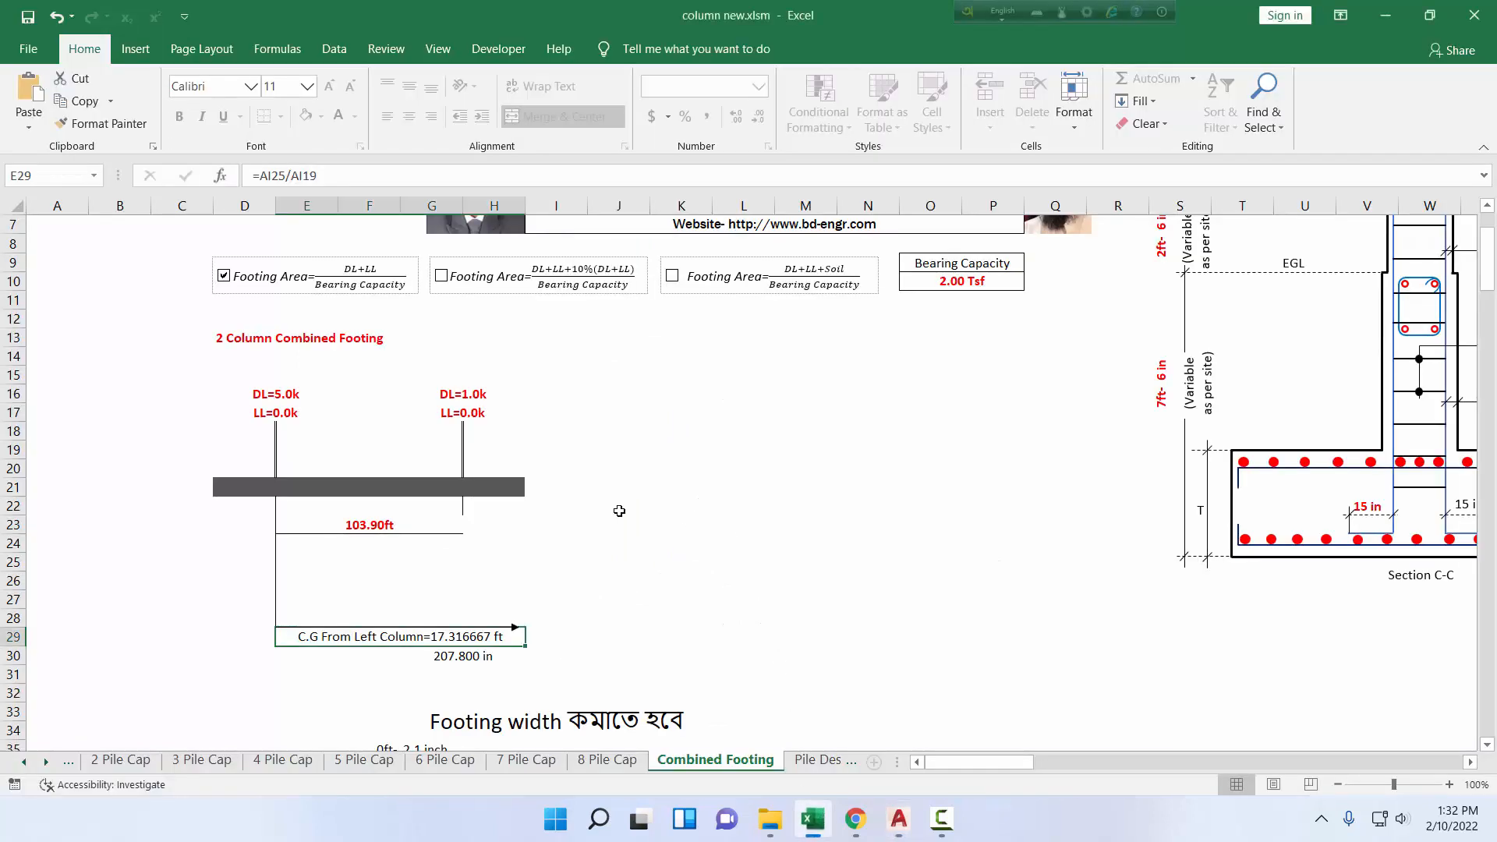
left_click(371, 521)
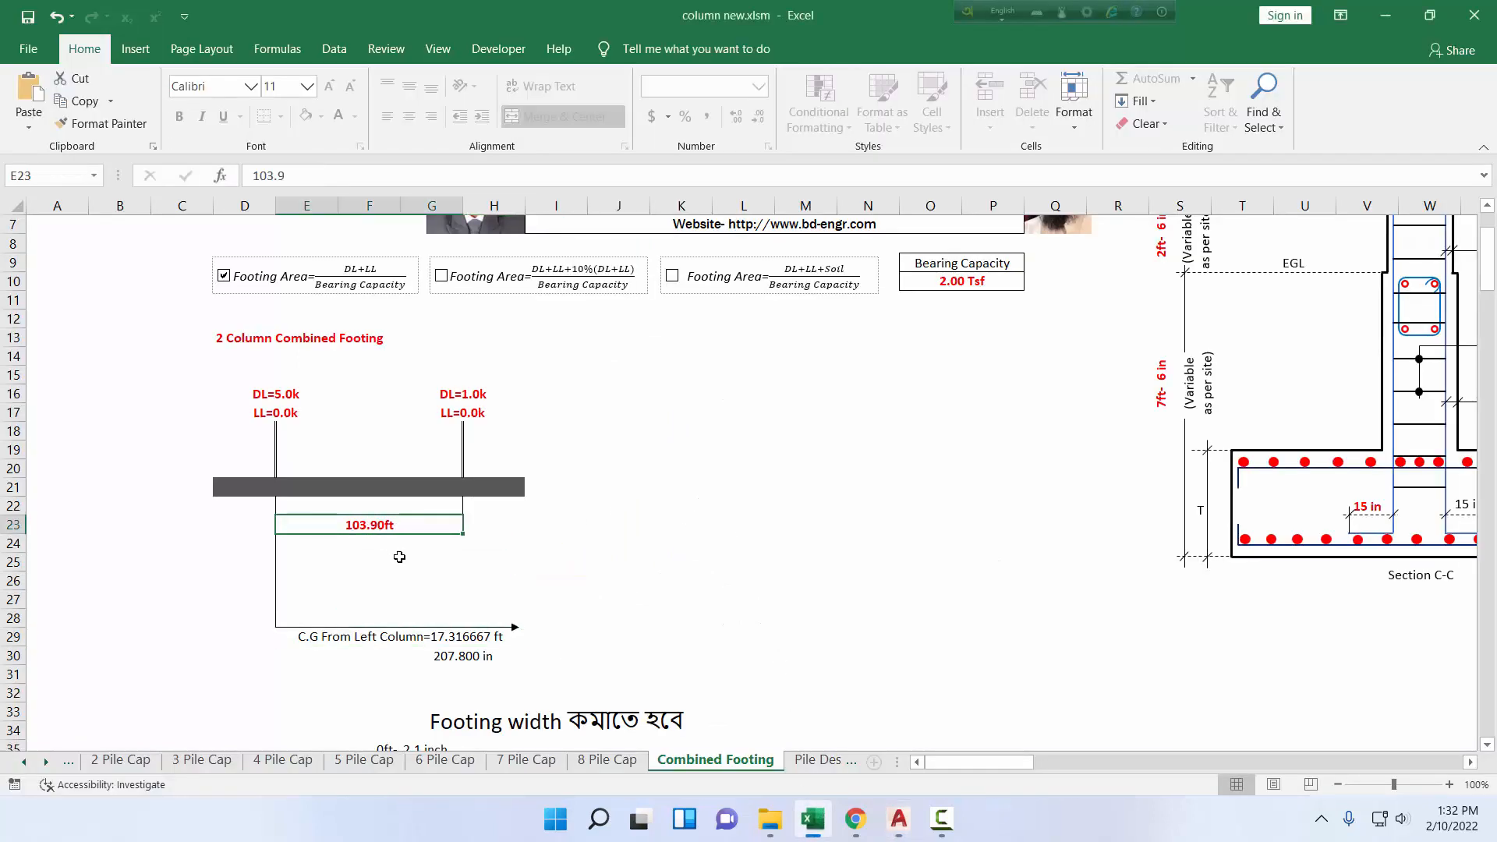
left_click(899, 819)
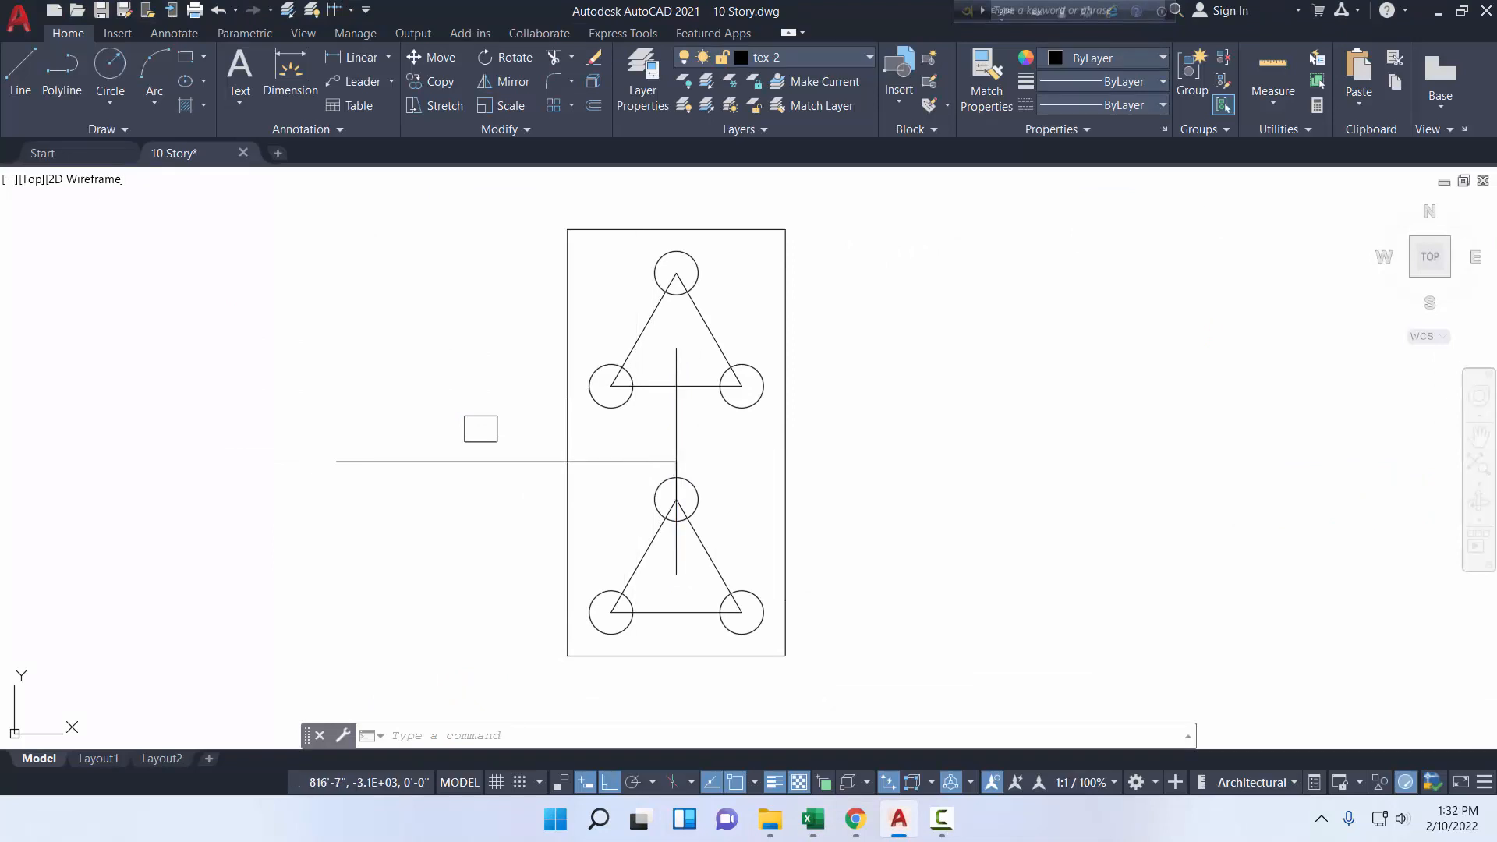
scroll(635, 447, "down", 2)
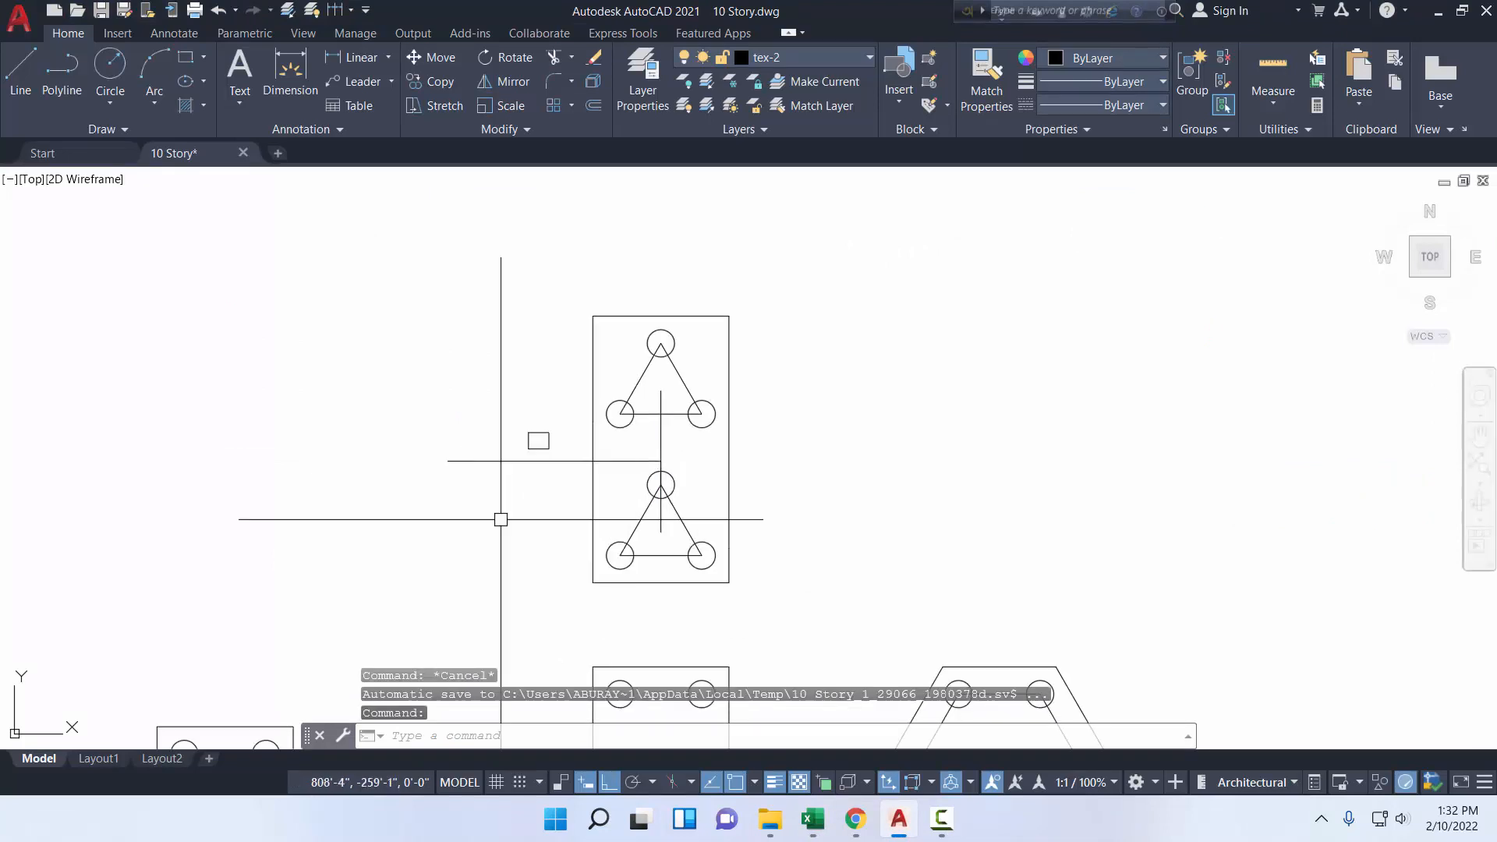
left_click(661, 424)
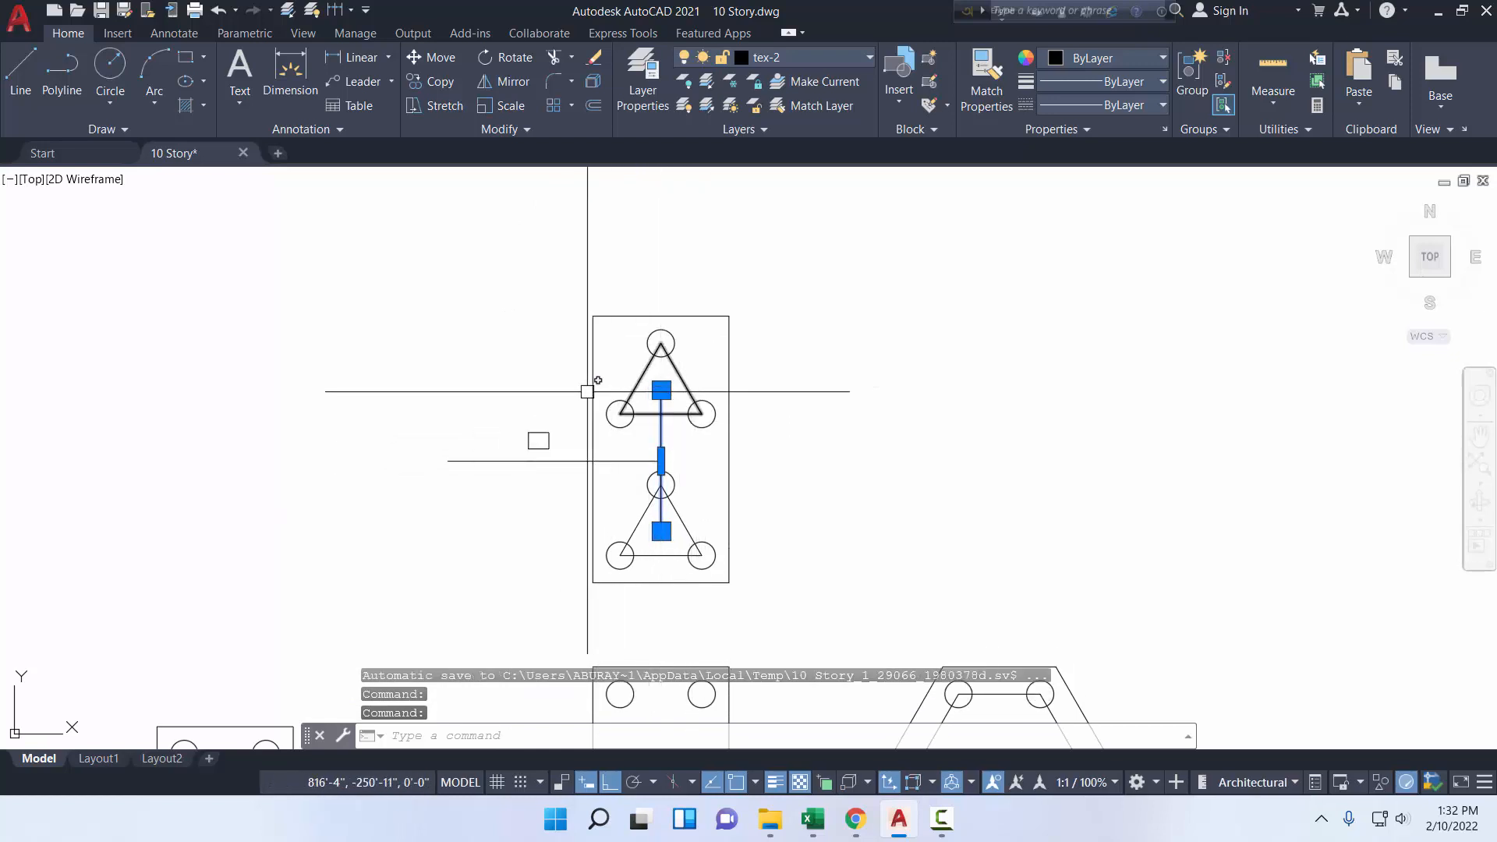
key("Escape")
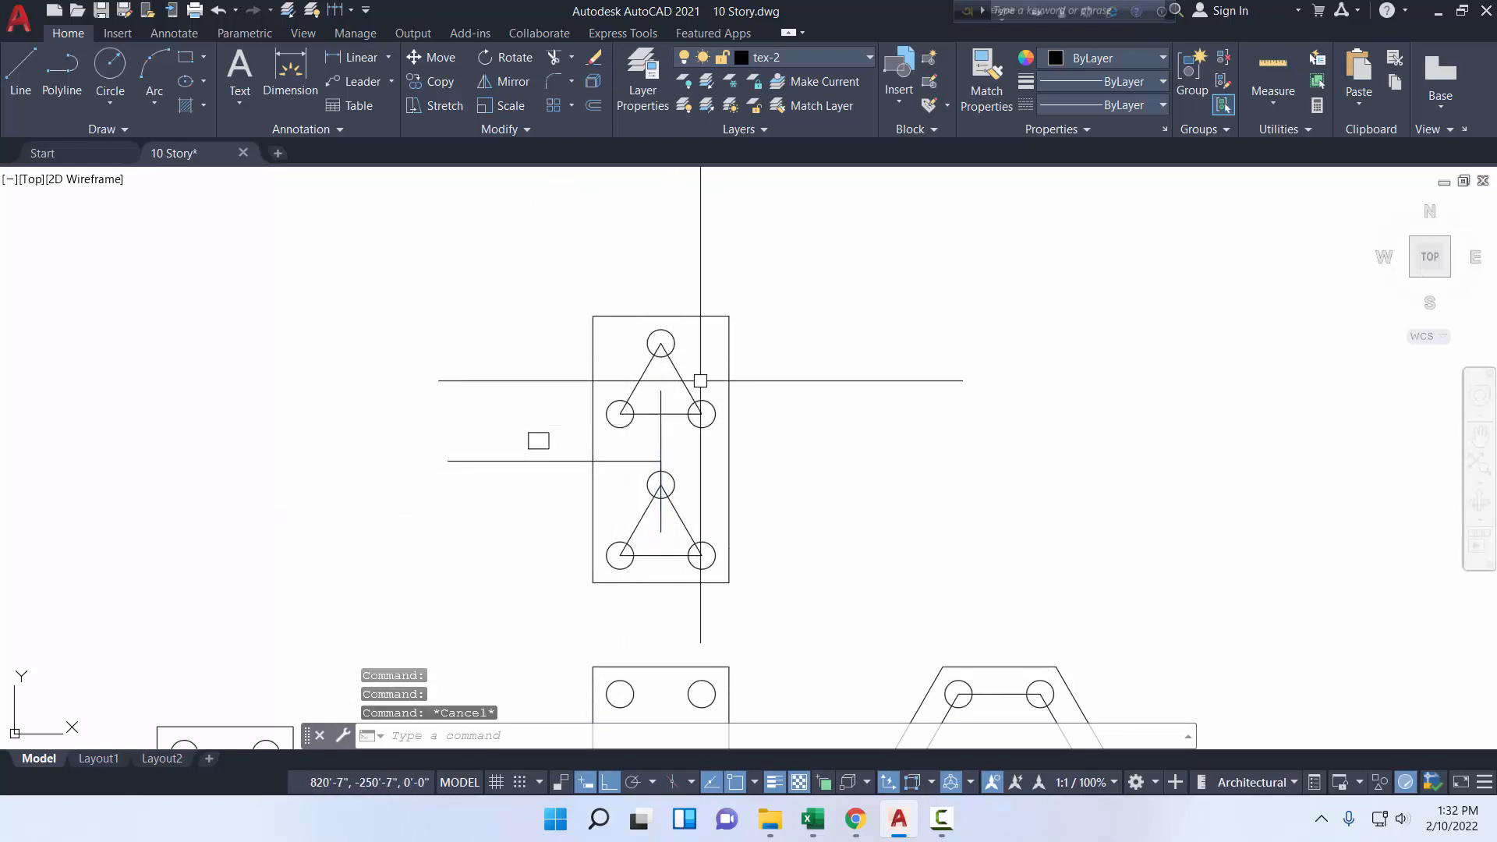
- Copy the three-pile cap with its piles, column and triangle about 143'-6" horizontally, placing it beyond the eight-pile cap
scroll(654, 374, "down", 5)
scroll(656, 369, "up", 6)
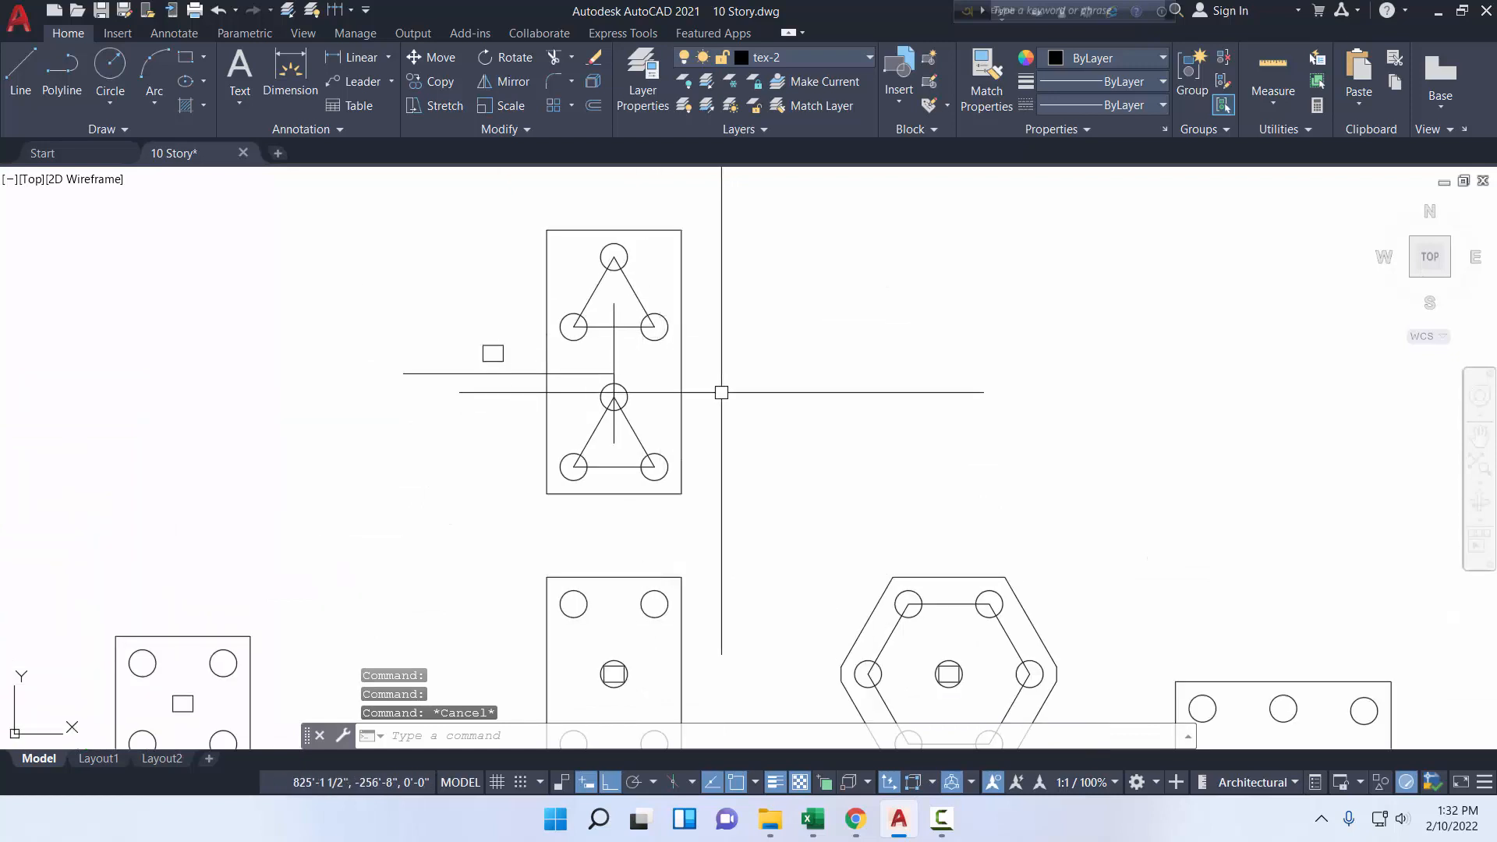
scroll(701, 386, "down", 4)
scroll(335, 507, "up", 5)
middle_click_drag(318, 507, 525, 501)
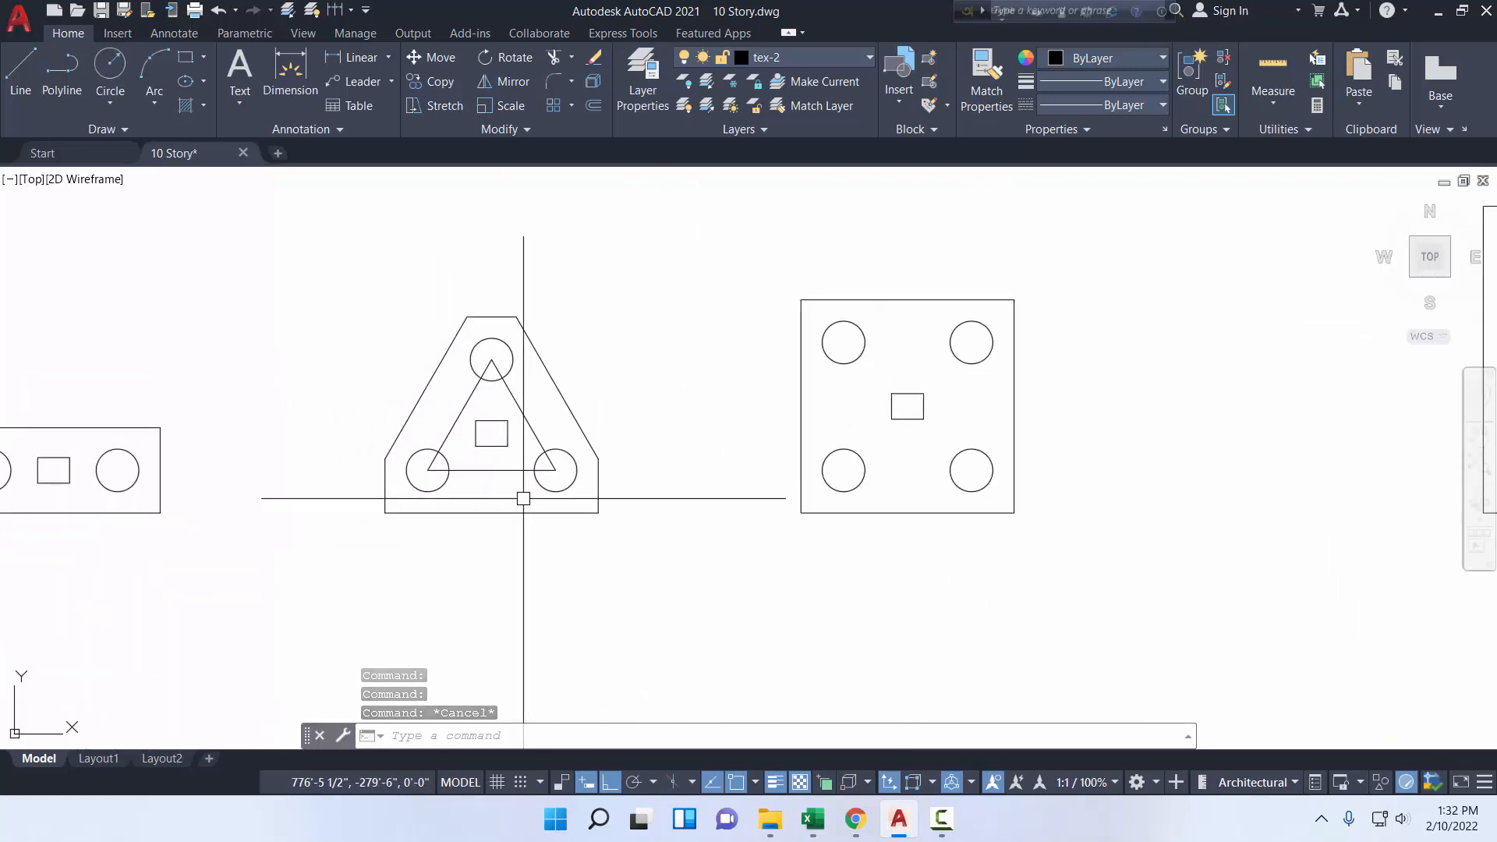
left_click(619, 545)
left_click(347, 251)
left_click(420, 86)
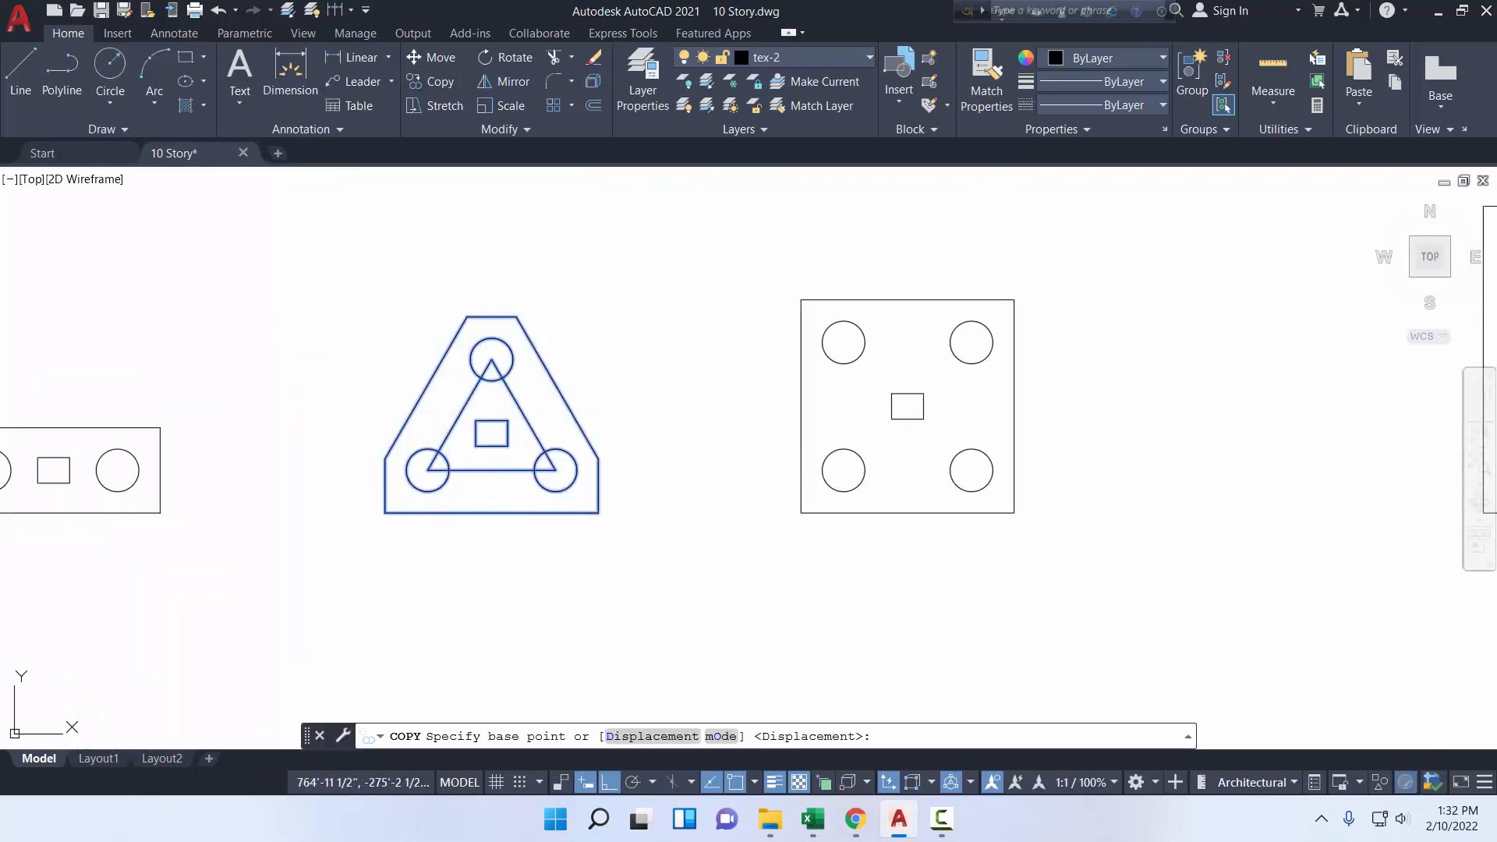
left_click(331, 388)
scroll(499, 396, "down", 5)
middle_click_drag(954, 408, 297, 414)
scroll(675, 366, "up", 6)
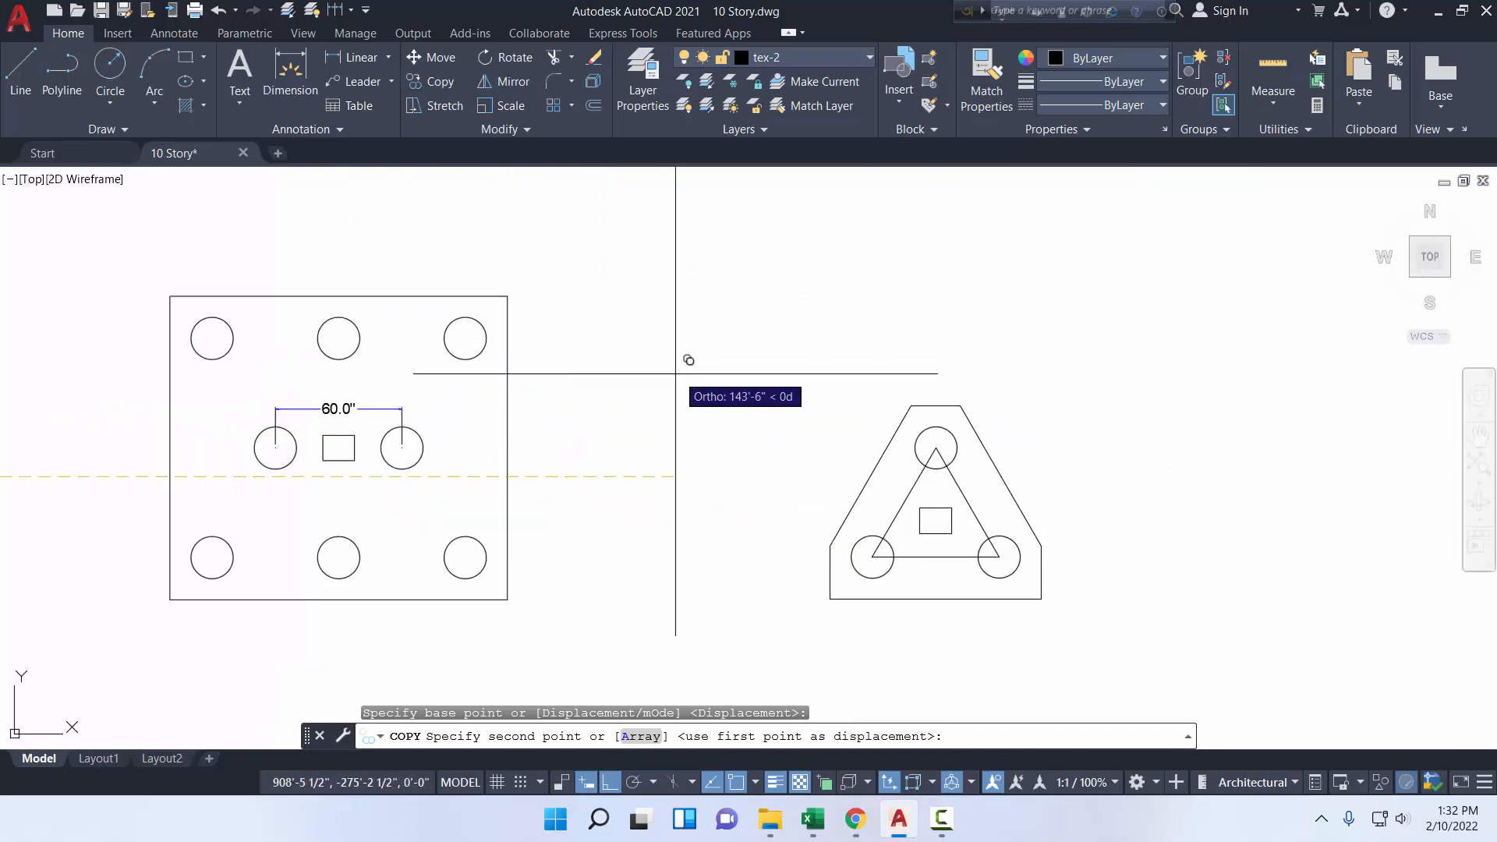
left_click(688, 355)
key("Return")
- Erase the cap outline and the triangular polyline from the copied three-pile cap
middle_click_drag(983, 522, 835, 487)
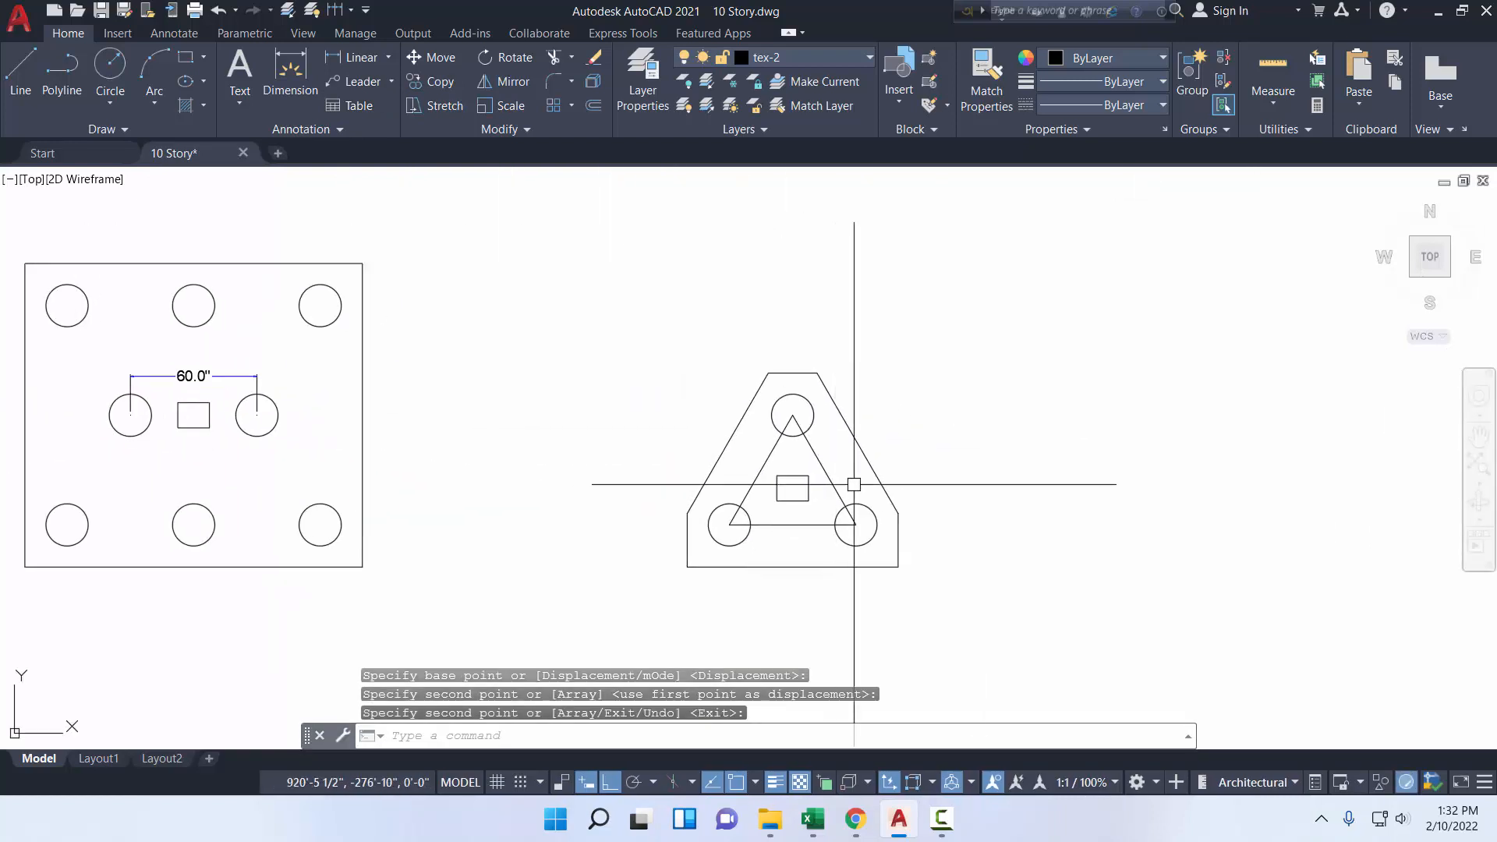
scroll(859, 467, "up", 2)
left_click(902, 468)
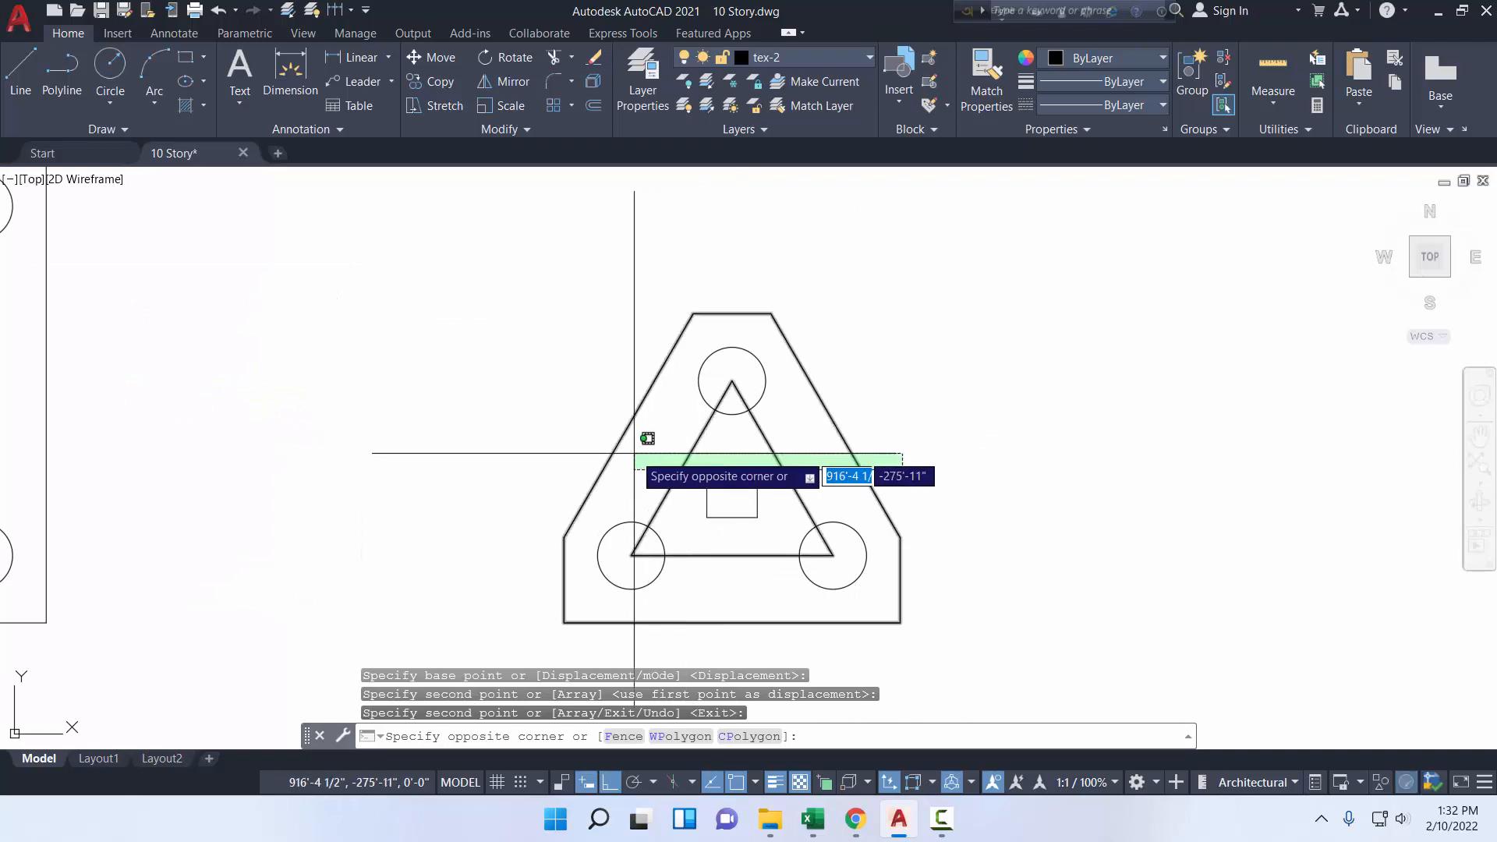
left_click(541, 438)
left_click(594, 56)
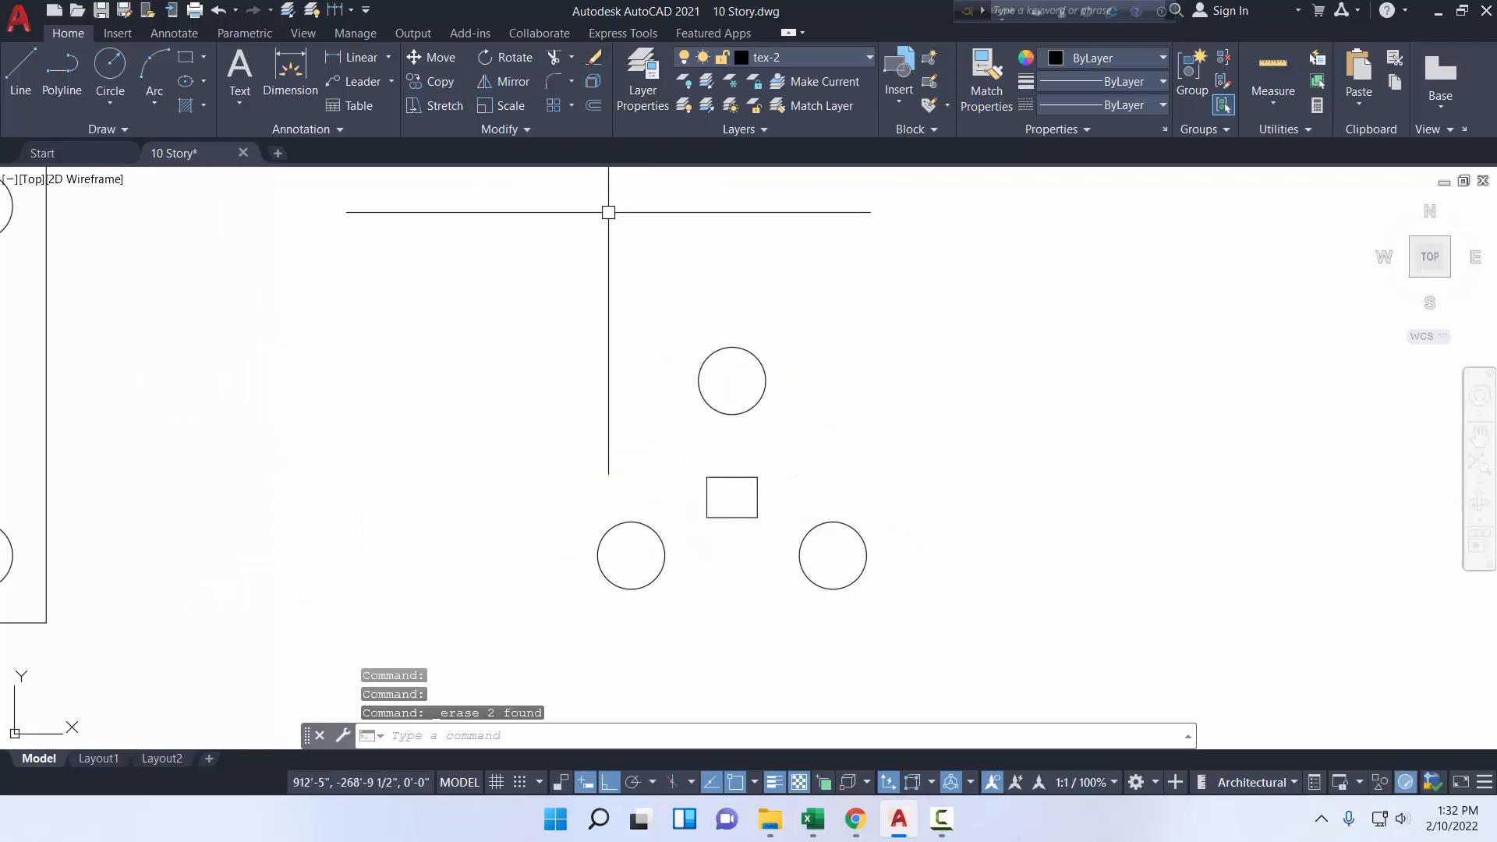
- Move the rectangular column horizontally out of the copied three-pile group, placing it clear to the left of the piles
scroll(679, 395, "down", 3)
scroll(655, 492, "up", 3)
left_click(733, 439)
left_click(510, 329)
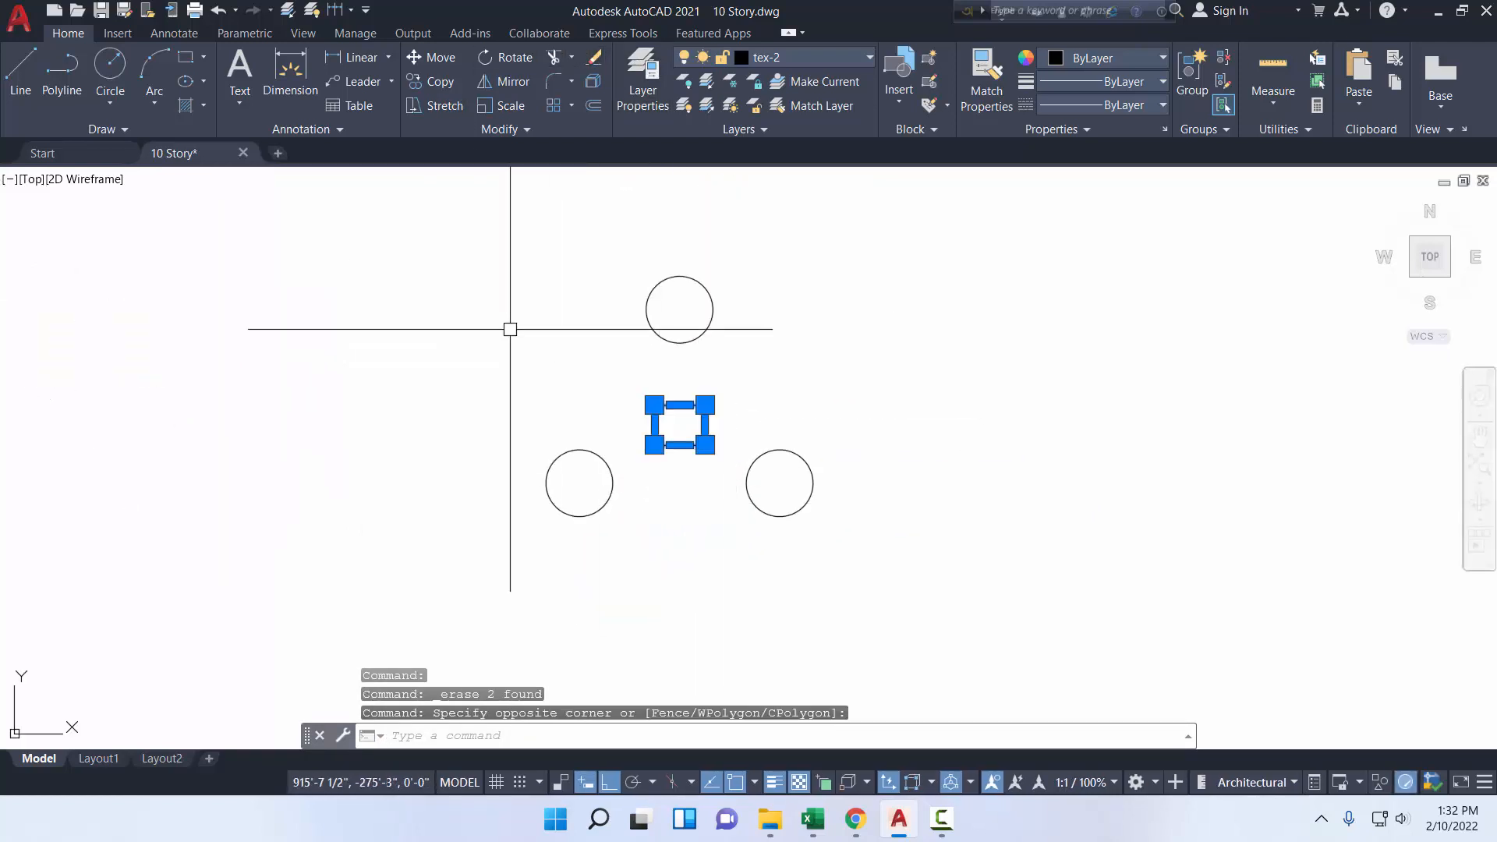
left_click(438, 57)
left_click(558, 237)
left_click(142, 237)
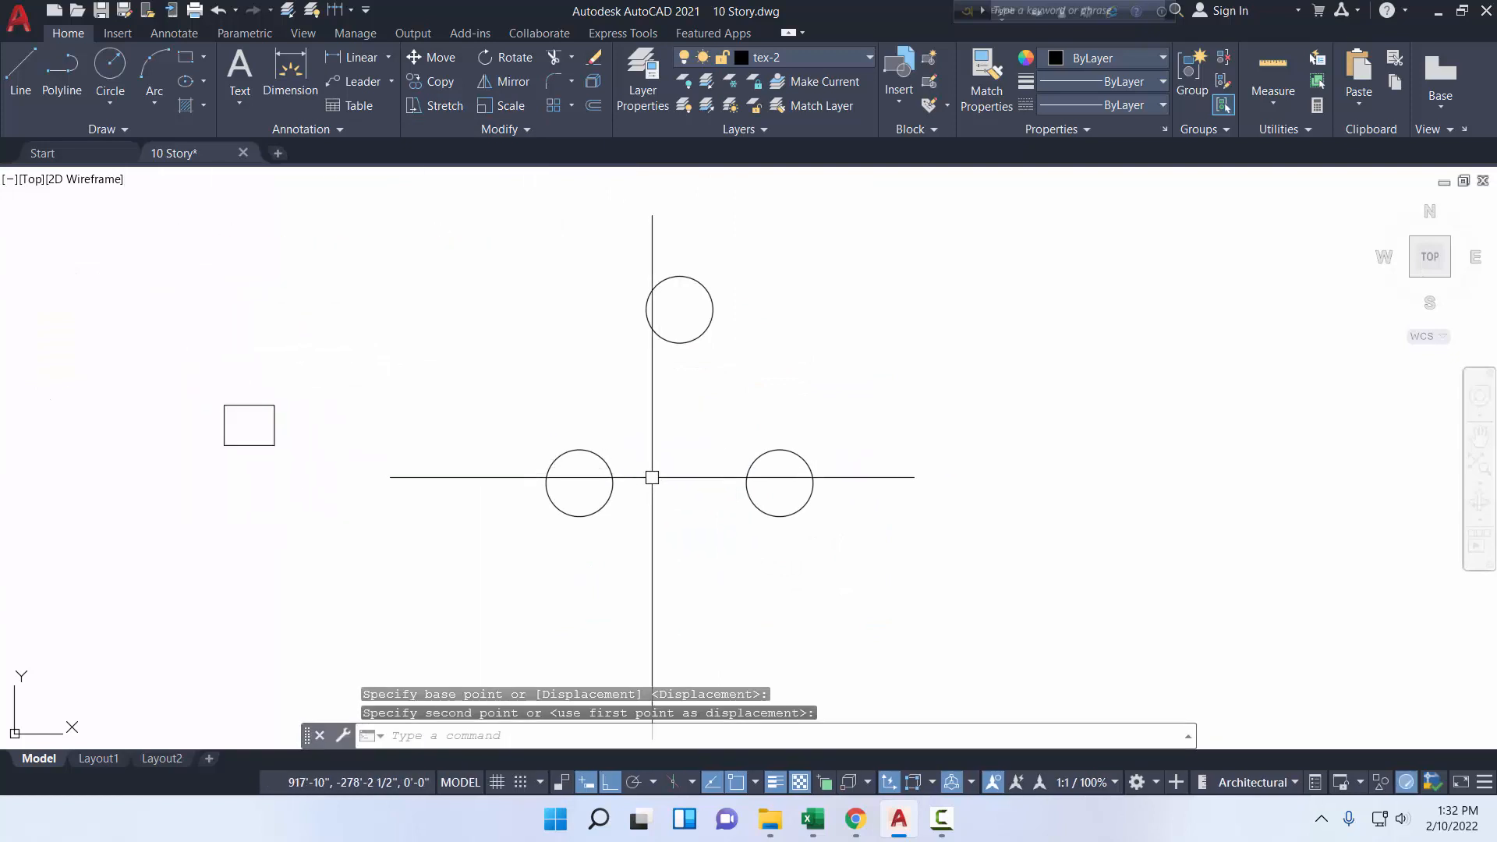
- Copy the single upper pile 60" horizontally to the right to start an upper row
left_click(745, 399)
left_click(605, 227)
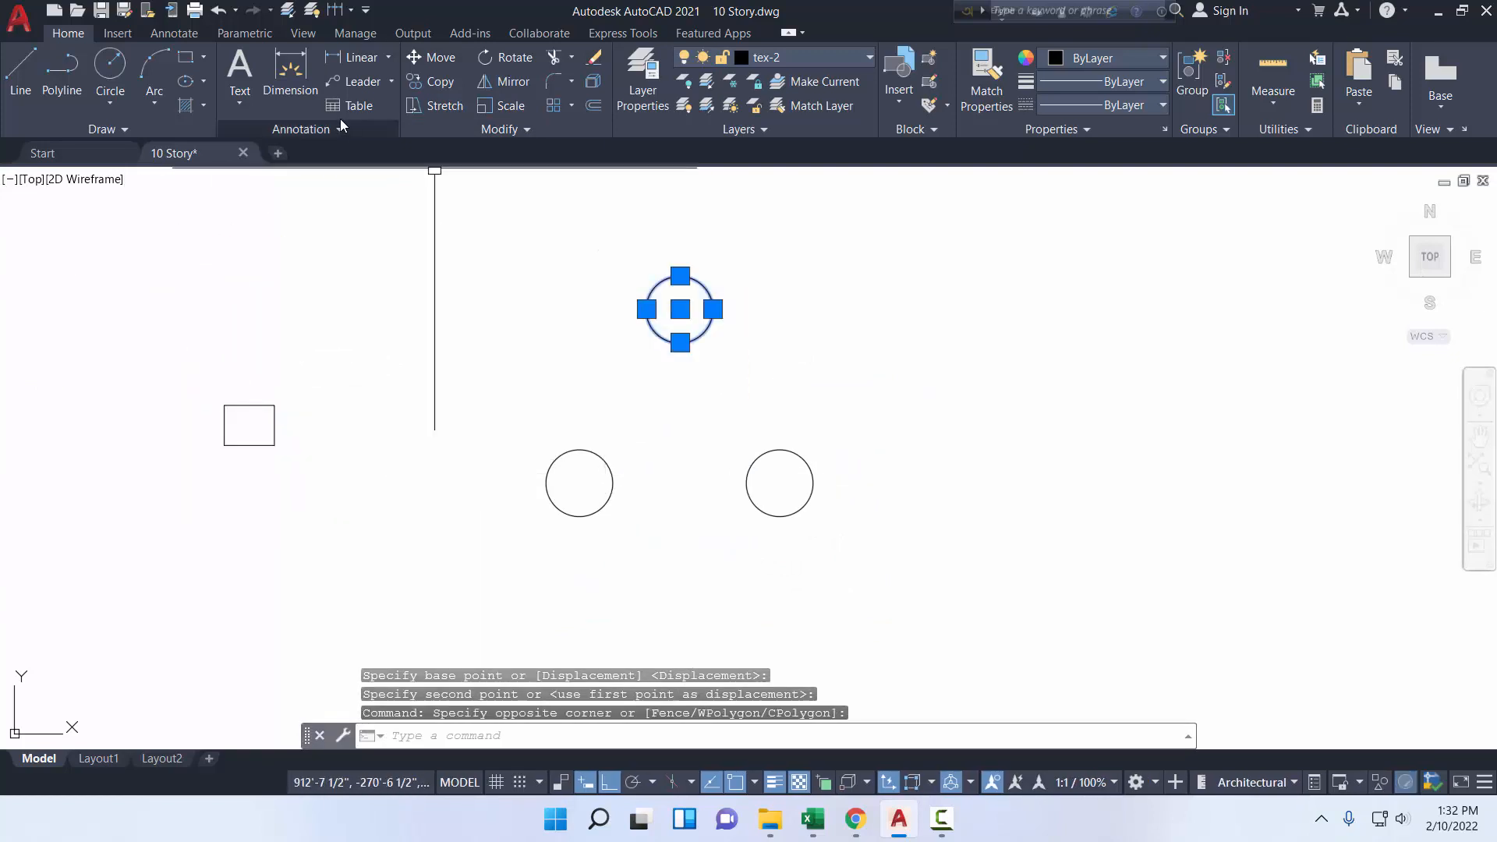
left_click(426, 83)
left_click(350, 234)
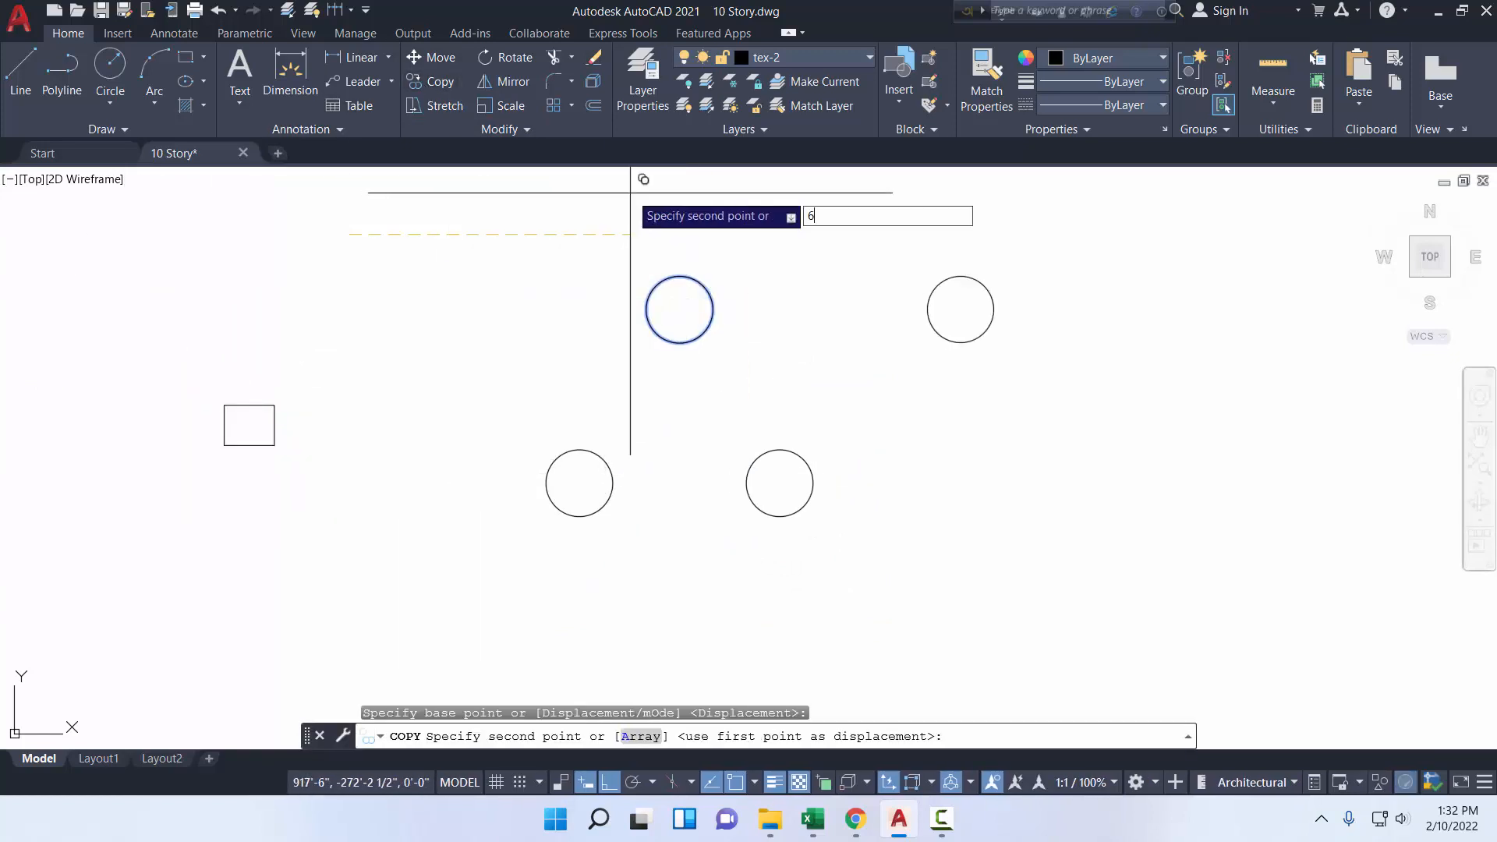
key("Return")
key("Escape")
- Copy the right-hand pile of the lower row 60" to the right as the row's third pile
left_click(920, 551)
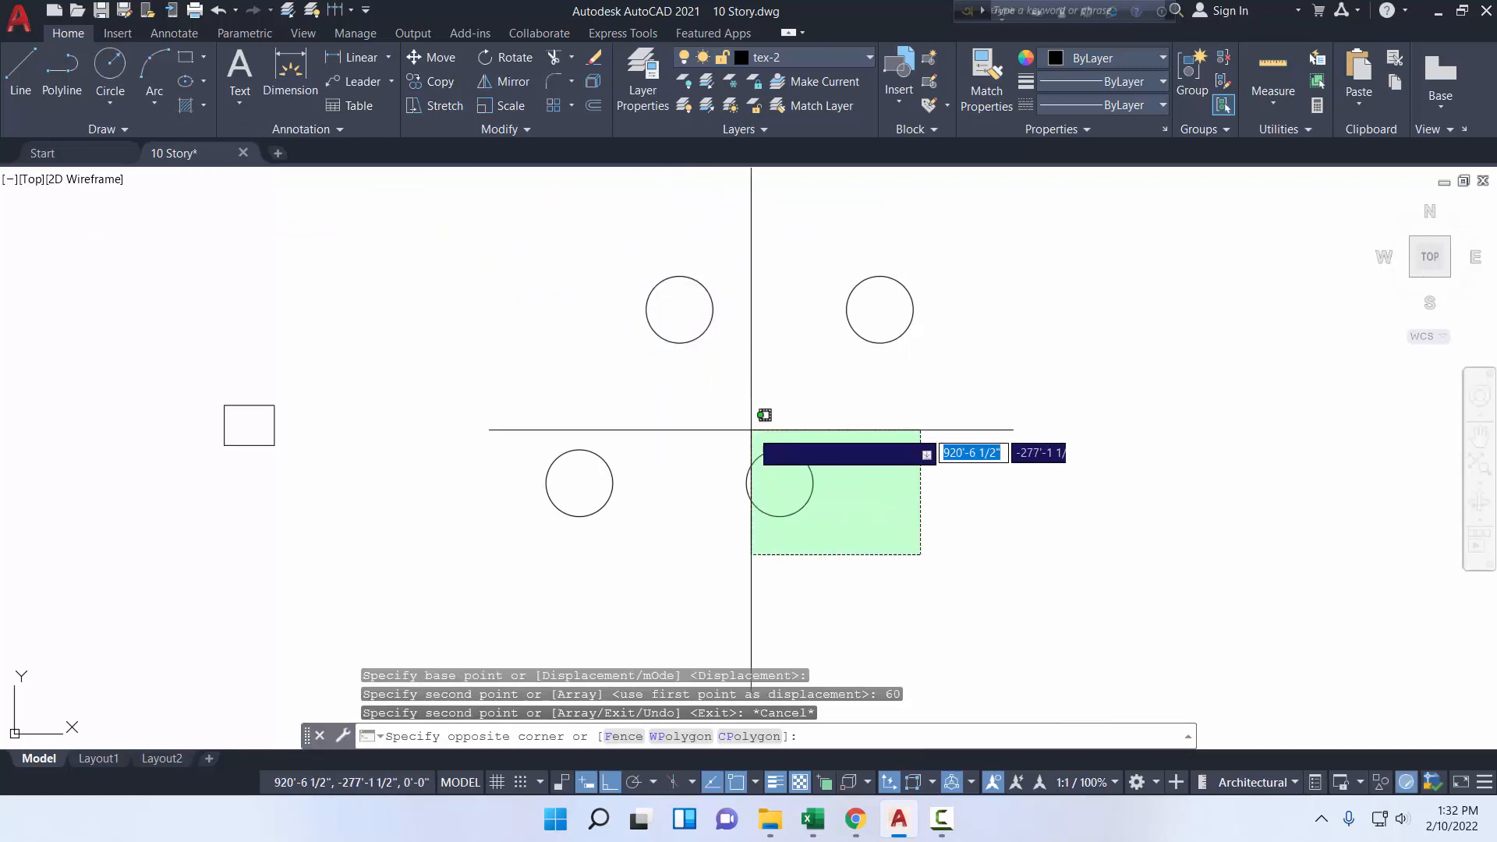
left_click(707, 397)
left_click(421, 83)
left_click(780, 483)
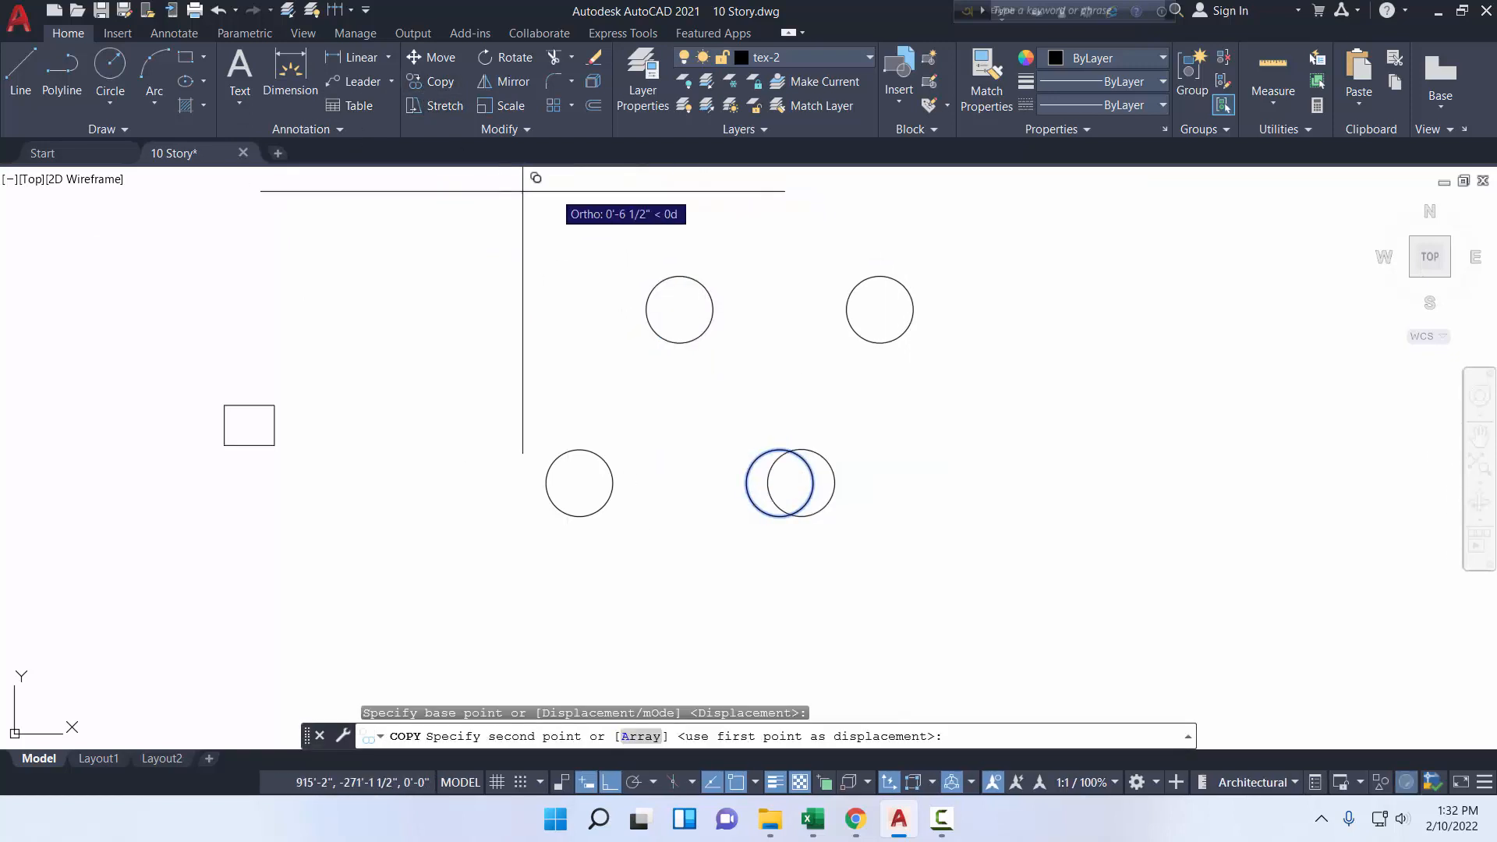
key("Return")
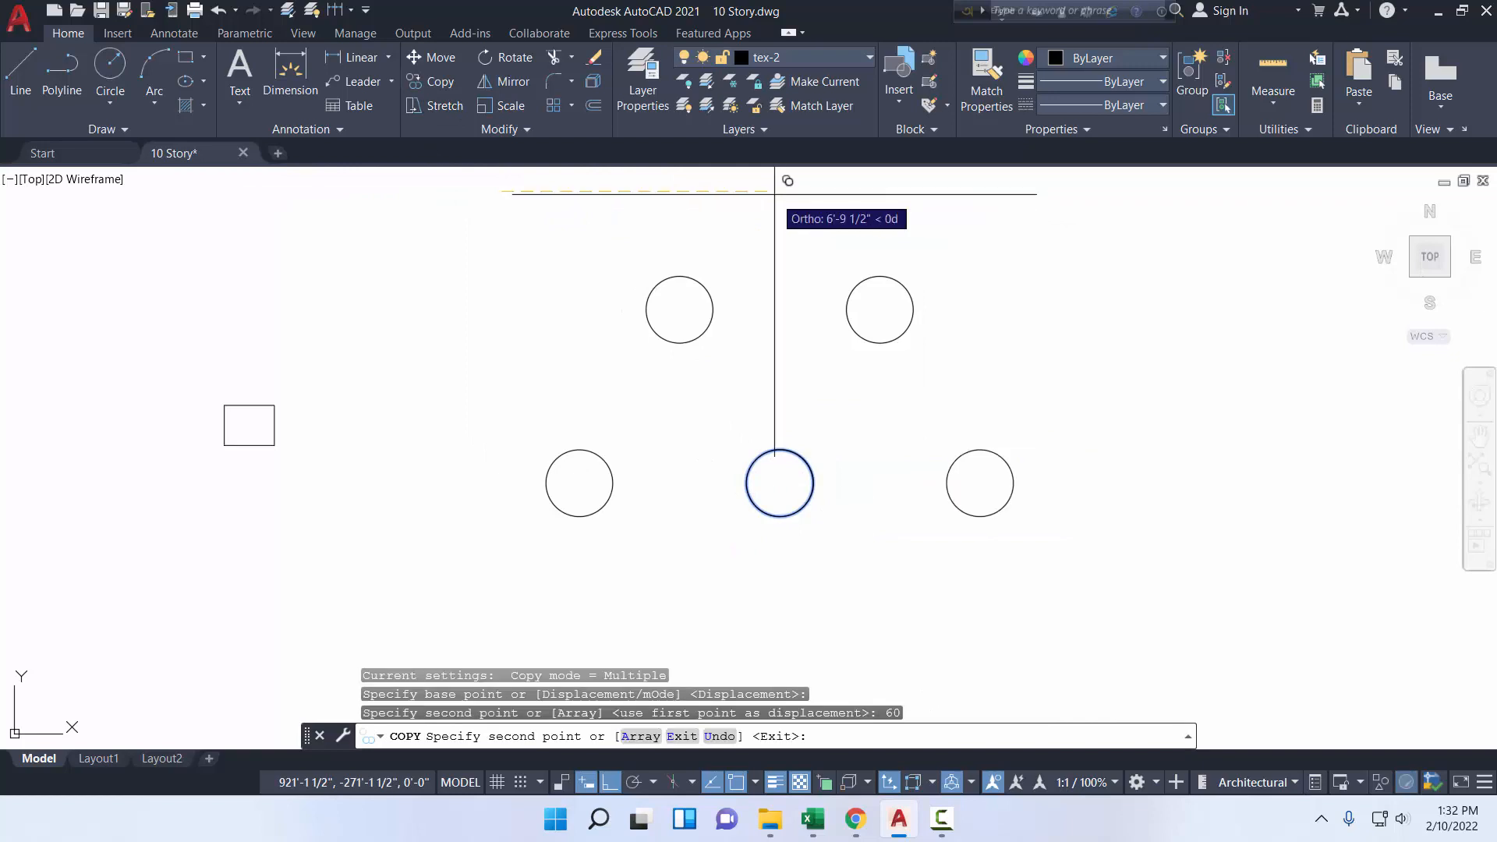
key("Escape")
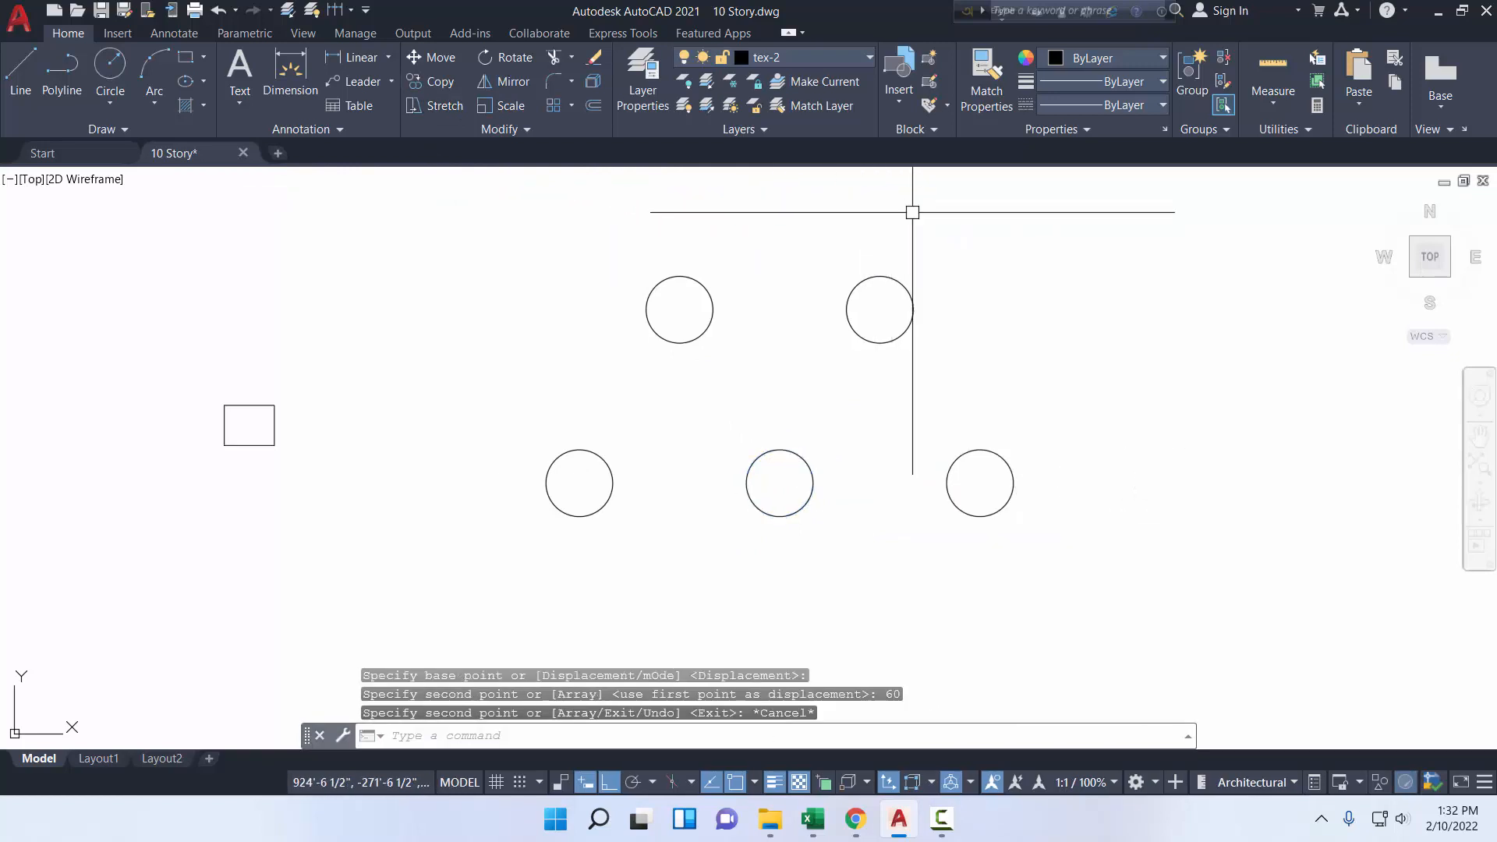
- Copy the second pile of the upper row 60" to the right to complete a three-pile upper row
left_click(926, 354)
left_click(823, 273)
left_click(433, 81)
left_click(354, 248)
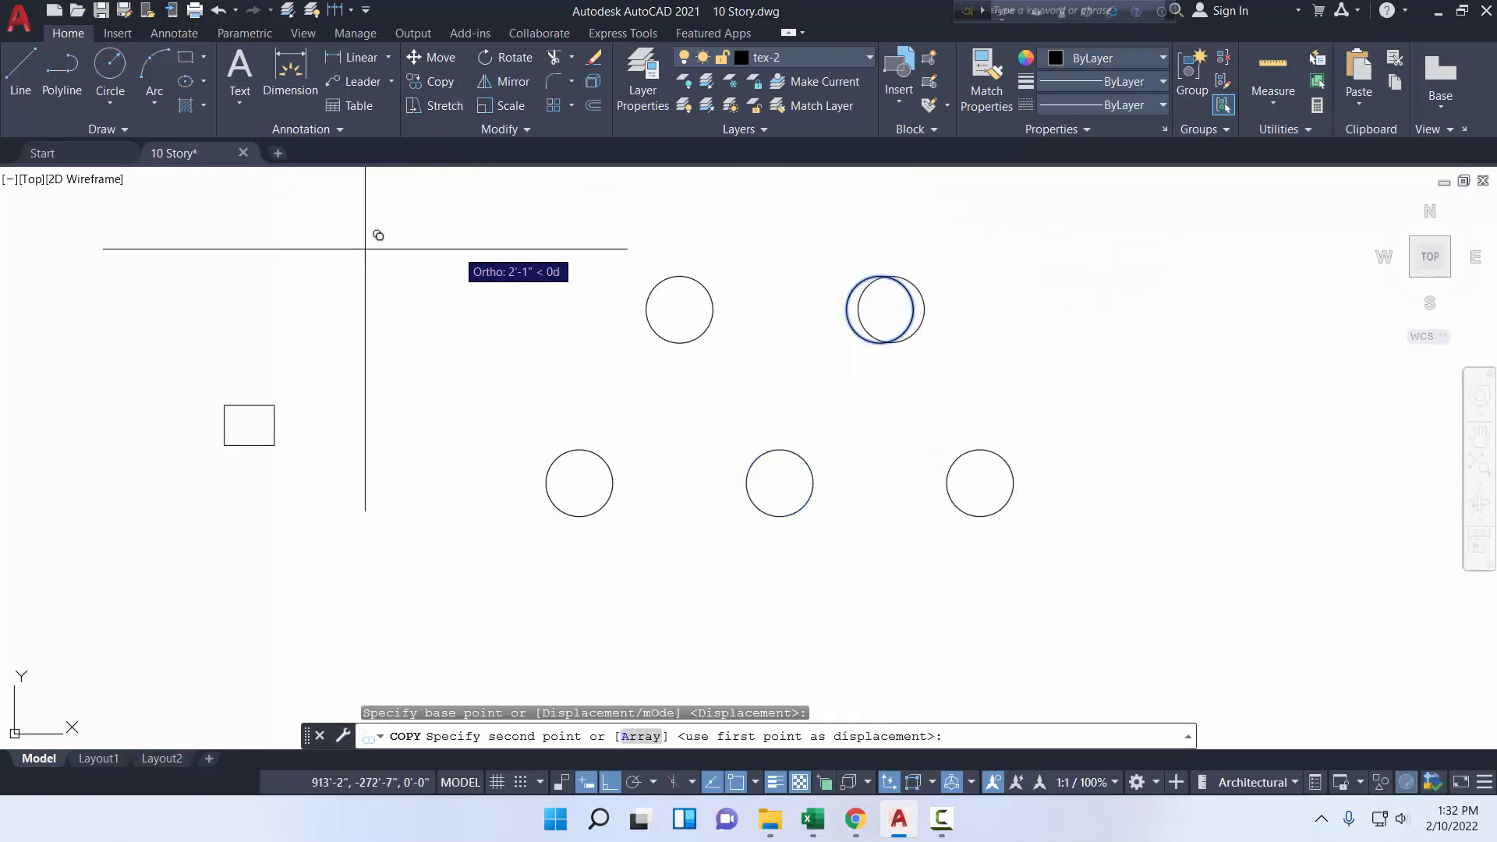
key("Return")
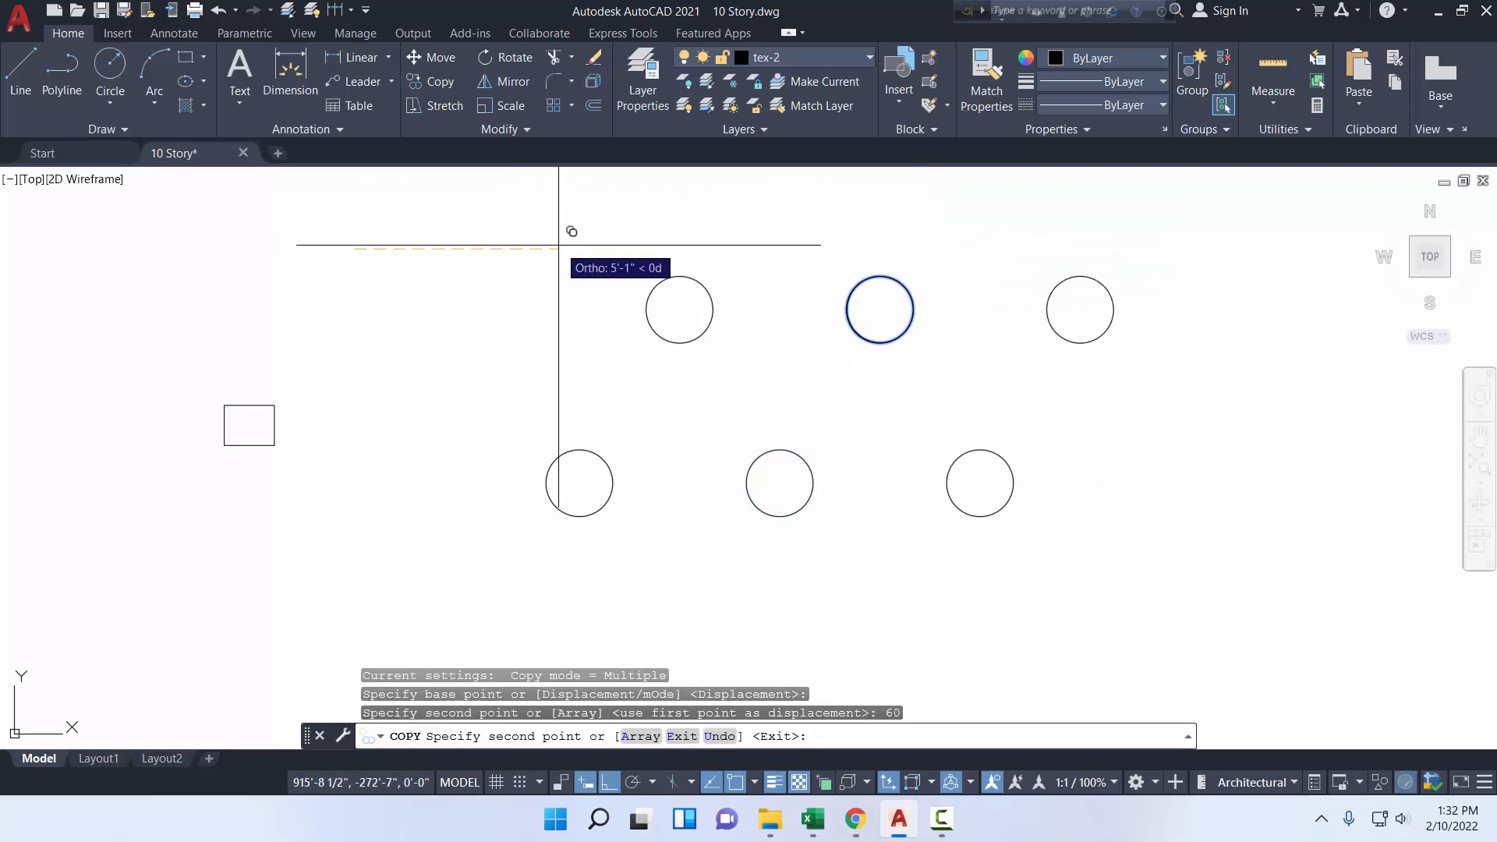
key("Escape")
- Copy the third pile of the lower row 60" to the right to complete a four-pile lower row
left_click(1096, 552)
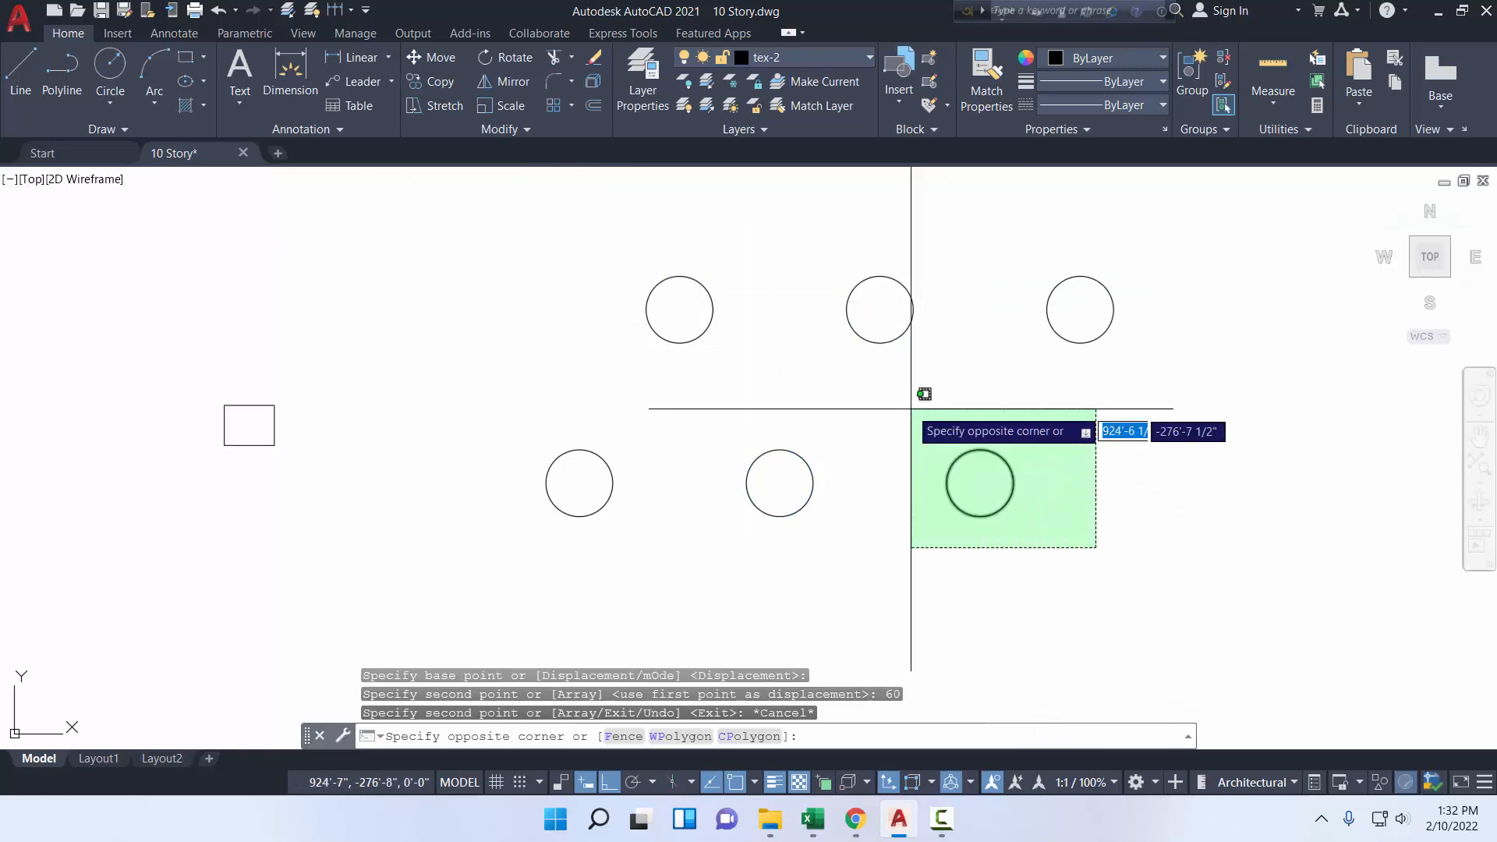
left_click(914, 399)
left_click(432, 82)
left_click(252, 315)
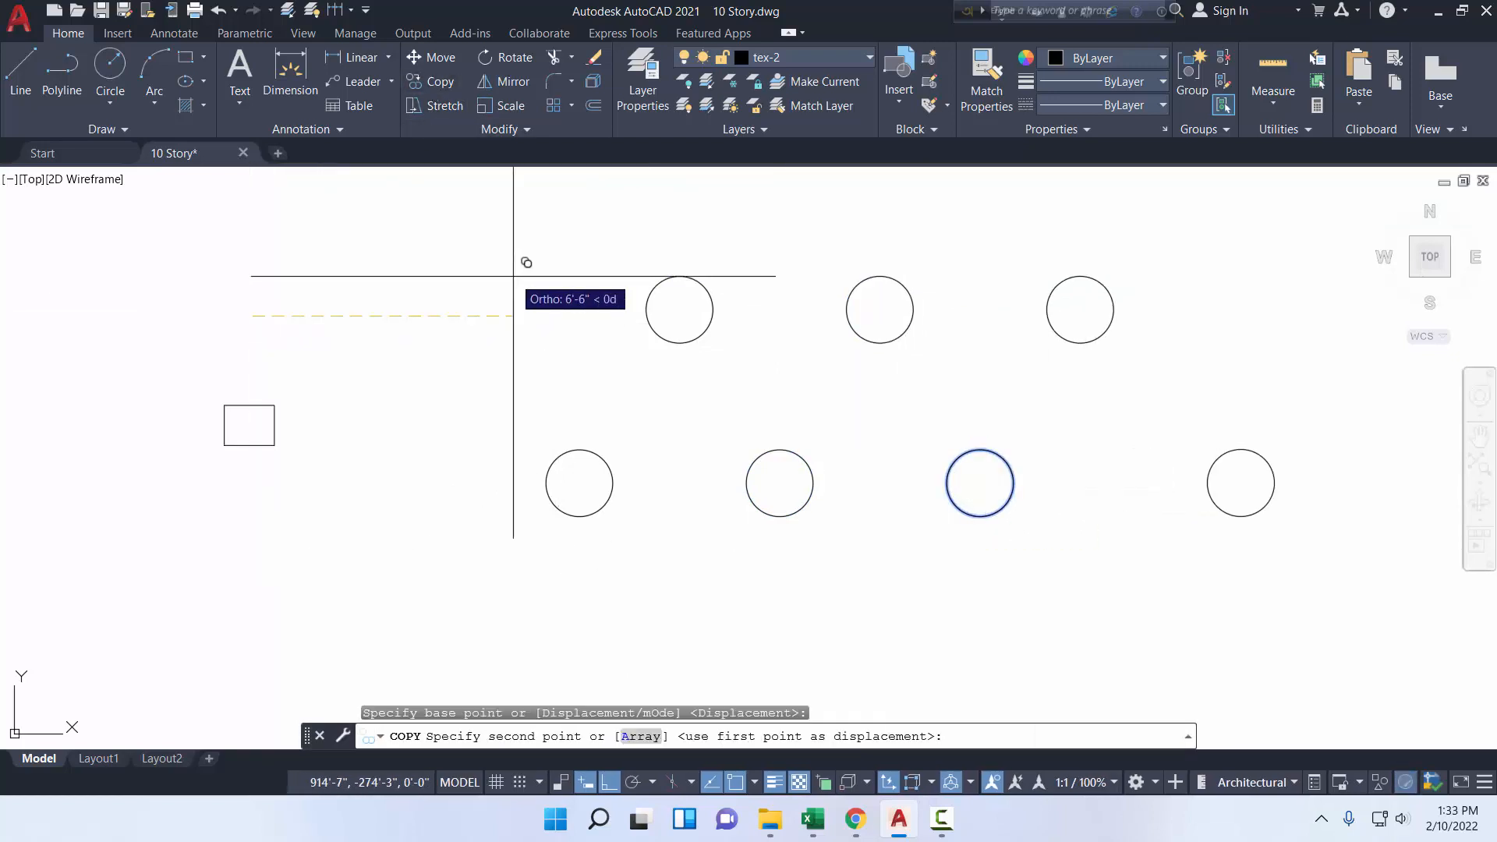
type("60")
key("Return")
key("Escape")
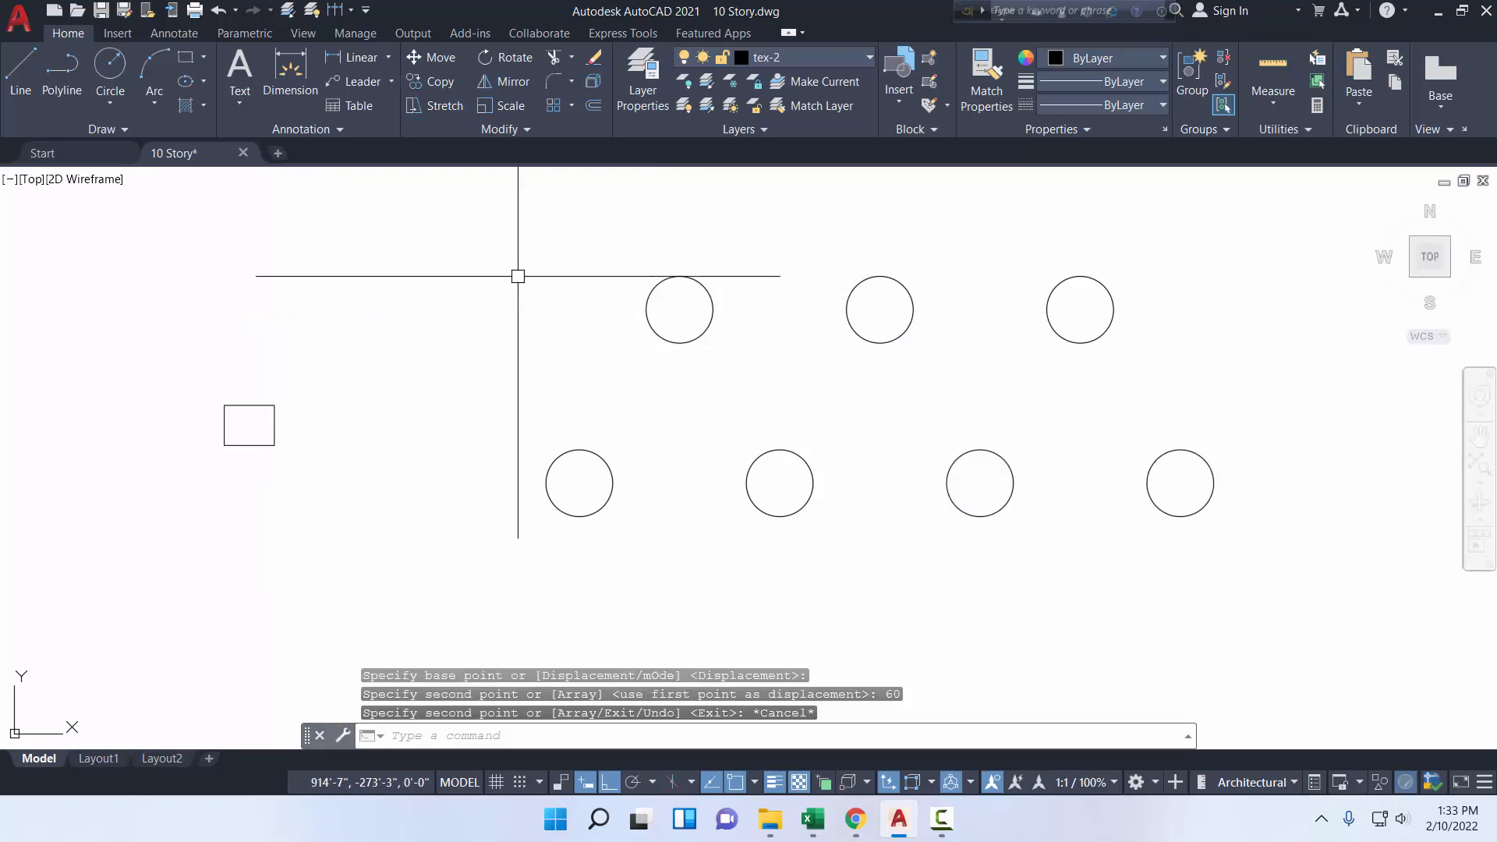
- Draw a closed trapezoidal polyline through the centres of the end piles of the upper and lower rows
scroll(986, 464, "down", 2)
middle_click_drag(993, 458, 881, 473)
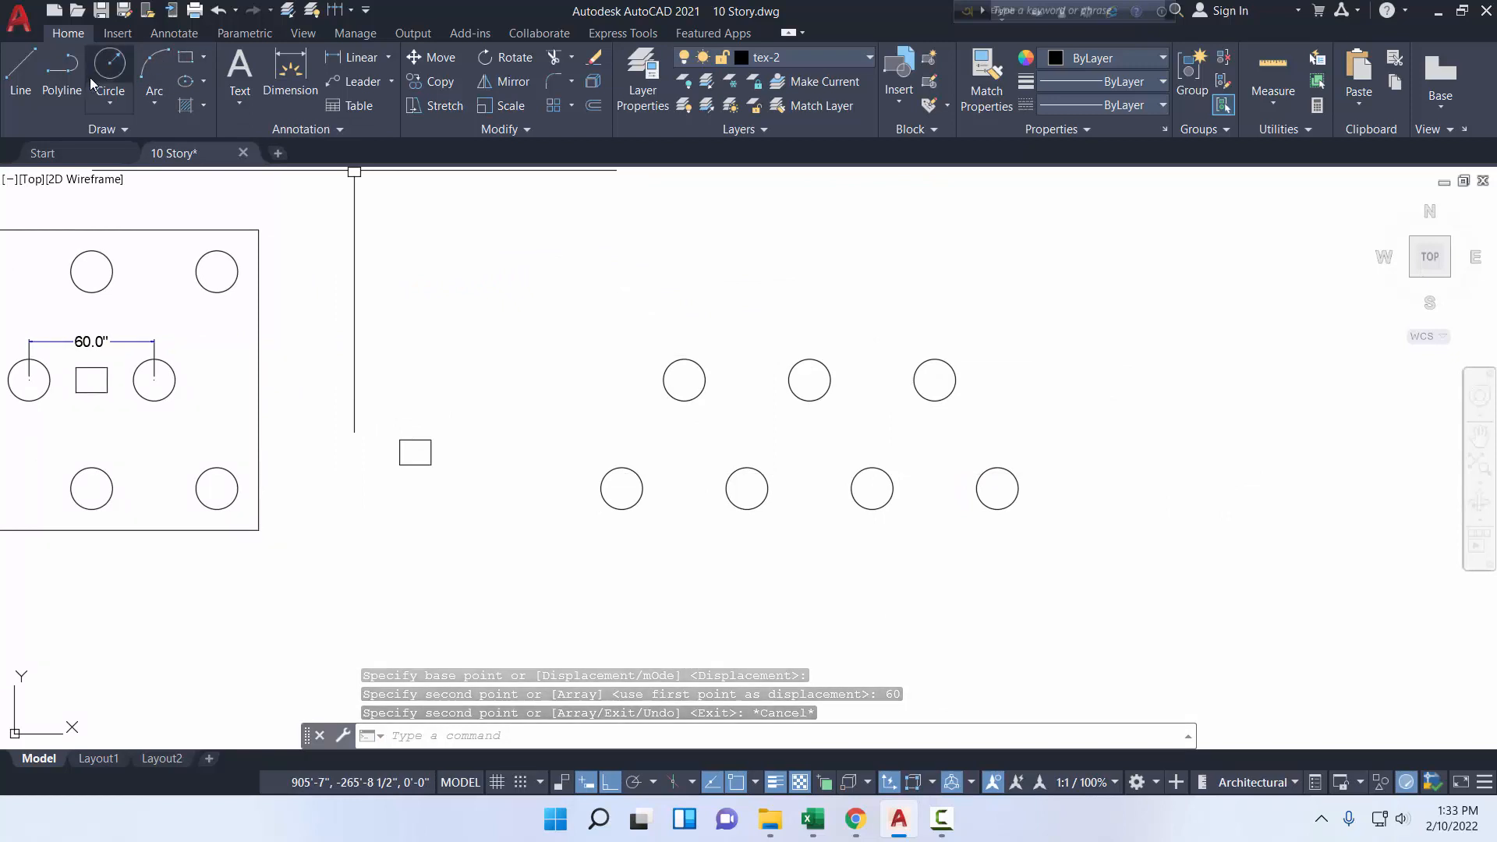
left_click(62, 69)
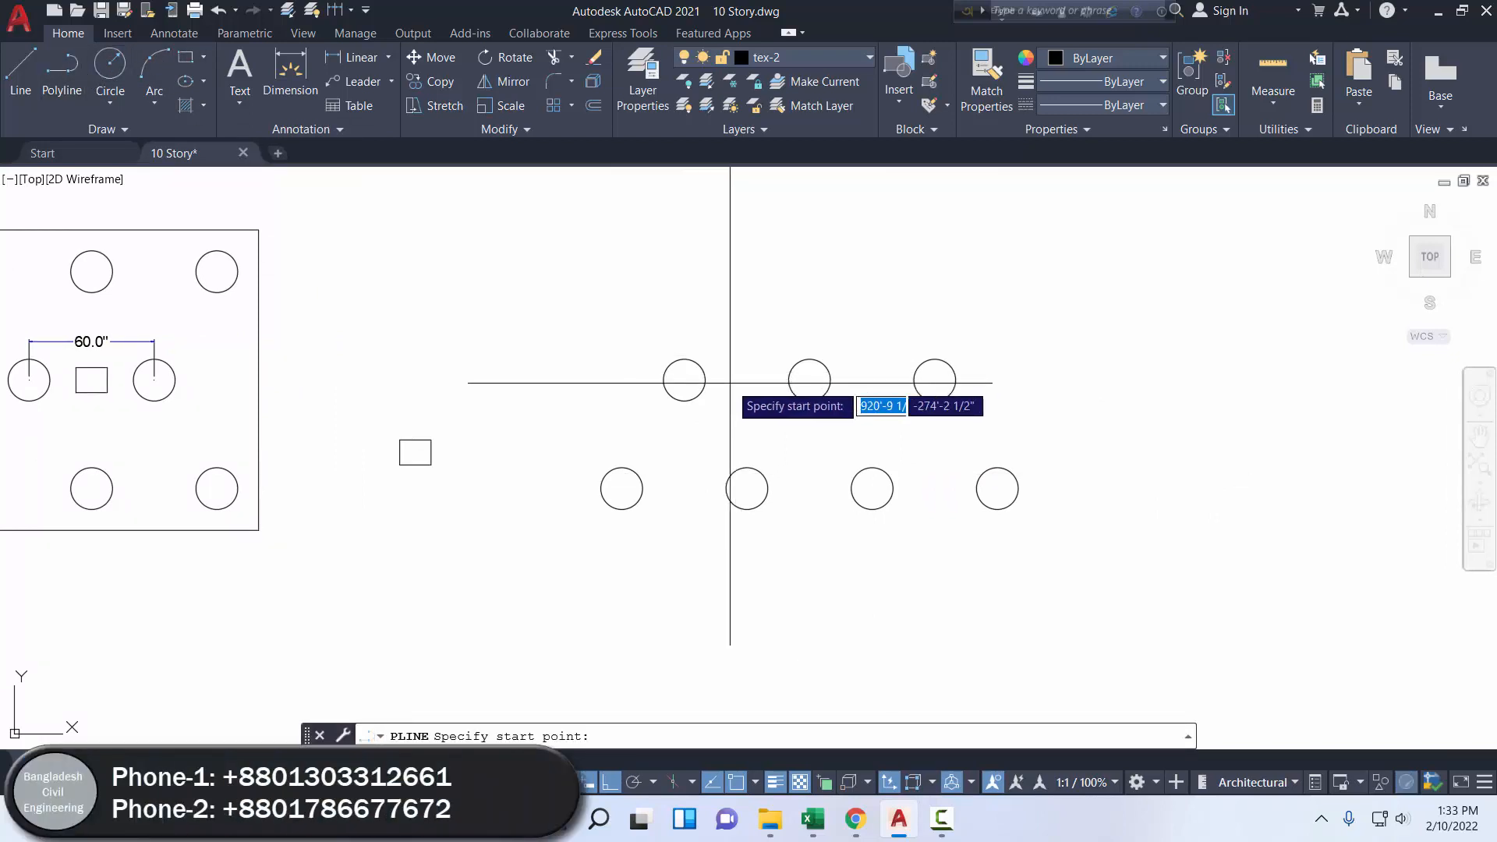
left_click(685, 380)
left_click(935, 379)
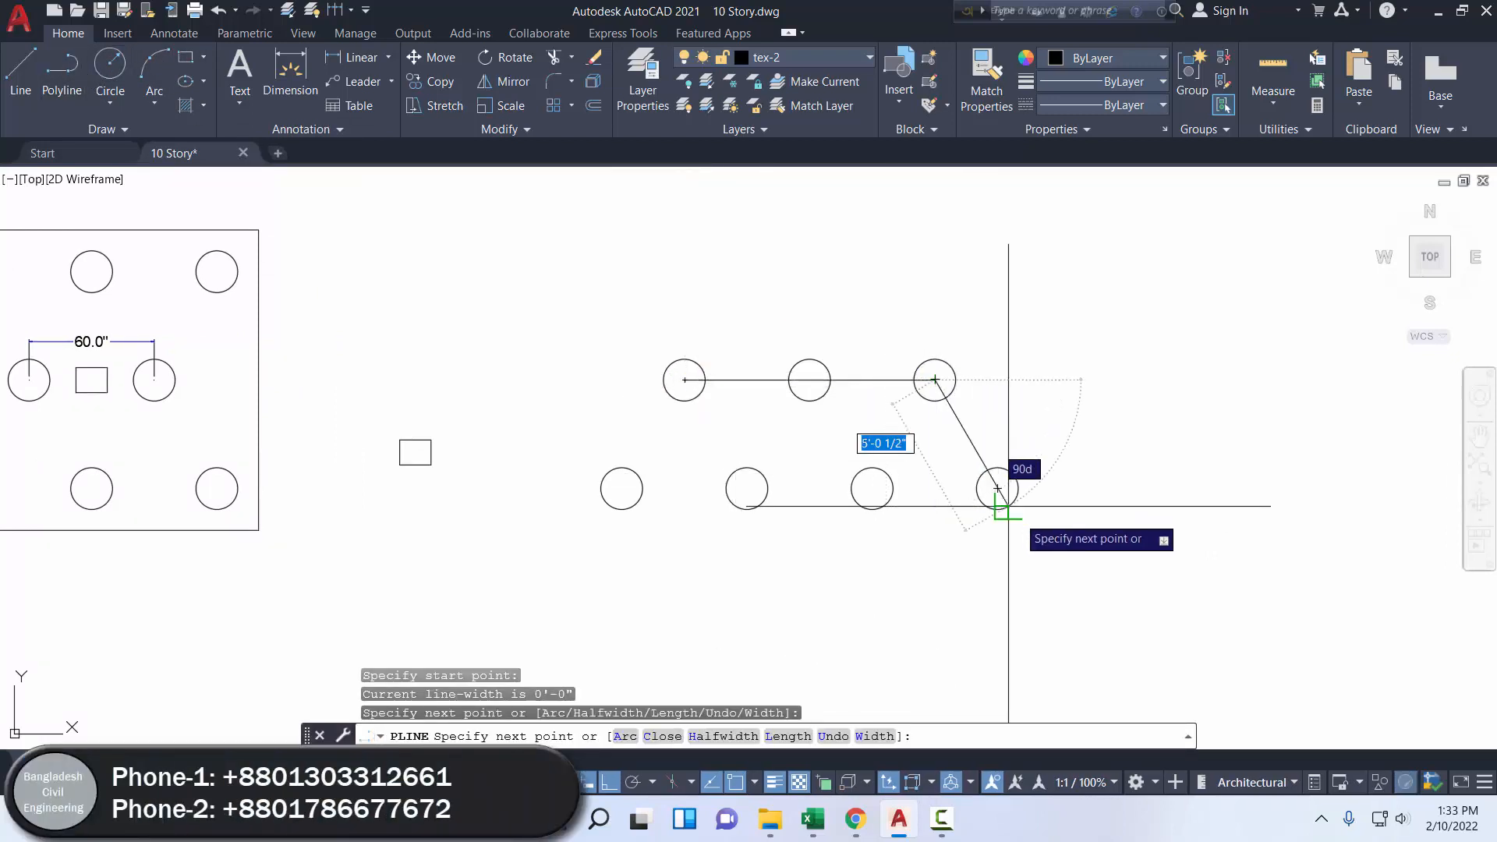
left_click(998, 489)
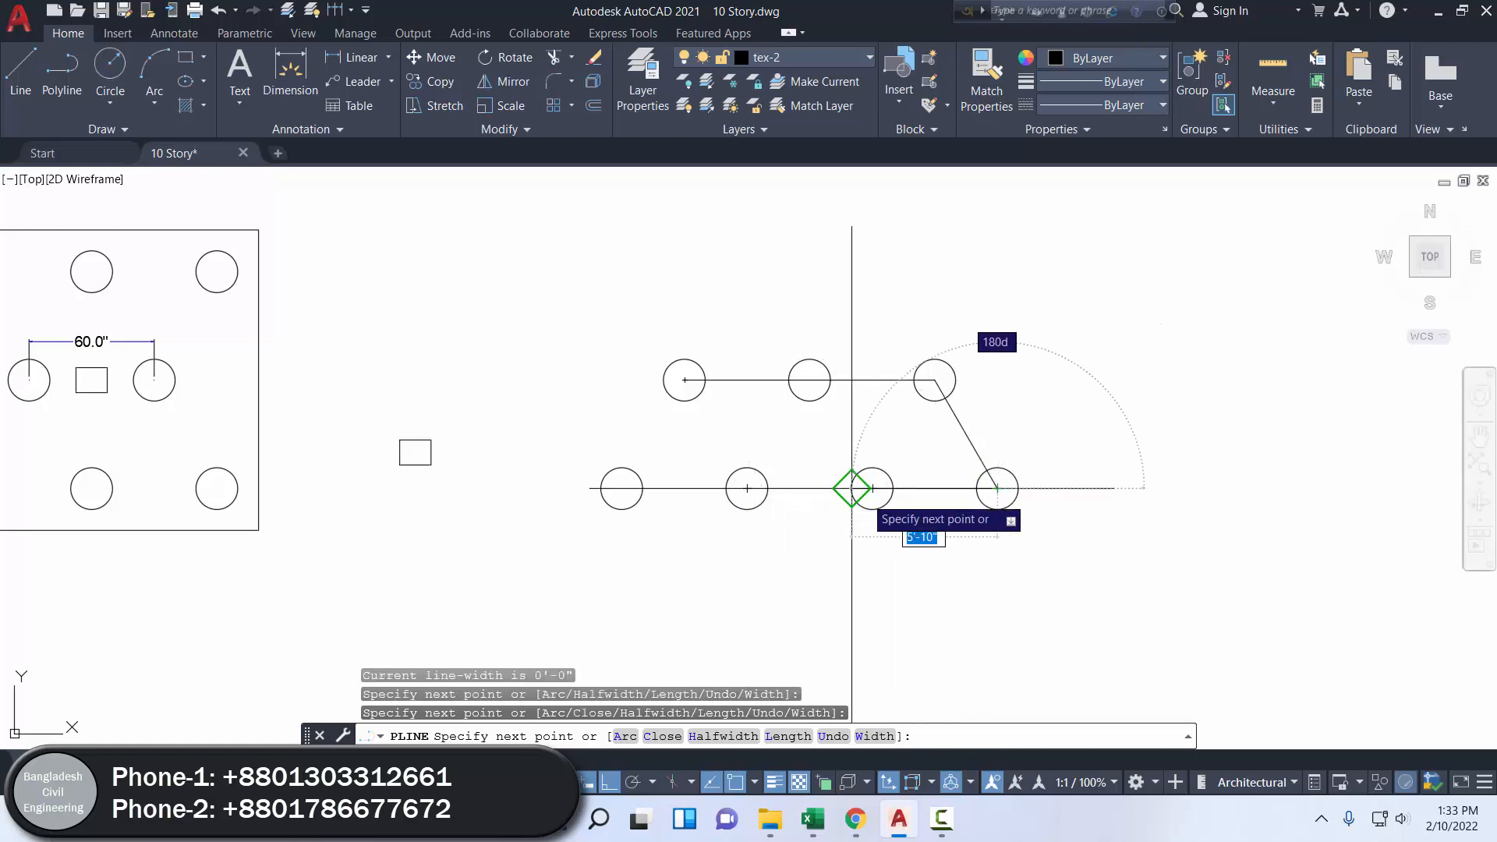
left_click(622, 488)
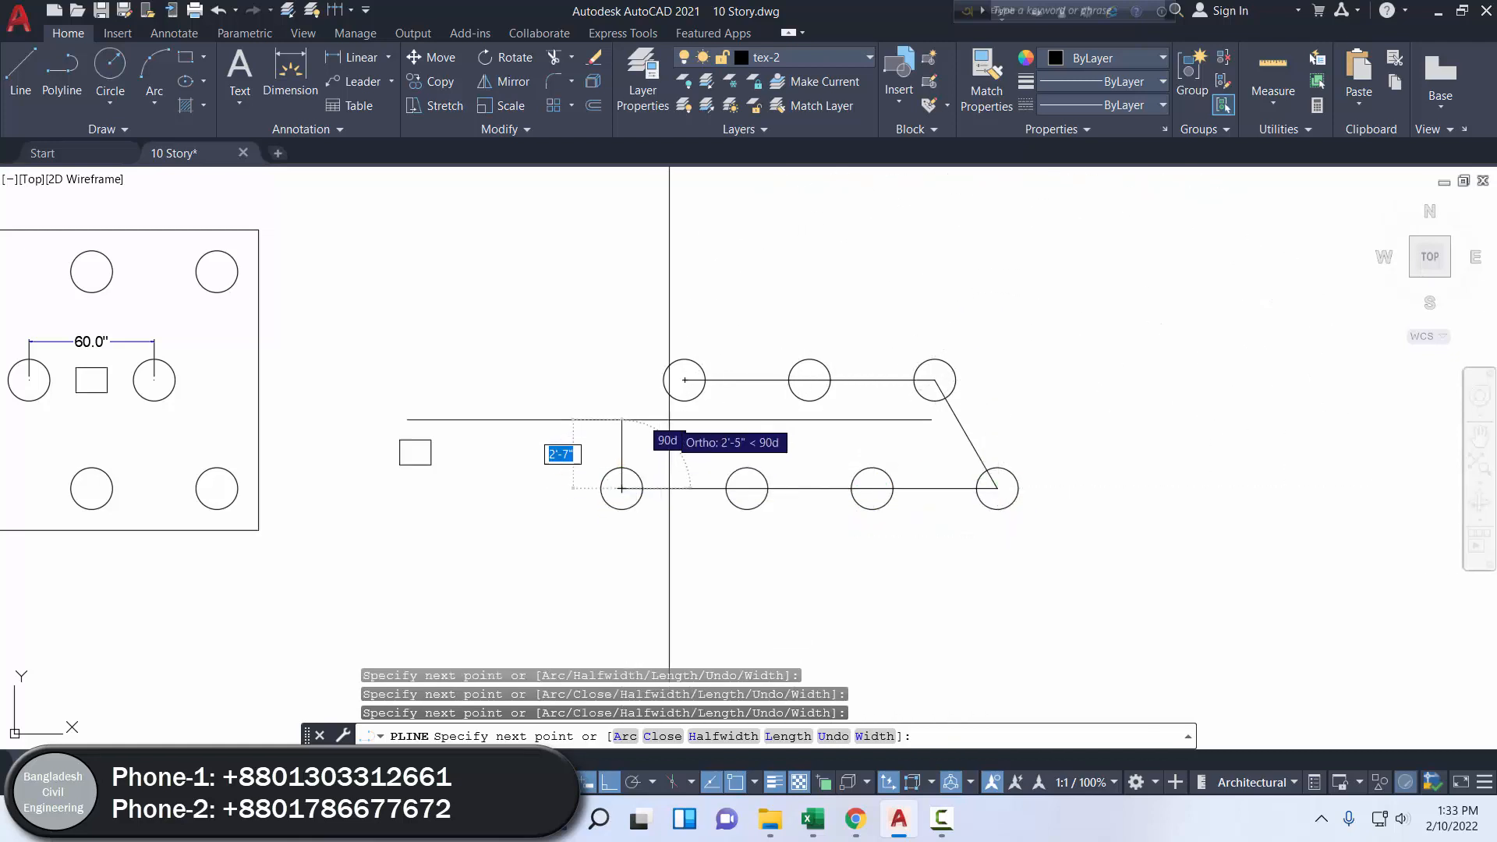
left_click(684, 380)
key("Return")
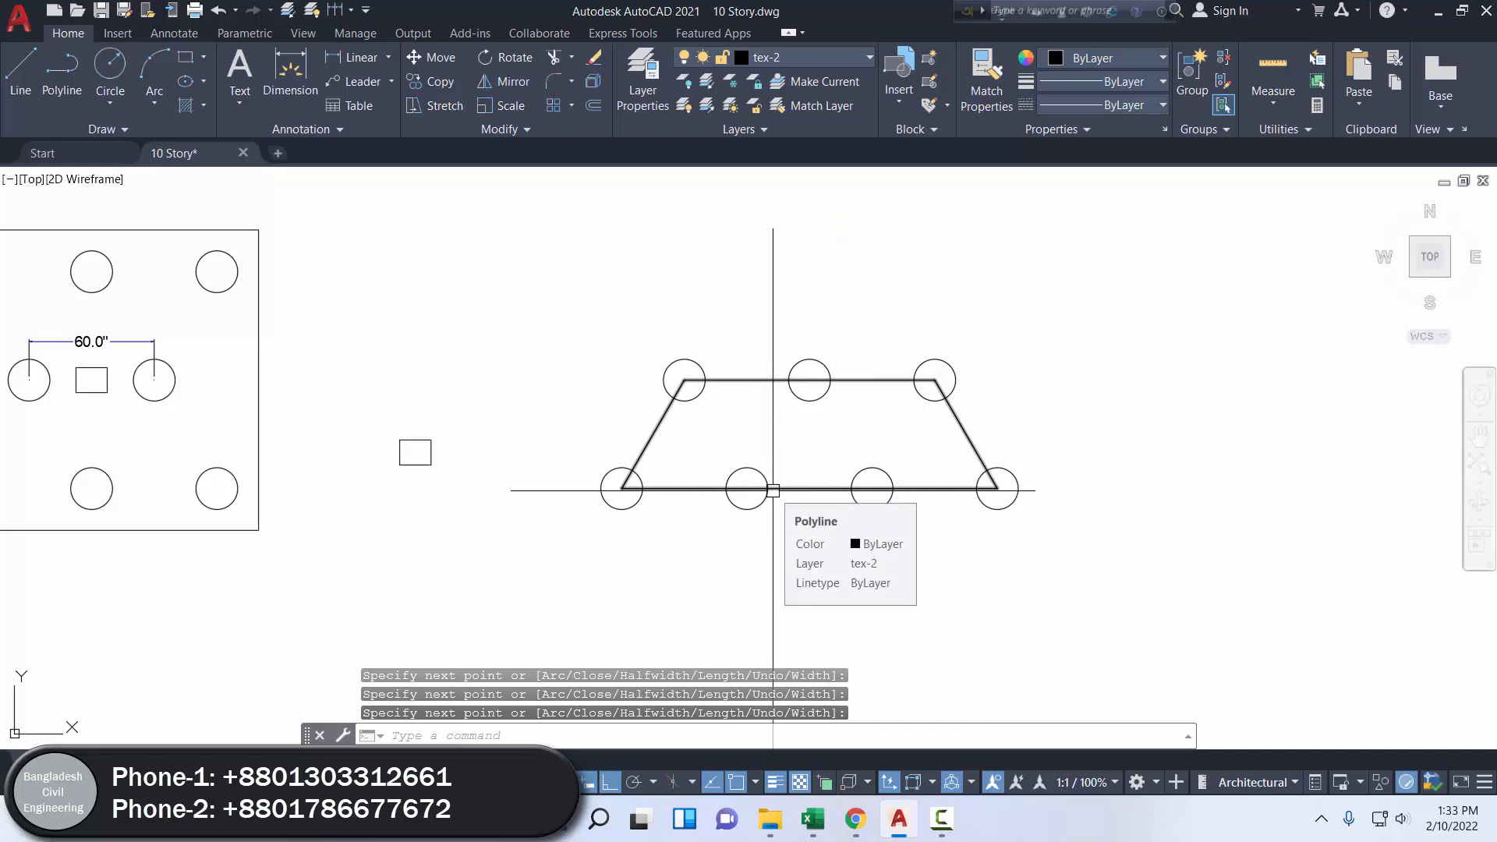
- Offset the trapezoidal polyline outward by 1'-8" to form the seven-pile cap outline
type("o")
key("Return")
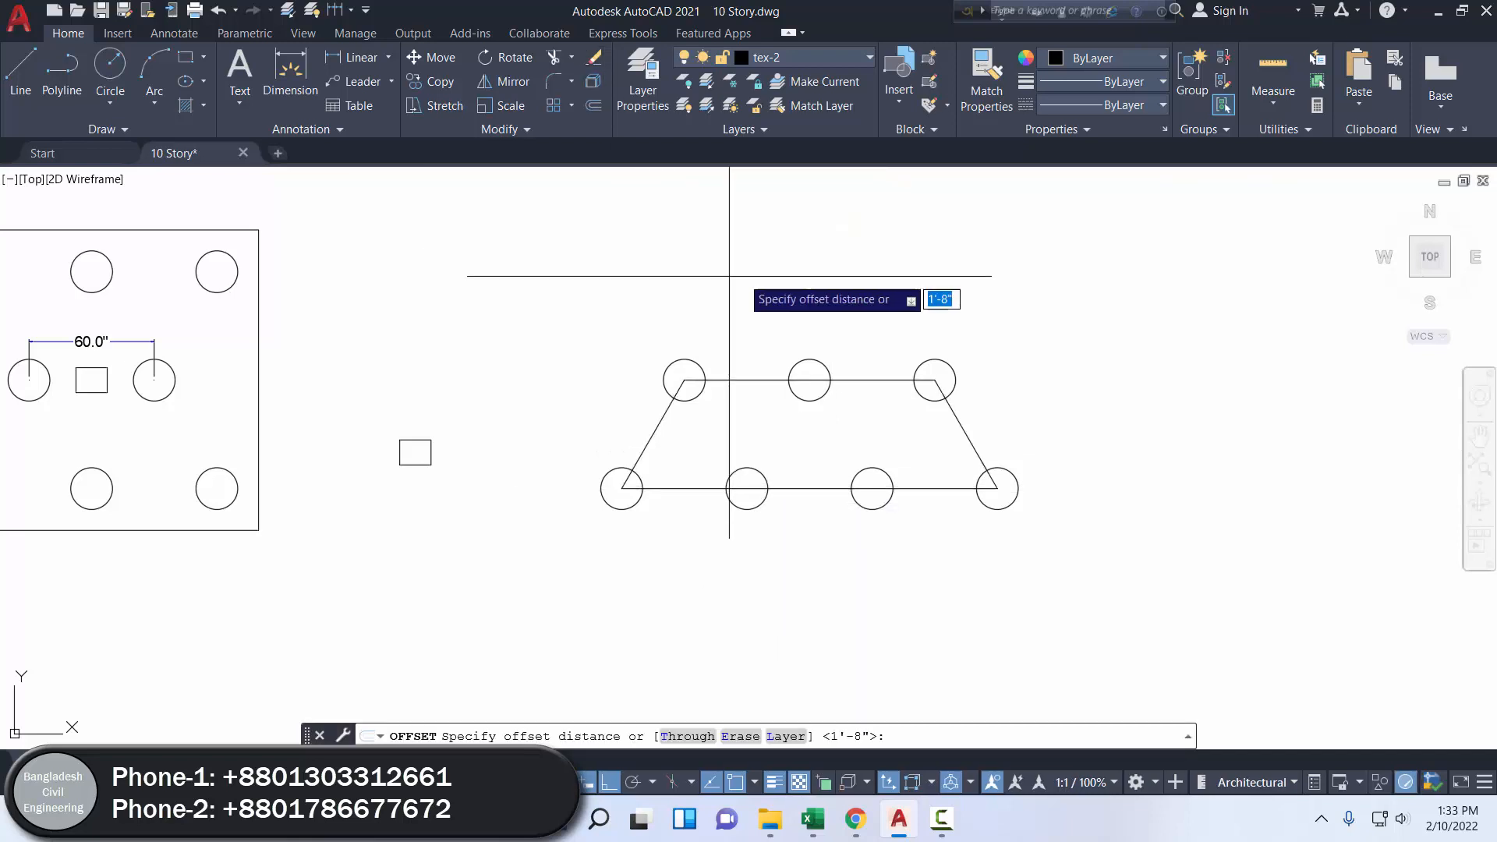
key("Return")
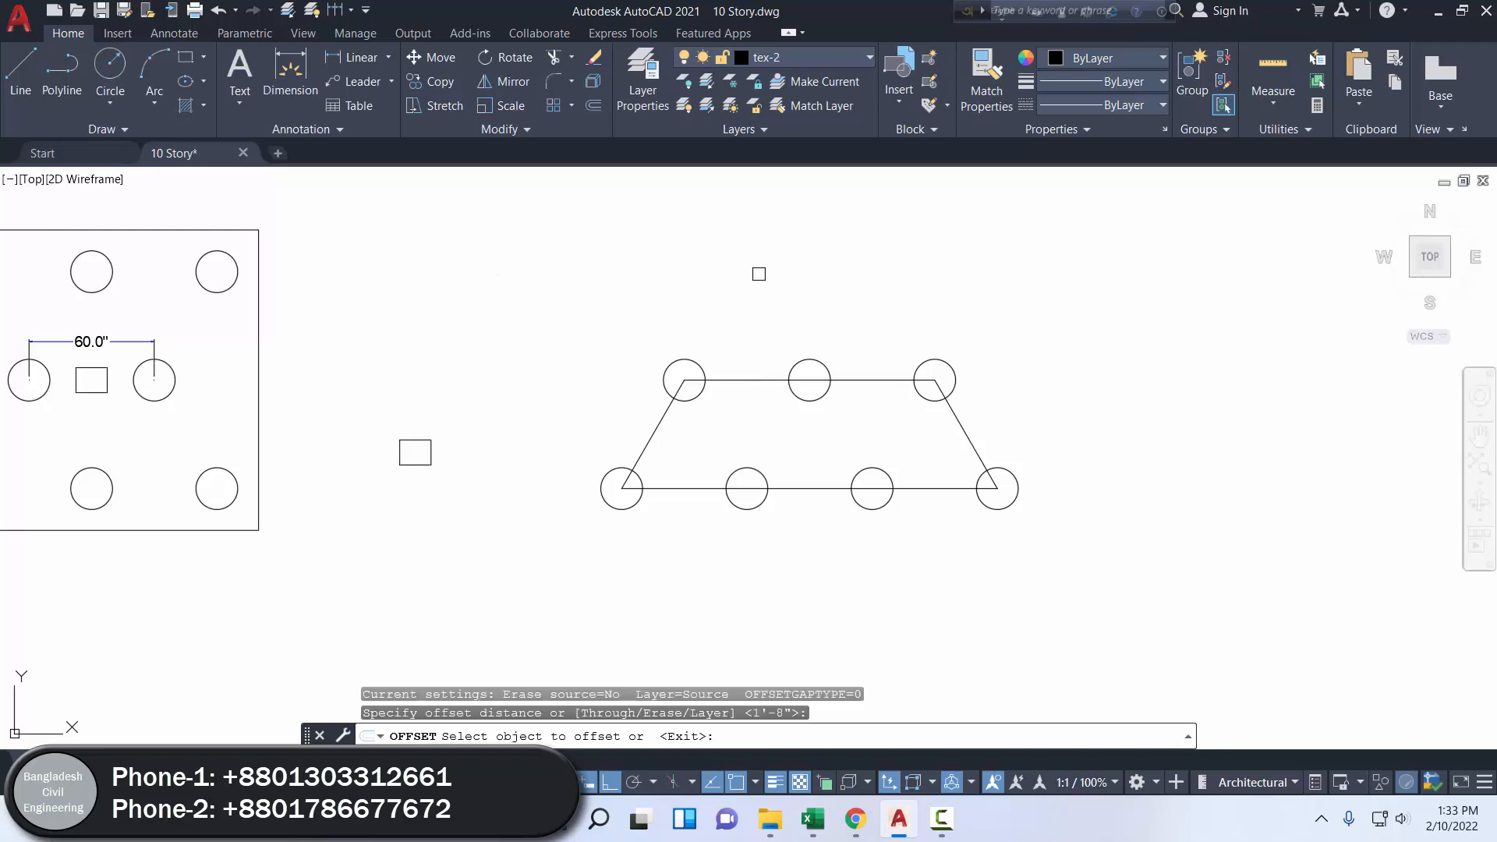
left_click(751, 380)
left_click(685, 246)
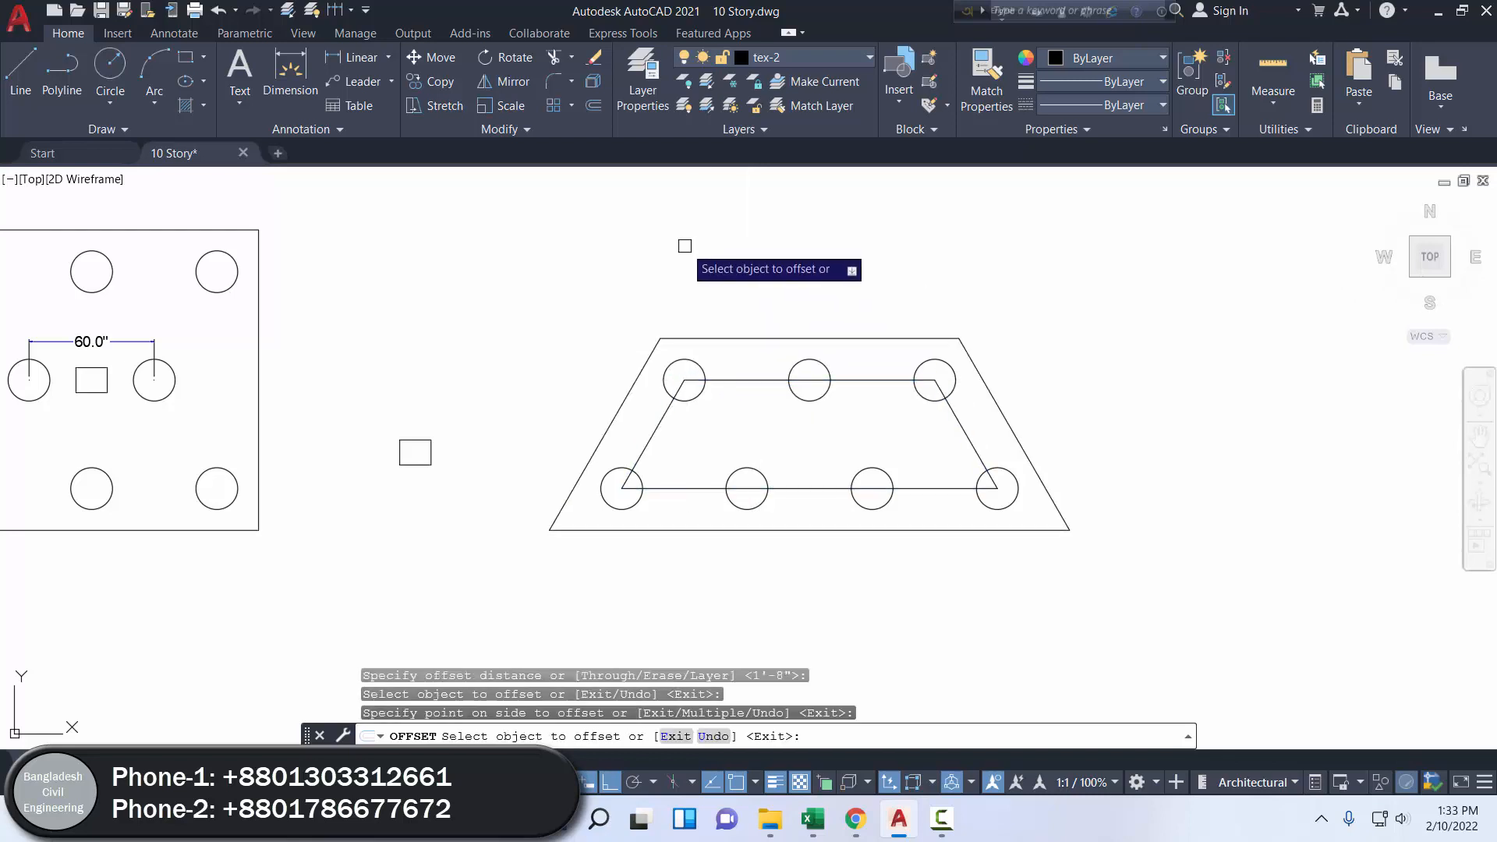
- Move the rectangular column by its centre onto the geometric centre of the trapezoidal polyline
left_click(425, 440)
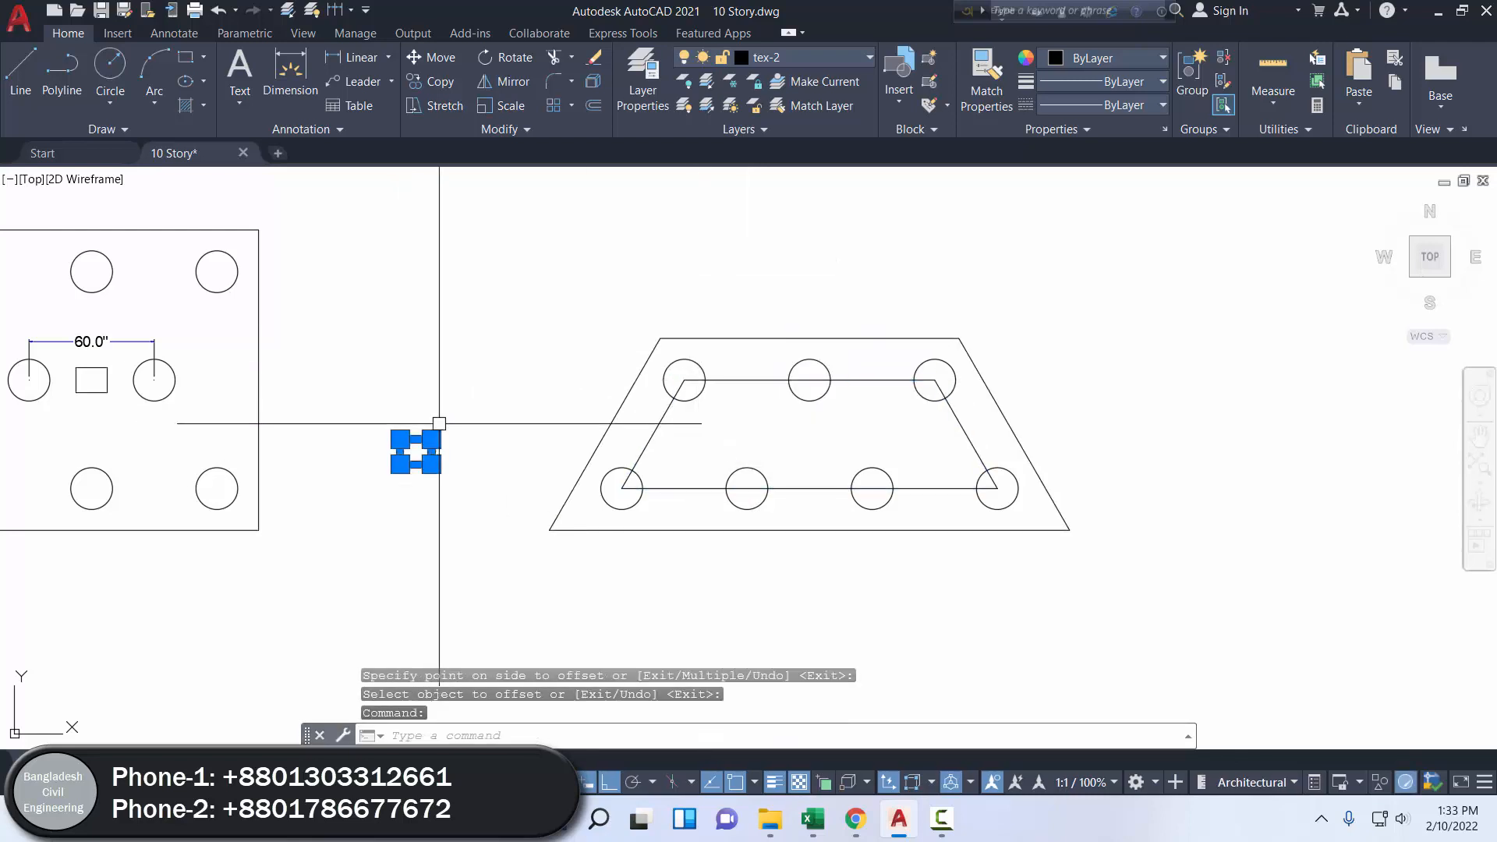
left_click(433, 58)
left_click(416, 452)
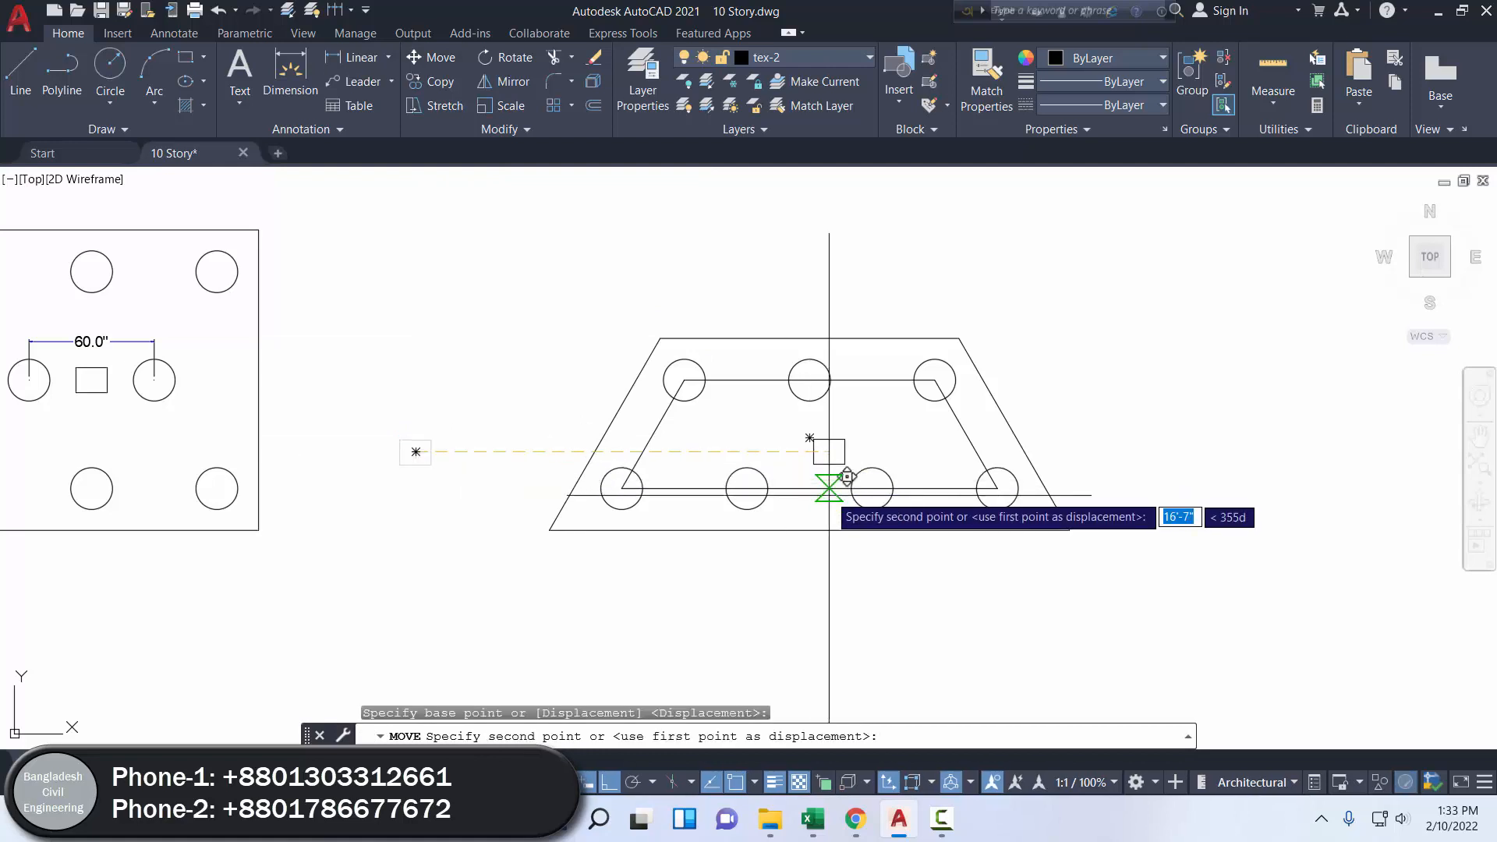
left_click(810, 438)
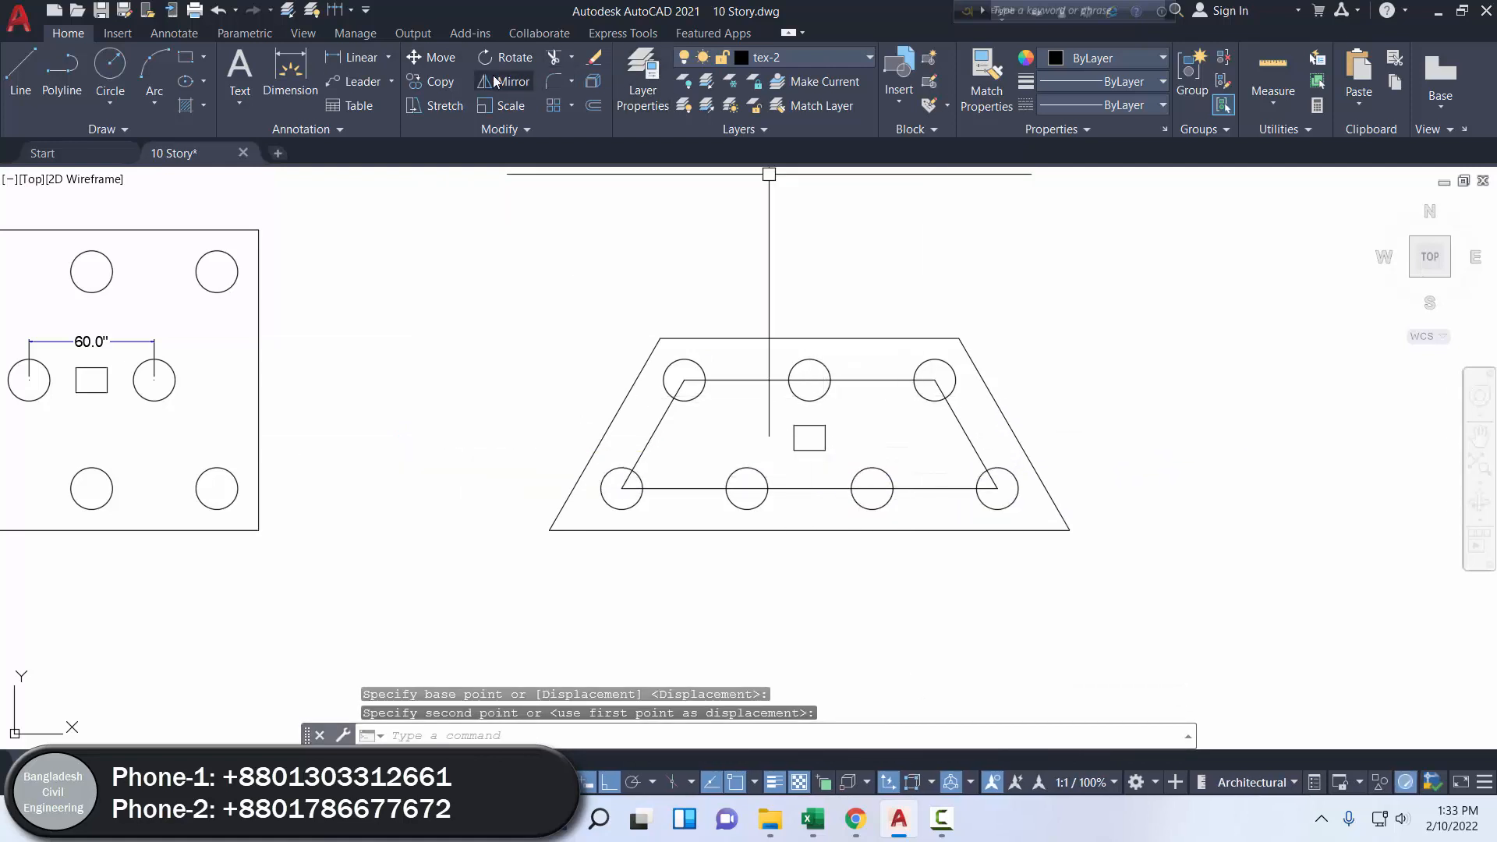
- Dimension the vertical distance from the column centre to the middle pile of the upper row, placing the dimension left of the column
left_click(291, 79)
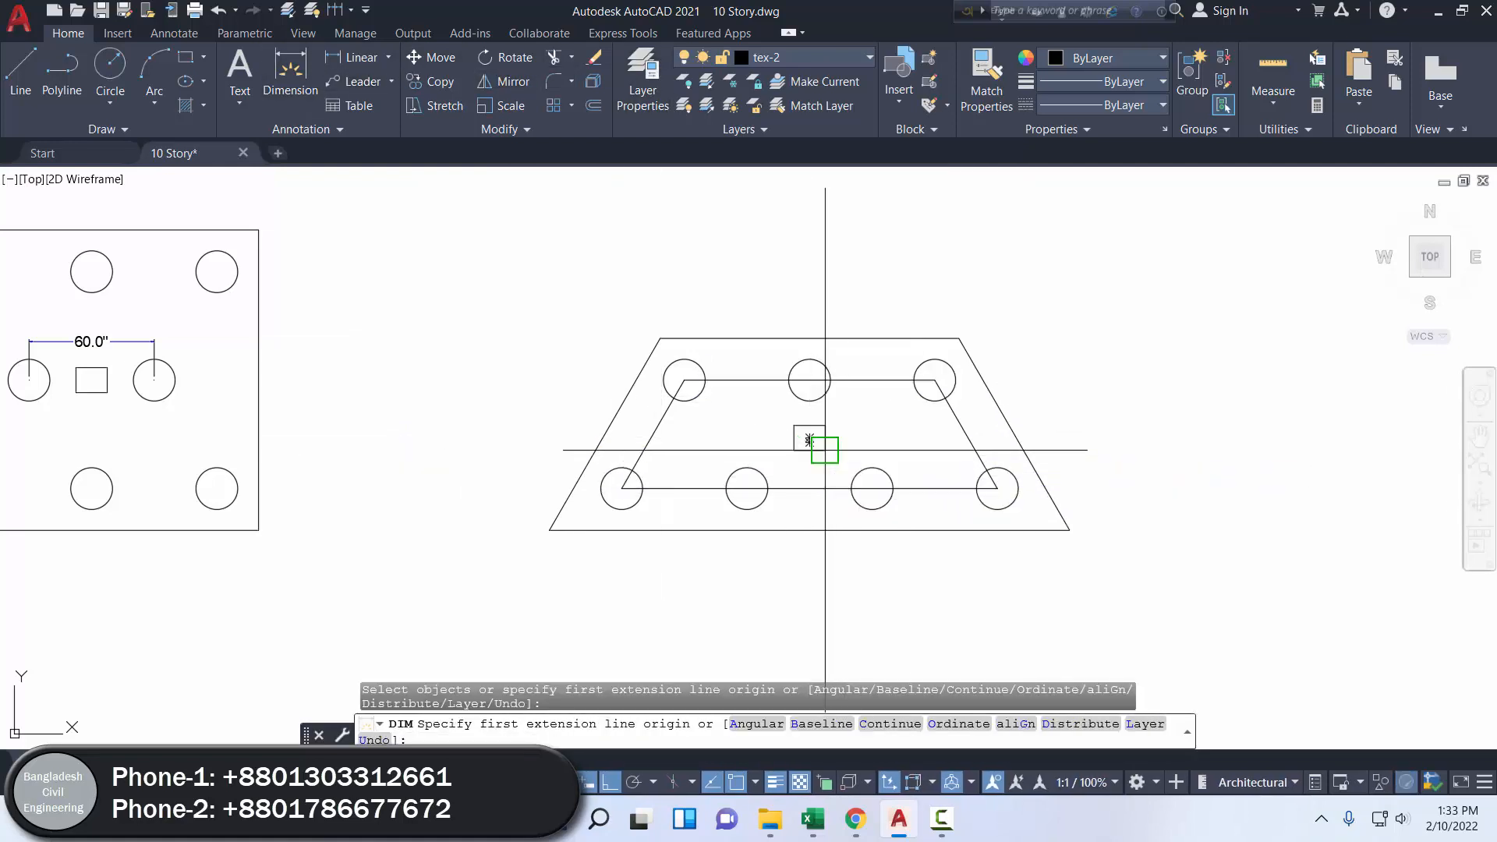
scroll(818, 491, "up", 6)
scroll(819, 399, "down", 4)
middle_click_drag(817, 396, 776, 483)
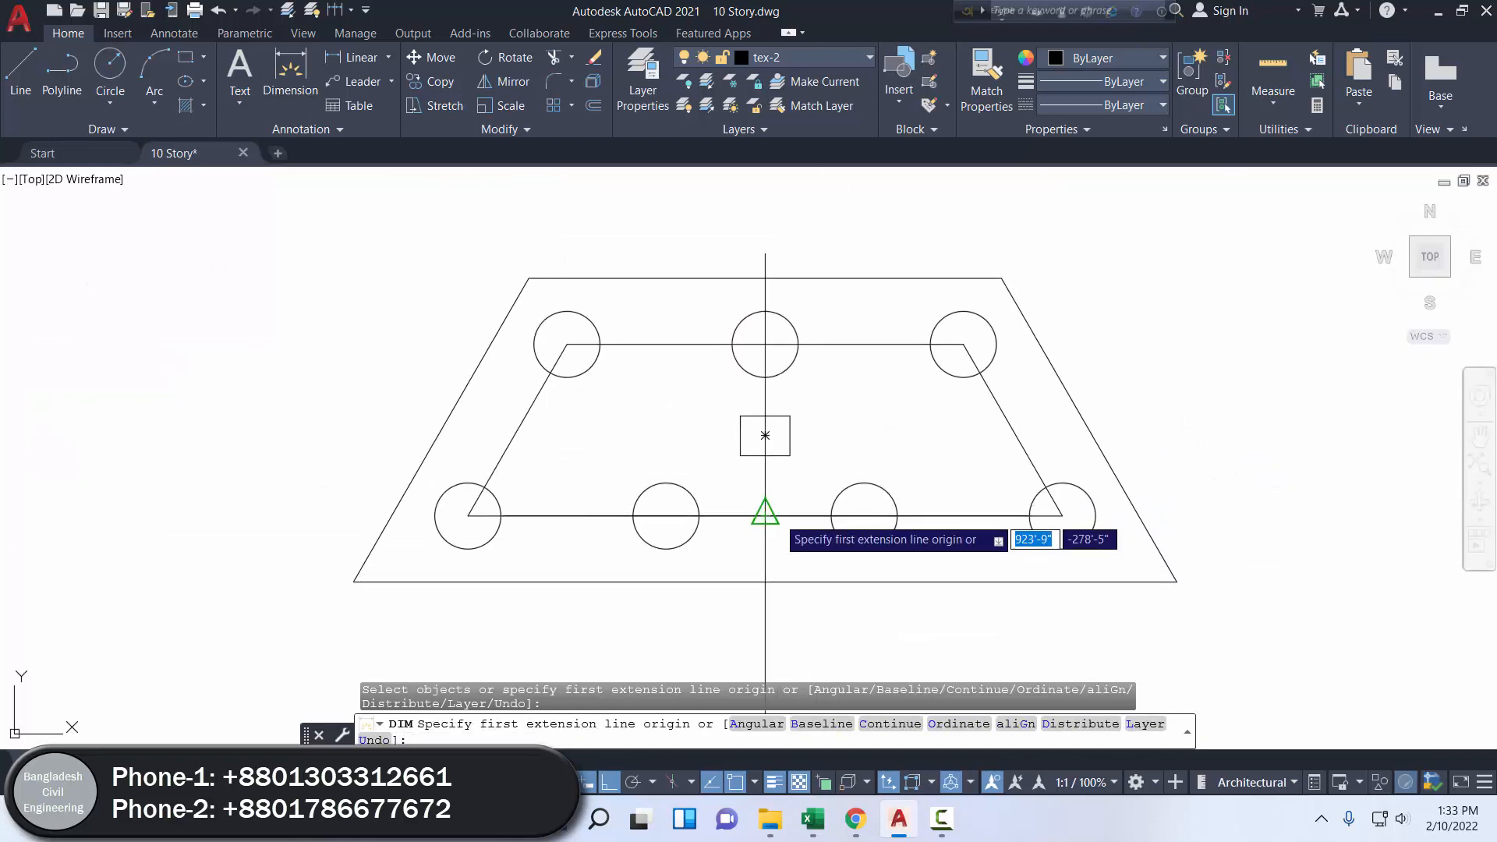
left_click(765, 436)
left_click(765, 344)
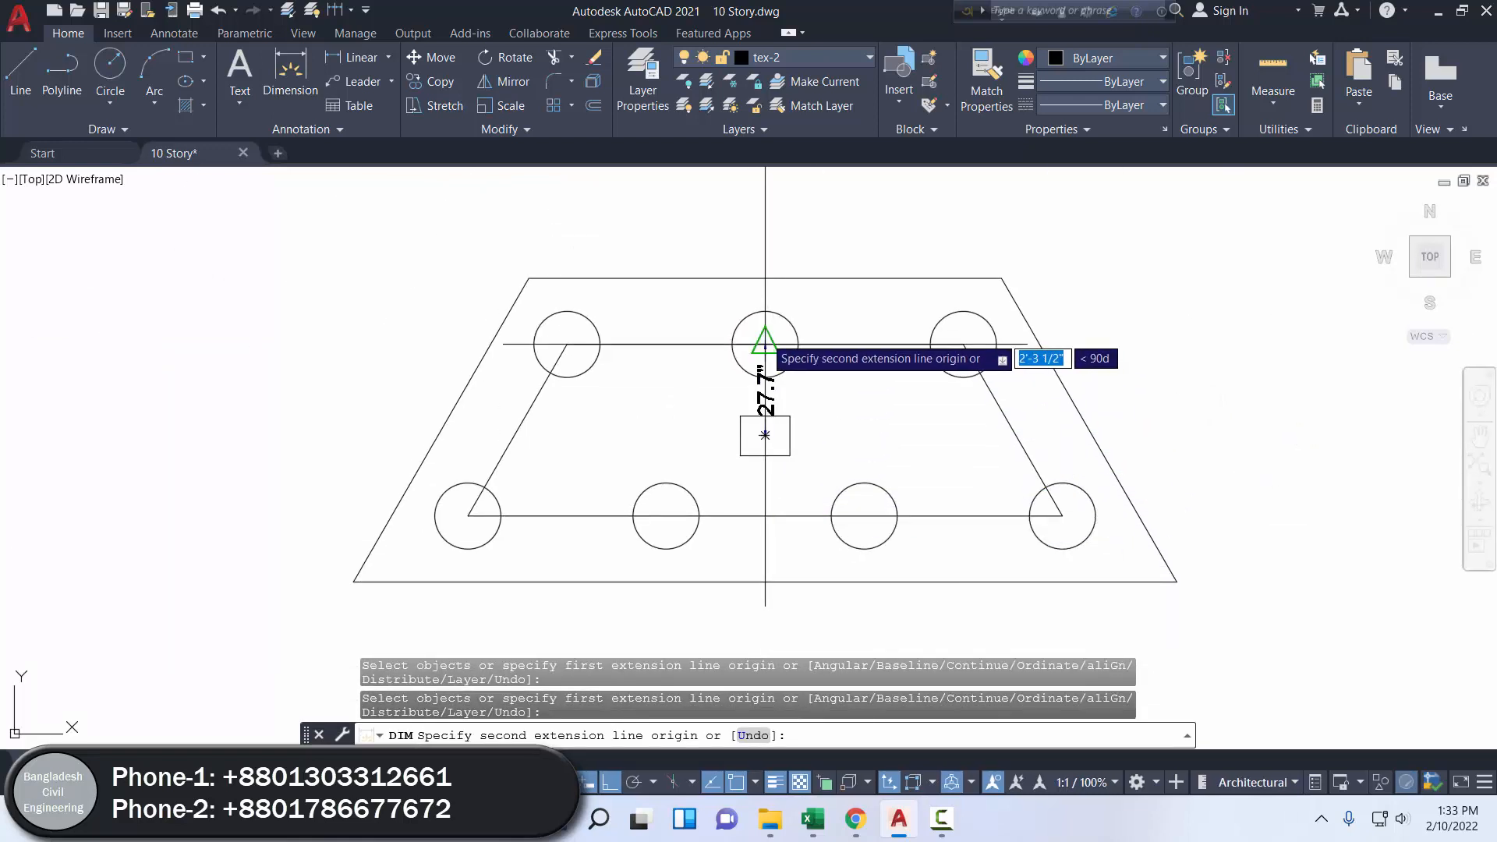
left_click(641, 324)
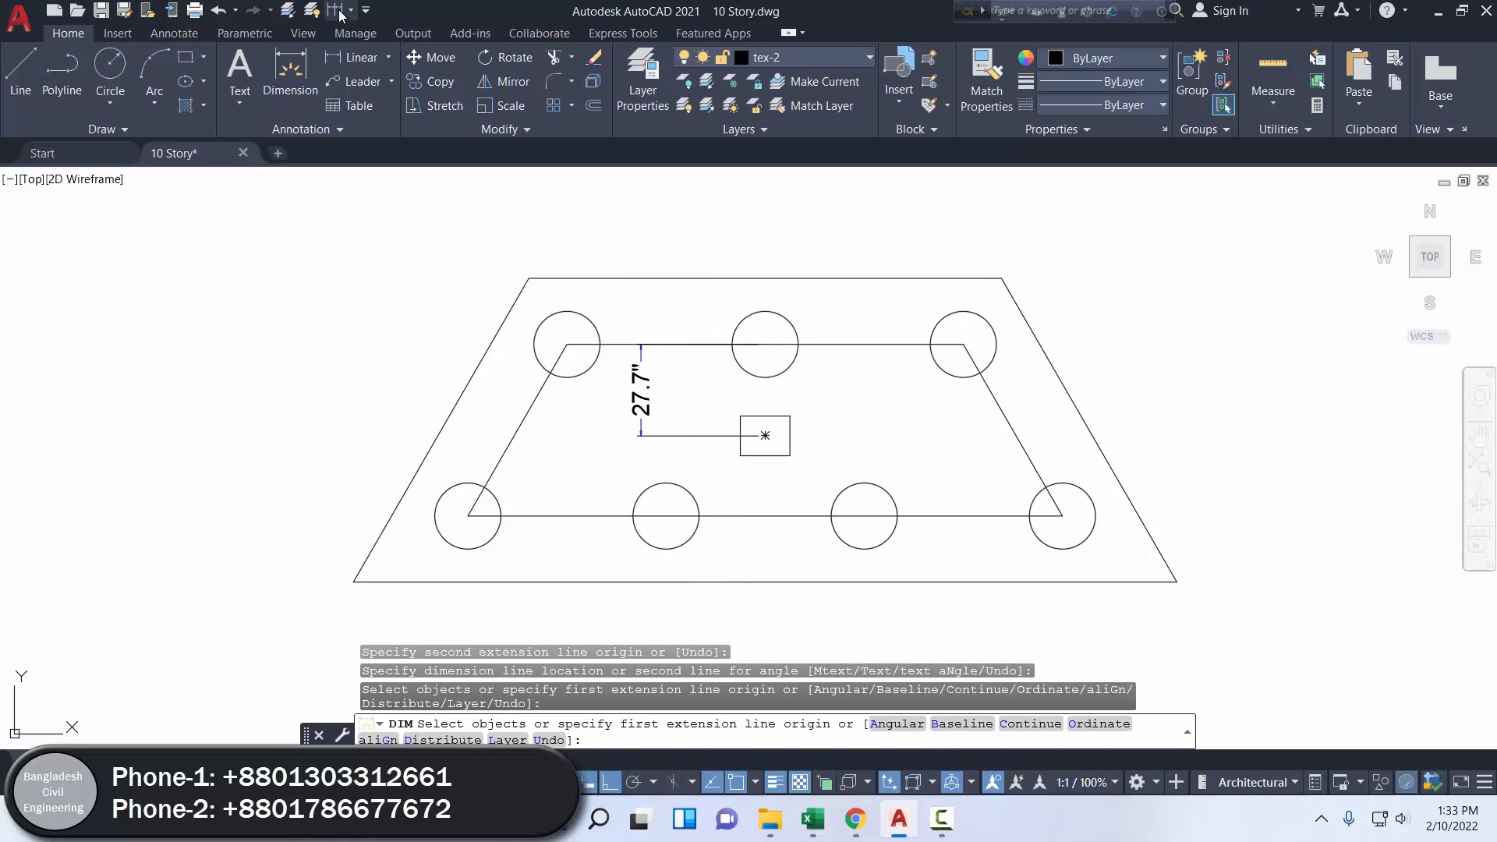
- Continue the vertical dimension from the column centre to the centre of the second lower-row pile
left_click(345, 44)
right_click(767, 231)
left_click(788, 237)
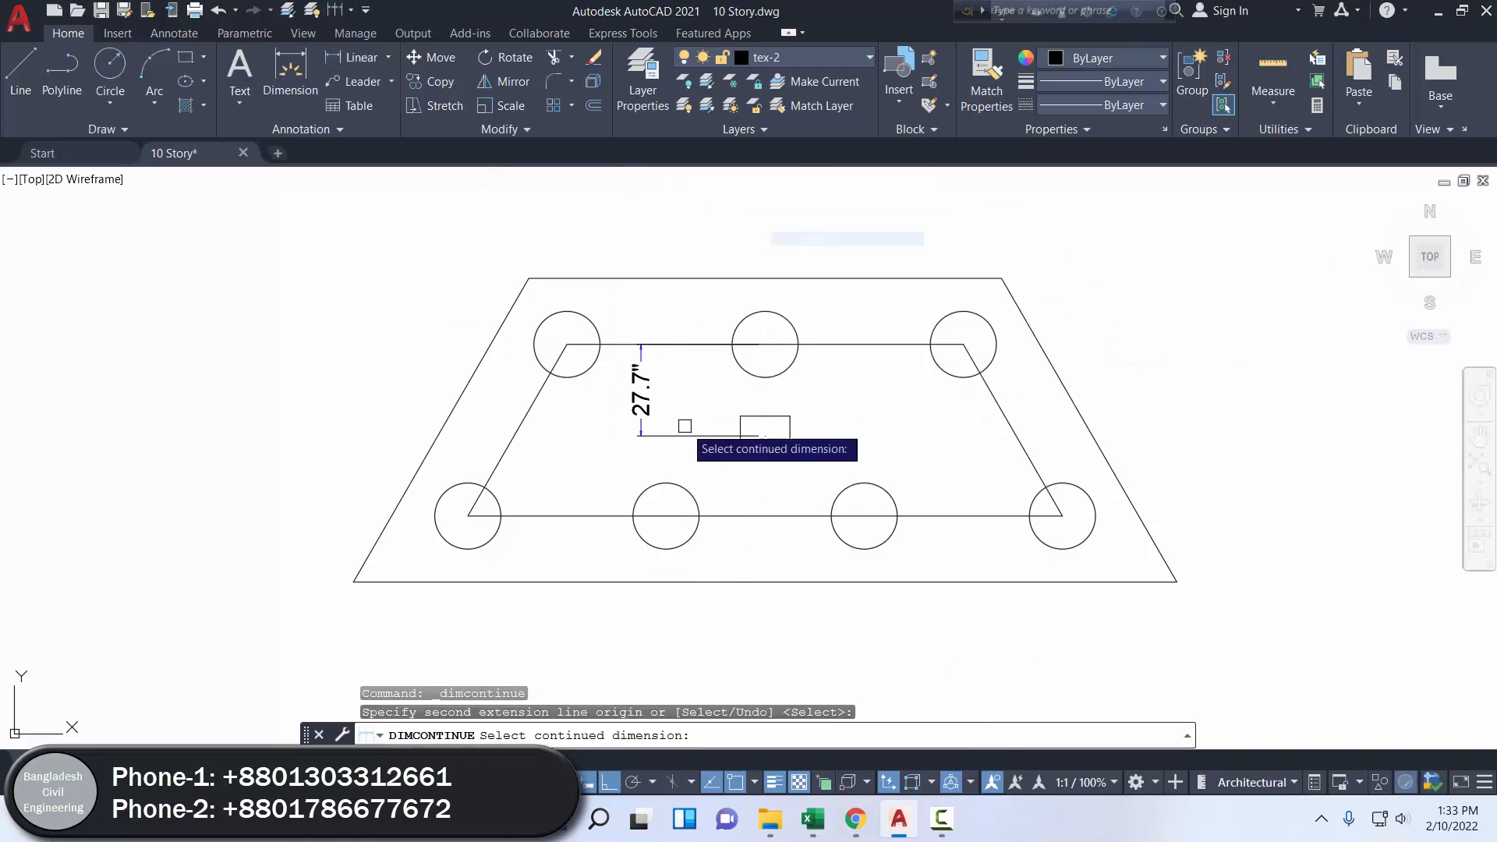
left_click(663, 435)
right_click(668, 510)
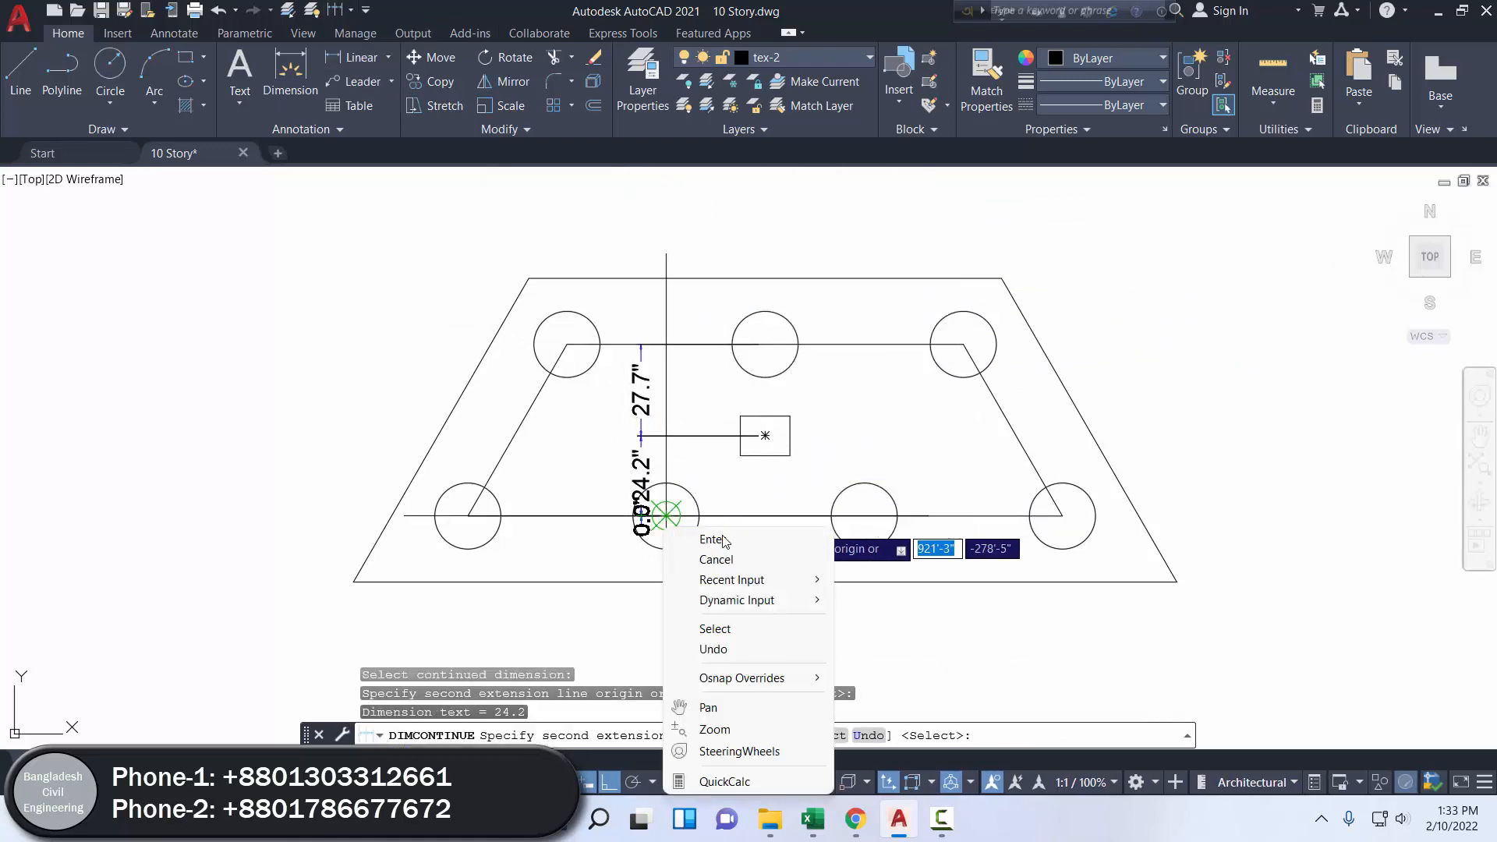
left_click(710, 489)
key("Return")
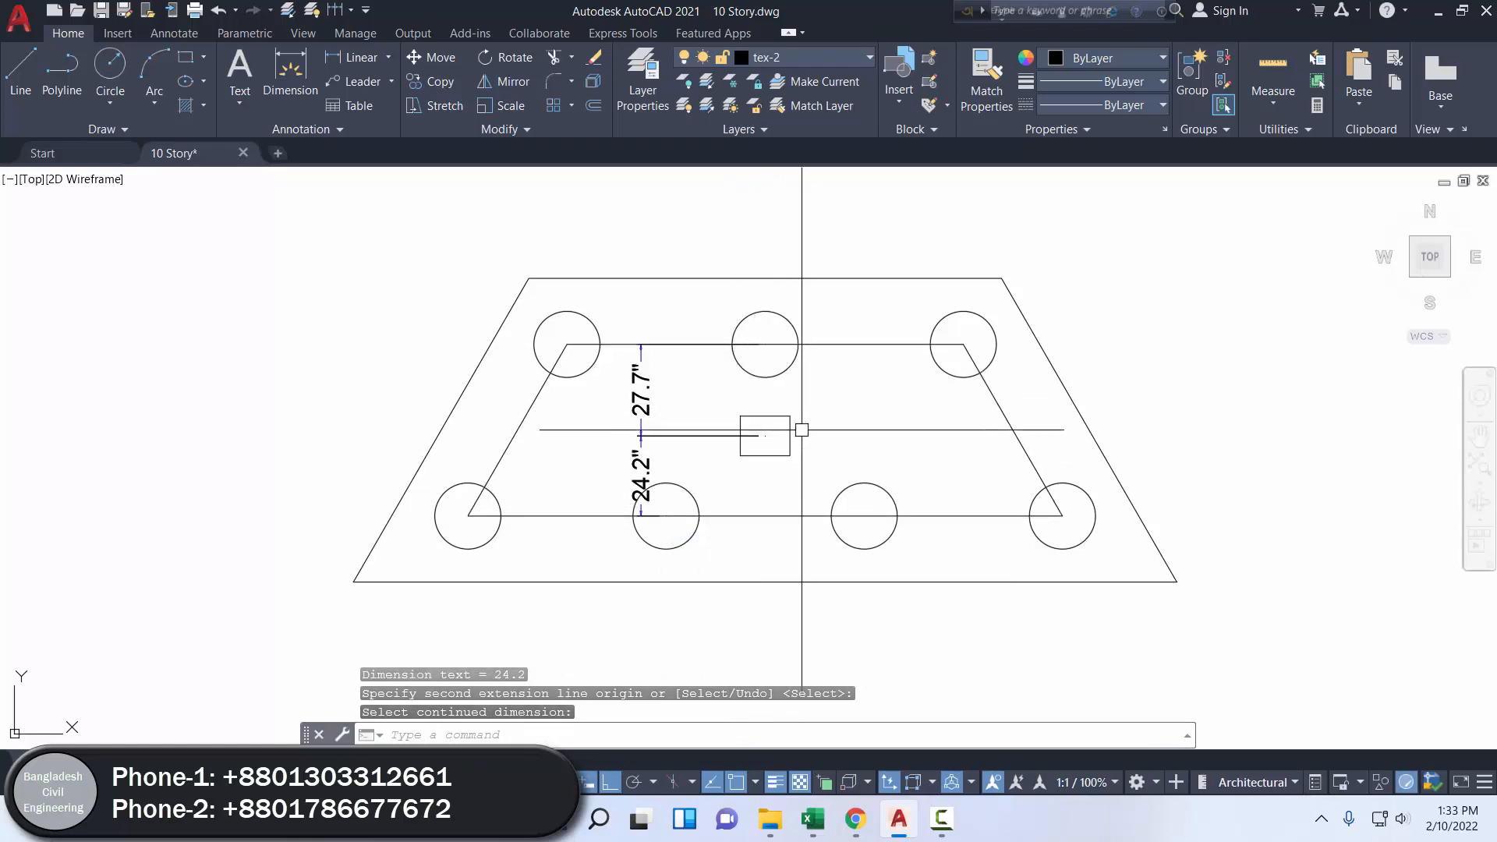
scroll(802, 430, "down", 3)
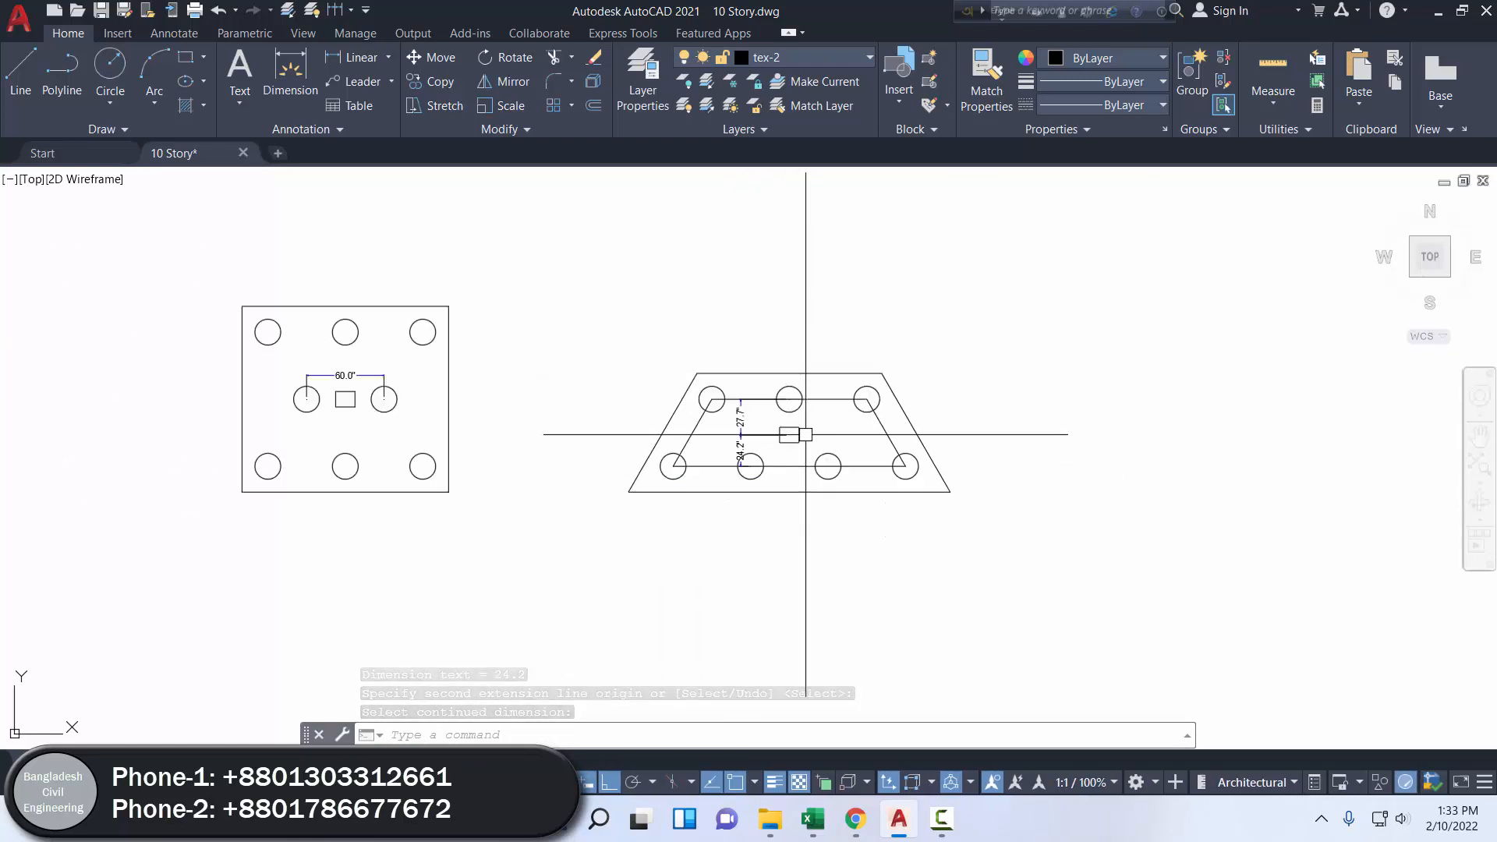
scroll(805, 434, "up", 1)
scroll(812, 433, "down", 2)
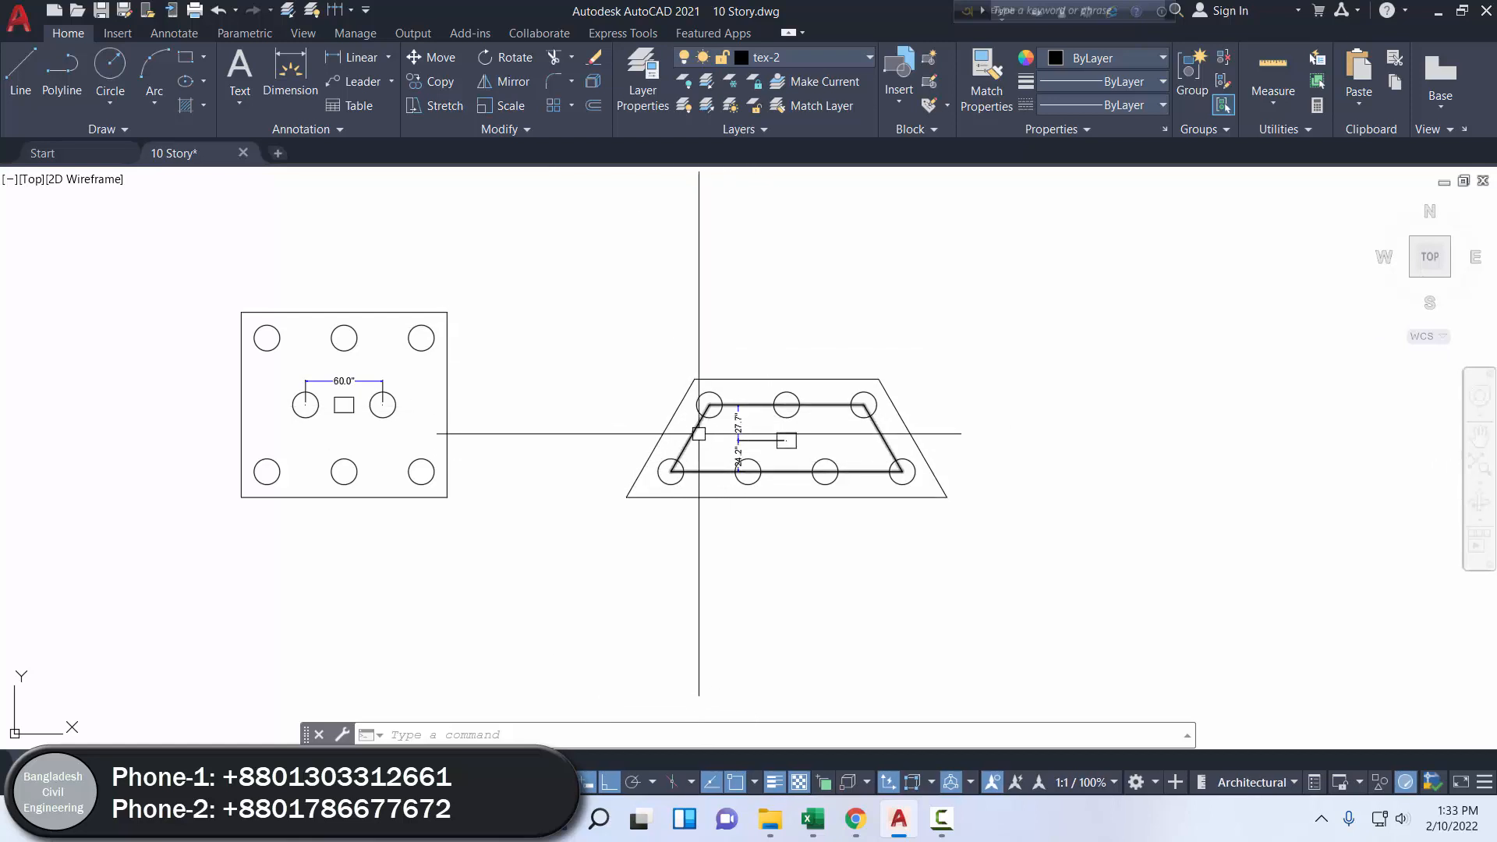
scroll(701, 431, "down", 8)
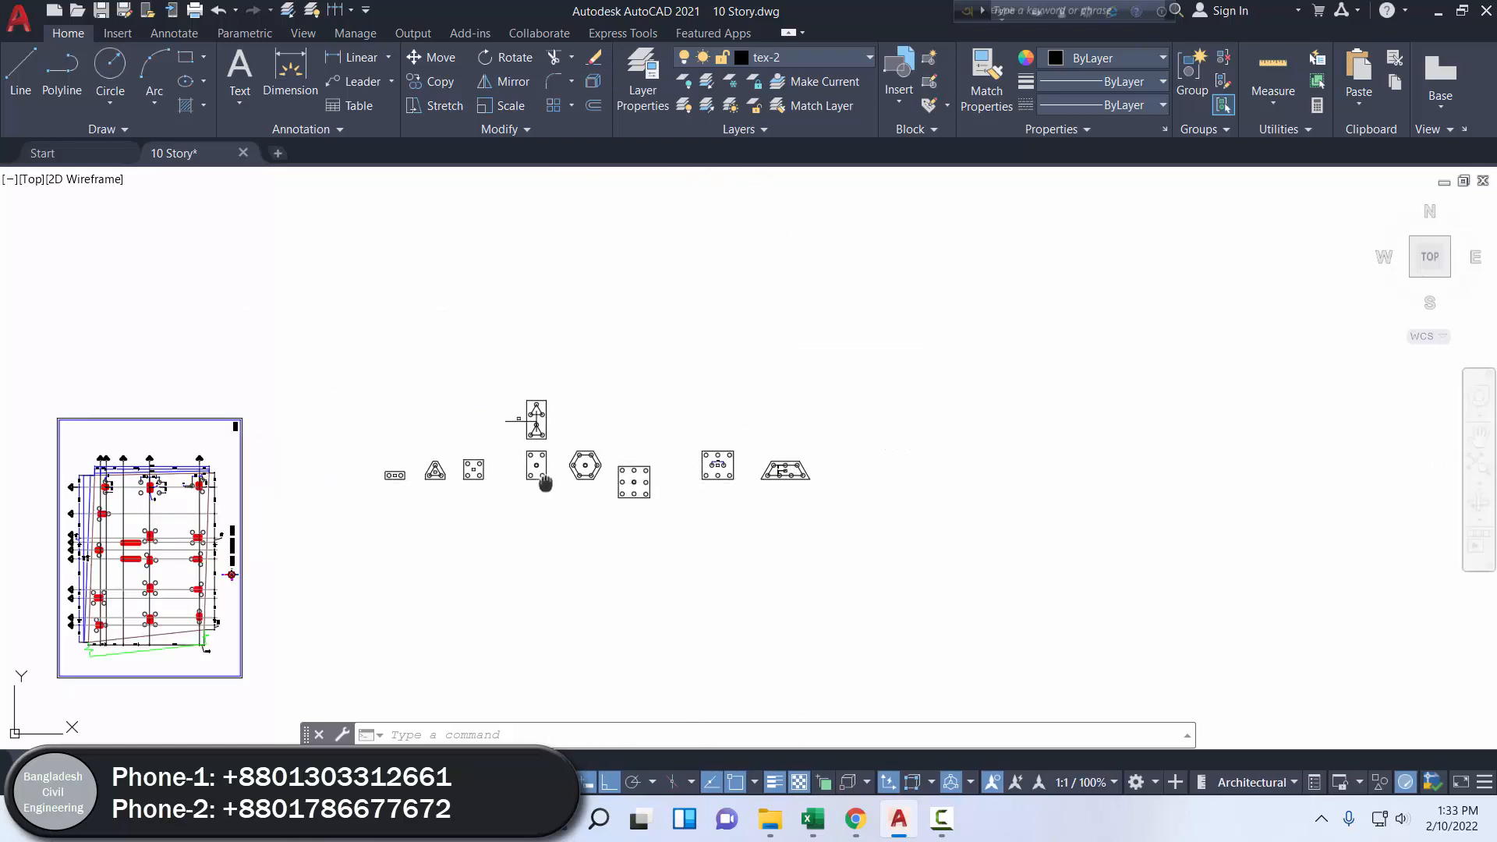
scroll(745, 478, "up", 5)
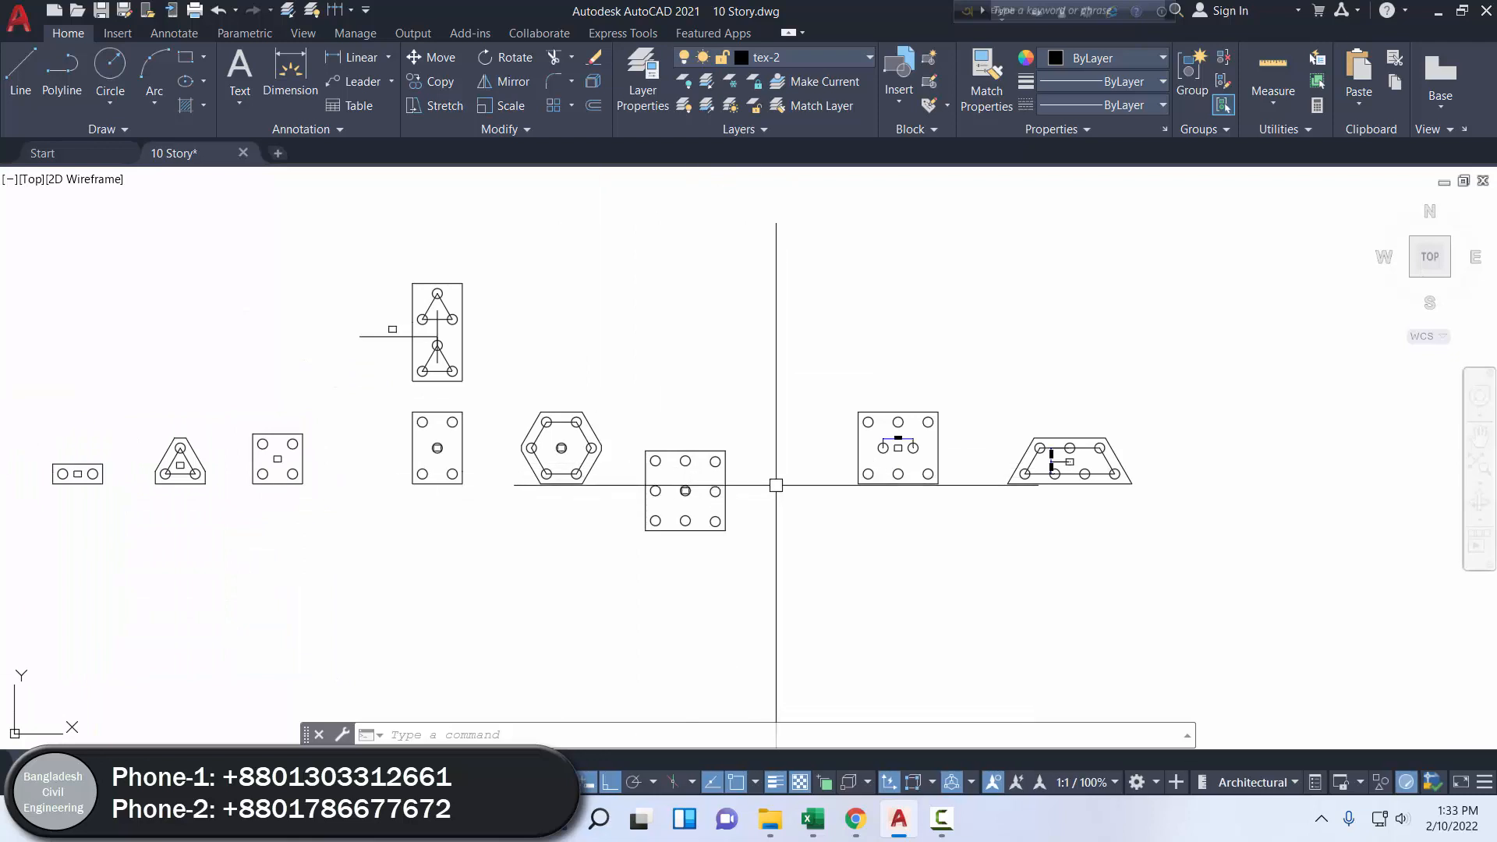